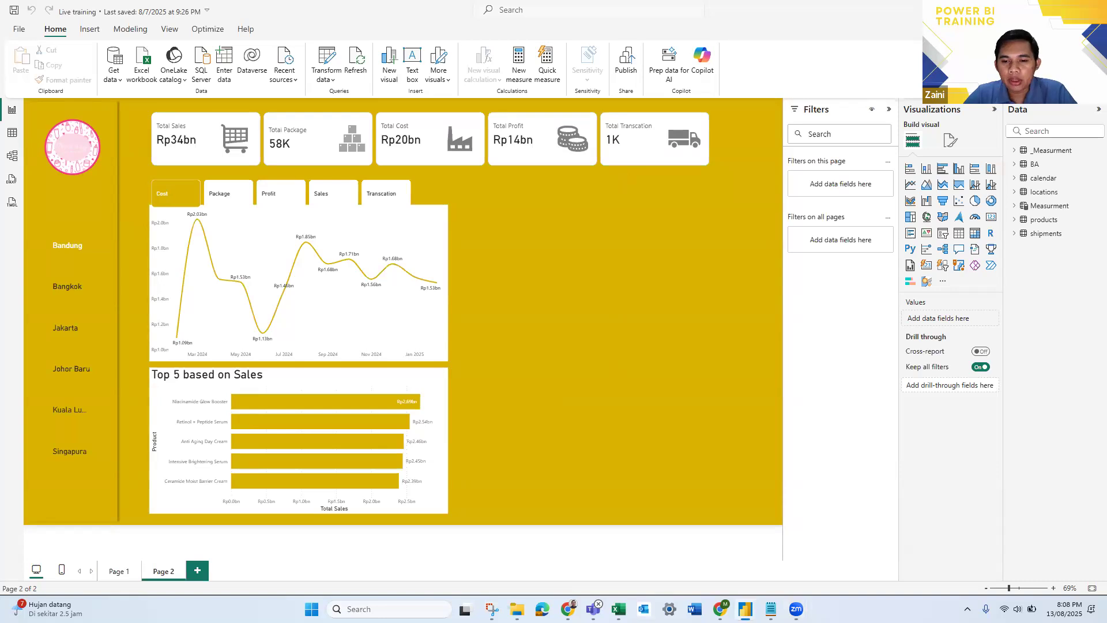
# - Switch to the New bootcamp powerBI 2 report and examine its dashboard layout and Beauty Advisor table
pyautogui.moveTo(745, 609)
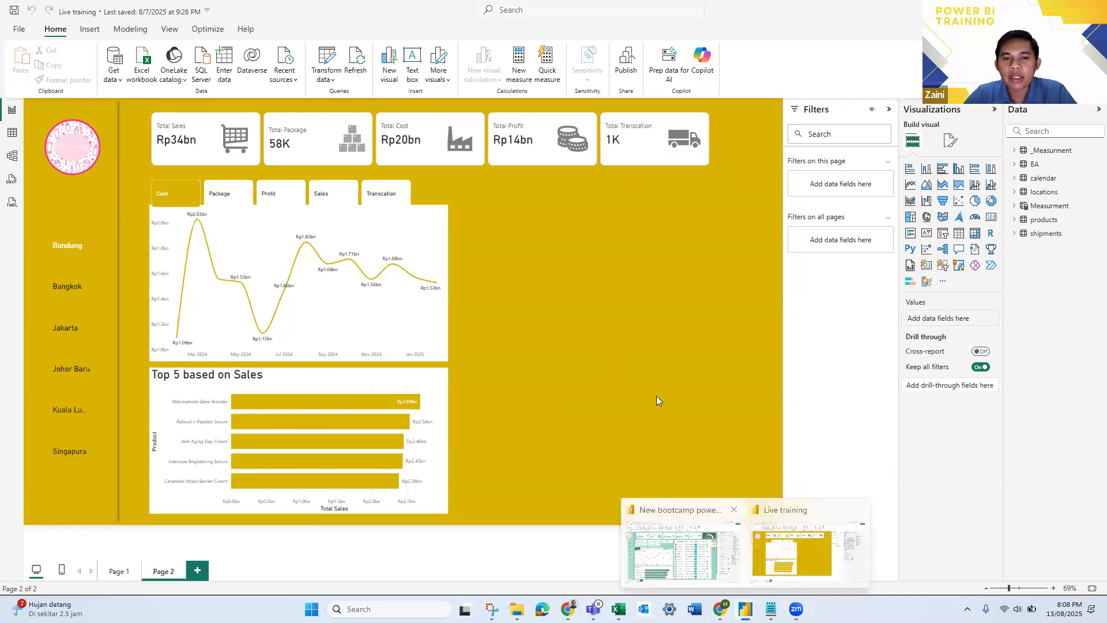
pyautogui.click(683, 547)
pyautogui.scroll(-2, 613, 408)
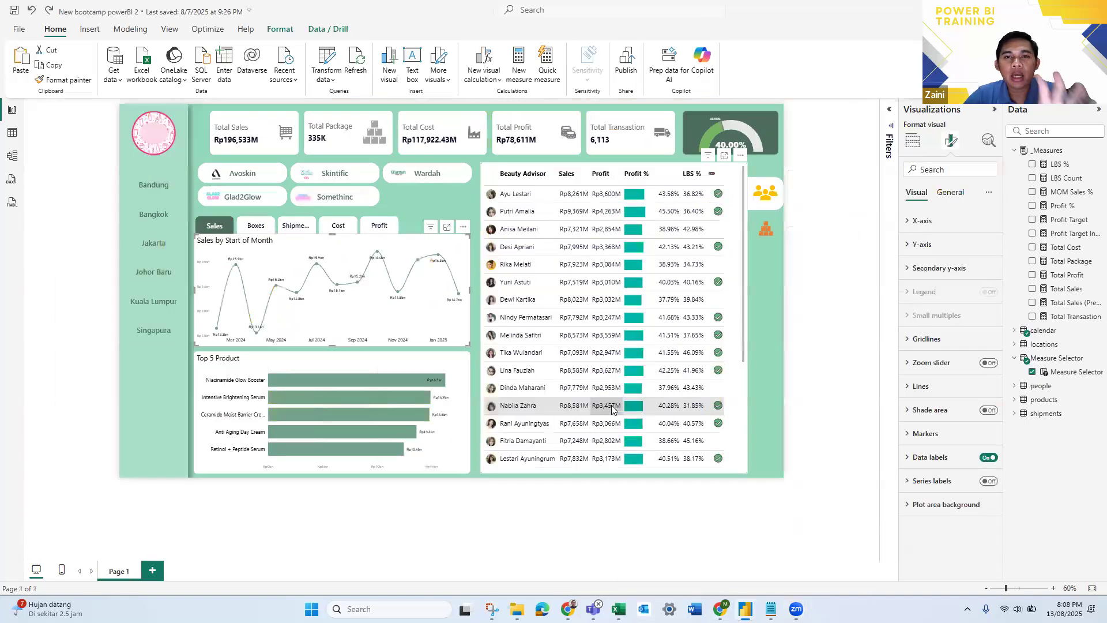
pyautogui.click(862, 336)
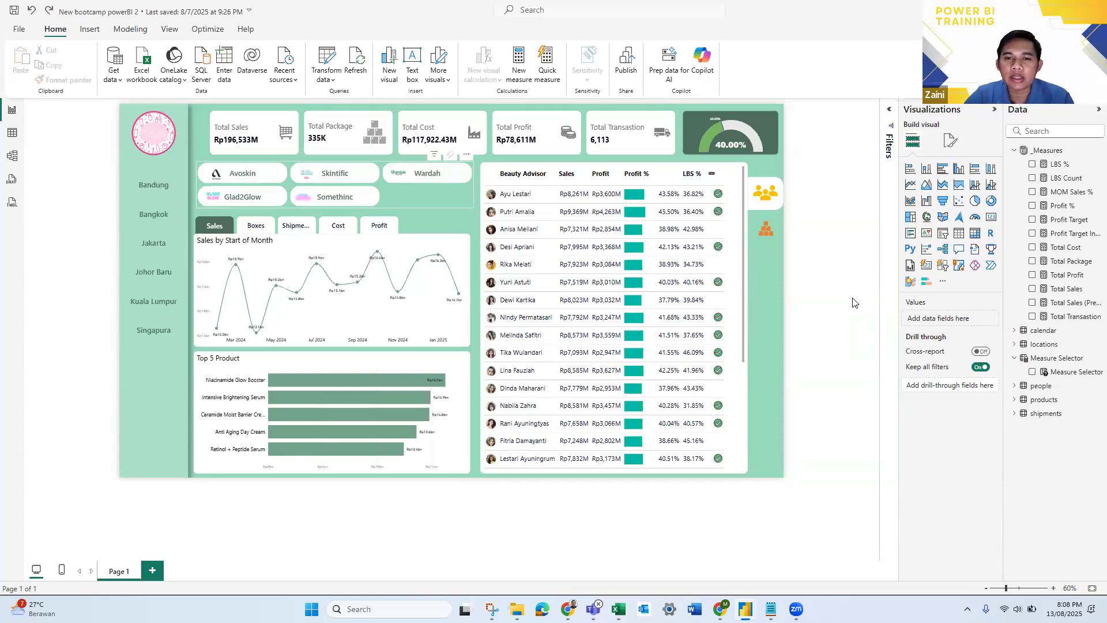
pyautogui.hotkey('alt', 'Tab')
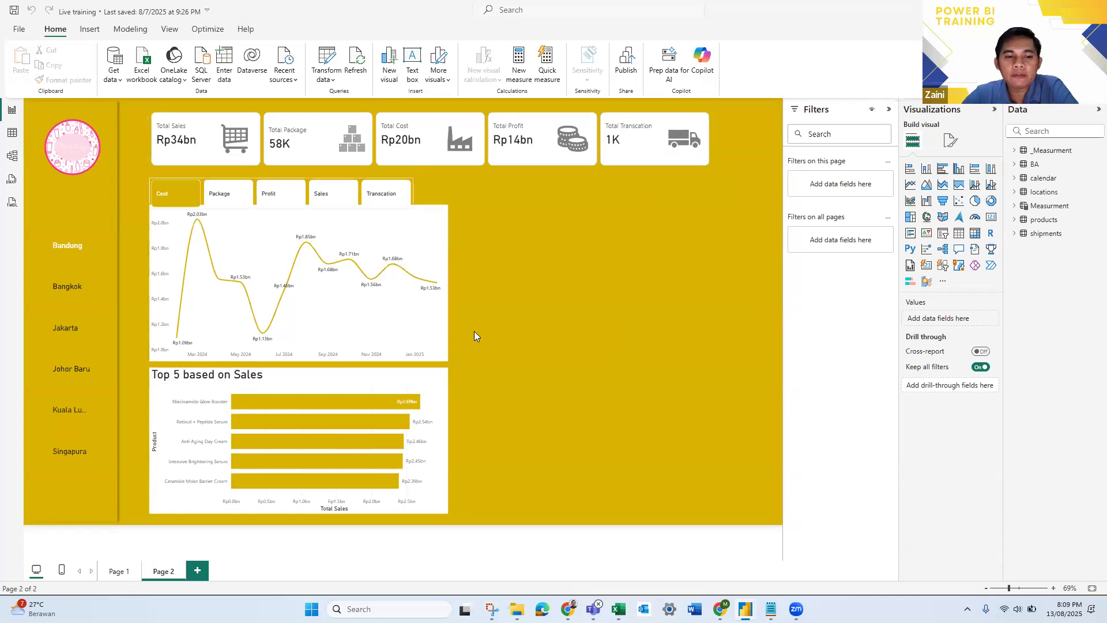
pyautogui.hotkey('alt', 'Tab')
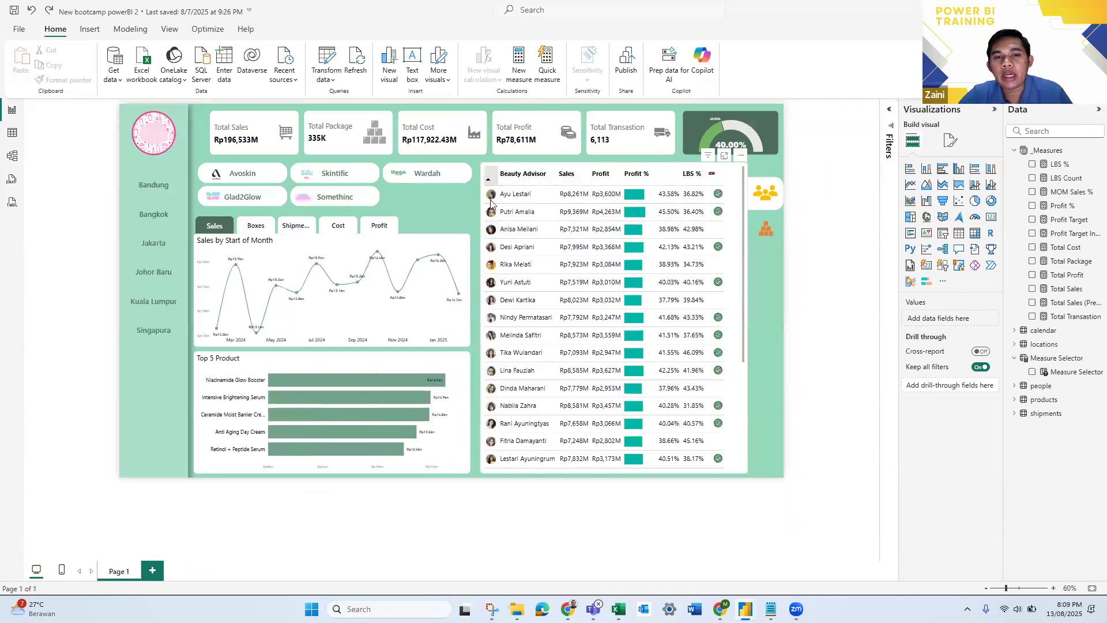
pyautogui.scroll(2, 491, 205)
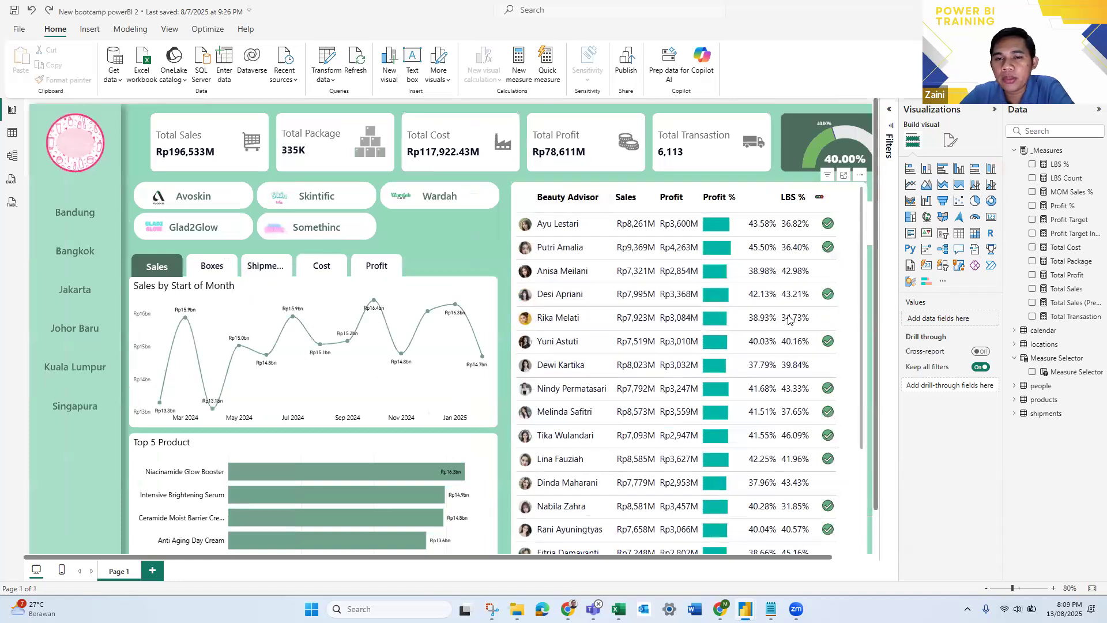
pyautogui.scroll(-2, 776, 291)
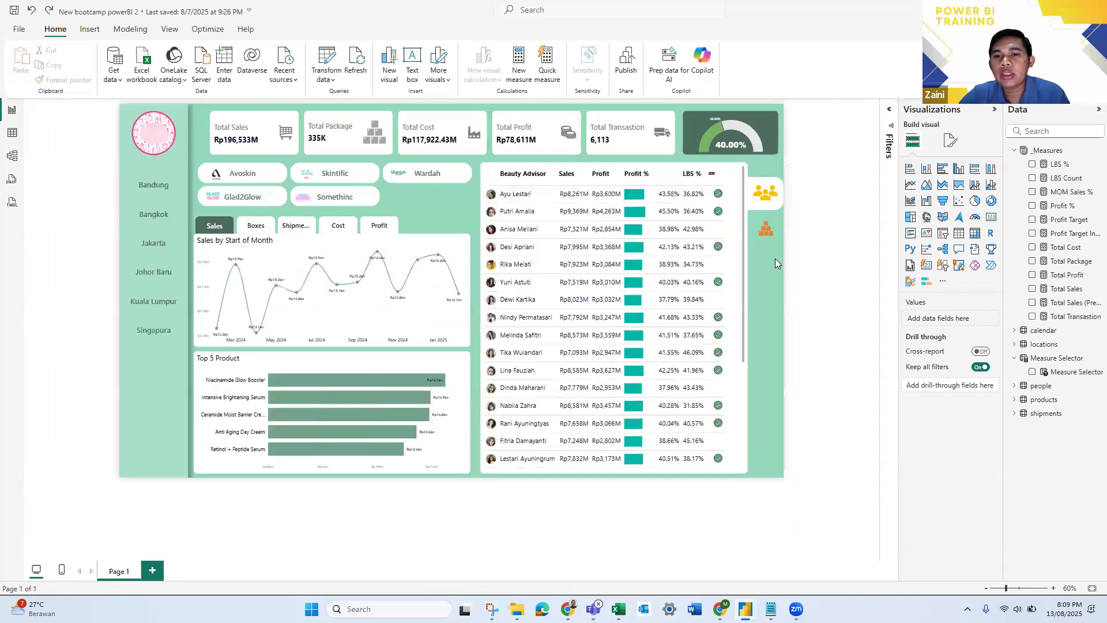
pyautogui.scroll(1, 769, 258)
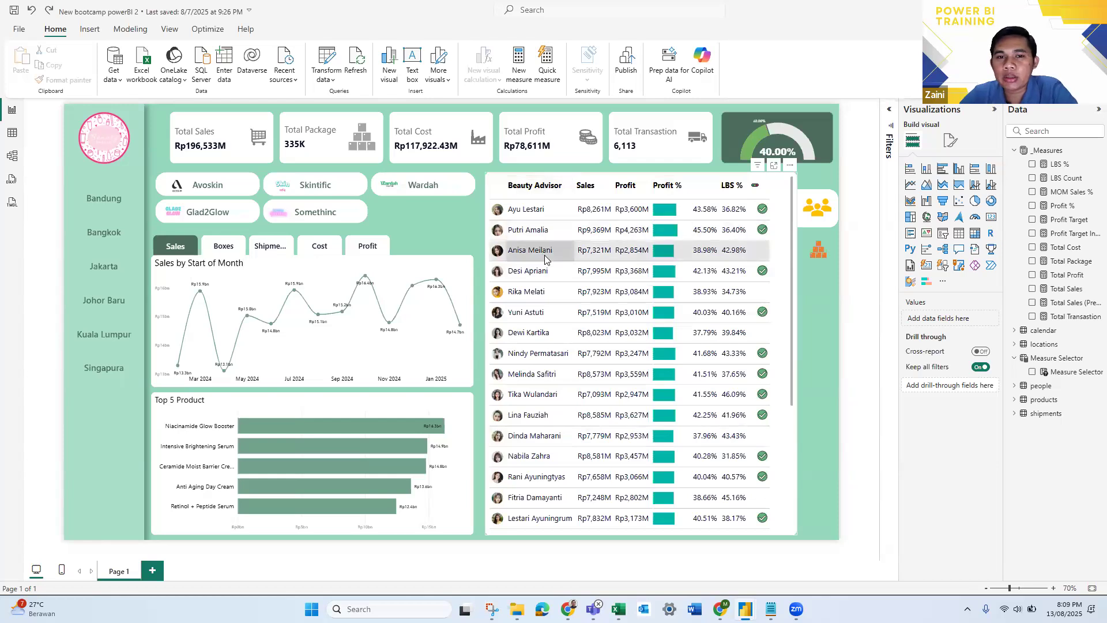
# - Toggle the reference dashboard's table between the Product and Beauty Advisor views, ending on Beauty Advisor
pyautogui.keyDown('ctrl'); pyautogui.click(817, 255); pyautogui.keyUp('ctrl')
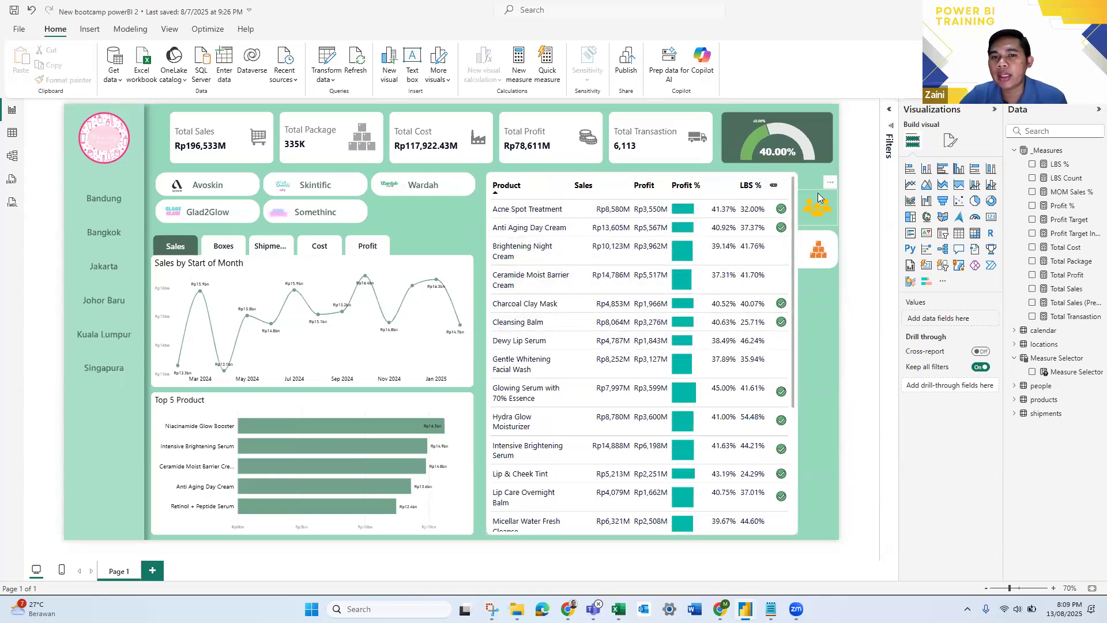
pyautogui.keyDown('ctrl'); pyautogui.click(817, 212); pyautogui.keyUp('ctrl')
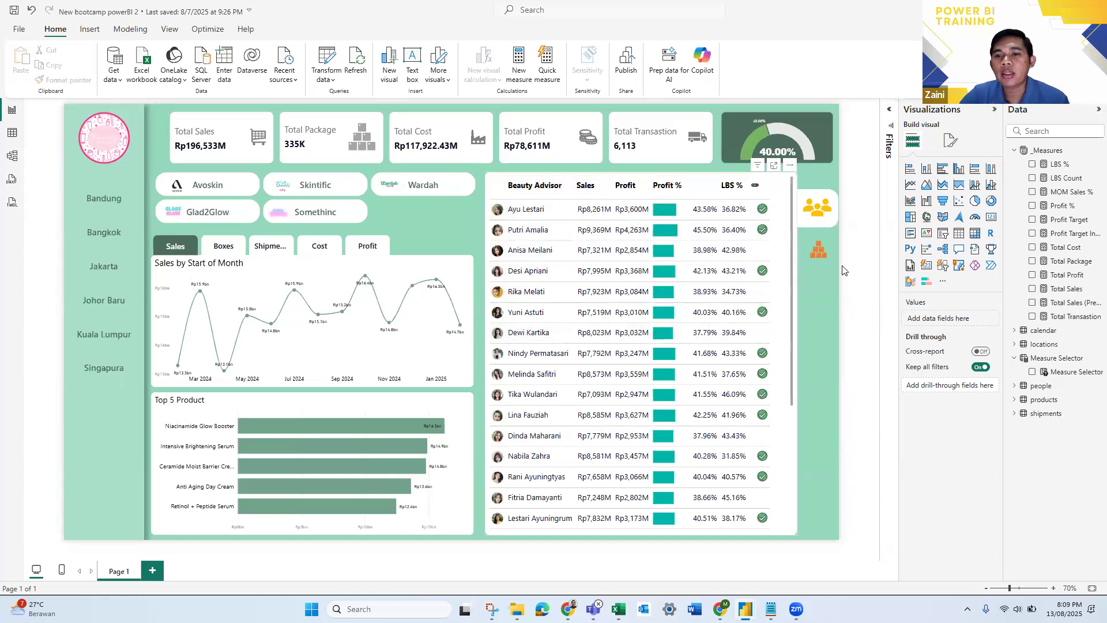
pyautogui.keyDown('ctrl'); pyautogui.click(818, 250); pyautogui.keyUp('ctrl')
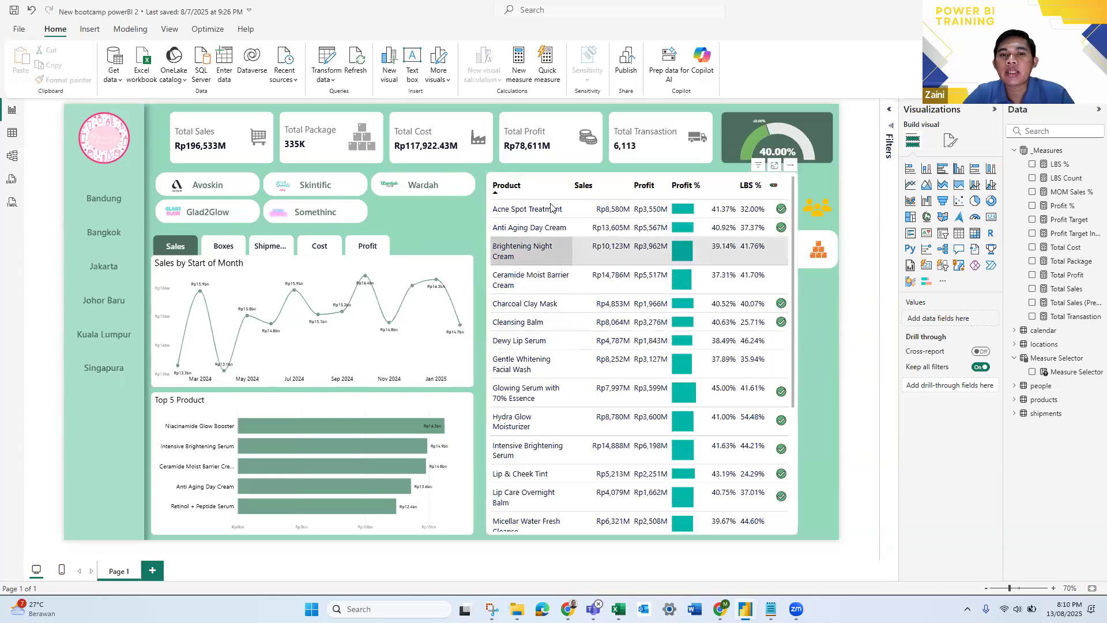
pyautogui.keyDown('ctrl'); pyautogui.click(817, 214); pyautogui.keyUp('ctrl')
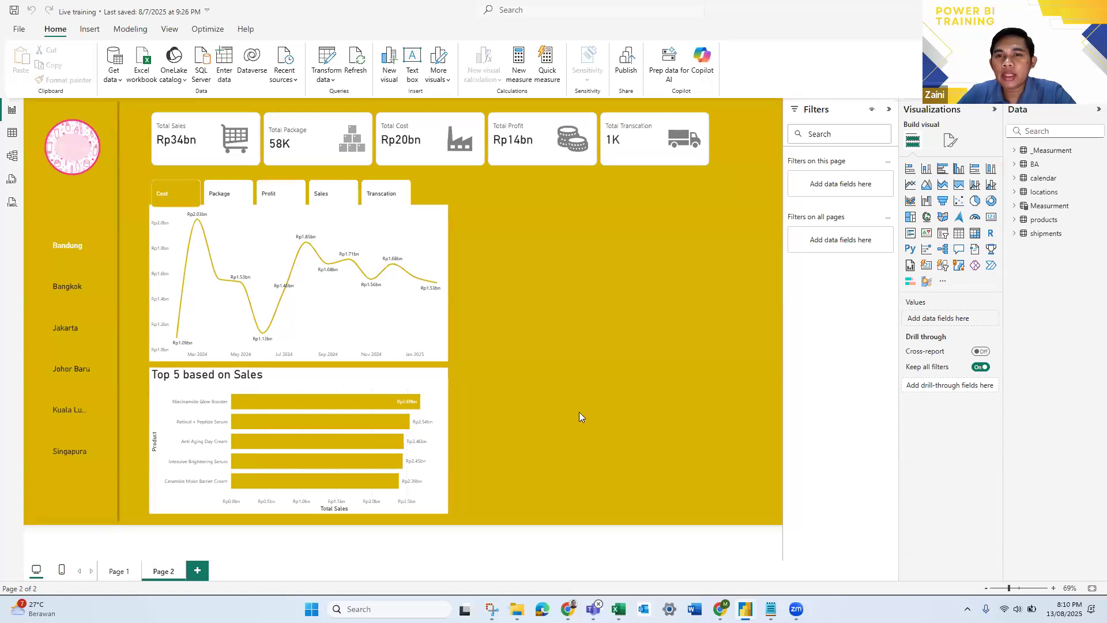
# - Add a table visual to Page 2 of the Live training report and enlarge it to fill the empty area beside the two charts
pyautogui.click(959, 233)
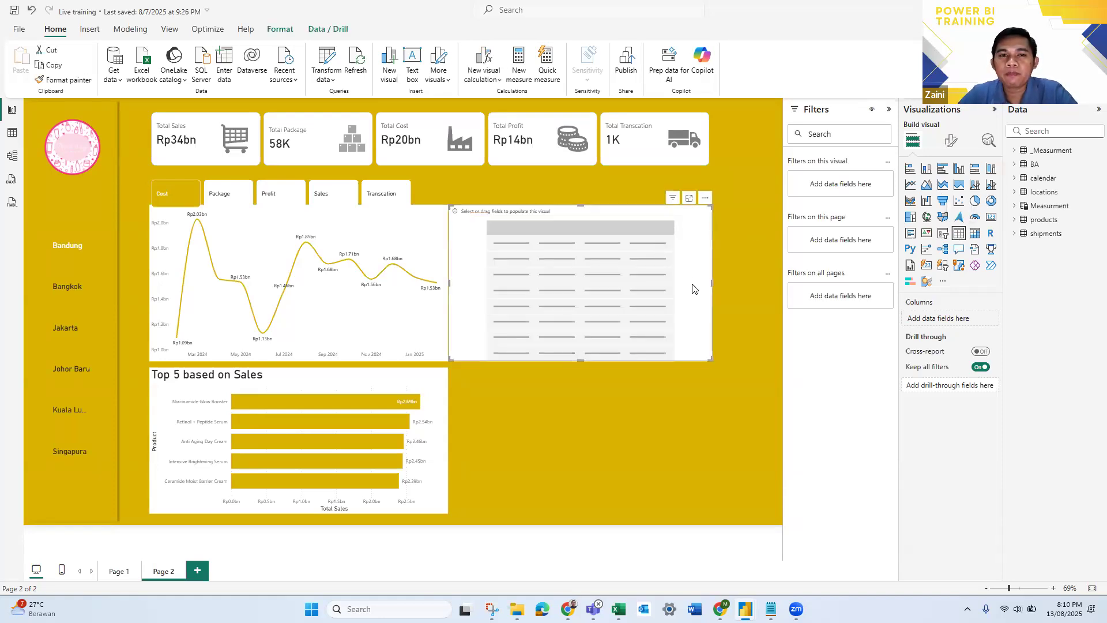
pyautogui.moveTo(693, 286); pyautogui.dragTo(761, 257)
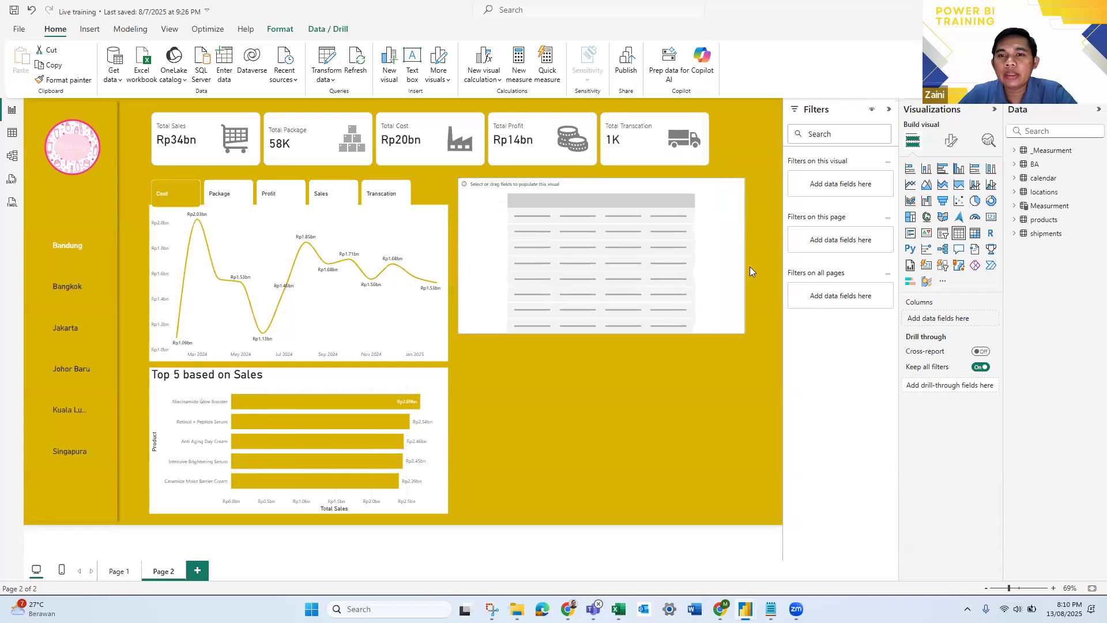
pyautogui.moveTo(606, 333); pyautogui.dragTo(595, 513)
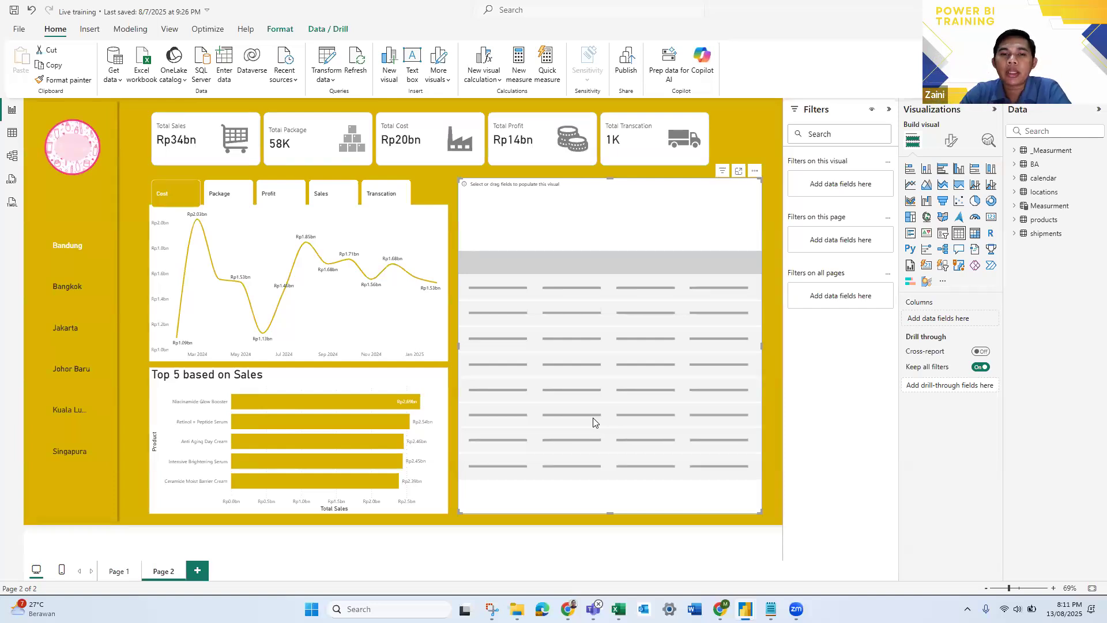
# - Switch to the Data Transaksi.xlsx workbook in Excel and examine the Beauty Advisor, Team and Picture columns on the Support sheet
pyautogui.hotkey('alt', 'Tab')
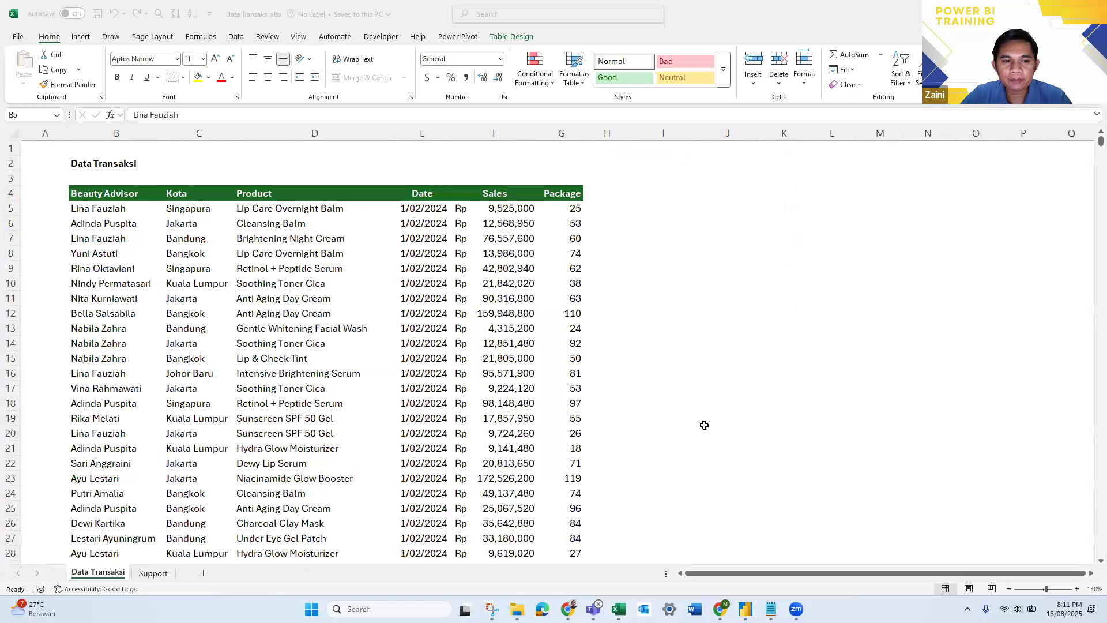
pyautogui.click(152, 575)
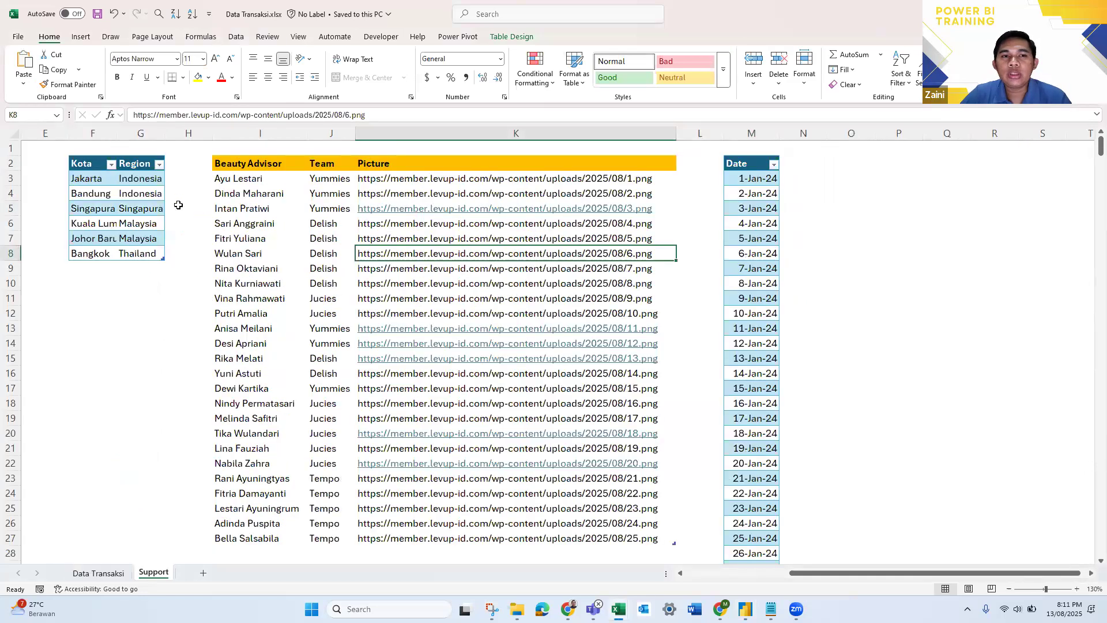
pyautogui.click(263, 162)
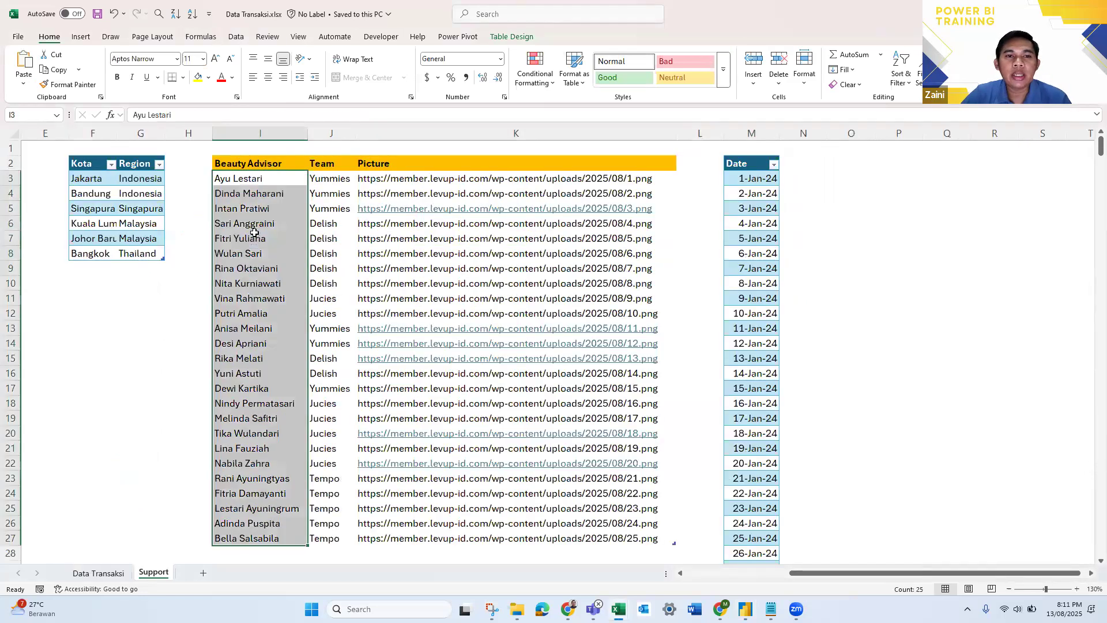
pyautogui.moveTo(319, 182); pyautogui.dragTo(335, 283)
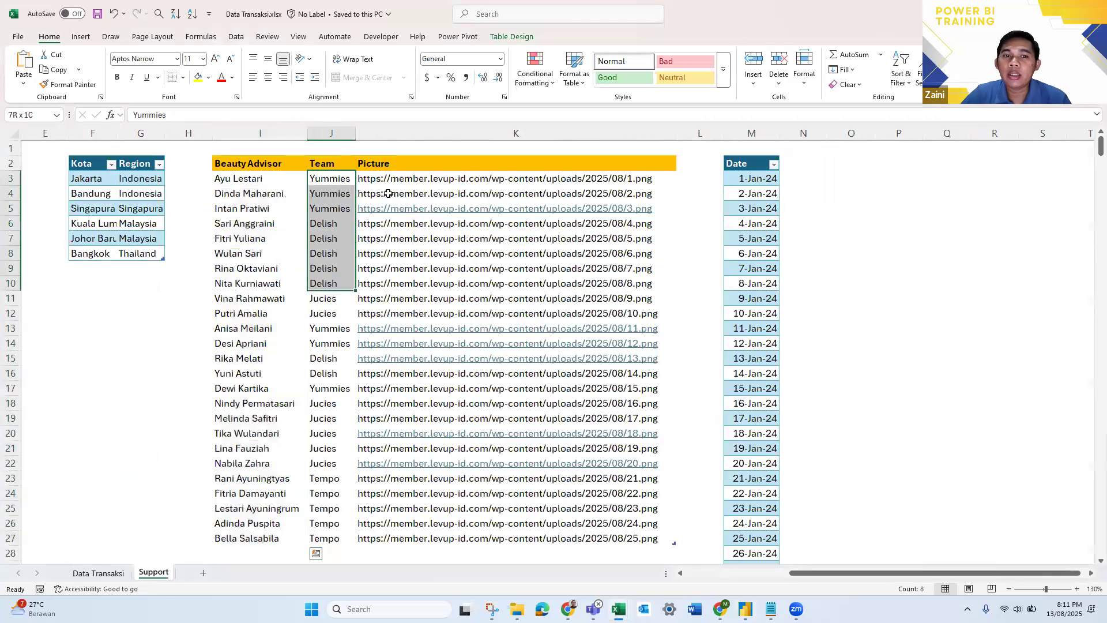
pyautogui.click(394, 164)
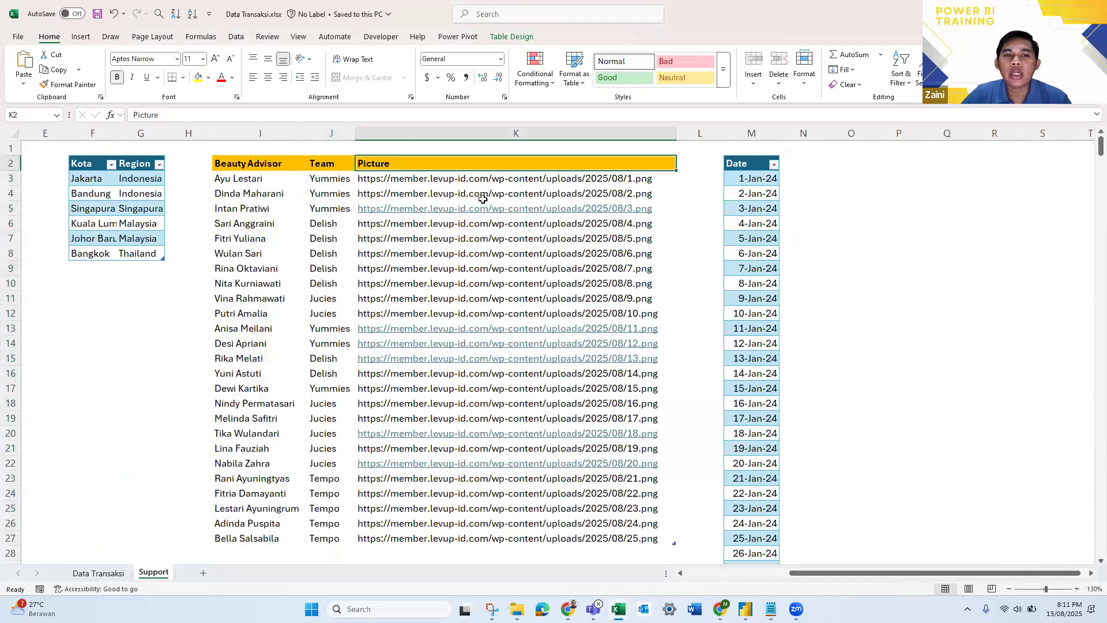
pyautogui.click(439, 179)
pyautogui.click(409, 236)
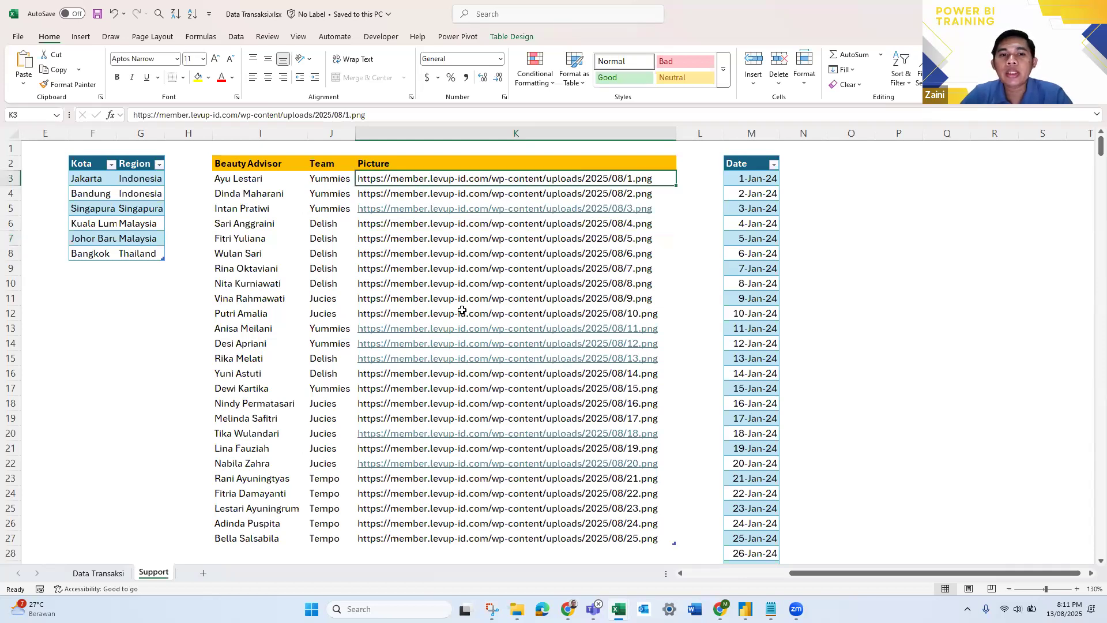
pyautogui.click(449, 283)
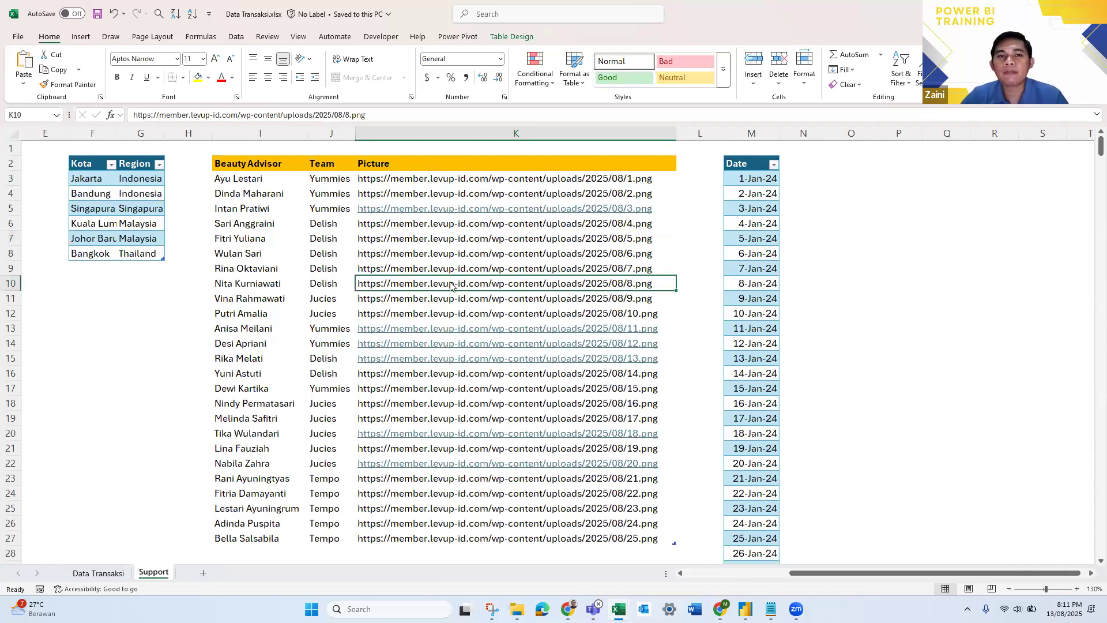
# - Return to the Live training report in Power BI and add the BA table's Picture and Beauty Advisor fields as columns of the table visual
pyautogui.hotkey('alt', 'Tab')
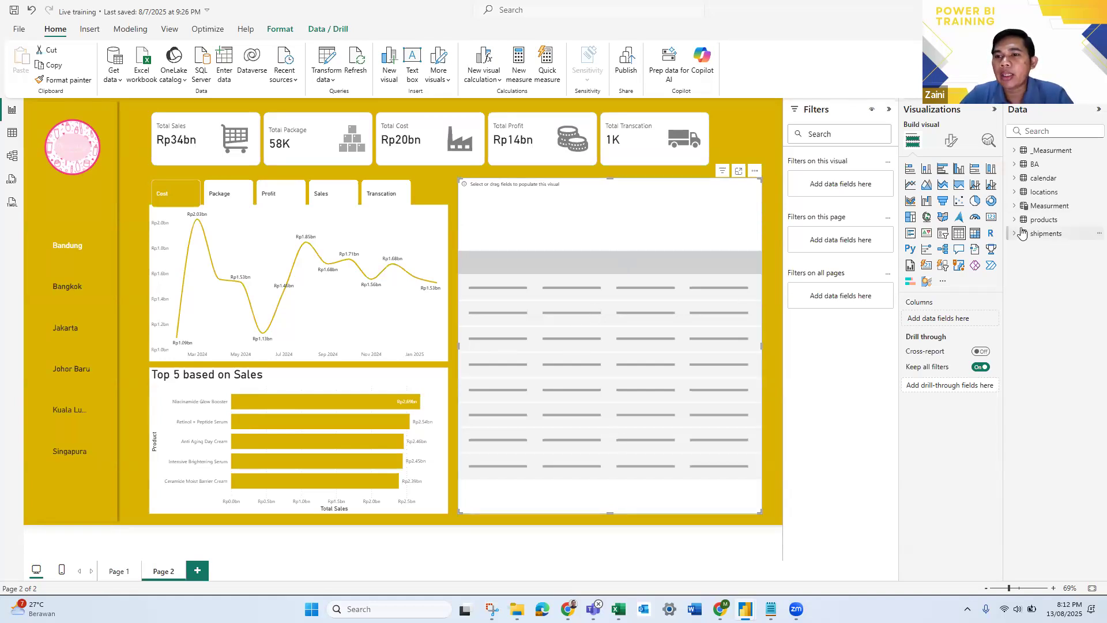
pyautogui.click(1016, 168)
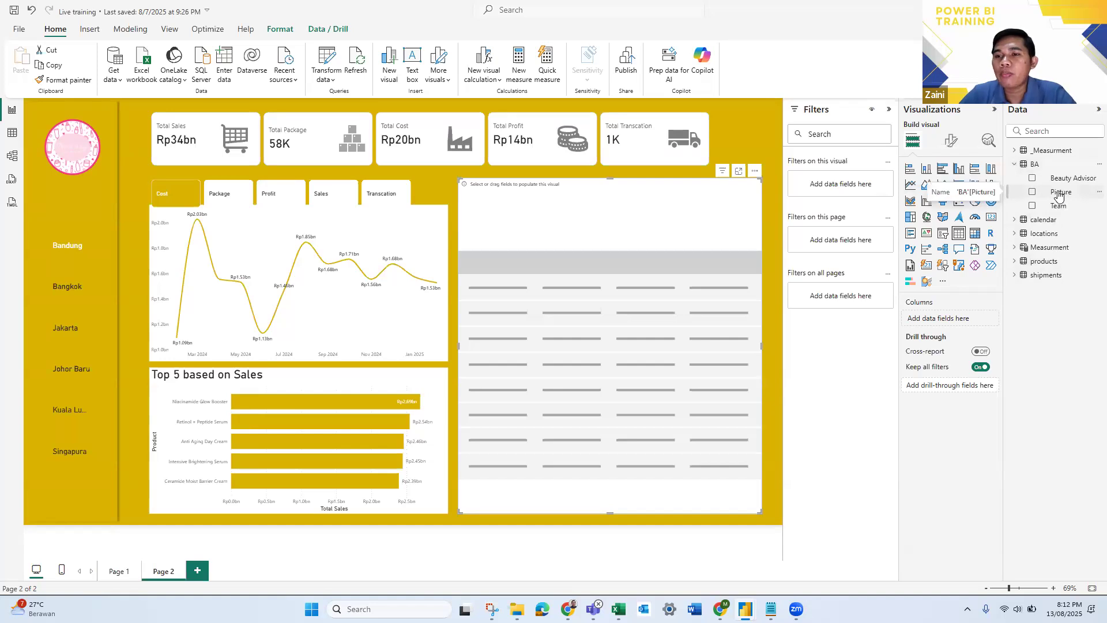
pyautogui.moveTo(1061, 196); pyautogui.dragTo(952, 322)
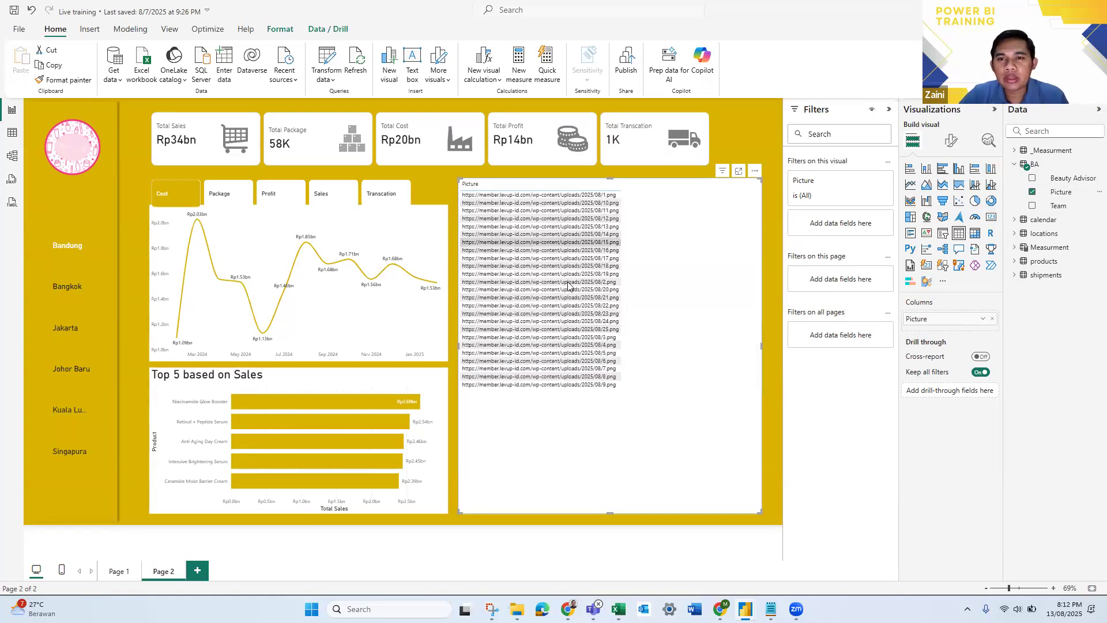
pyautogui.scroll(1, 572, 268)
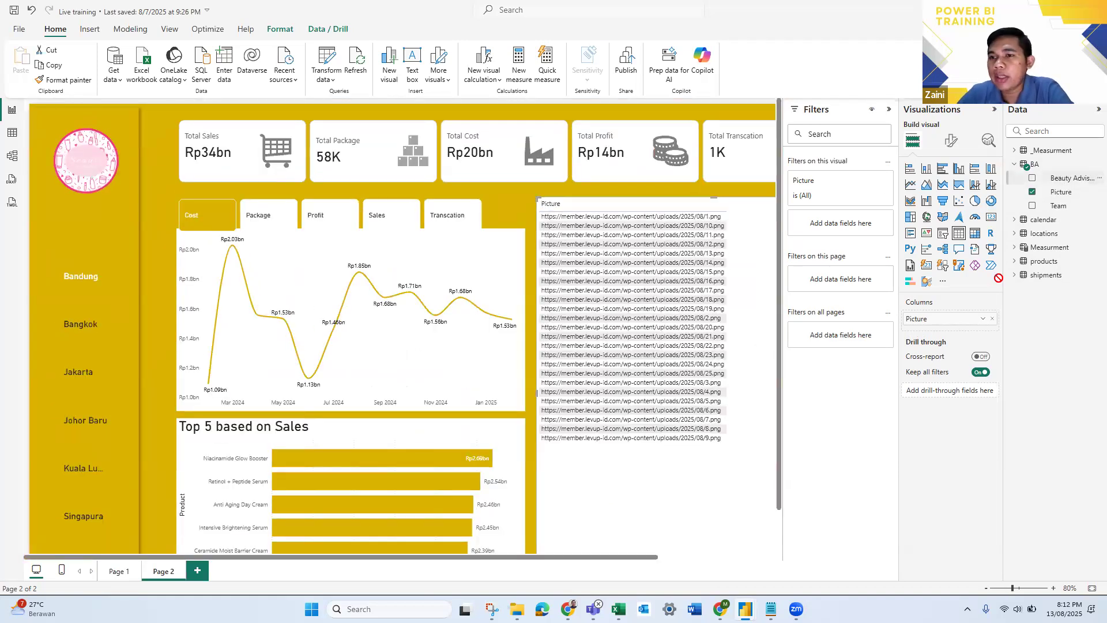
pyautogui.moveTo(957, 333); pyautogui.dragTo(959, 324)
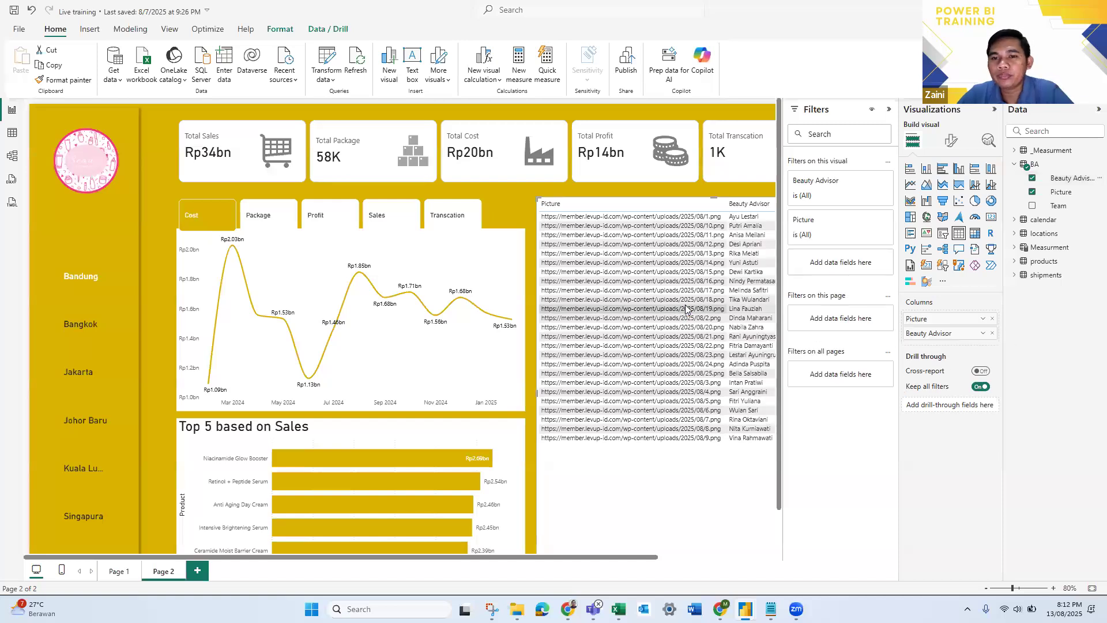
pyautogui.scroll(-1, 695, 301)
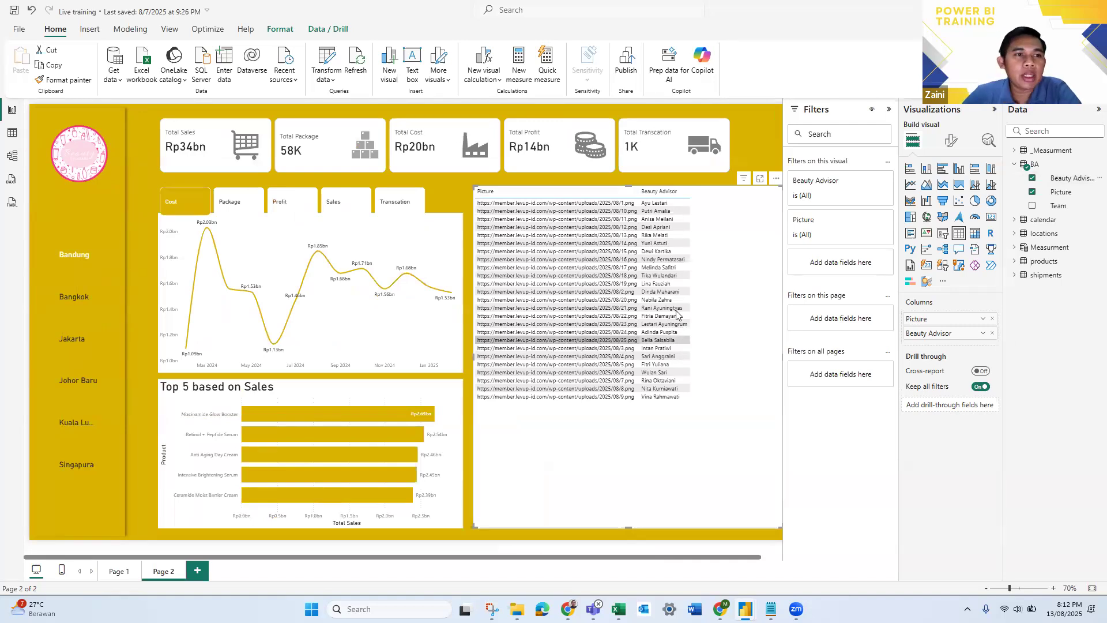
# - Set the data category of the BA table's Picture column to Image URL, and return to the report page
pyautogui.click(11, 134)
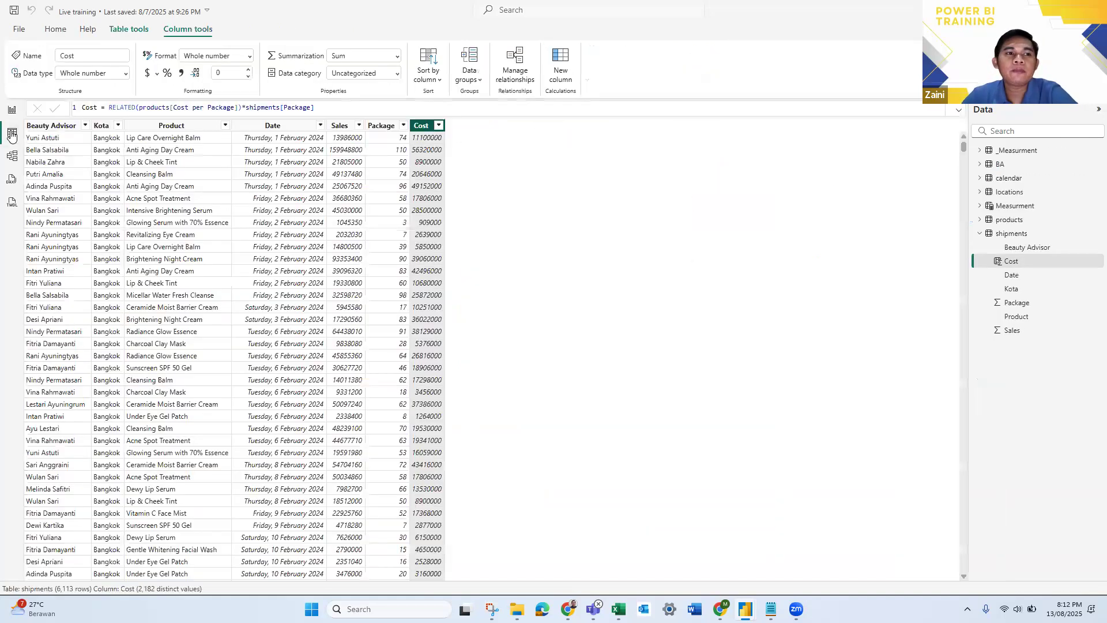
pyautogui.click(1003, 166)
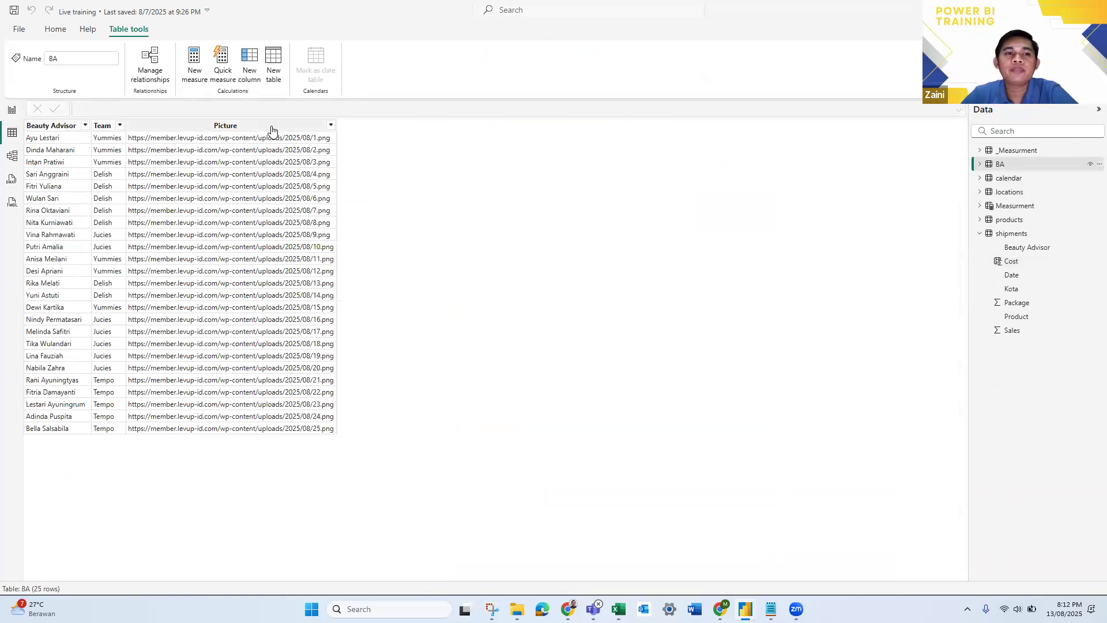
pyautogui.click(271, 126)
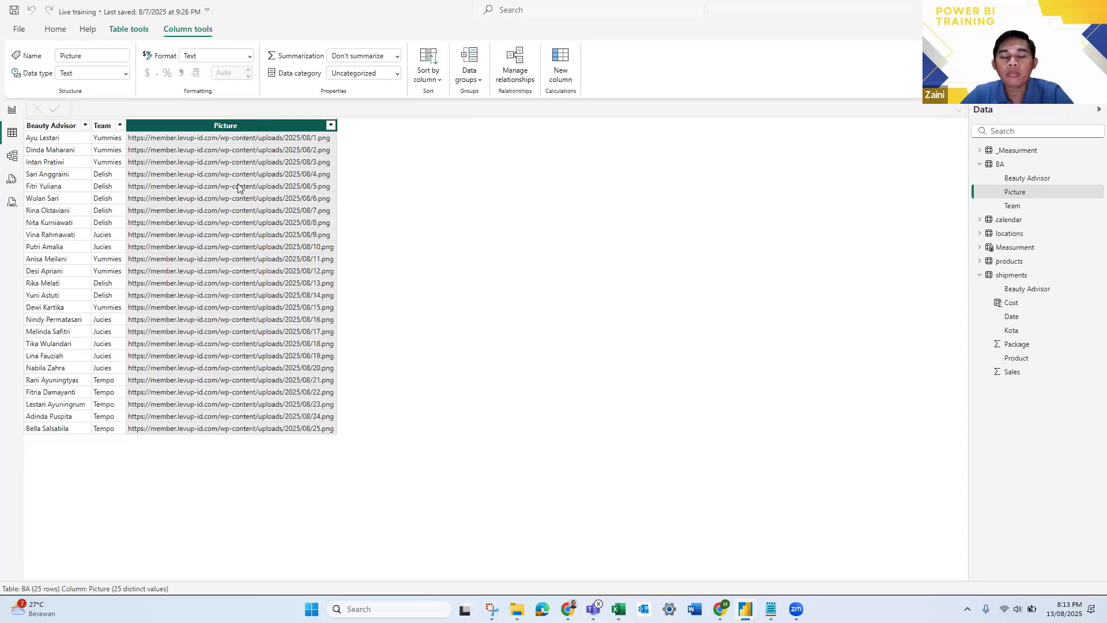
pyautogui.click(382, 73)
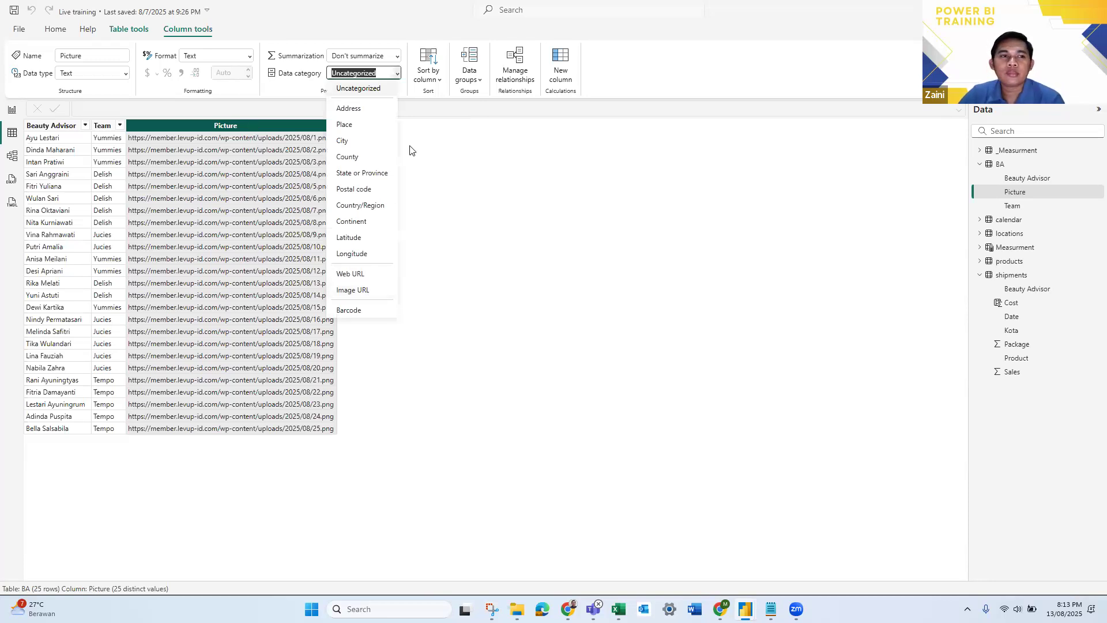
pyautogui.click(13, 111)
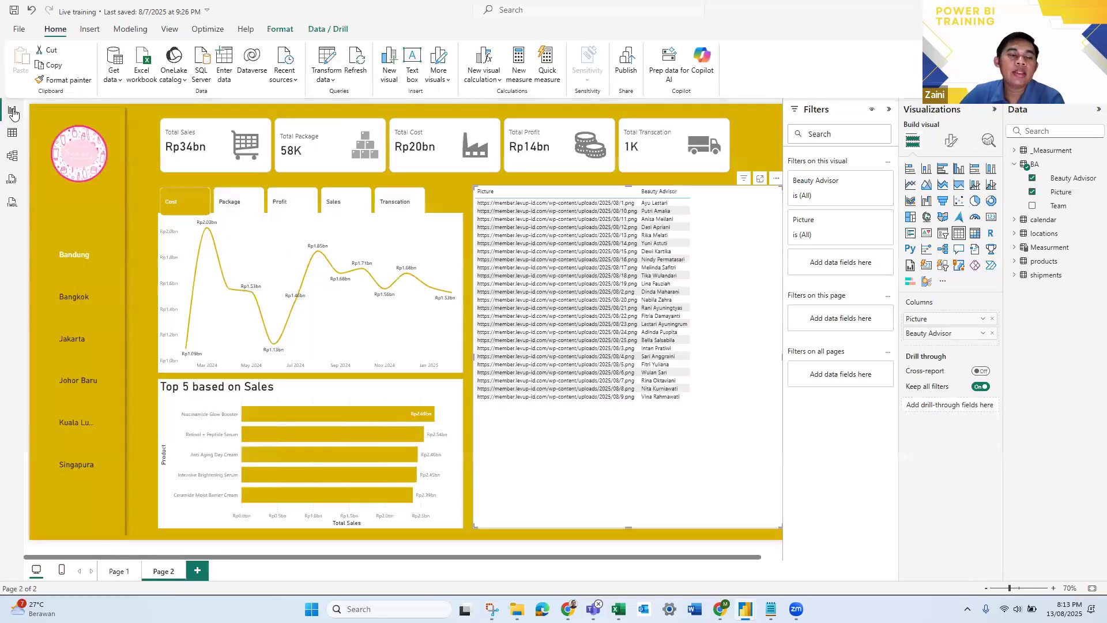
pyautogui.click(12, 137)
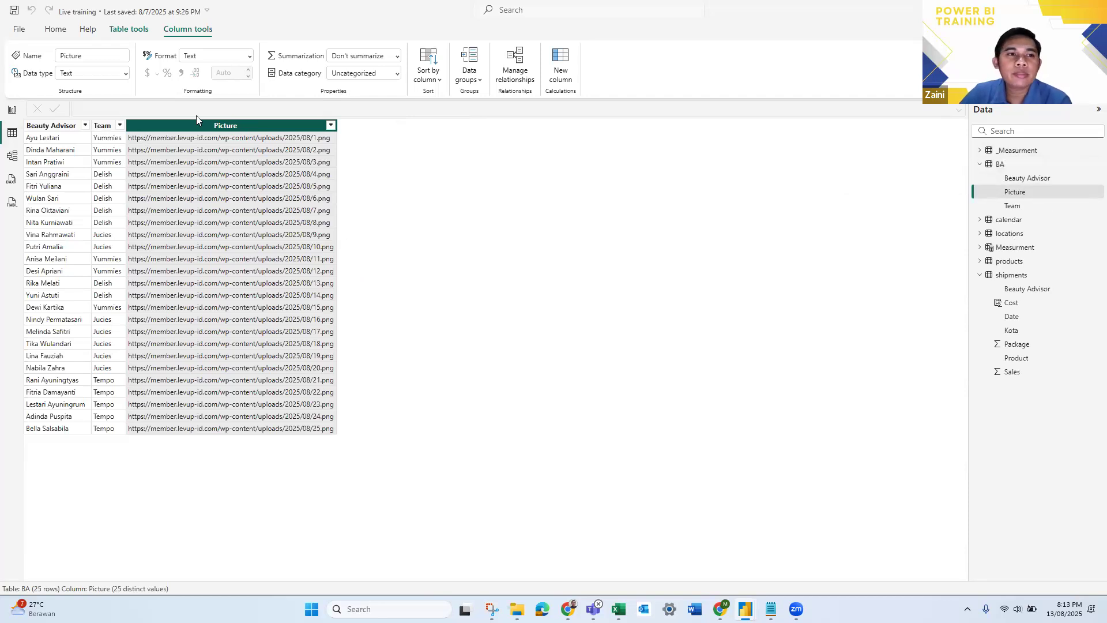
pyautogui.click(397, 74)
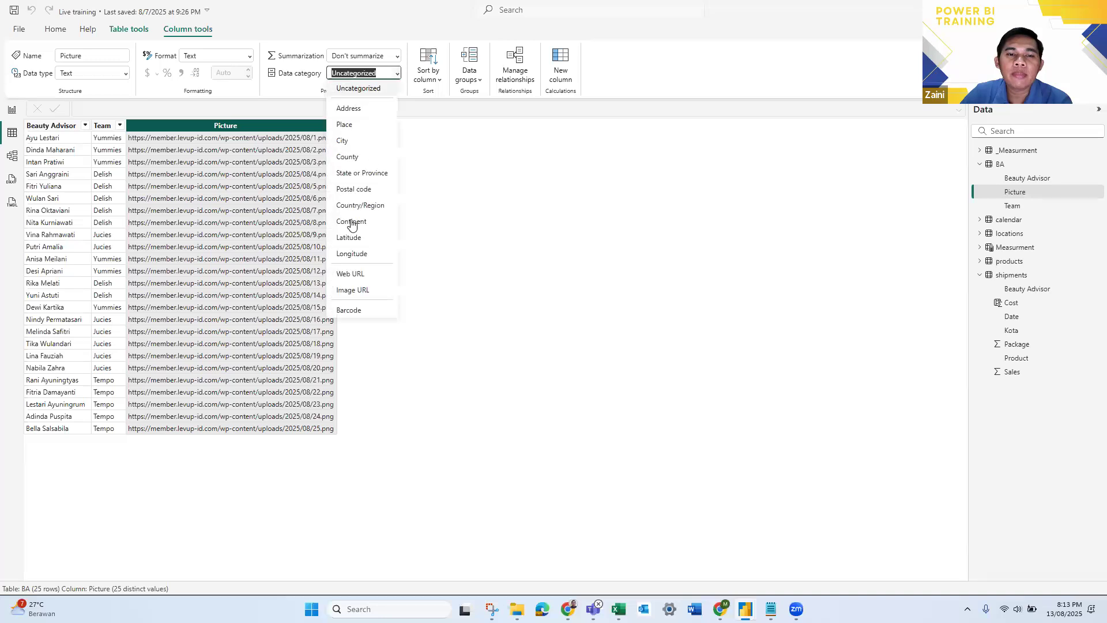
pyautogui.click(353, 290)
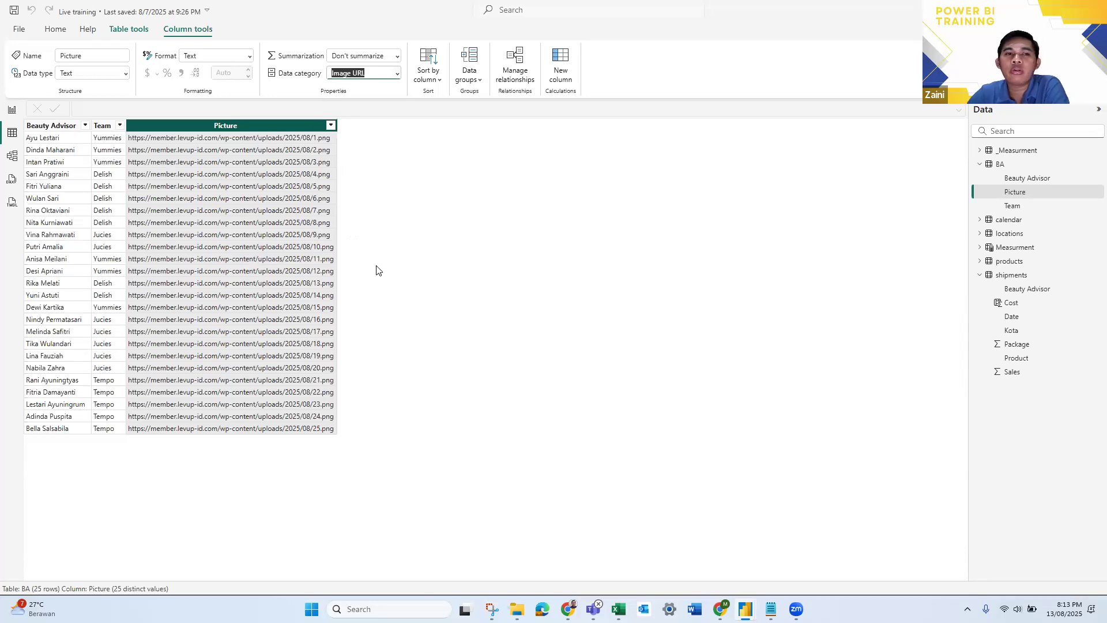
pyautogui.click(12, 110)
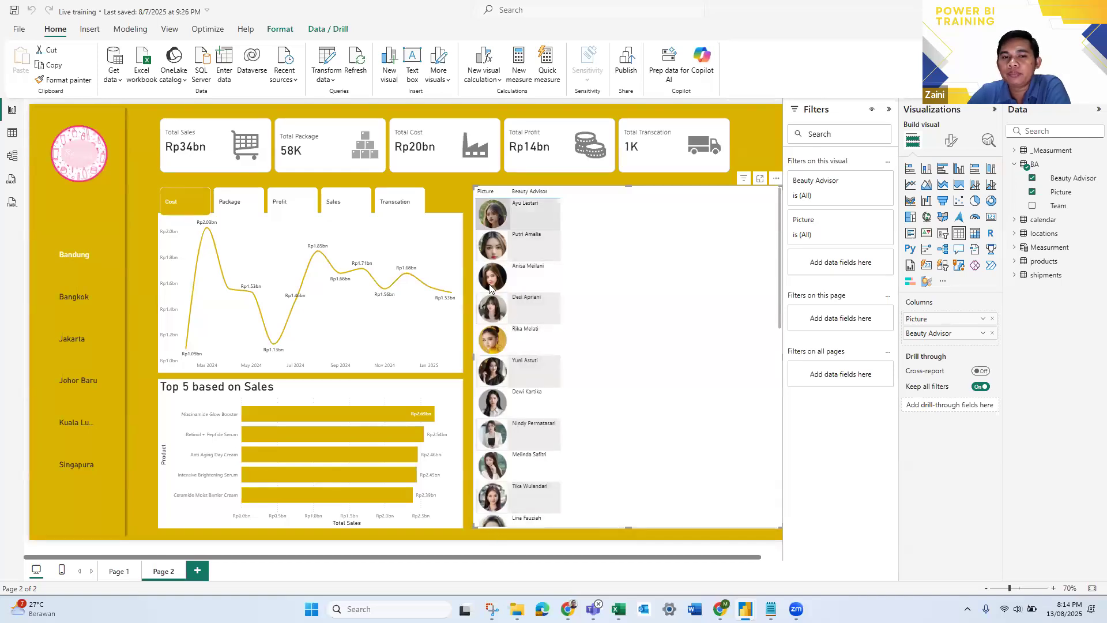
# - Look through the pictures in the Beauty Advisor table on Page 2 from first to last row
pyautogui.moveTo(496, 269)
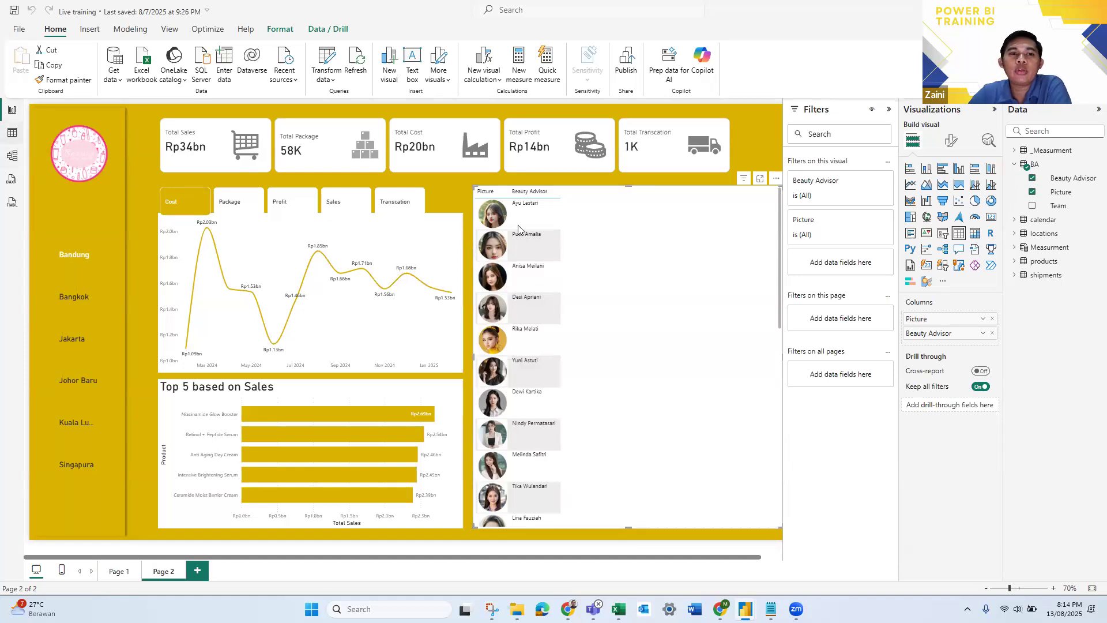
pyautogui.click(12, 132)
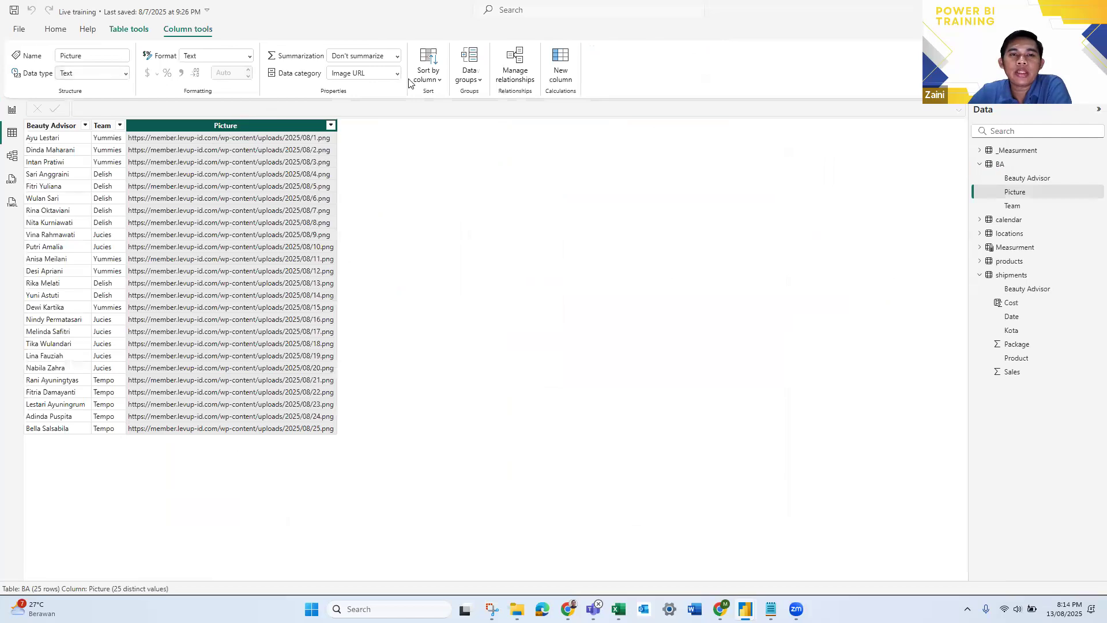
pyautogui.click(11, 110)
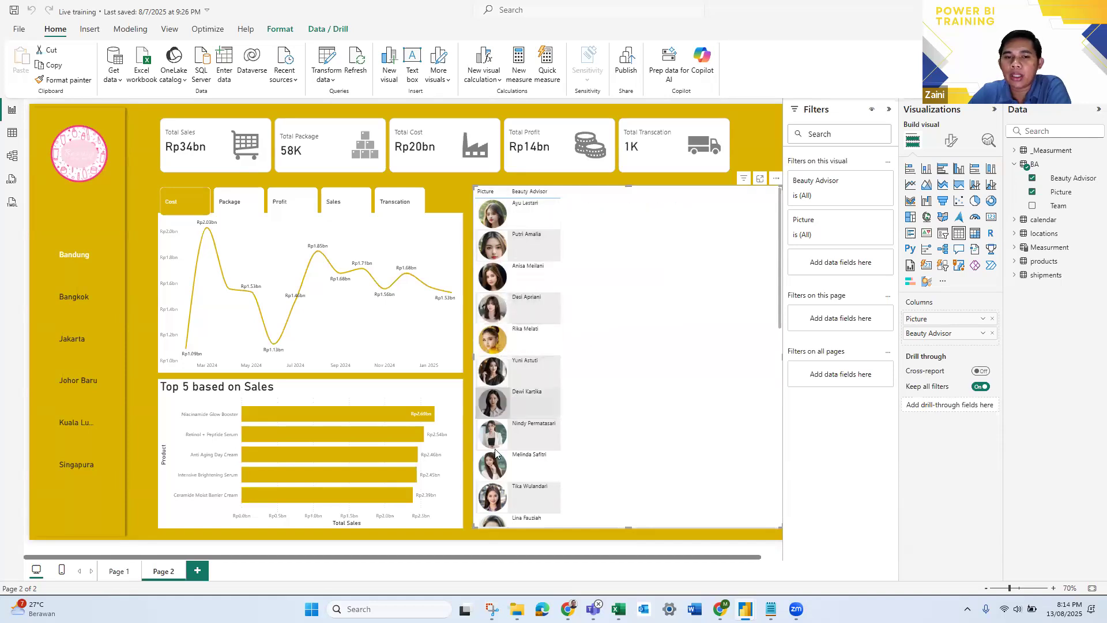
pyautogui.scroll(-3, 507, 501)
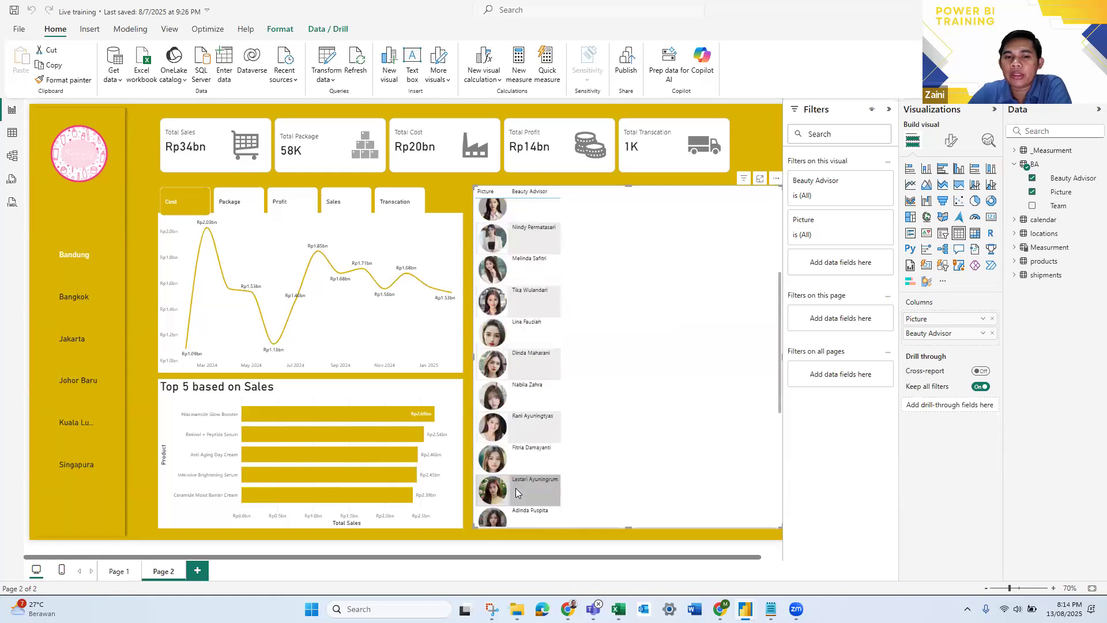
pyautogui.scroll(4, 515, 492)
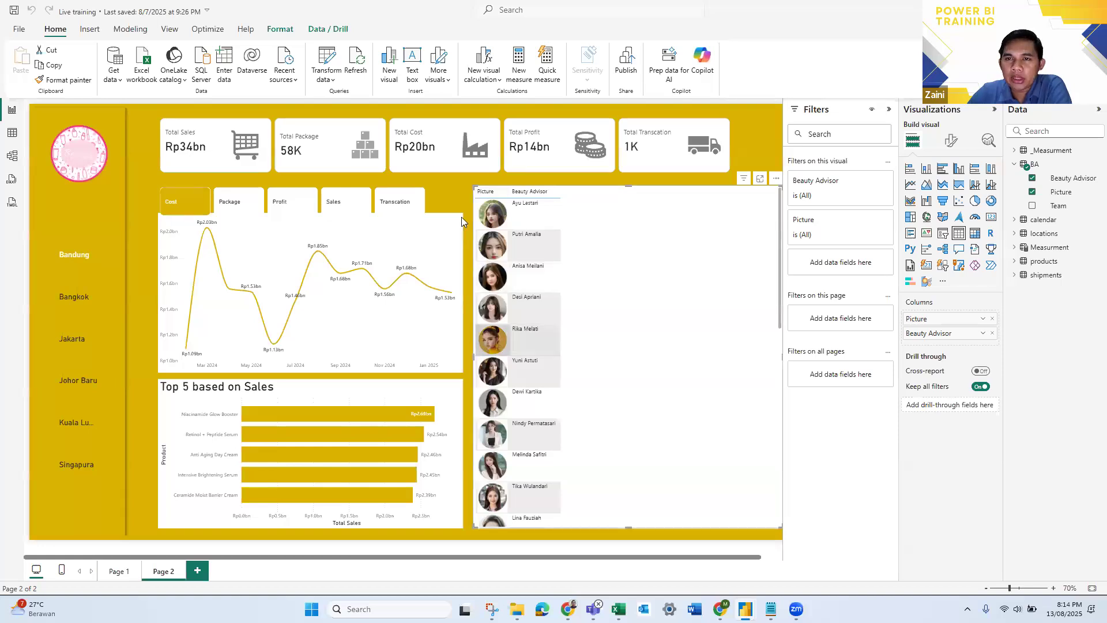
# - Add the Total Sales and Total Profit measures as columns of the Beauty Advisor table, after the Beauty Advisor column
pyautogui.click(540, 232)
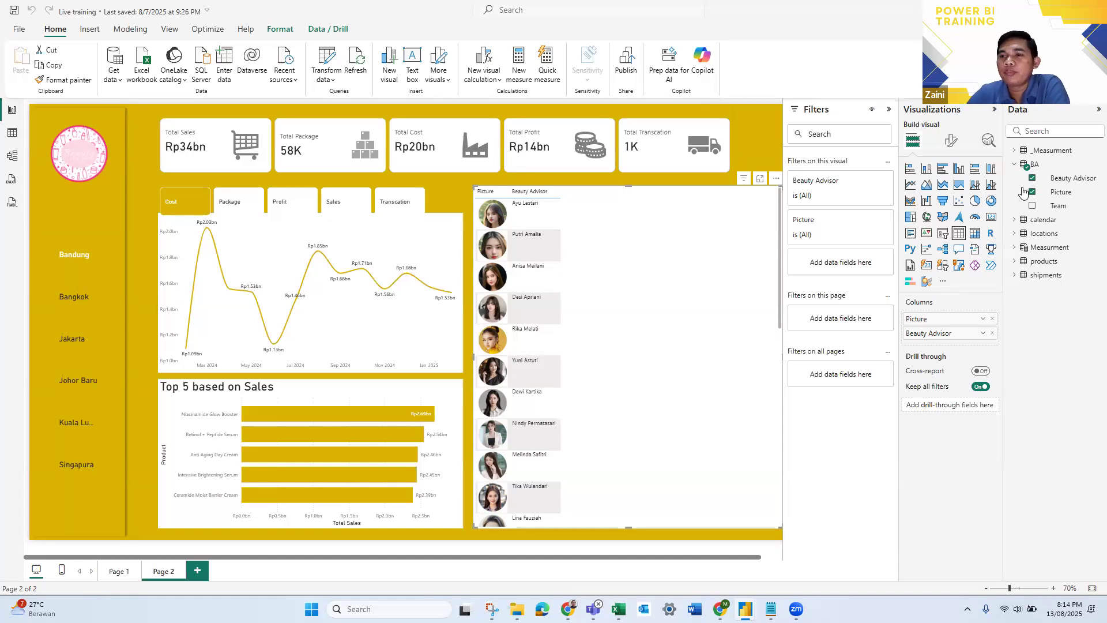
pyautogui.click(1050, 150)
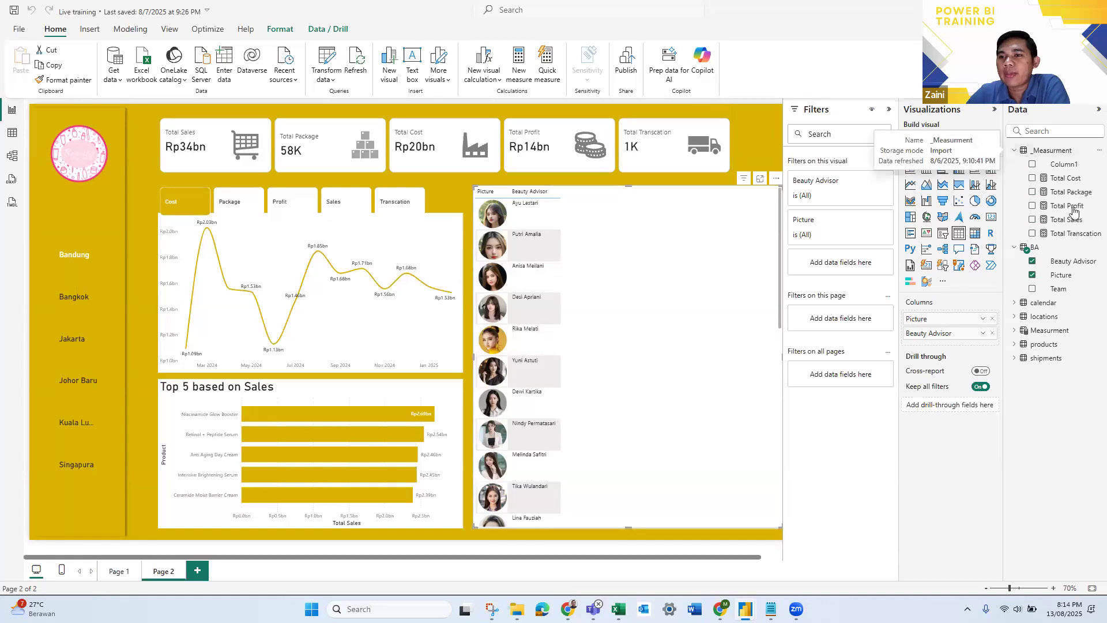
pyautogui.moveTo(1067, 224); pyautogui.dragTo(966, 343)
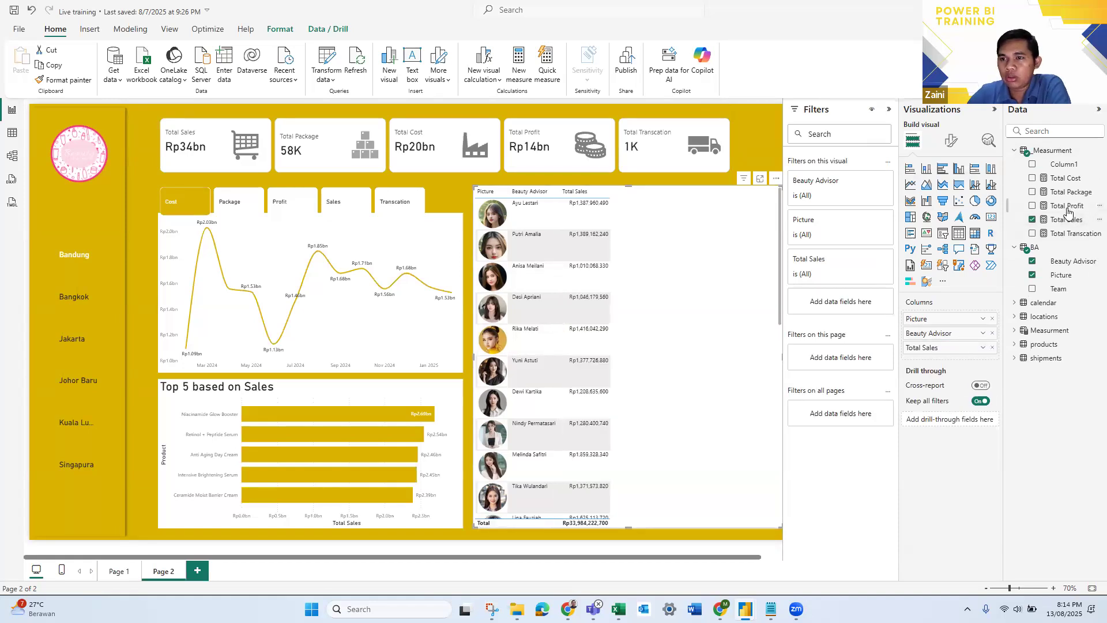
pyautogui.moveTo(1068, 211); pyautogui.dragTo(1010, 243)
pyautogui.moveTo(953, 360); pyautogui.dragTo(956, 356)
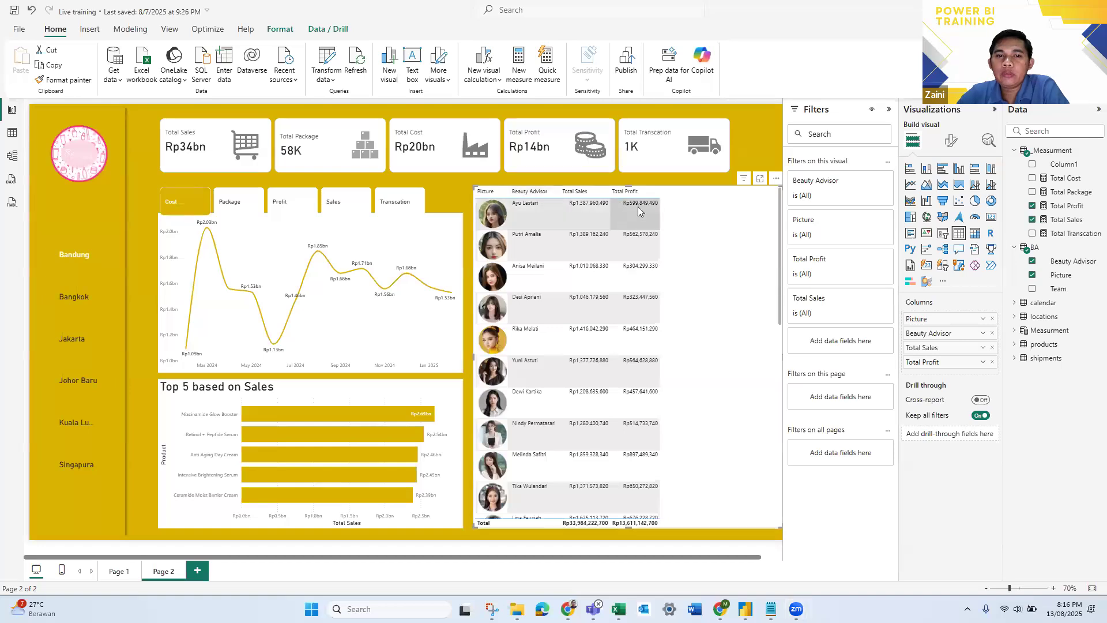
# - Select the Beauty Advisor table for formatting and collapse the Filters pane to free canvas space
pyautogui.click(82, 159)
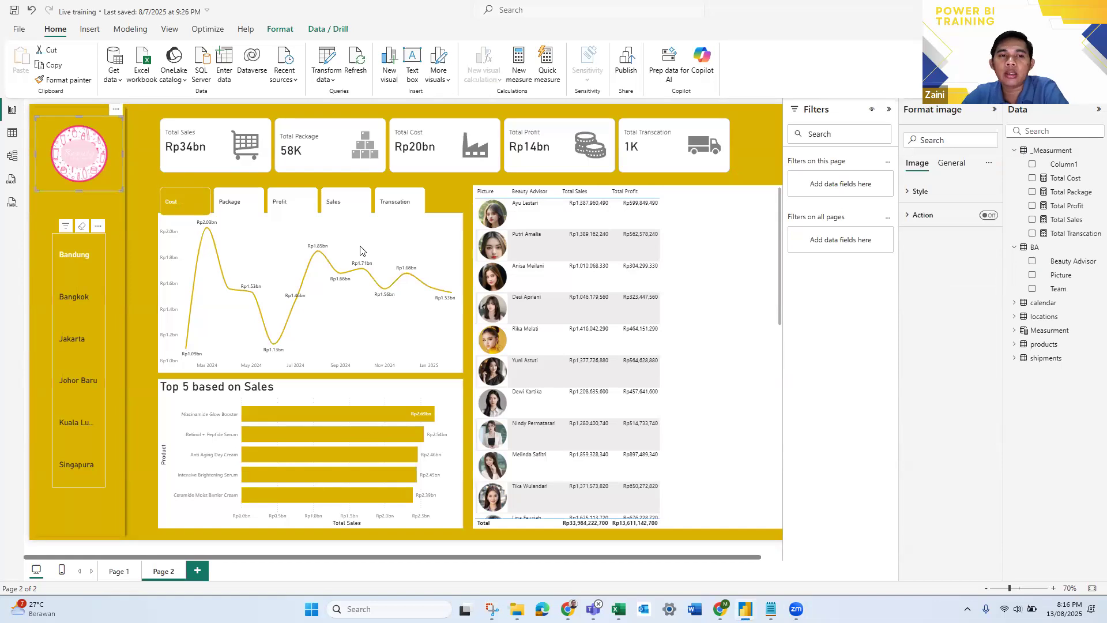
pyautogui.click(257, 148)
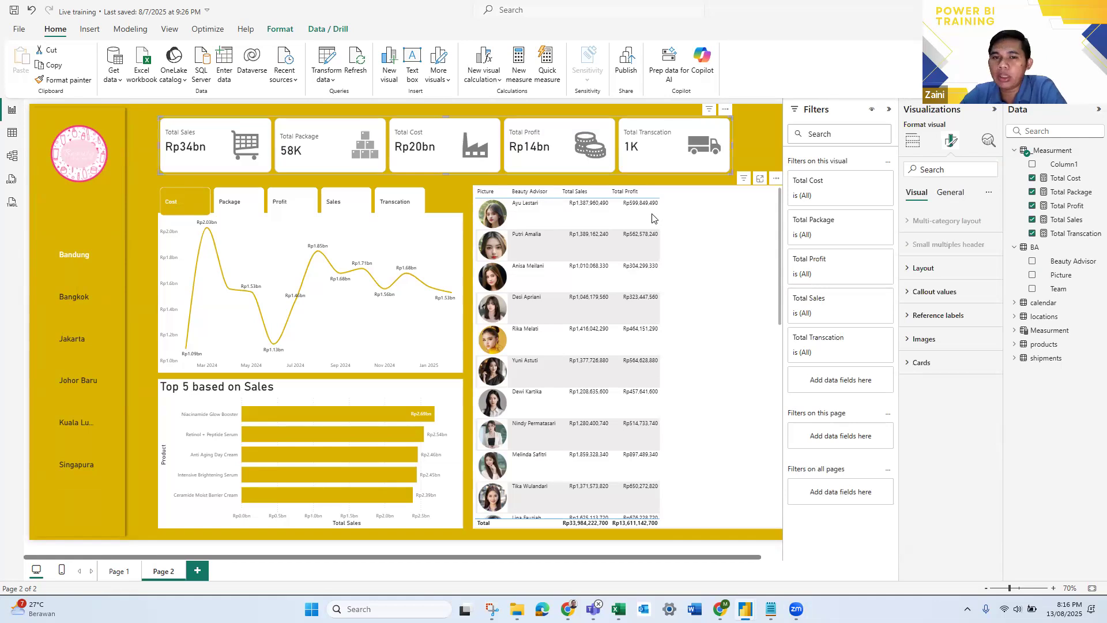
pyautogui.click(671, 222)
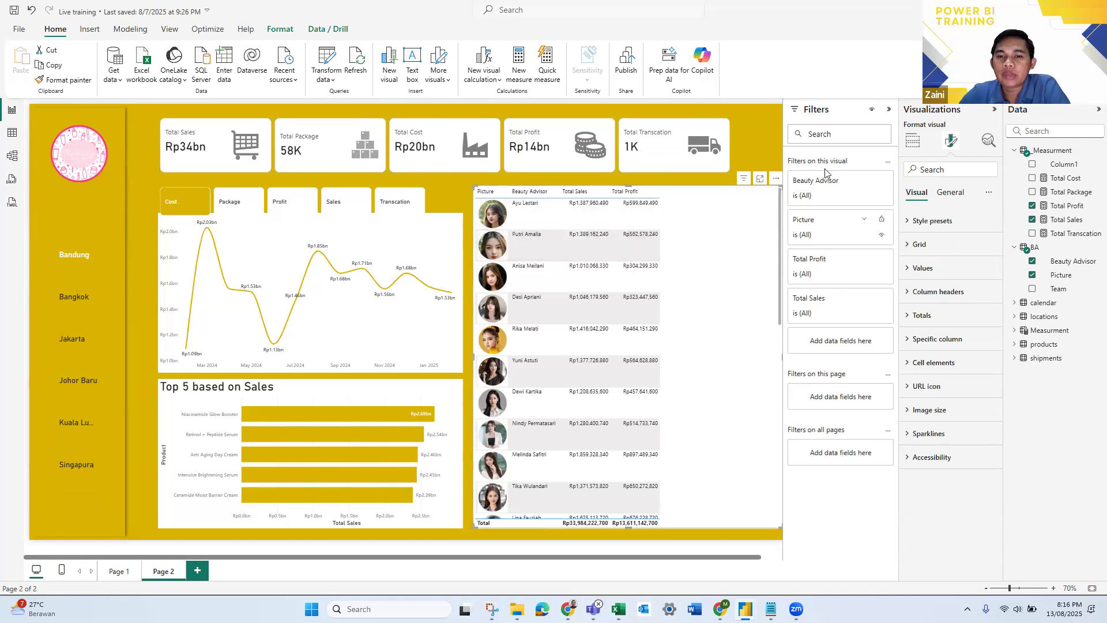
pyautogui.click(891, 110)
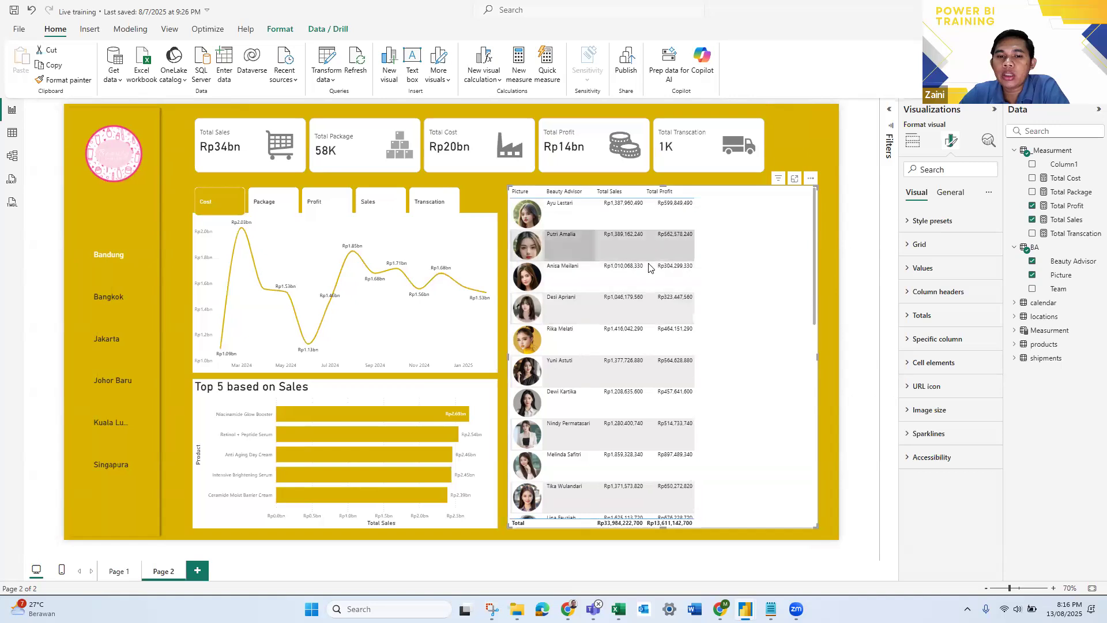
# - Set the table's image size to 35 px in height and 35 px in width
pyautogui.click(929, 408)
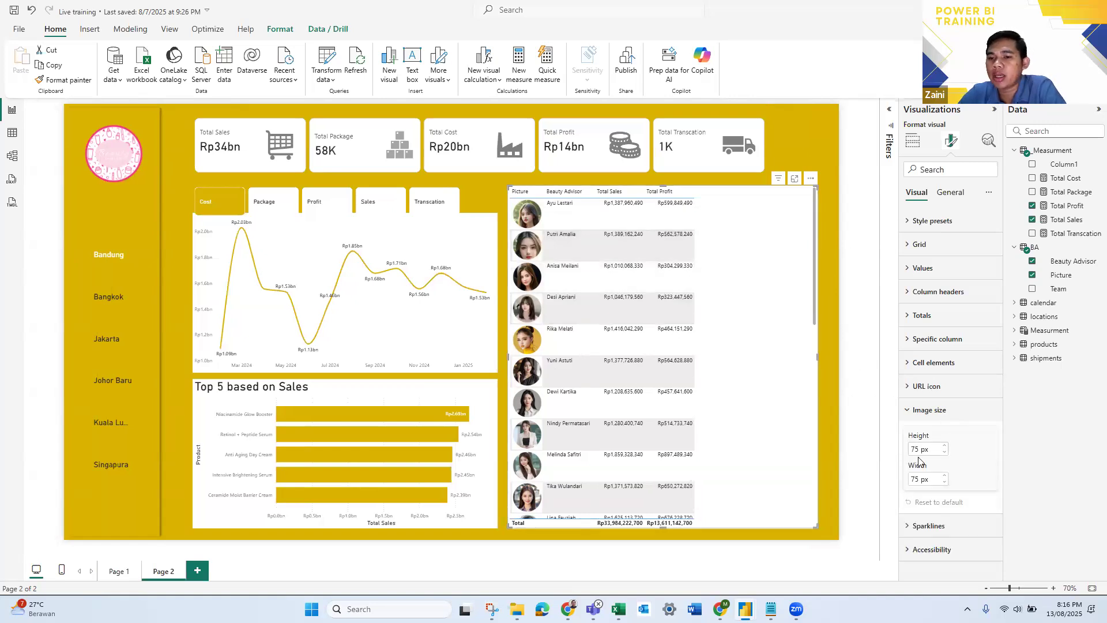
pyautogui.click(927, 450)
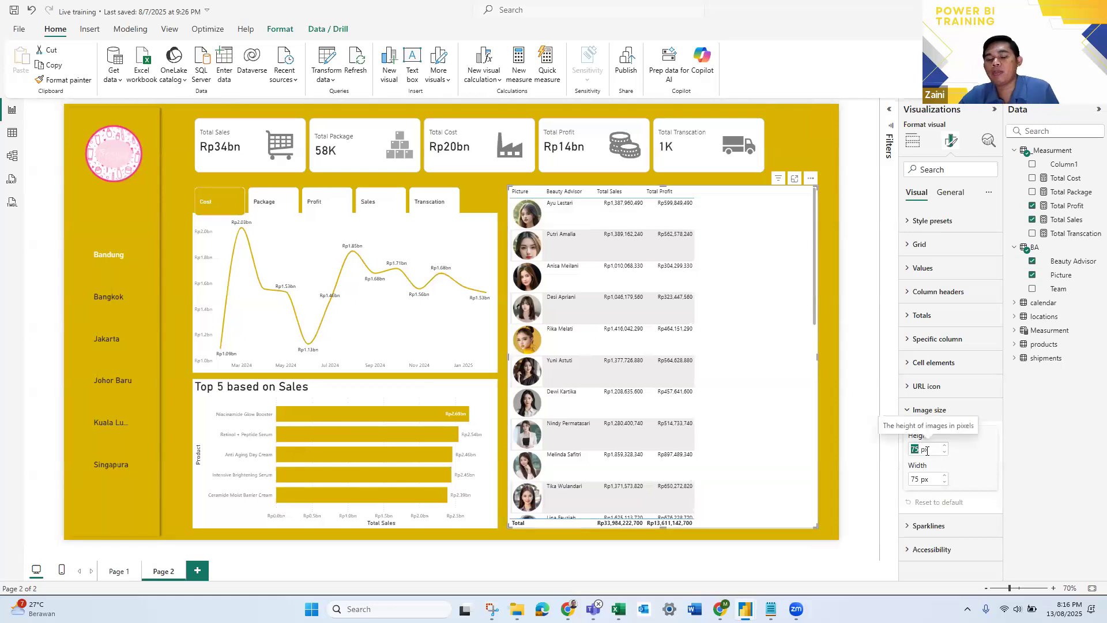
pyautogui.write('30')
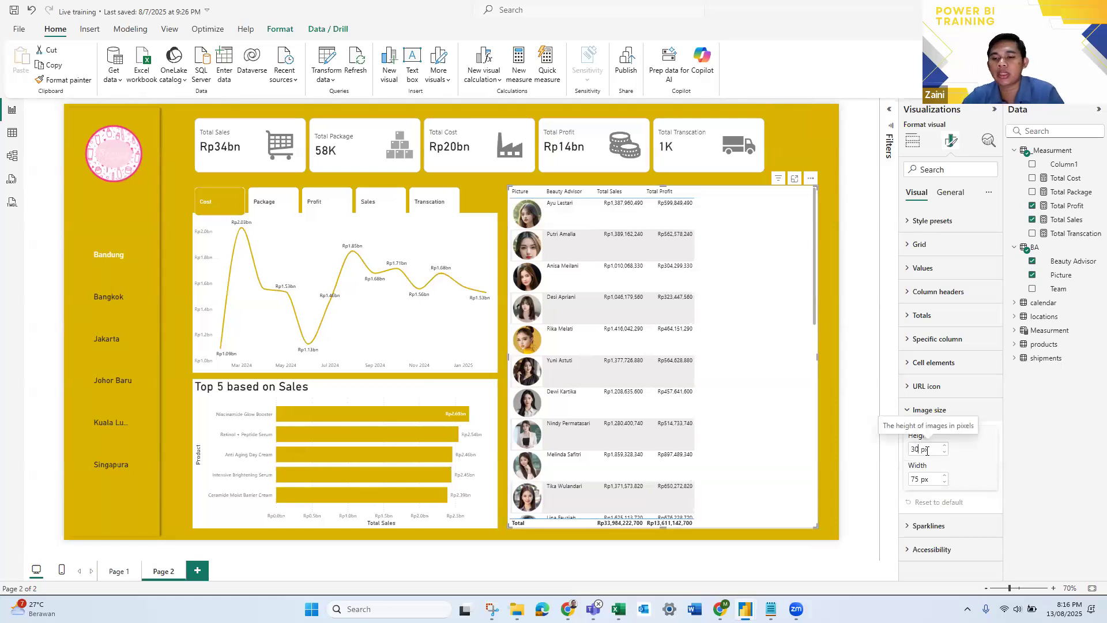
pyautogui.press('BackSpace')
pyautogui.write('5')
pyautogui.click(922, 449)
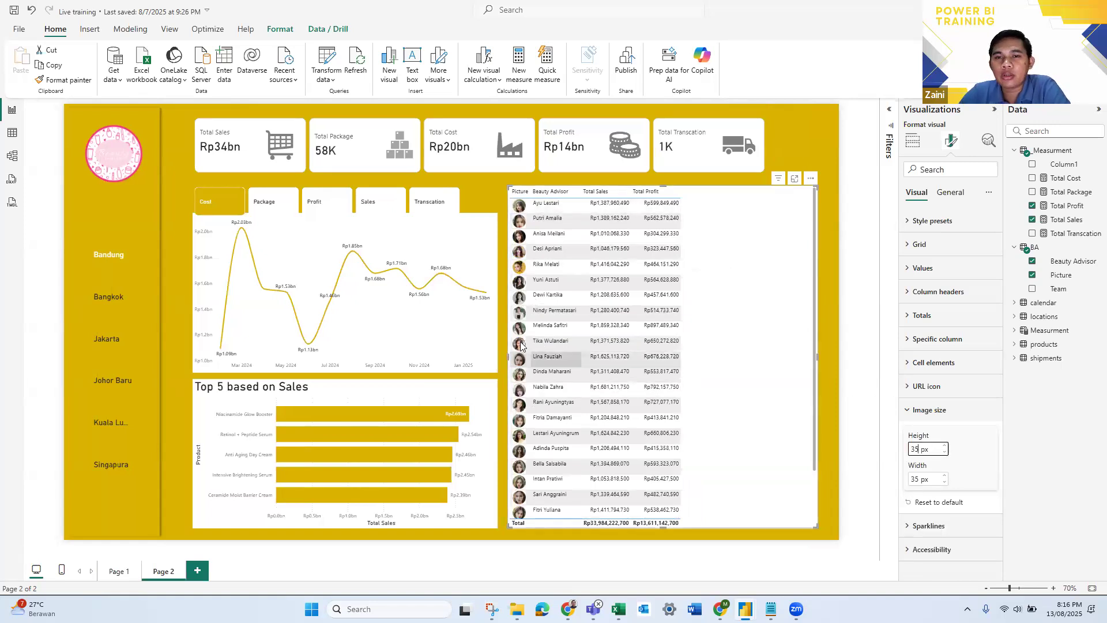
pyautogui.click(975, 443)
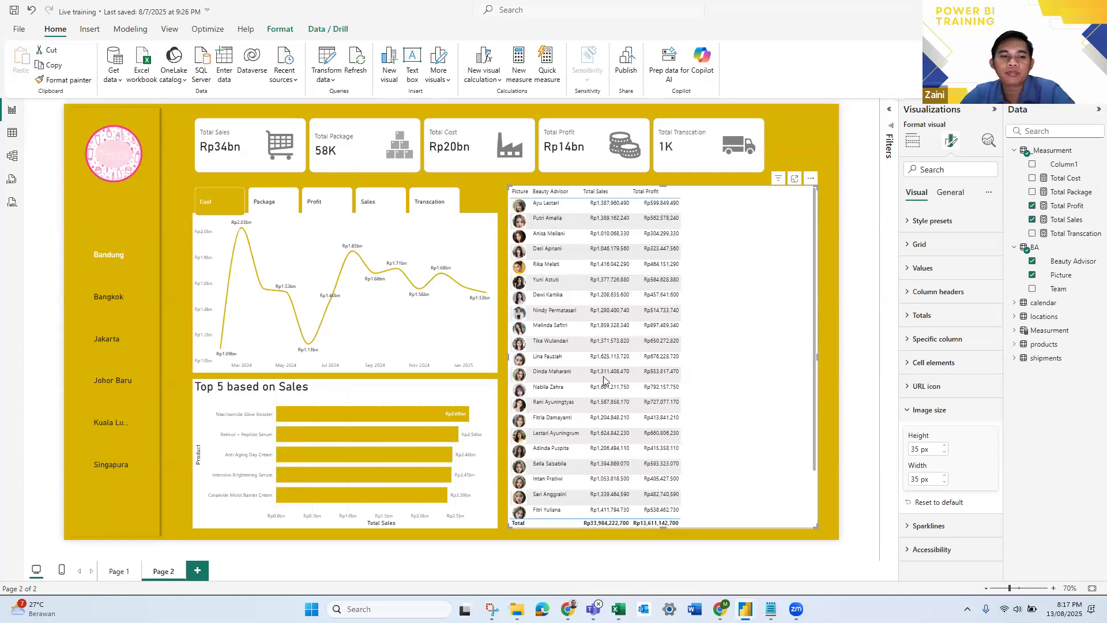
pyautogui.hotkey('alt', 'Tab')
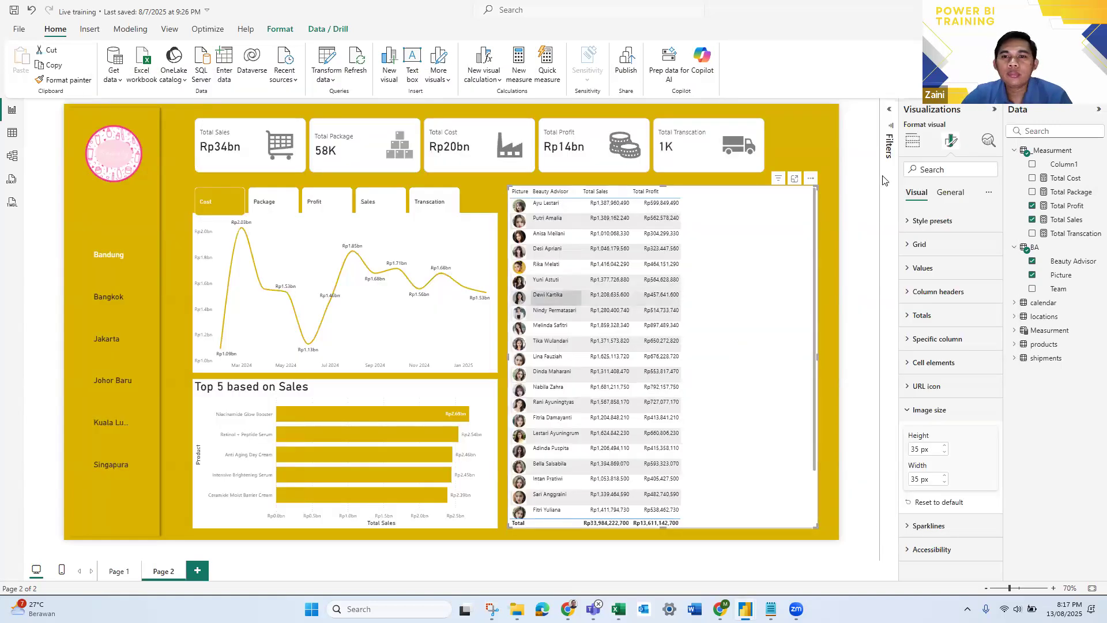
pyautogui.hotkey('alt', 'Tab')
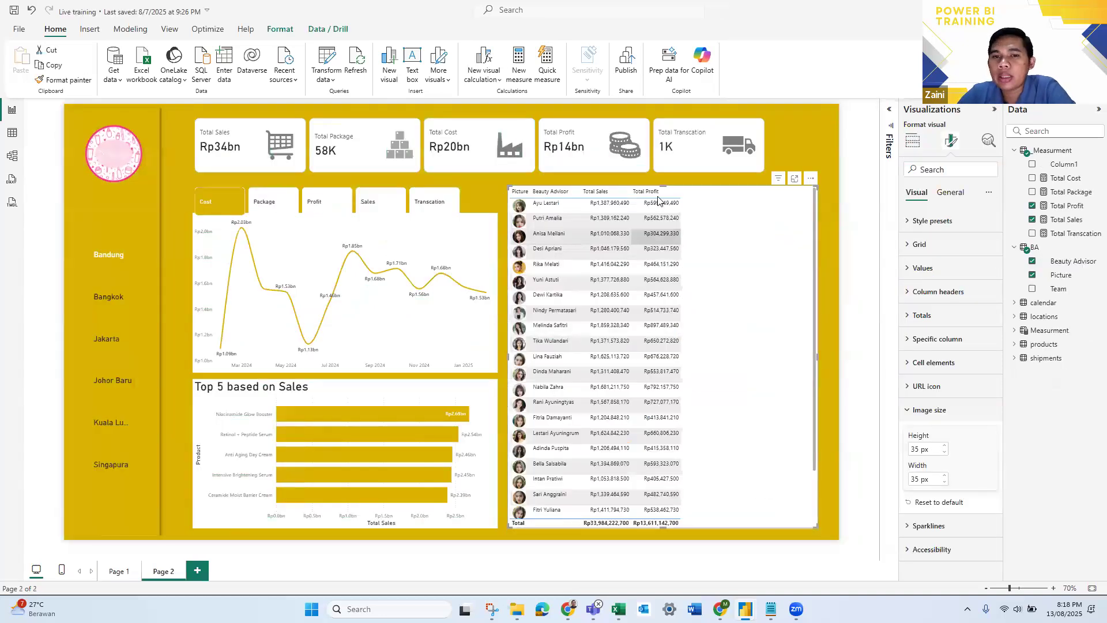
# - Create a measure named Target with the value 0.4 in the _Measurment table
pyautogui.rightClick(1054, 156)
pyautogui.press('Escape')
pyautogui.click(1031, 178)
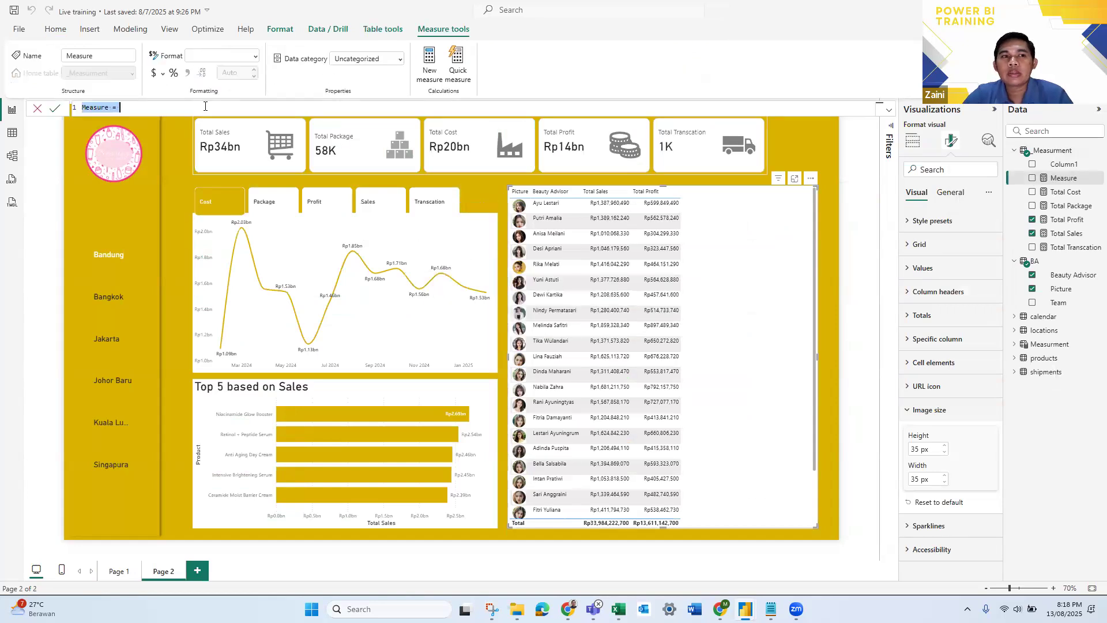
pyautogui.keyDown('ctrl'); pyautogui.scroll(3, 197, 112); pyautogui.keyUp('ctrl')
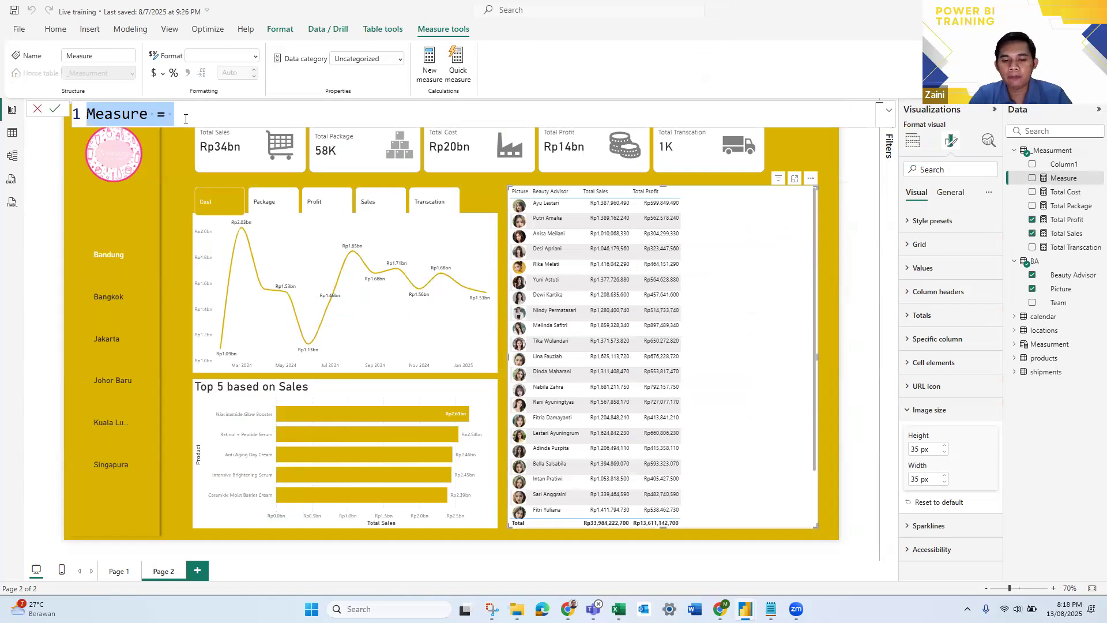
pyautogui.write('Target =')
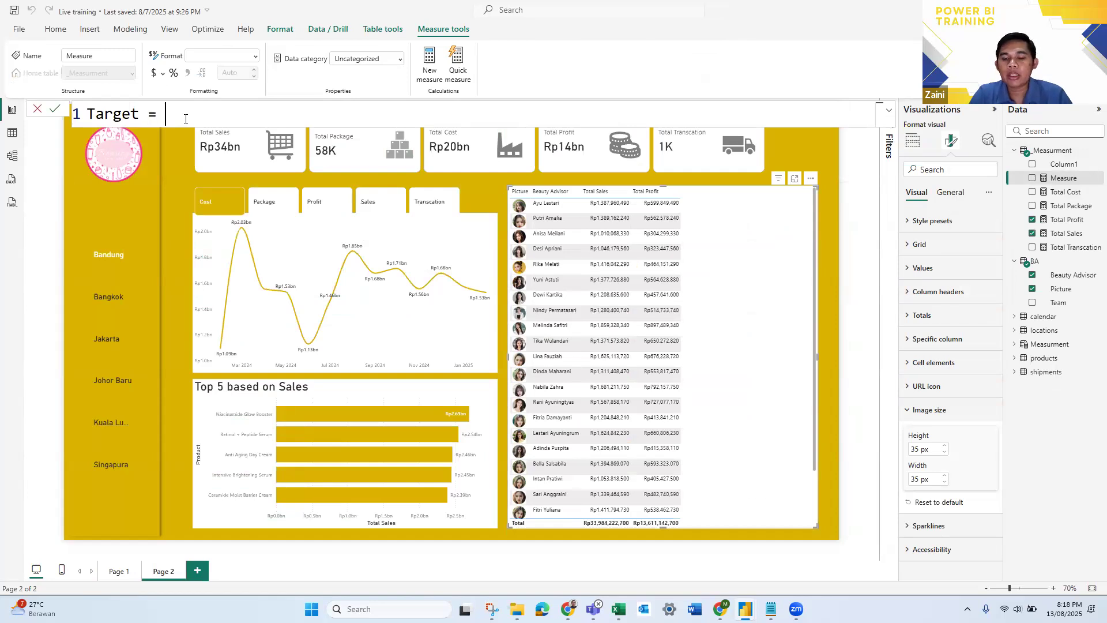
pyautogui.write(' 0.4')
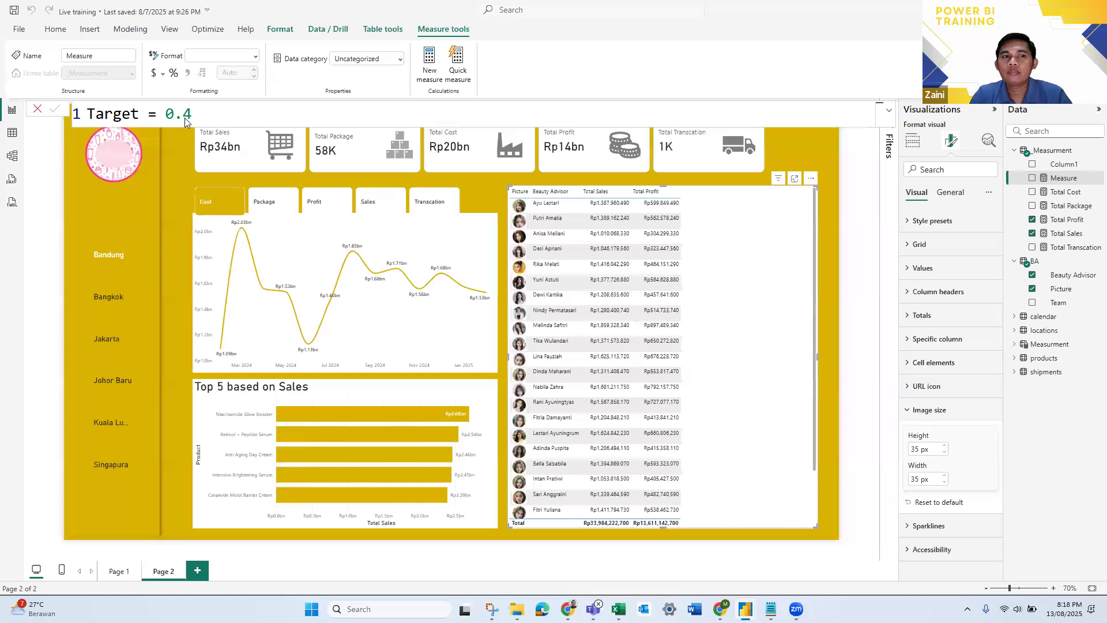
pyautogui.press('Return')
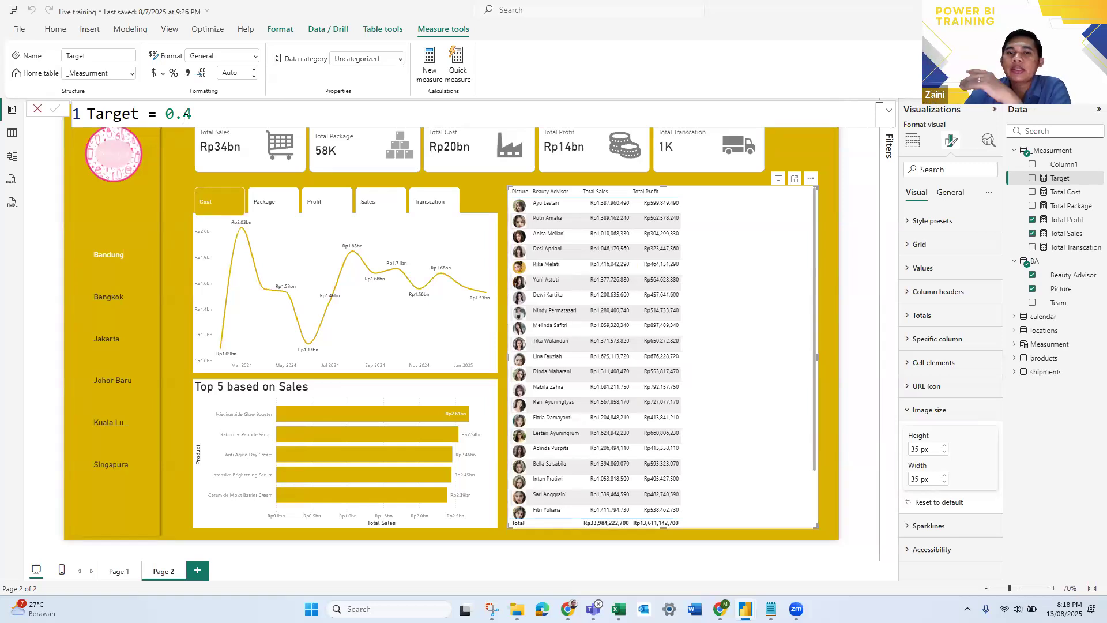
# - Start a new measure named Profit % in the _Measurment table
pyautogui.rightClick(1060, 153)
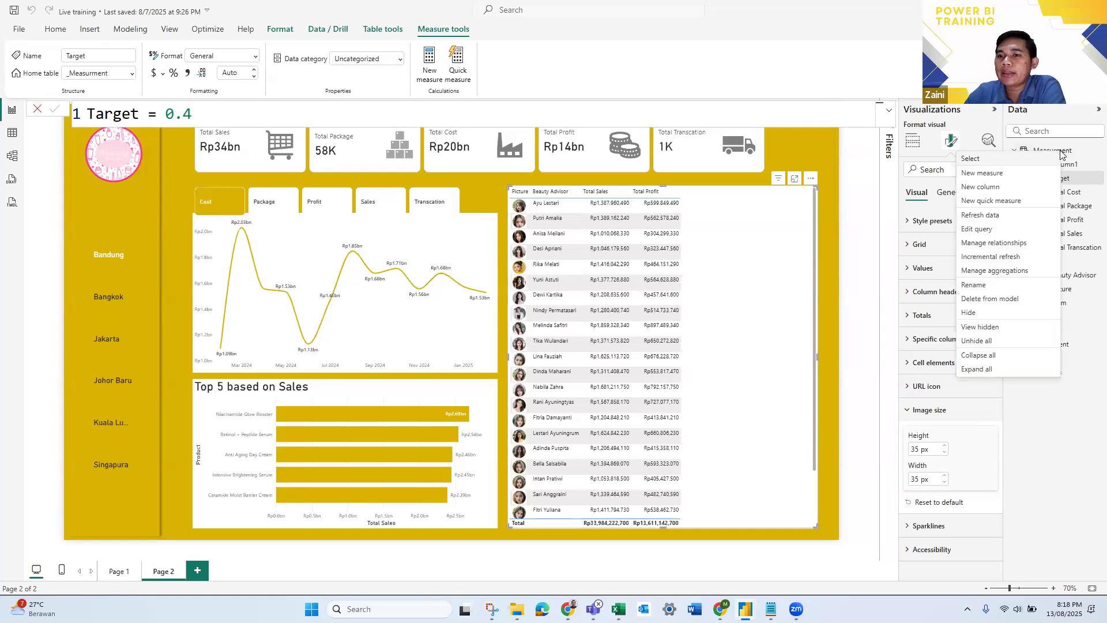
pyautogui.click(1022, 173)
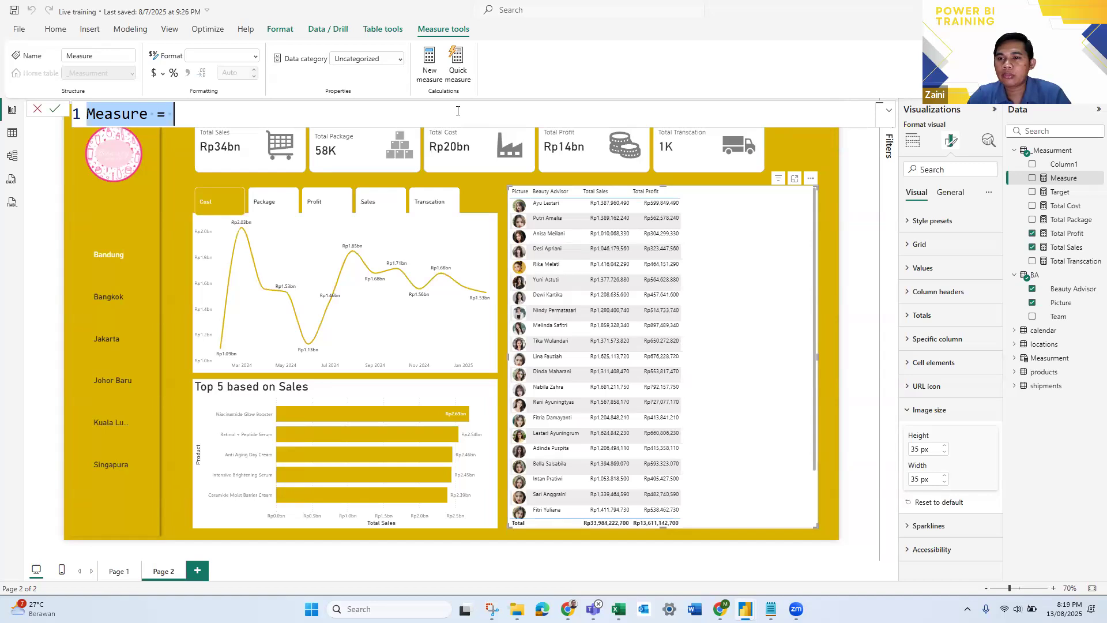
pyautogui.write('Po')
pyautogui.press('BackSpace')
pyautogui.write('rofit %')
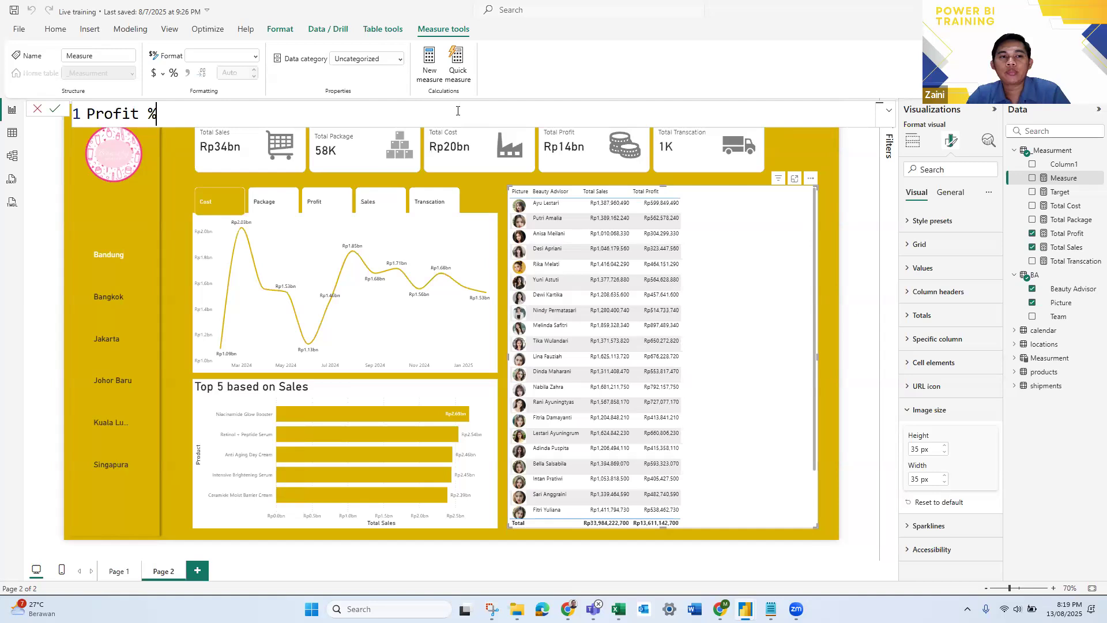
pyautogui.write(' =')
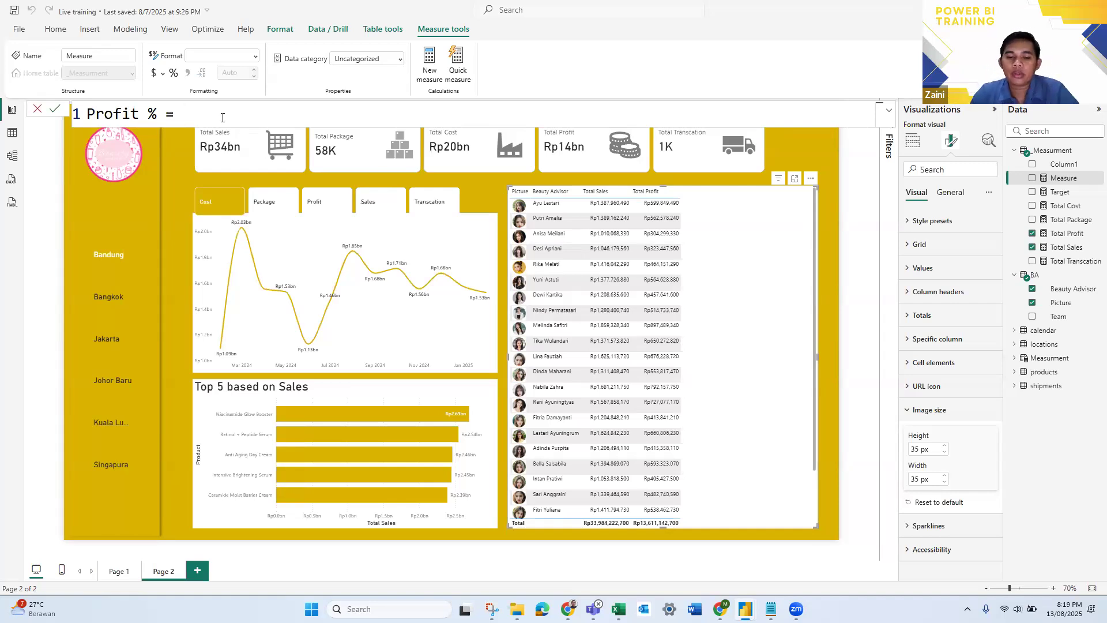
# - Begin the Profit % formula with the DIVIDE function
pyautogui.write('DI')
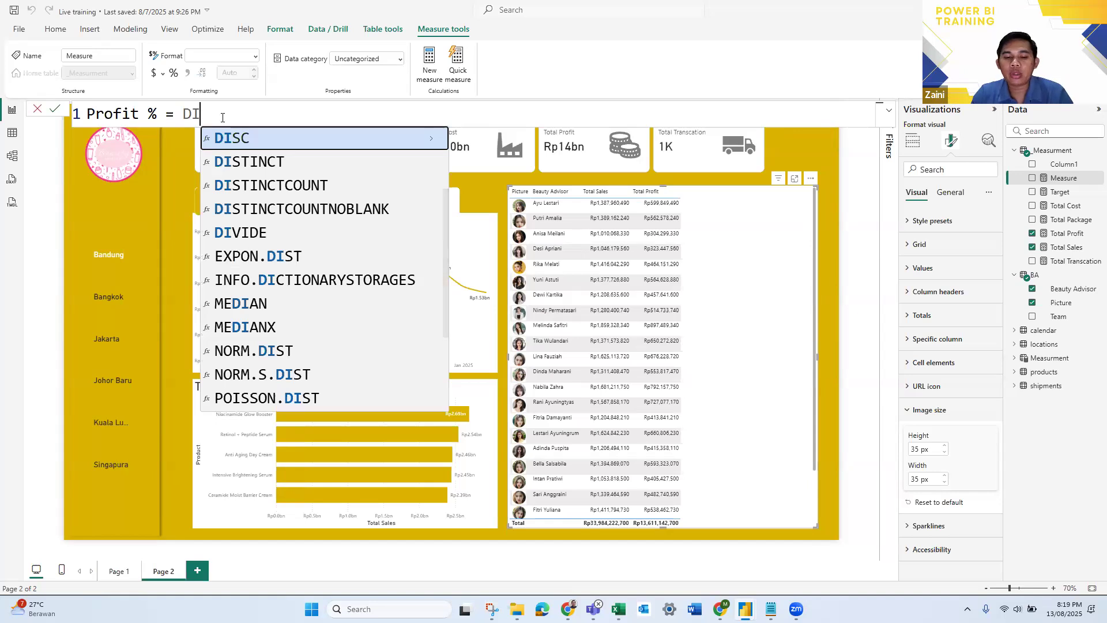
pyautogui.press('BackSpace')
pyautogui.write('evi')
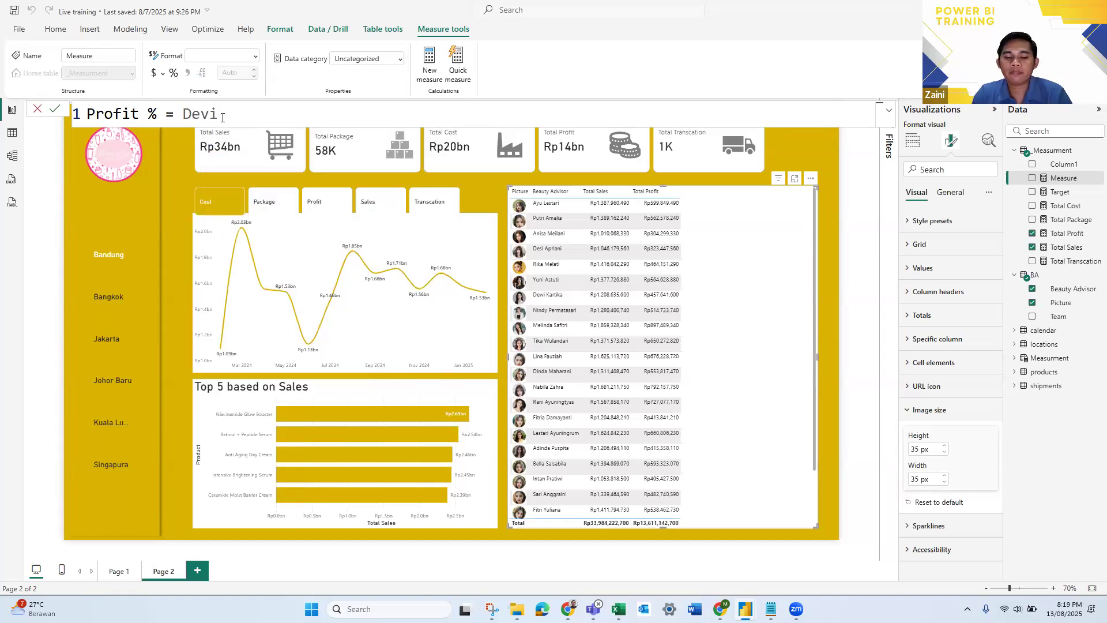
pyautogui.press('BackSpace')
pyautogui.press('BackSpace')
pyautogui.press('Down')
pyautogui.press('Down')
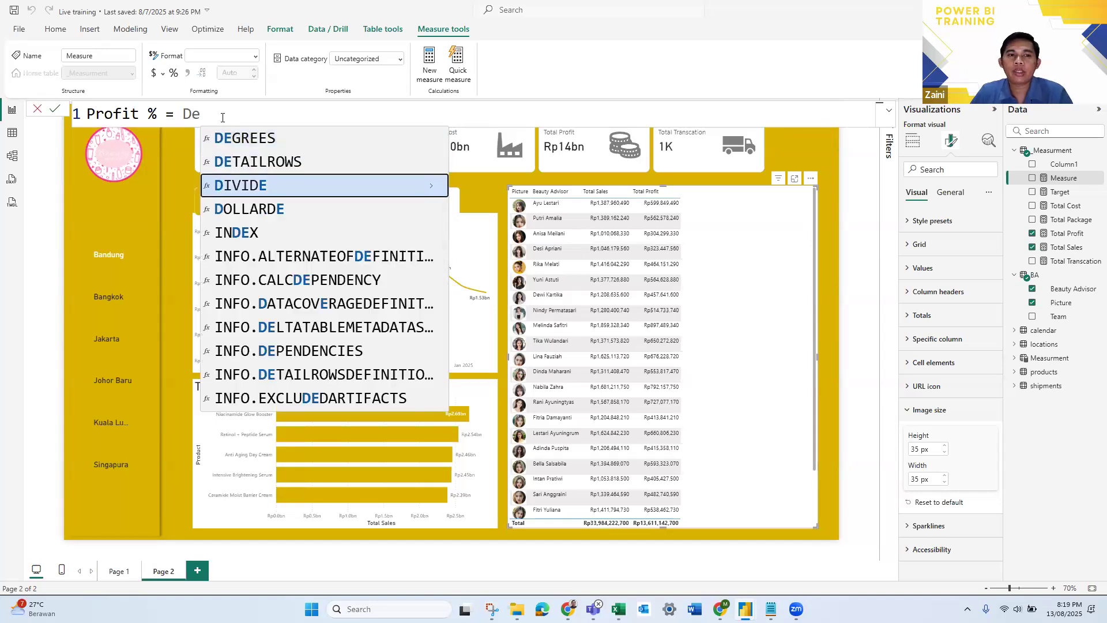
pyautogui.press('Tab')
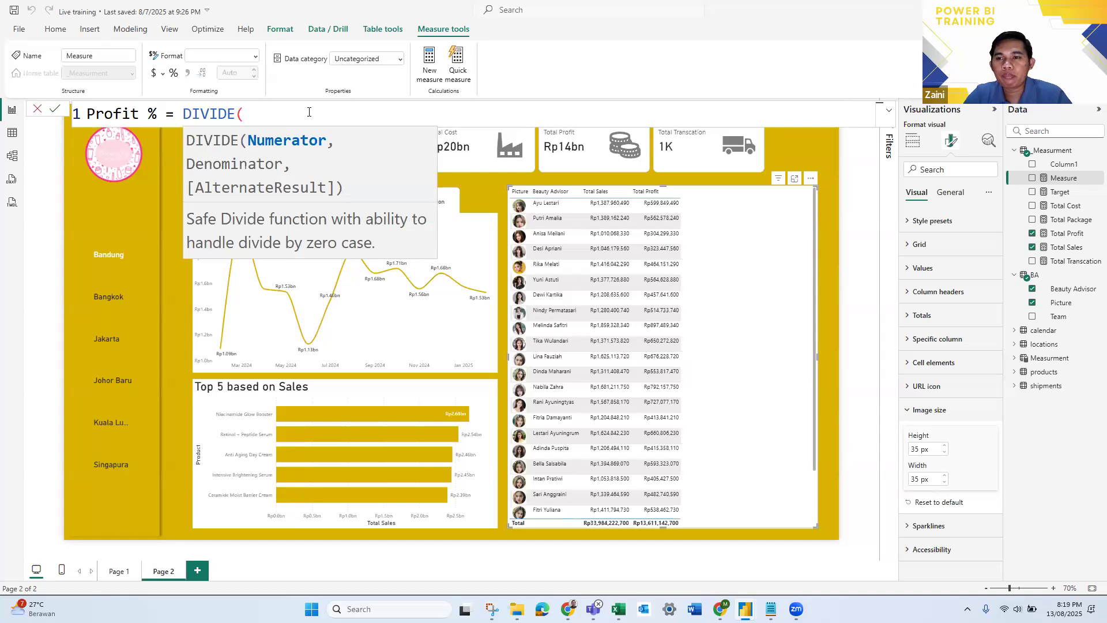
# - Enter [Total Profit] as the numerator of the DIVIDE function in the Profit % formula
pyautogui.write('pr')
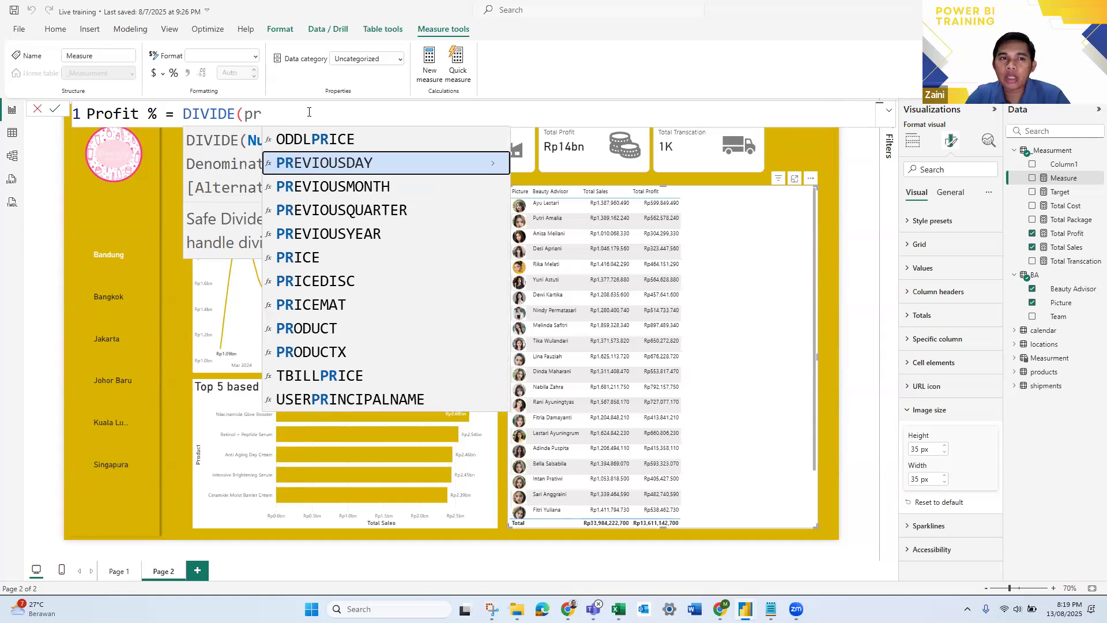
pyautogui.press('BackSpace')
pyautogui.press('BackSpace')
pyautogui.write('total')
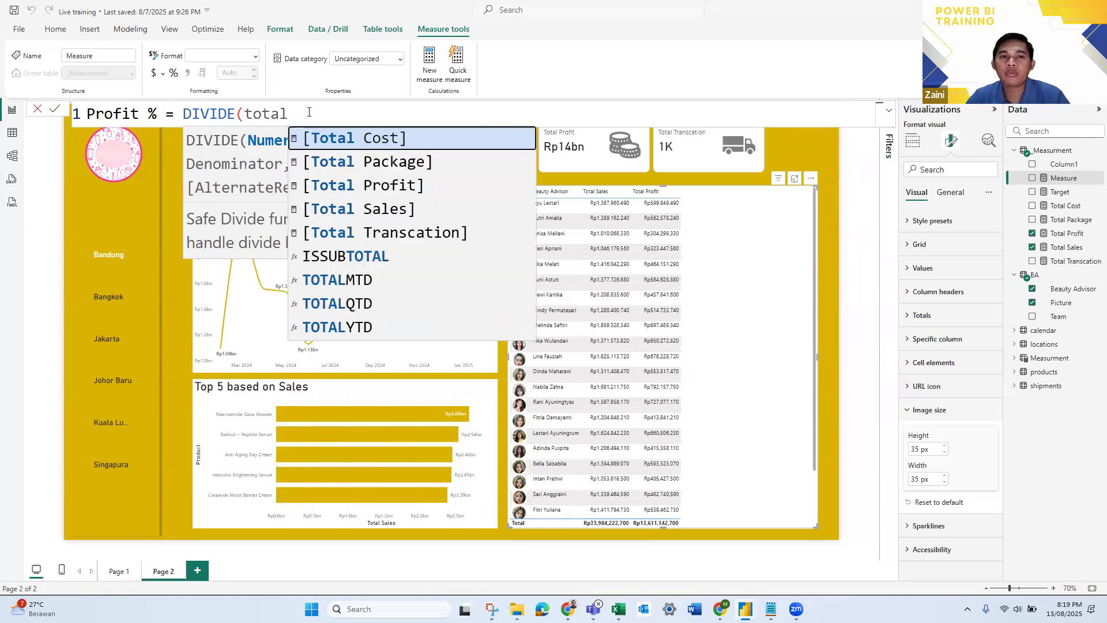
pyautogui.press('Down')
pyautogui.press('Down')
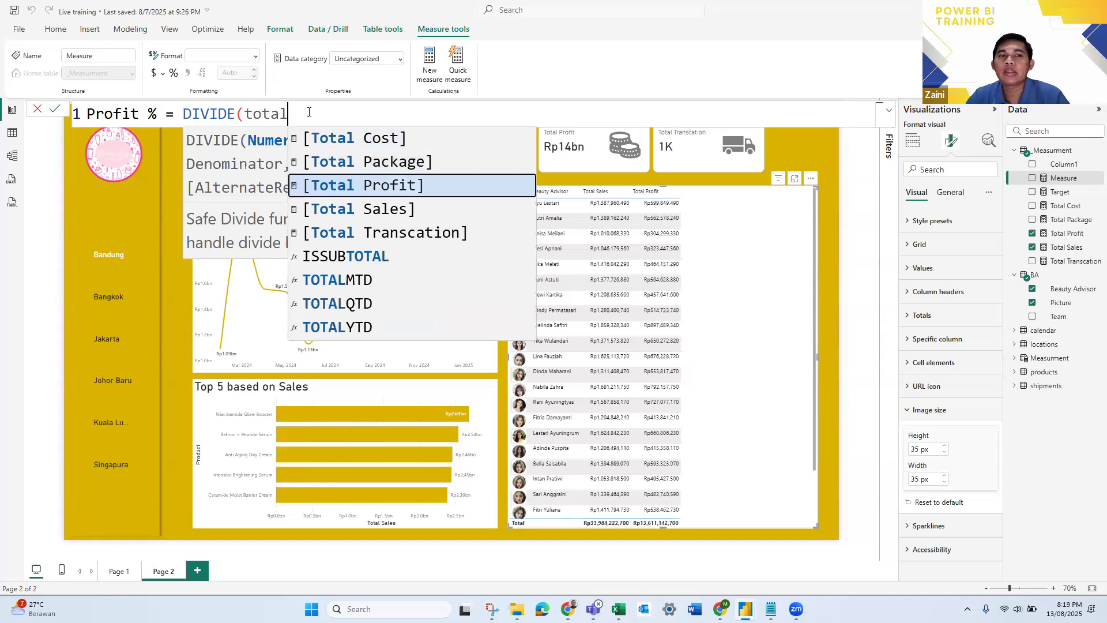
pyautogui.press('Tab')
pyautogui.write(',')
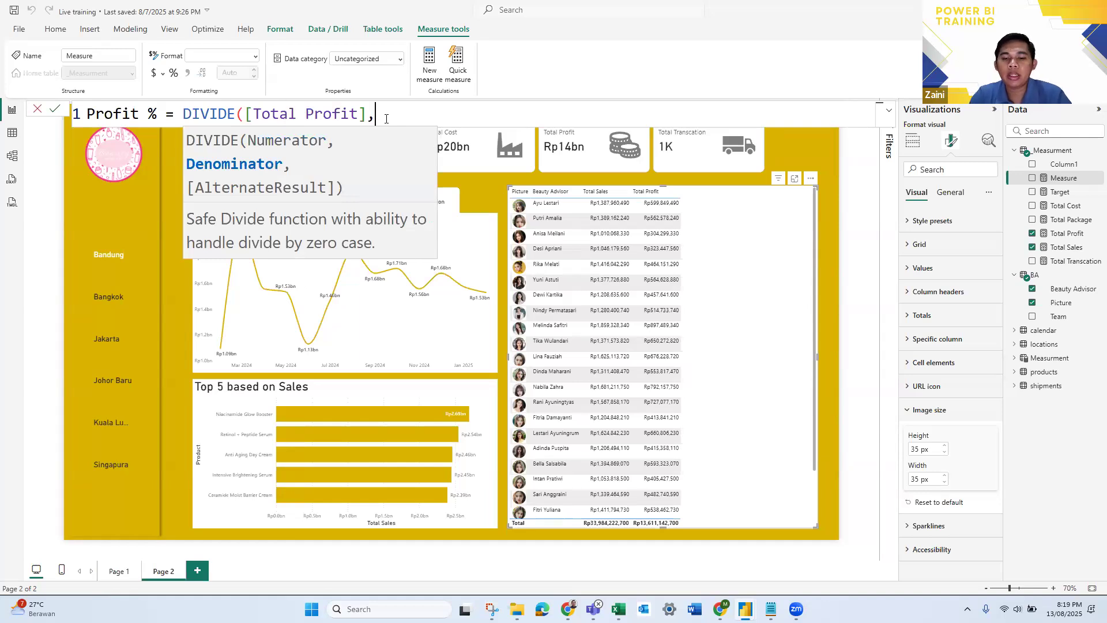
# - Enter [Total Sales] as the DIVIDE denominator, close the formula and commit the Profit % measure
pyautogui.write('total')
pyautogui.press('Down')
pyautogui.press('Down')
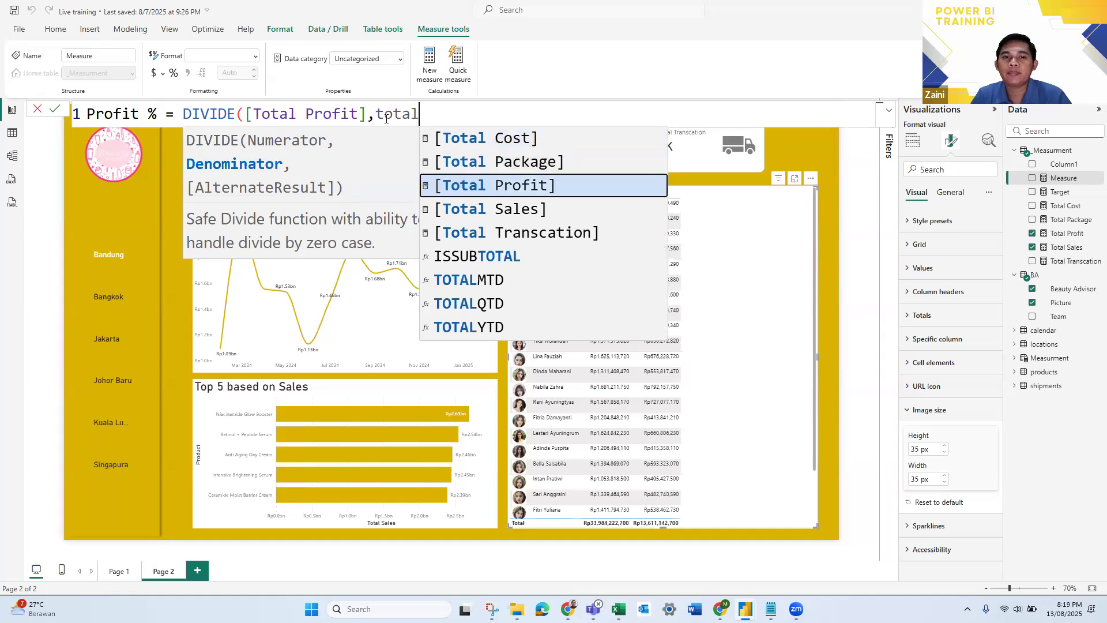
pyautogui.press('Tab')
pyautogui.press('BackSpace')
pyautogui.press('BackSpace')
pyautogui.press('BackSpace')
pyautogui.press('BackSpace')
pyautogui.press('BackSpace')
pyautogui.press('BackSpace')
pyautogui.press('BackSpace')
pyautogui.write('sa')
pyautogui.press('Tab')
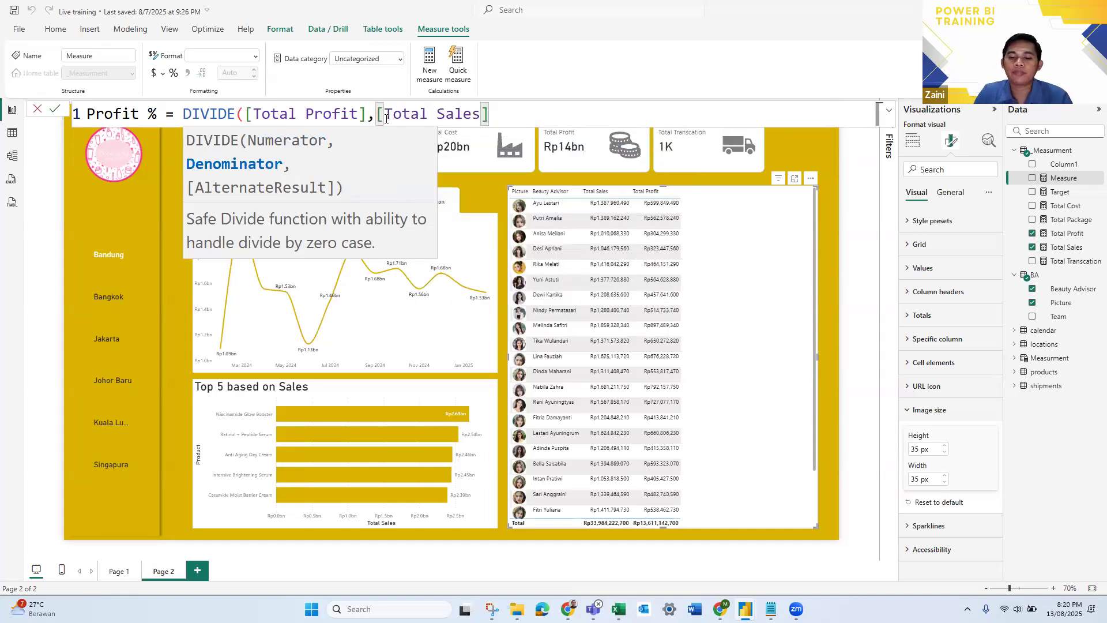
pyautogui.write(')')
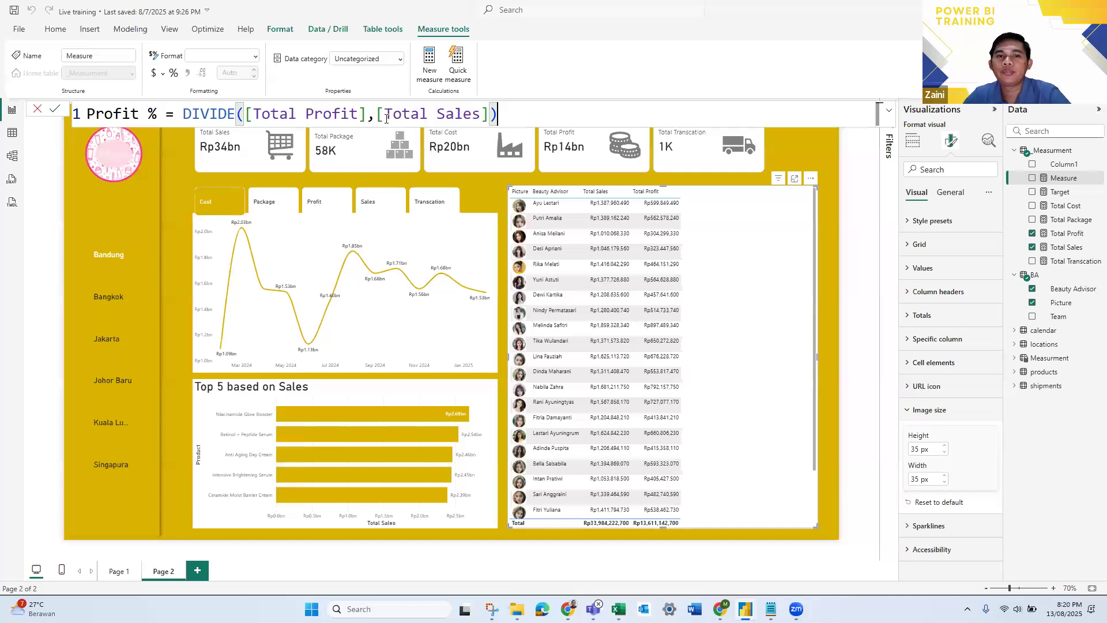
pyautogui.hotkey('ctrl', 'a')
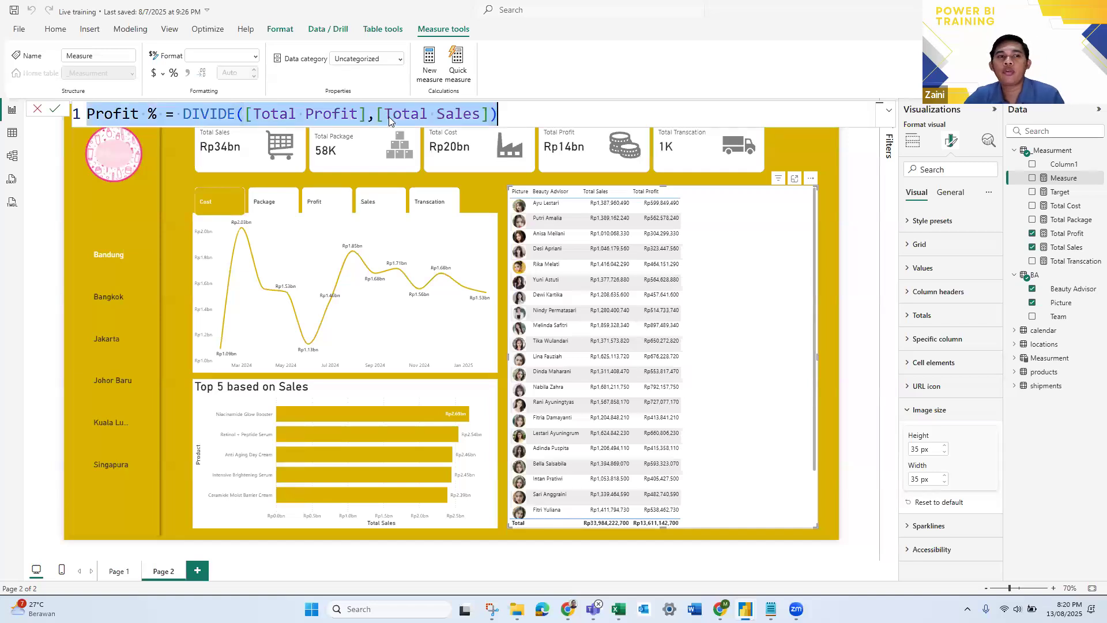
pyautogui.click(796, 85)
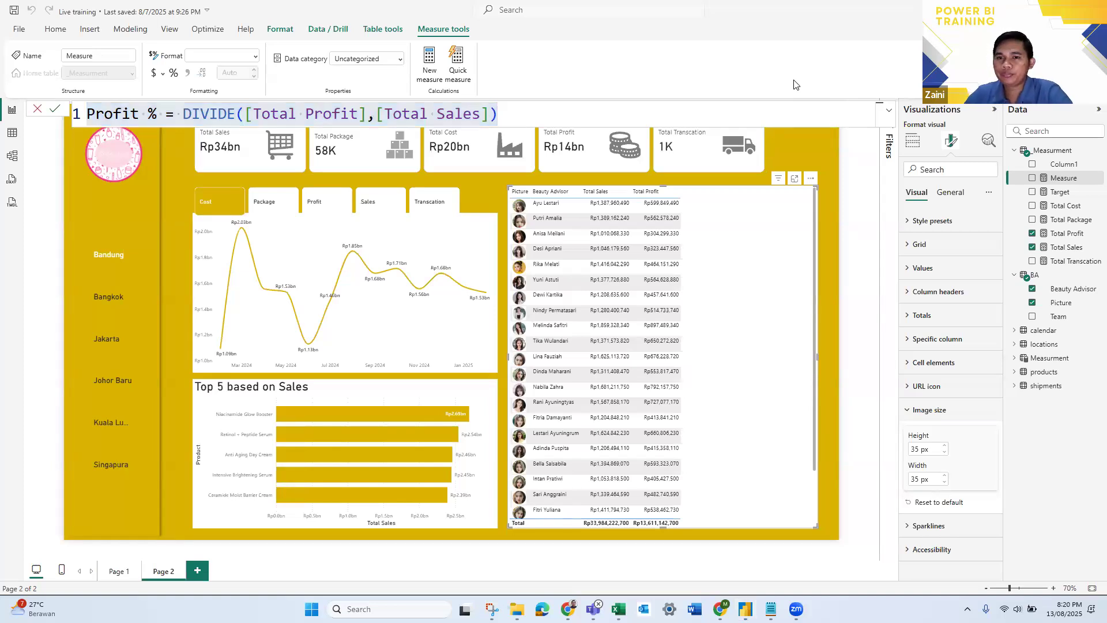
pyautogui.click(532, 115)
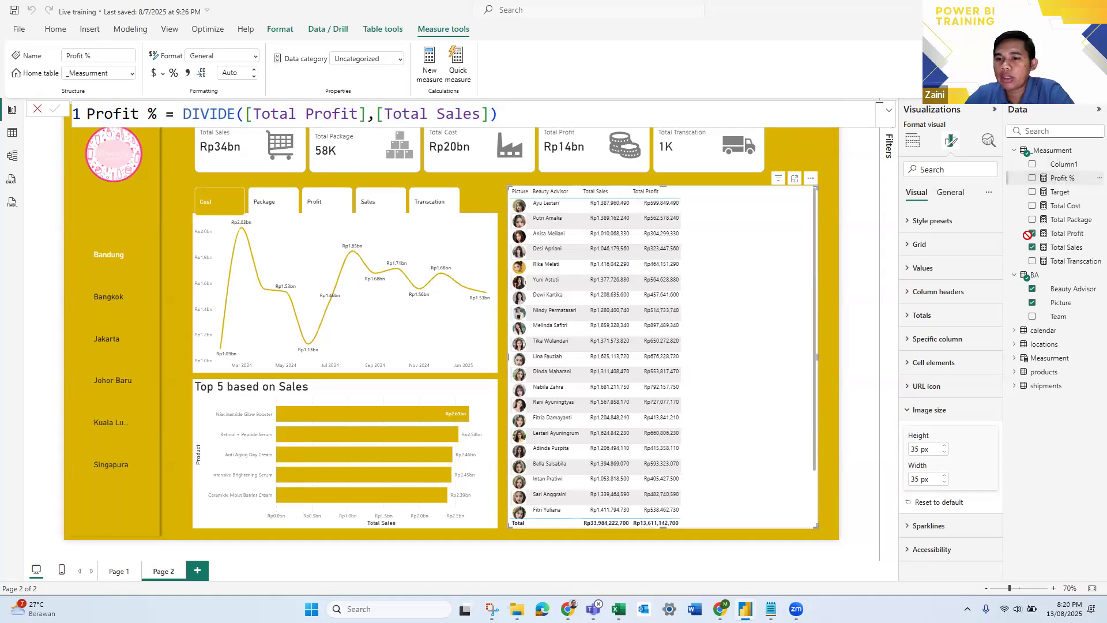
# - Add the Profit % measure as the last column of the Beauty Advisor table and format it as a percentage
pyautogui.click(913, 143)
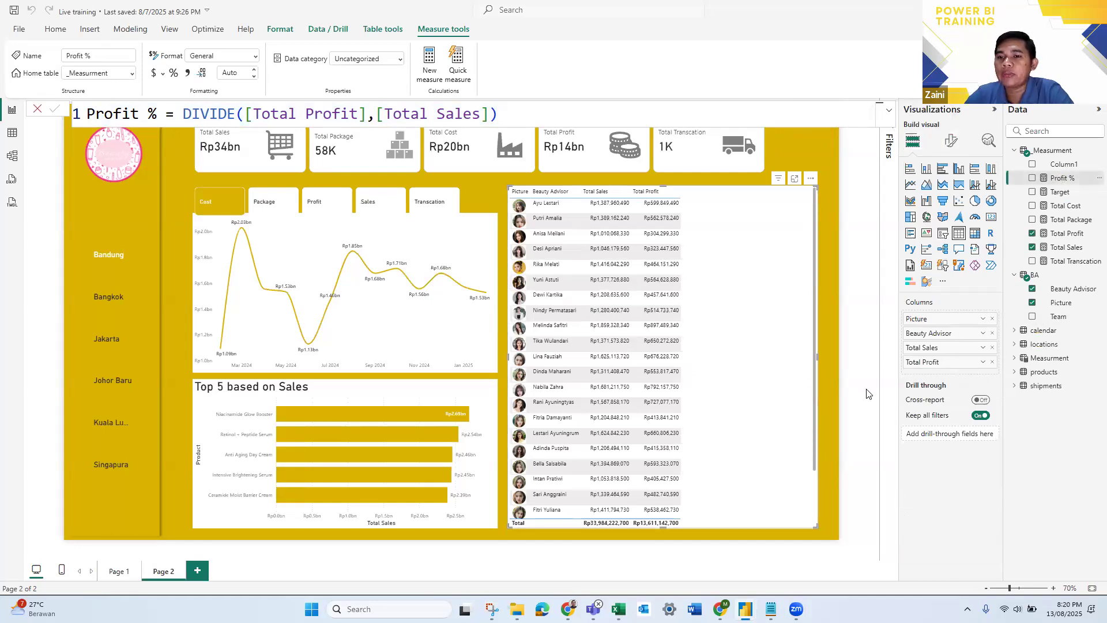
pyautogui.moveTo(1060, 178); pyautogui.dragTo(949, 366)
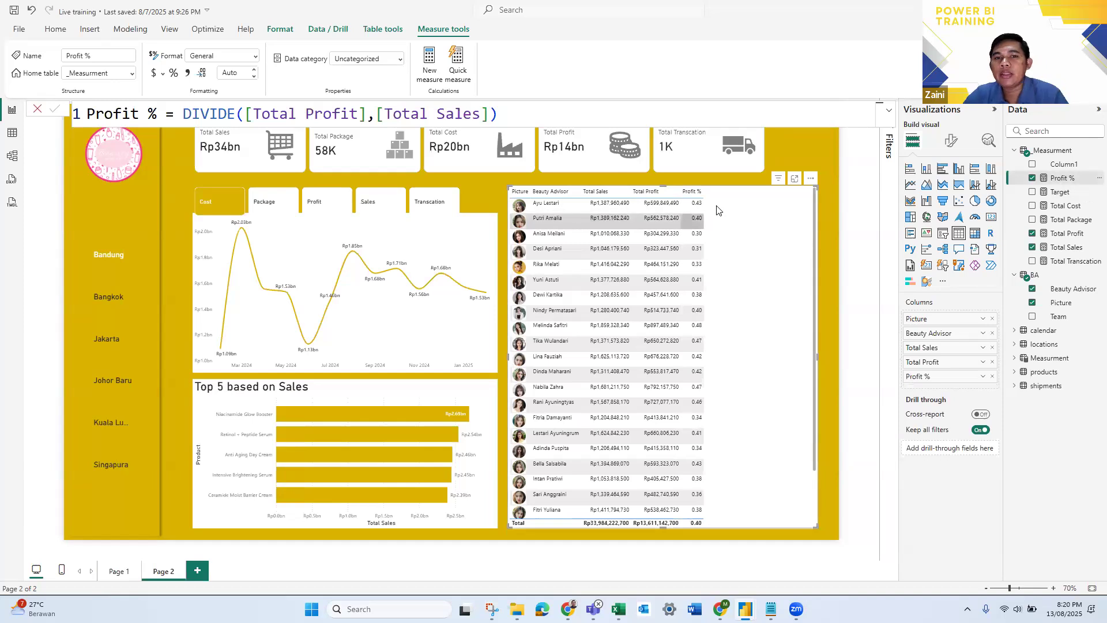
pyautogui.scroll(2, 726, 209)
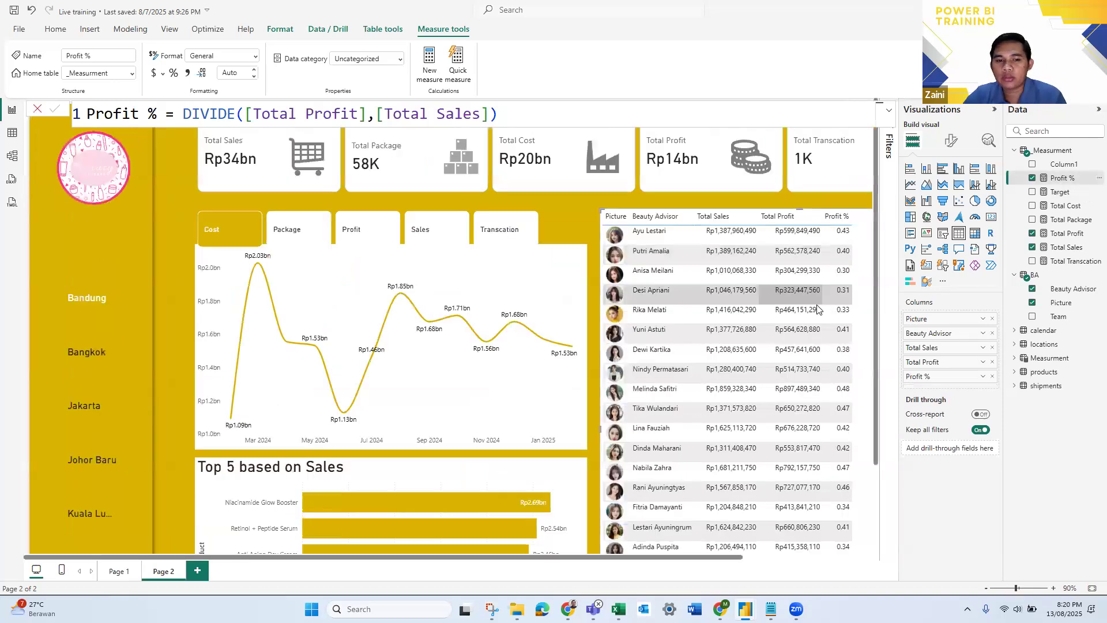
pyautogui.scroll(3, 202, 548)
pyautogui.hscroll(5, 243, 560)
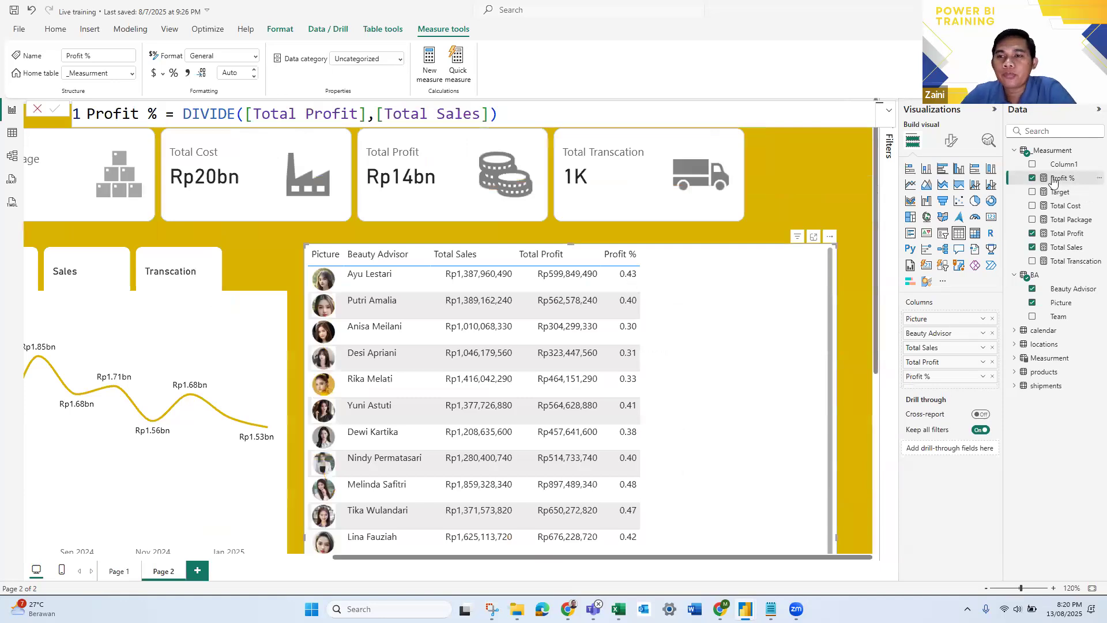
pyautogui.click(174, 73)
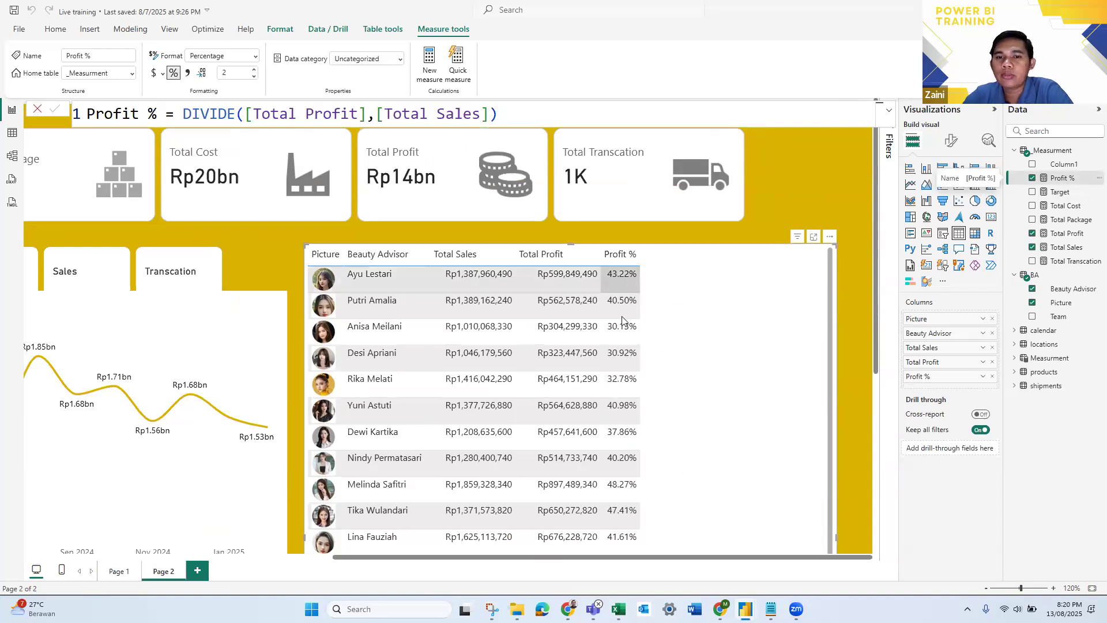
pyautogui.scroll(-6, 628, 442)
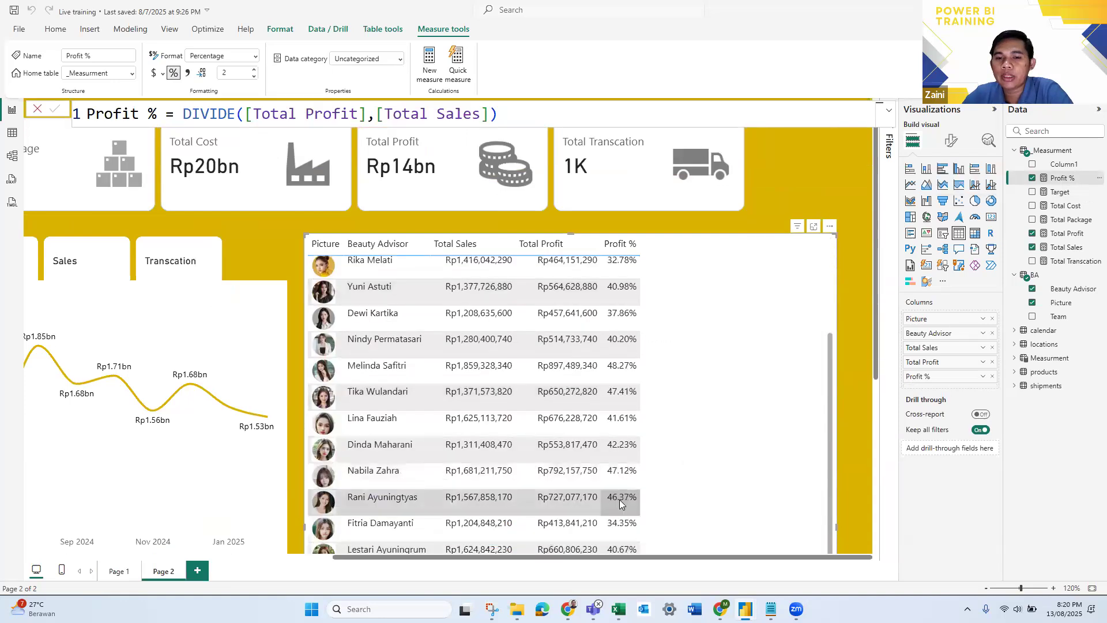
pyautogui.scroll(2, 638, 333)
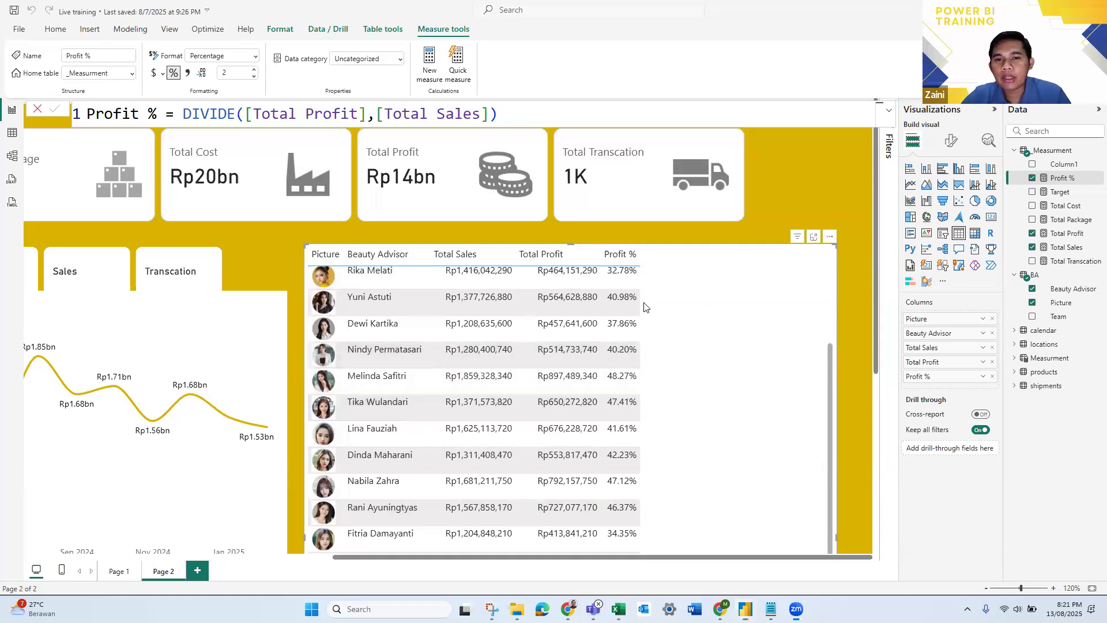
# - Check the Profit % column's data bars in the New bootcamp powerBI 2 report, and return to the Live training report
pyautogui.hotkey('alt', 'Tab')
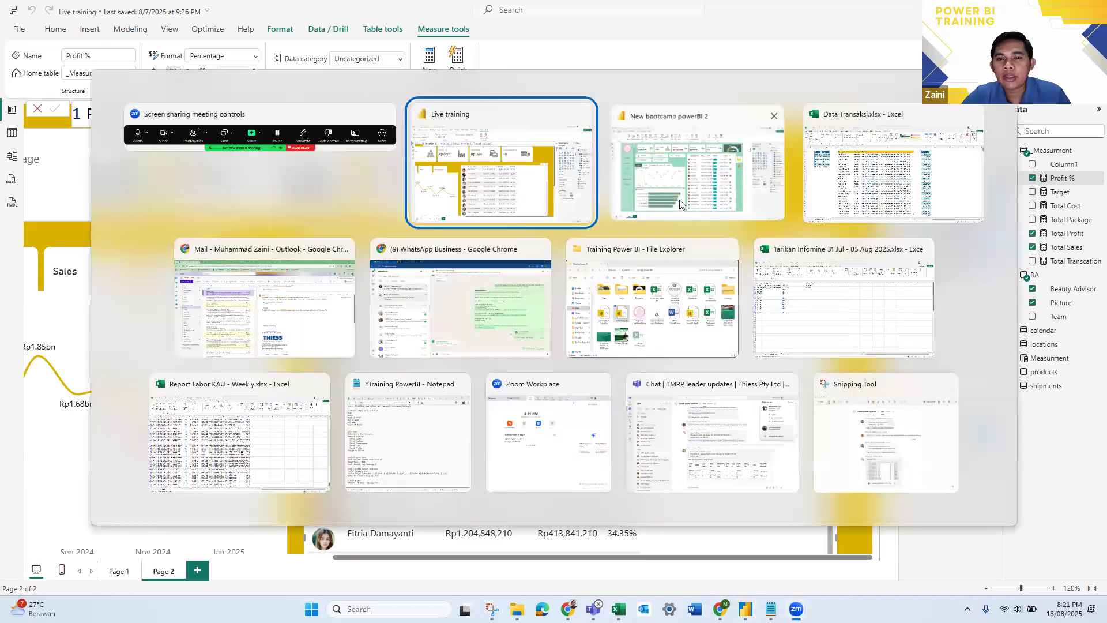
pyautogui.click(679, 199)
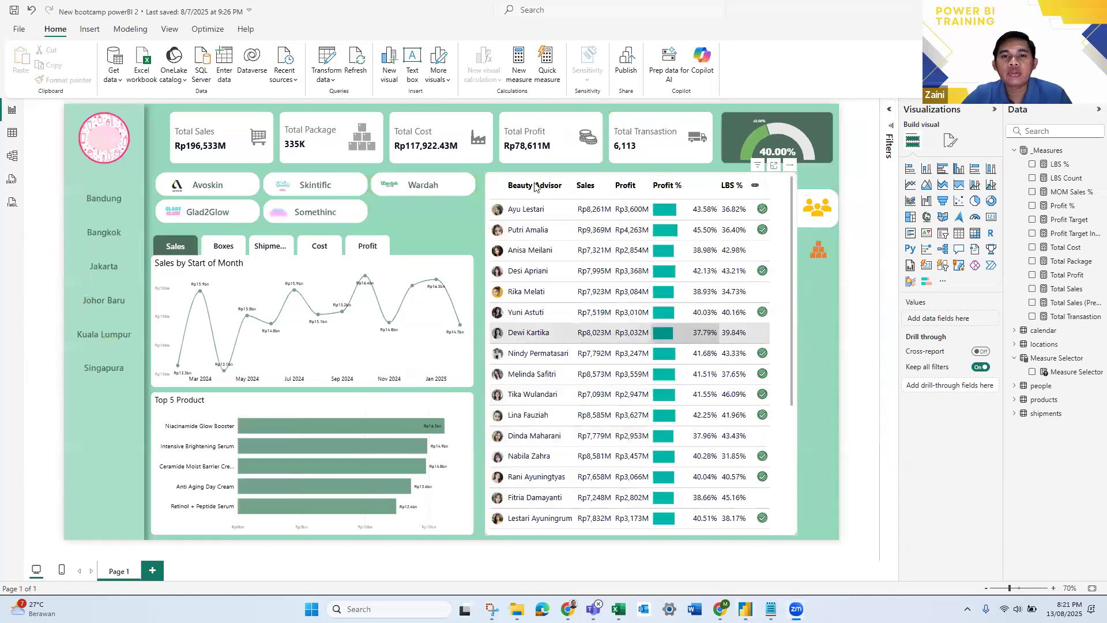
pyautogui.hotkey('alt', 'Tab')
pyautogui.click(686, 184)
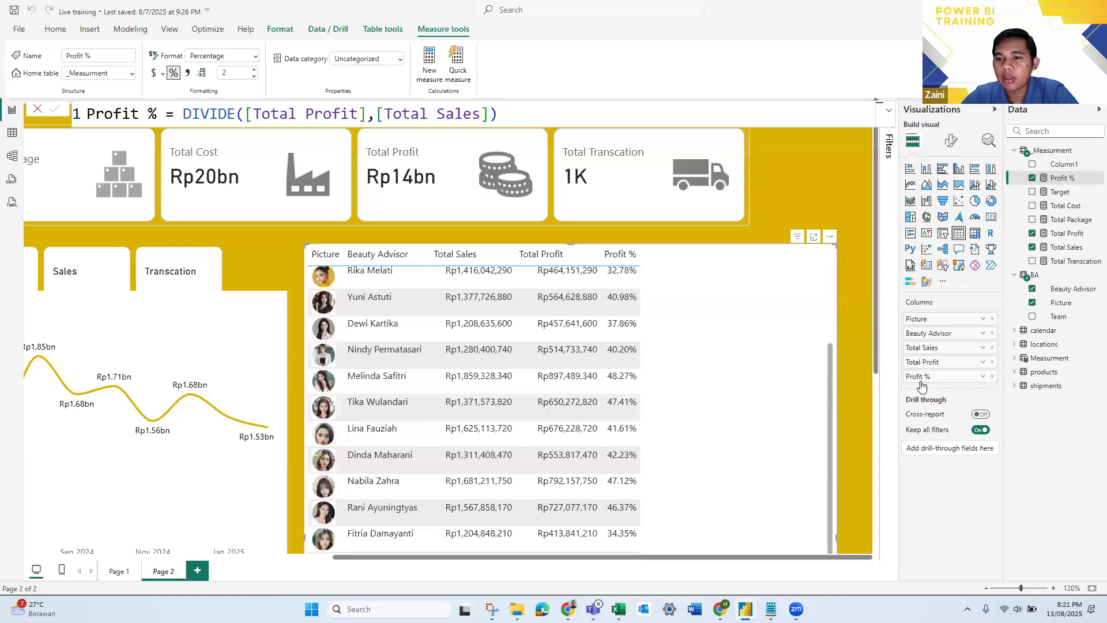
# - Set up data bars as conditional formatting for the Profit % column, with a custom maximum of 1
pyautogui.click(983, 378)
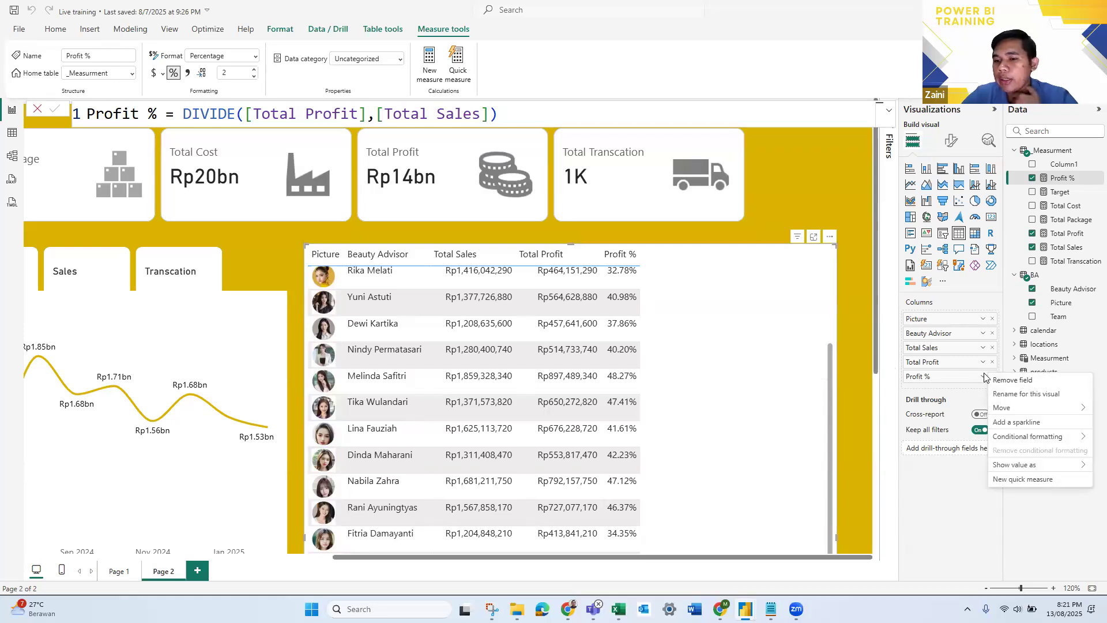
pyautogui.moveTo(1001, 438)
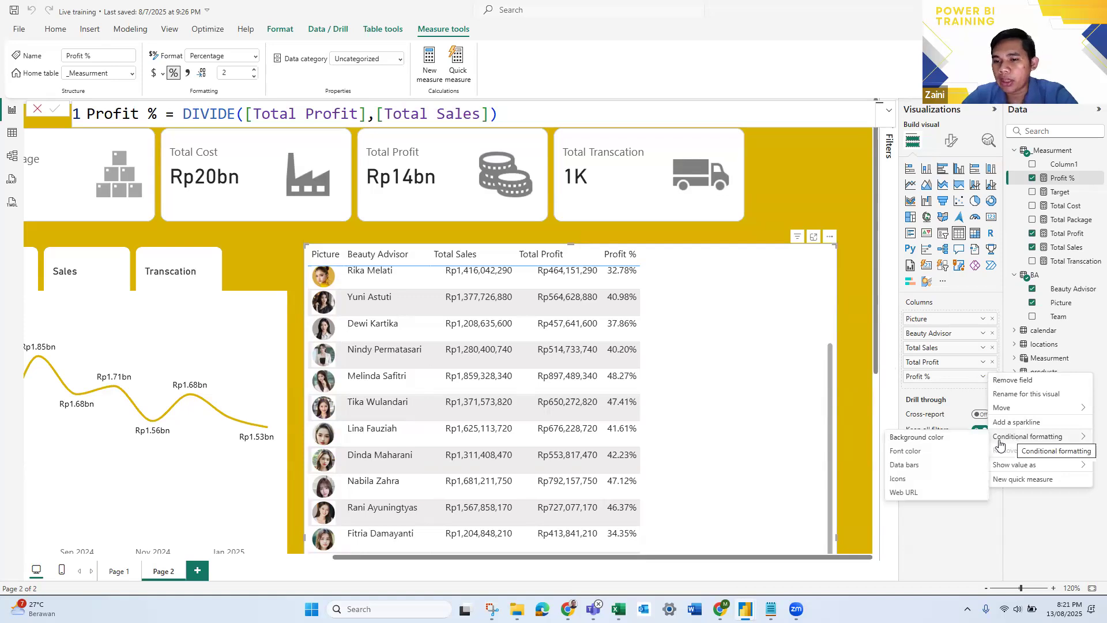
pyautogui.click(928, 468)
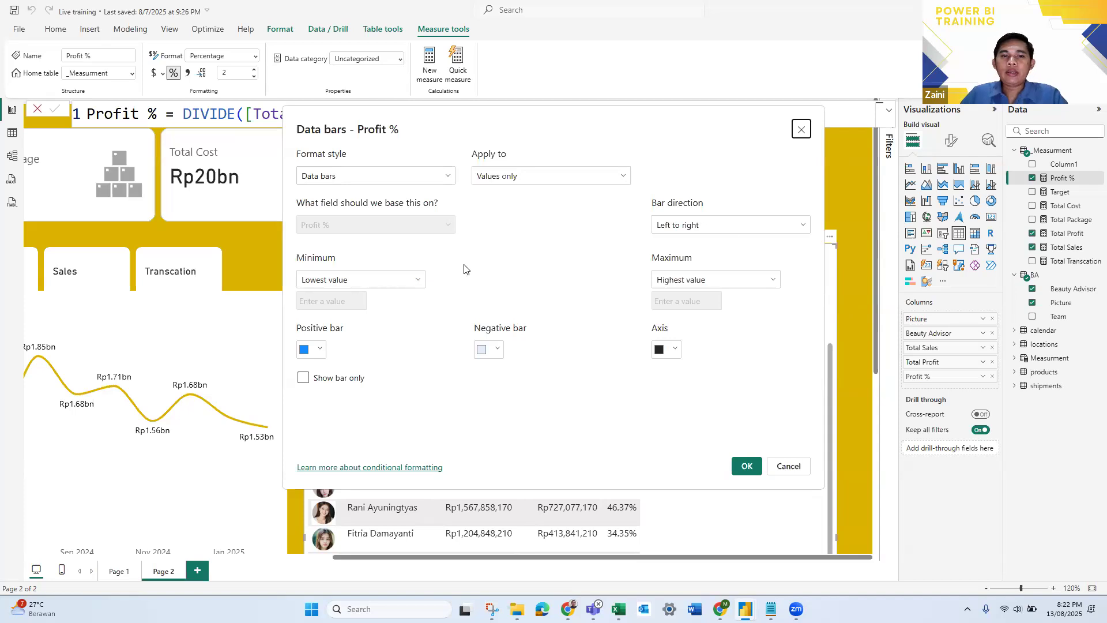
pyautogui.click(724, 284)
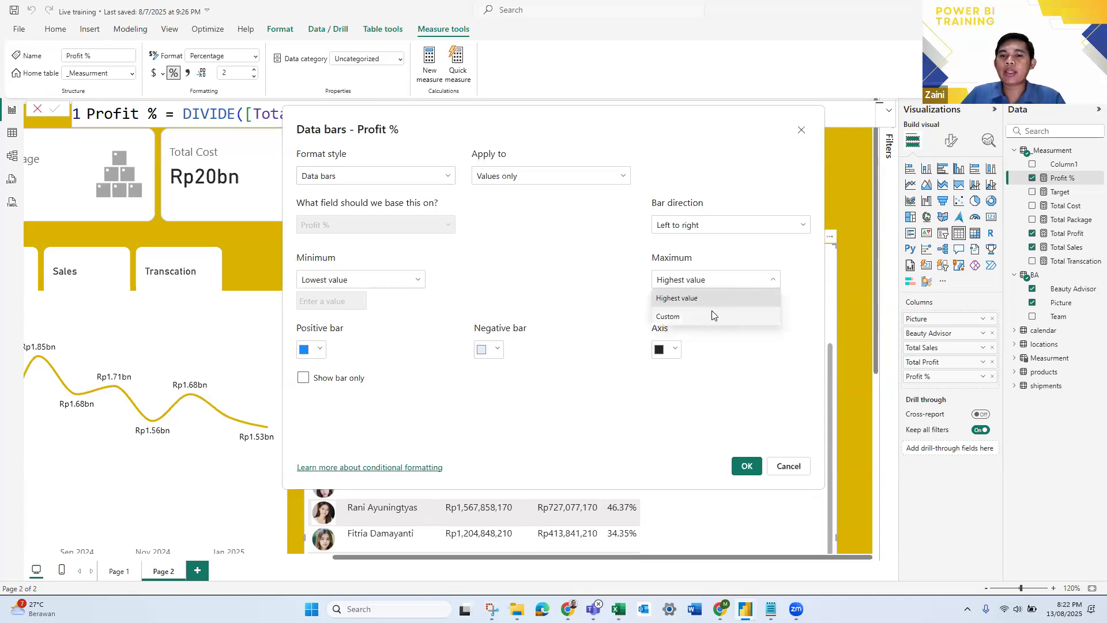
pyautogui.click(713, 315)
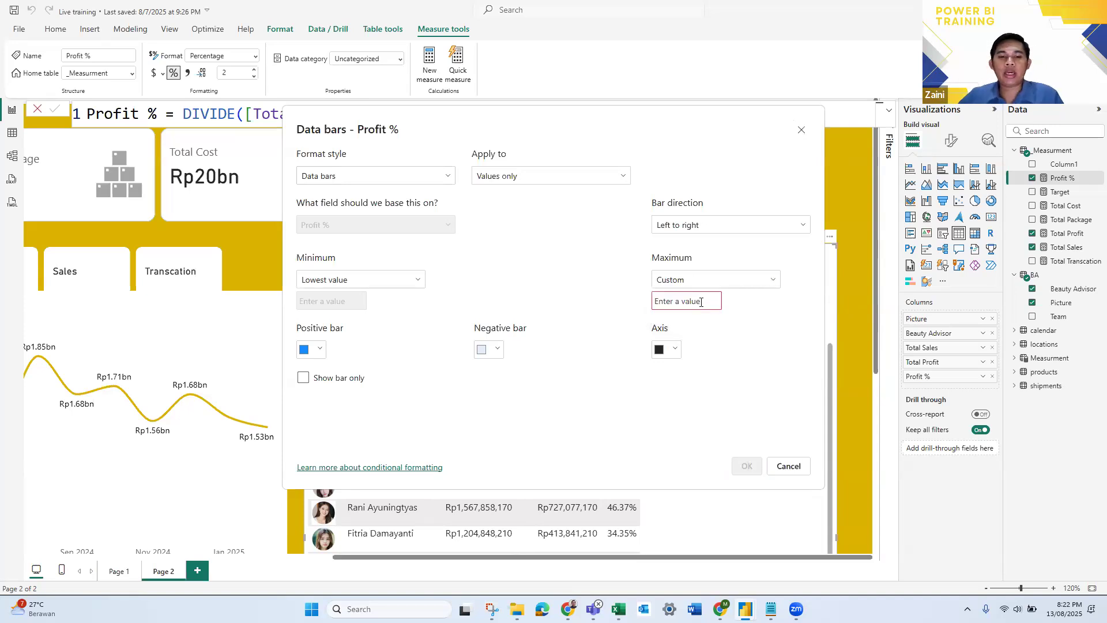
pyautogui.click(701, 301)
pyautogui.write('1')
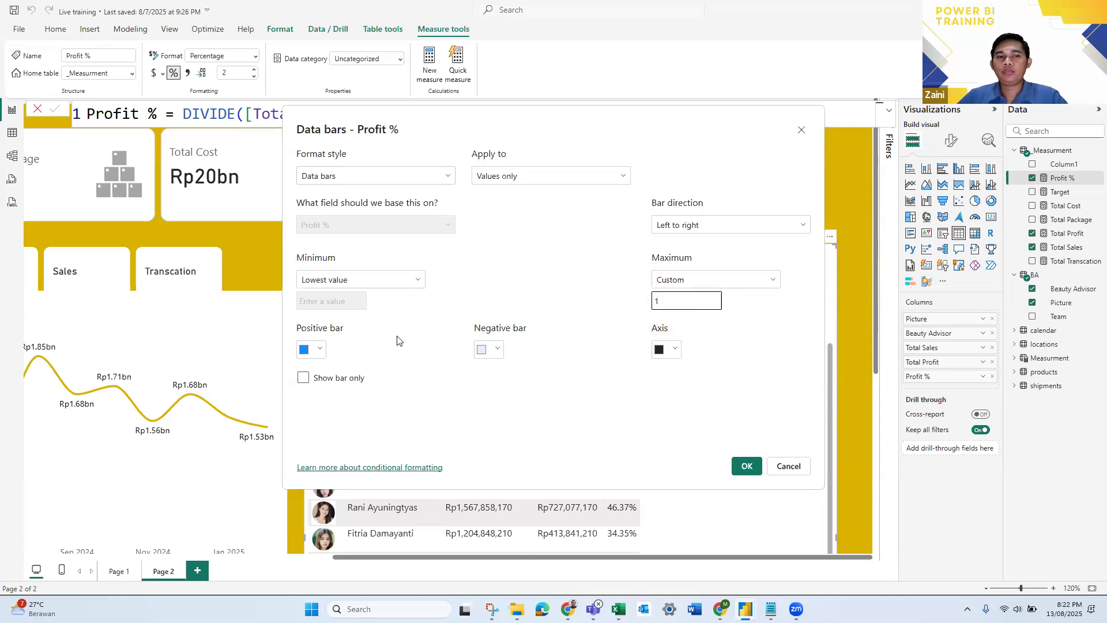
# - Set the positive bar colour to green #36D949, apply the data bars and widen the Profit % column
pyautogui.click(316, 353)
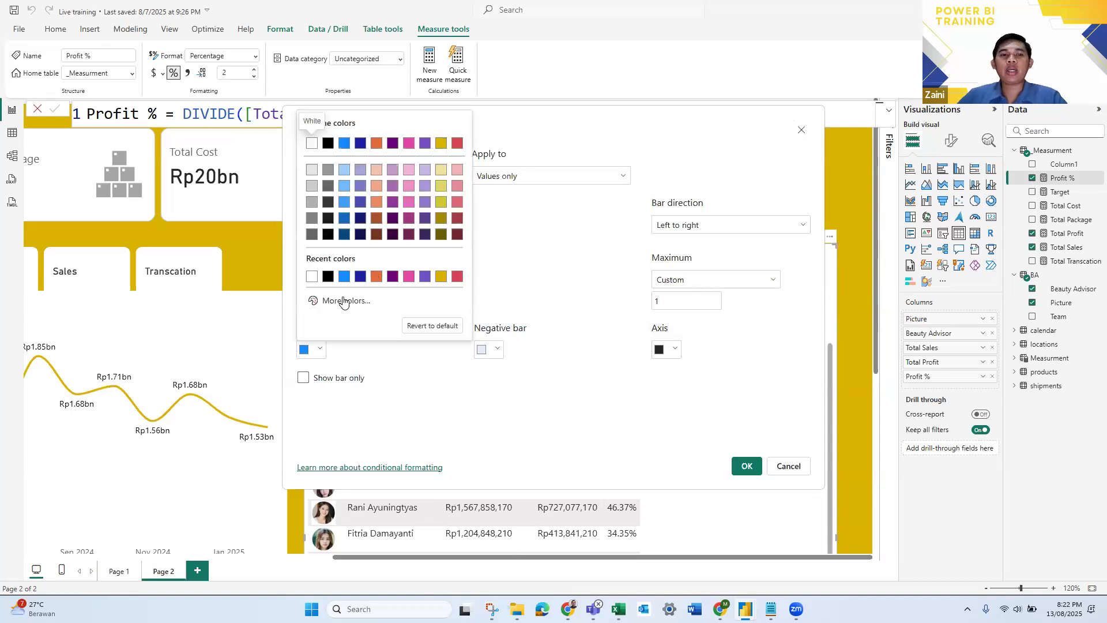
pyautogui.click(343, 297)
pyautogui.click(362, 260)
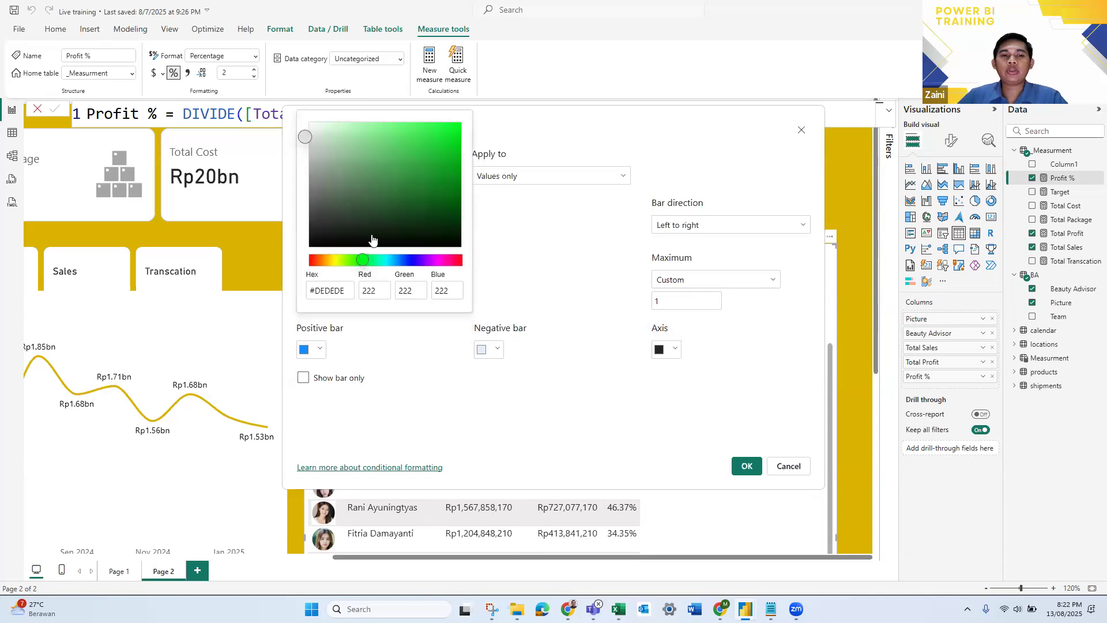
pyautogui.click(418, 140)
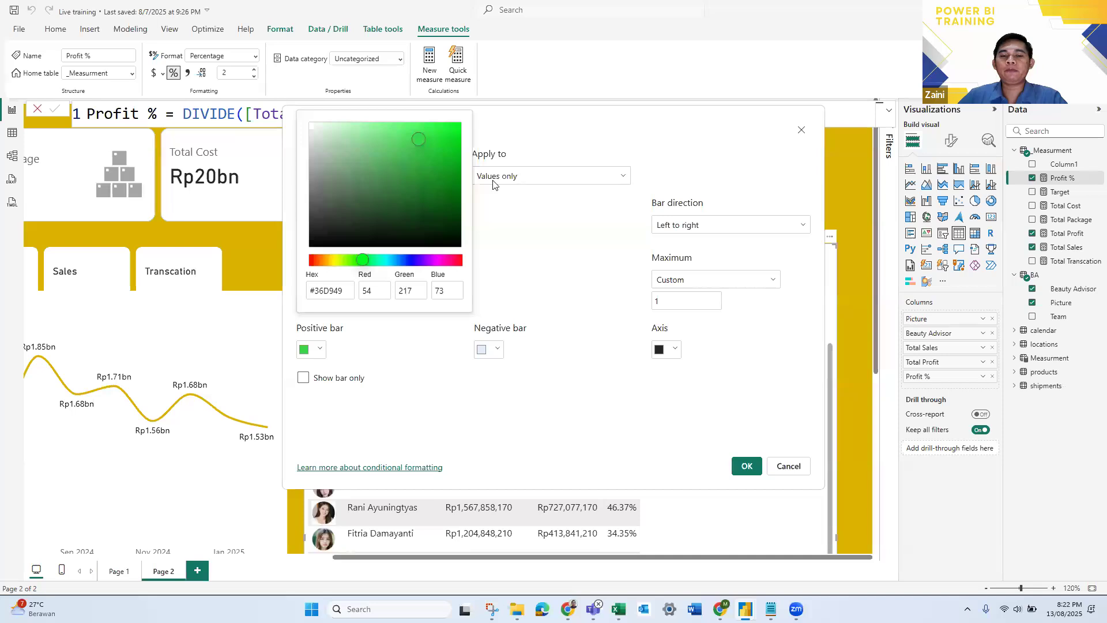
pyautogui.click(556, 259)
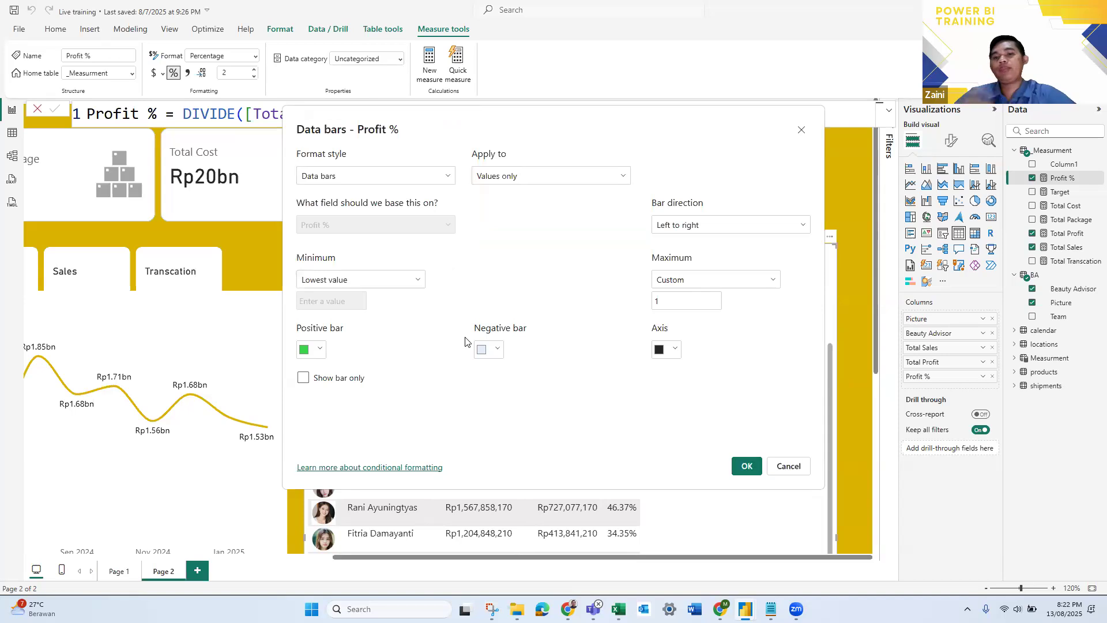
pyautogui.click(747, 466)
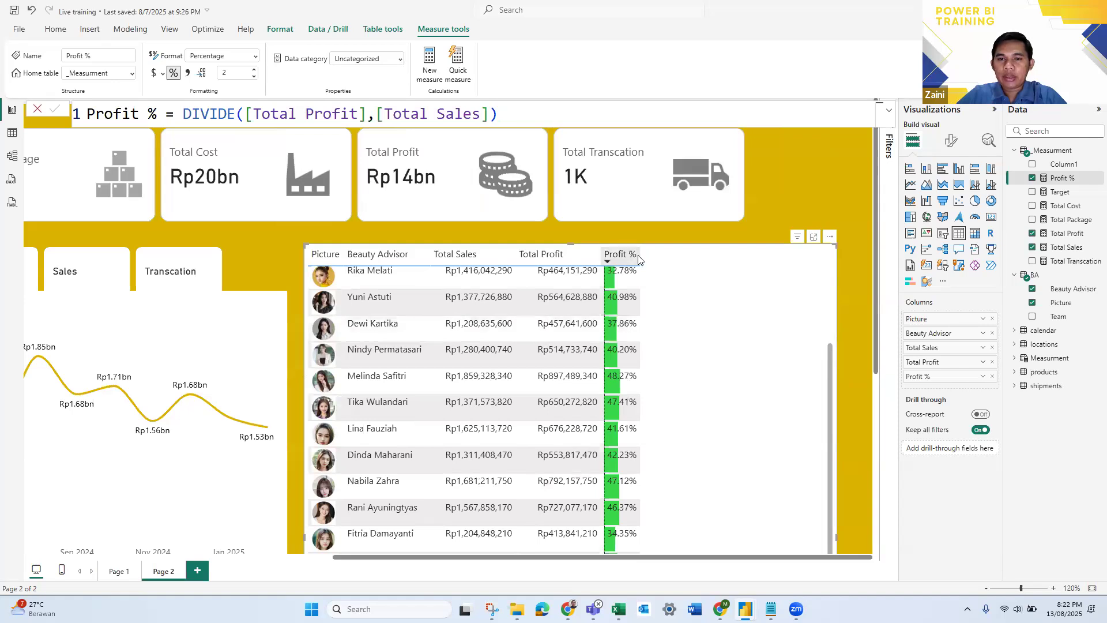
pyautogui.moveTo(641, 256); pyautogui.dragTo(692, 257)
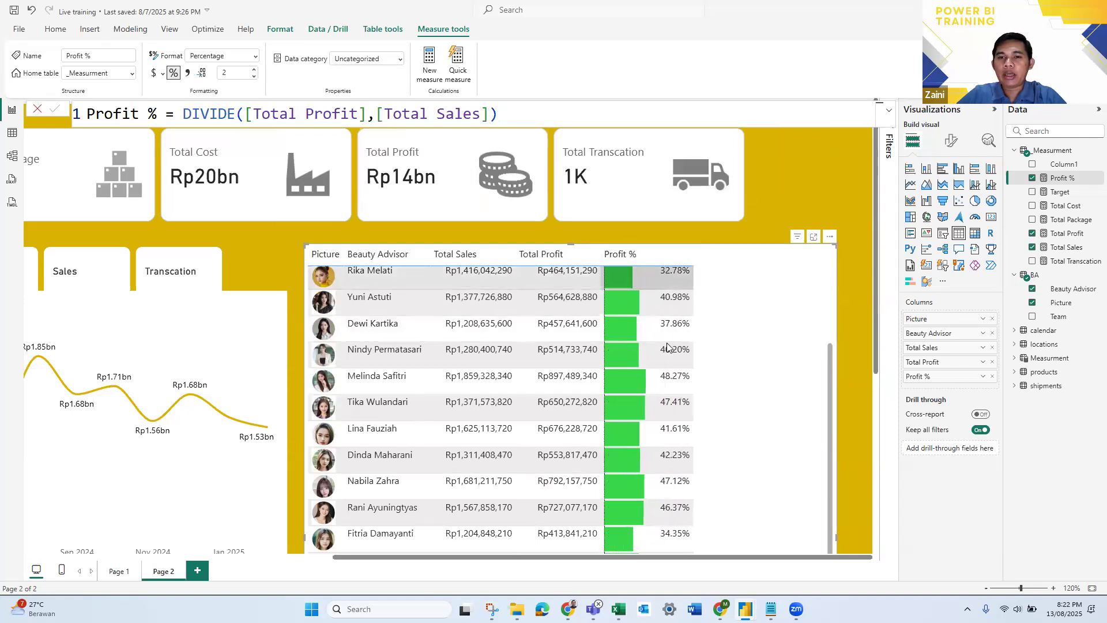
# - Look through the rows of the Beauty Advisor table to review the Profit % data bars
pyautogui.scroll(-5, 638, 443)
pyautogui.scroll(-5, 638, 445)
pyautogui.scroll(10, 639, 445)
pyautogui.scroll(2, 645, 421)
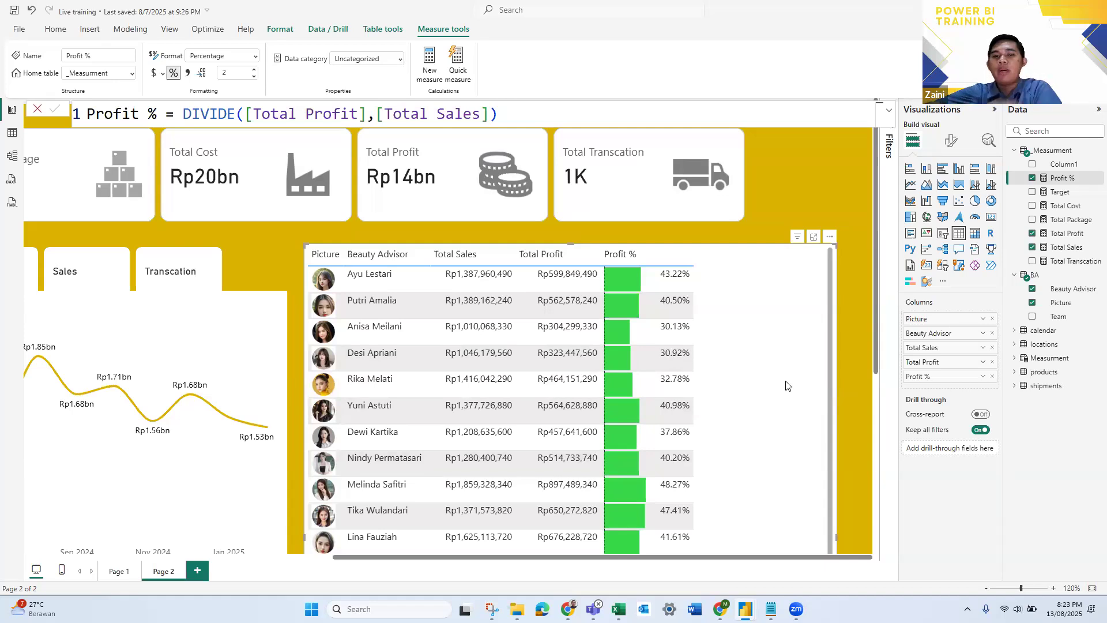
pyautogui.scroll(-2, 677, 393)
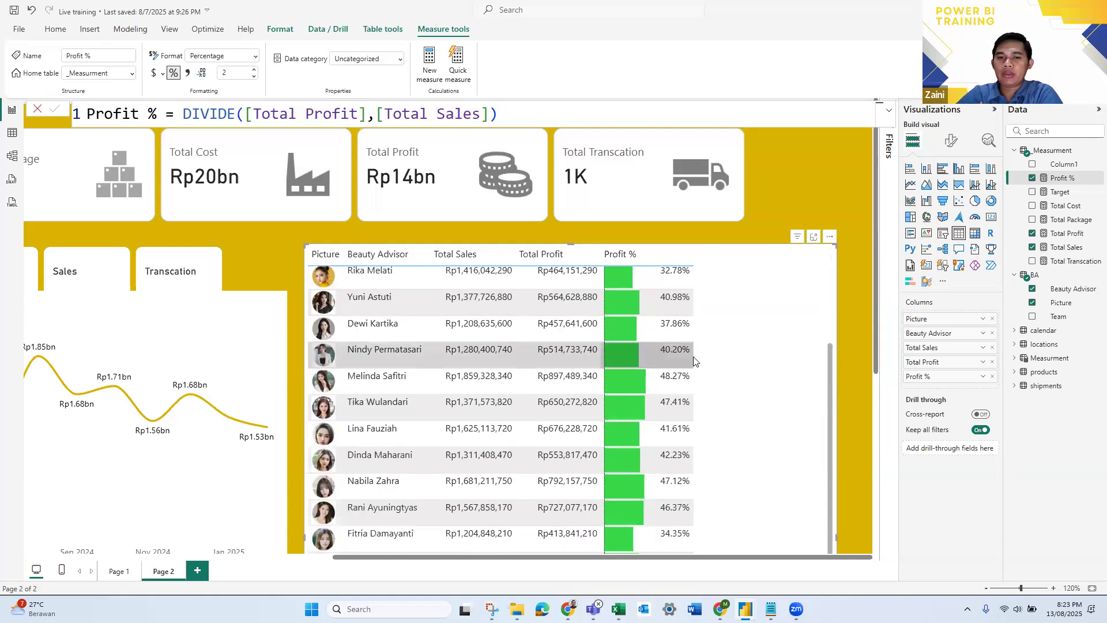
pyautogui.scroll(-2, 677, 265)
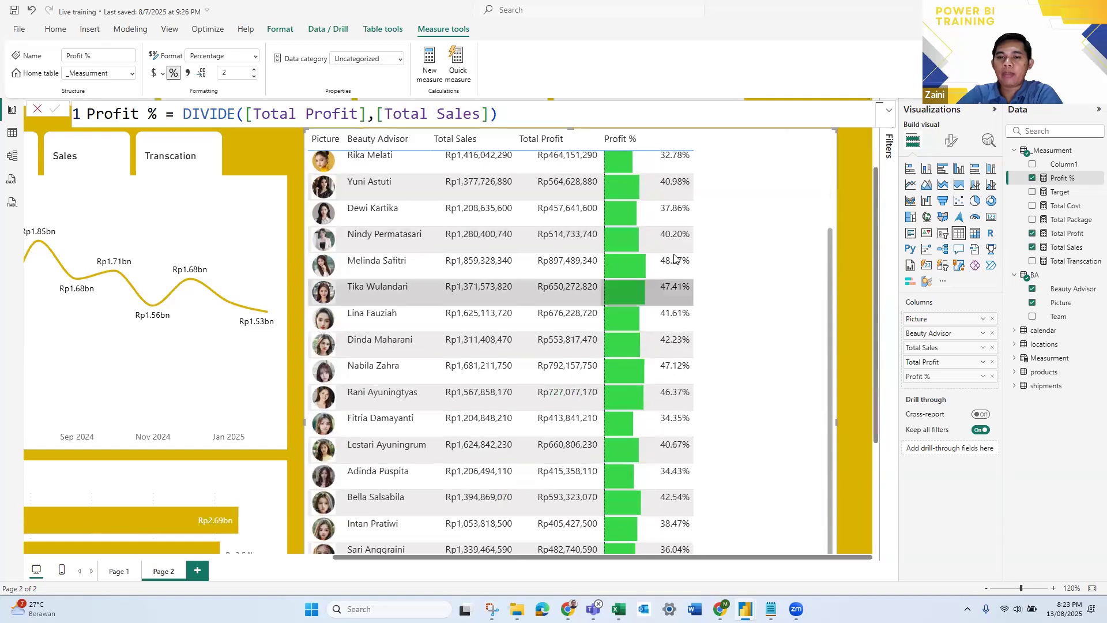
pyautogui.scroll(-2, 676, 262)
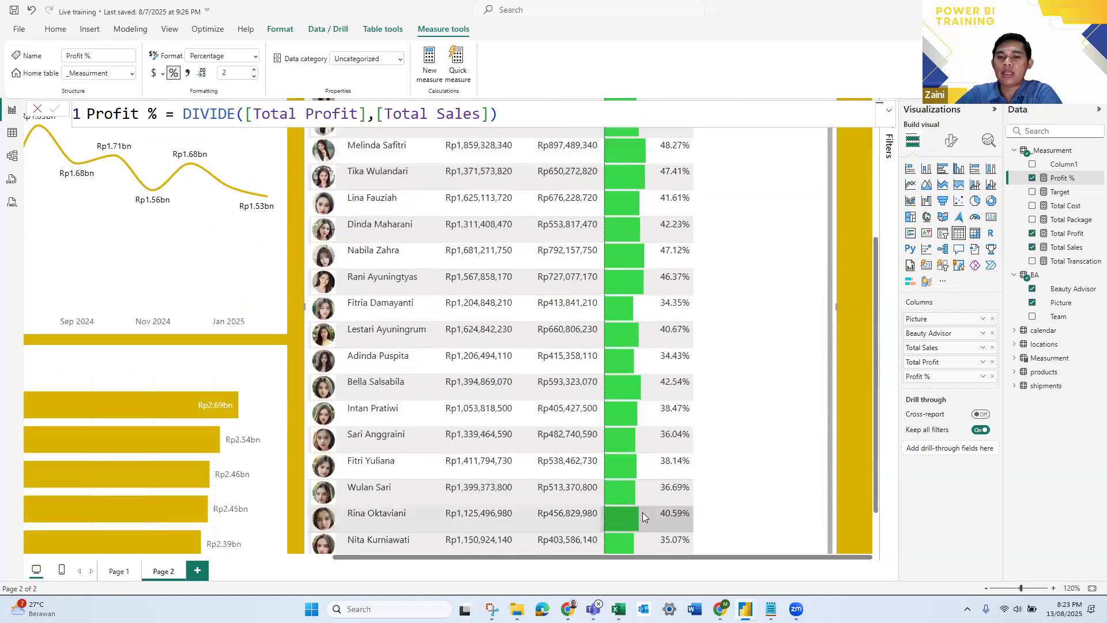
pyautogui.scroll(-2, 642, 512)
pyautogui.scroll(10, 647, 480)
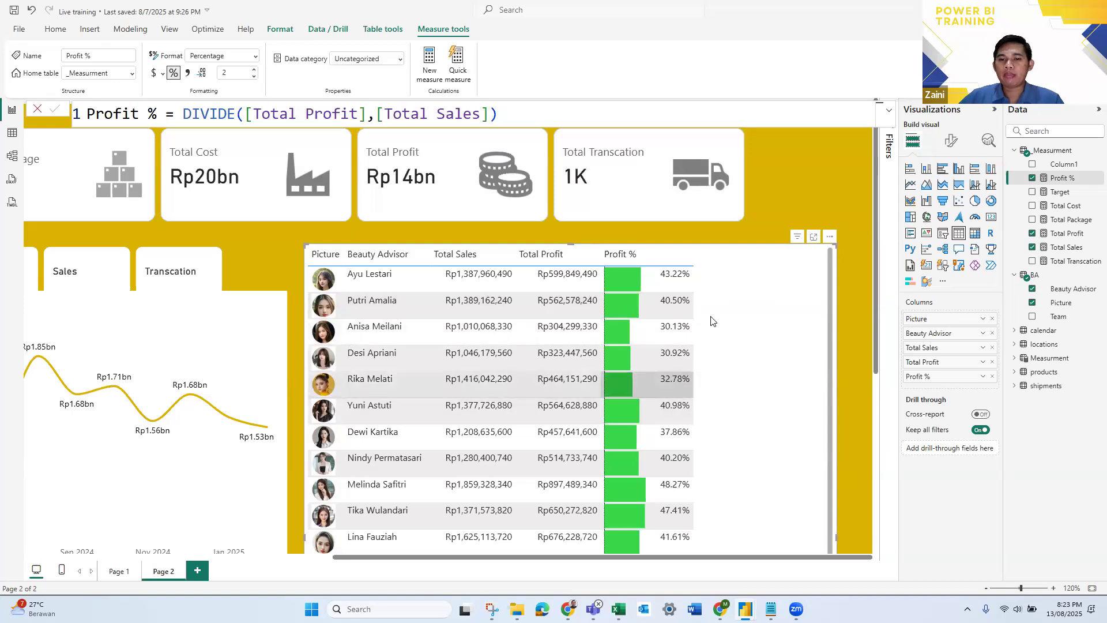
pyautogui.scroll(-5, 690, 401)
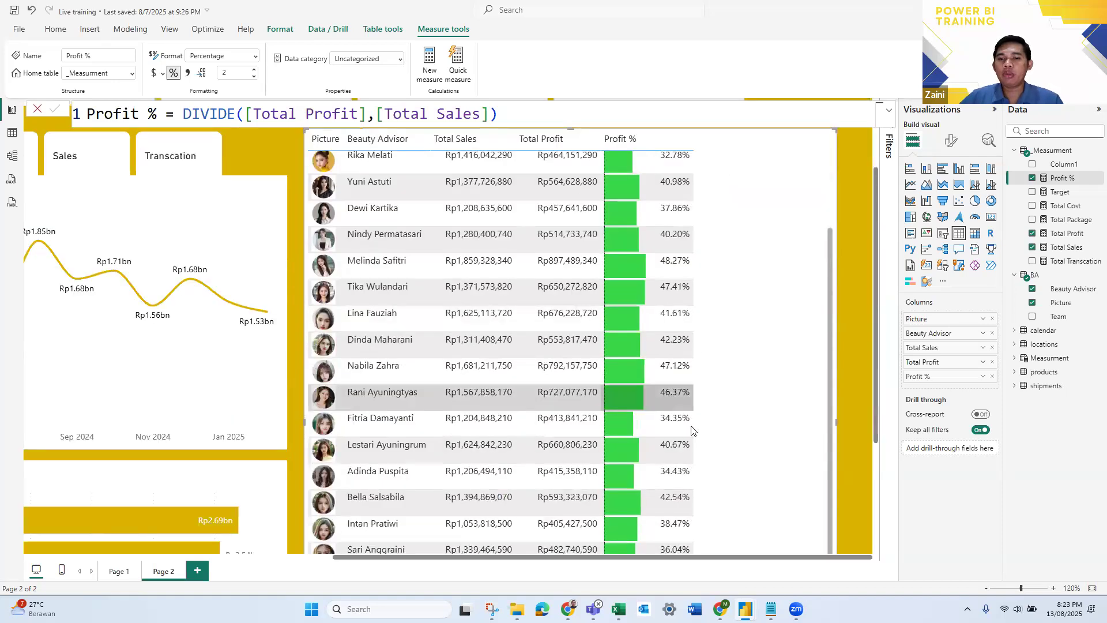
pyautogui.scroll(-10, 691, 425)
pyautogui.scroll(3, 691, 425)
pyautogui.scroll(8, 740, 325)
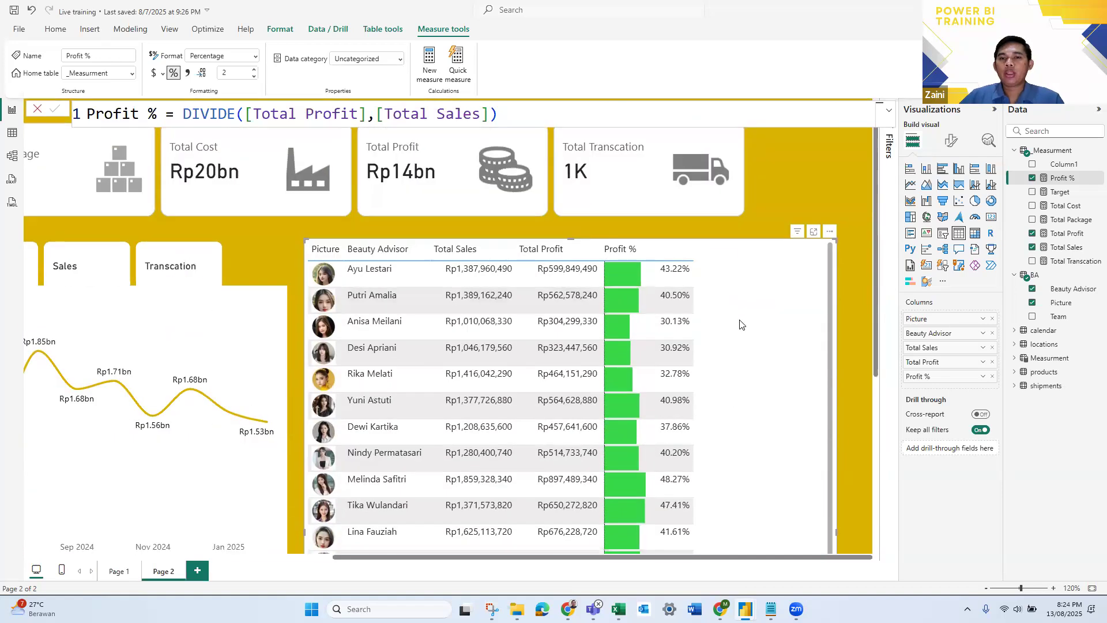
pyautogui.scroll(1, 740, 325)
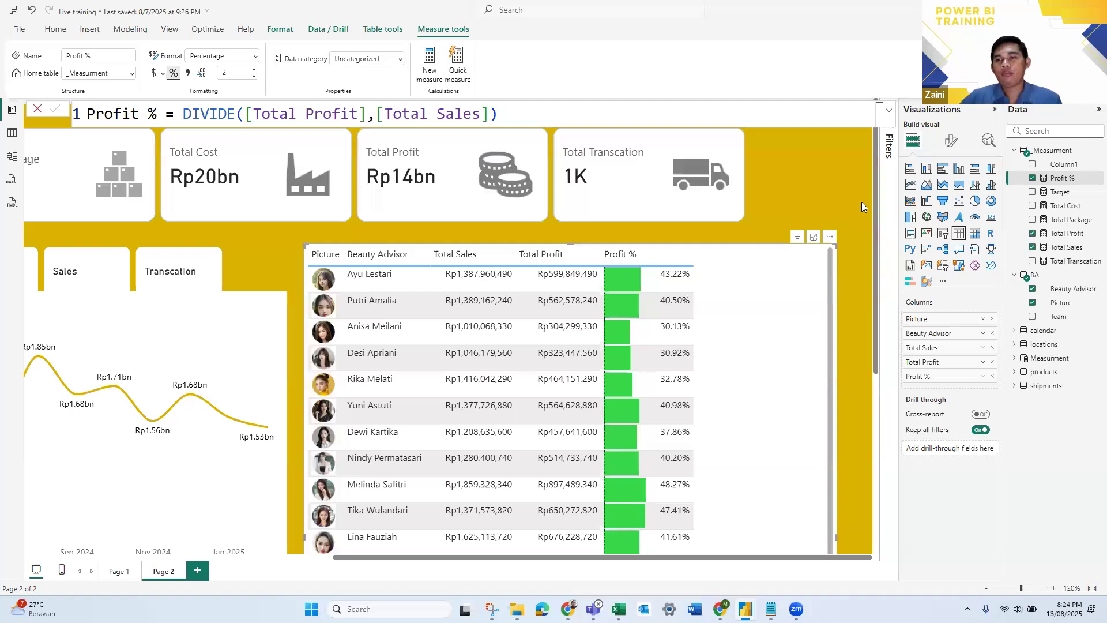
# - Create a new measure in the _Measurment table and name it Profit Indicator
pyautogui.rightClick(1052, 152)
pyautogui.press('Escape')
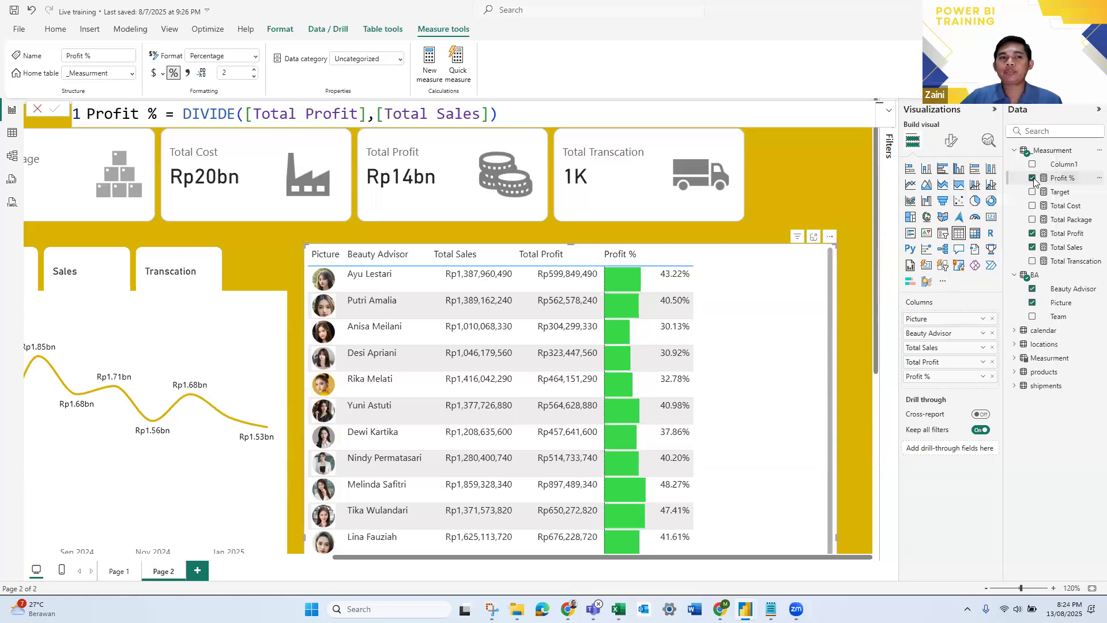
pyautogui.click(1033, 178)
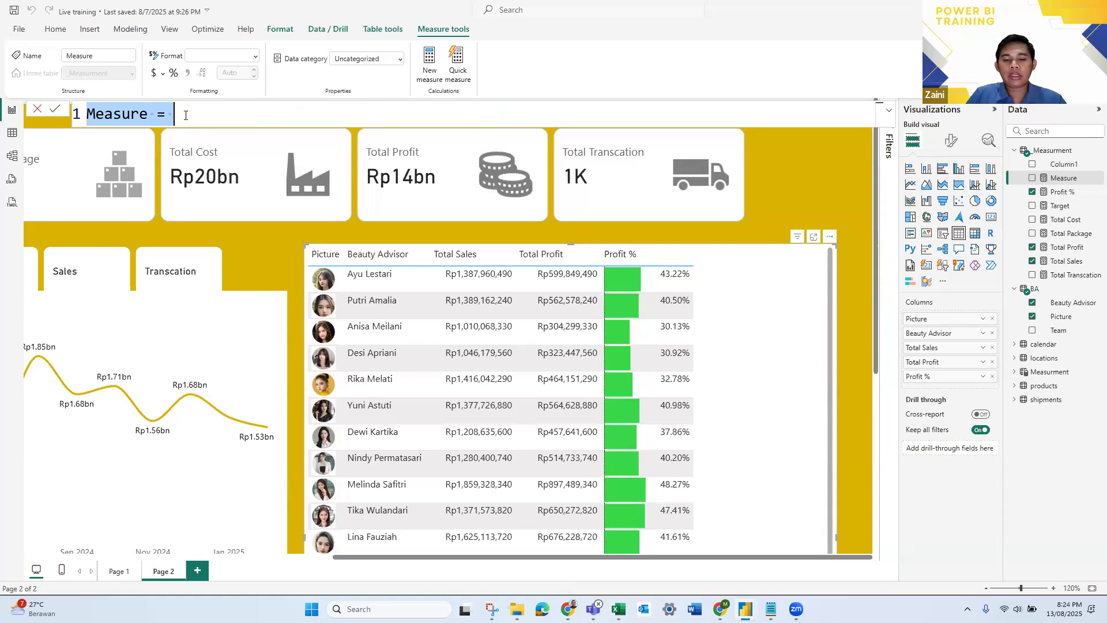
pyautogui.write('Profi')
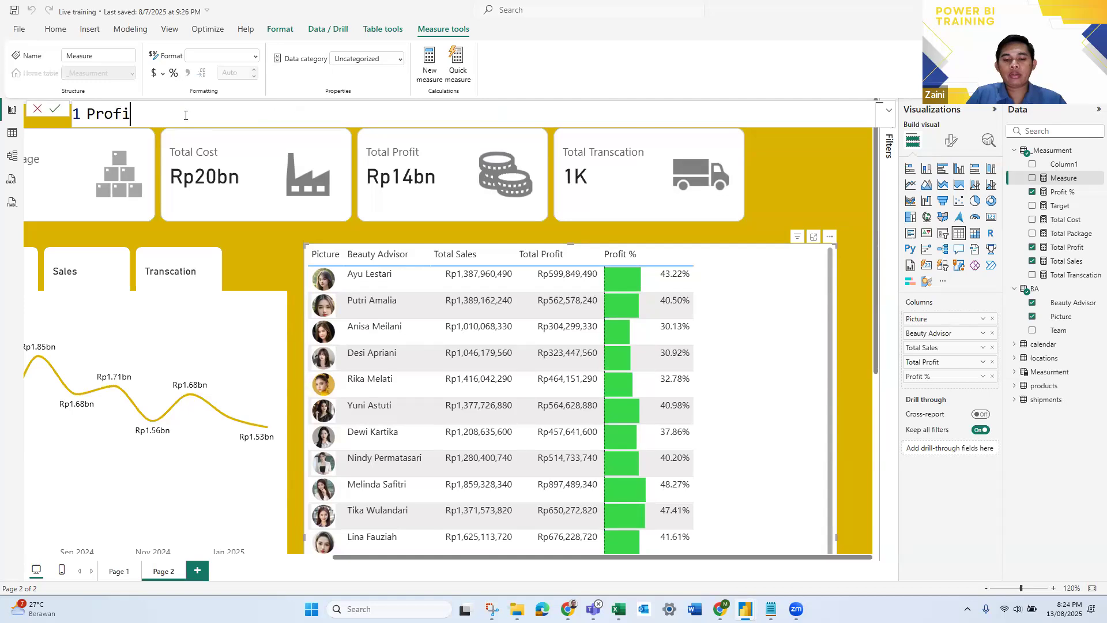
pyautogui.write('t Indicaot')
pyautogui.press('BackSpace')
pyautogui.press('BackSpace')
pyautogui.write('tor ')
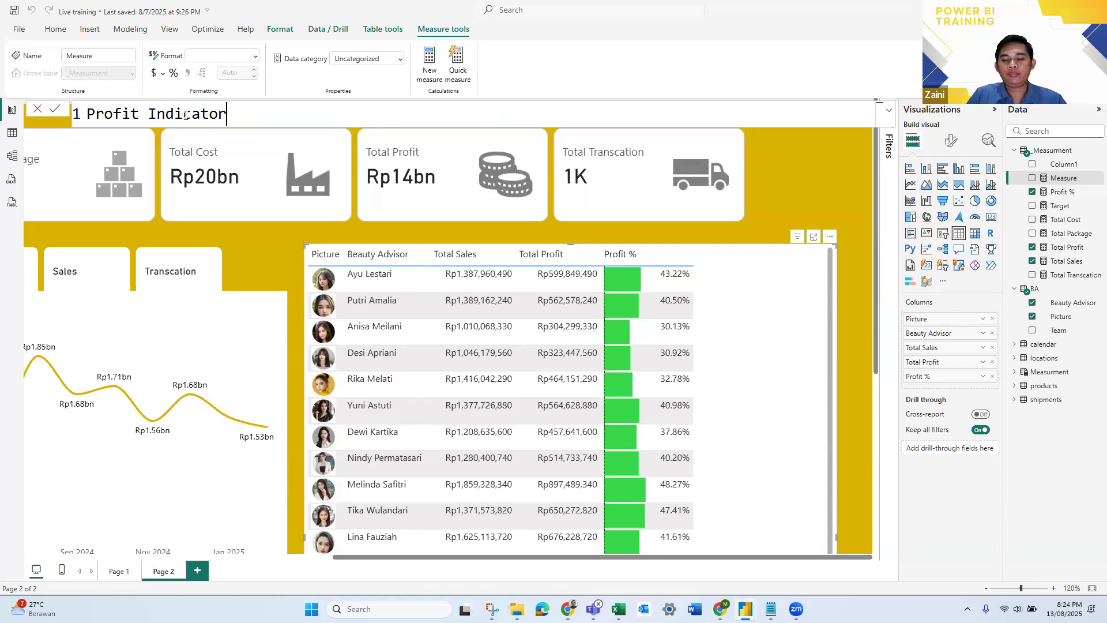
pyautogui.write('= ')
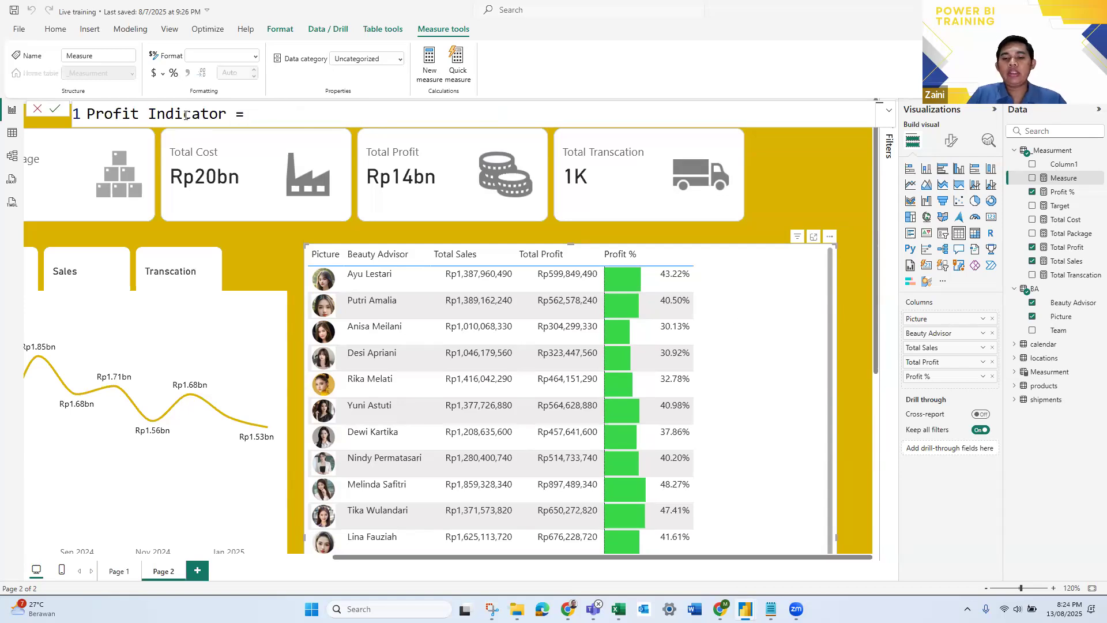
pyautogui.write('IF(')
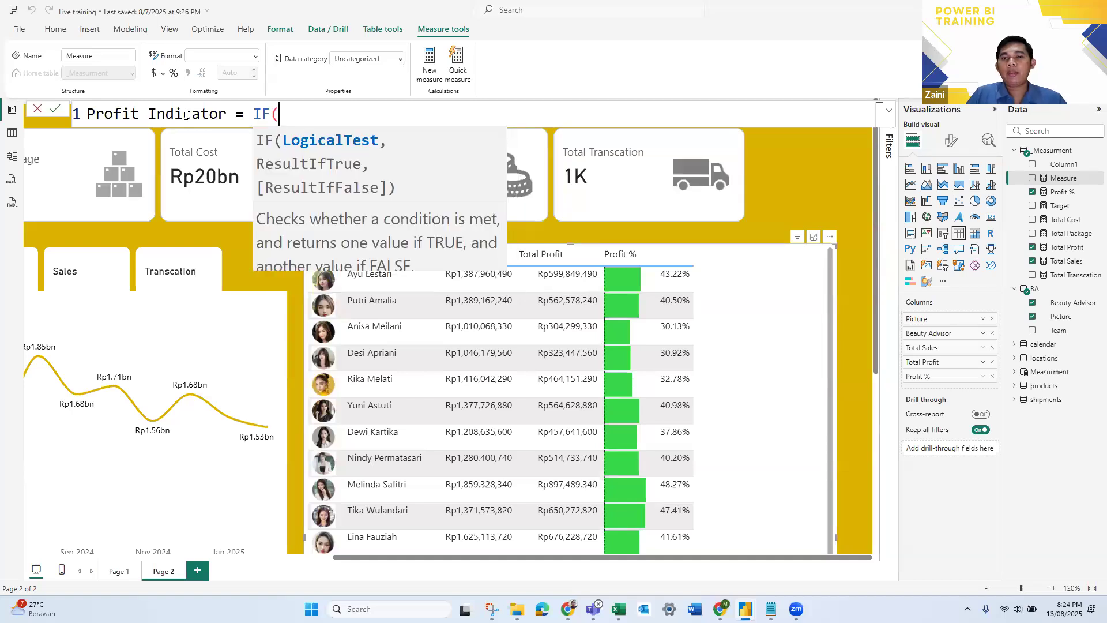
pyautogui.write('pr')
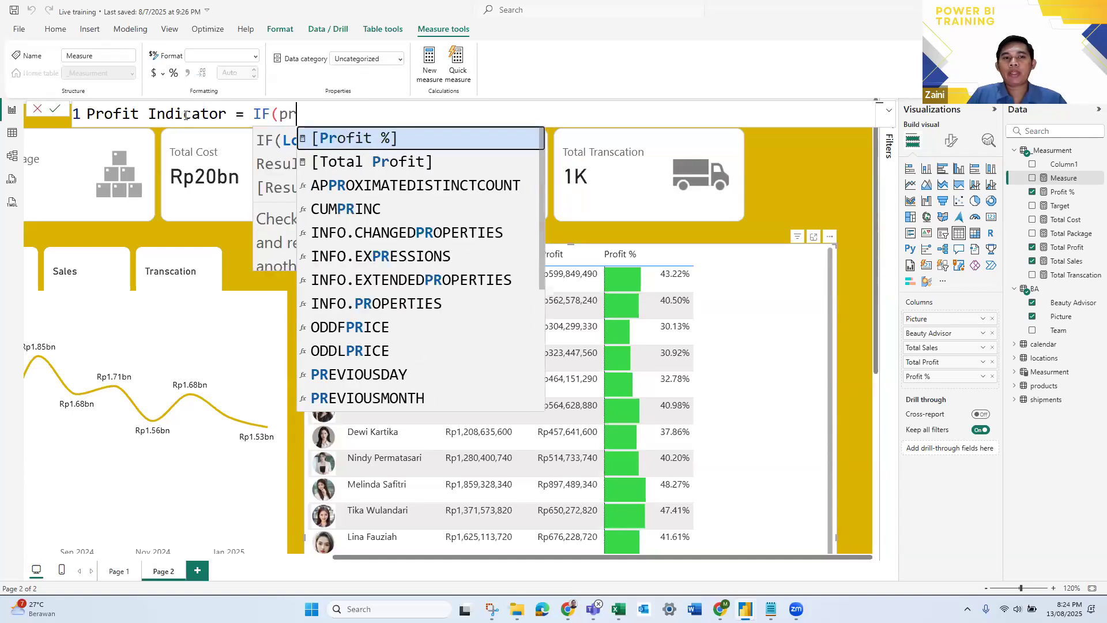
# - Begin the measure's formula with an IF function that tests [Profit %]>[Target]
pyautogui.press('Tab')
pyautogui.write('>')
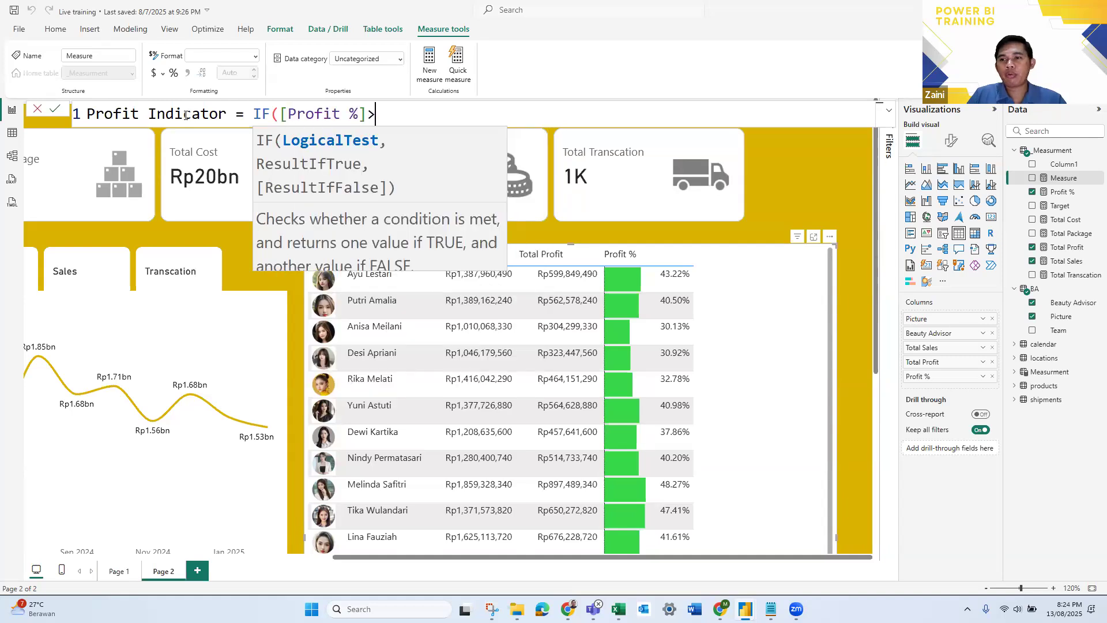
pyautogui.write('p')
pyautogui.press('BackSpace')
pyautogui.write('ta')
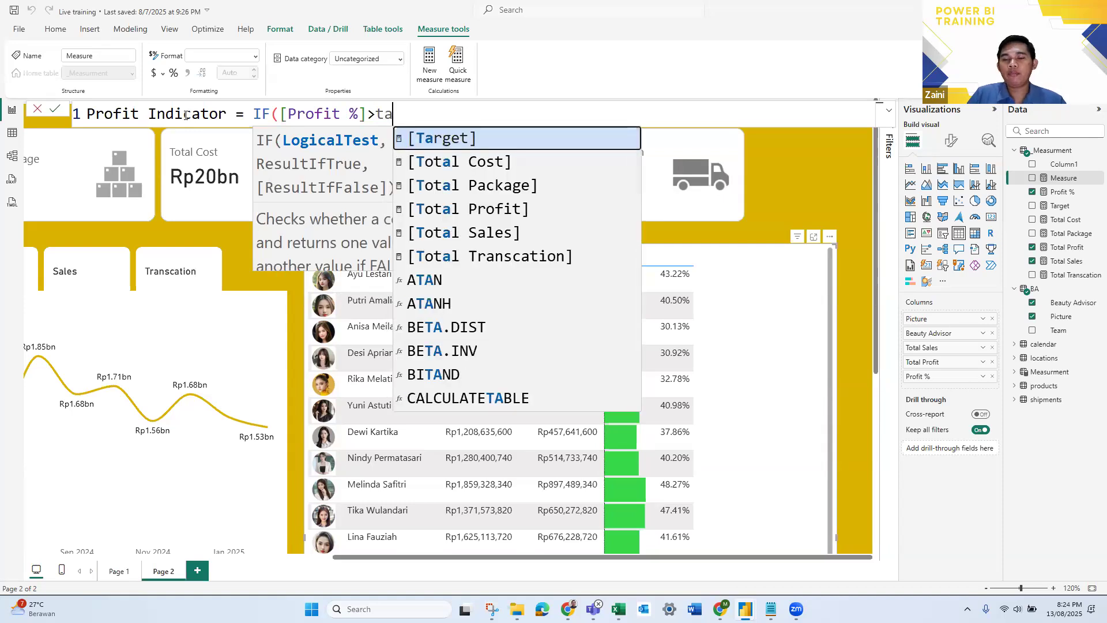
pyautogui.press('Tab')
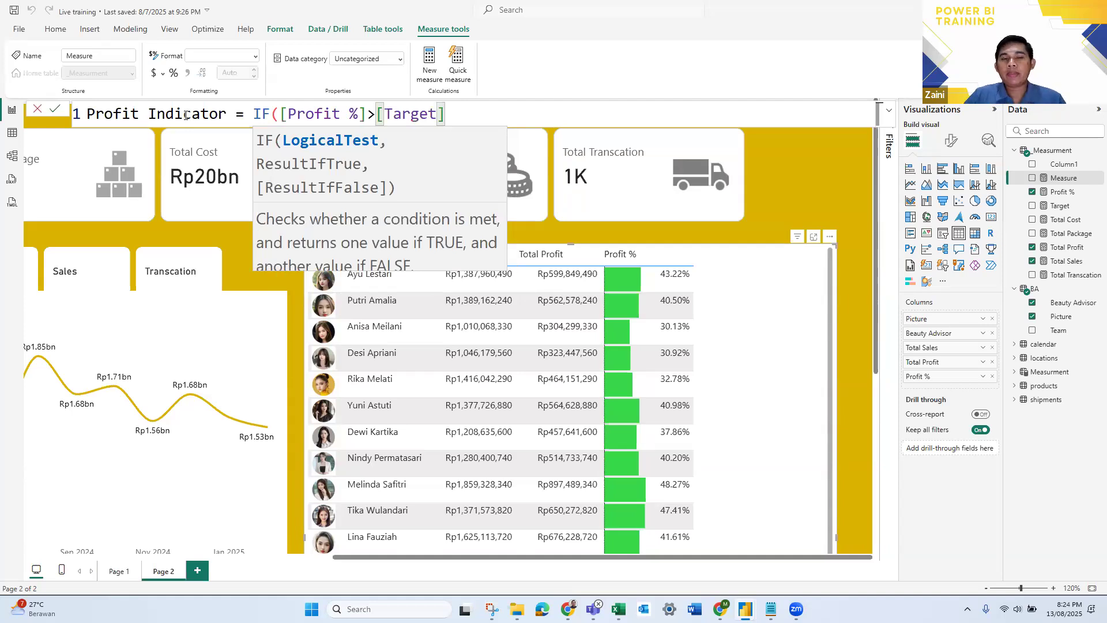
# - Complete the IF with 2 as the true result and 0 as the false result, and commit the measure
pyautogui.write(',2')
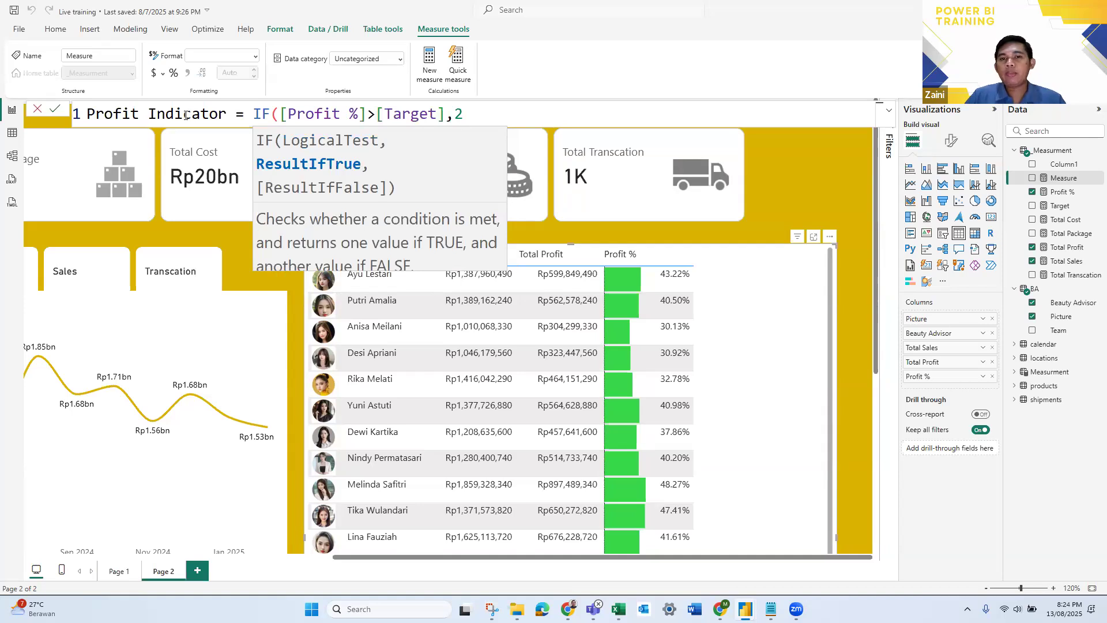
pyautogui.write(',1')
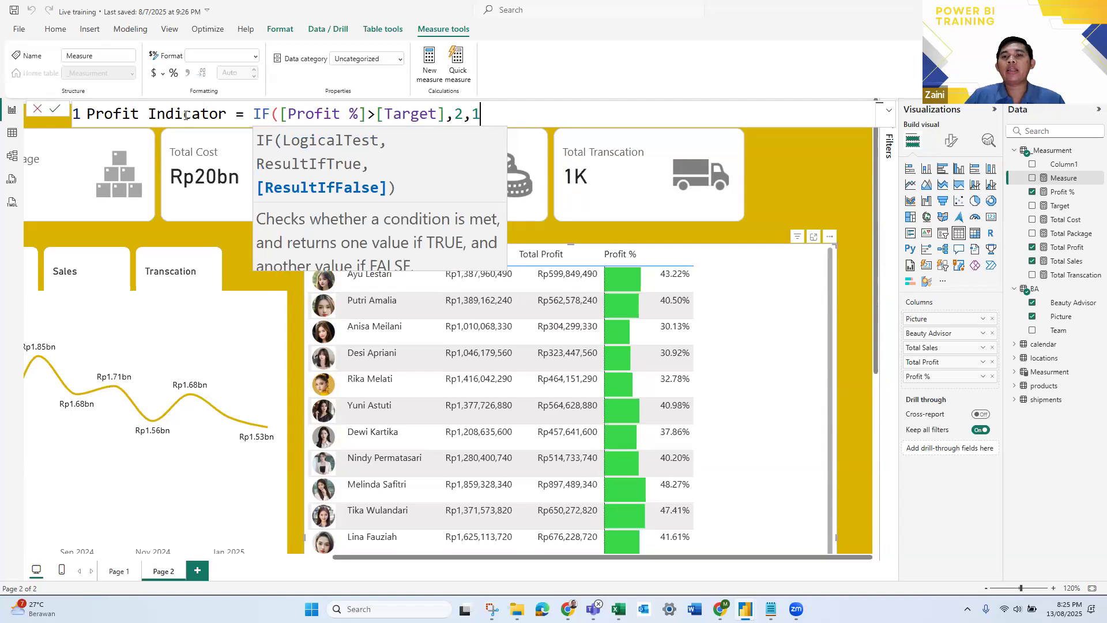
pyautogui.press('BackSpace')
pyautogui.write('0')
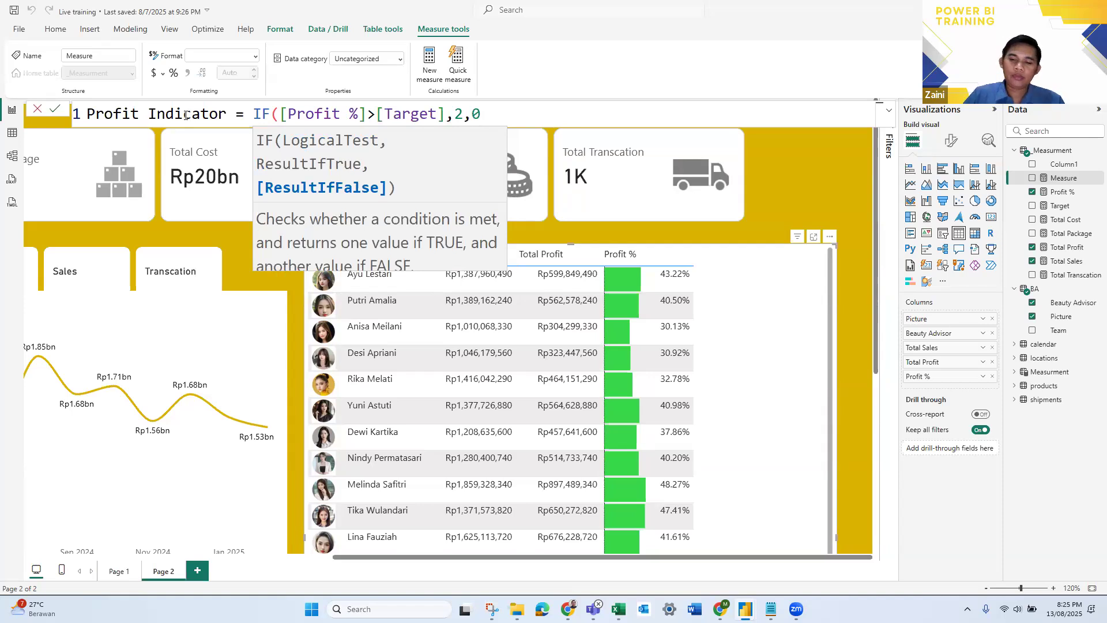
pyautogui.write(')')
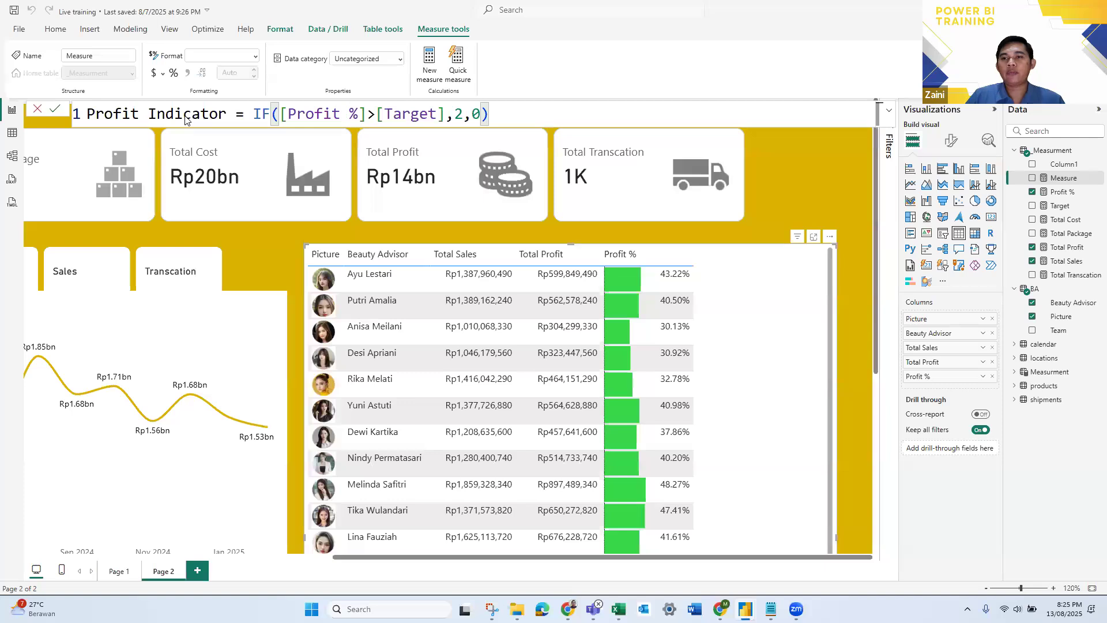
pyautogui.press('Return')
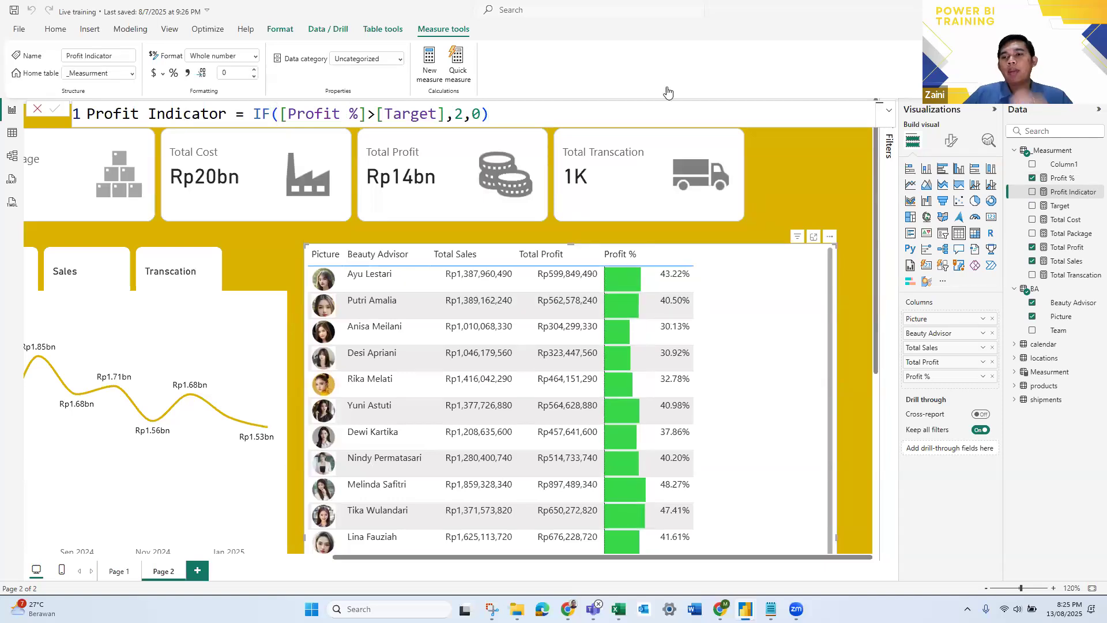
# - Add the Profit Indicator measure to the Beauty Advisor table as its last column, after Profit %
pyautogui.click(1062, 194)
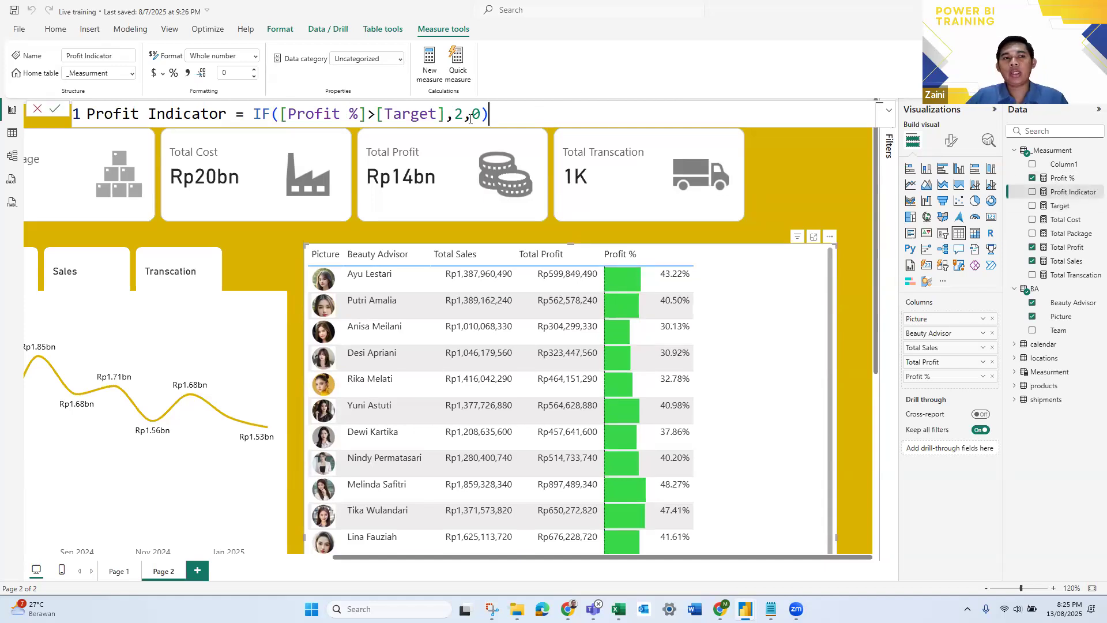
pyautogui.click(837, 118)
pyautogui.hotkey('ctrl', 'a')
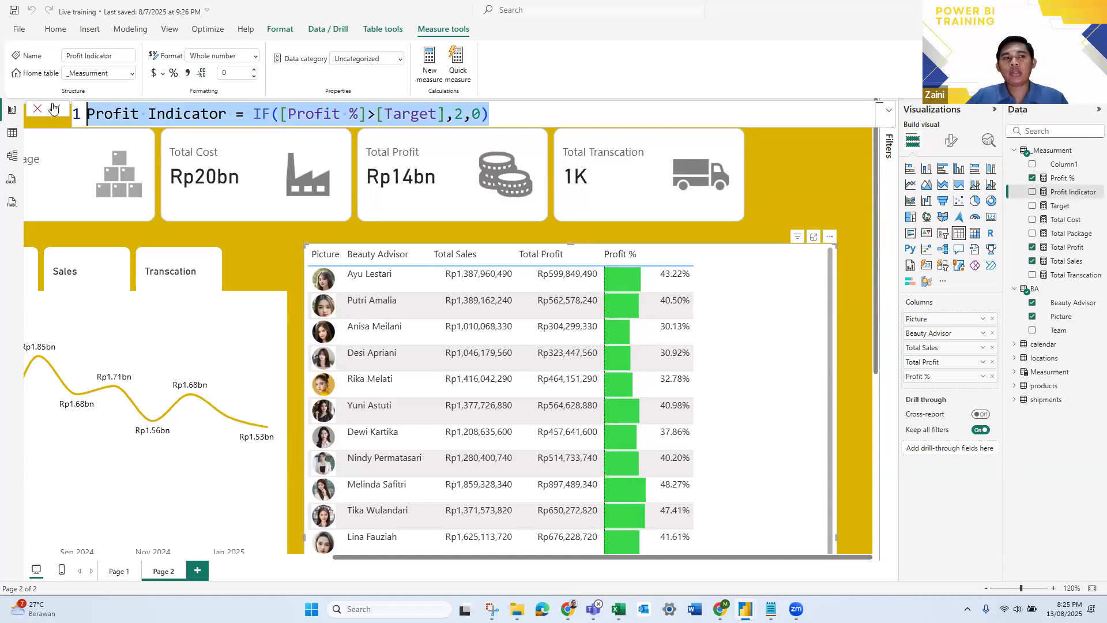
pyautogui.click(772, 255)
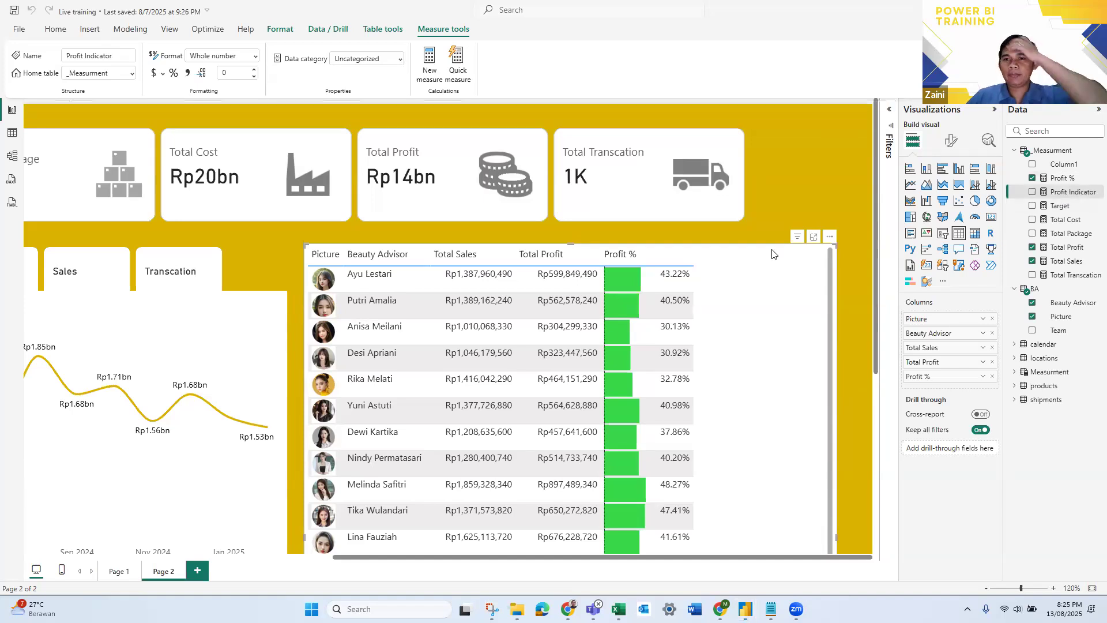
pyautogui.click(1074, 196)
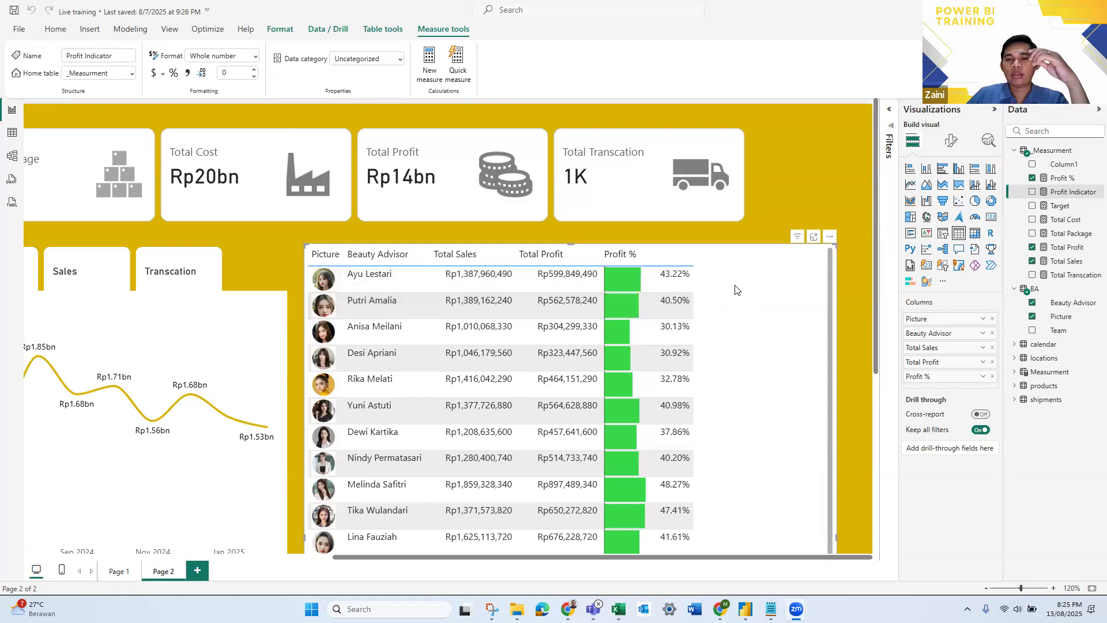
pyautogui.click(660, 308)
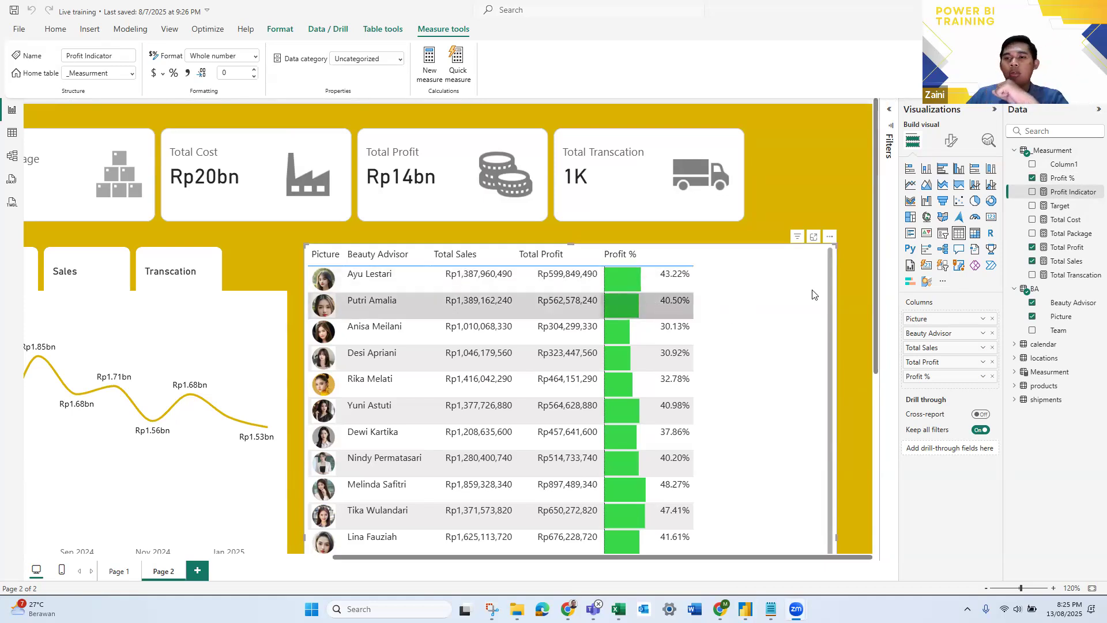
pyautogui.moveTo(1069, 192); pyautogui.dragTo(959, 386)
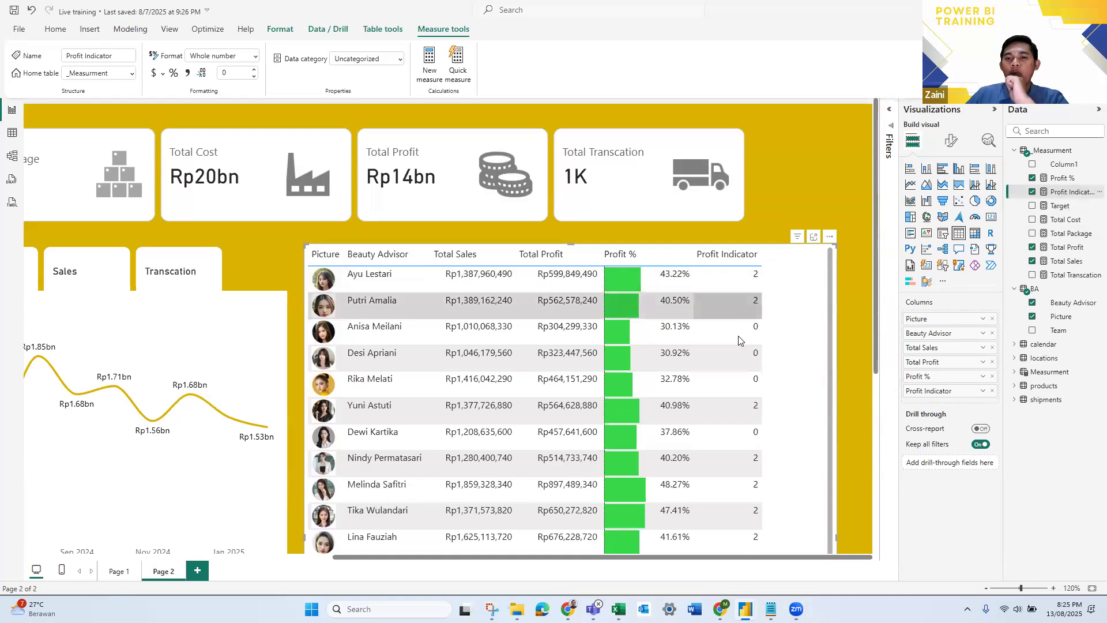
# - Start icon-based conditional formatting for the Profit Indicator column and set its icon layout to Icon only
pyautogui.scroll(-5, 726, 427)
pyautogui.scroll(-8, 729, 456)
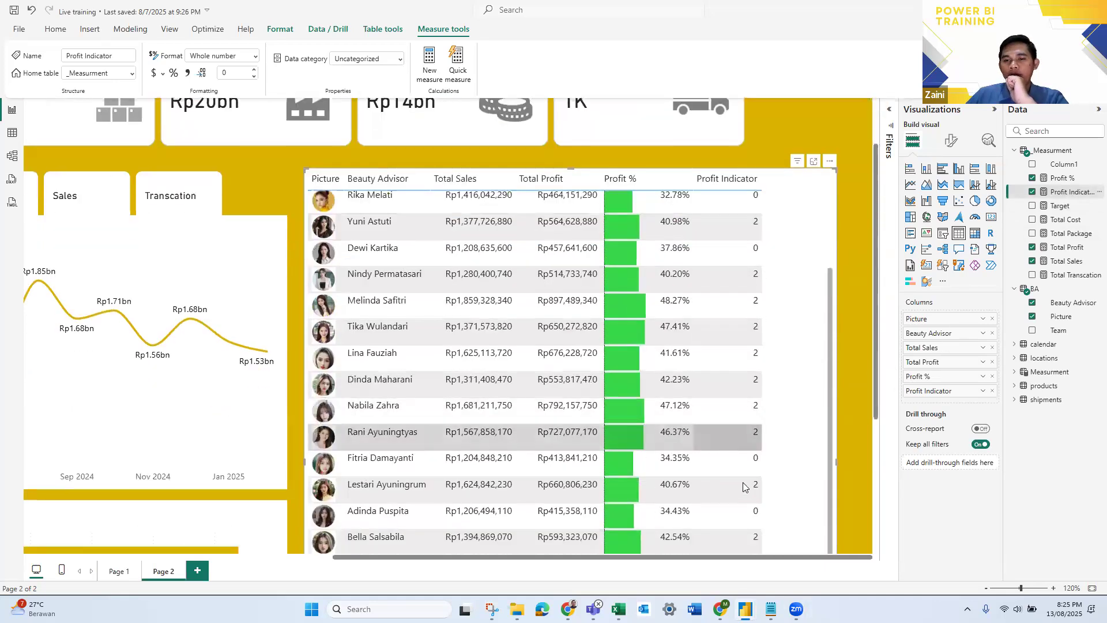
pyautogui.scroll(10, 742, 496)
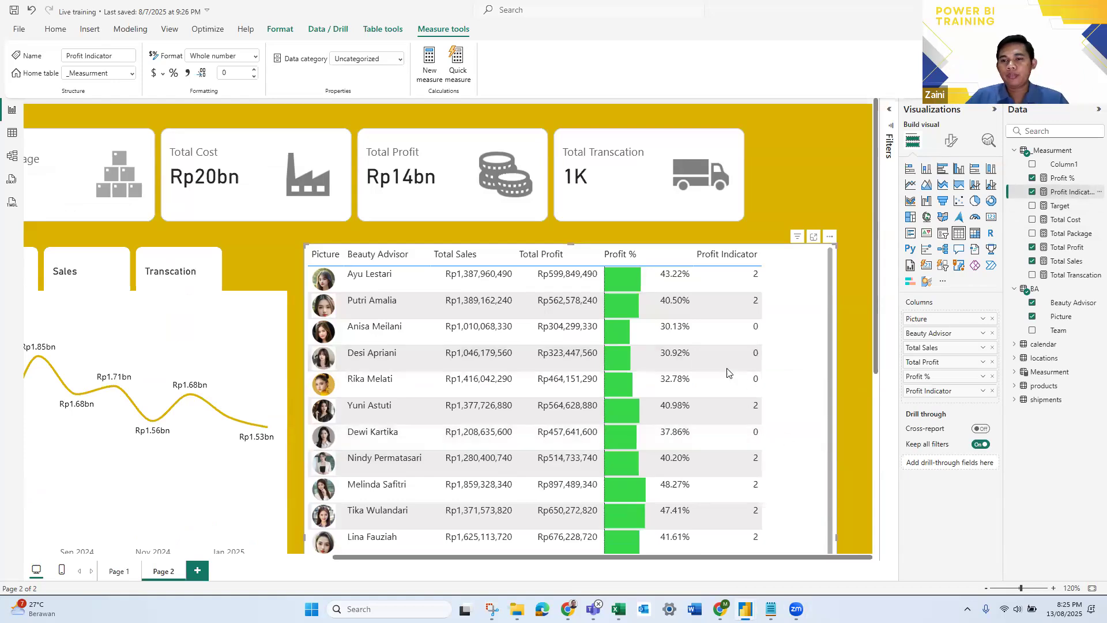
pyautogui.click(982, 393)
pyautogui.moveTo(1009, 453)
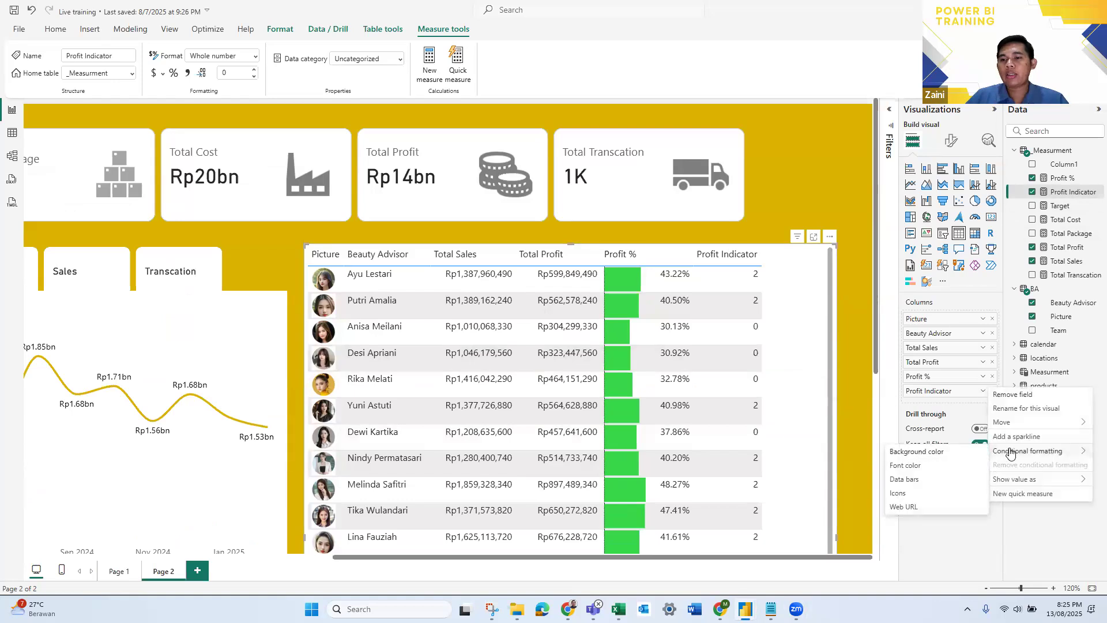
pyautogui.click(919, 493)
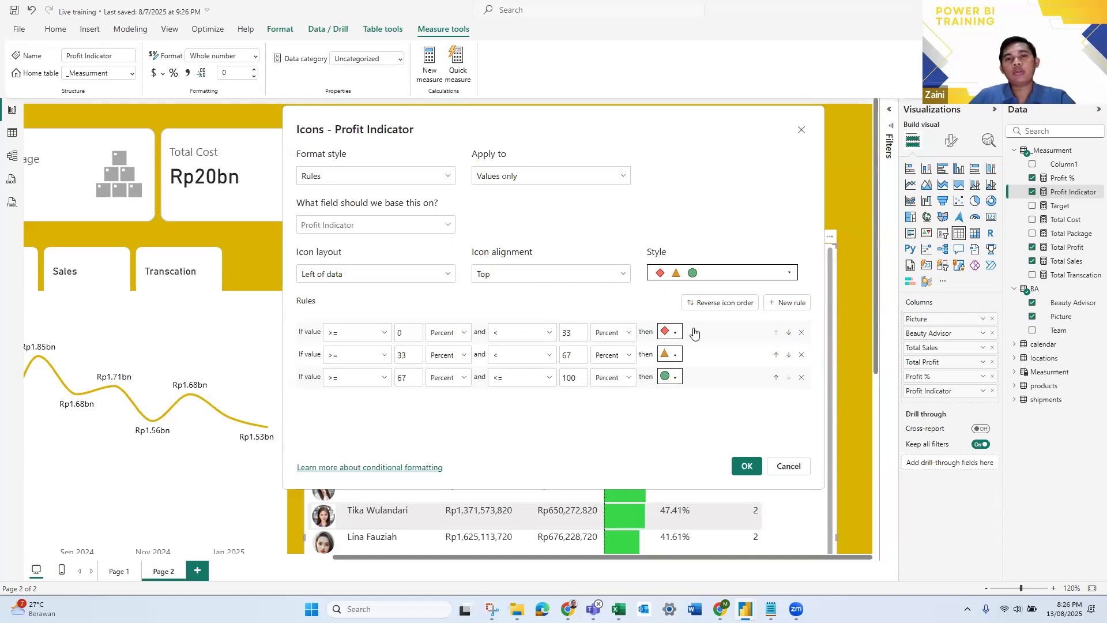
pyautogui.click(447, 276)
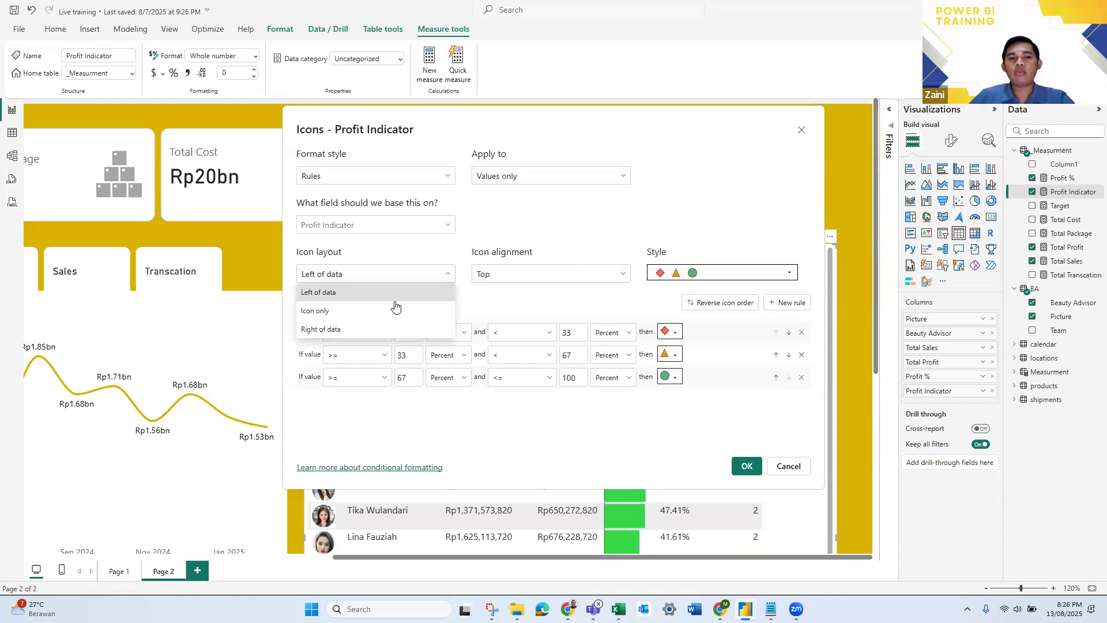
pyautogui.click(321, 312)
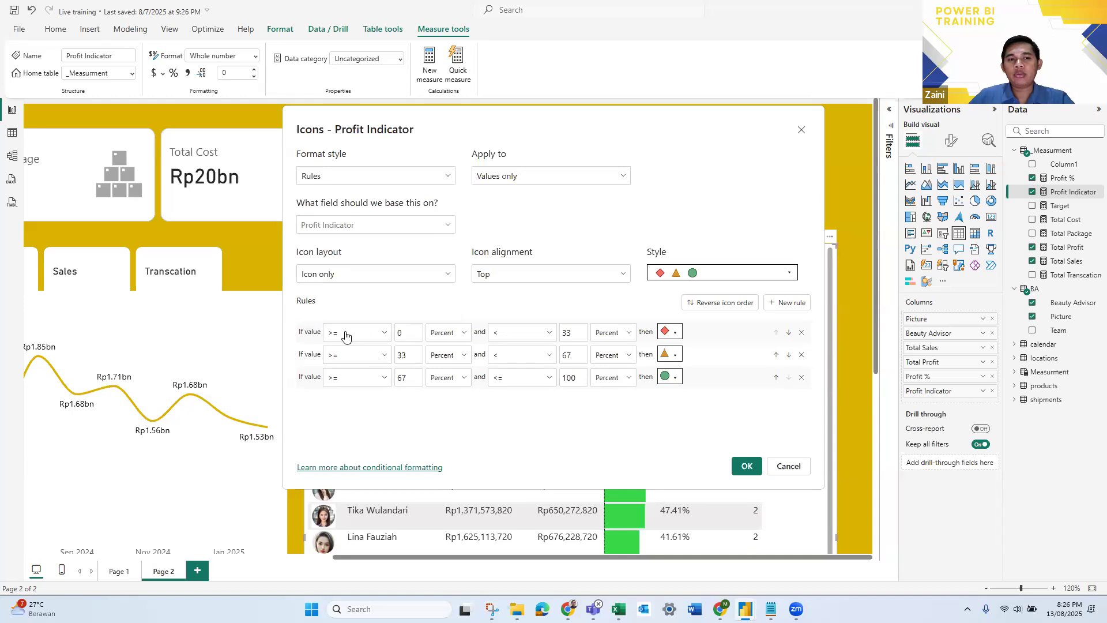
# - Set the first icon rule to = 2 as a Number and give it the green circled check icon
pyautogui.click(380, 339)
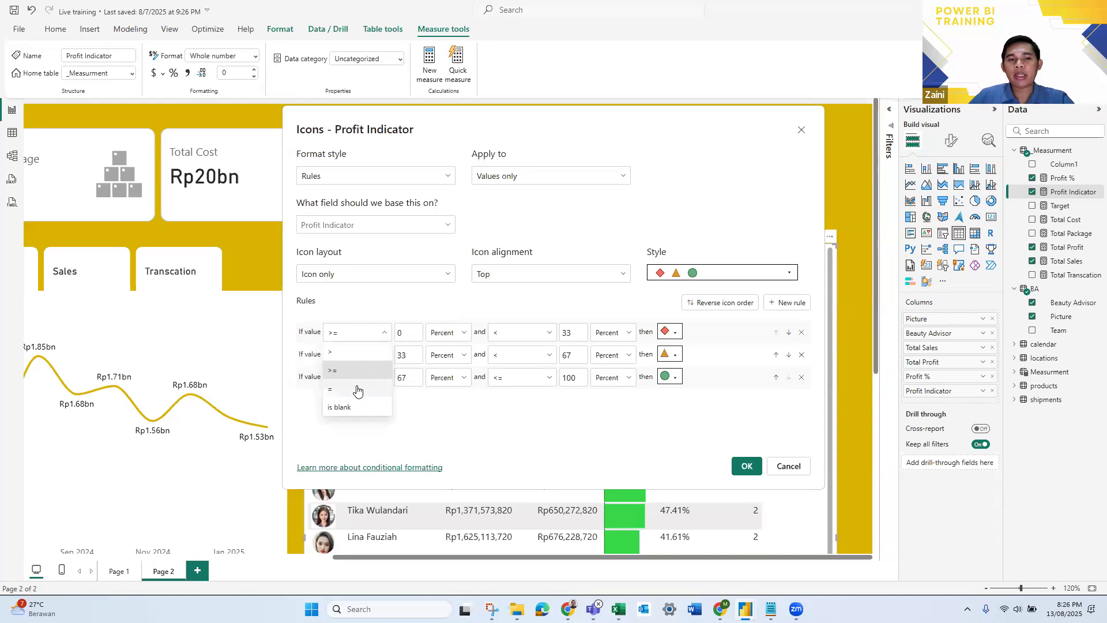
pyautogui.click(359, 387)
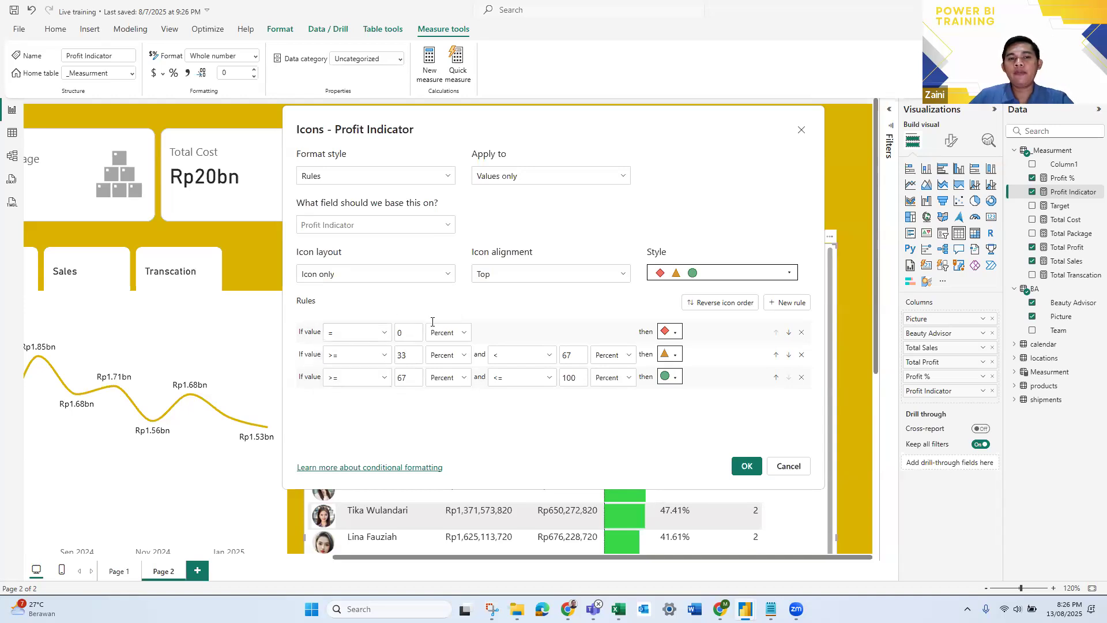
pyautogui.click(406, 332)
pyautogui.write('2')
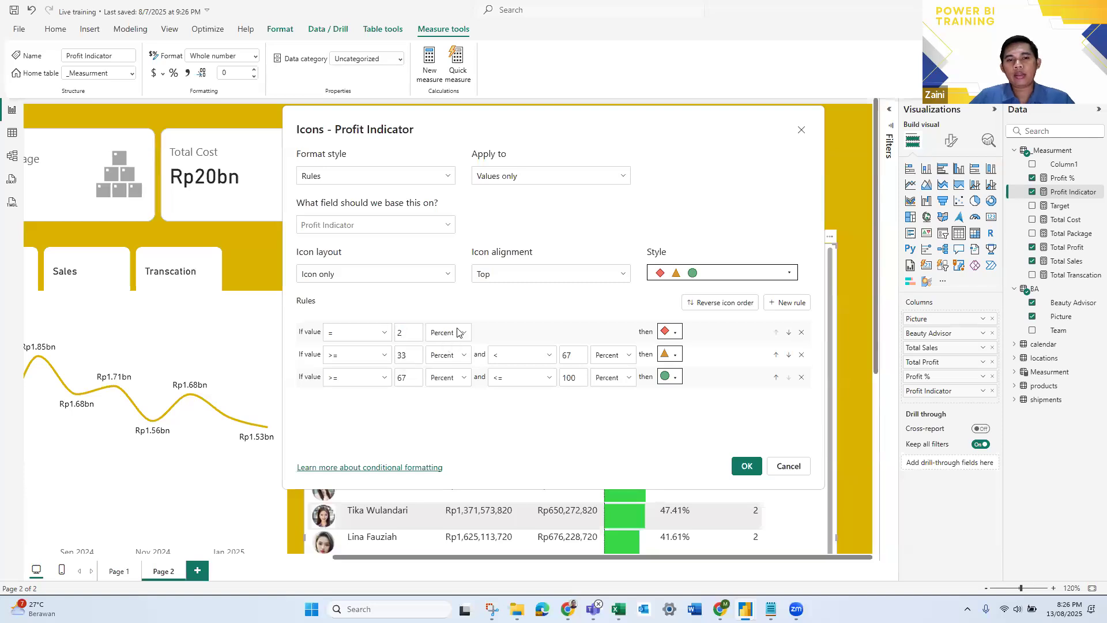
pyautogui.click(456, 332)
pyautogui.click(451, 356)
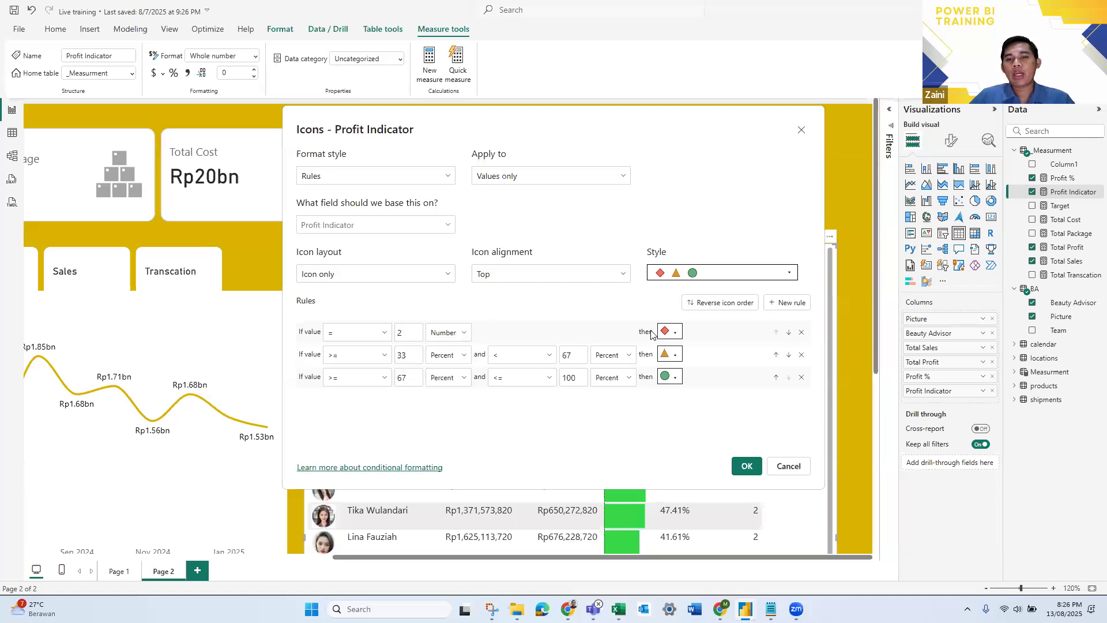
pyautogui.click(673, 337)
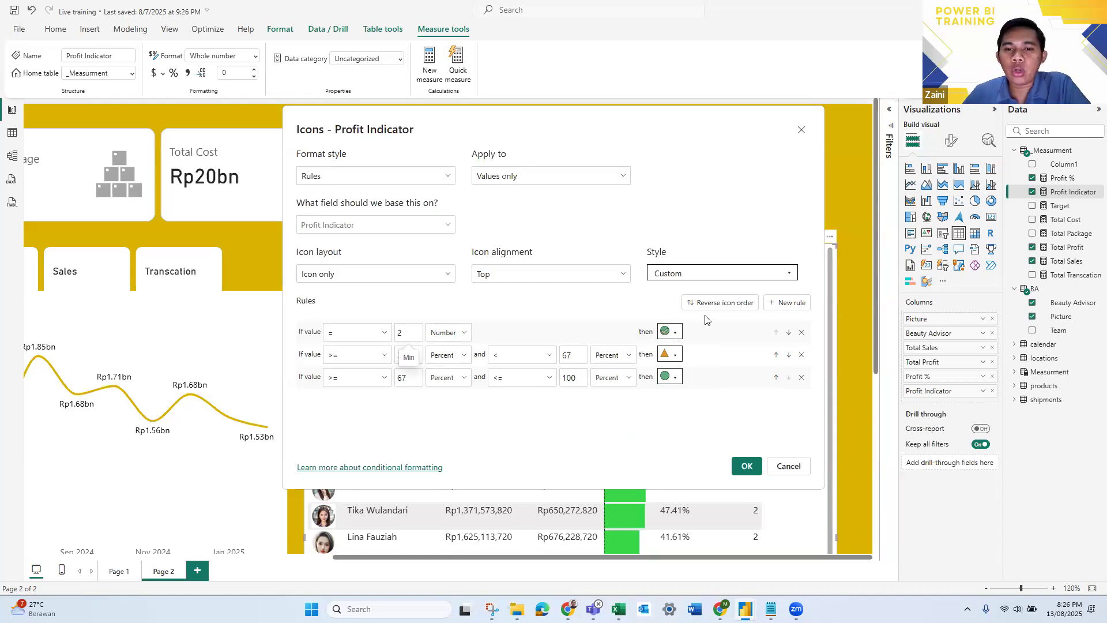
# - Change the second icon rule's condition to = 1
pyautogui.click(386, 355)
pyautogui.click(351, 419)
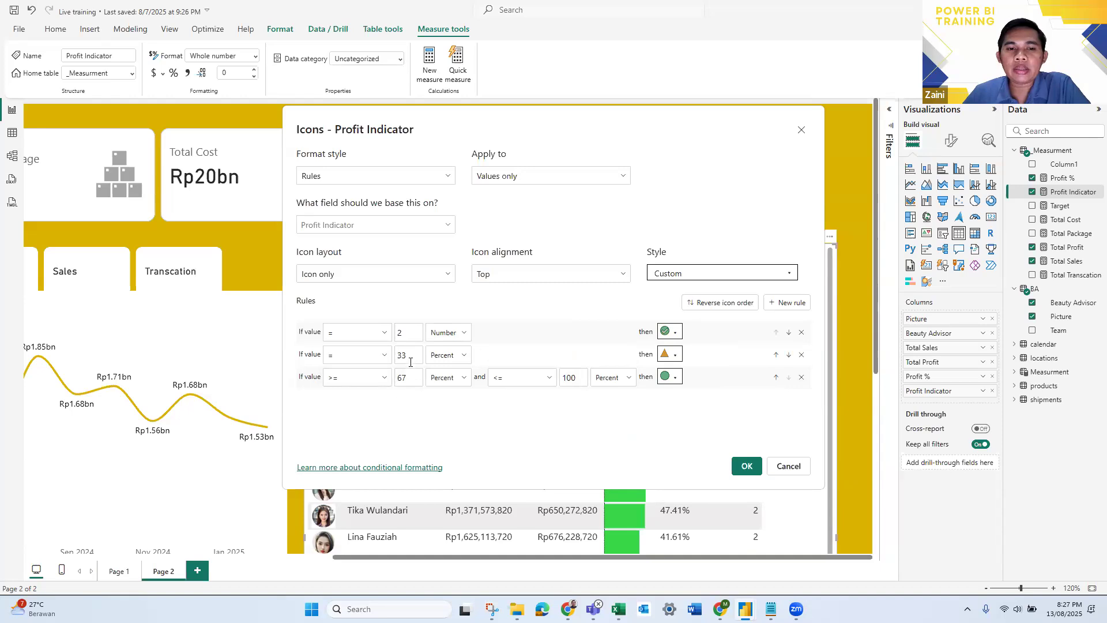
pyautogui.moveTo(407, 355); pyautogui.dragTo(396, 356)
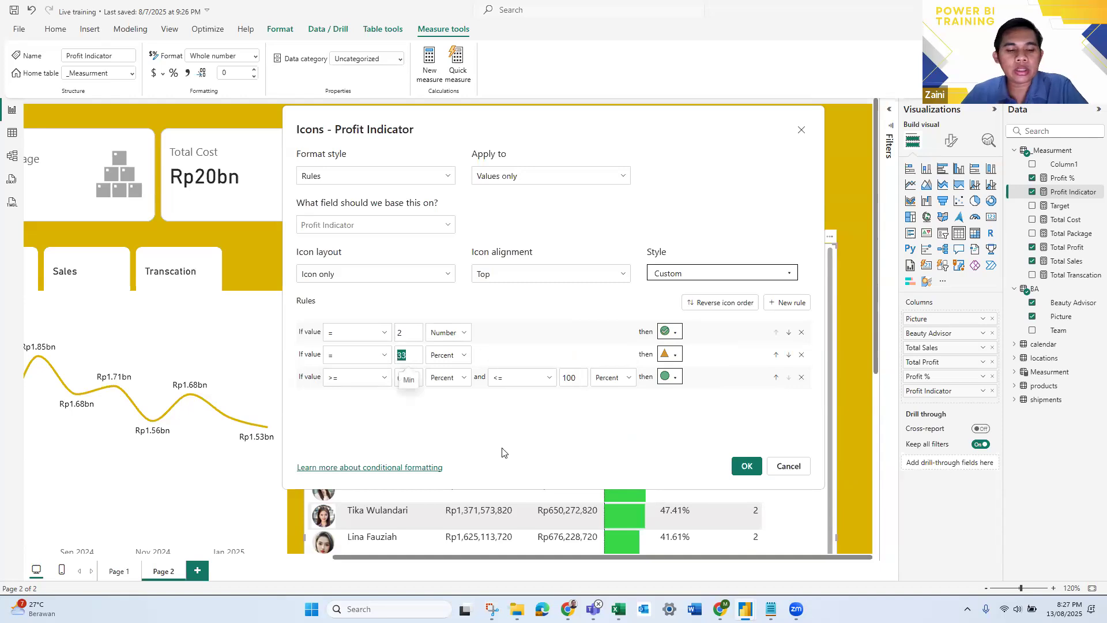
pyautogui.write('1')
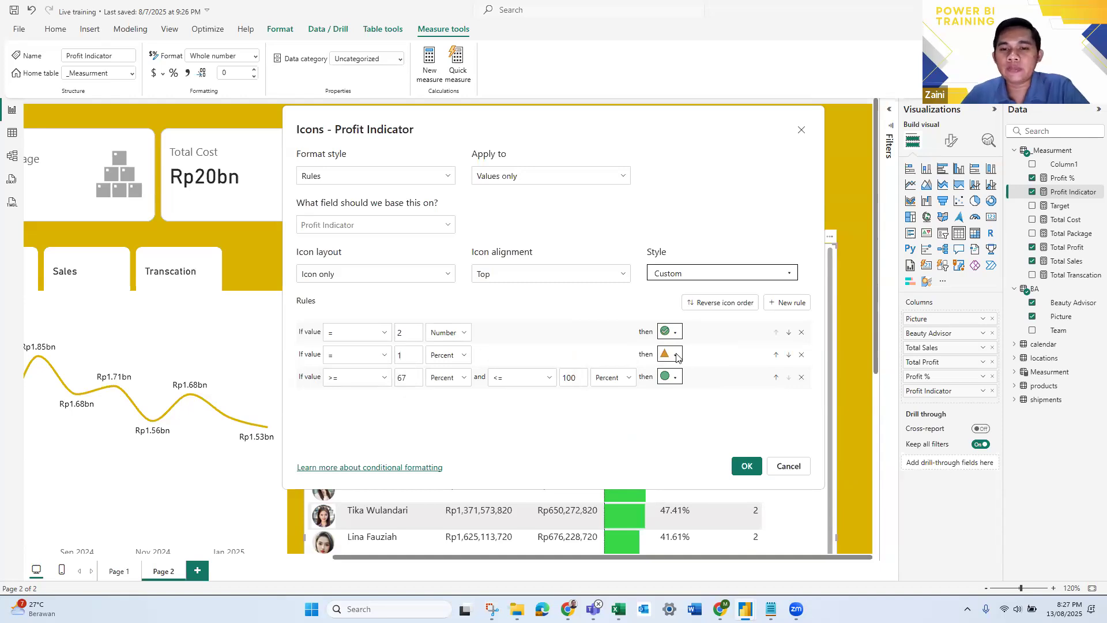
# - Set the third icon rule to = 0 with the red circled cross icon, and apply the icon formatting
pyautogui.click(380, 381)
pyautogui.click(350, 434)
pyautogui.doubleClick(400, 377)
pyautogui.write('0')
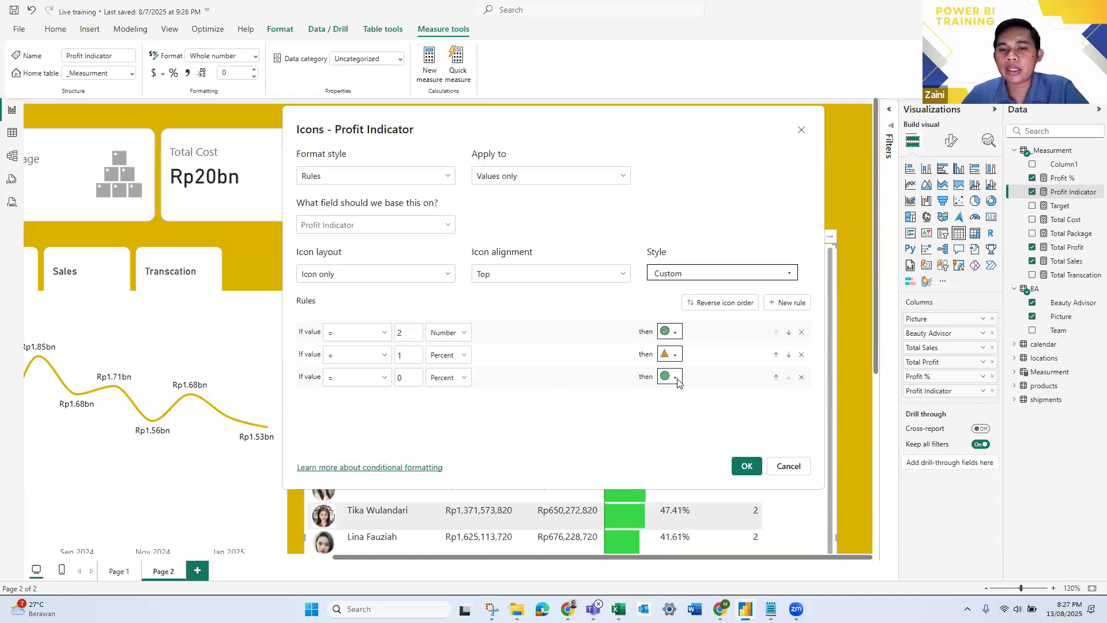
pyautogui.click(678, 382)
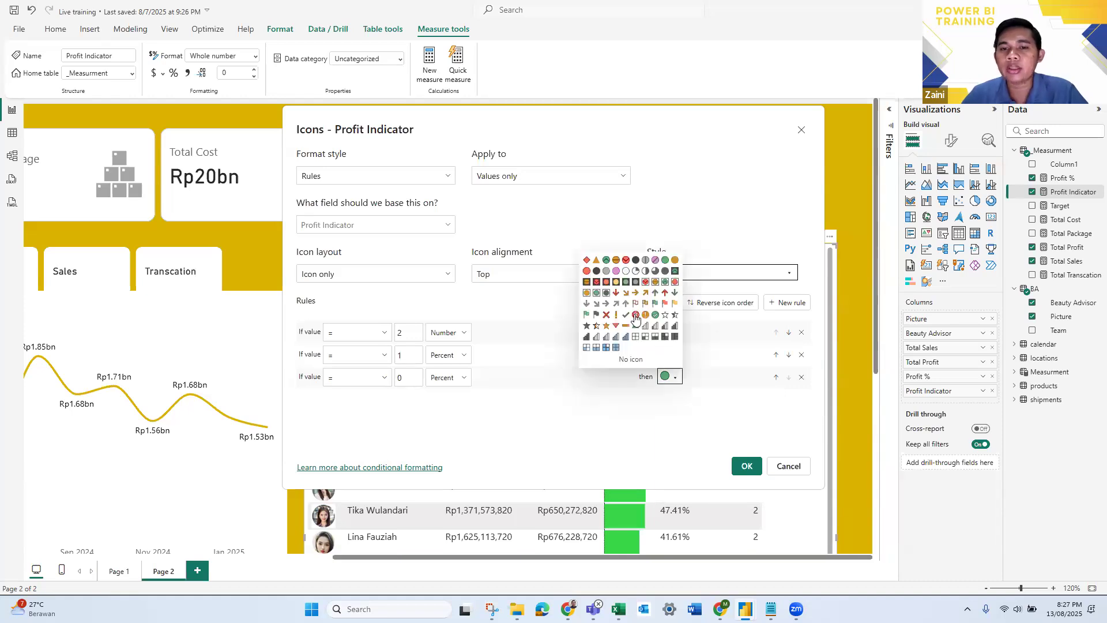
pyautogui.click(635, 378)
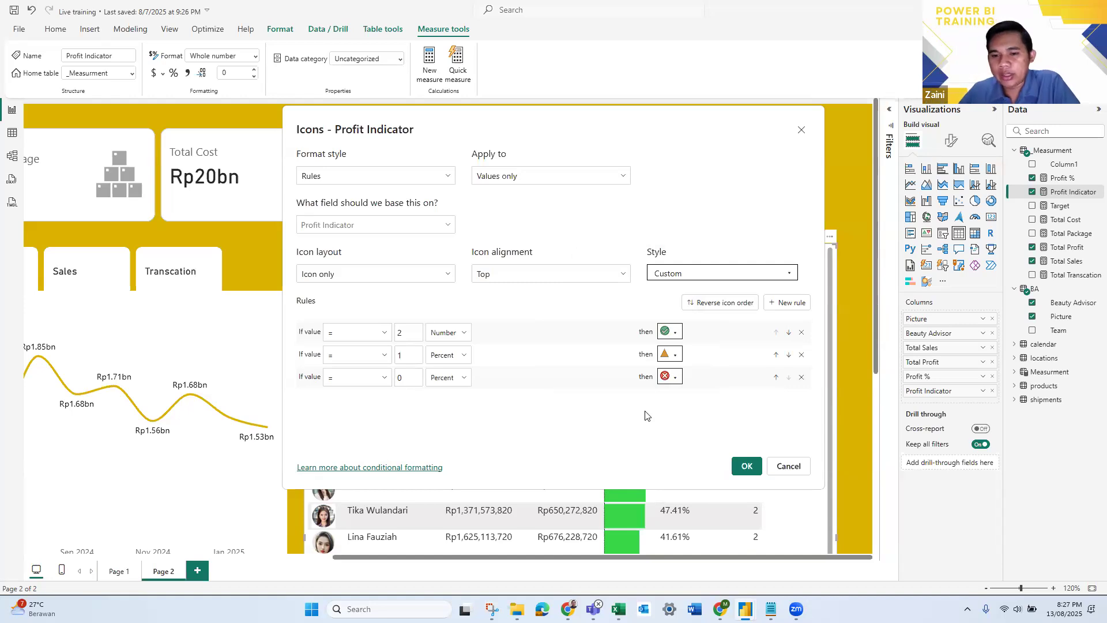
pyautogui.click(747, 466)
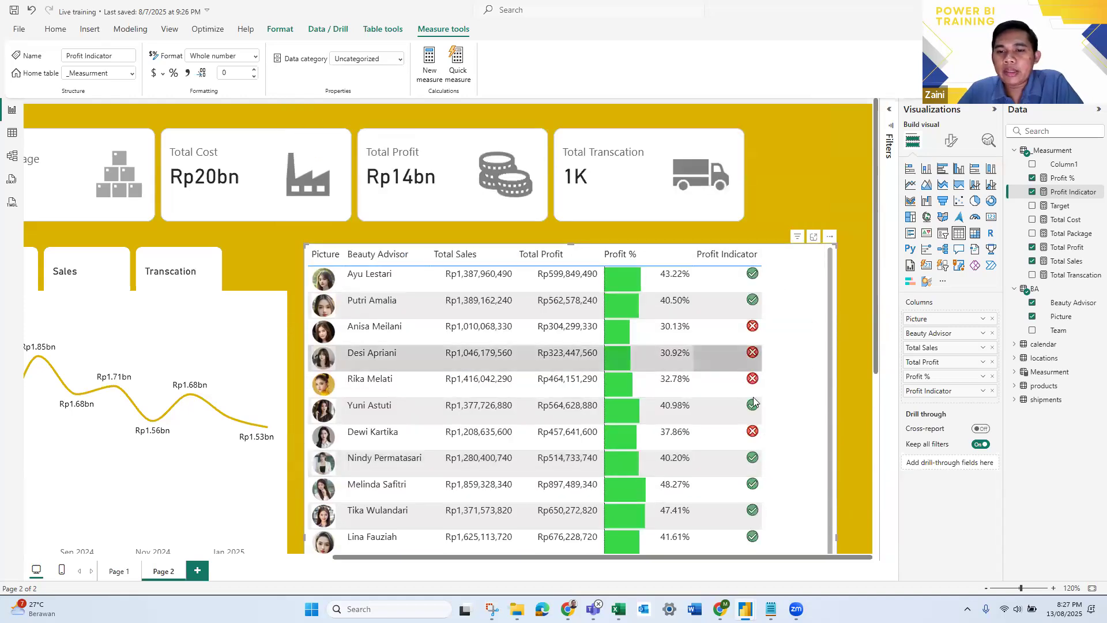
# - Review the Profit Indicator icons against the Profit % values down the Beauty Advisor table
pyautogui.scroll(-3, 755, 420)
pyautogui.scroll(-2, 755, 420)
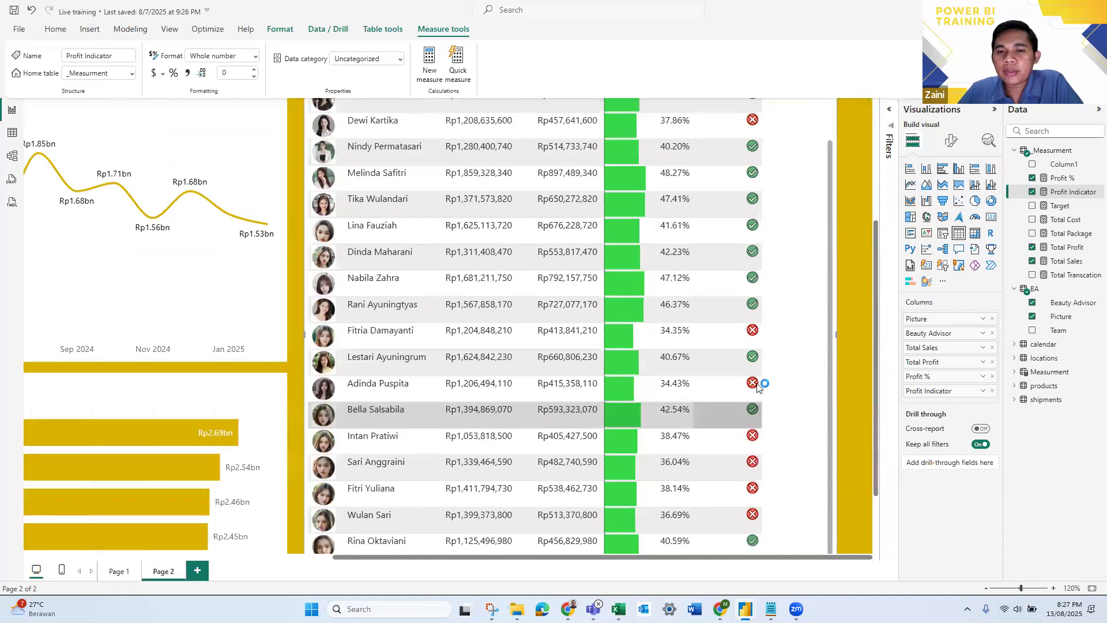
pyautogui.scroll(4, 757, 387)
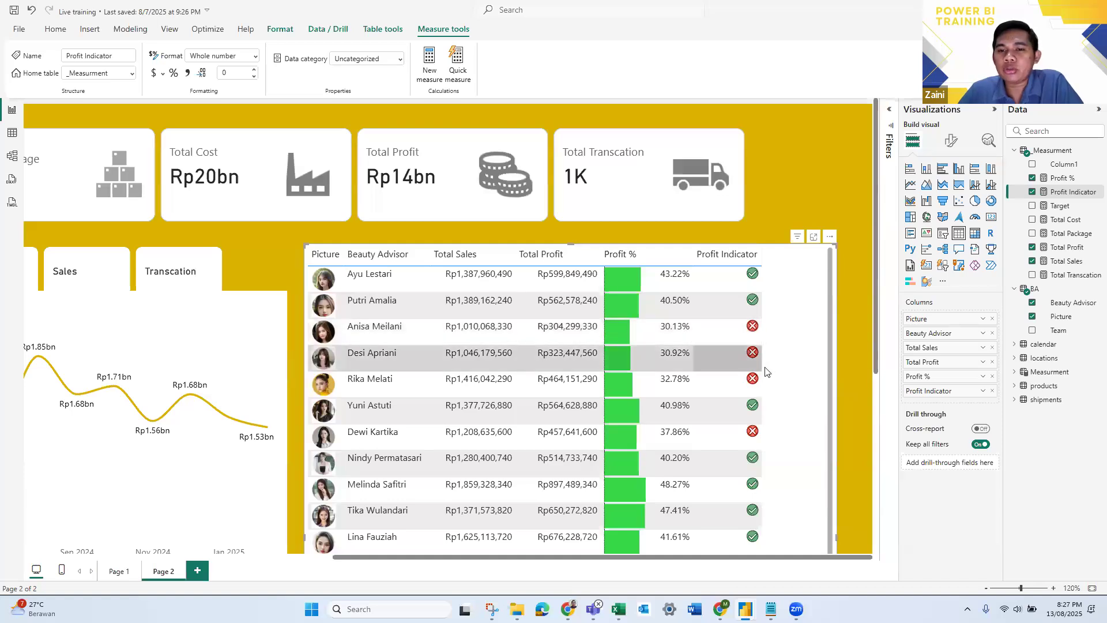
pyautogui.scroll(-2, 748, 380)
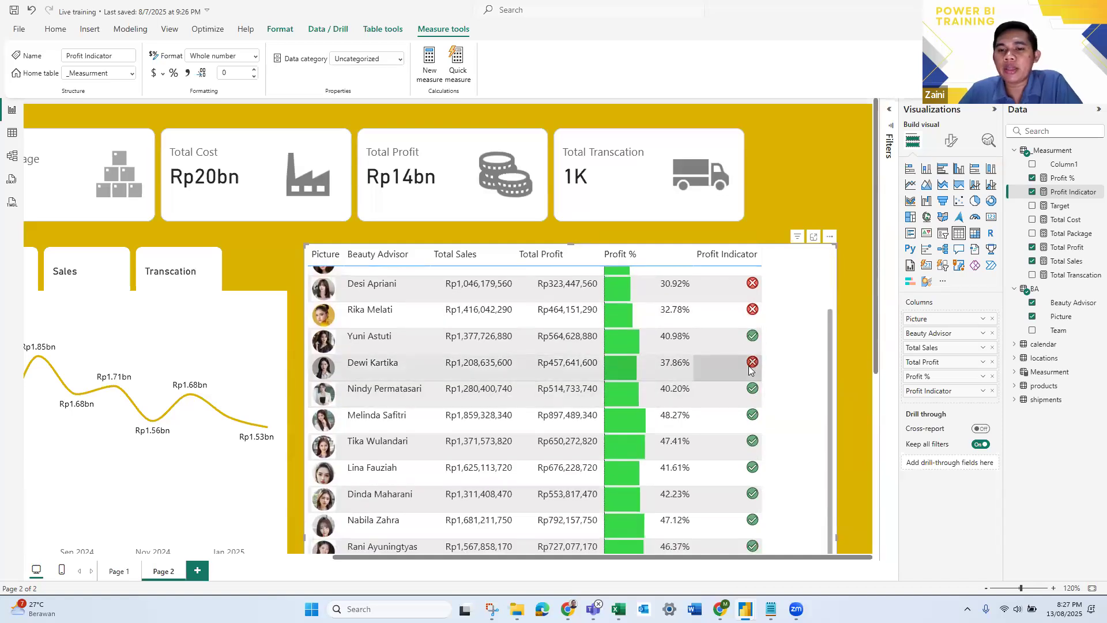
pyautogui.scroll(-1, 748, 521)
pyautogui.scroll(3, 743, 522)
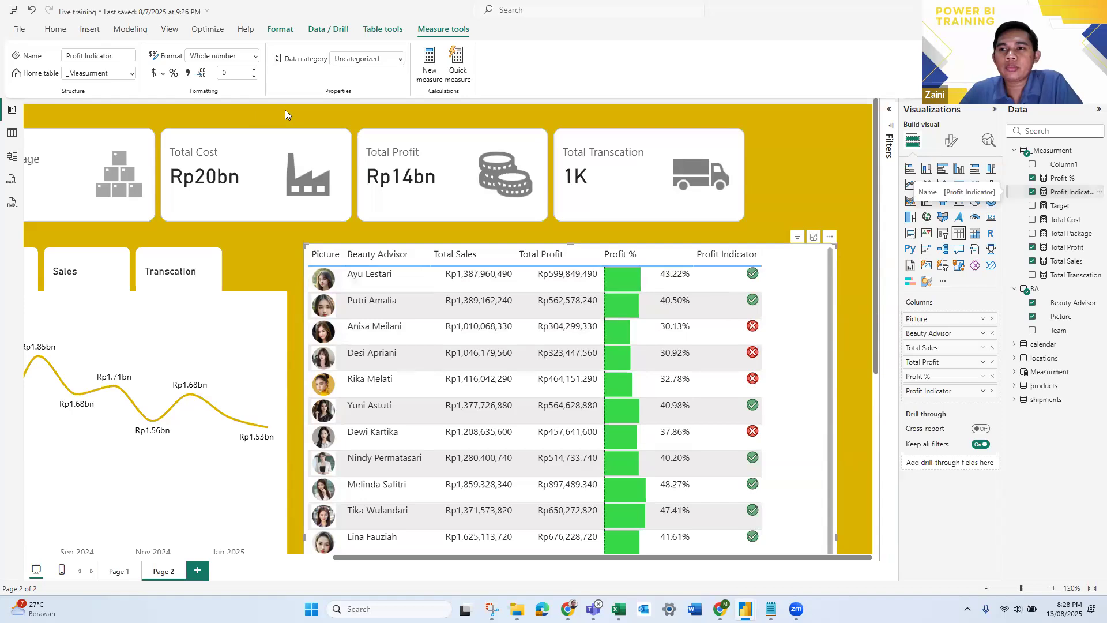
# - In the Profit Indicator measure's formula, begin a nested IF on [Profit %] just before the 0 false result
pyautogui.click(1069, 205)
pyautogui.click(1071, 193)
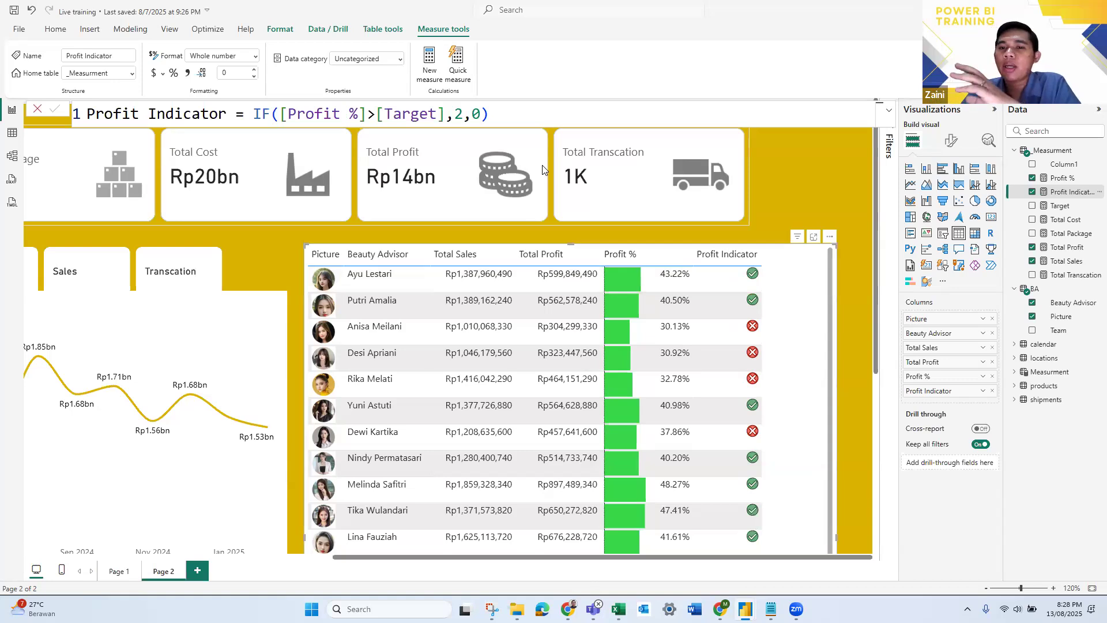
pyautogui.click(475, 121)
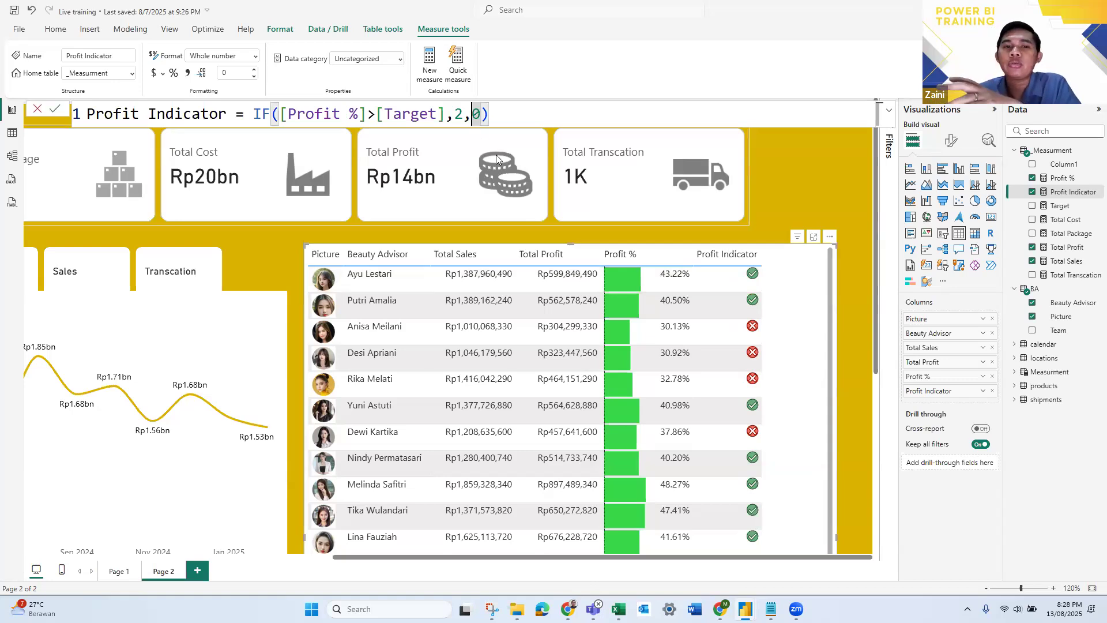
pyautogui.write('IF(')
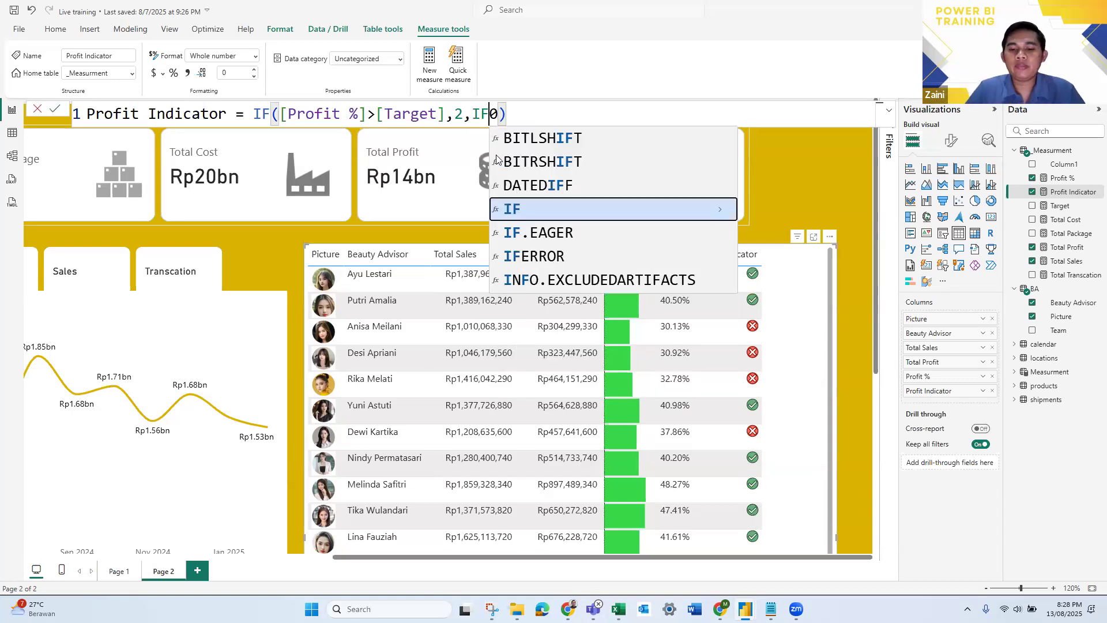
pyautogui.write('profi')
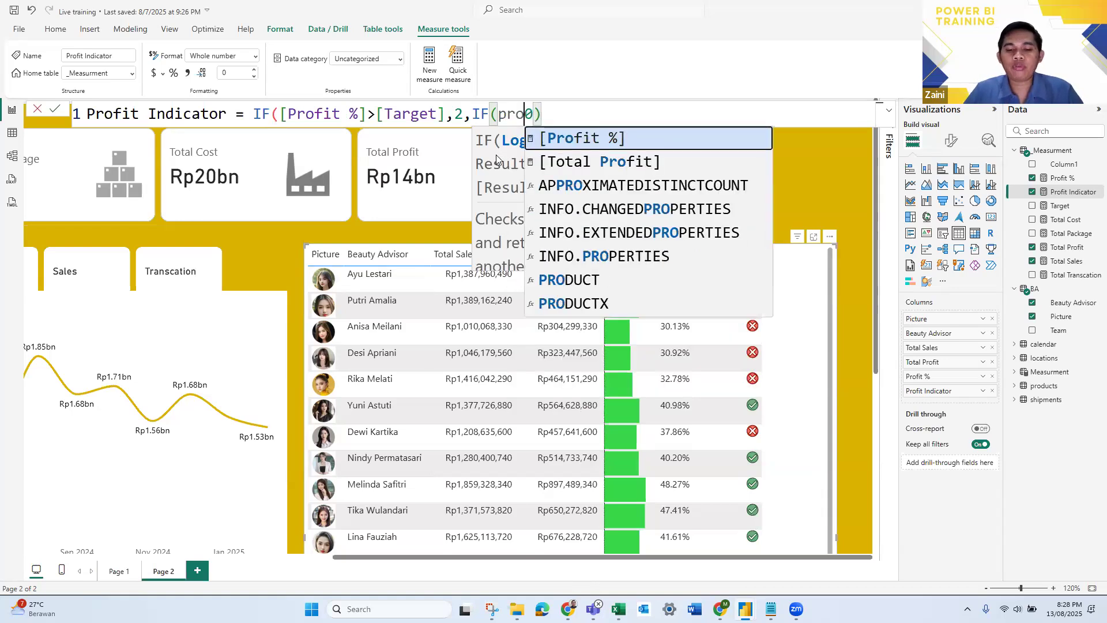
pyautogui.press('Tab')
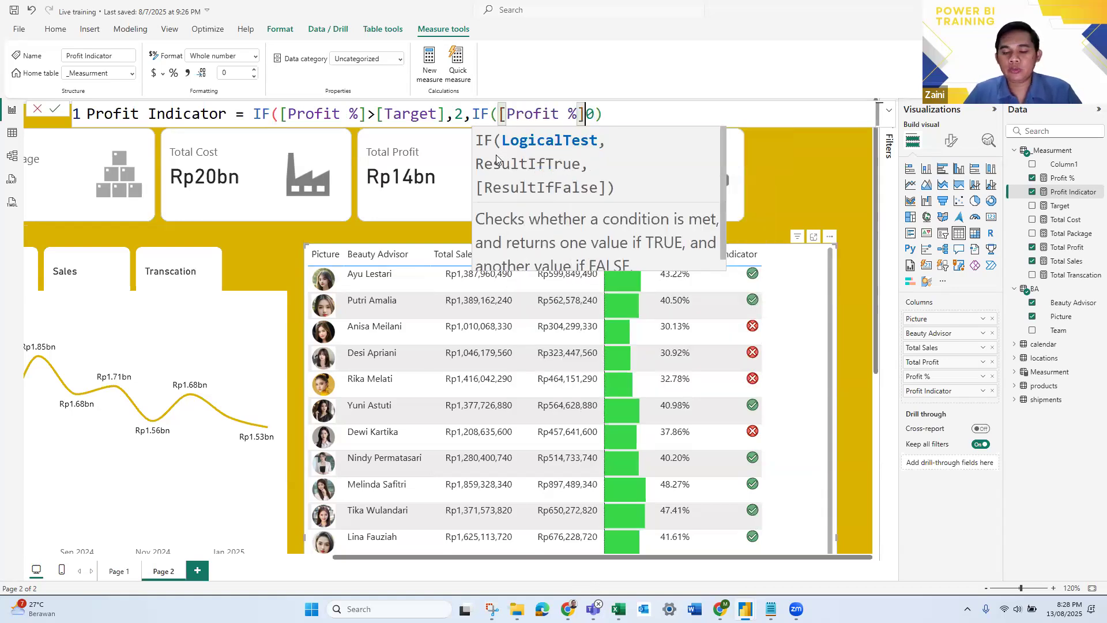
pyautogui.write('*')
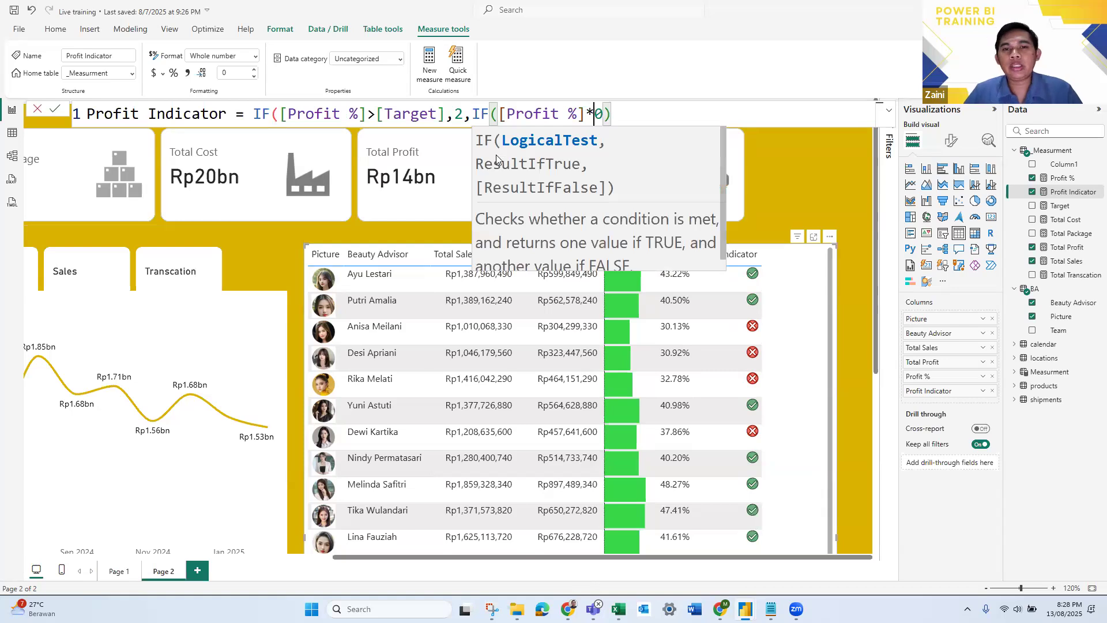
pyautogui.press('BackSpace')
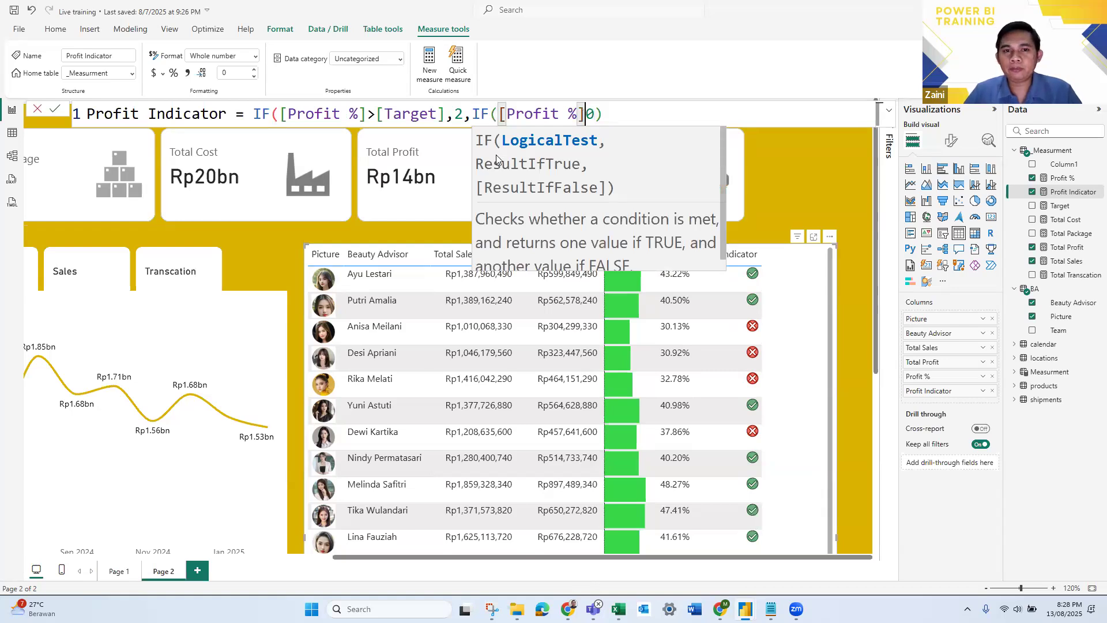
# - Complete the Profit Indicator formula's nested IF with [Profit %]>0.9*[Target], returning 1 if true and 0 otherwise, and commit the measure
pyautogui.write('>')
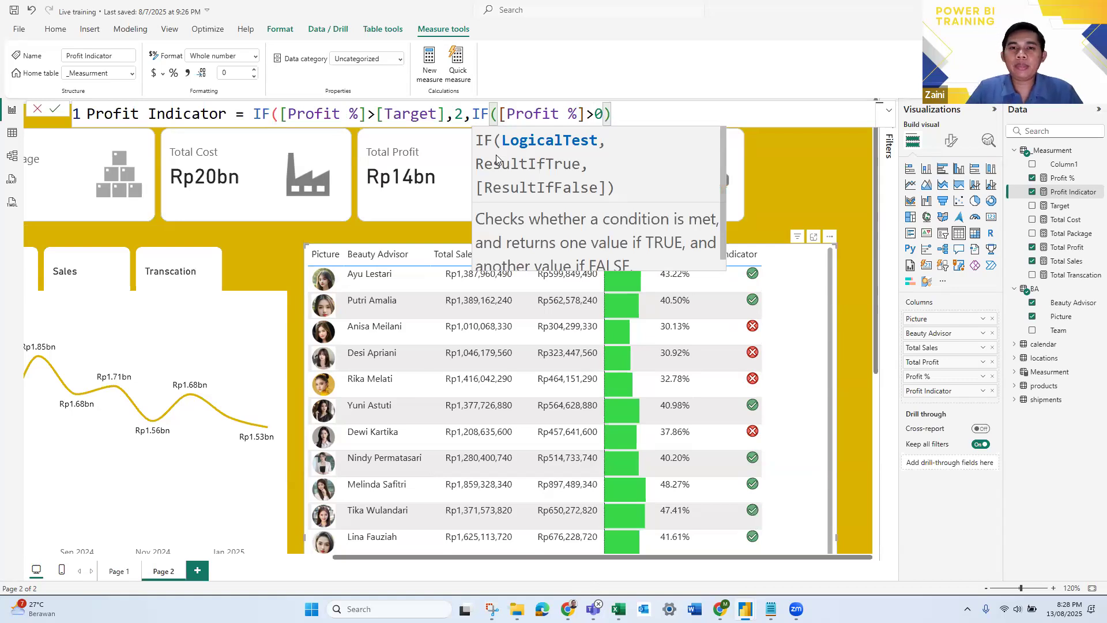
pyautogui.write('0.9*')
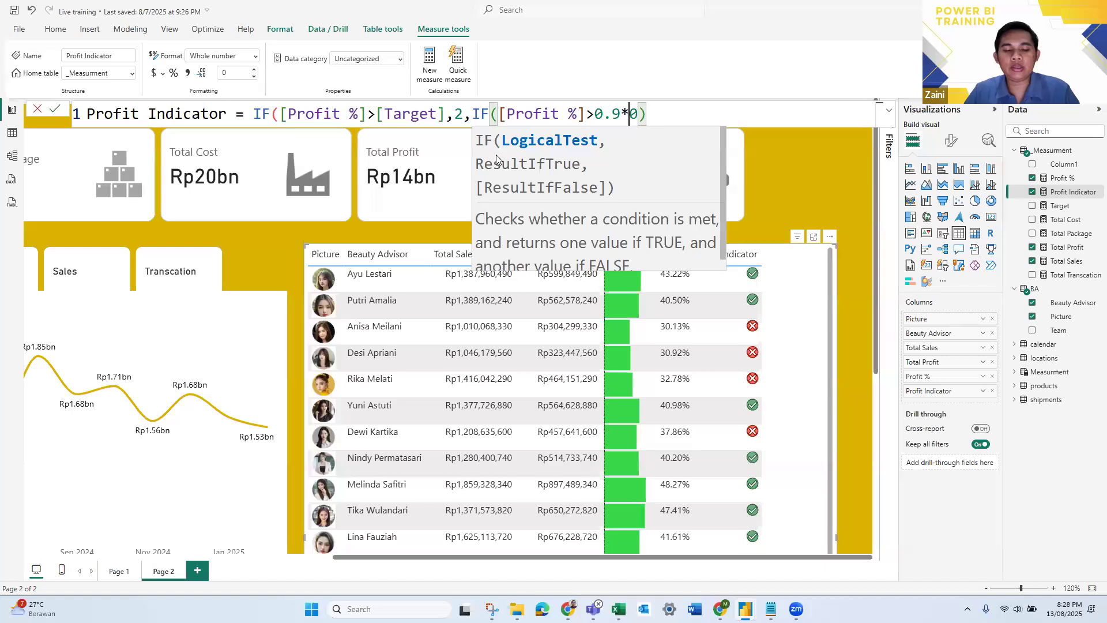
pyautogui.write('p')
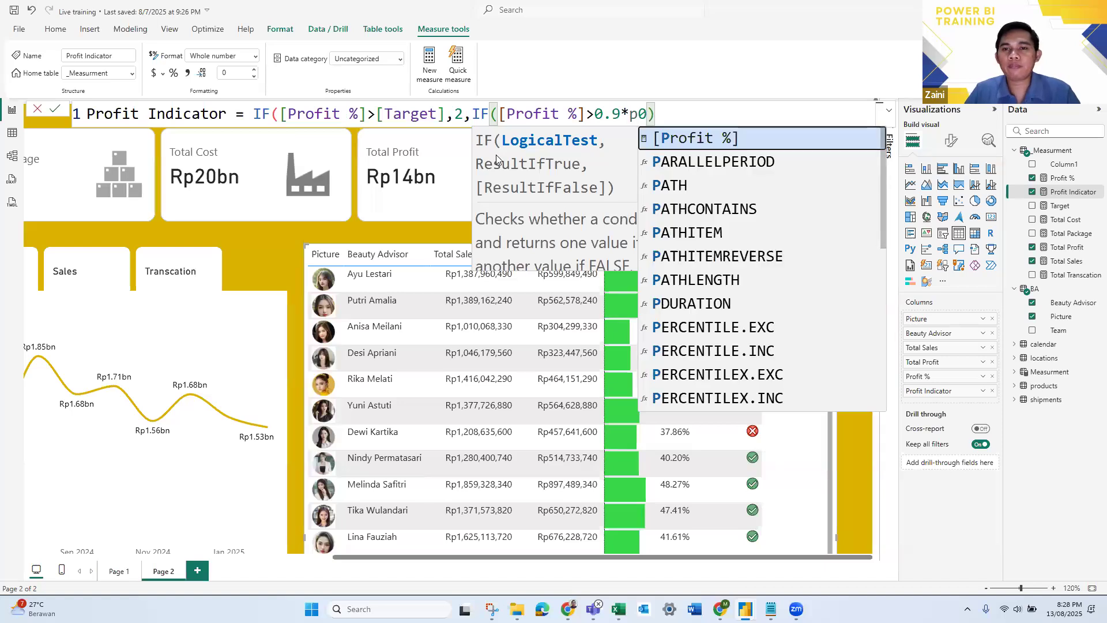
pyautogui.press('BackSpace')
pyautogui.write('tar')
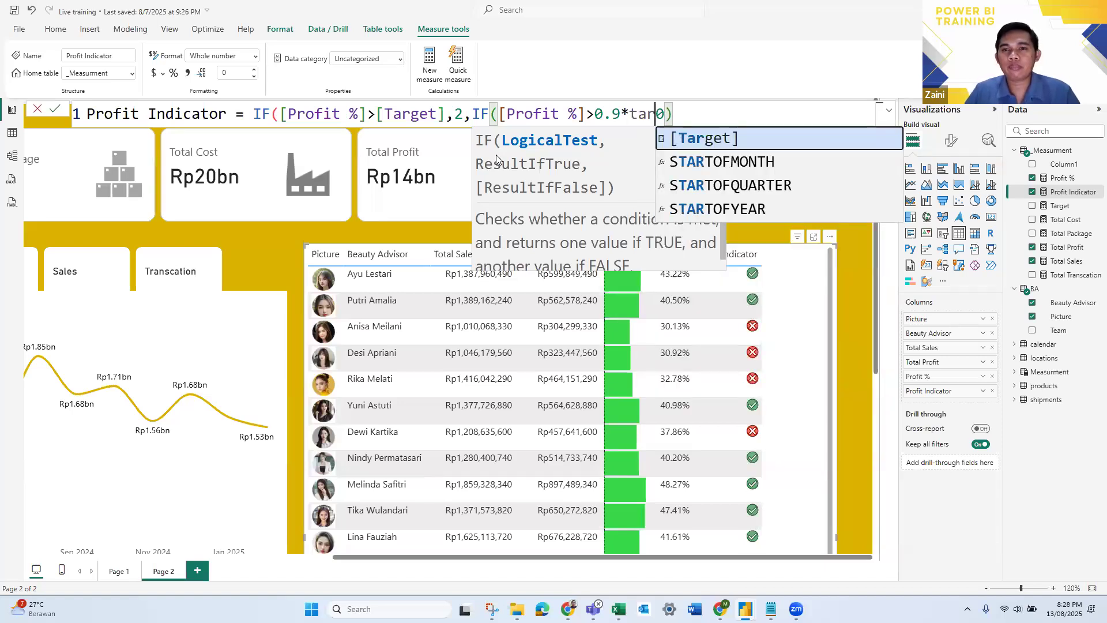
pyautogui.press('Tab')
pyautogui.write(',1,')
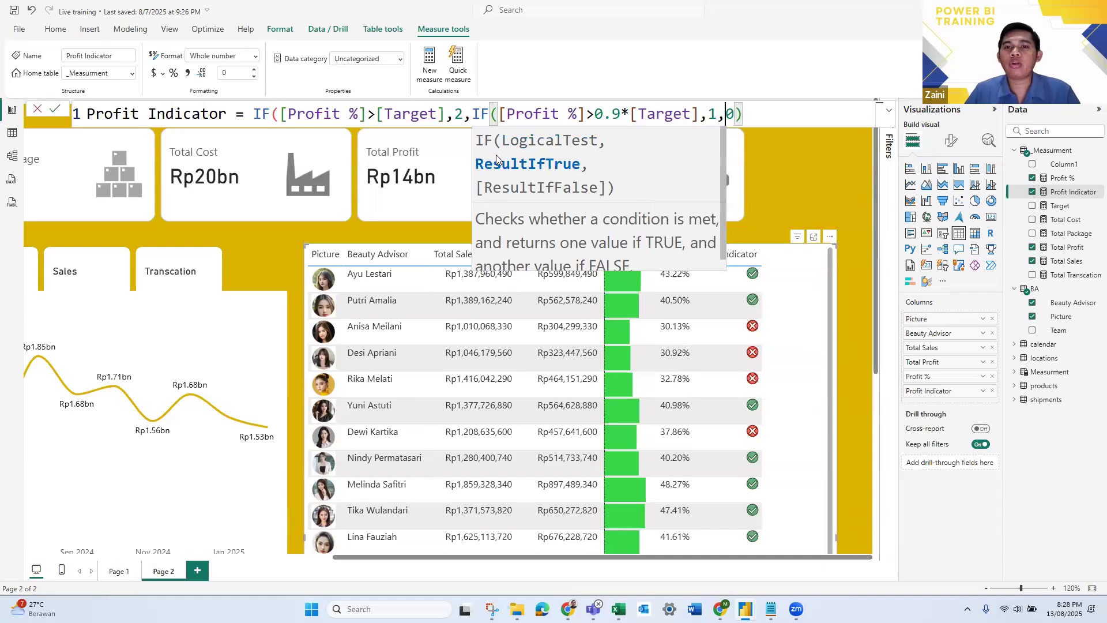
pyautogui.press('End')
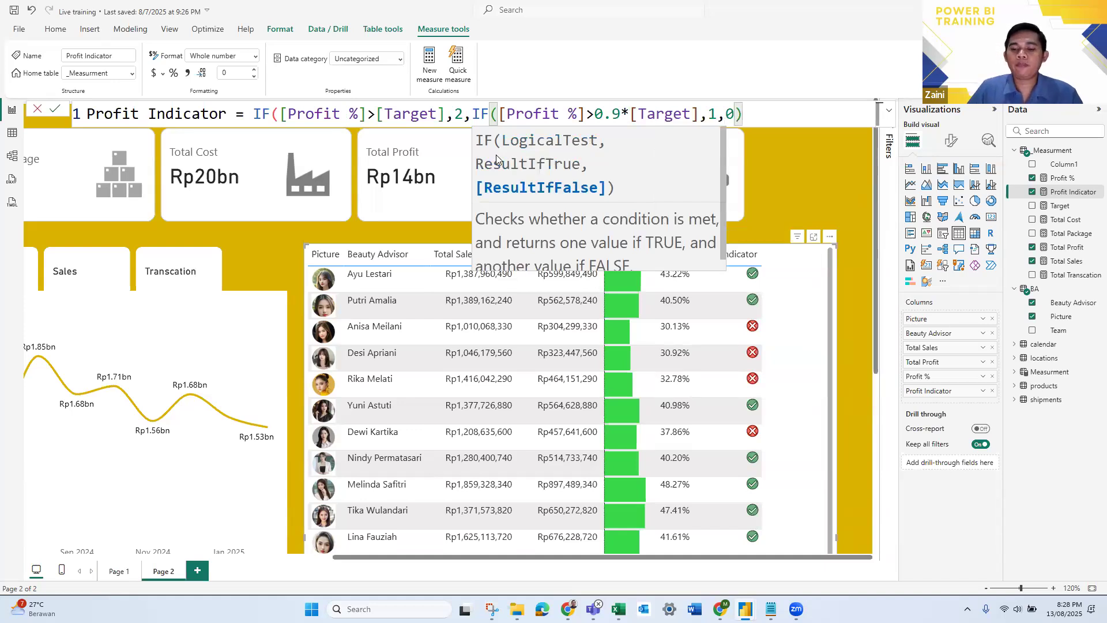
pyautogui.write(')')
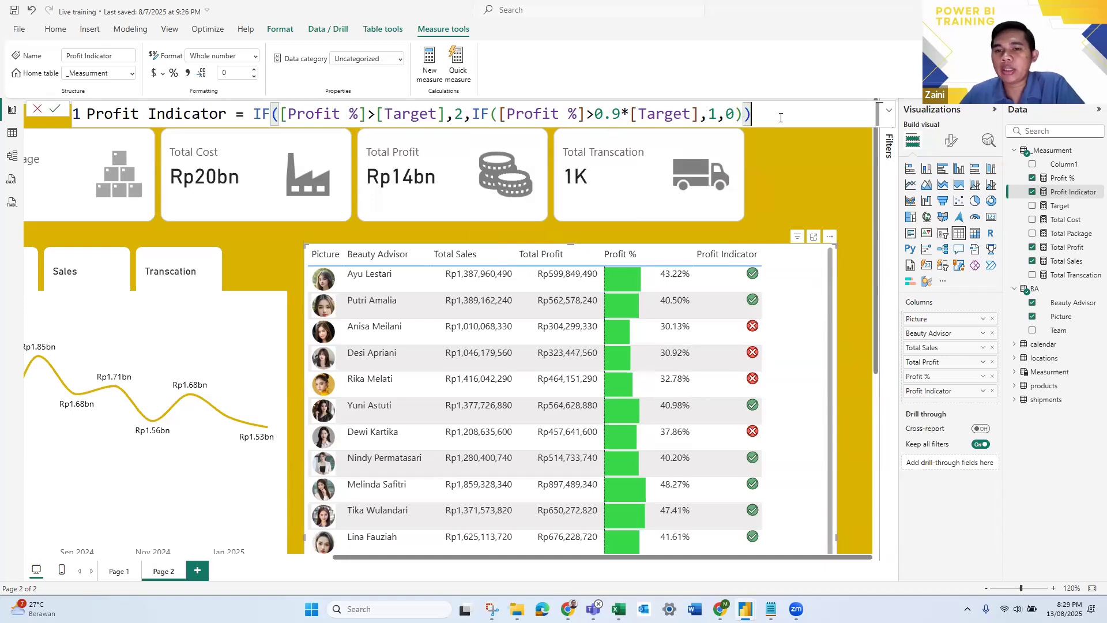
pyautogui.press('Return')
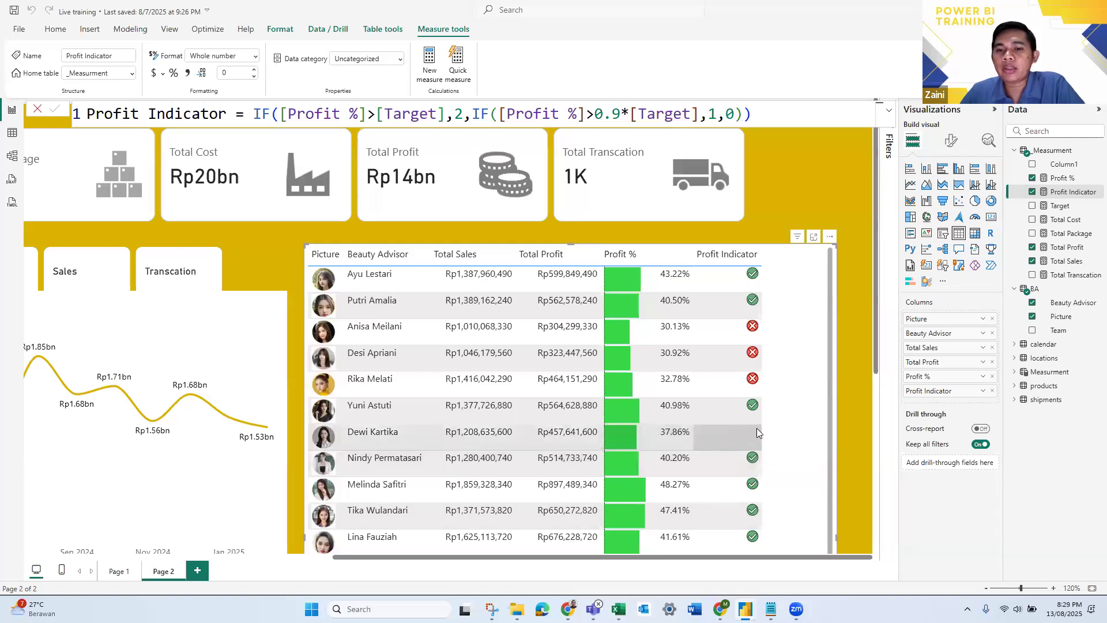
# - Examine the Profit Indicator icons against the Profit % values down the whole Beauty Advisor table
pyautogui.scroll(-1, 749, 404)
pyautogui.scroll(1, 749, 403)
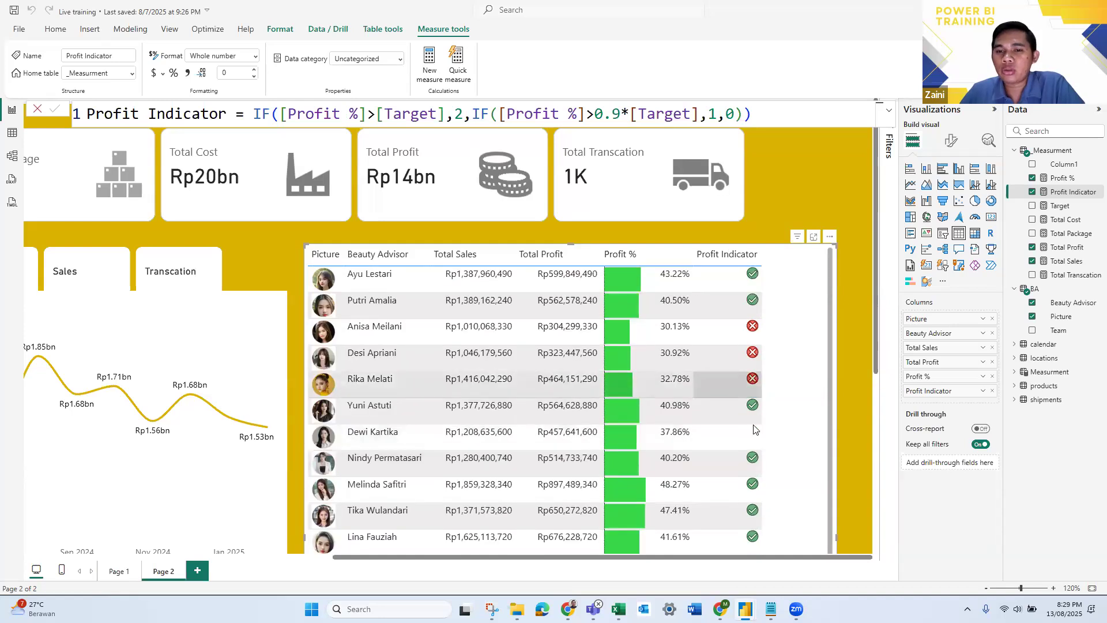
pyautogui.scroll(-3, 750, 432)
pyautogui.scroll(-2, 750, 450)
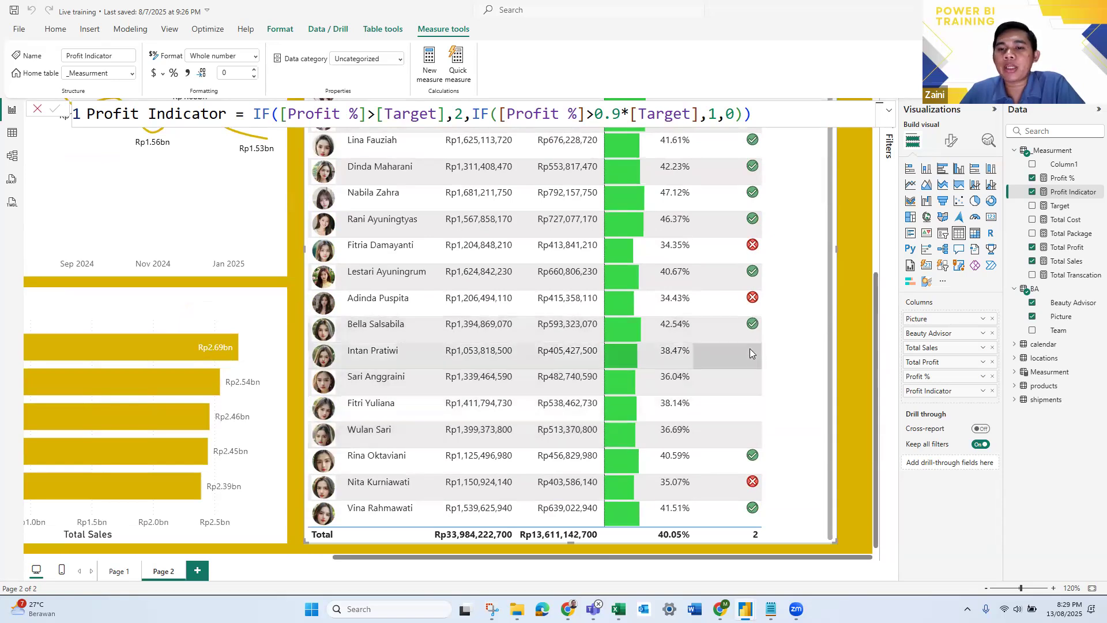
pyautogui.scroll(3, 752, 424)
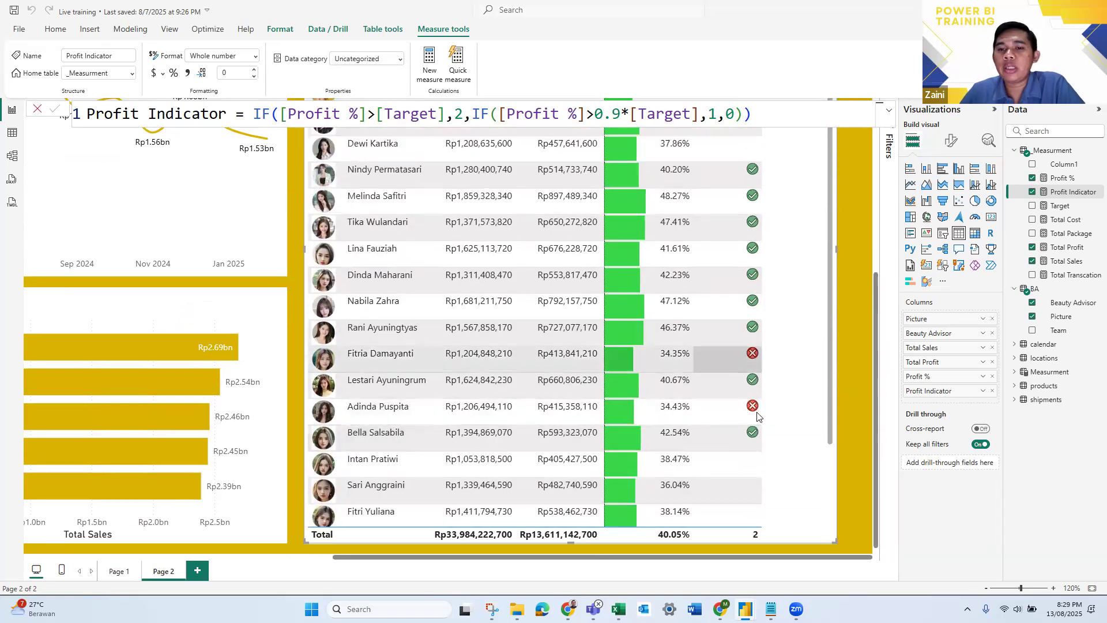
pyautogui.scroll(-2, 745, 485)
pyautogui.scroll(-2, 746, 486)
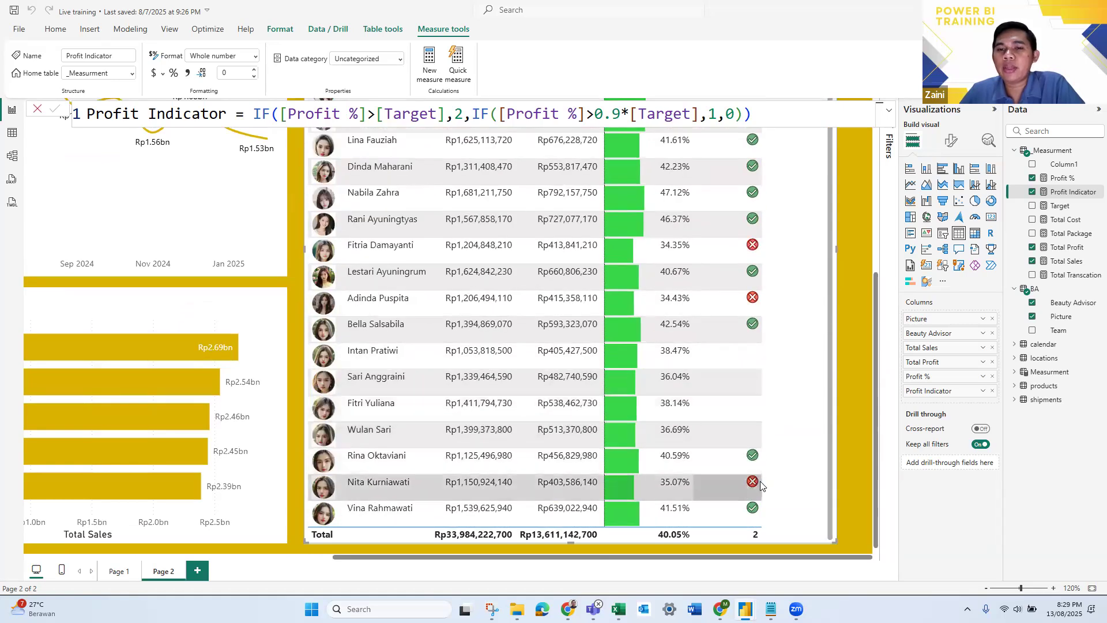
pyautogui.scroll(1, 762, 486)
pyautogui.scroll(10, 747, 367)
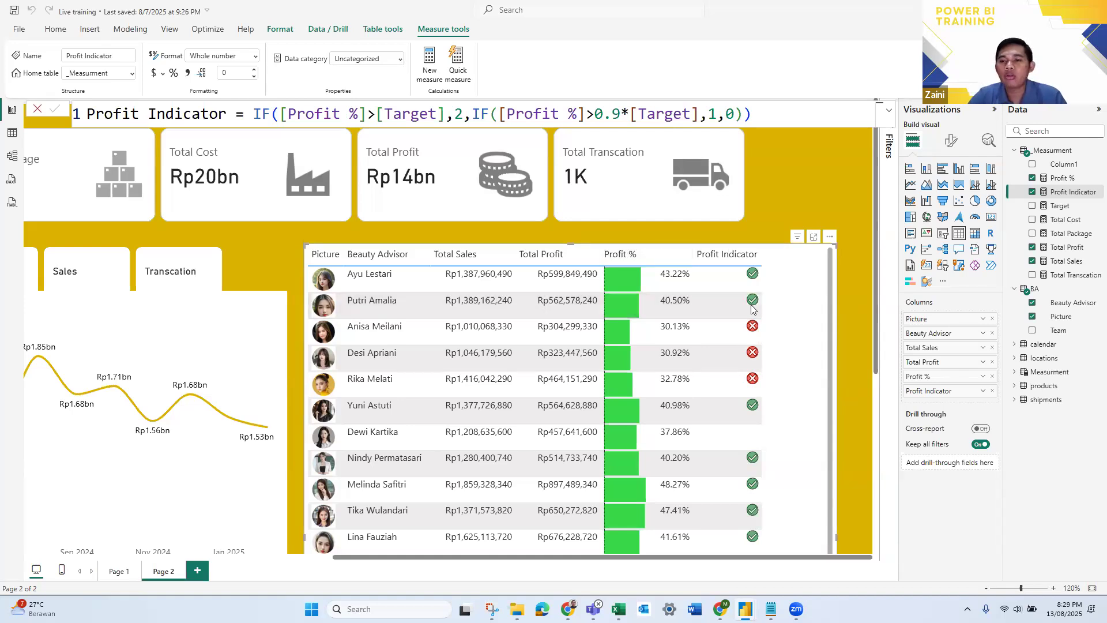
pyautogui.click(628, 305)
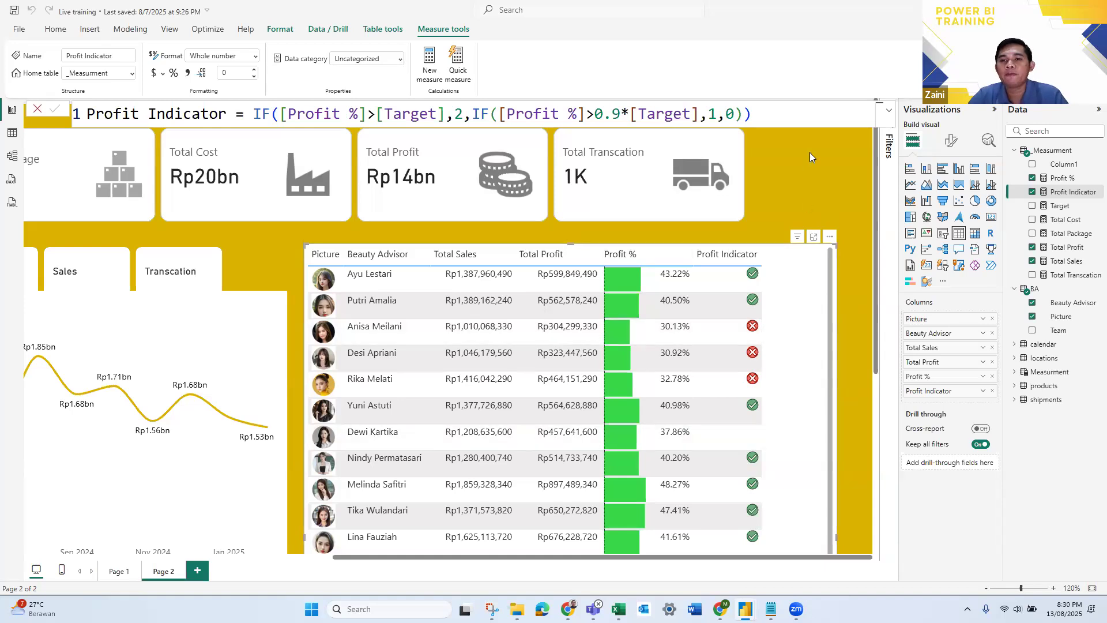
pyautogui.click(781, 292)
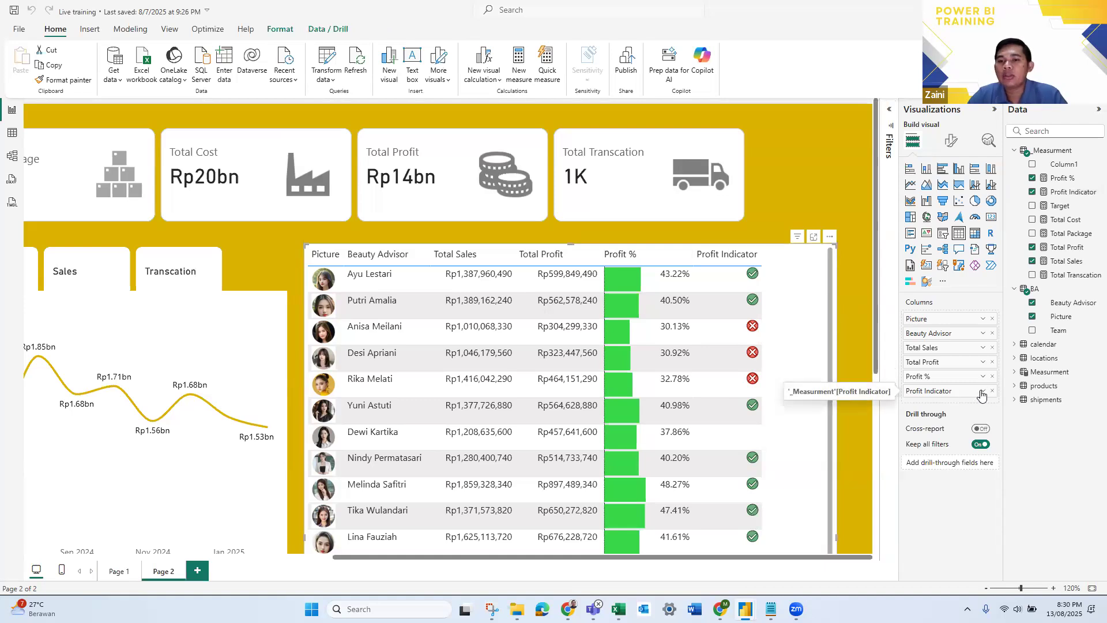
pyautogui.click(982, 392)
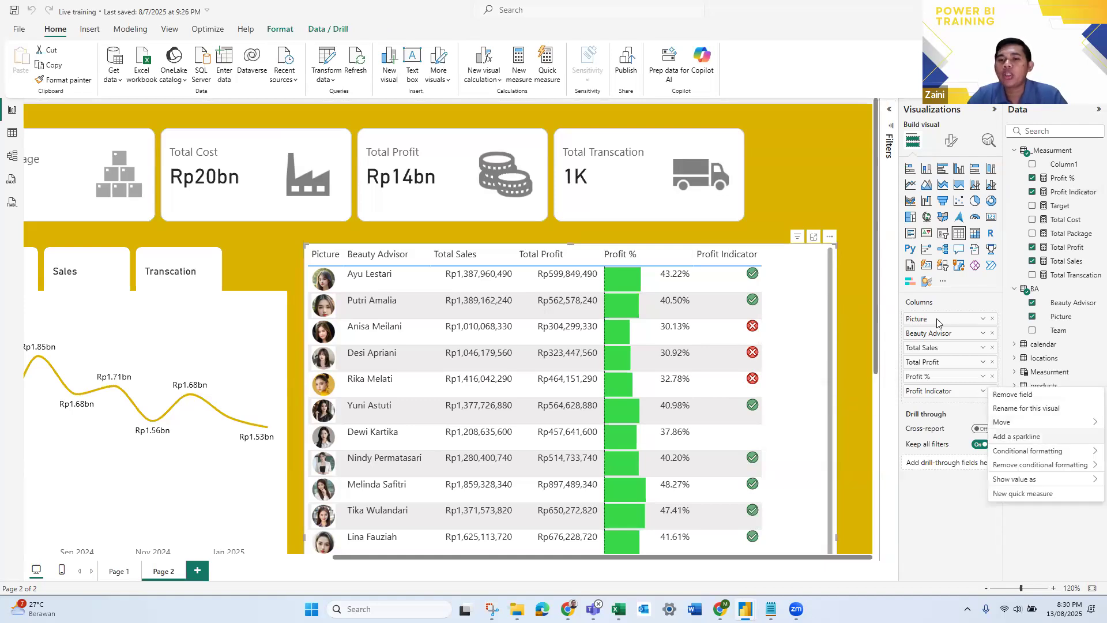
pyautogui.click(958, 299)
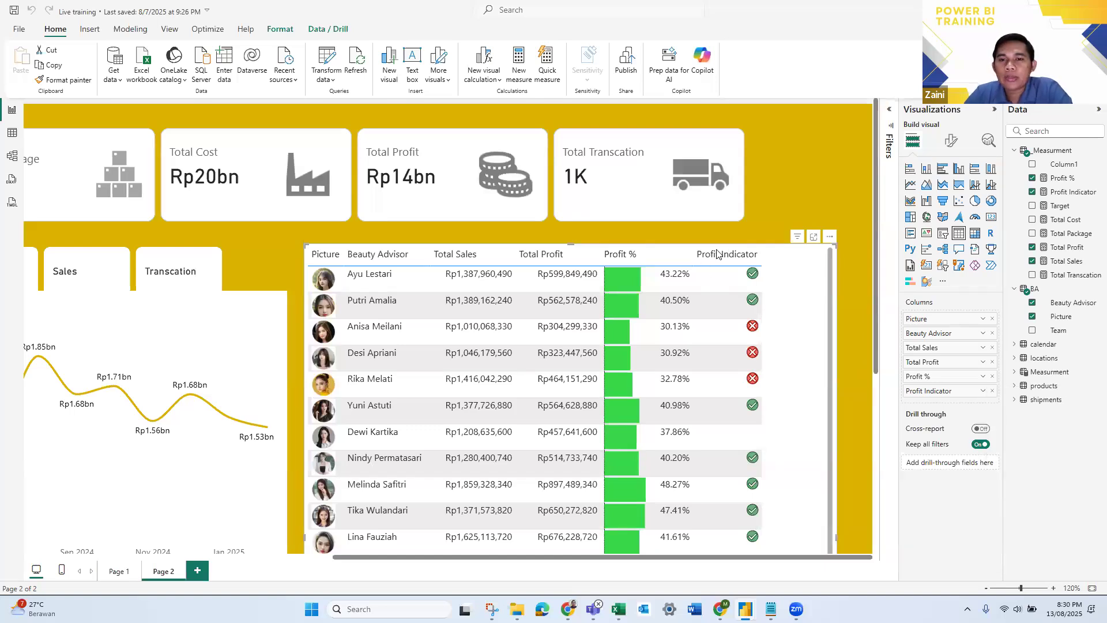
pyautogui.click(549, 340)
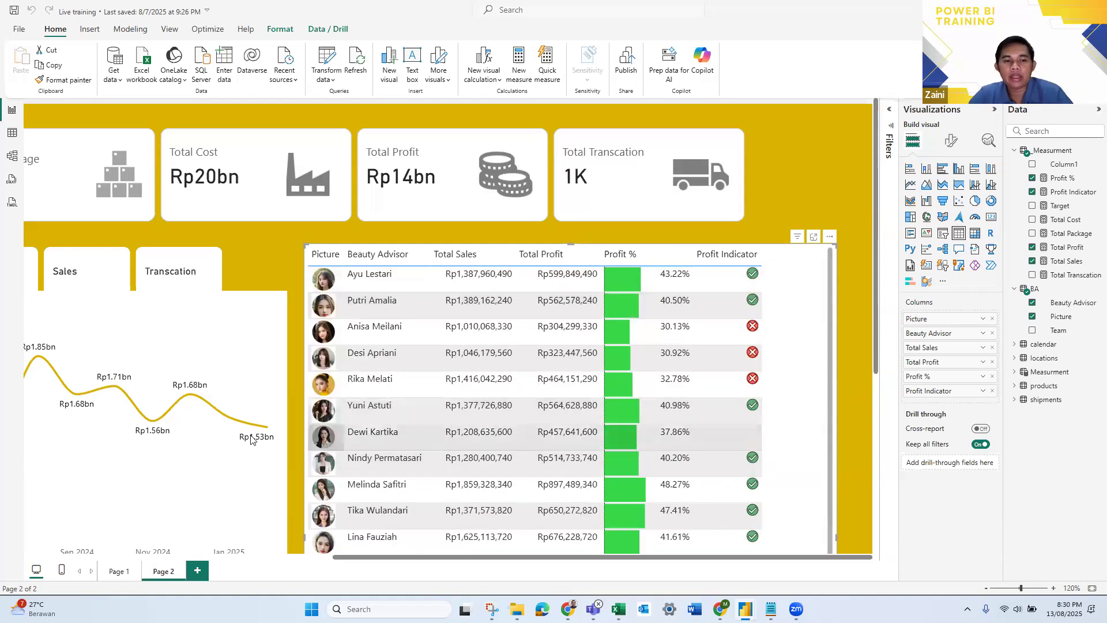
# - Cross-filter the page by December, January, October and November on the cost line chart, checking the Profit Indicator icons, and clear the selection
pyautogui.scroll(-2, 330, 418)
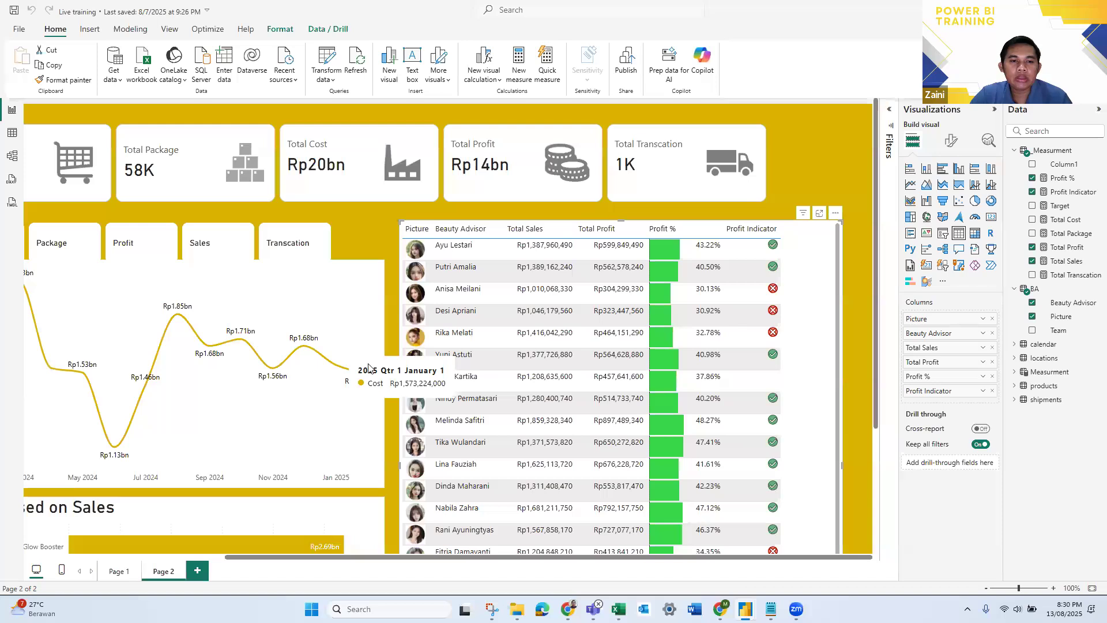
pyautogui.click(305, 349)
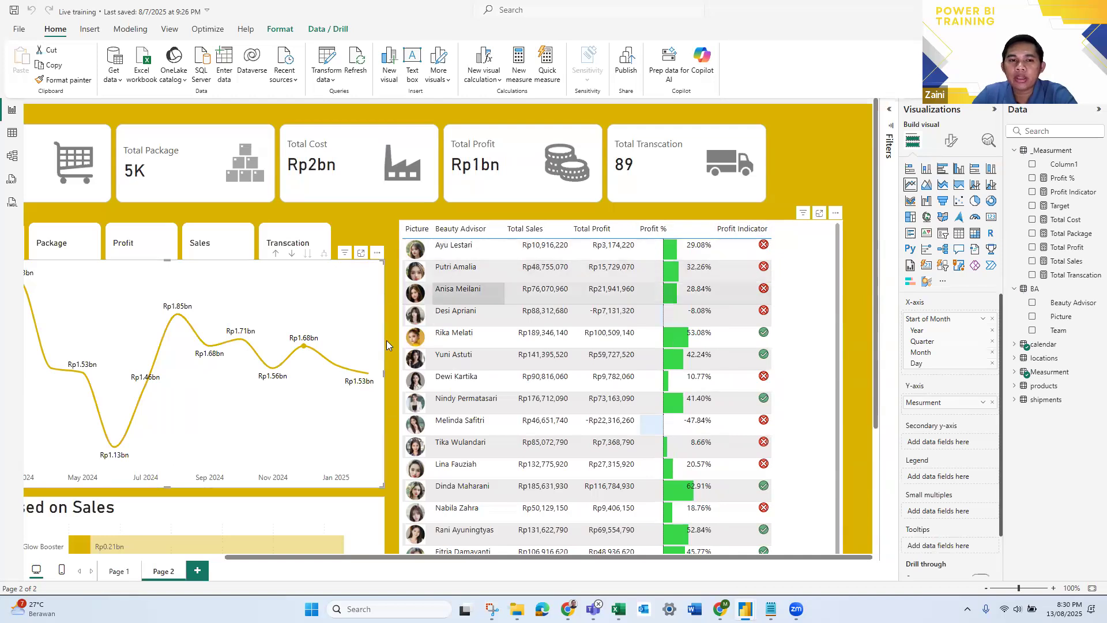
pyautogui.click(336, 365)
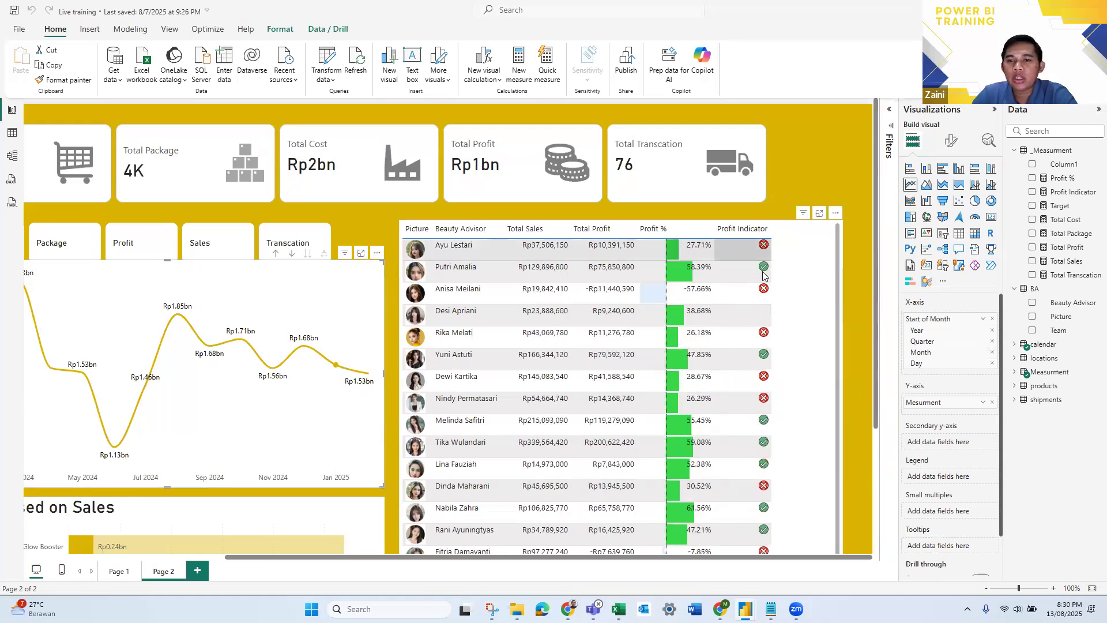
pyautogui.moveTo(304, 339); pyautogui.dragTo(306, 344)
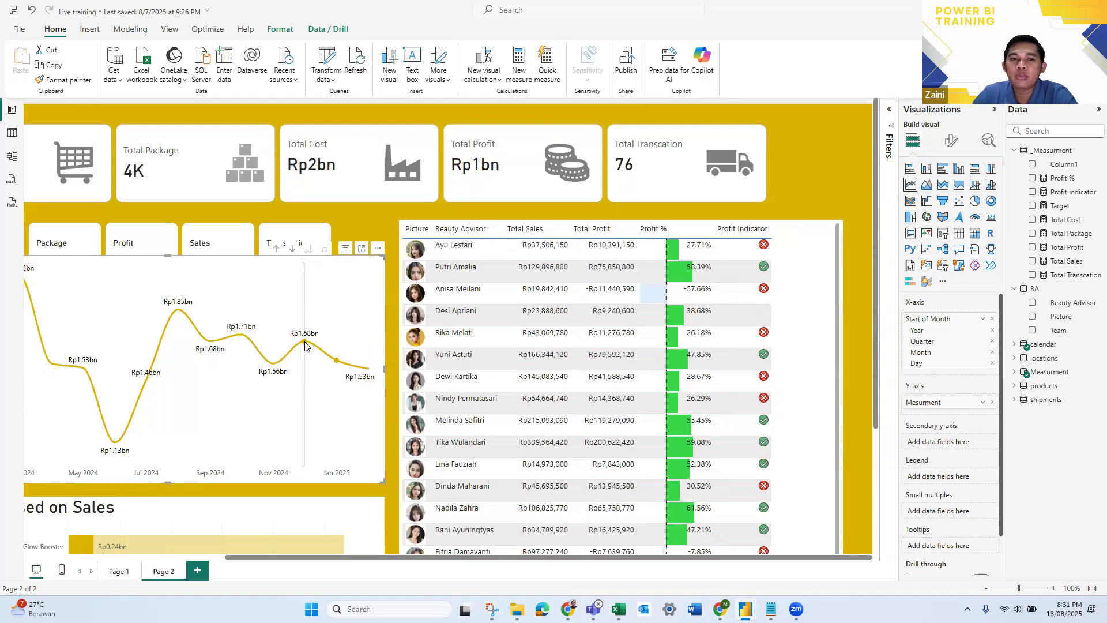
pyautogui.click(315, 395)
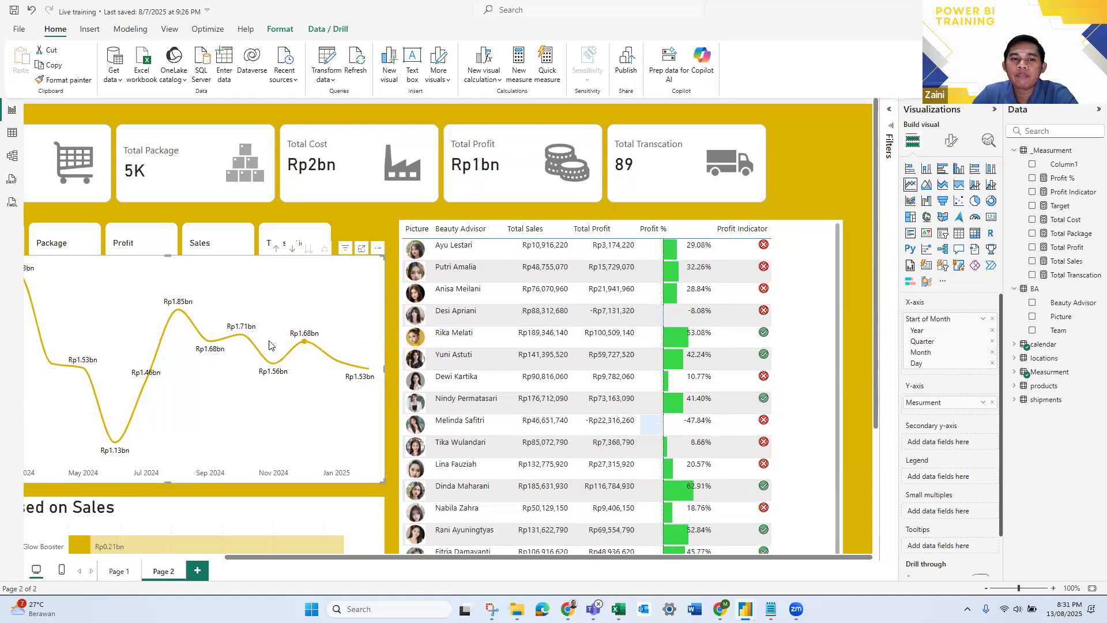
pyautogui.moveTo(242, 337)
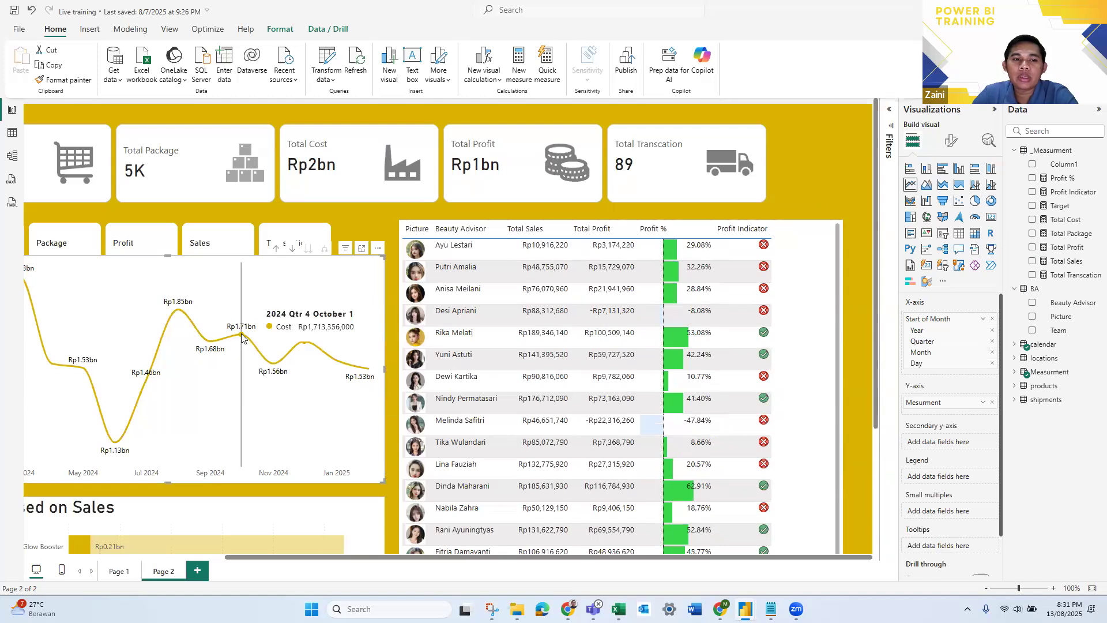
pyautogui.click(275, 362)
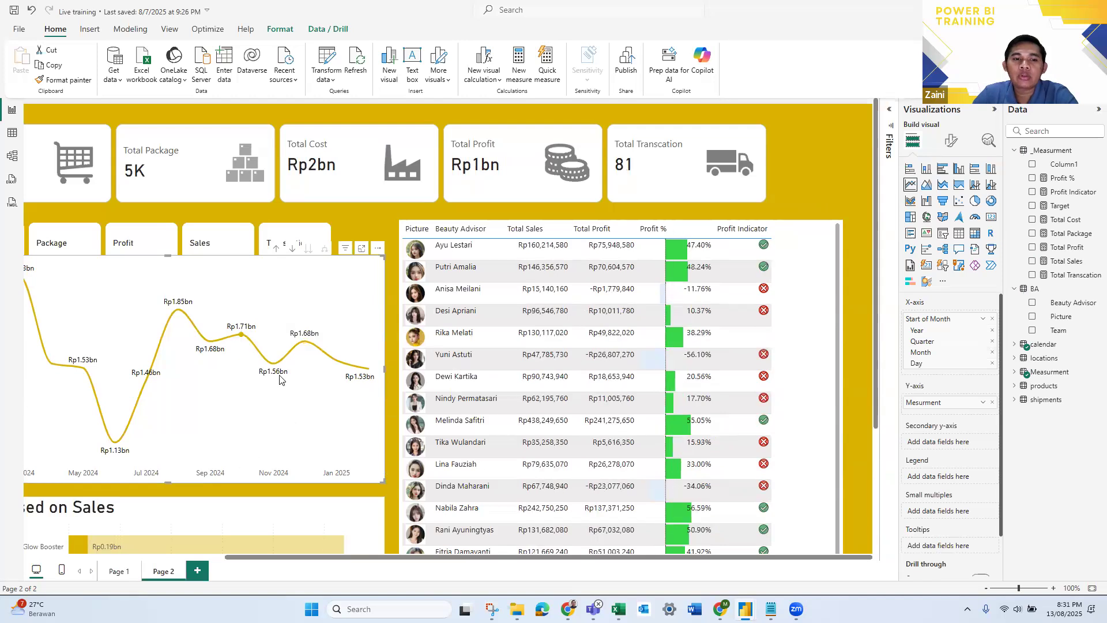
pyautogui.click(273, 363)
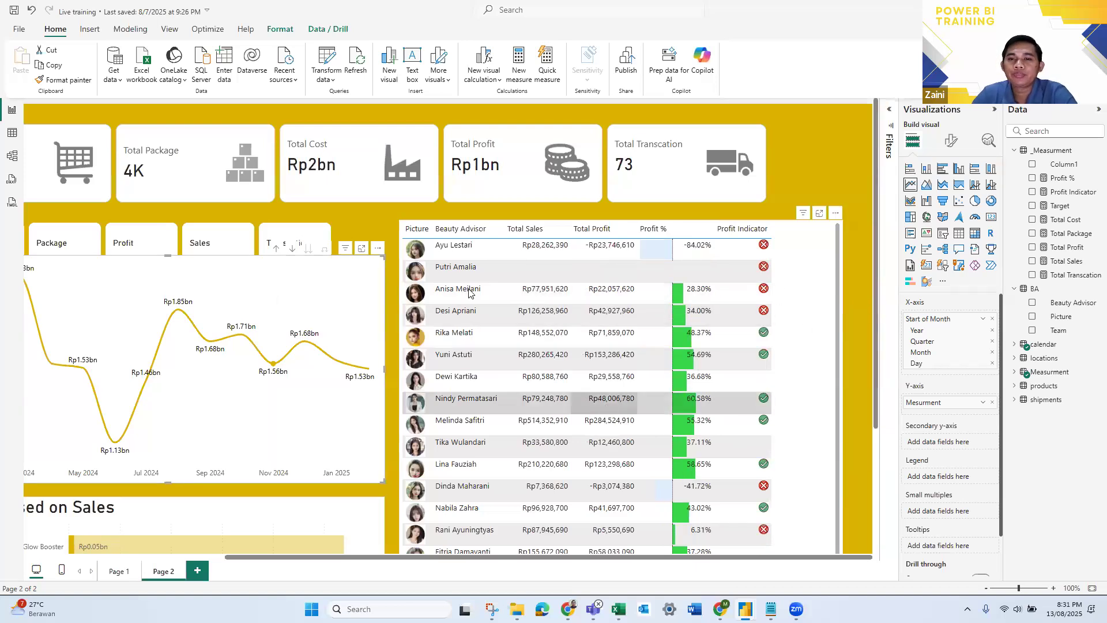
pyautogui.click(801, 283)
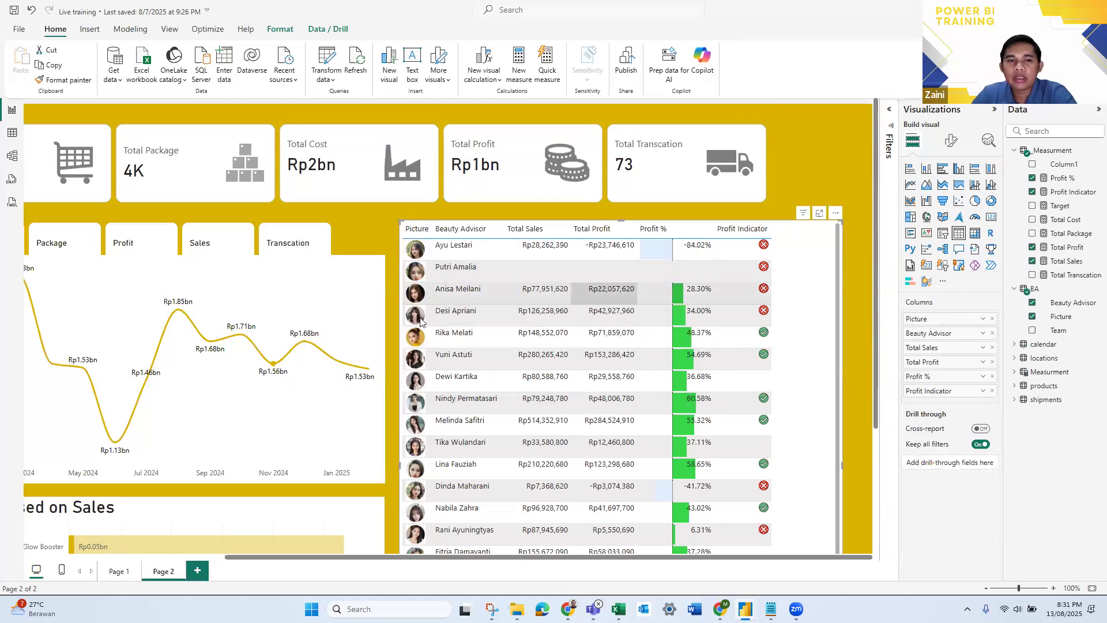
pyautogui.click(362, 349)
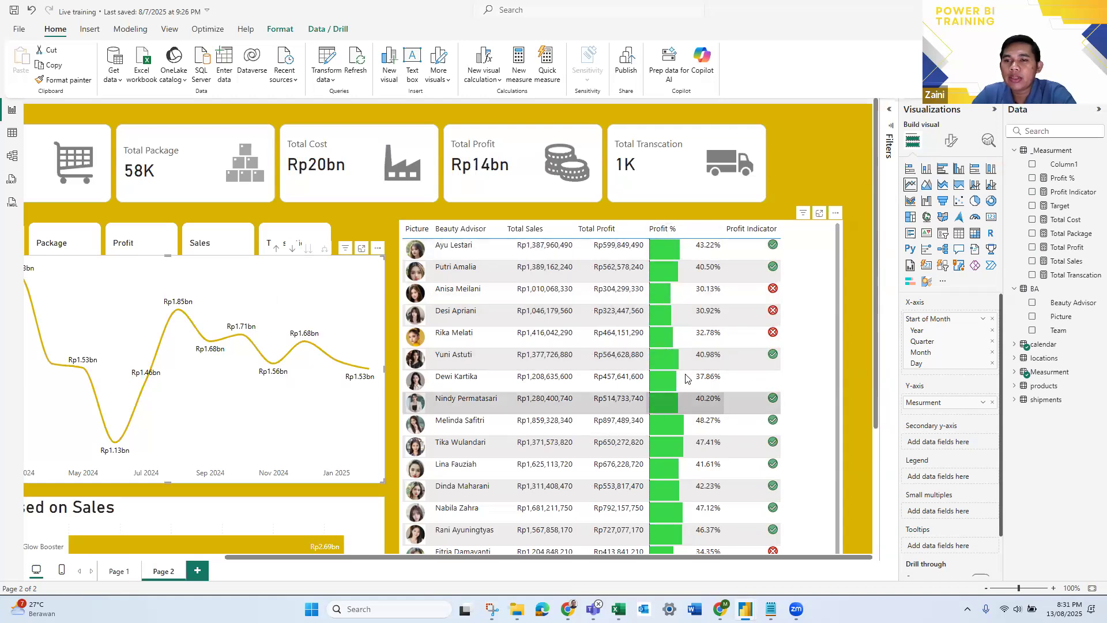
# - Sort the Beauty Advisor table by Profit % in descending order
pyautogui.click(684, 231)
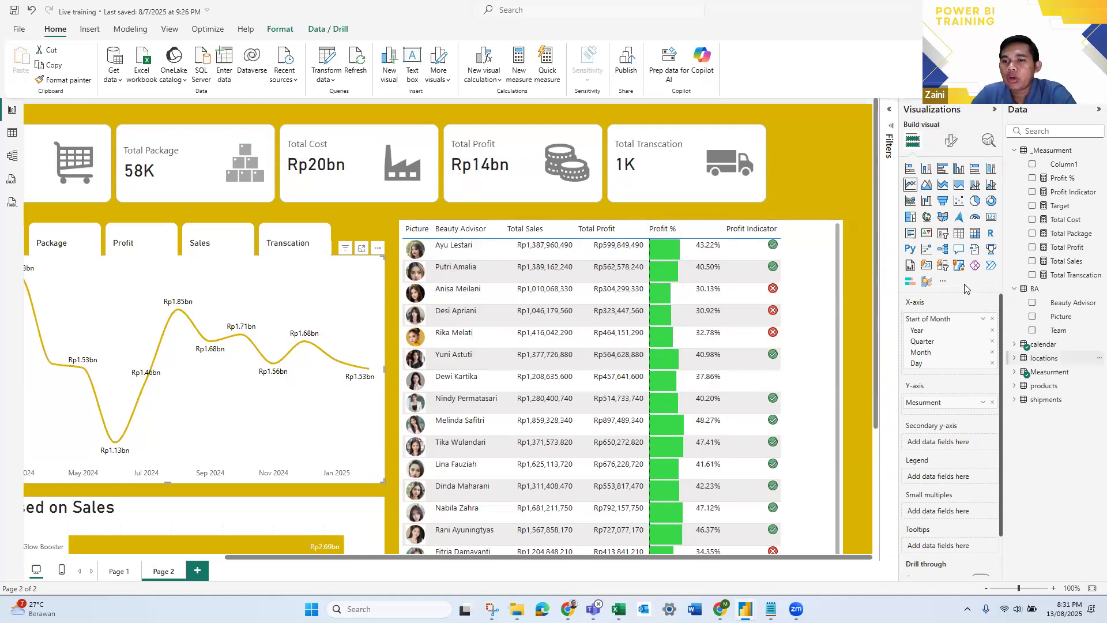
pyautogui.click(948, 140)
pyautogui.click(912, 141)
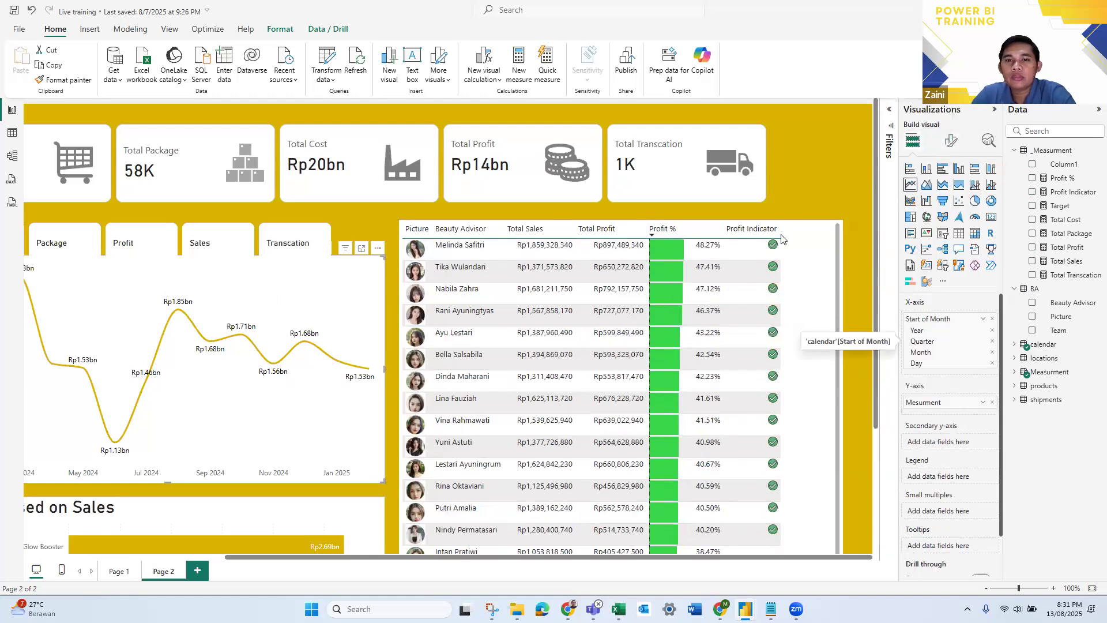
# - Set the axis color of the Profit % data bars in the Beauty Advisor table to white
pyautogui.click(821, 262)
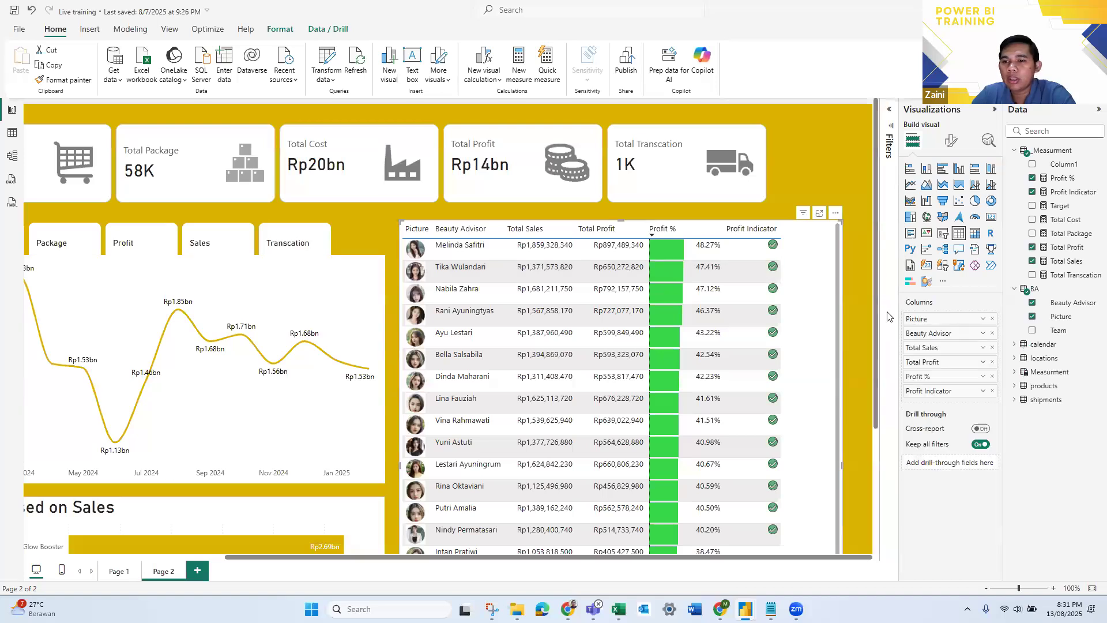
pyautogui.click(982, 376)
pyautogui.moveTo(1019, 437)
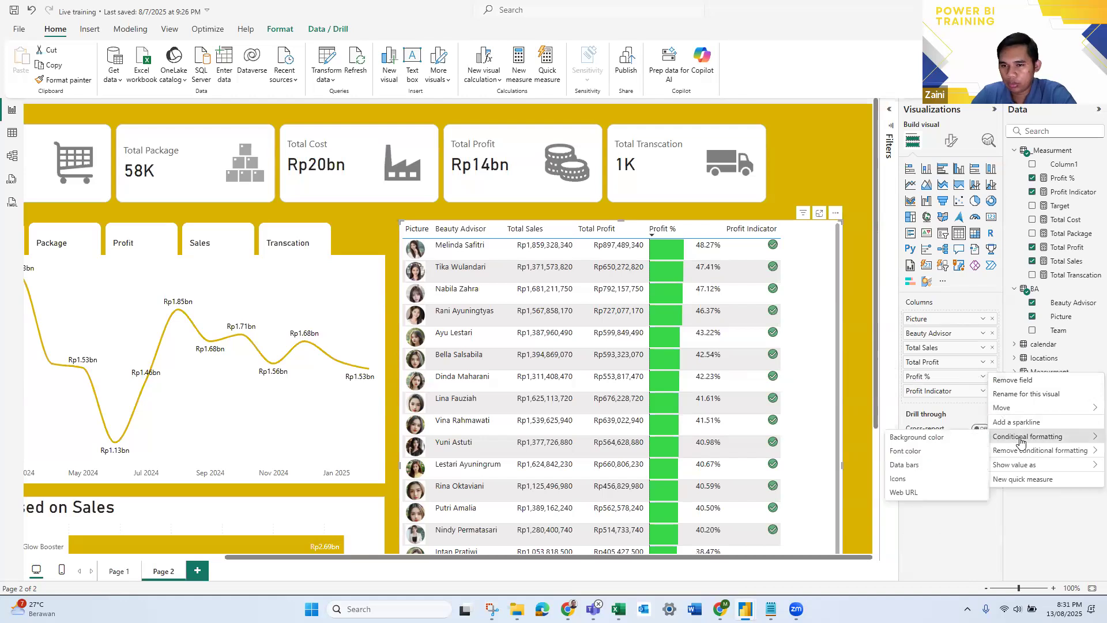
pyautogui.click(915, 466)
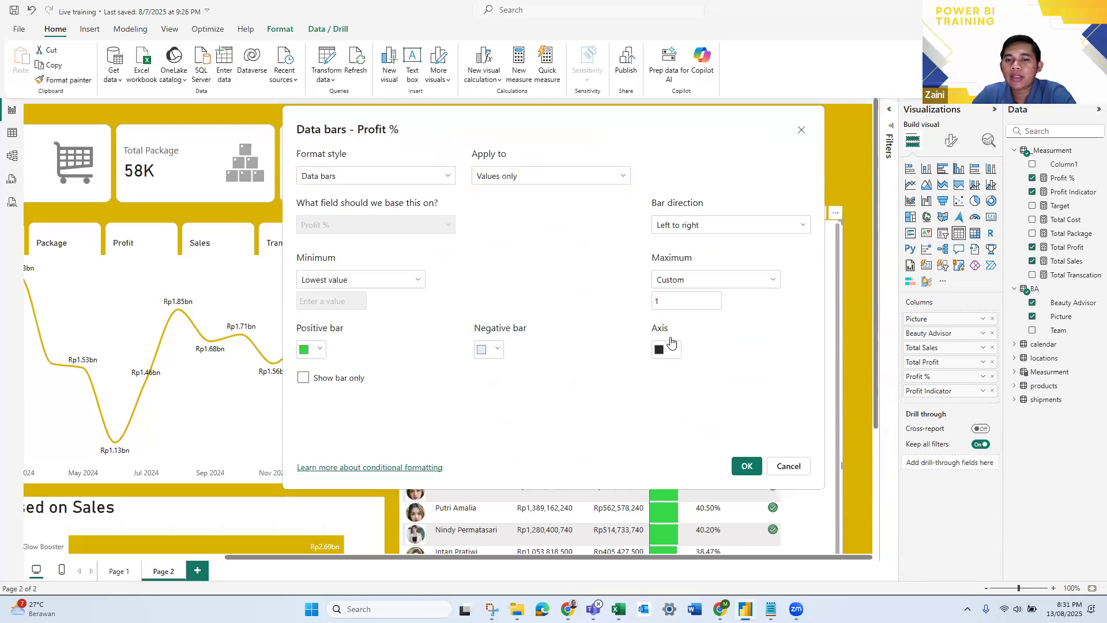
pyautogui.moveTo(605, 128); pyautogui.dragTo(343, 118)
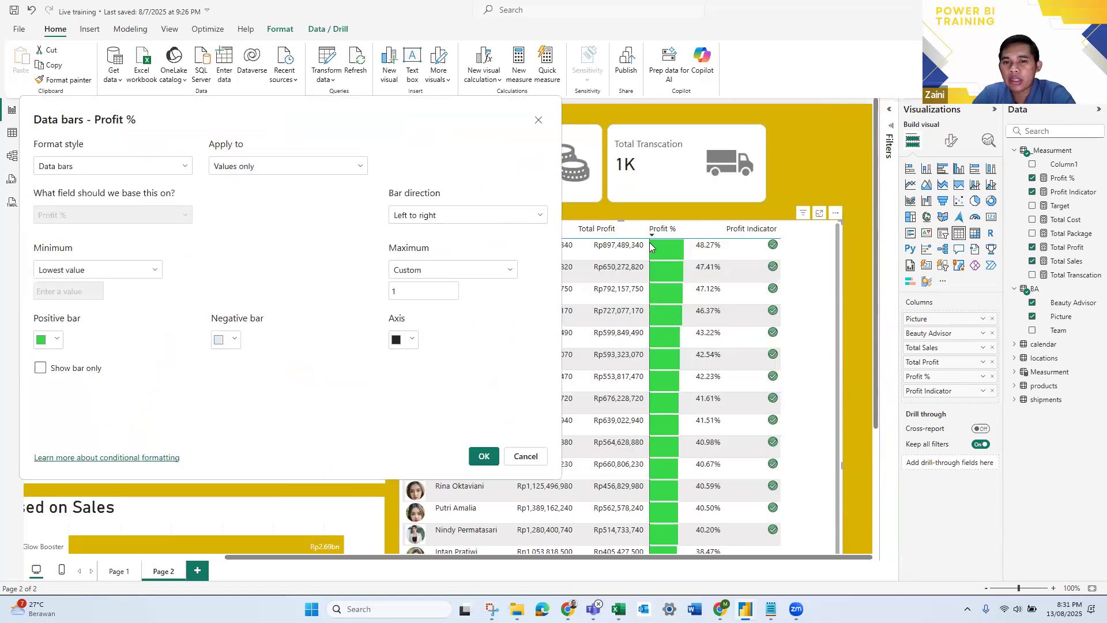
pyautogui.click(410, 339)
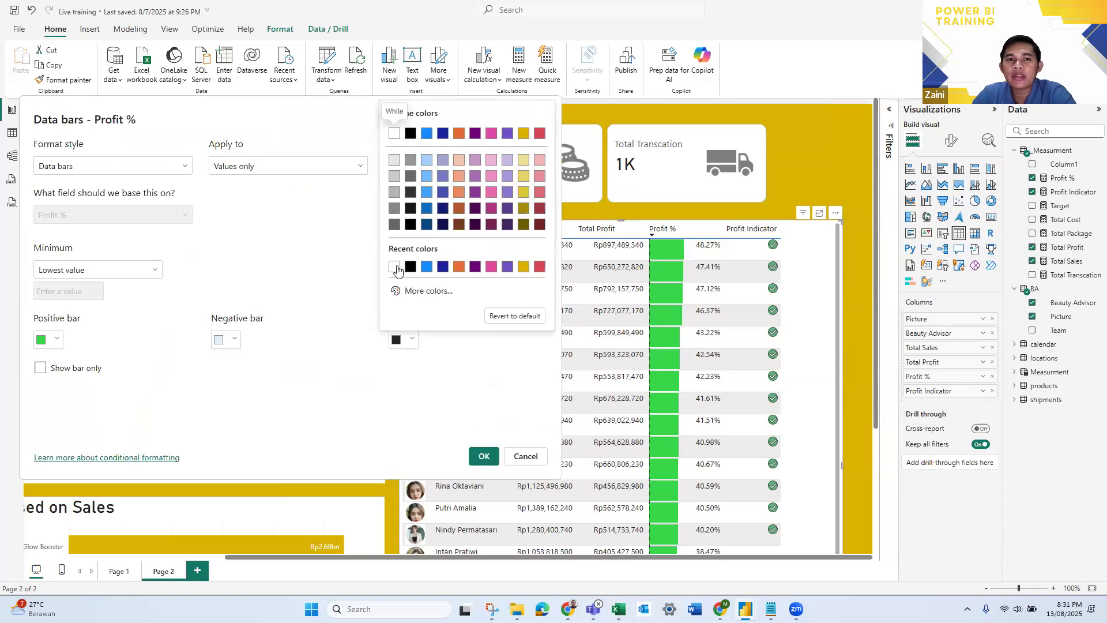
pyautogui.click(470, 336)
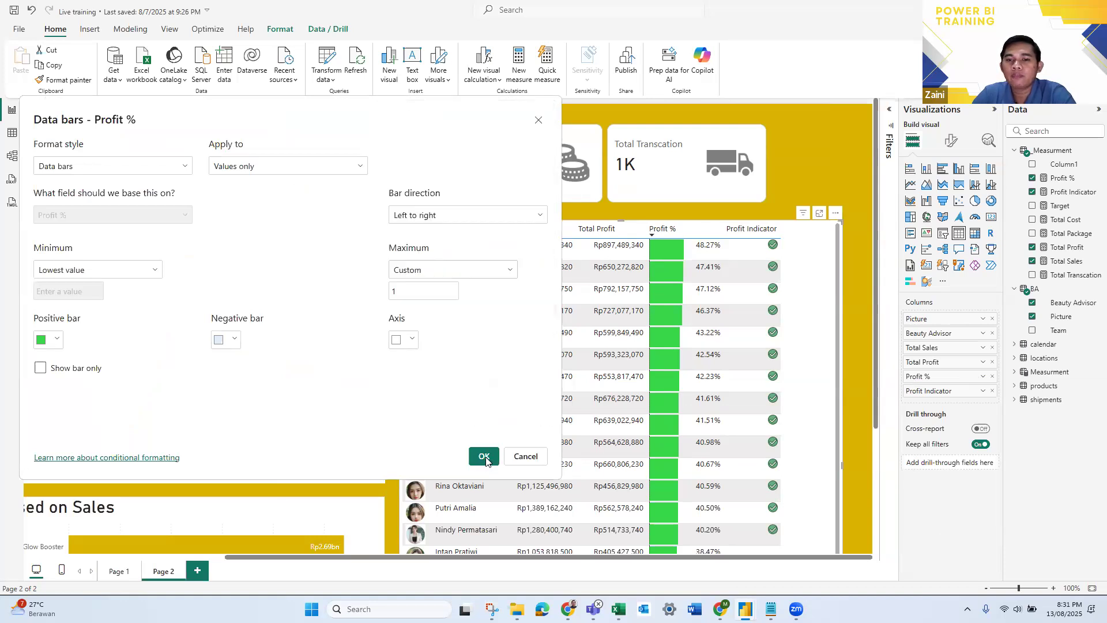
pyautogui.click(483, 456)
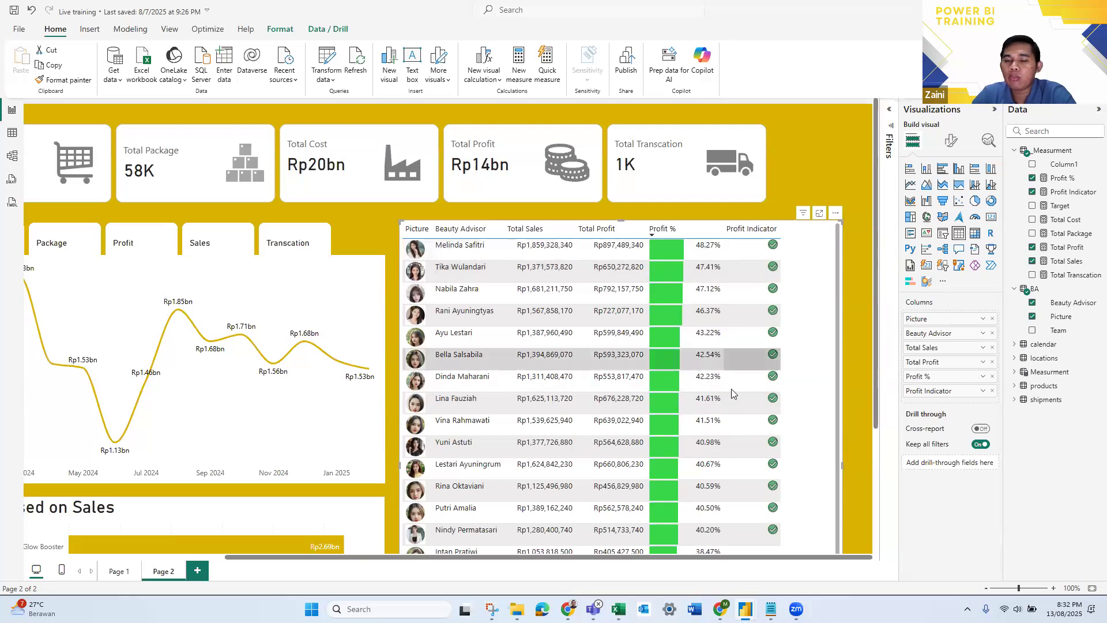
# - Apply the None style preset to the Beauty Advisor table
pyautogui.click(949, 145)
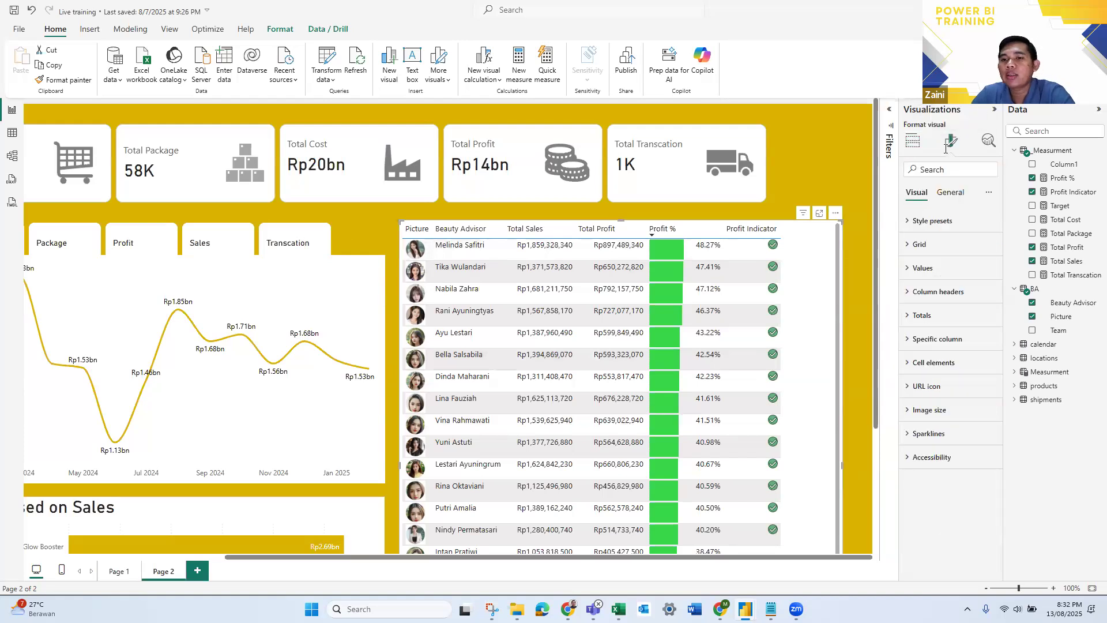
pyautogui.click(921, 222)
pyautogui.click(934, 259)
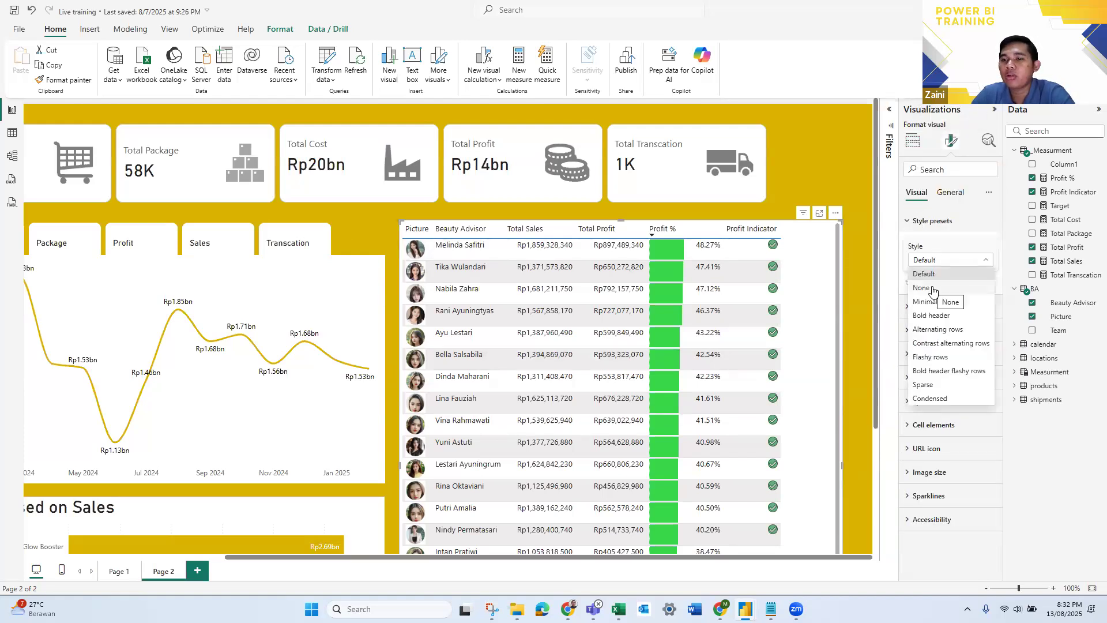
pyautogui.click(932, 288)
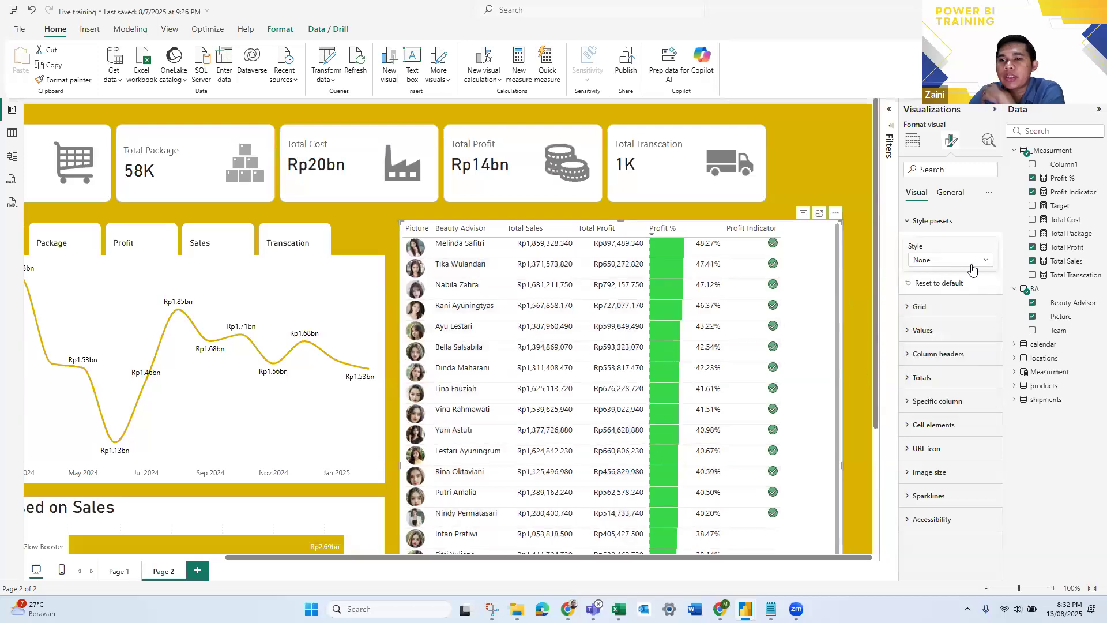
# - Try the Bold header, Alternating rows and Contrast alternating rows style presets on the table, and return it to None
pyautogui.click(950, 259)
pyautogui.click(950, 321)
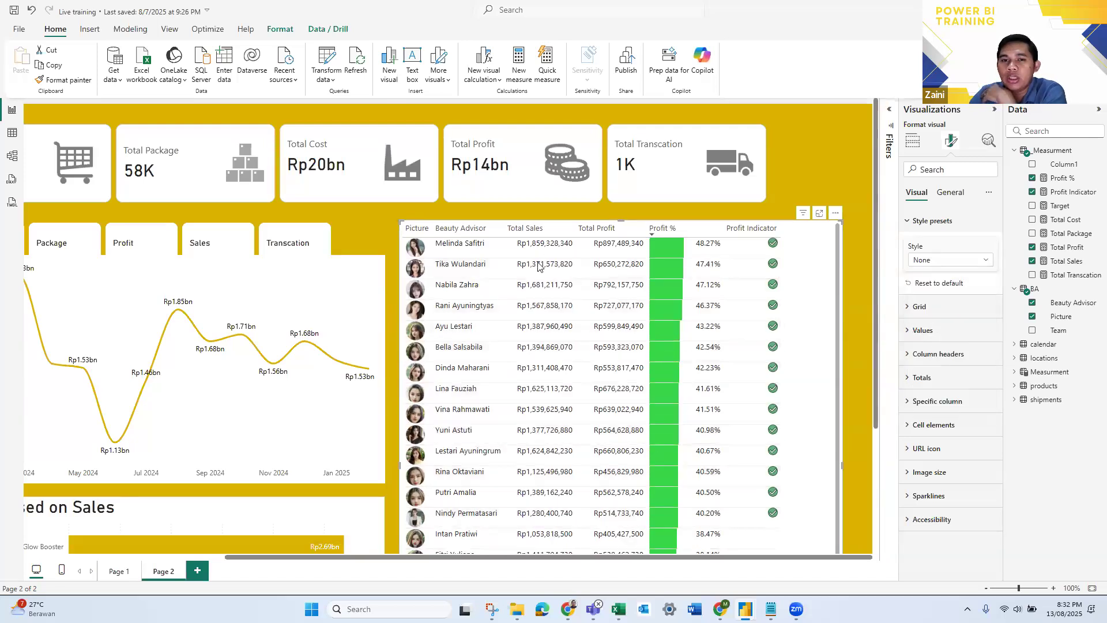
pyautogui.click(952, 261)
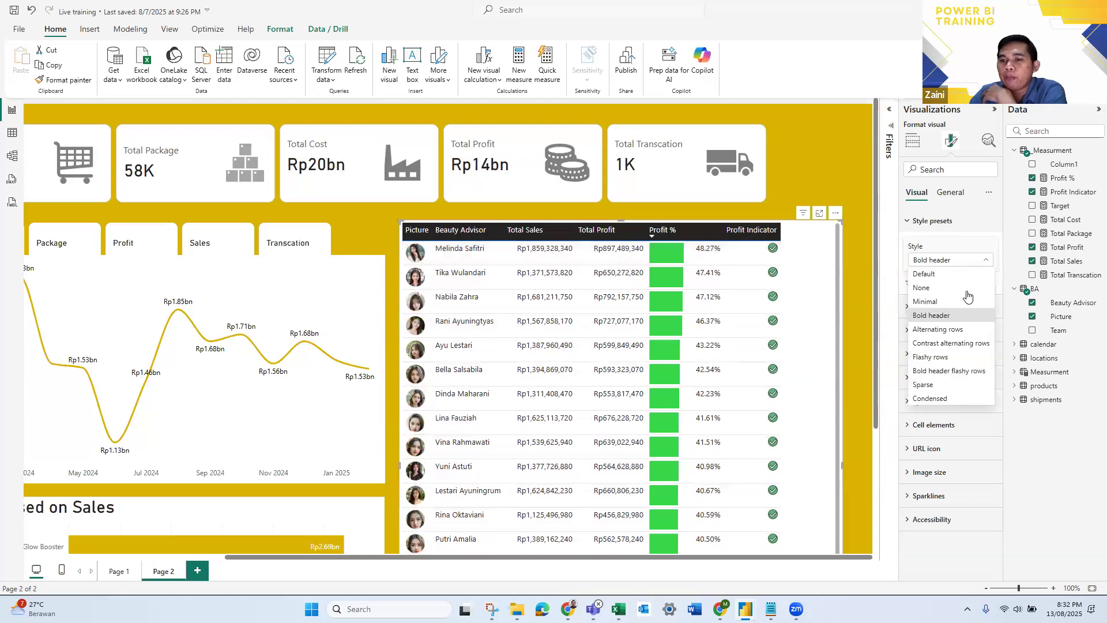
pyautogui.click(965, 332)
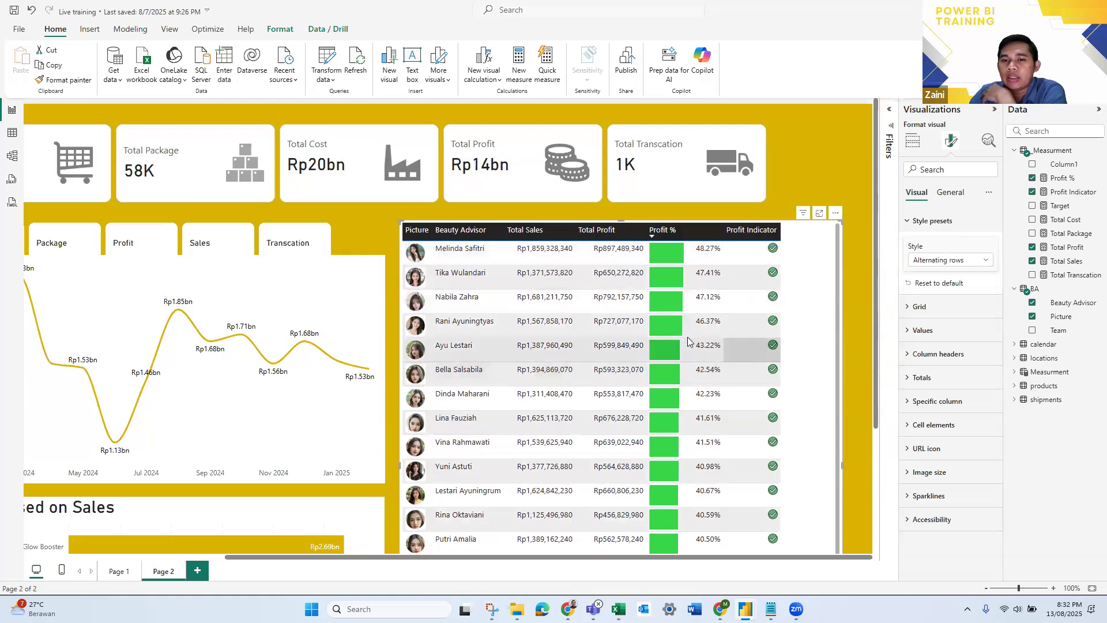
pyautogui.click(966, 265)
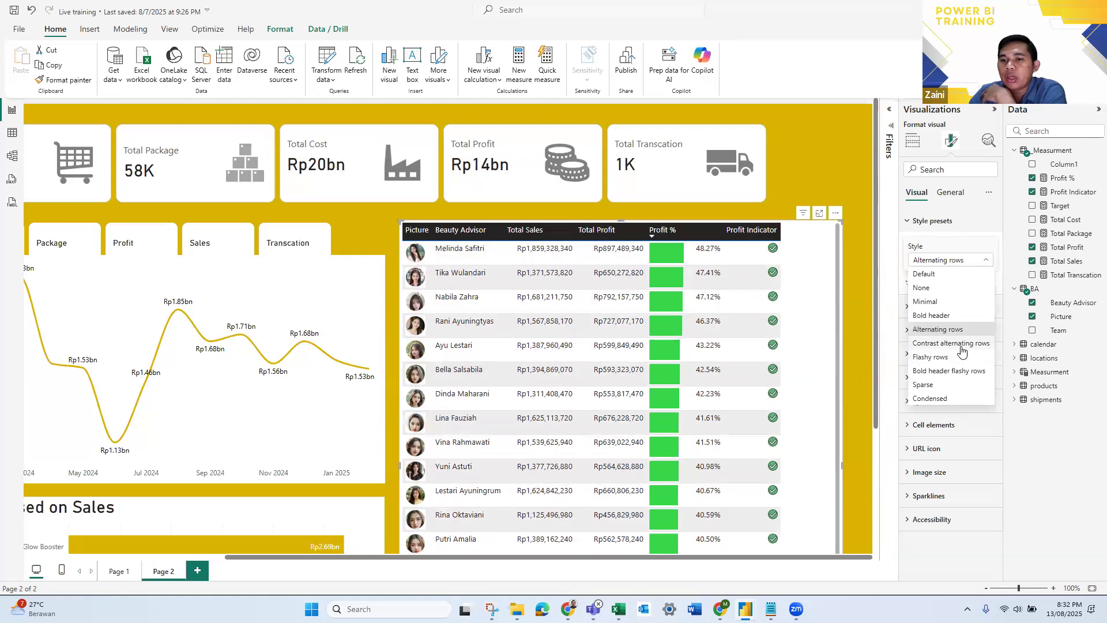
pyautogui.click(961, 343)
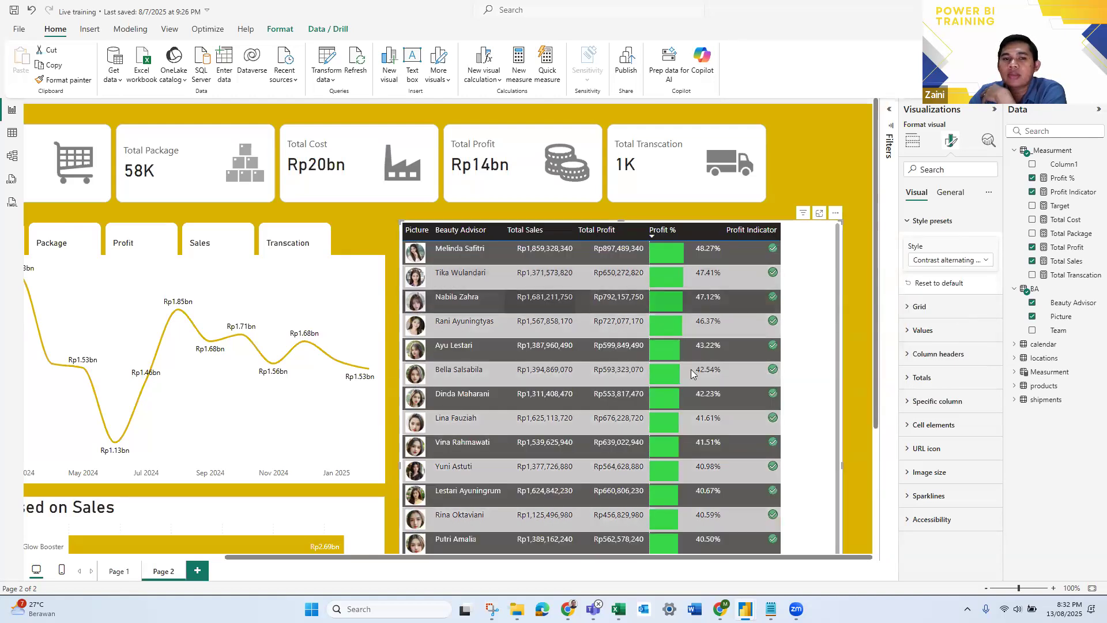
pyautogui.click(961, 262)
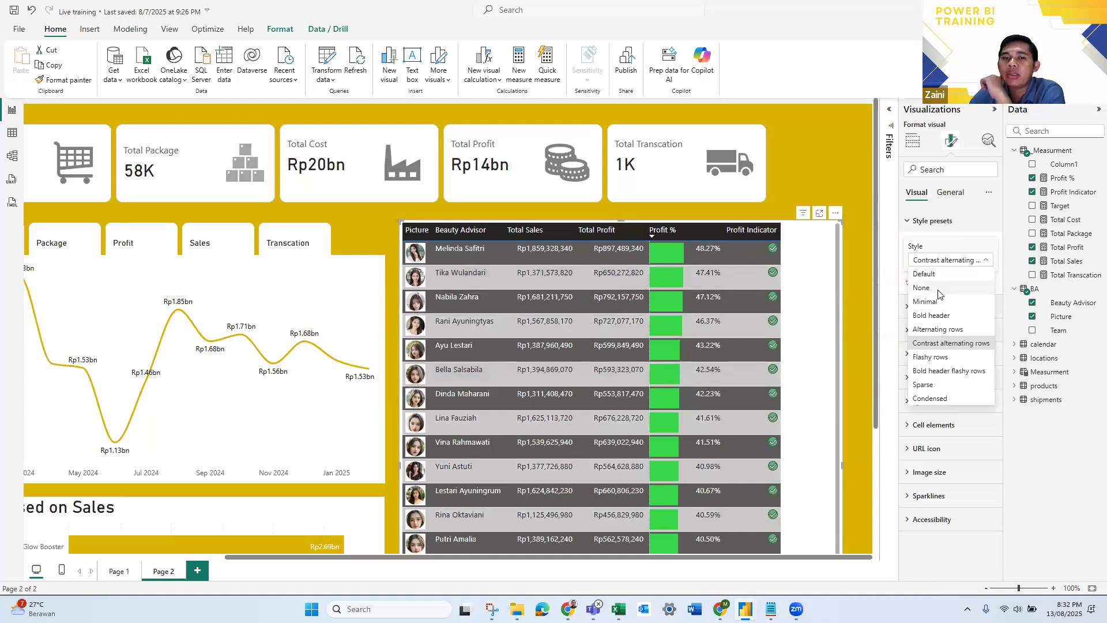
pyautogui.click(937, 289)
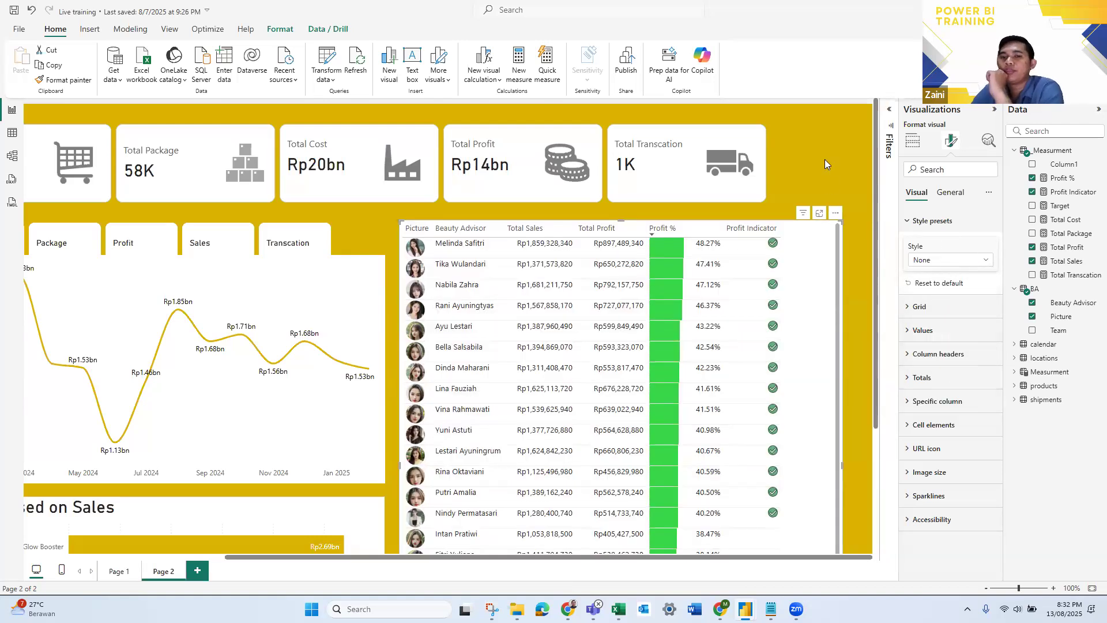
pyautogui.click(823, 158)
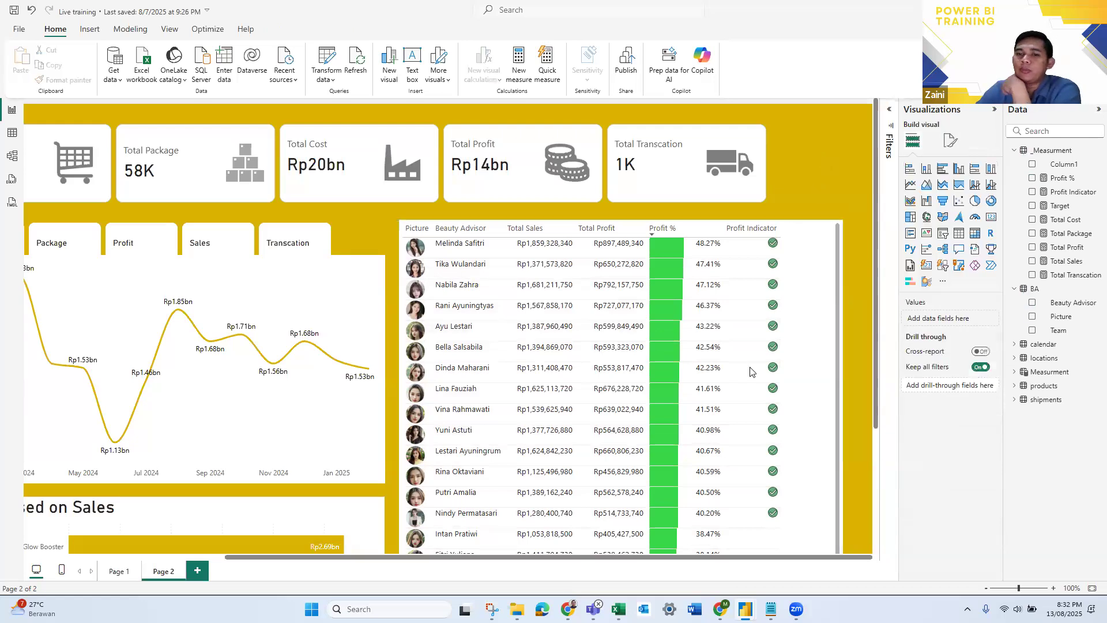
# - Sort the table by Profit % ascending and then by Beauty Advisor in ascending order, and look through its rows
pyautogui.click(662, 228)
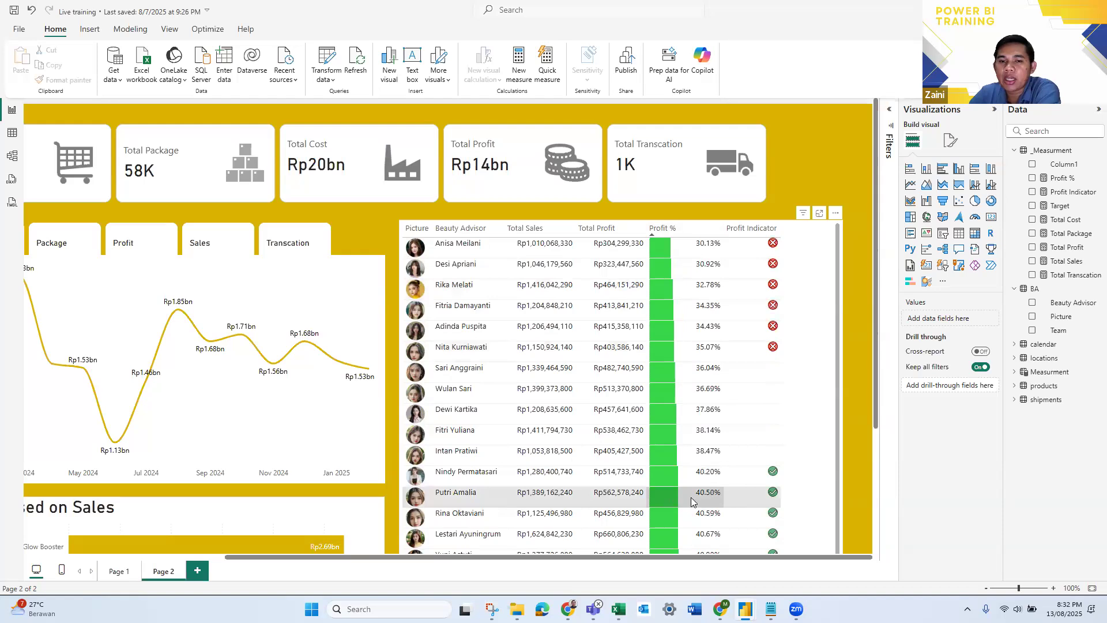
pyautogui.click(460, 230)
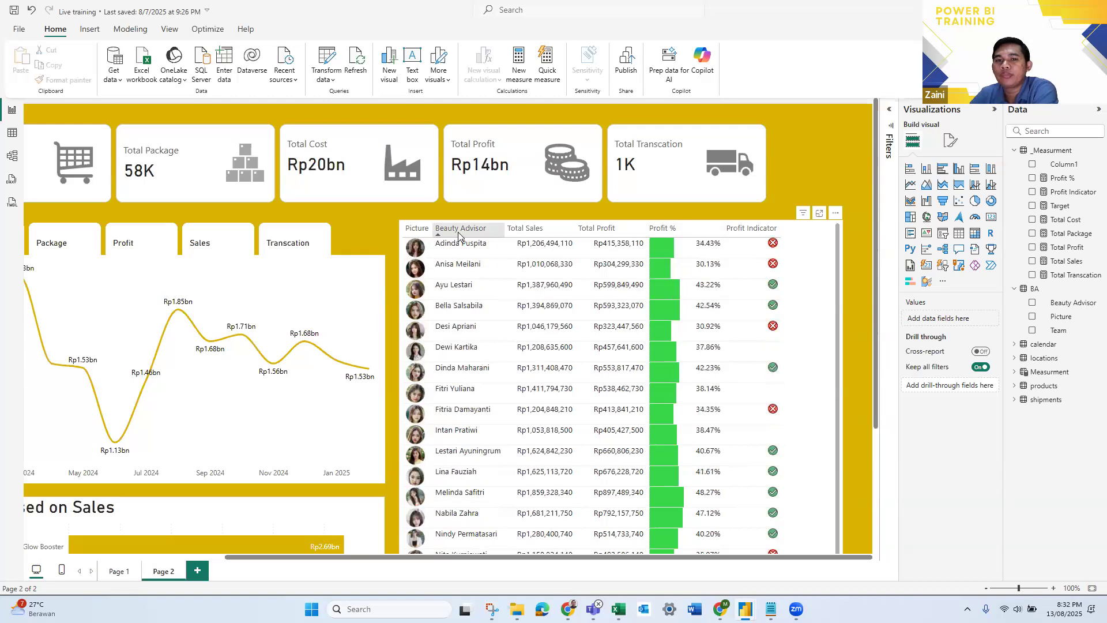
pyautogui.scroll(-2, 505, 300)
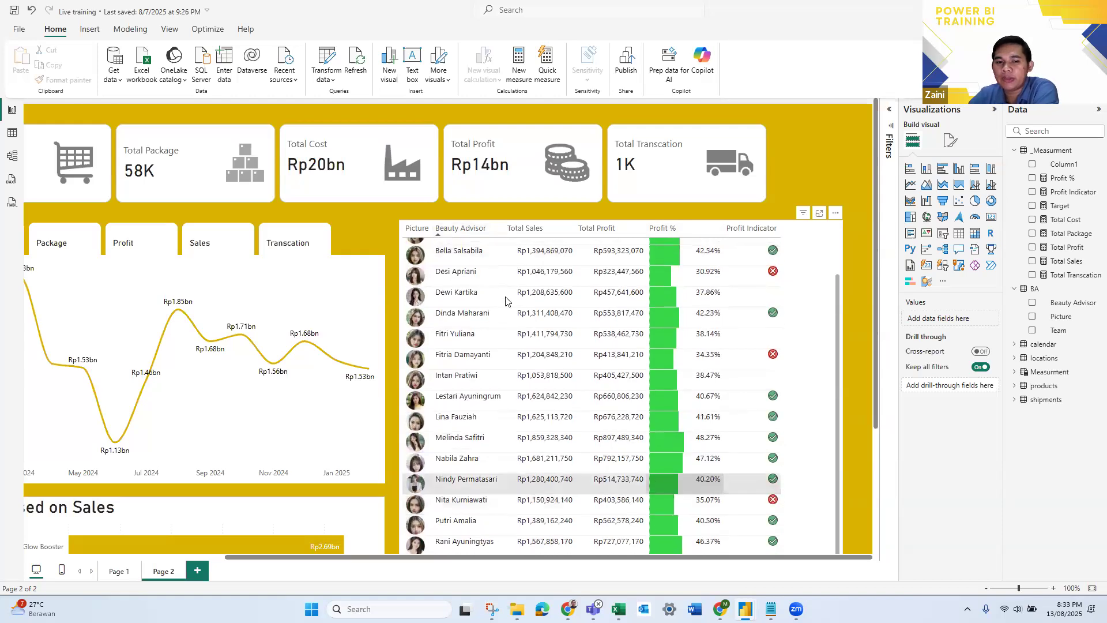
pyautogui.scroll(2, 505, 300)
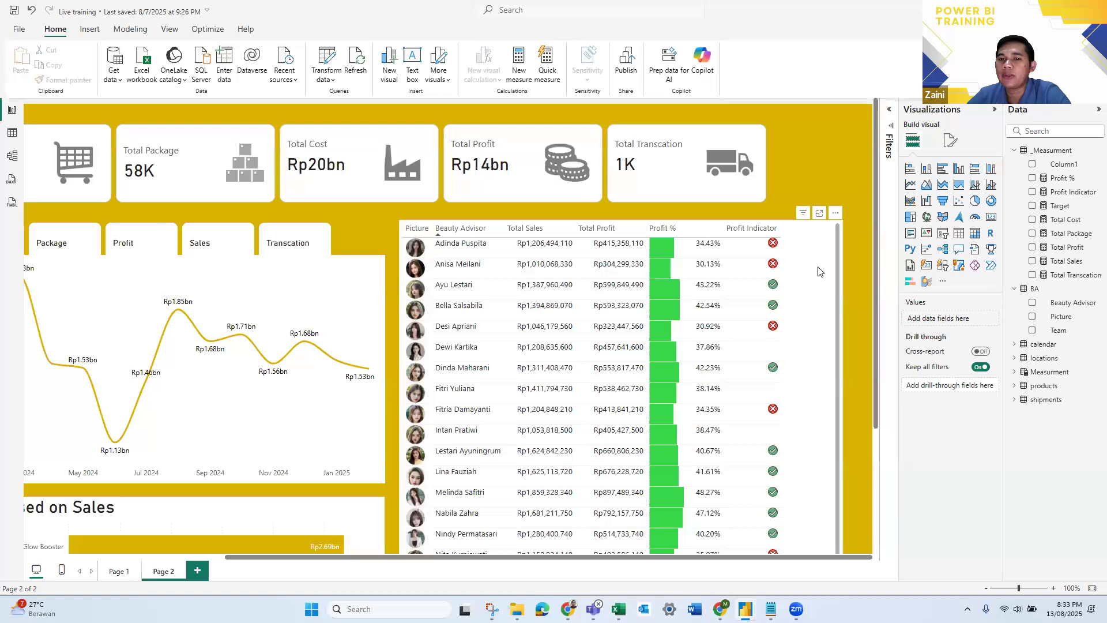
# - Rename the Profit Indicator column in this table as the horizontal traffic light emoji, found by searching the emojis for "traffic"
pyautogui.click(823, 317)
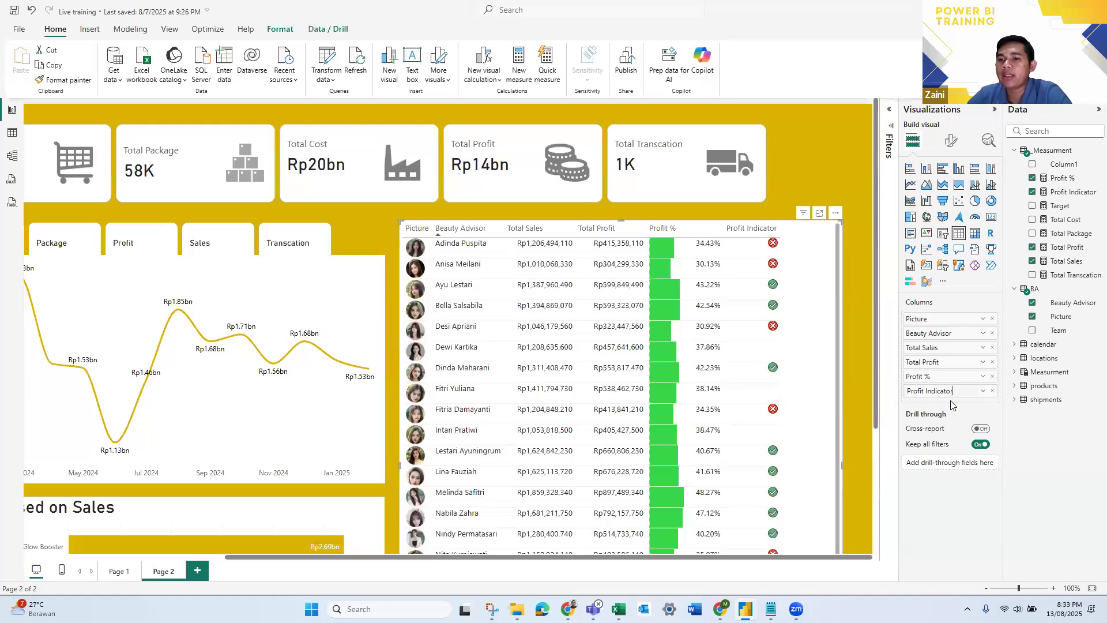
pyautogui.doubleClick(952, 391)
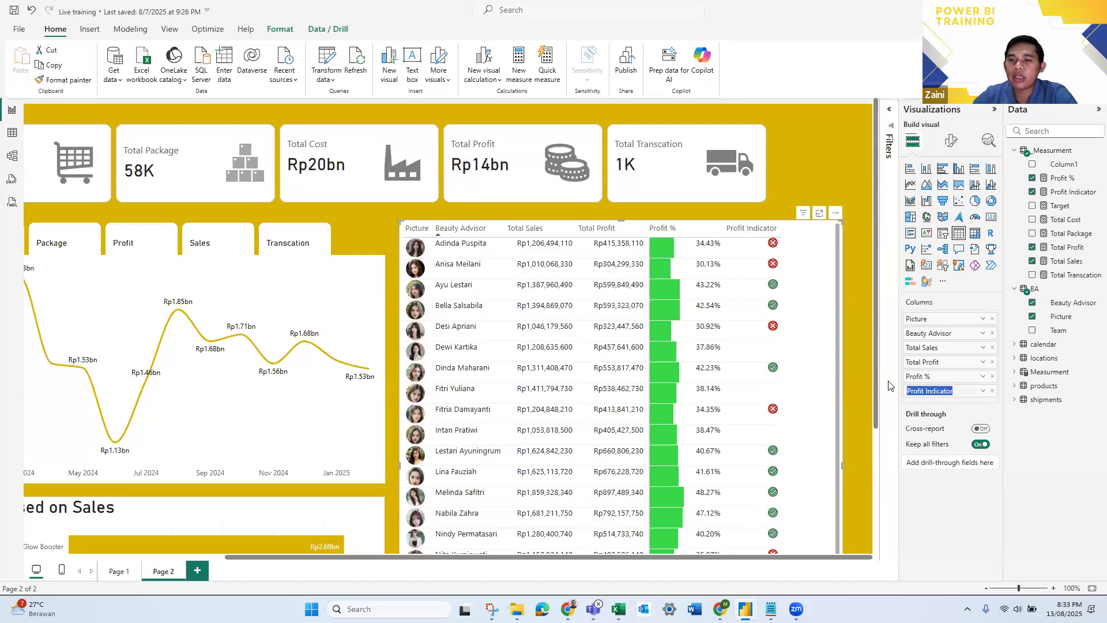
pyautogui.press('BackSpace')
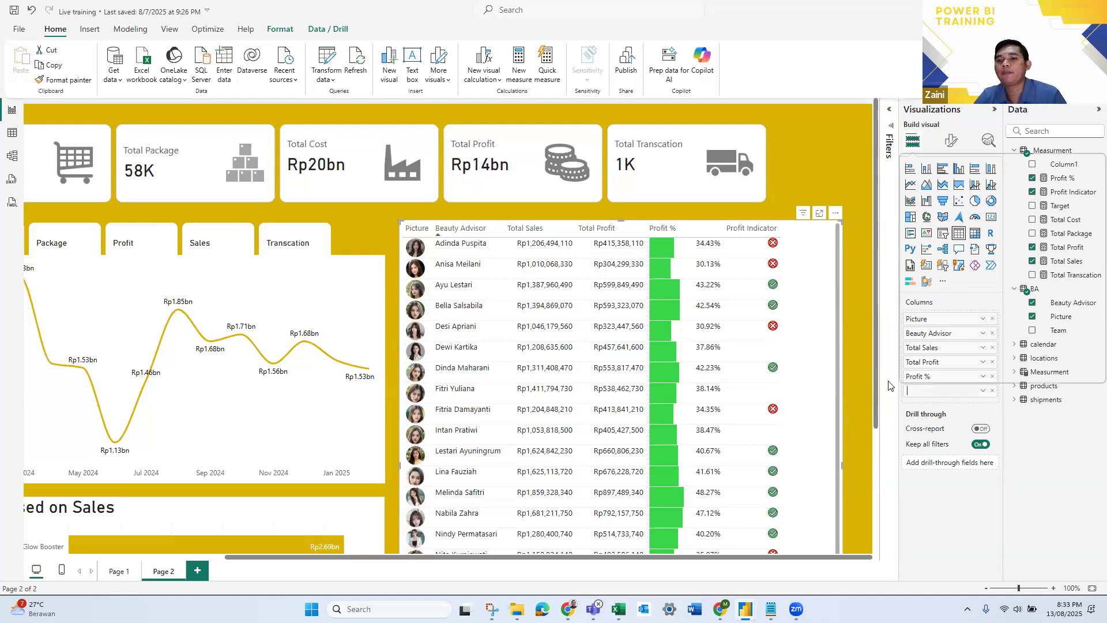
pyautogui.press('super+period')
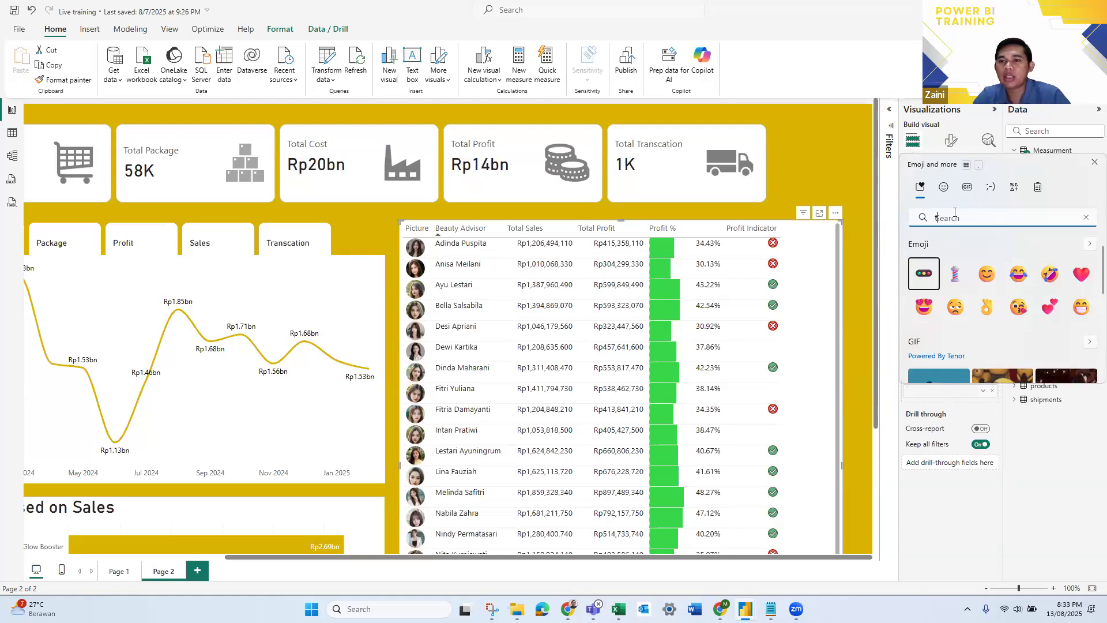
pyautogui.write('traf')
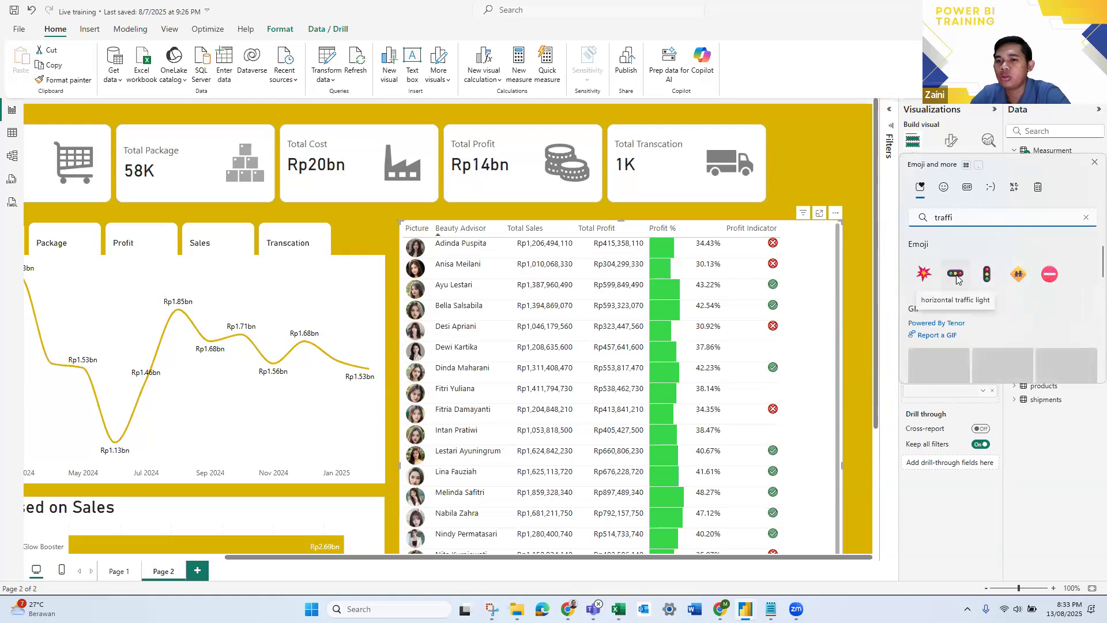
pyautogui.write('fic')
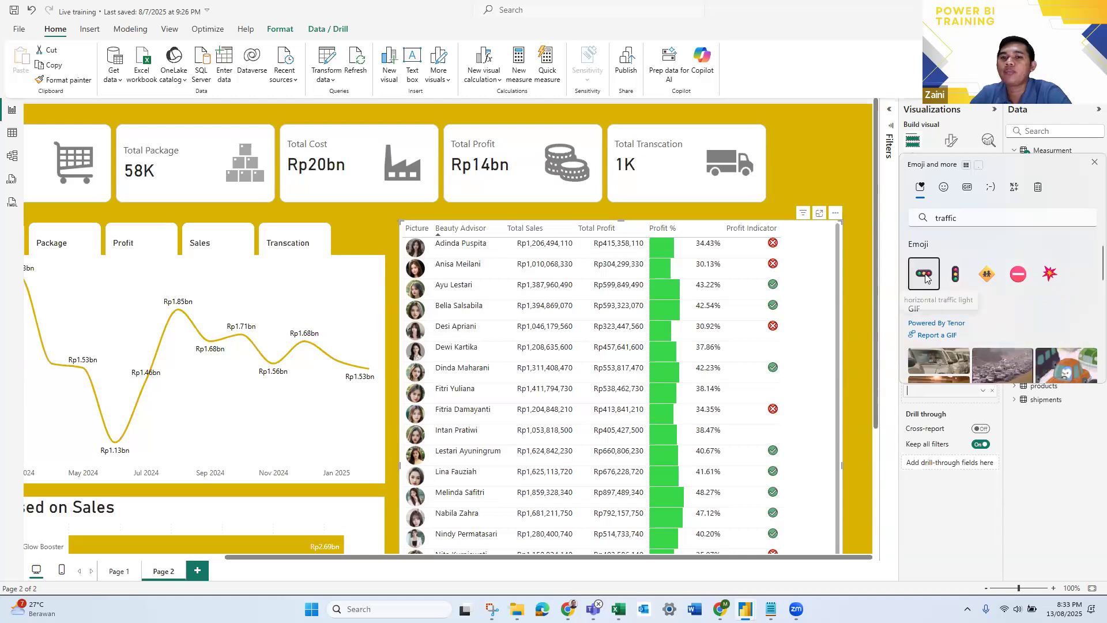
pyautogui.click(925, 277)
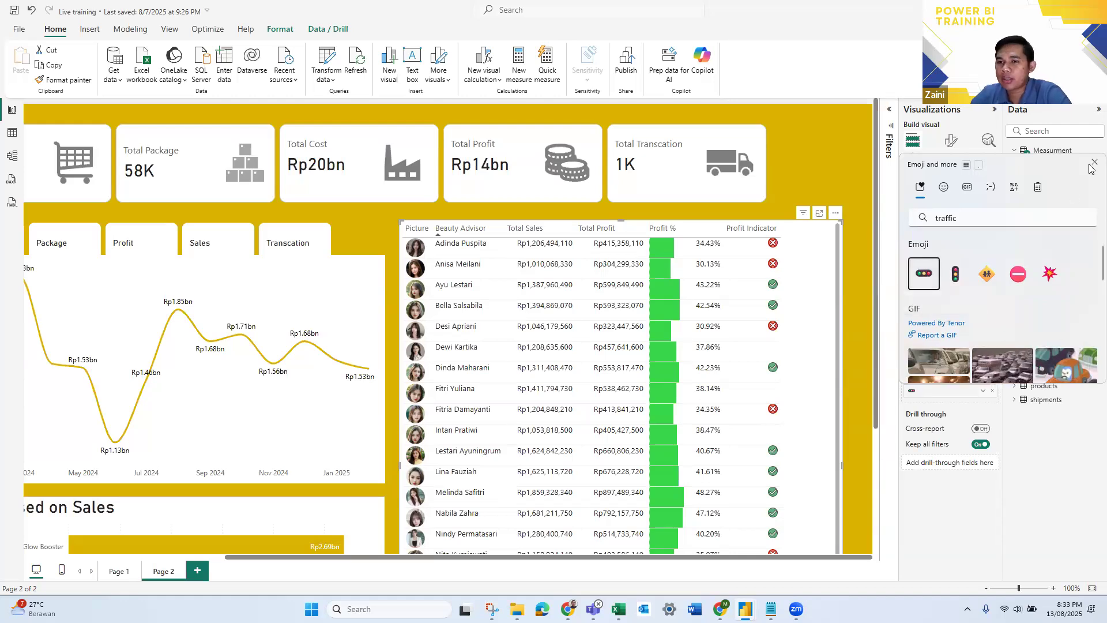
pyautogui.click(927, 393)
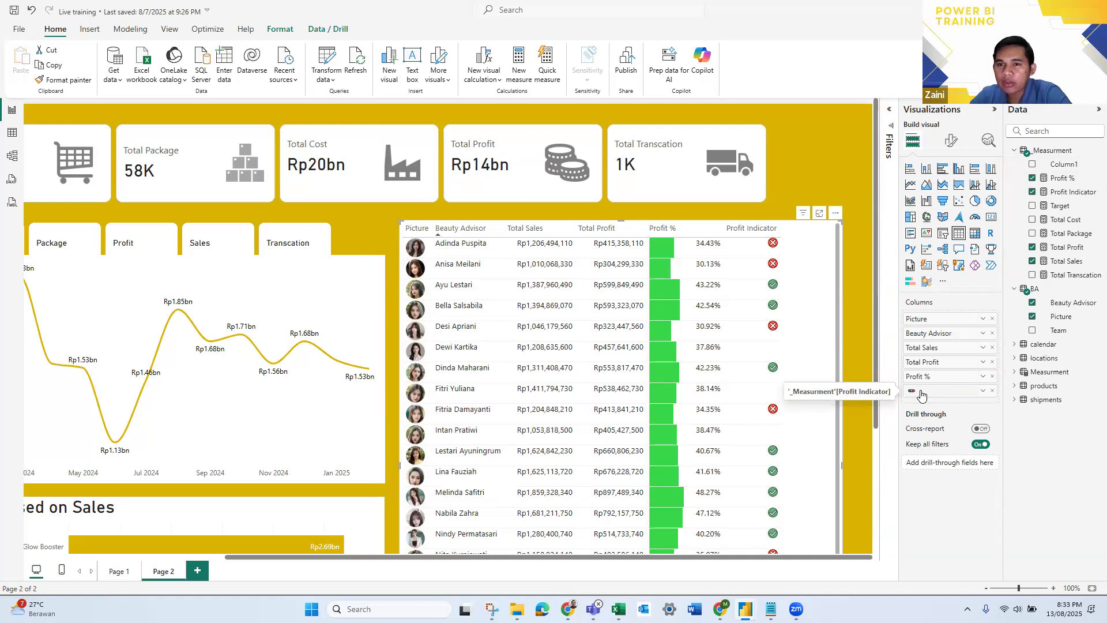
pyautogui.click(805, 301)
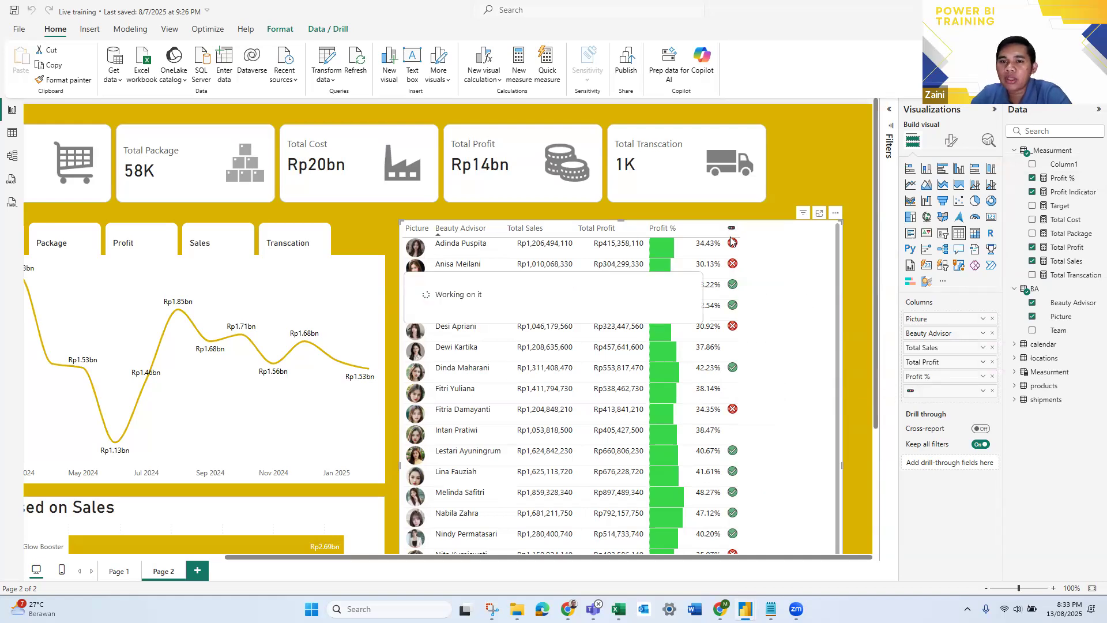
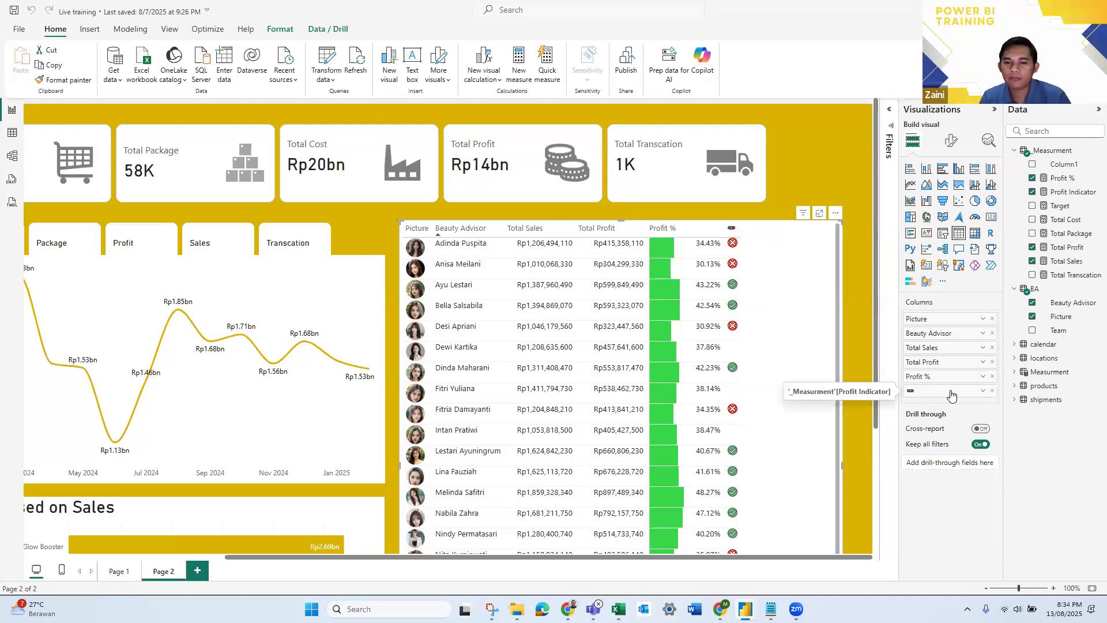
# - Switch to the Data Transaksi workbook in Excel and start editing the Picture header cell of the Beauty Advisor list
pyautogui.doubleClick(913, 392)
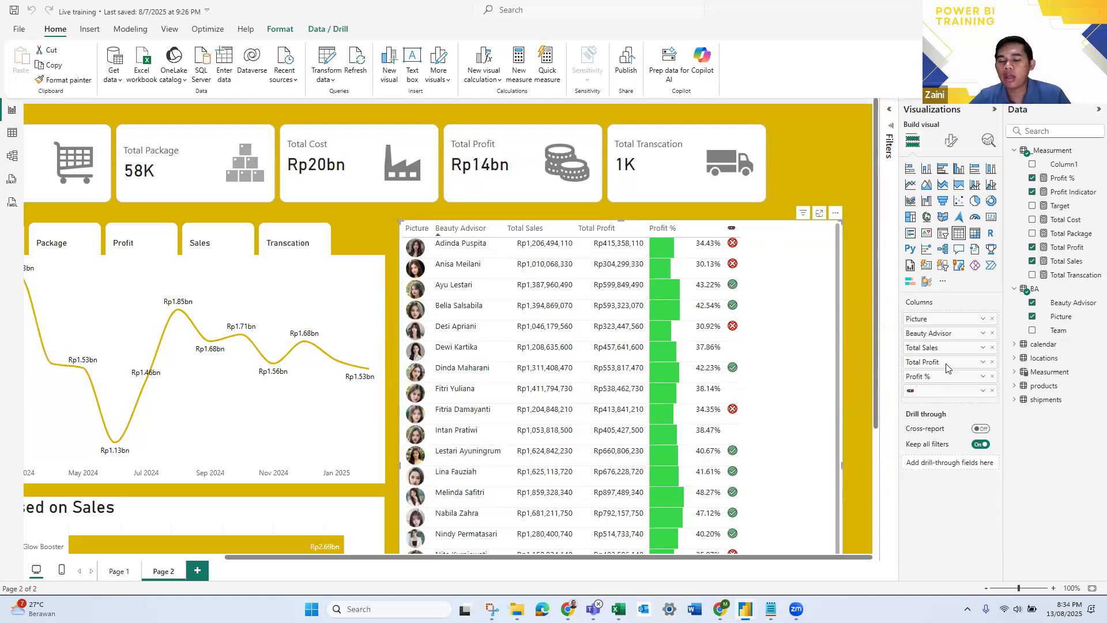
pyautogui.hotkey('alt', 'Tab')
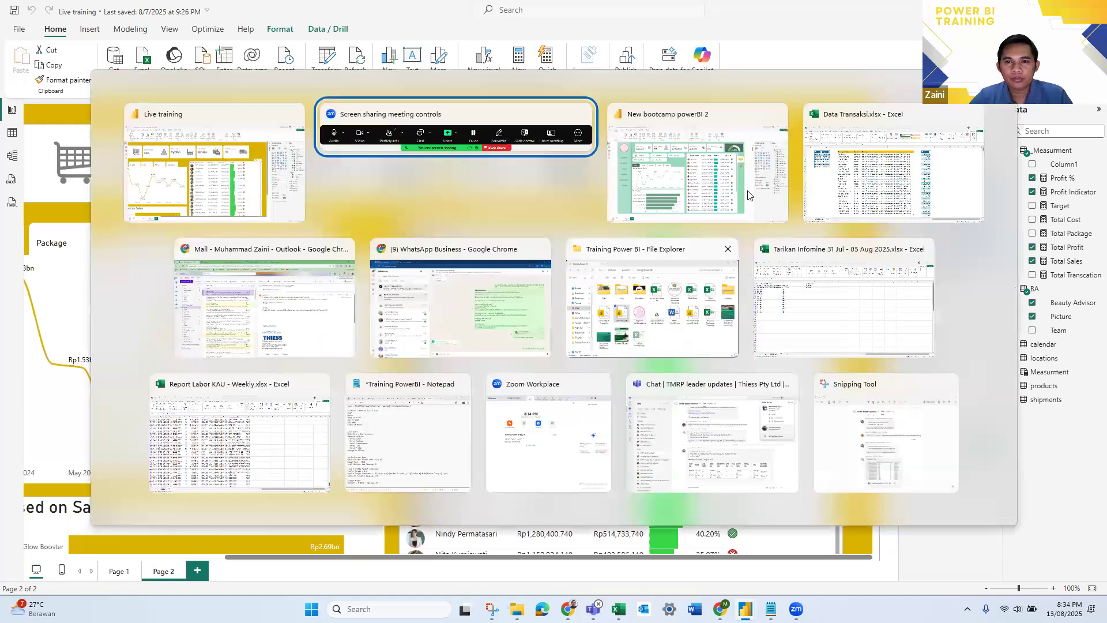
pyautogui.hotkey('alt', 'Tab')
pyautogui.hotkey('alt', 'Tab')
pyautogui.click(418, 163)
pyautogui.doubleClick(421, 164)
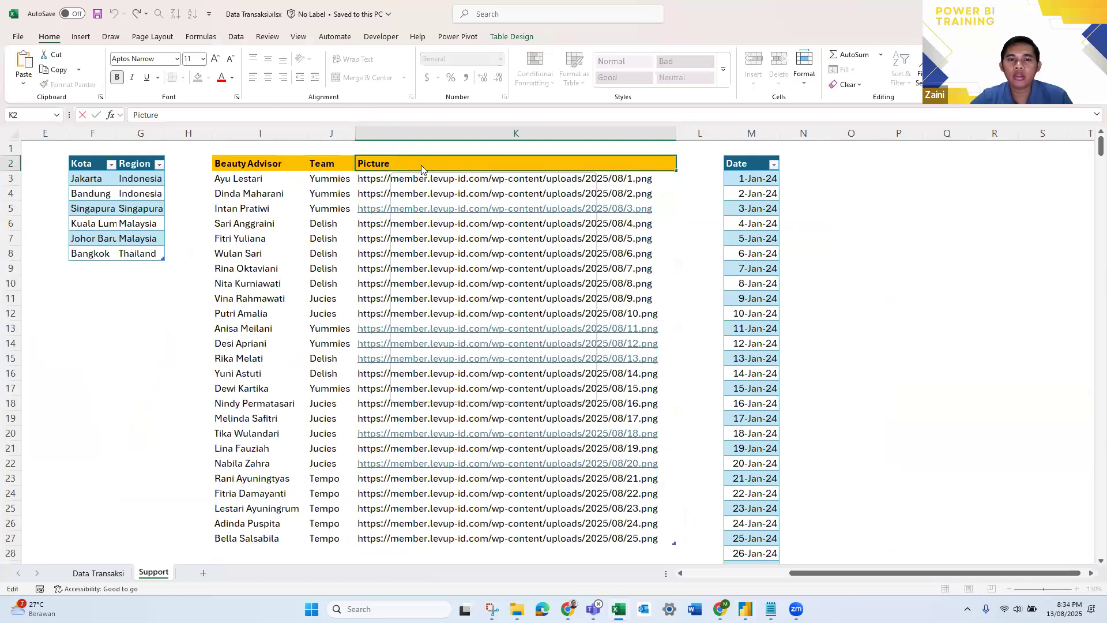
# - Try an emoji at the end of the Picture header text, delete it and switch back to the Power BI report
pyautogui.press('super+period')
pyautogui.click(515, 298)
pyautogui.press('Escape')
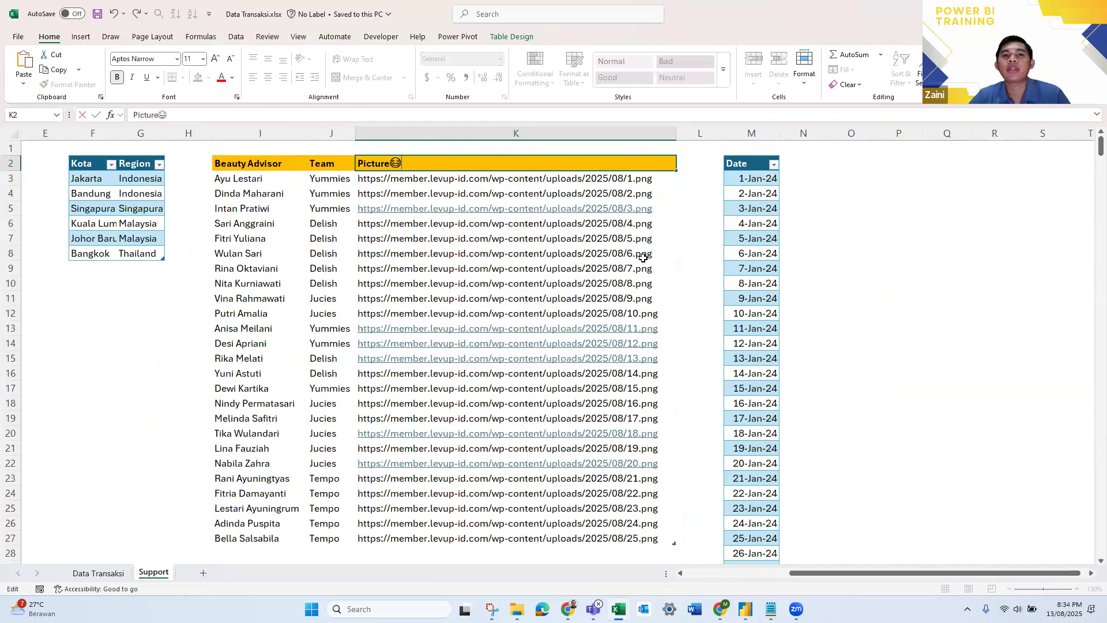
pyautogui.press('BackSpace')
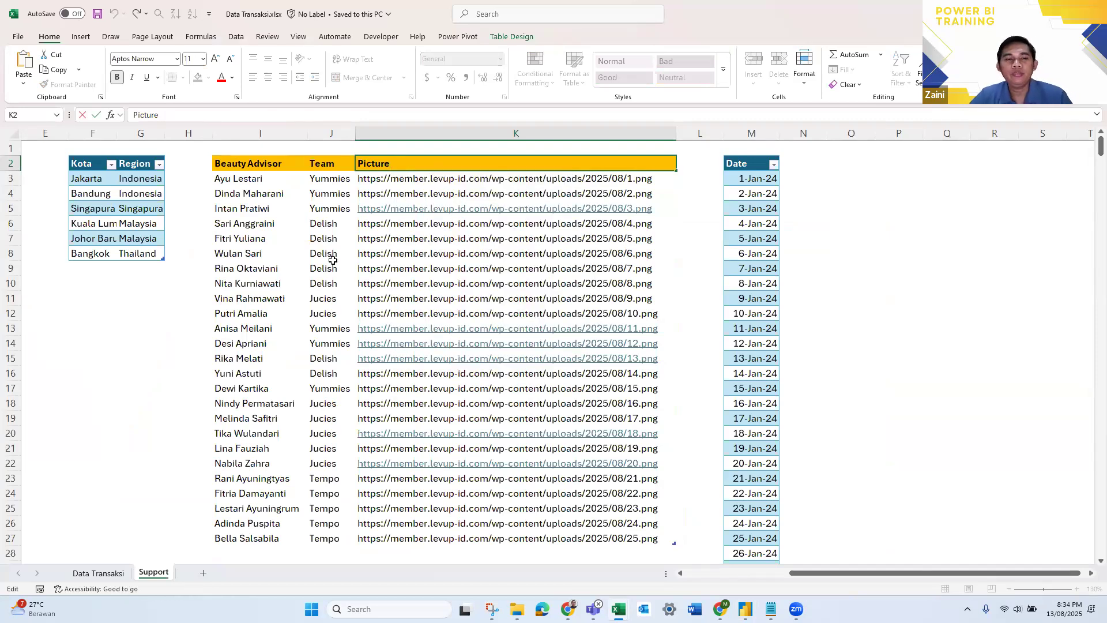
pyautogui.hotkey('alt', 'Tab')
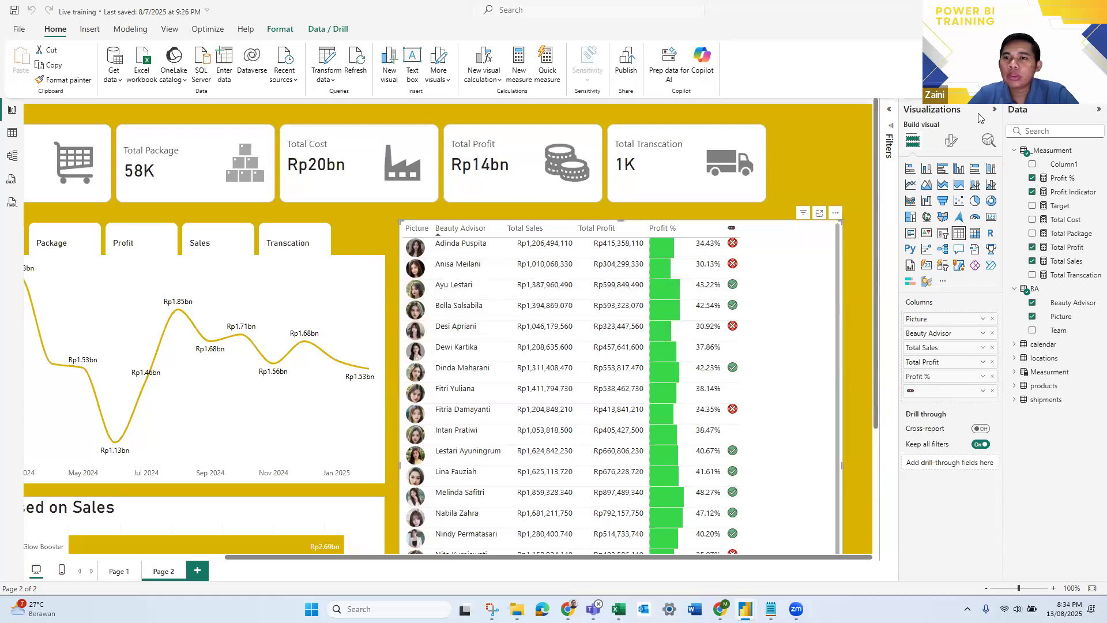
# - Set the font size of the Beauty Advisor table's values to 14
pyautogui.click(952, 142)
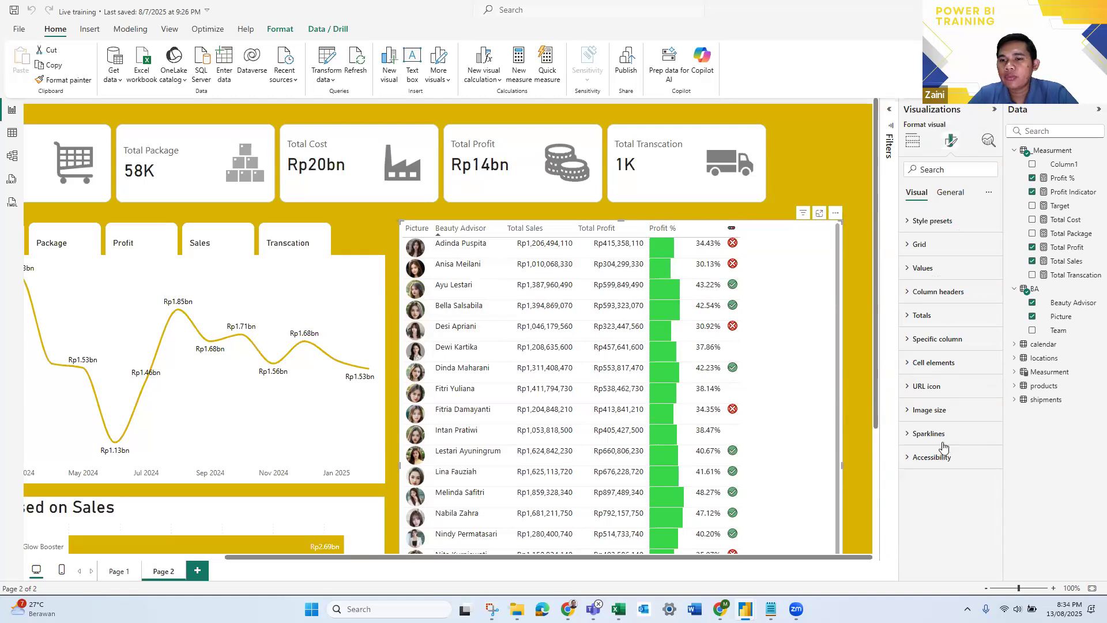
pyautogui.click(910, 271)
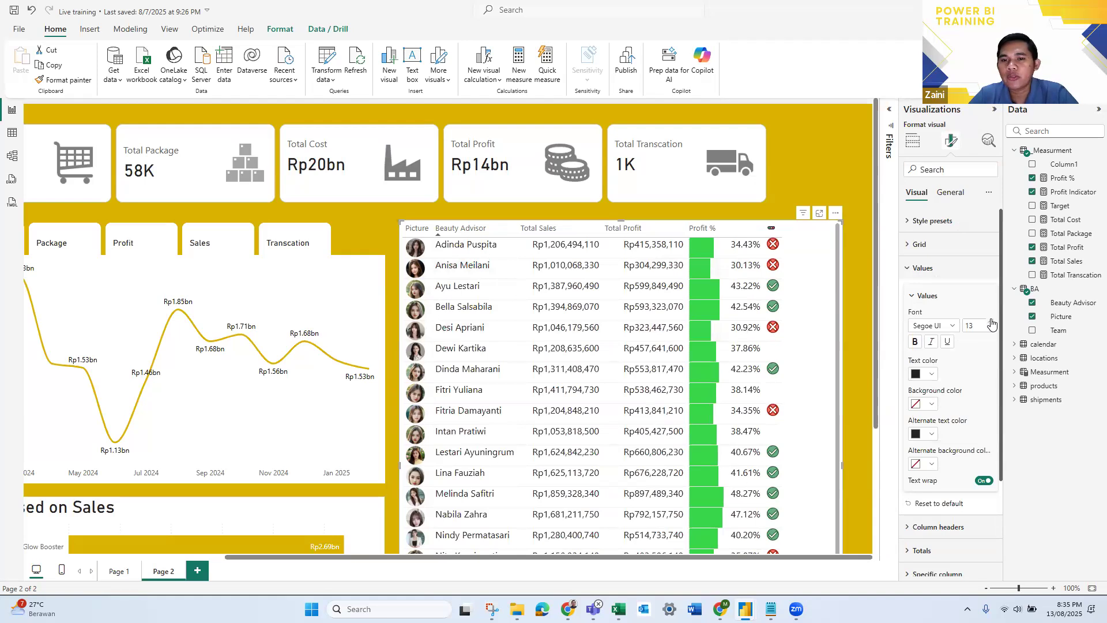
pyautogui.click(990, 323)
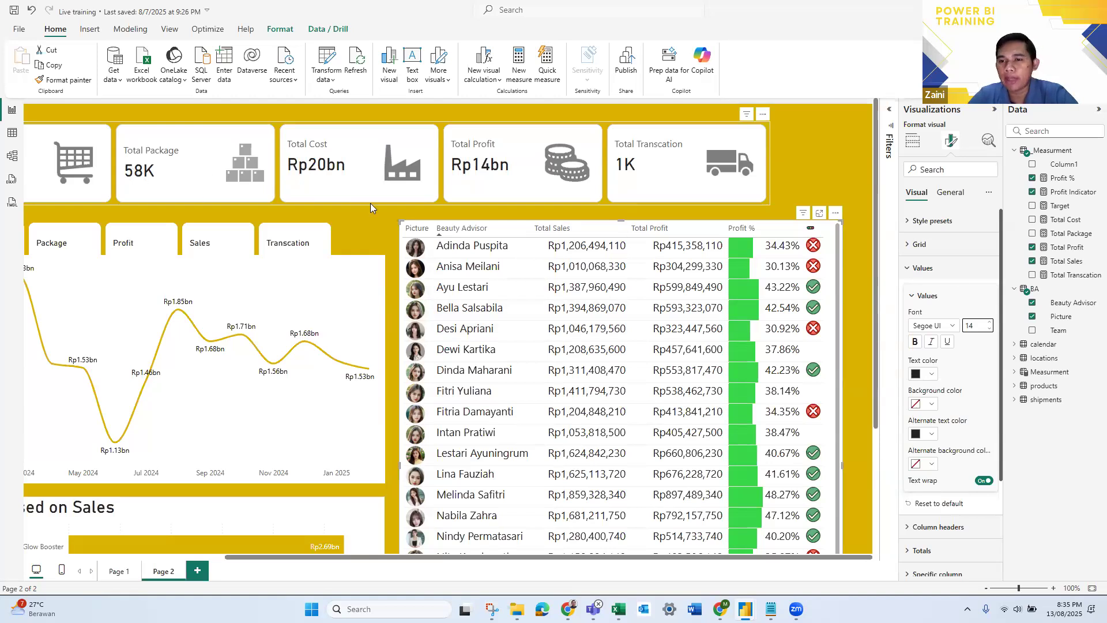
pyautogui.click(910, 270)
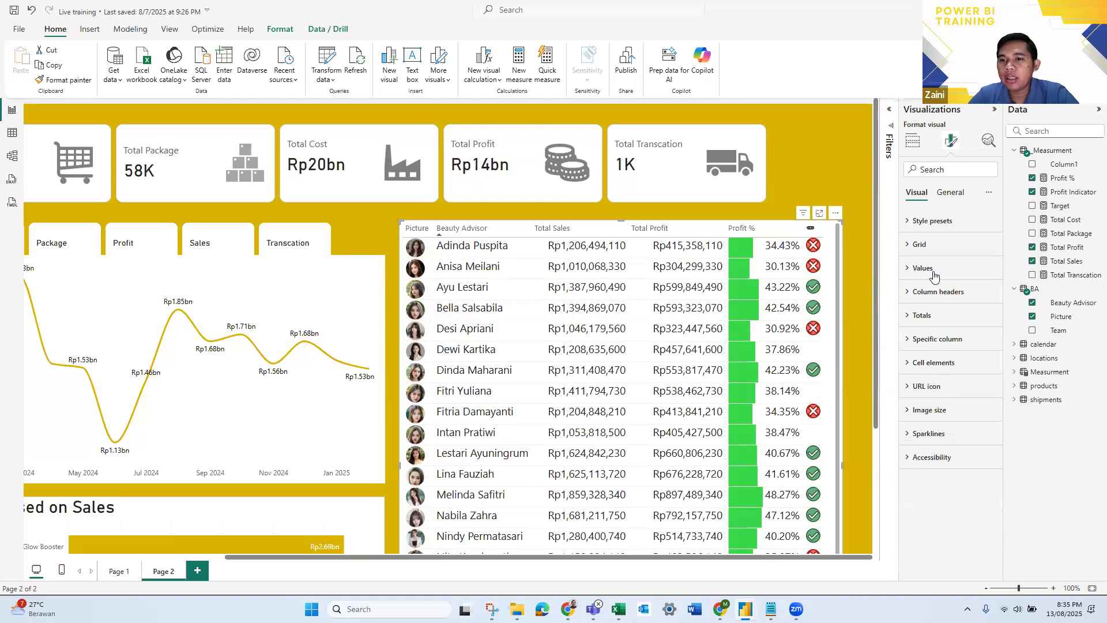
# - Format the Total Sales column specifically, with display units in Millions and center-aligned values
pyautogui.click(913, 341)
pyautogui.scroll(-3, 980, 354)
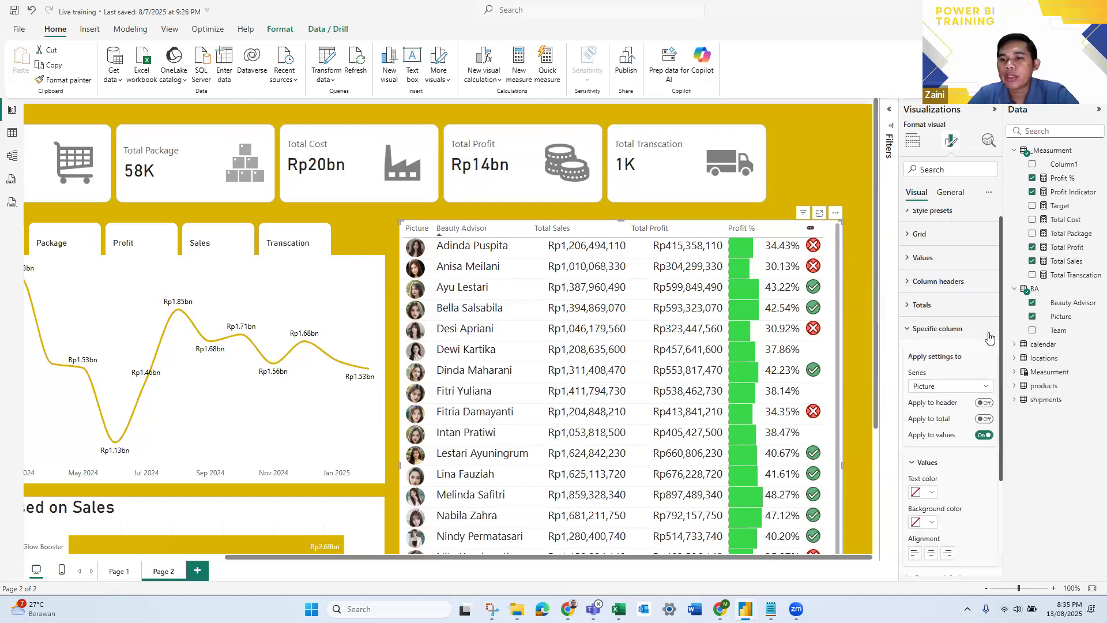
pyautogui.scroll(2, 980, 351)
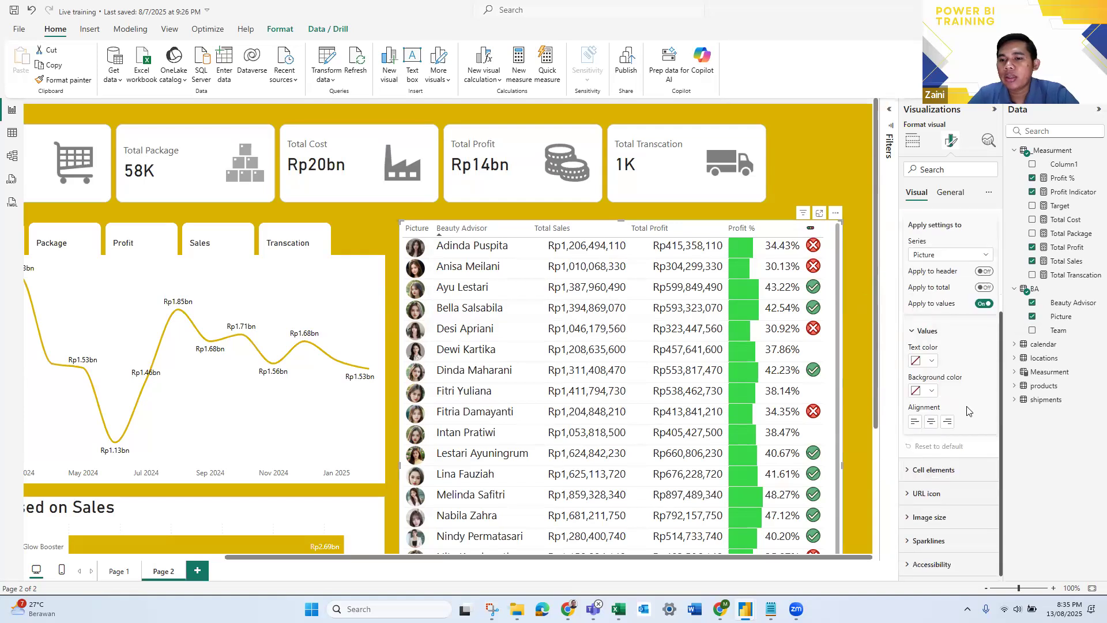
pyautogui.click(944, 314)
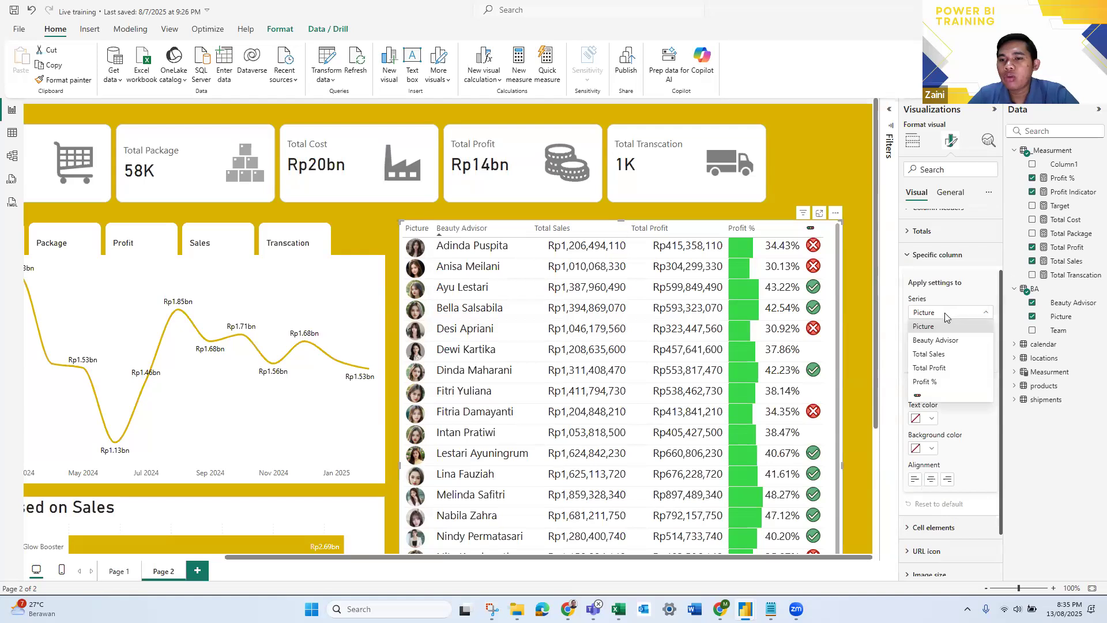
pyautogui.click(950, 355)
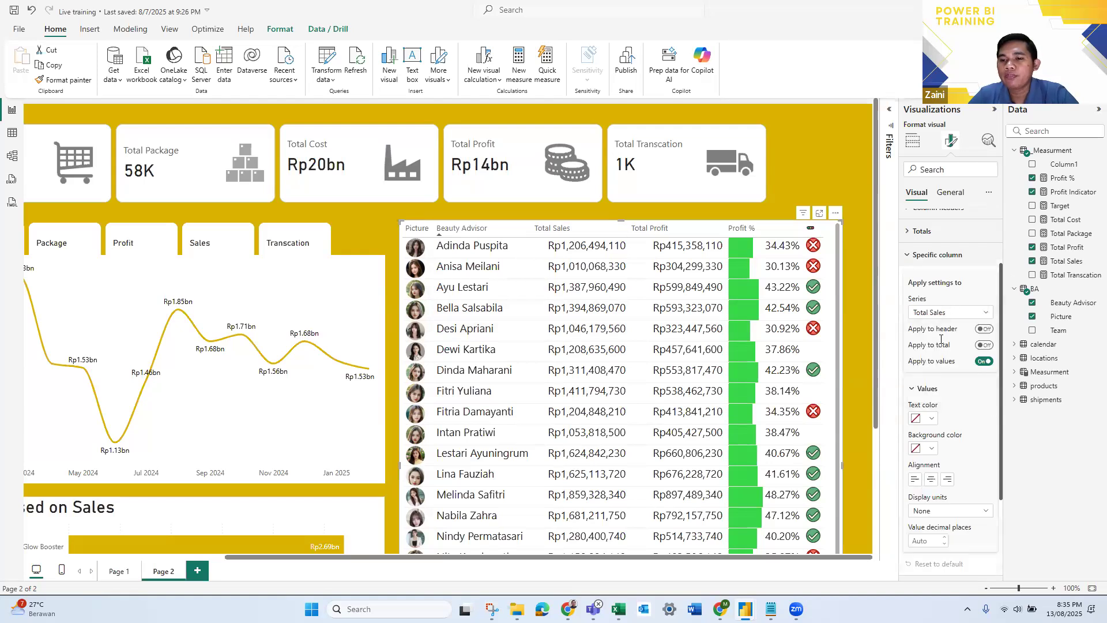
pyautogui.scroll(-2, 941, 316)
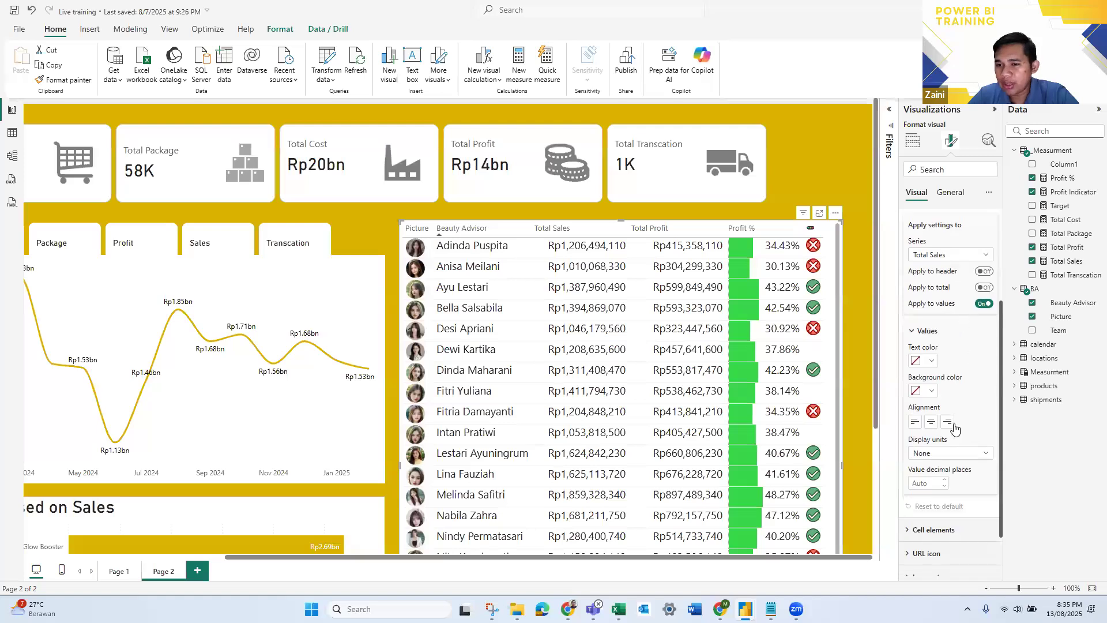
pyautogui.scroll(-2, 990, 438)
pyautogui.click(987, 396)
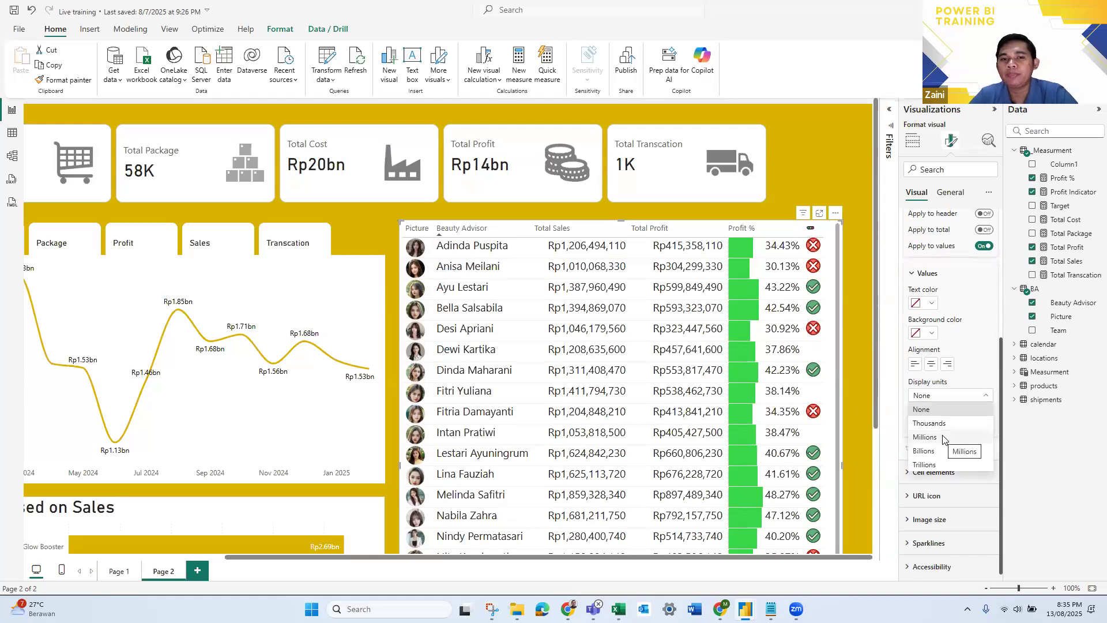
pyautogui.click(943, 438)
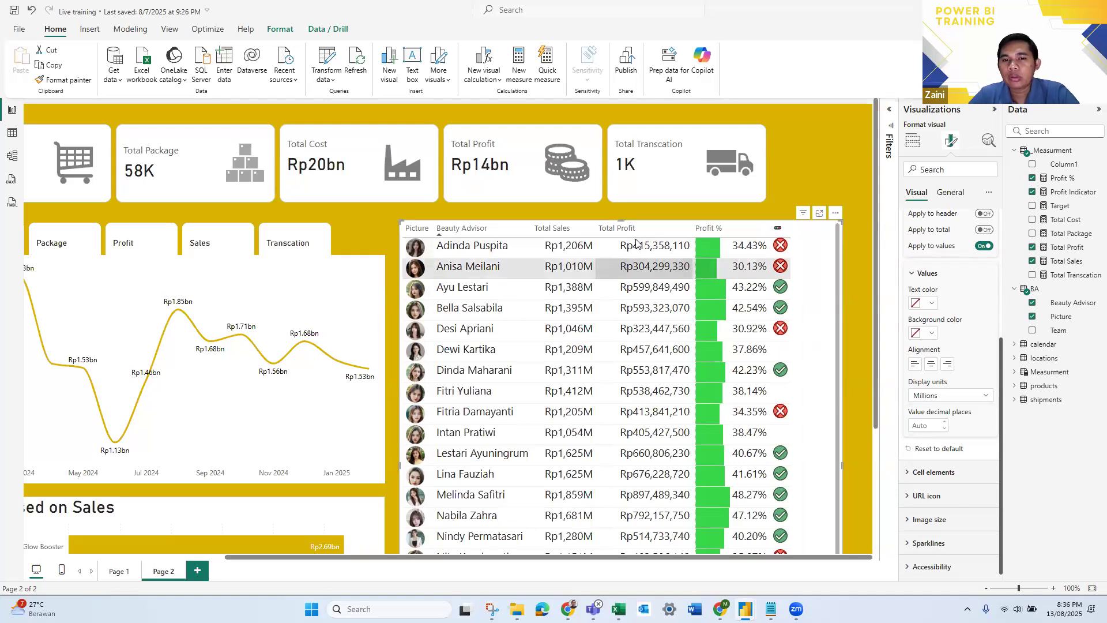
pyautogui.scroll(2, 960, 429)
pyautogui.scroll(-1, 957, 429)
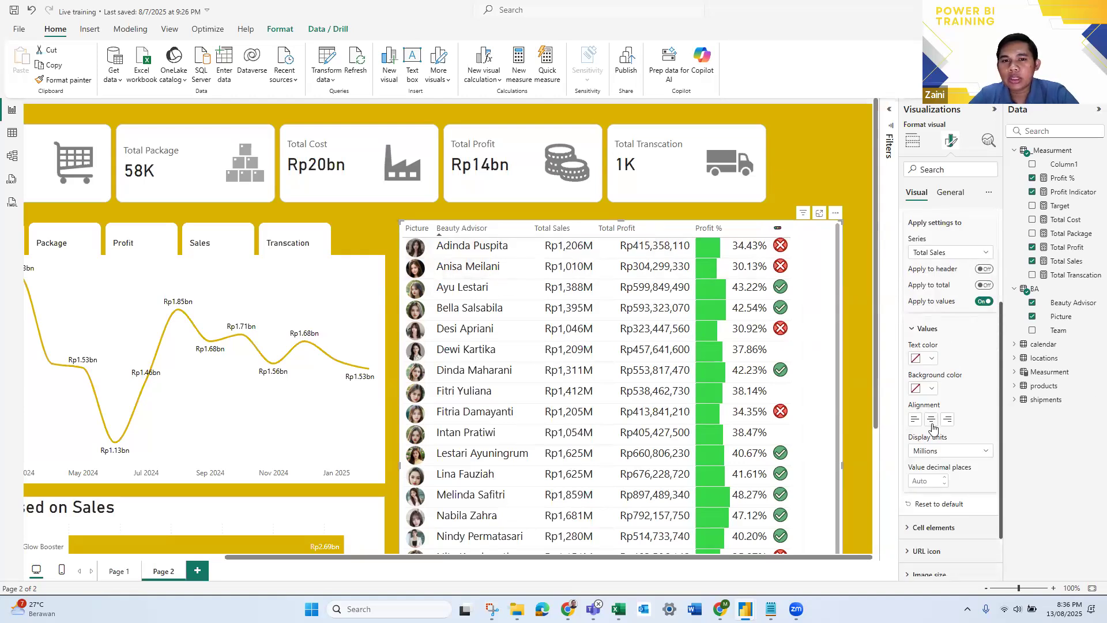
pyautogui.click(931, 419)
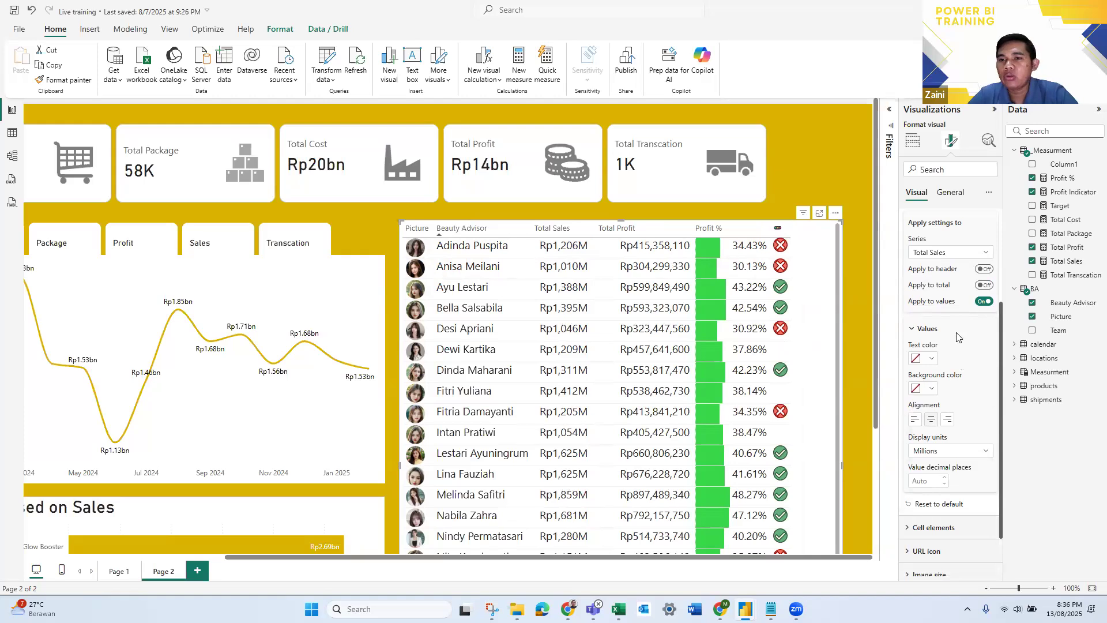
# - Center-align the Total Profit column's values and set their display units to Millions
pyautogui.scroll(1, 956, 355)
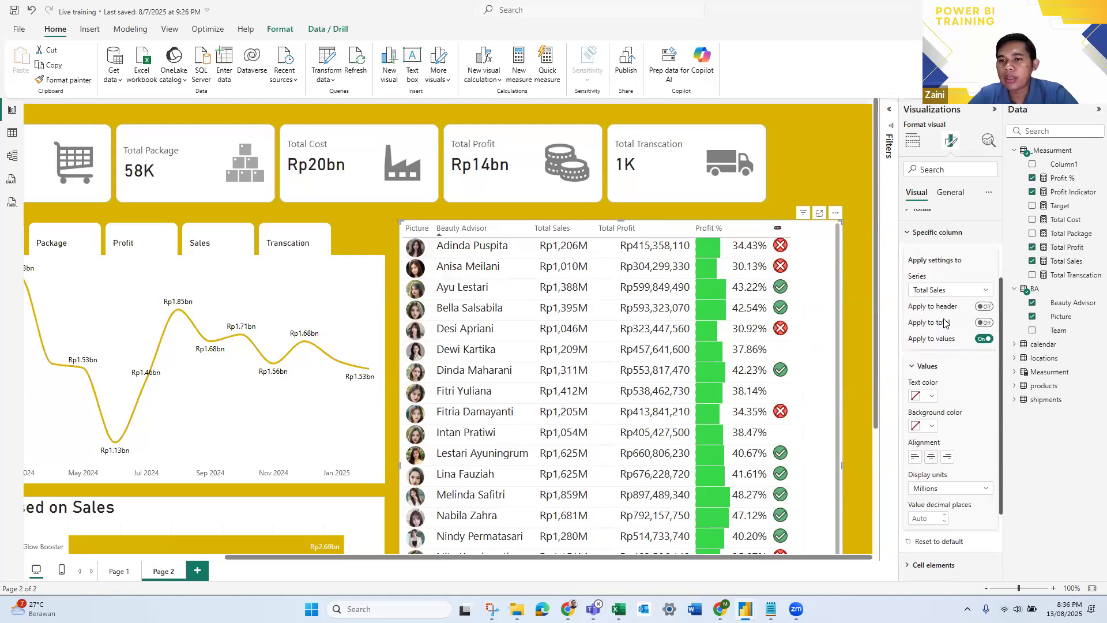
pyautogui.scroll(1, 946, 323)
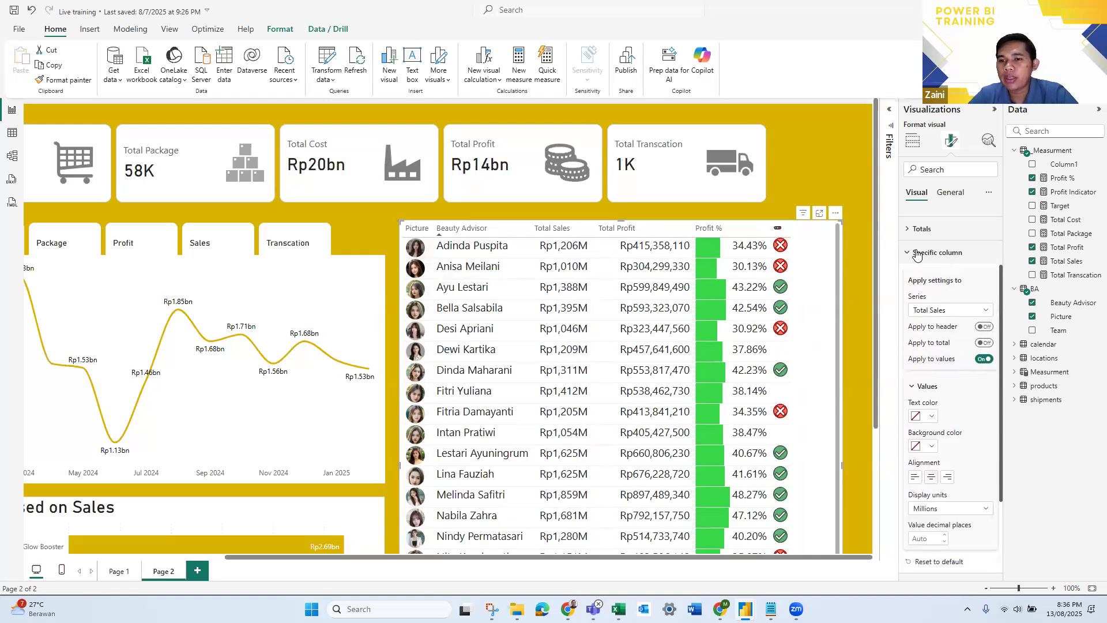
pyautogui.click(947, 310)
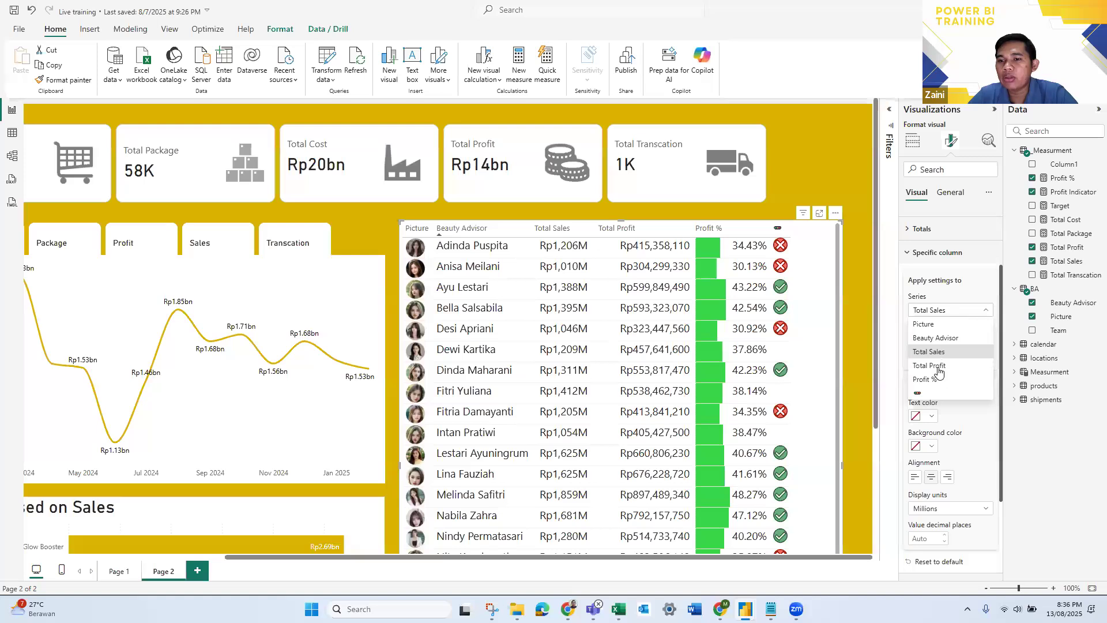
pyautogui.click(940, 370)
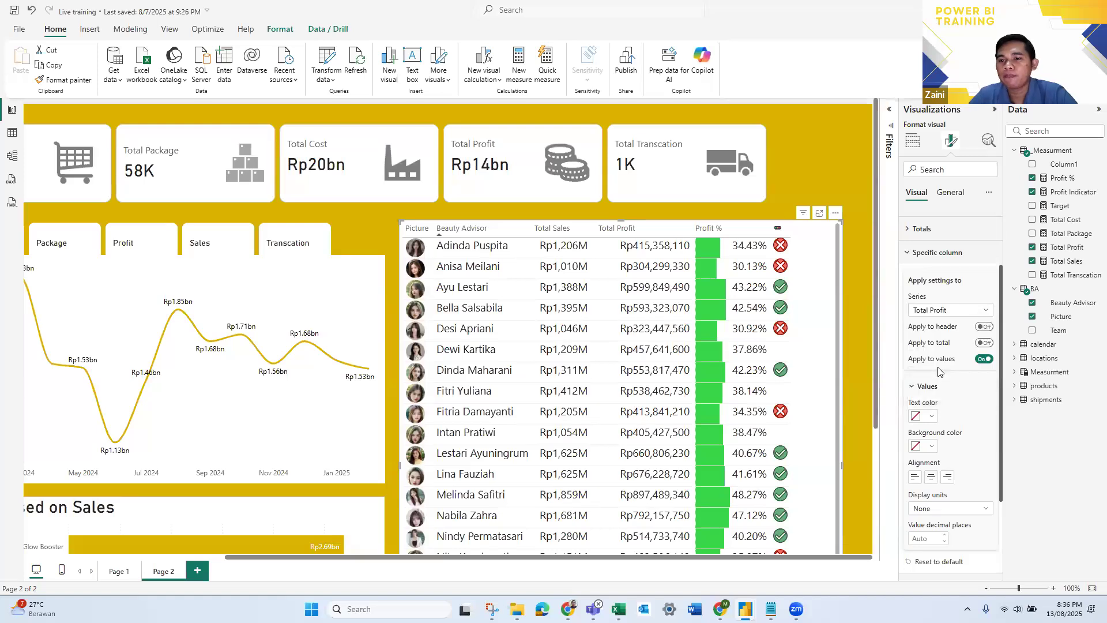
pyautogui.scroll(-3, 936, 403)
pyautogui.click(930, 425)
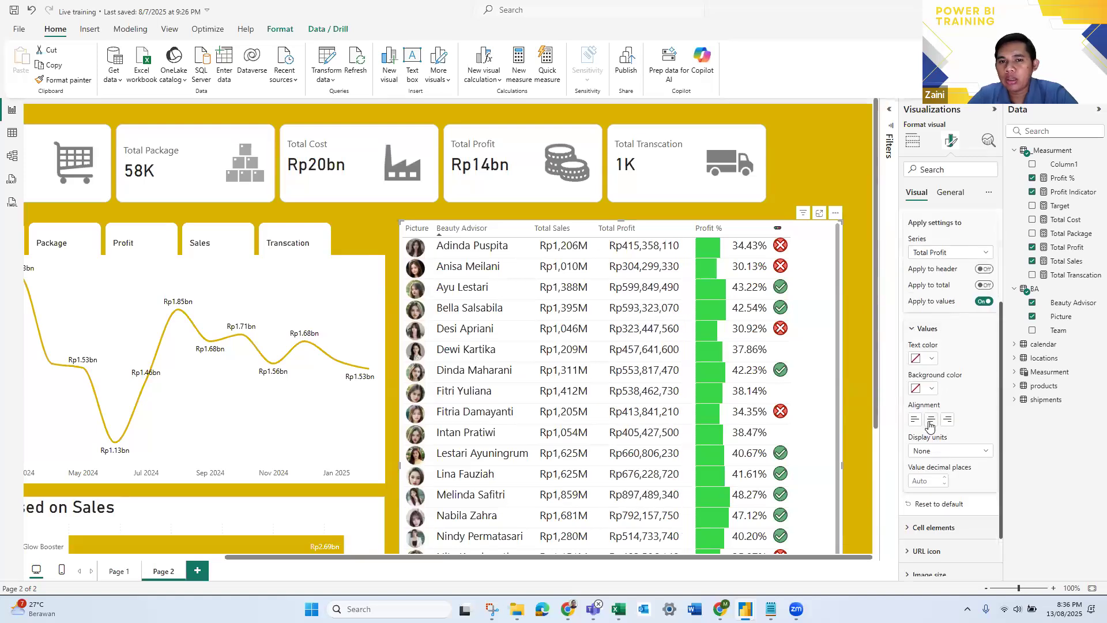
pyautogui.scroll(-3, 973, 400)
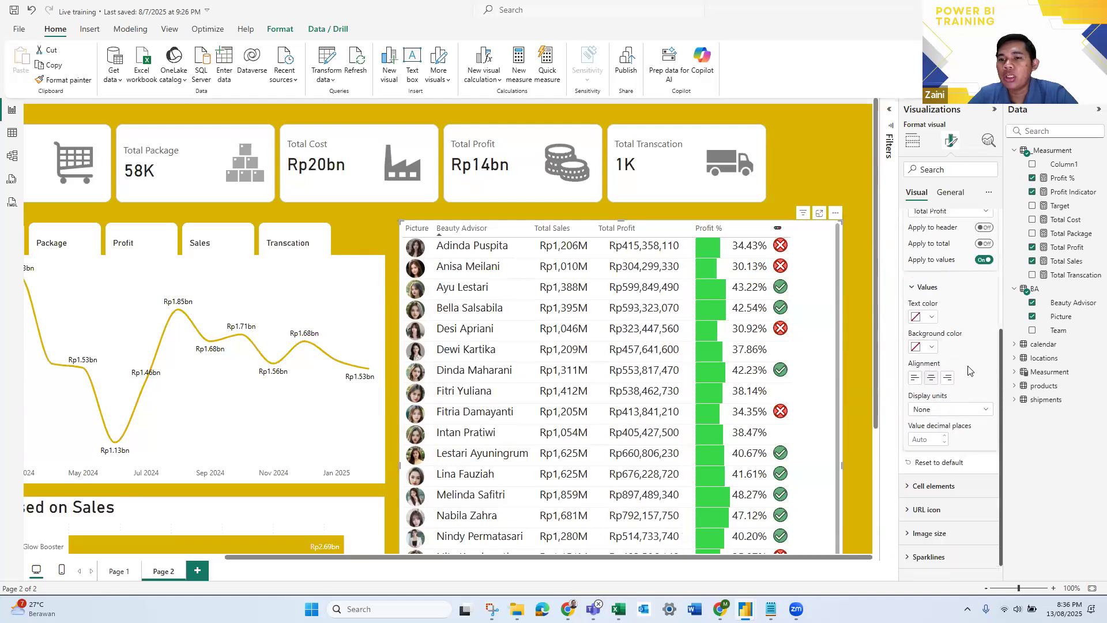
pyautogui.click(950, 394)
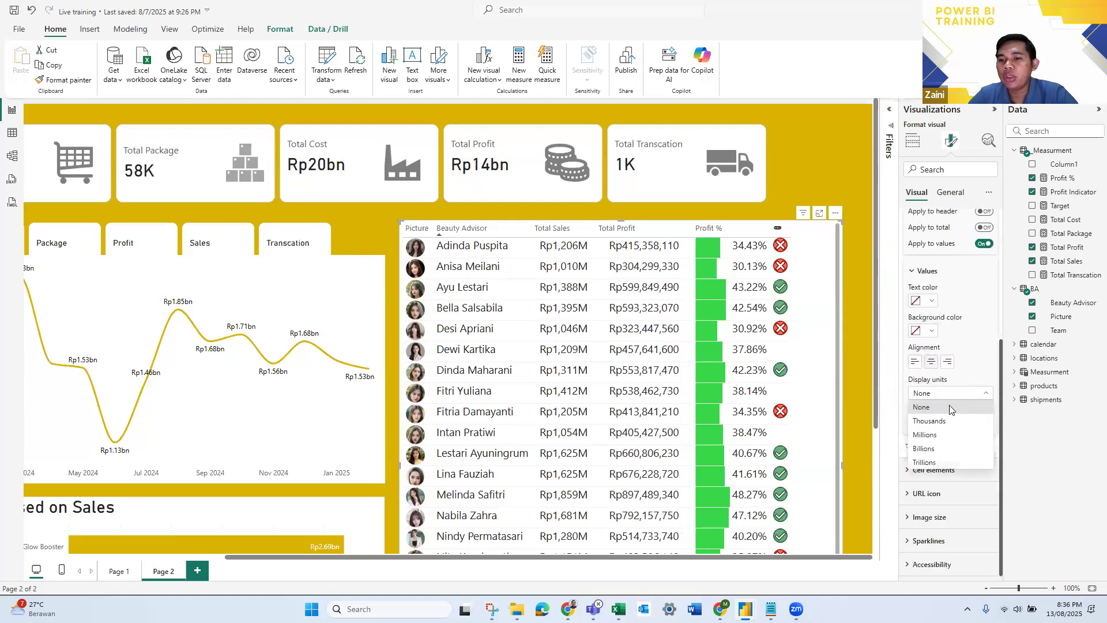
pyautogui.click(940, 440)
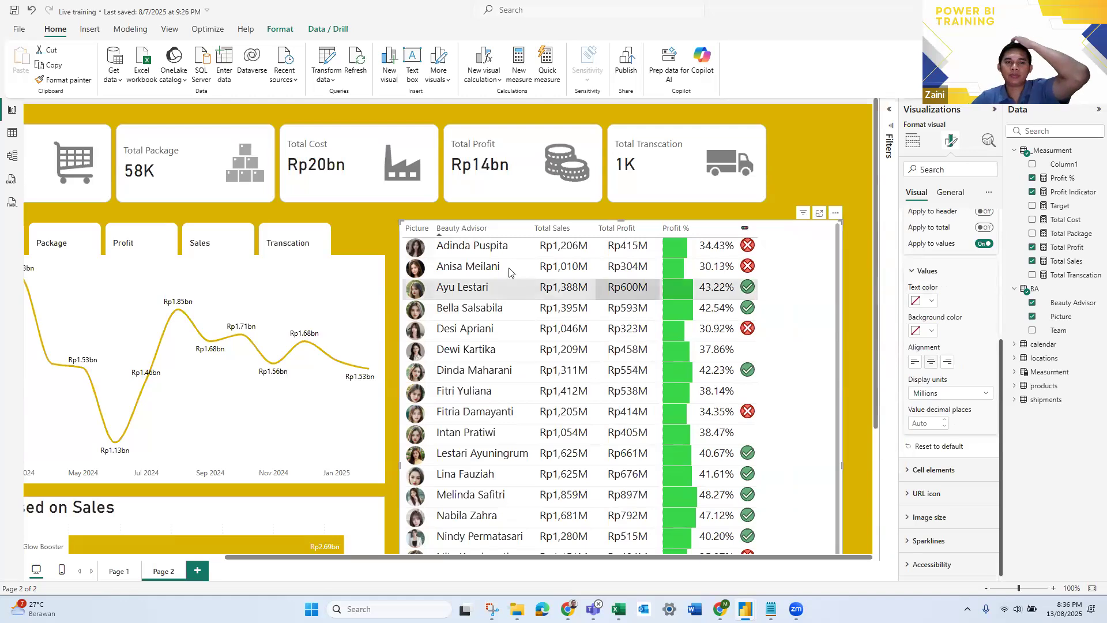
# - Widen the Picture column slightly and set the table's image size to 40 px high and 40 px wide
pyautogui.moveTo(443, 232); pyautogui.dragTo(444, 233)
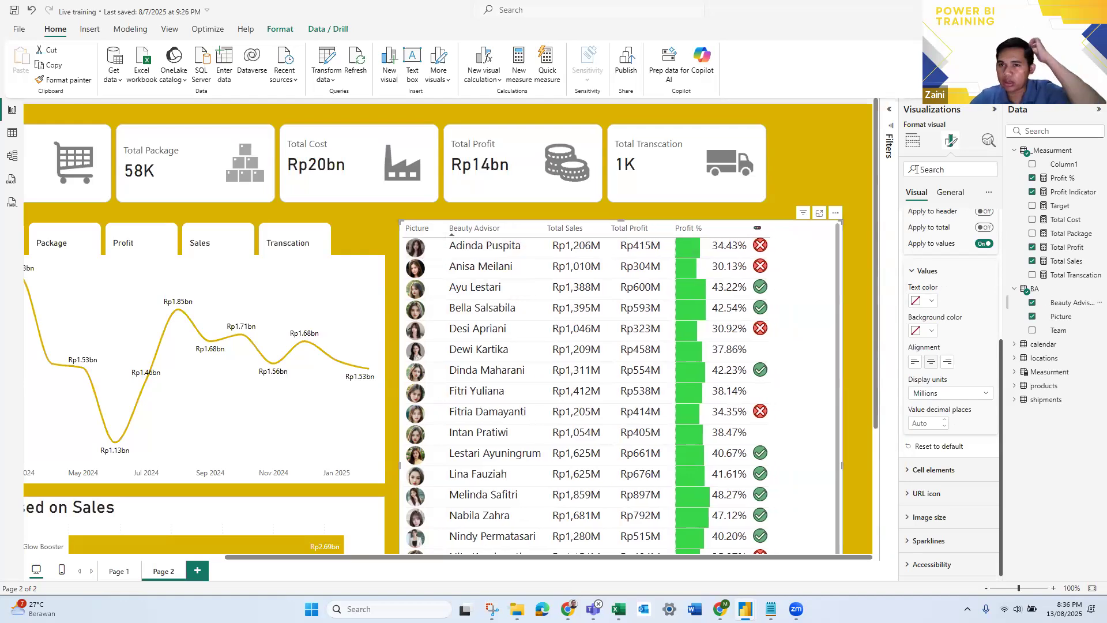
pyautogui.click(913, 142)
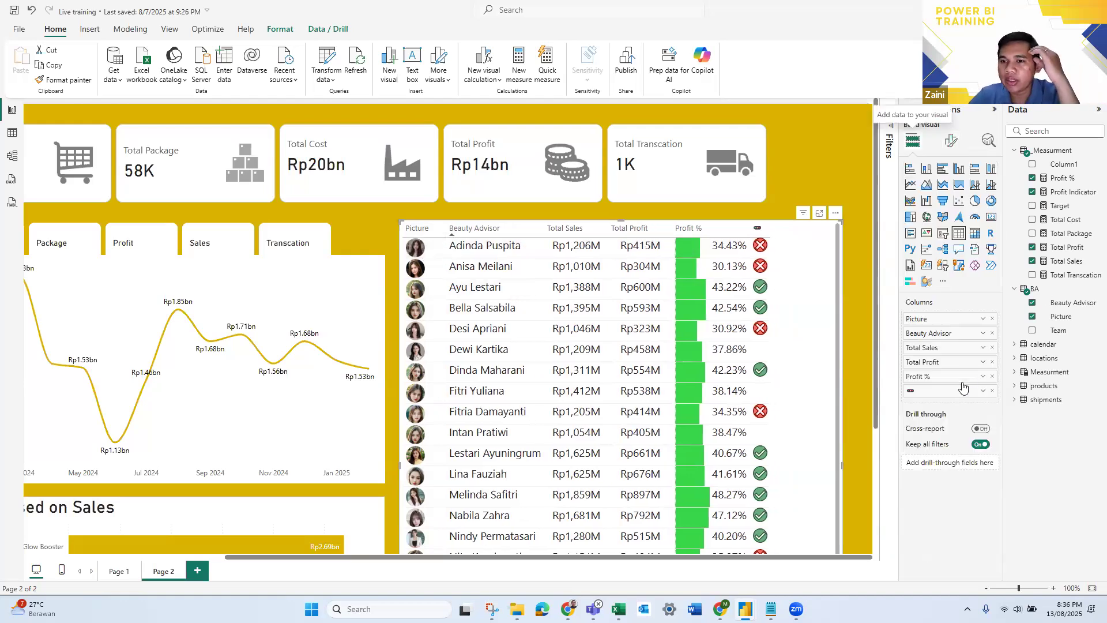
pyautogui.click(951, 141)
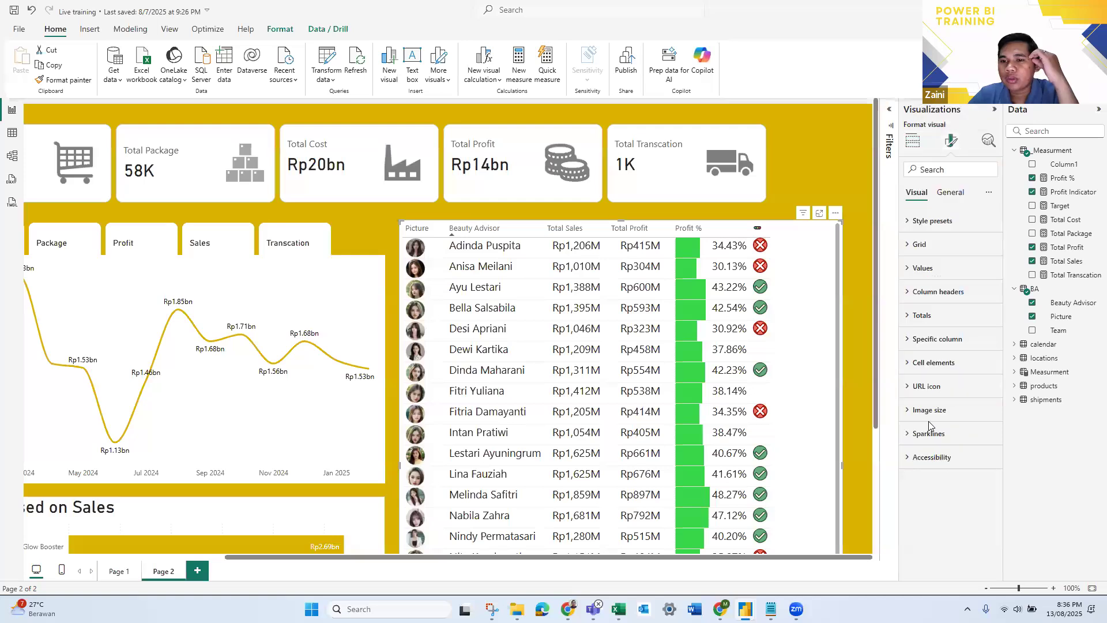
pyautogui.click(928, 409)
pyautogui.click(936, 445)
pyautogui.write('512')
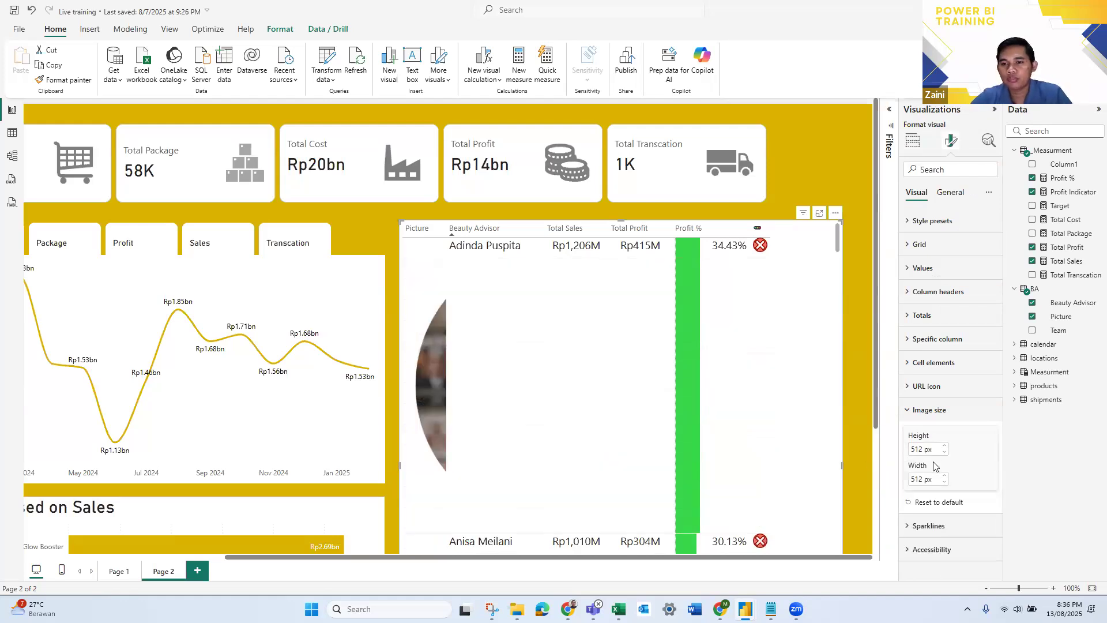
pyautogui.press('Tab')
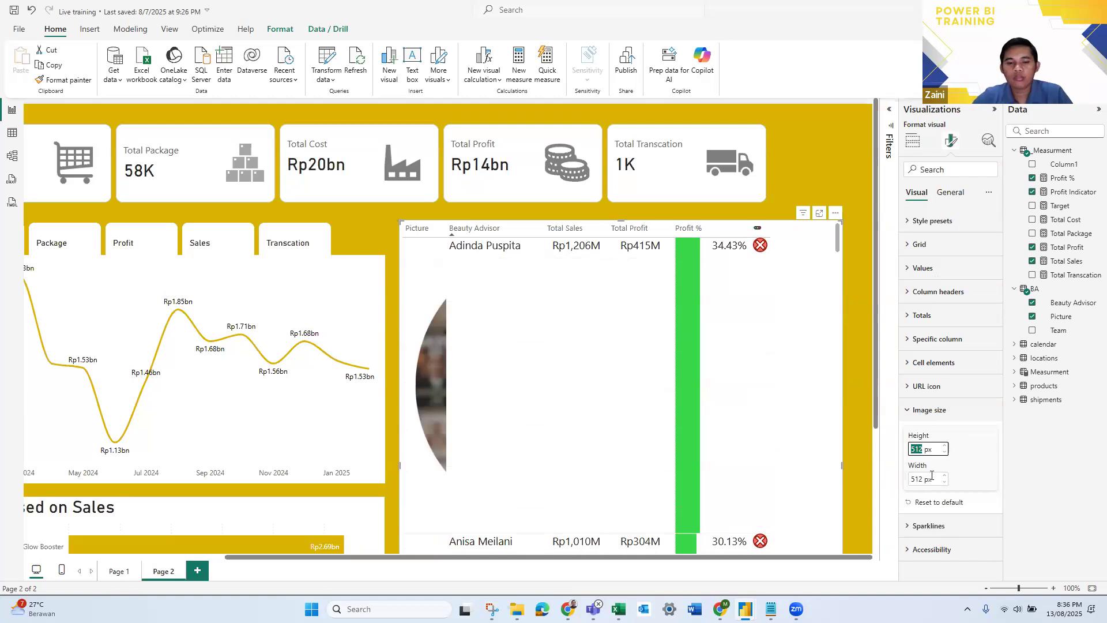
pyautogui.write('40')
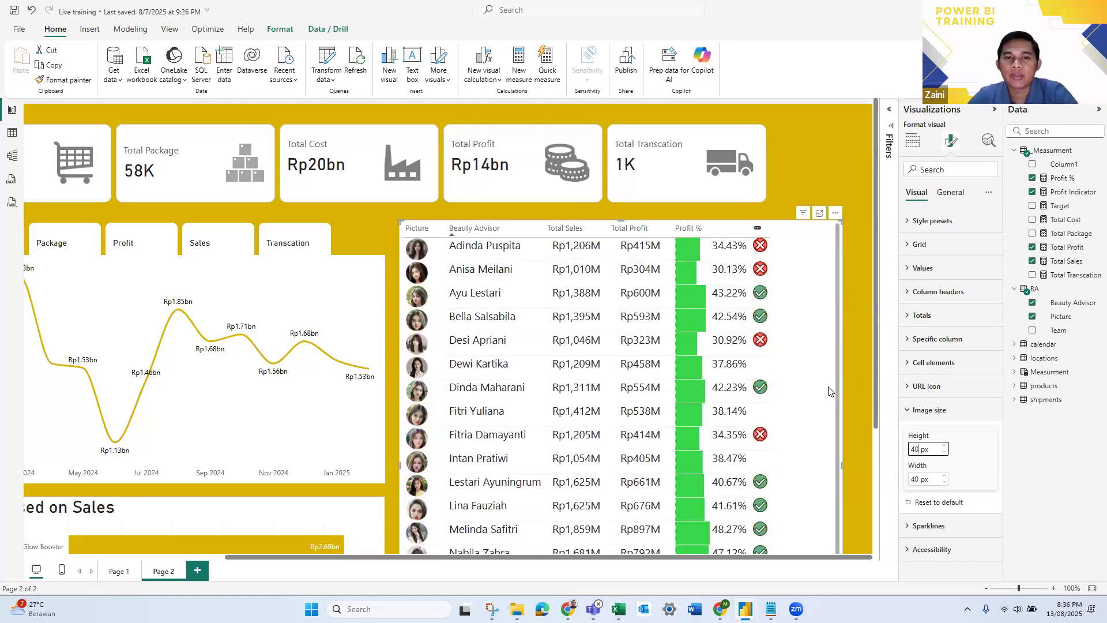
# - Widen the Beauty Advisor table slightly by extending its right edge
pyautogui.scroll(-5, 793, 403)
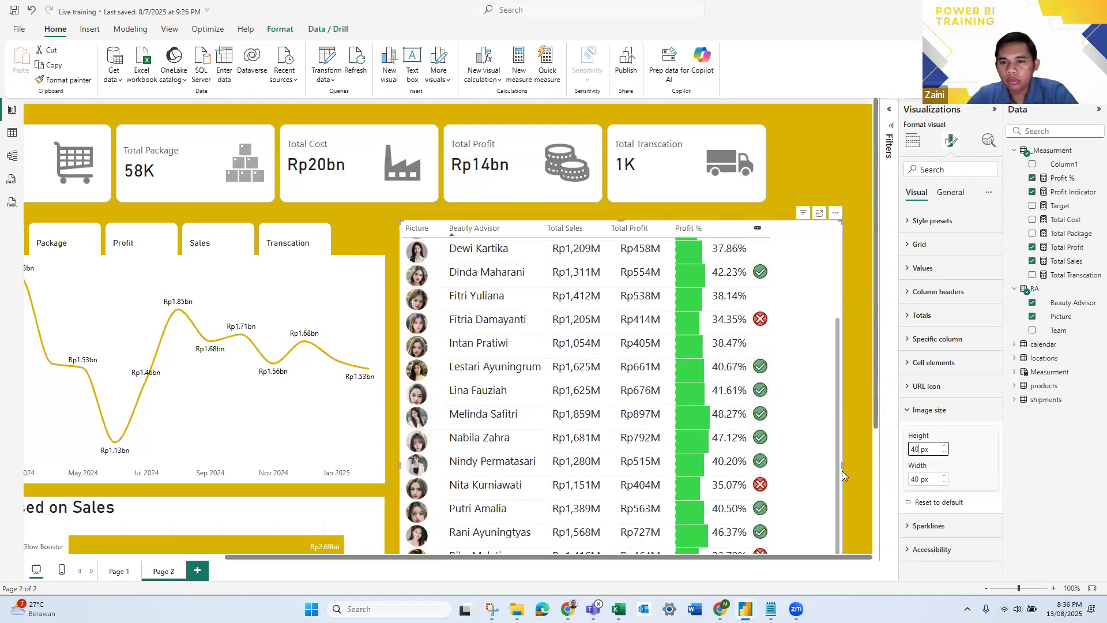
pyautogui.moveTo(837, 468)
pyautogui.mouseDown()
pyautogui.moveTo(794, 453)
pyautogui.moveTo(848, 459)
pyautogui.mouseUp()
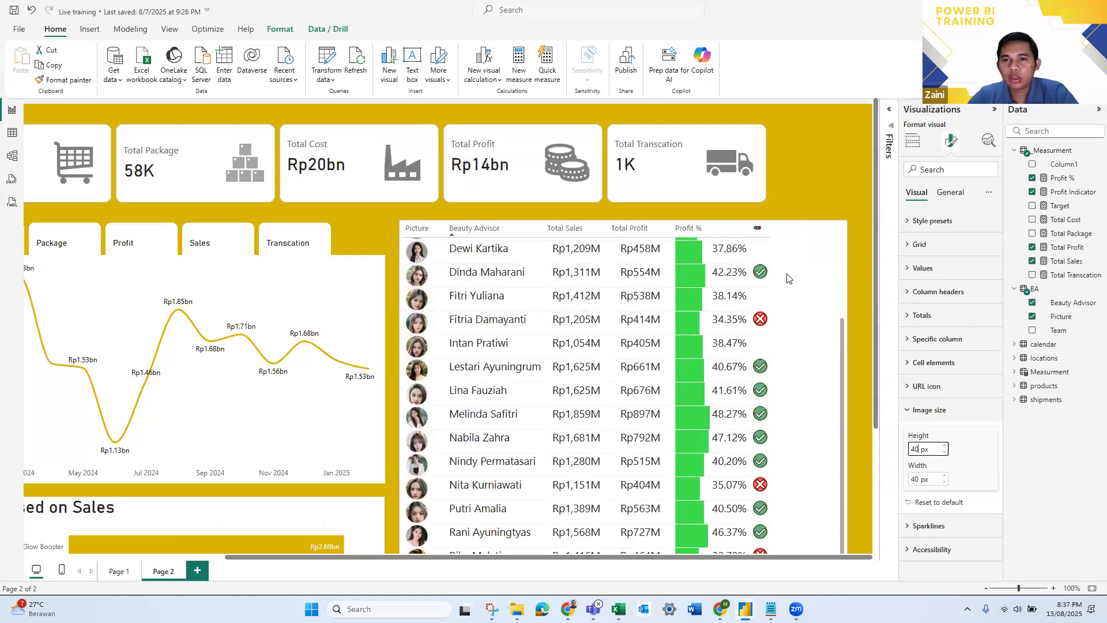
# - Widen the Profit % column in the Beauty Advisor table and pull the table's right edge inward to narrow it
pyautogui.click(752, 234)
pyautogui.moveTo(749, 233); pyautogui.dragTo(781, 233)
pyautogui.scroll(-1, 838, 250)
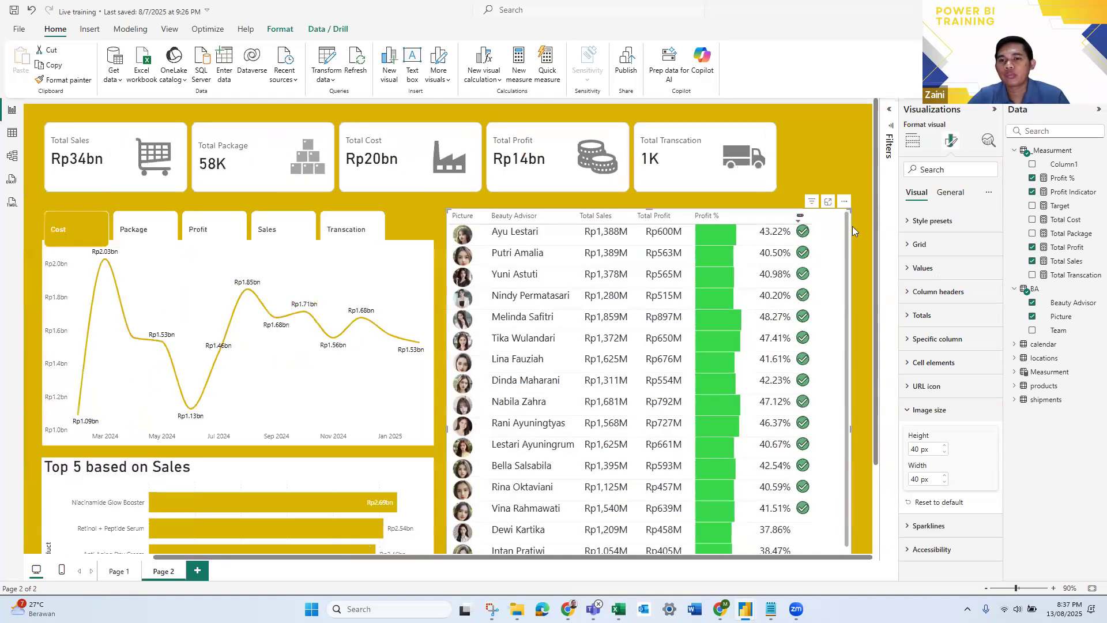
pyautogui.scroll(-1, 856, 219)
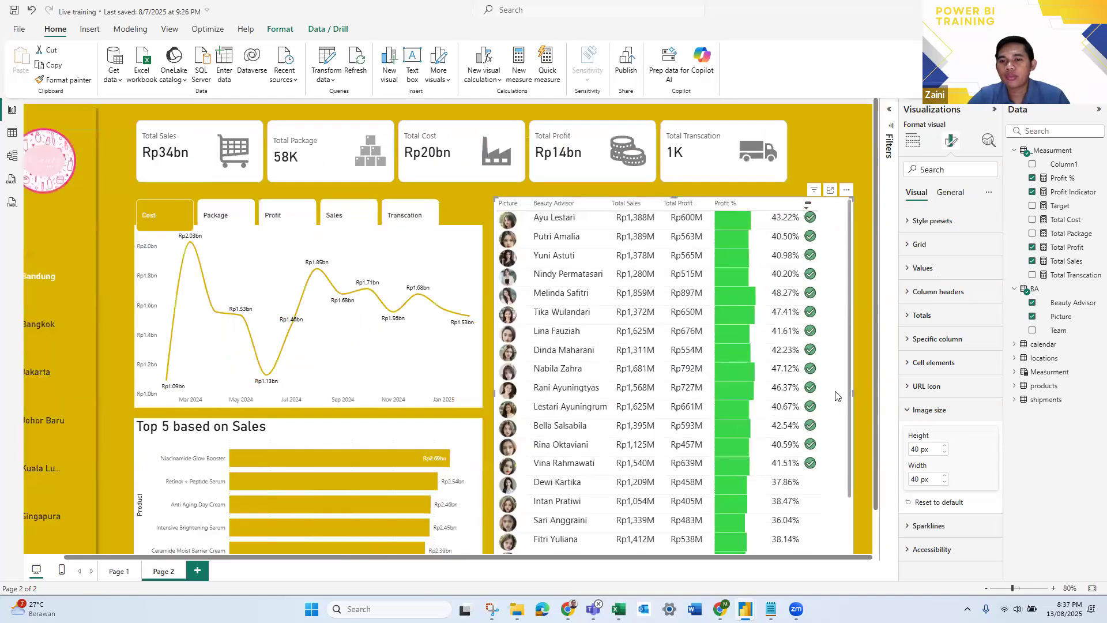
pyautogui.moveTo(852, 393); pyautogui.dragTo(828, 389)
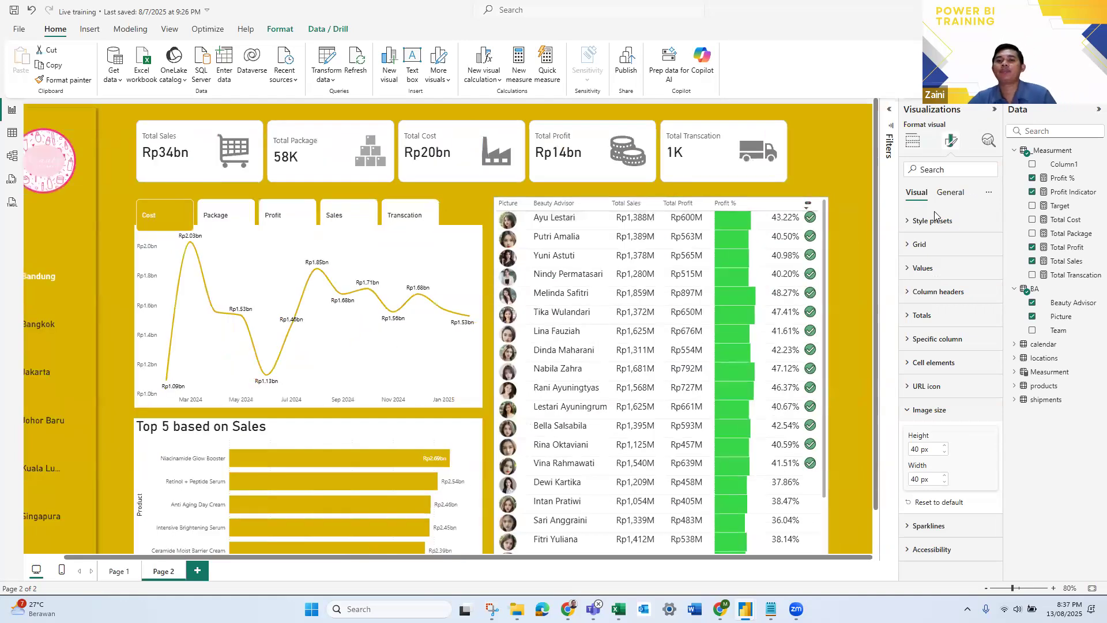
pyautogui.click(841, 138)
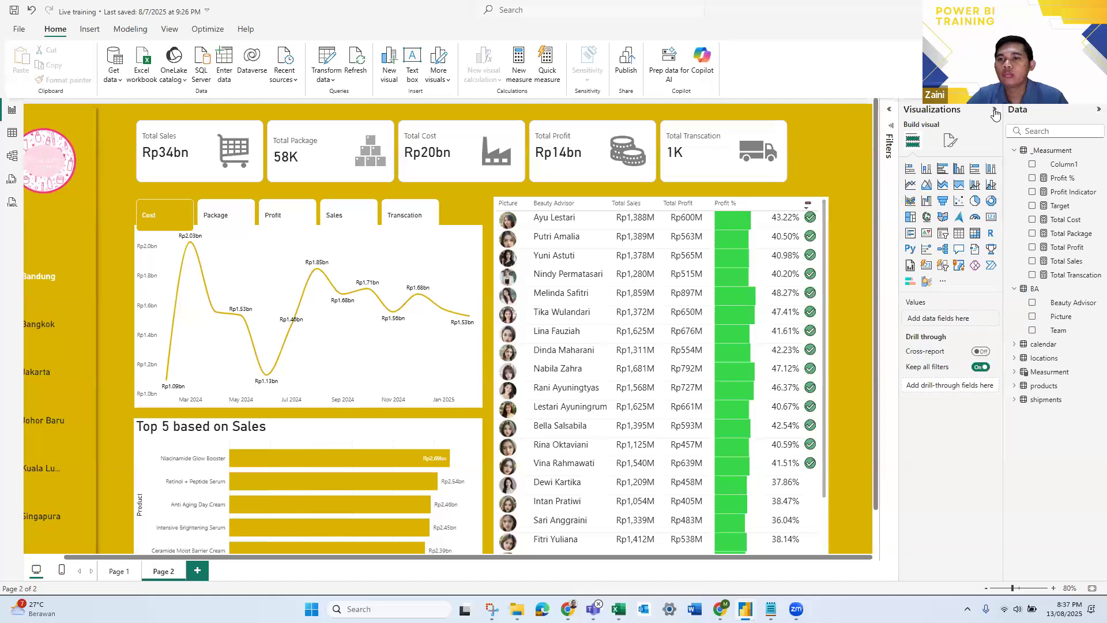
# - Search the Beauty Advisor table's format settings for "total" and turn off its totals values
pyautogui.click(993, 109)
pyautogui.scroll(-1, 912, 283)
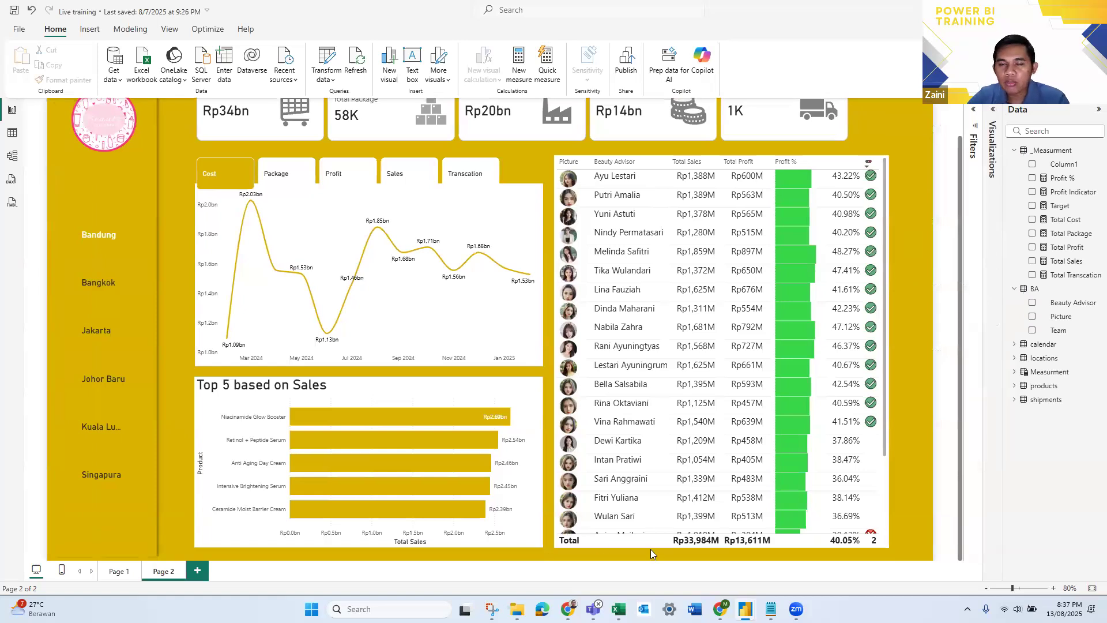
pyautogui.click(885, 184)
pyautogui.click(988, 132)
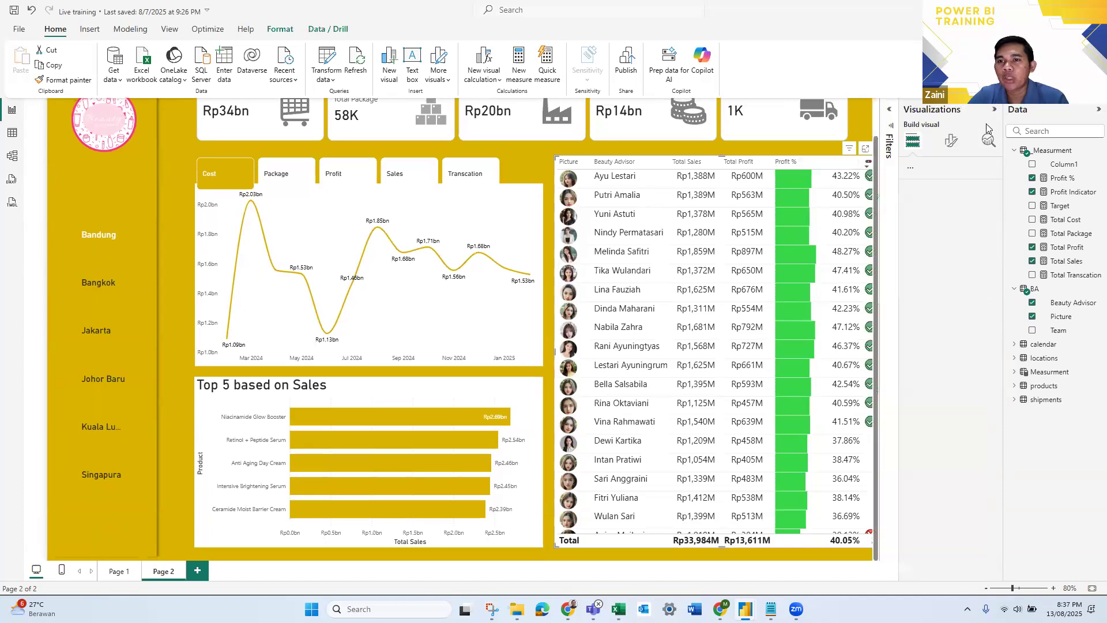
pyautogui.click(913, 142)
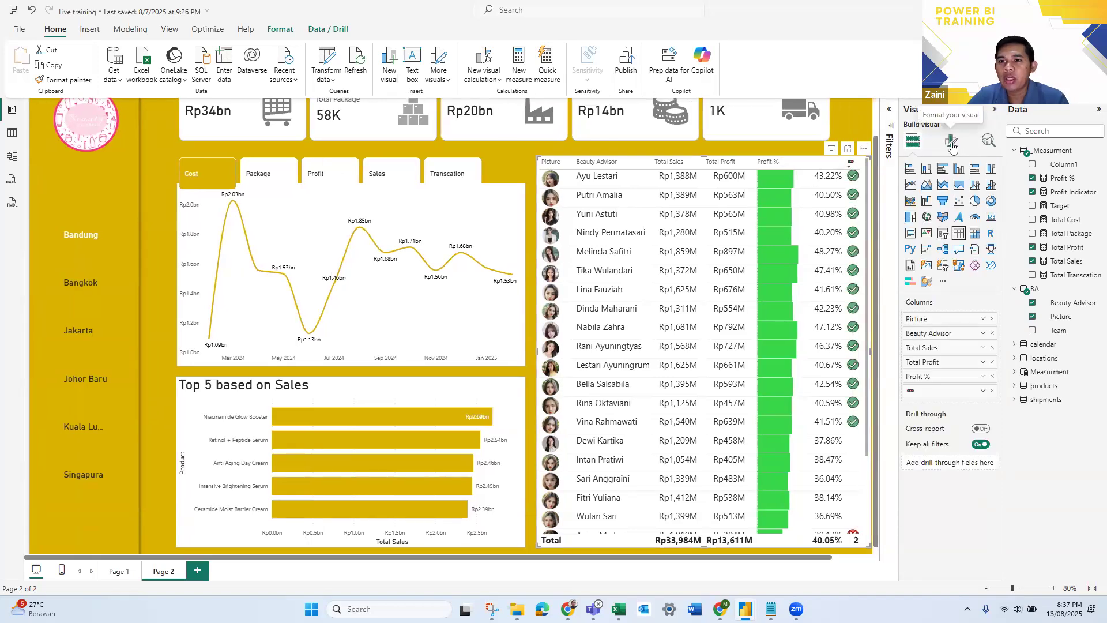
pyautogui.click(951, 144)
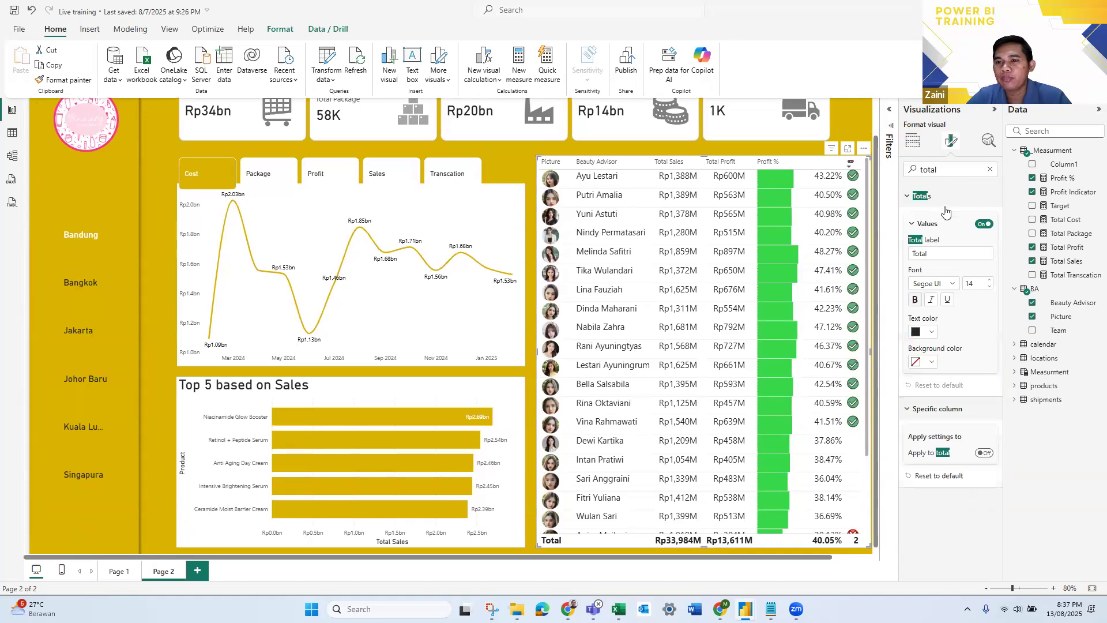
pyautogui.click(984, 225)
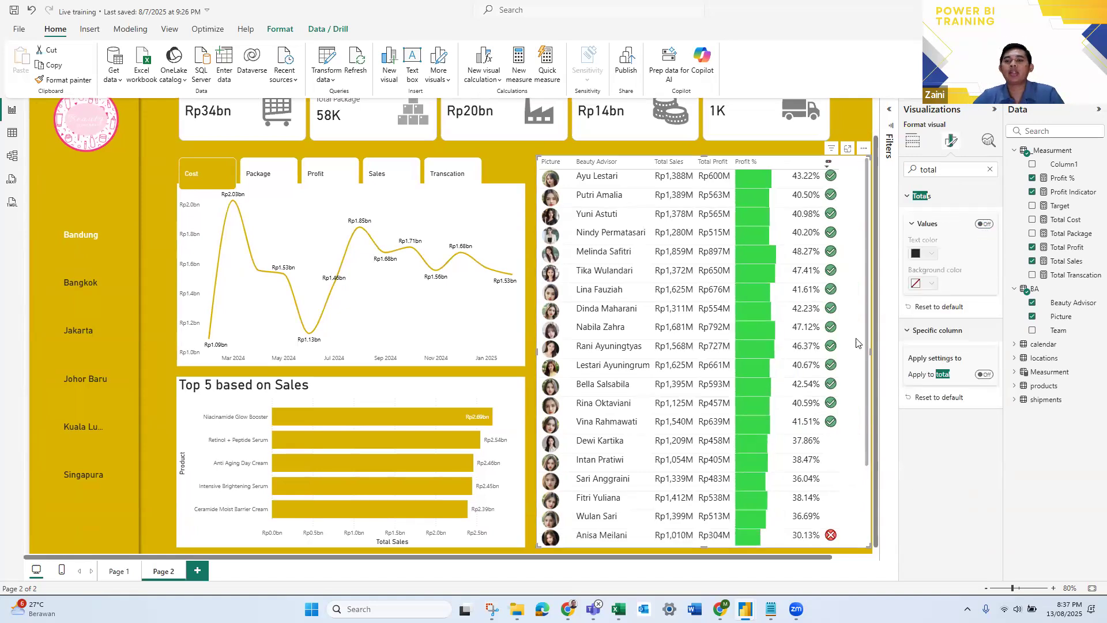
# - Sort the table alphabetically by Beauty Advisor and clear the format settings search
pyautogui.scroll(1, 721, 277)
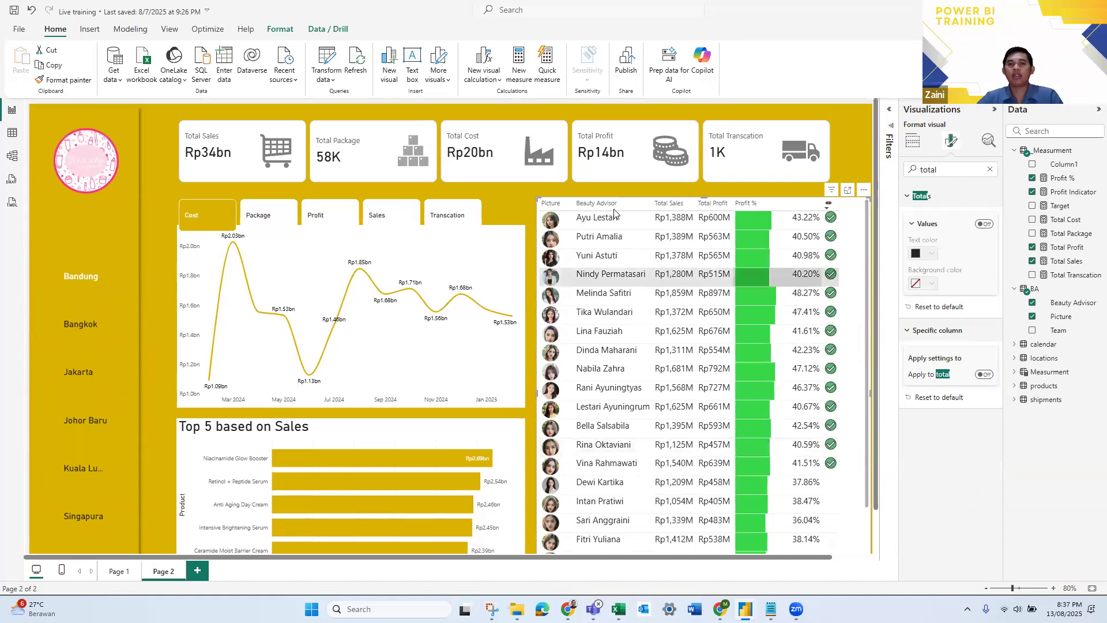
pyautogui.click(582, 204)
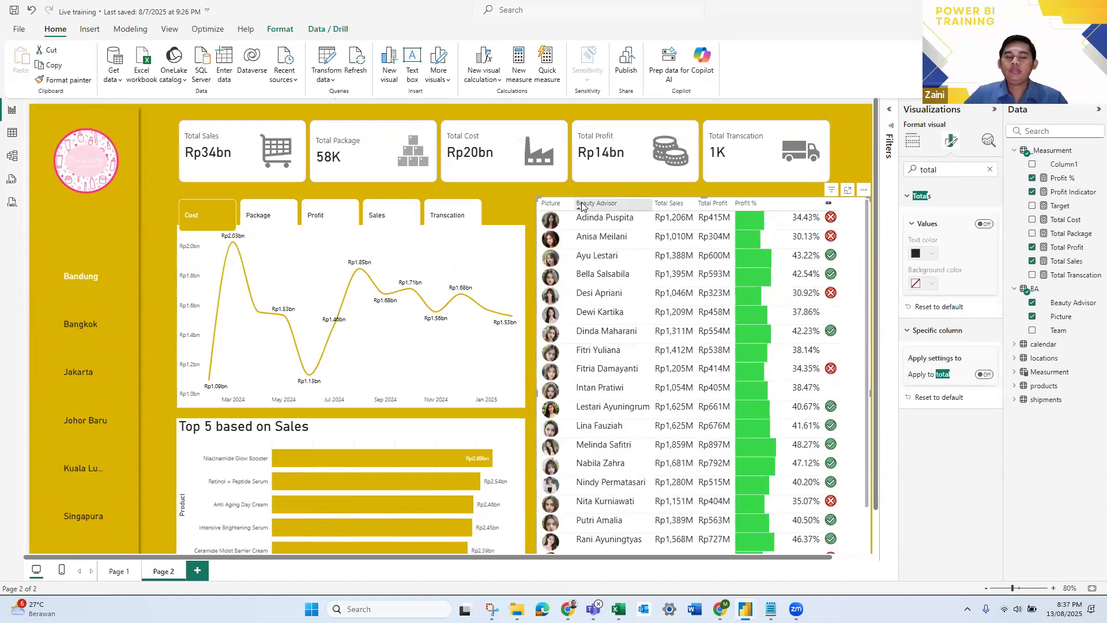
pyautogui.click(990, 169)
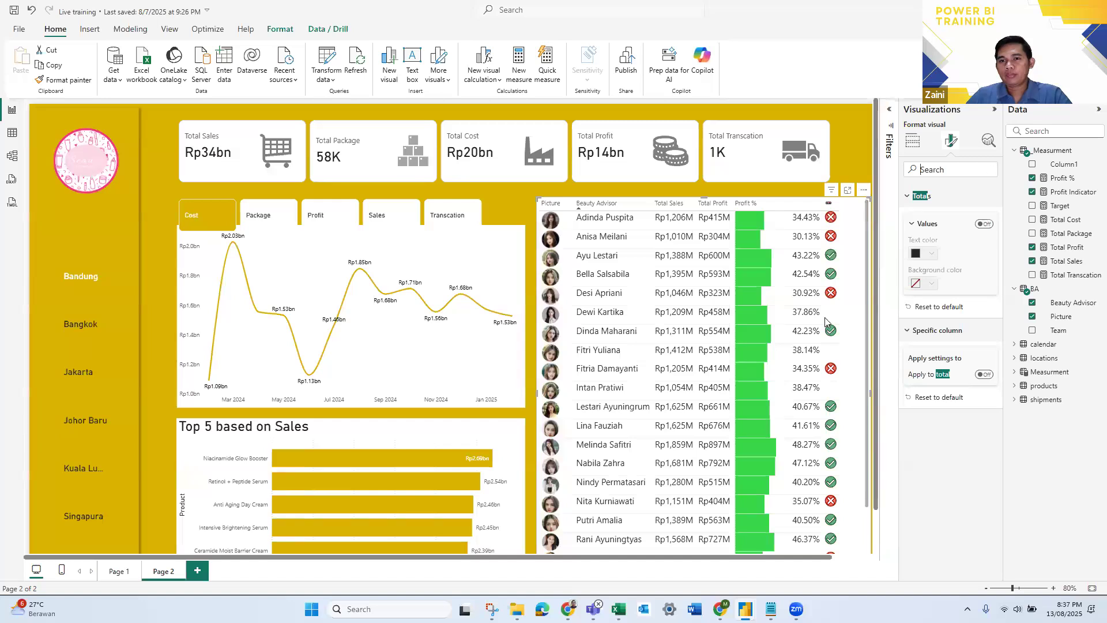
pyautogui.click(860, 152)
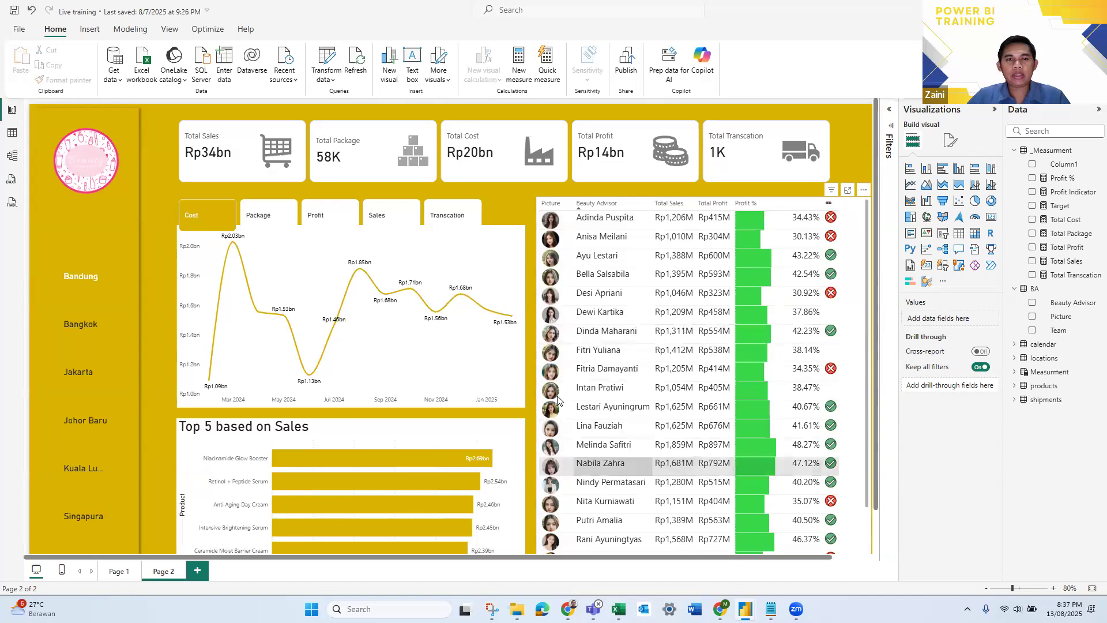
# - Switch to the New bootcamp powerBI 2 report to examine its Beauty Advisor table, and return to the Live training report
pyautogui.hotkey('alt', 'Tab')
pyautogui.hotkey('alt', 'Tab')
pyautogui.hotkey('alt', 'Tab')
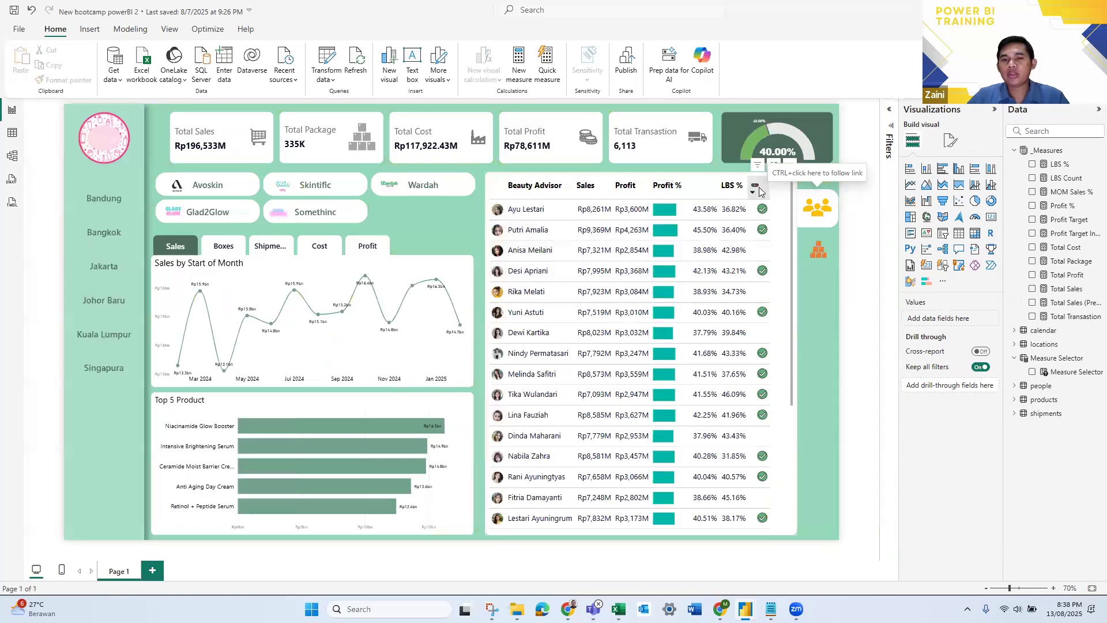
pyautogui.hotkey('alt', 'Tab')
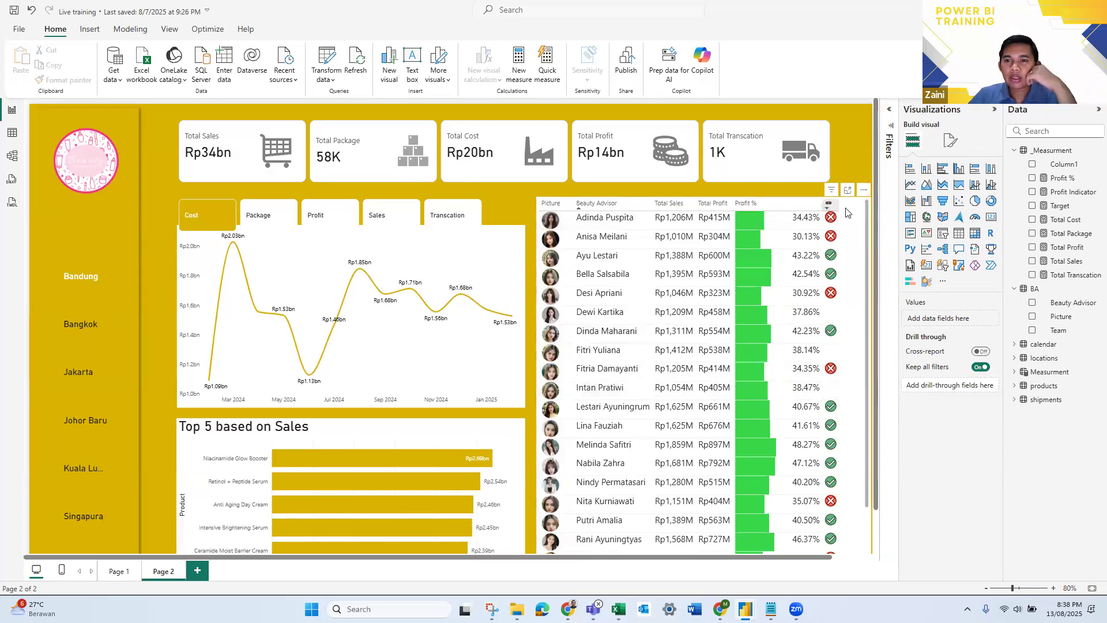
# - Format the Beauty Advisor table's column headers with font size 12, black text color and bold
pyautogui.click(856, 236)
pyautogui.click(953, 146)
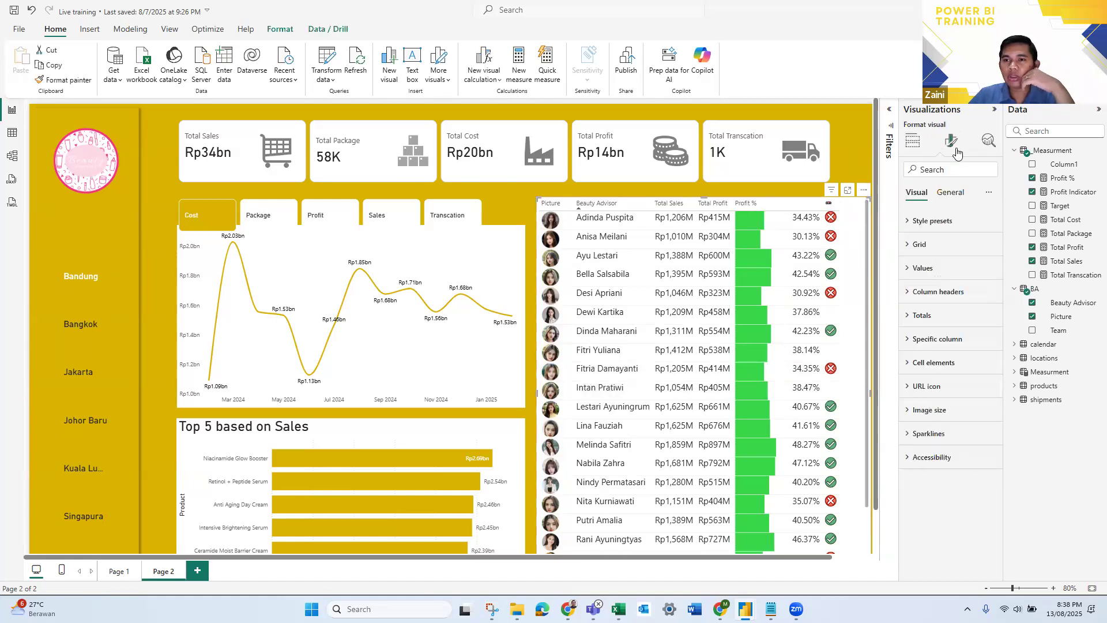
pyautogui.click(910, 293)
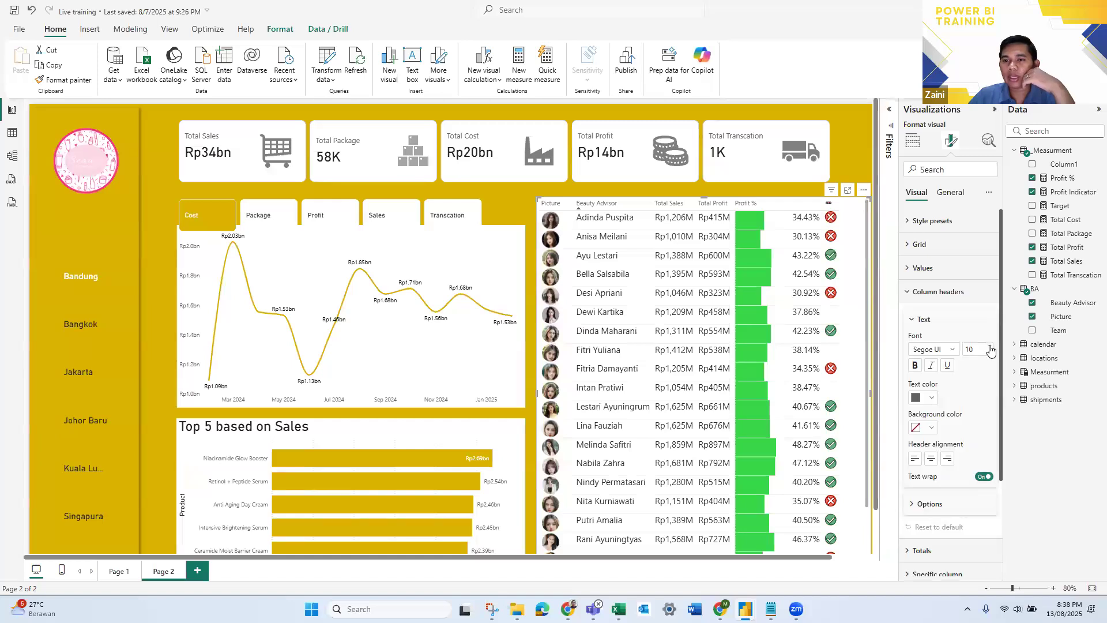
pyautogui.click(989, 346)
pyautogui.click(989, 347)
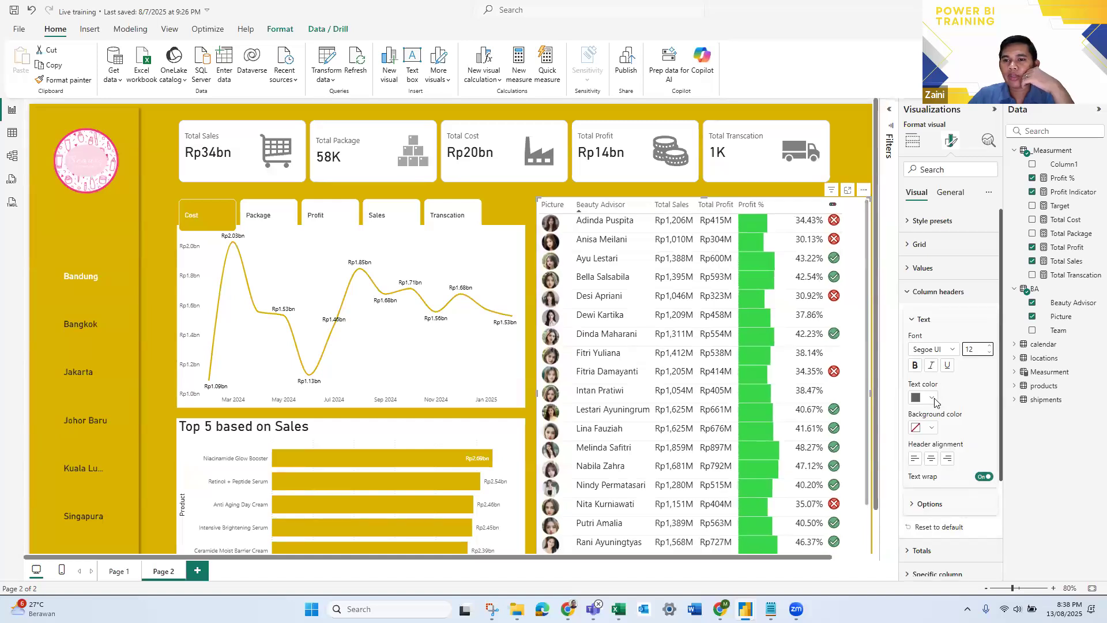
pyautogui.click(932, 398)
pyautogui.click(937, 223)
pyautogui.click(914, 369)
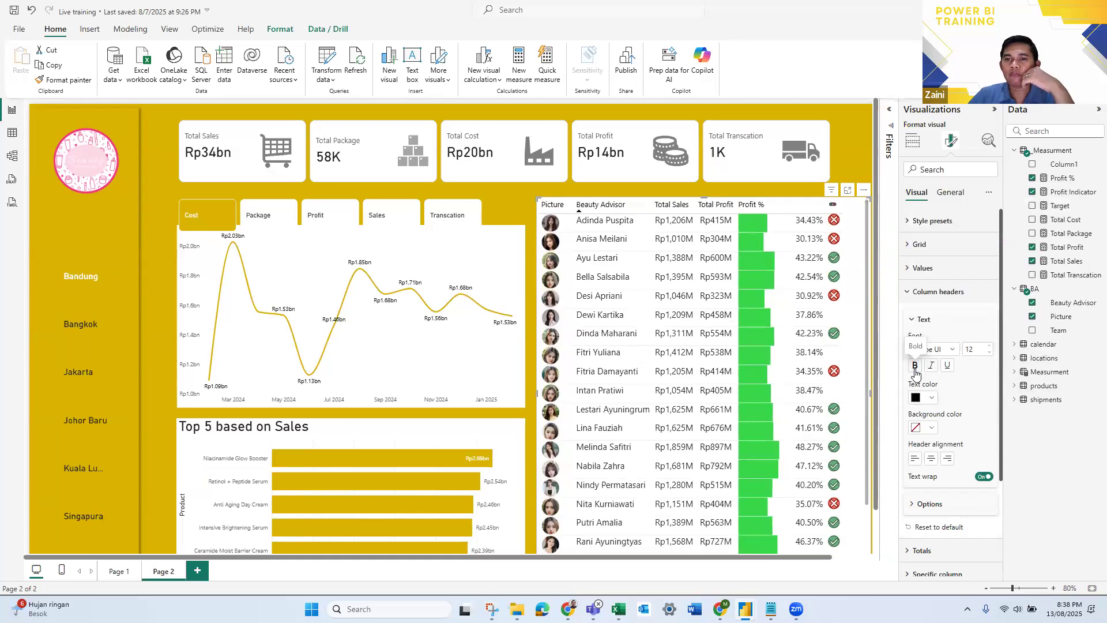
pyautogui.click(854, 170)
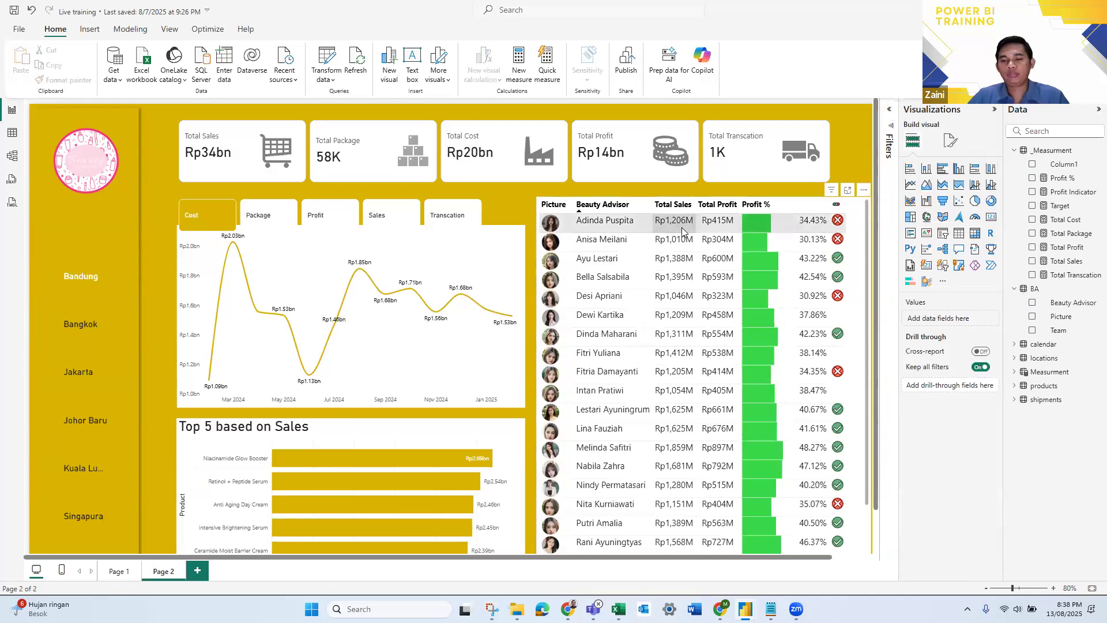
pyautogui.scroll(-1, 681, 227)
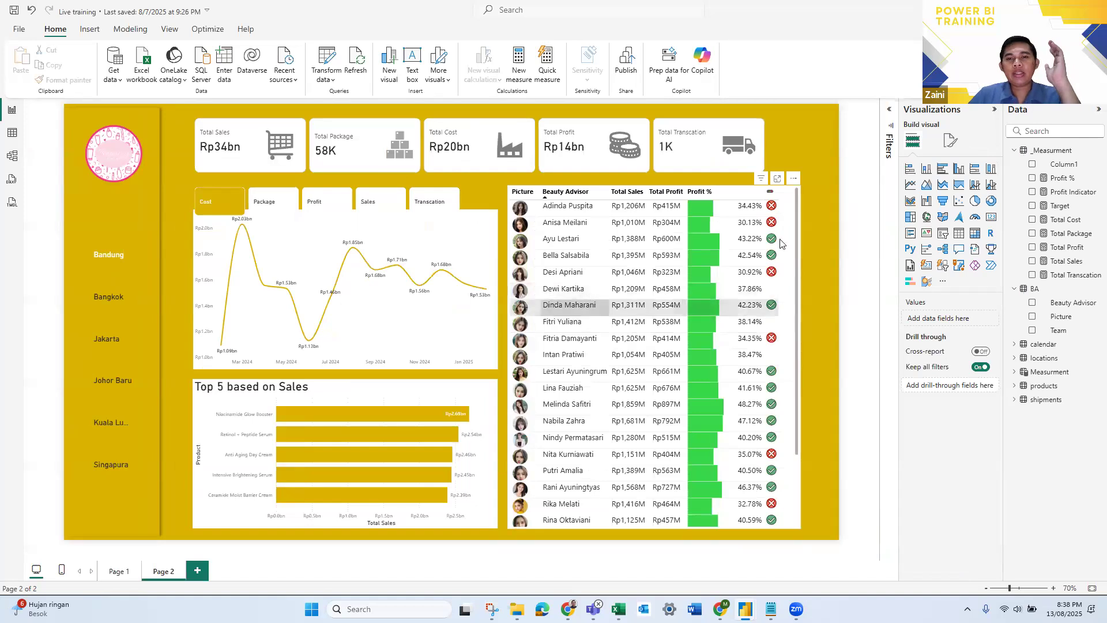
# - Add a white visual border with 12 px rounded corners to the Beauty Advisor table
pyautogui.click(797, 260)
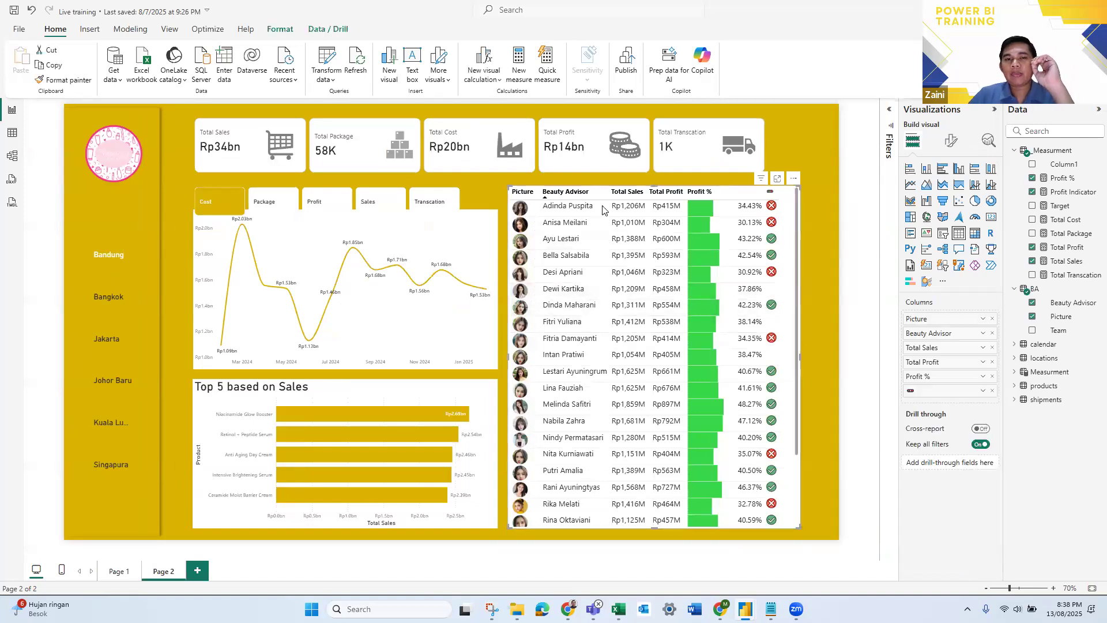
pyautogui.click(802, 193)
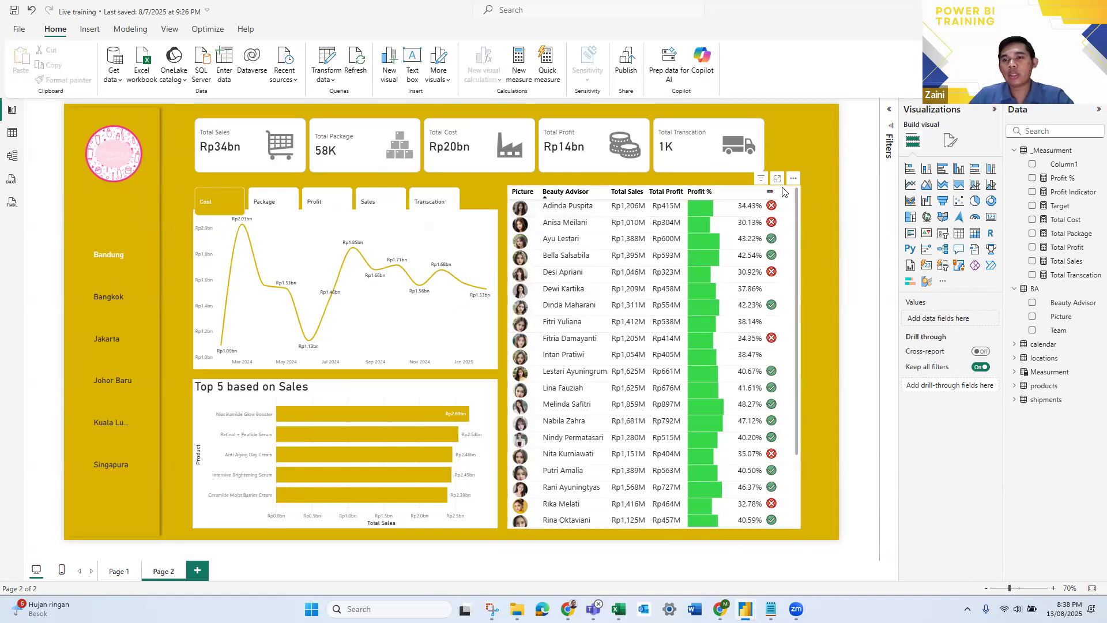
pyautogui.click(949, 142)
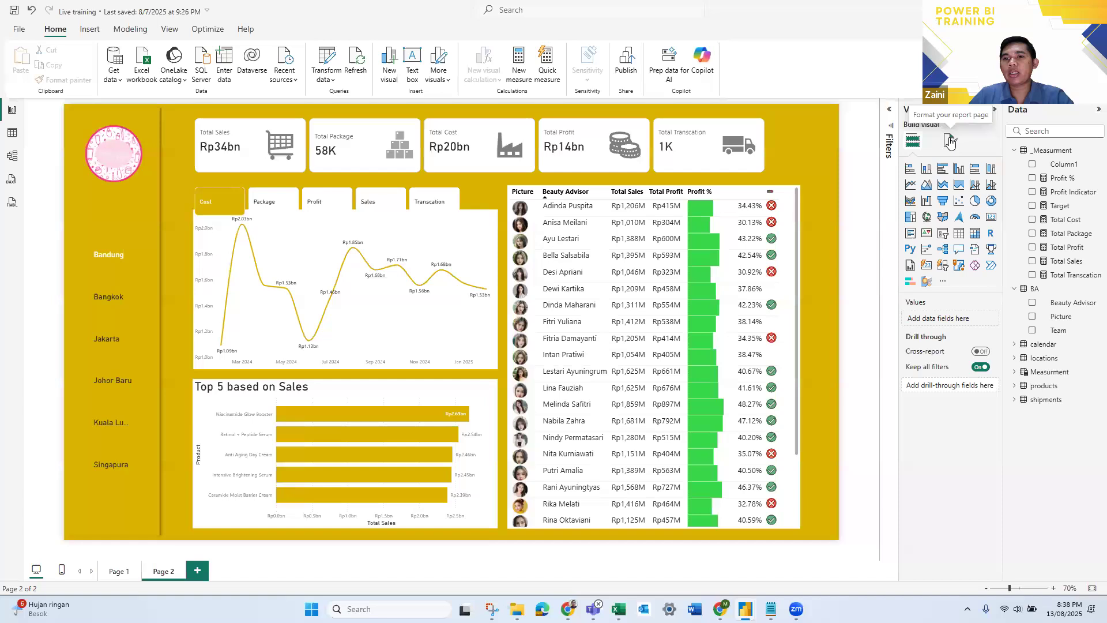
pyautogui.click(796, 217)
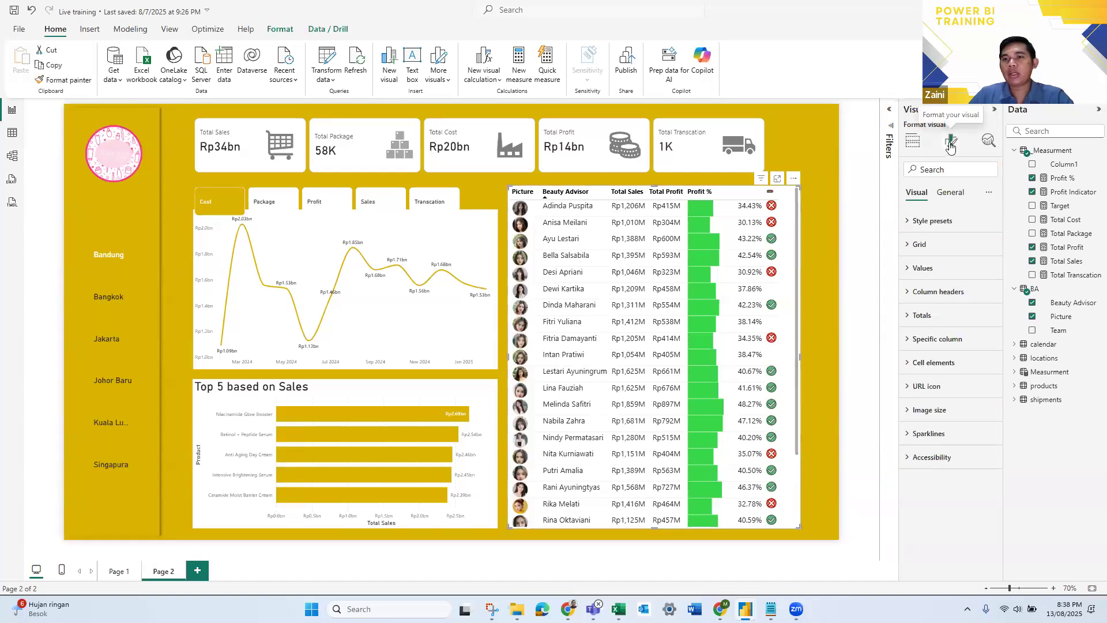
pyautogui.click(945, 196)
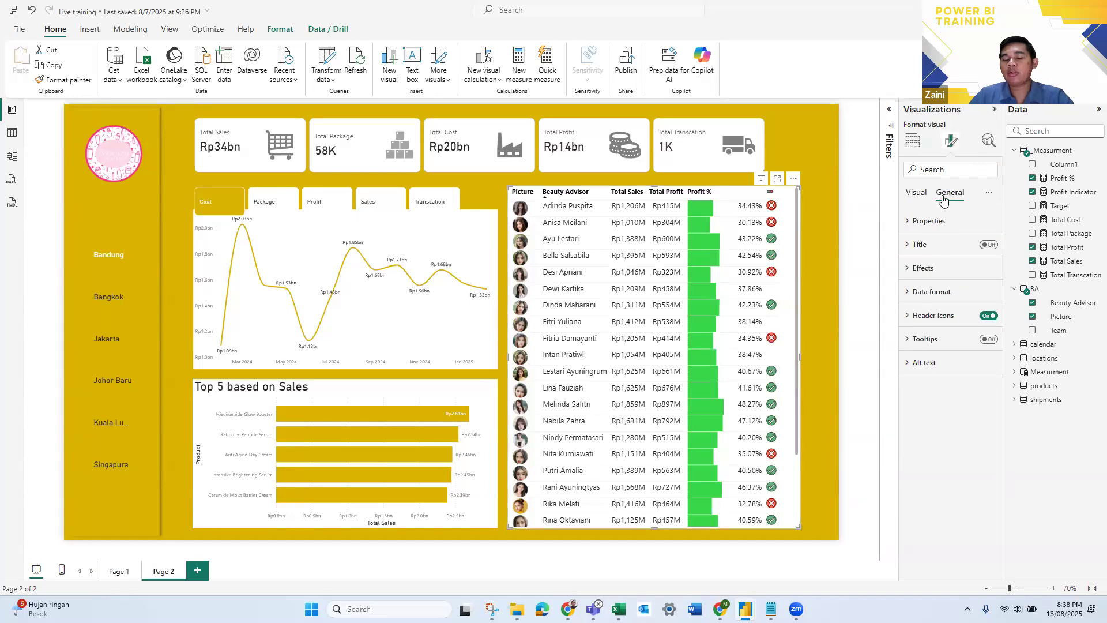
pyautogui.click(921, 268)
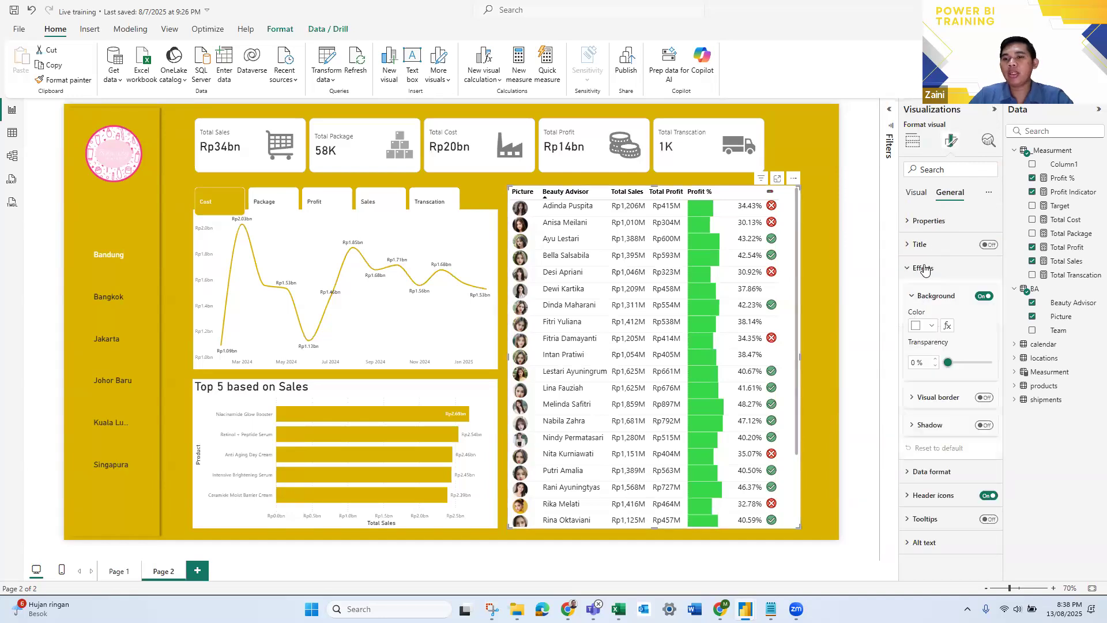
pyautogui.click(982, 397)
pyautogui.click(929, 430)
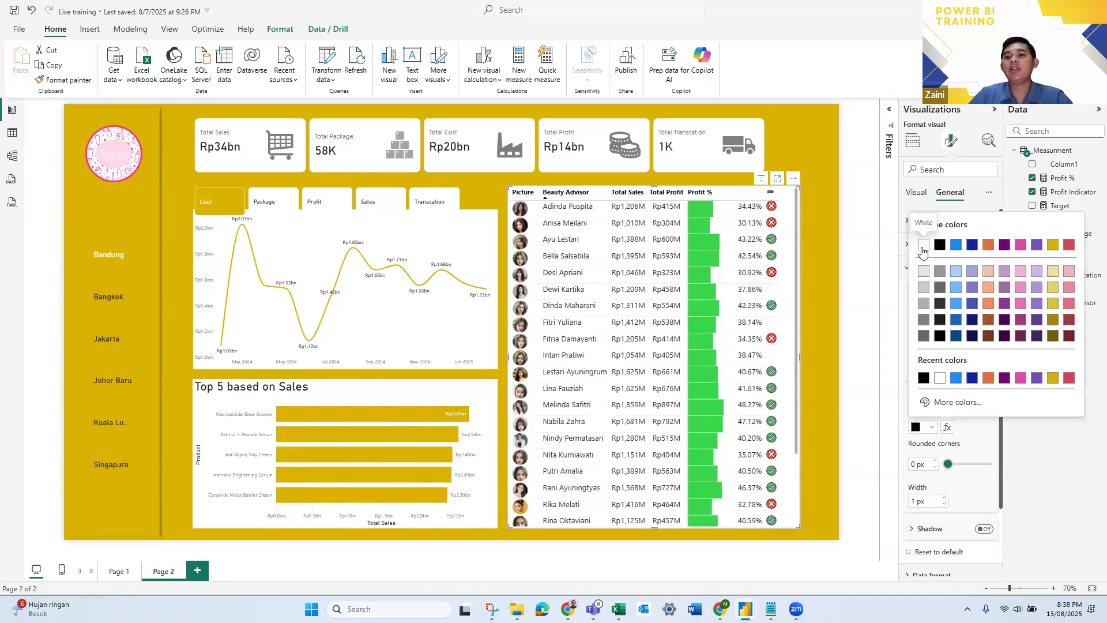
pyautogui.click(923, 244)
pyautogui.moveTo(947, 465); pyautogui.dragTo(964, 469)
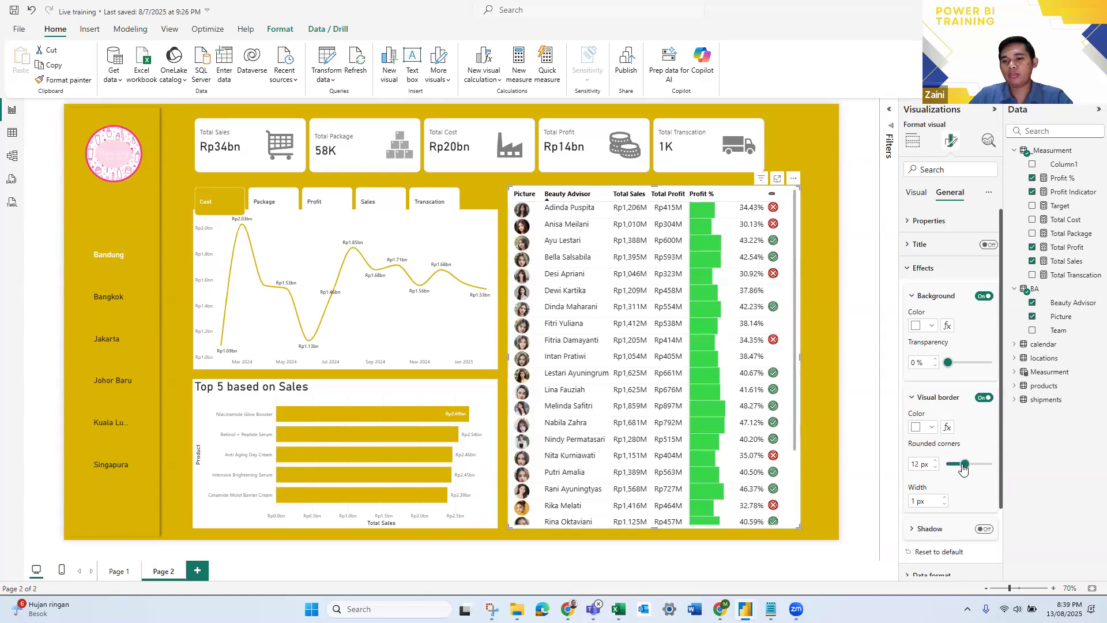
pyautogui.click(822, 331)
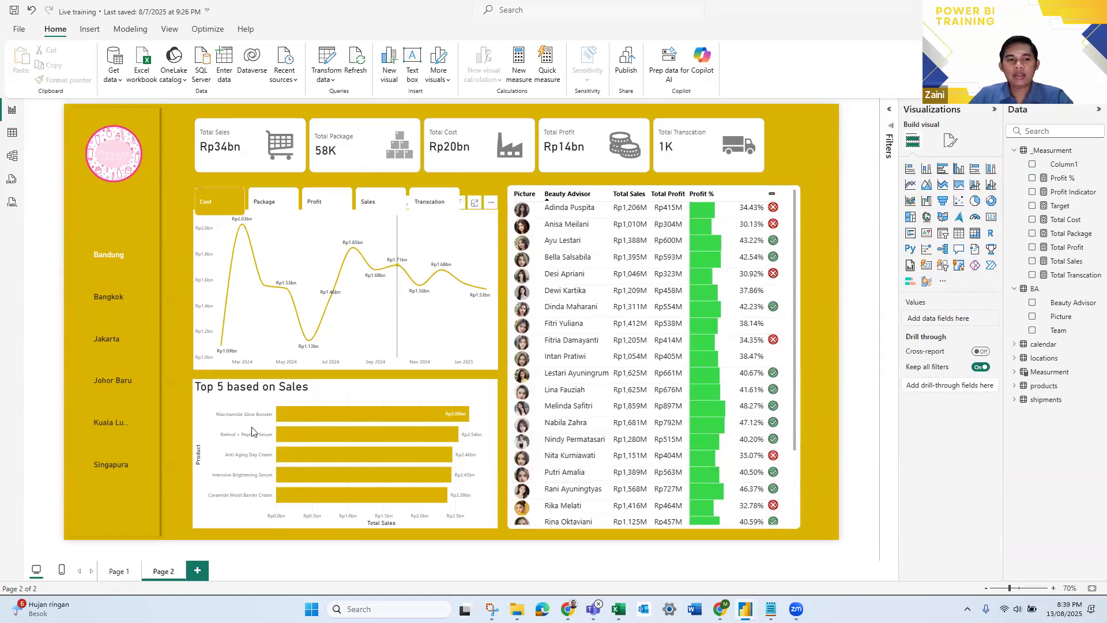
# - Add a white visual border with 10 px rounded corners to the Top 5 based on Sales bar chart
pyautogui.click(492, 519)
pyautogui.click(949, 142)
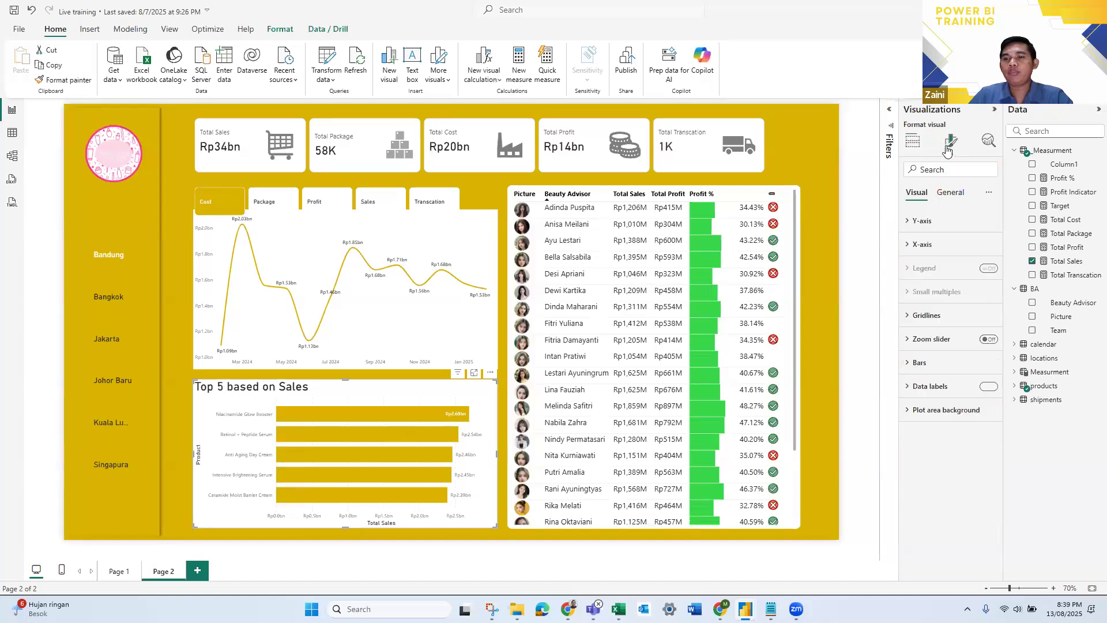
pyautogui.click(950, 193)
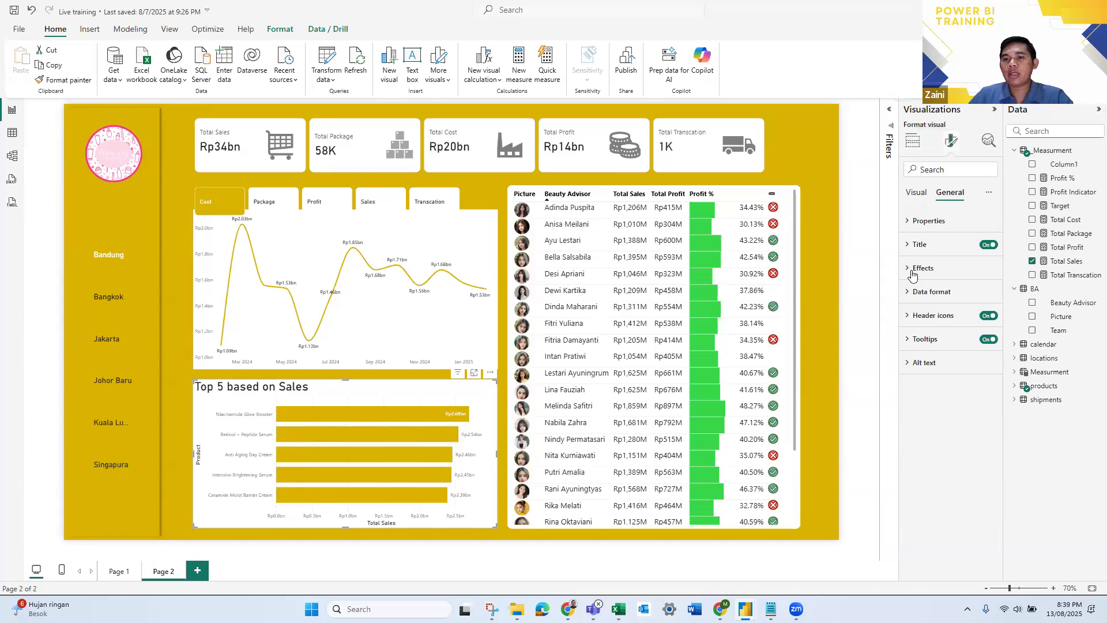
pyautogui.click(921, 268)
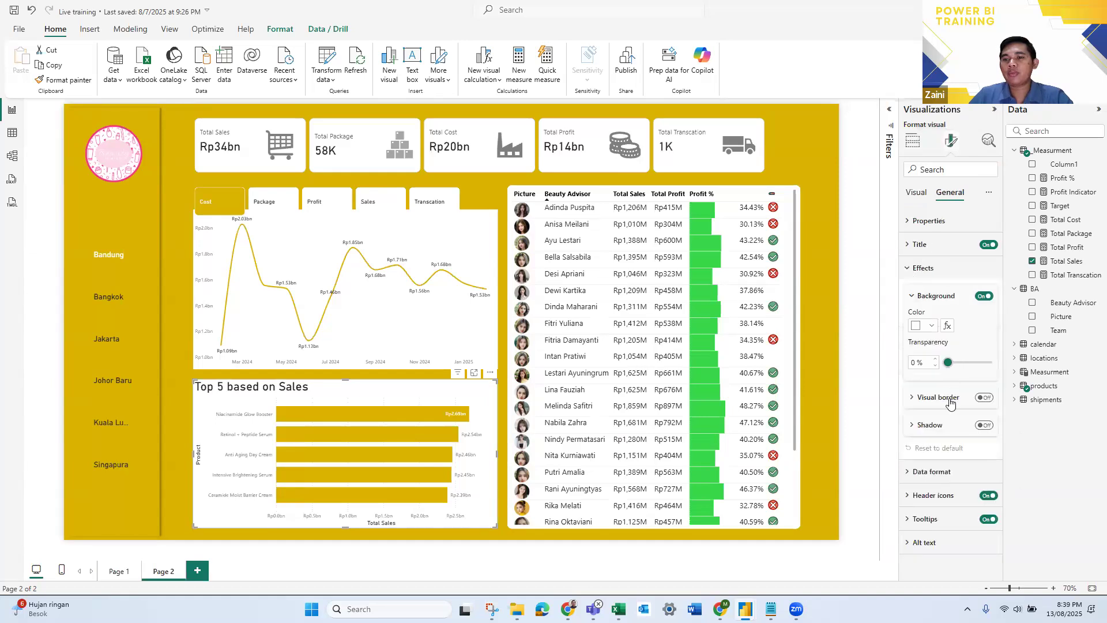
pyautogui.click(980, 397)
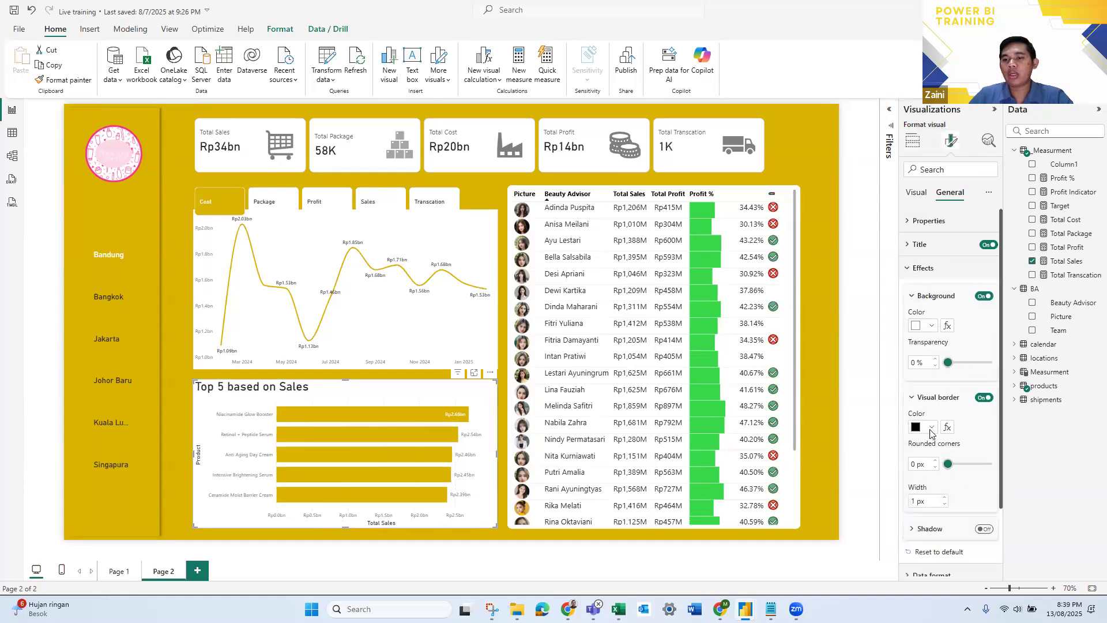
pyautogui.click(927, 427)
pyautogui.click(924, 377)
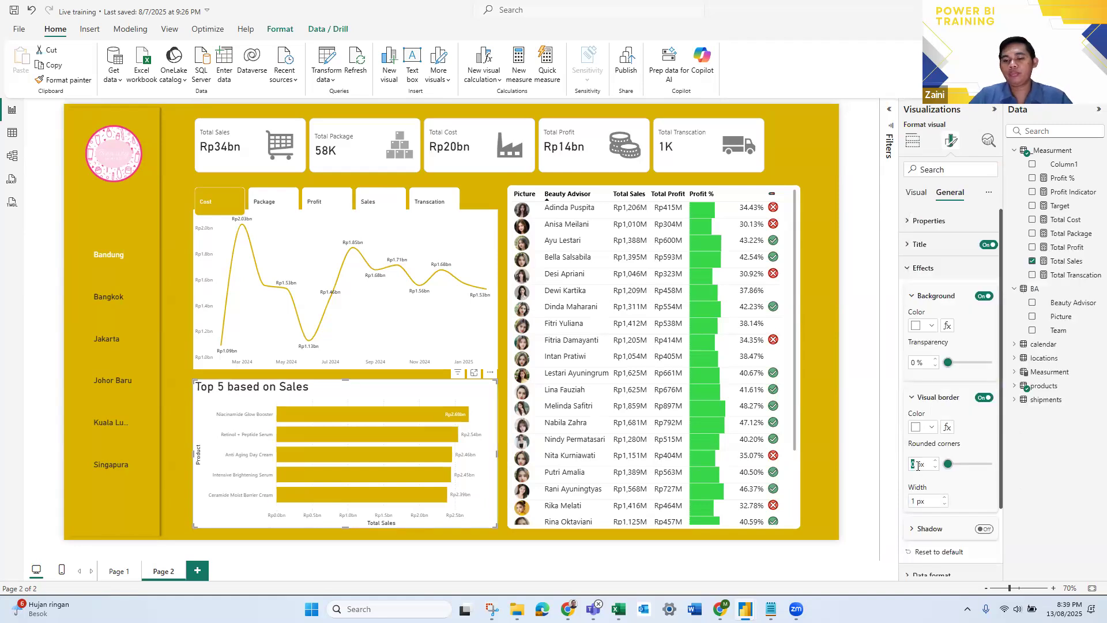
pyautogui.write('10')
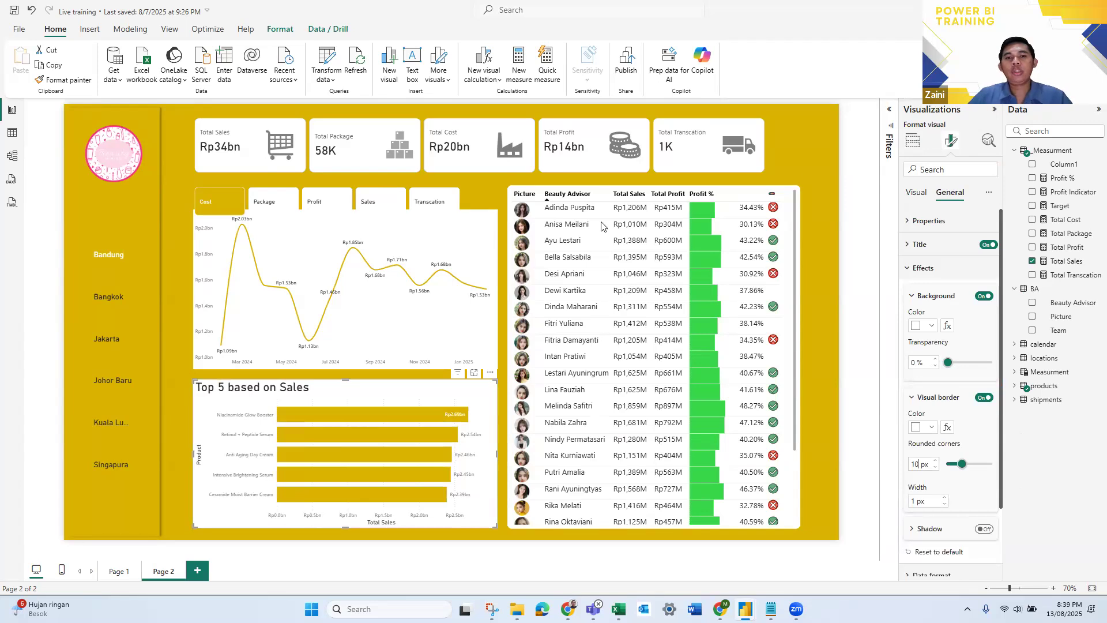
# - Give the monthly line chart a white visual border with 10 px rounded corners
pyautogui.click(493, 248)
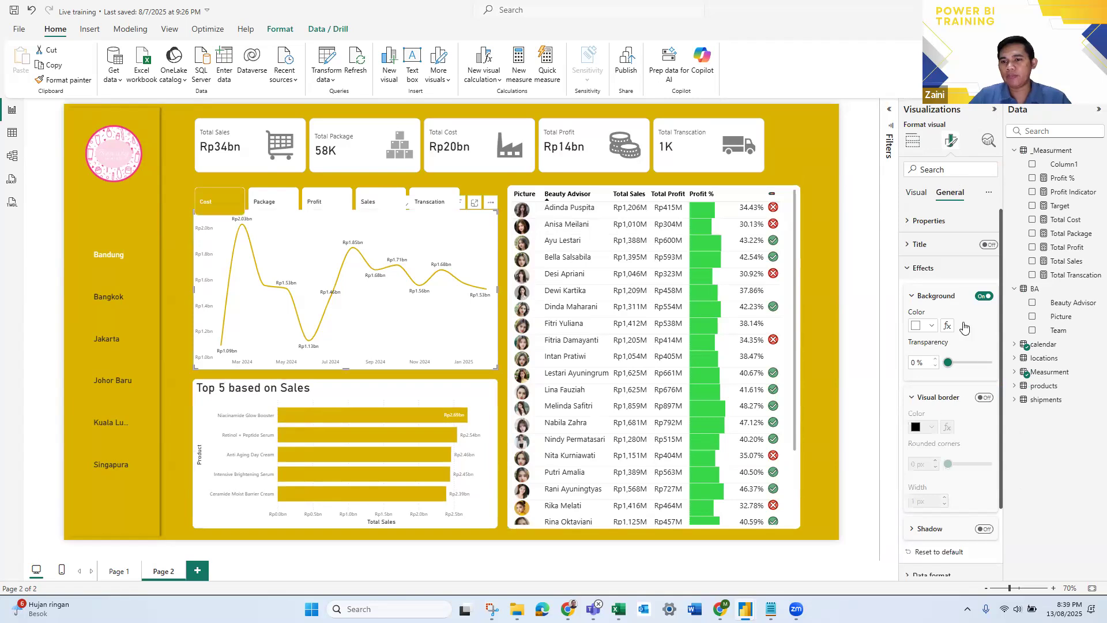
pyautogui.click(984, 397)
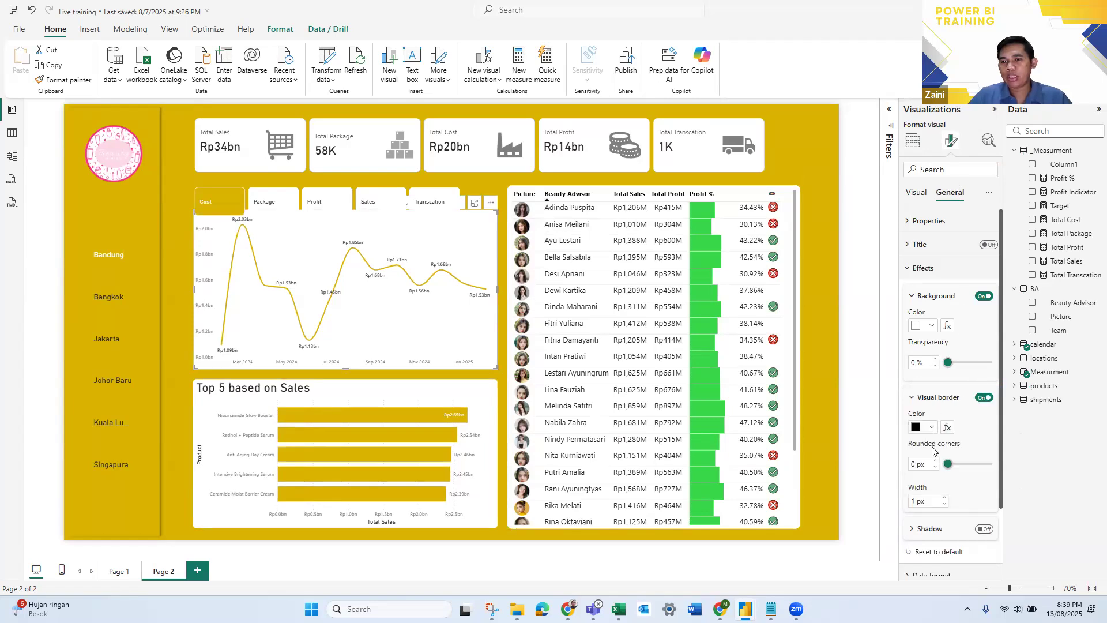
pyautogui.click(931, 427)
pyautogui.click(925, 381)
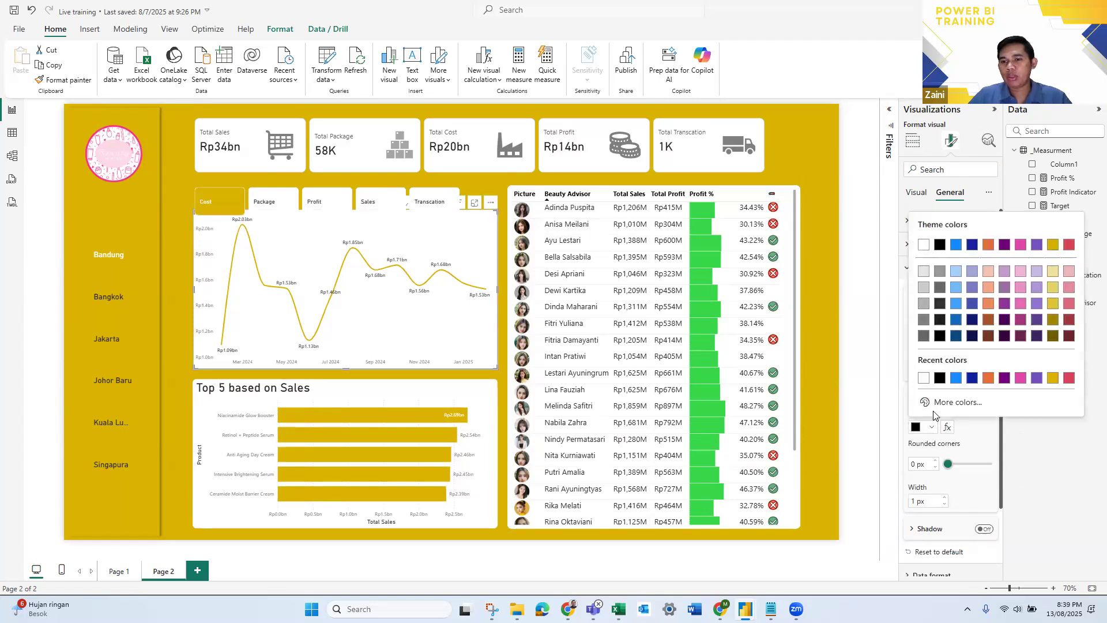
pyautogui.click(916, 464)
pyautogui.write('10')
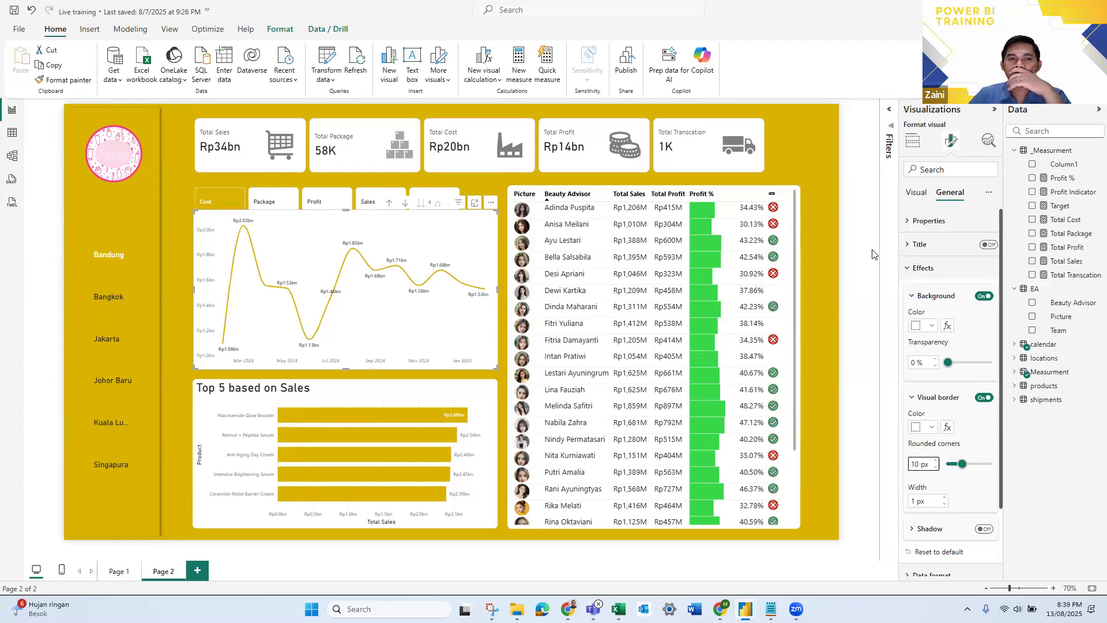
pyautogui.click(873, 254)
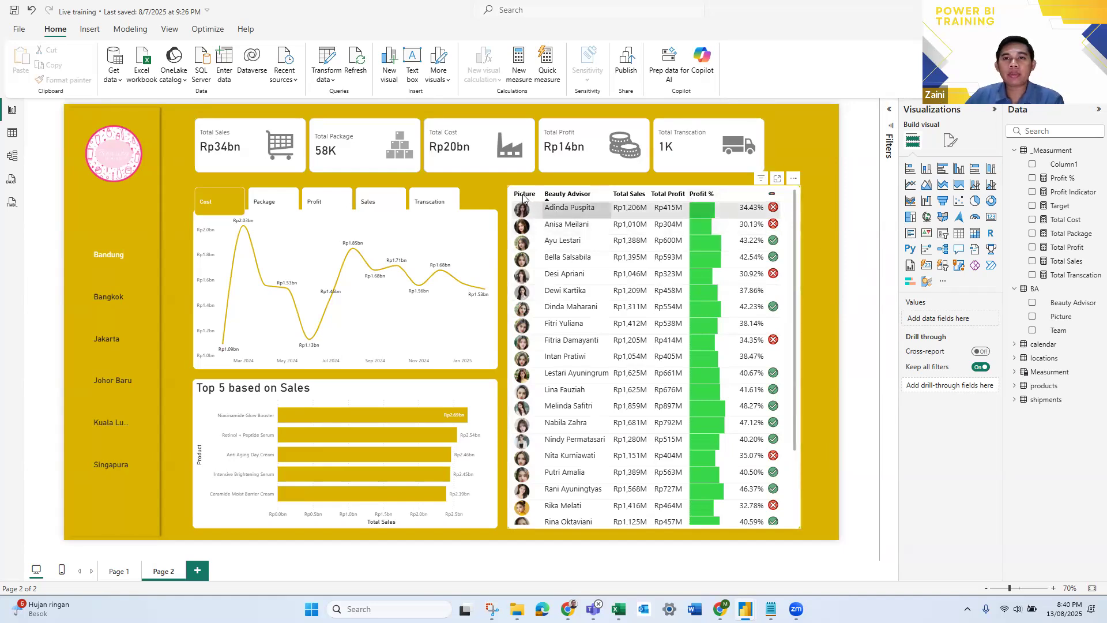
# - Blank out the Picture column's header name in the Beauty Advisor table
pyautogui.click(794, 226)
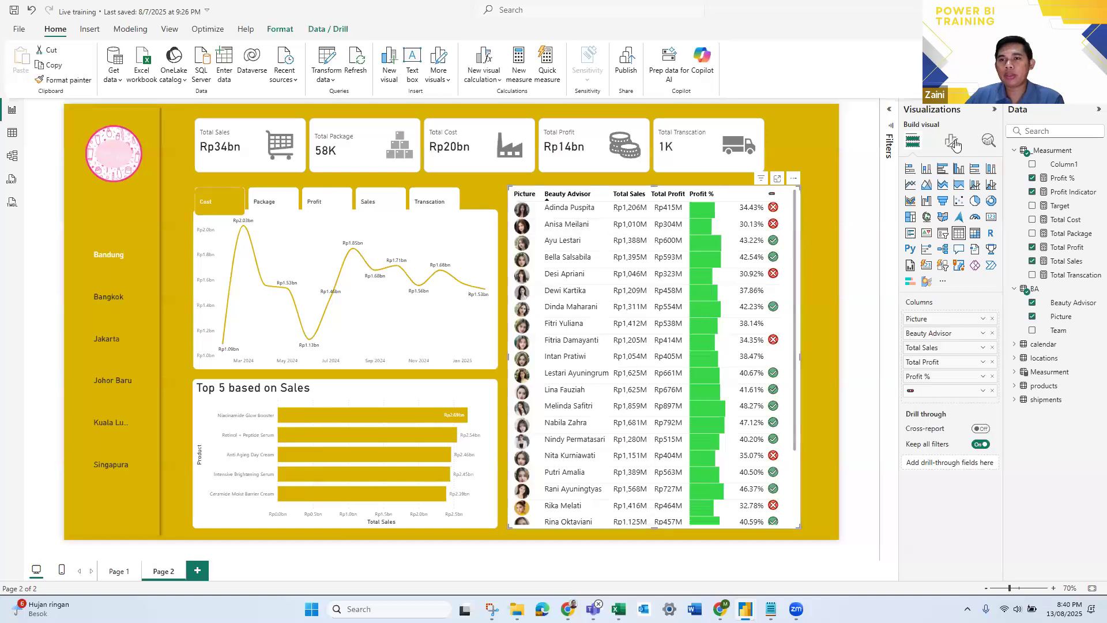
pyautogui.doubleClick(929, 319)
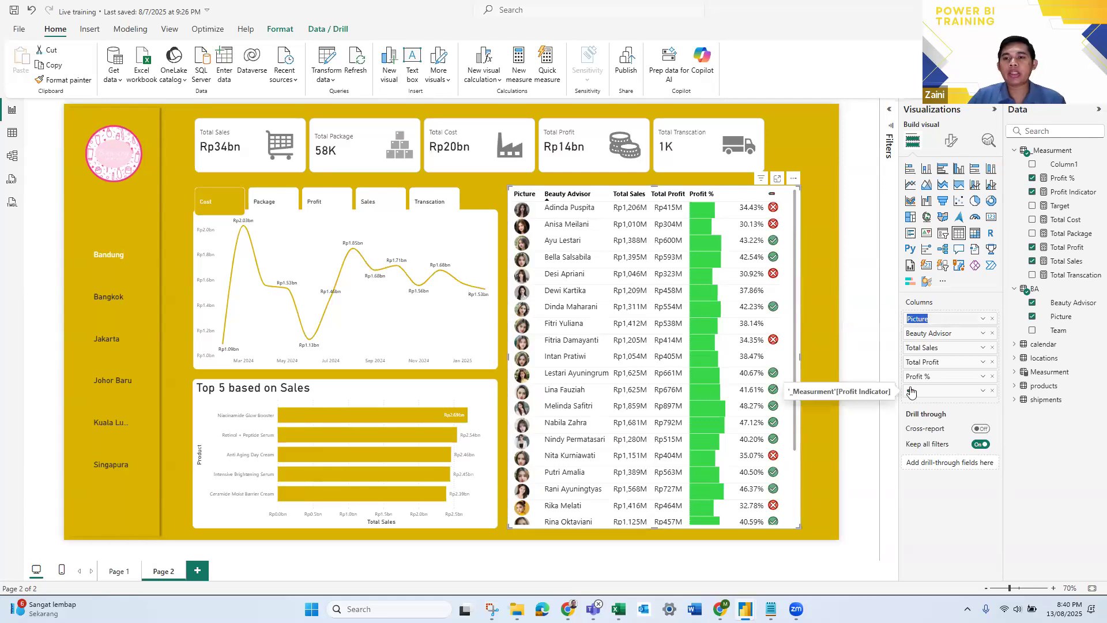
pyautogui.press('BackSpace')
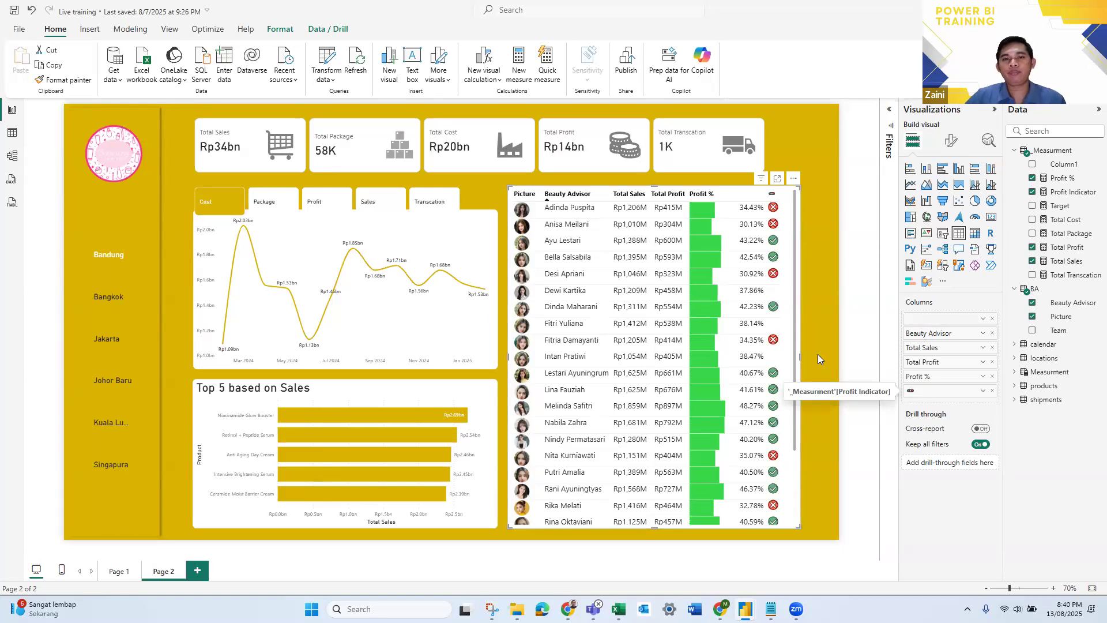
pyautogui.press('Return')
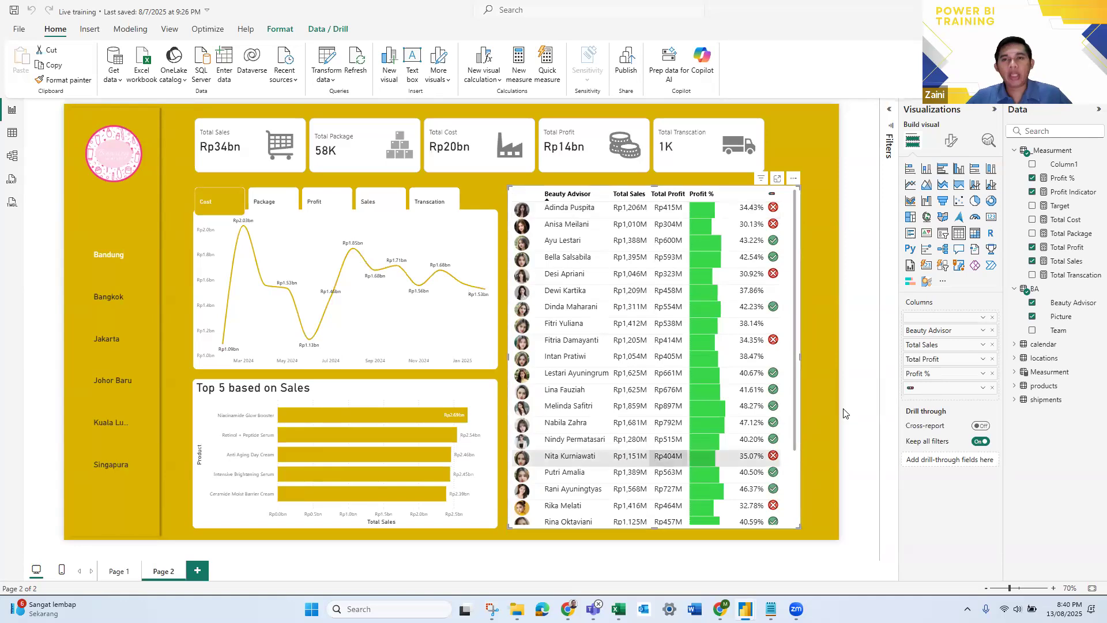
pyautogui.click(860, 387)
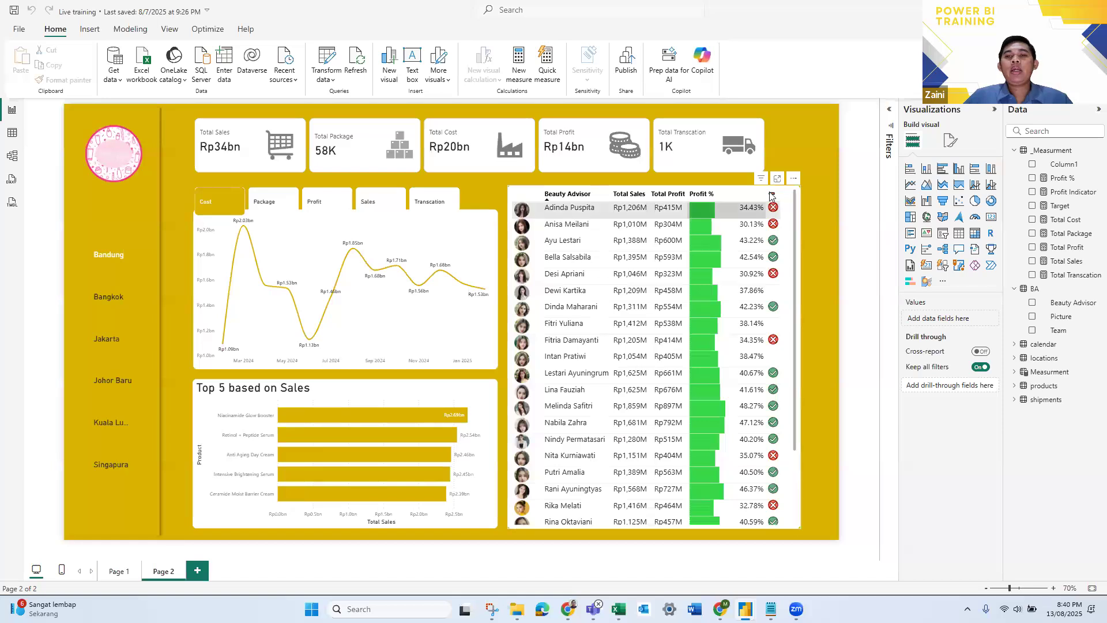
# - Duplicate the Beauty Advisor table and move the copy beside the original, over the charts
pyautogui.click(792, 221)
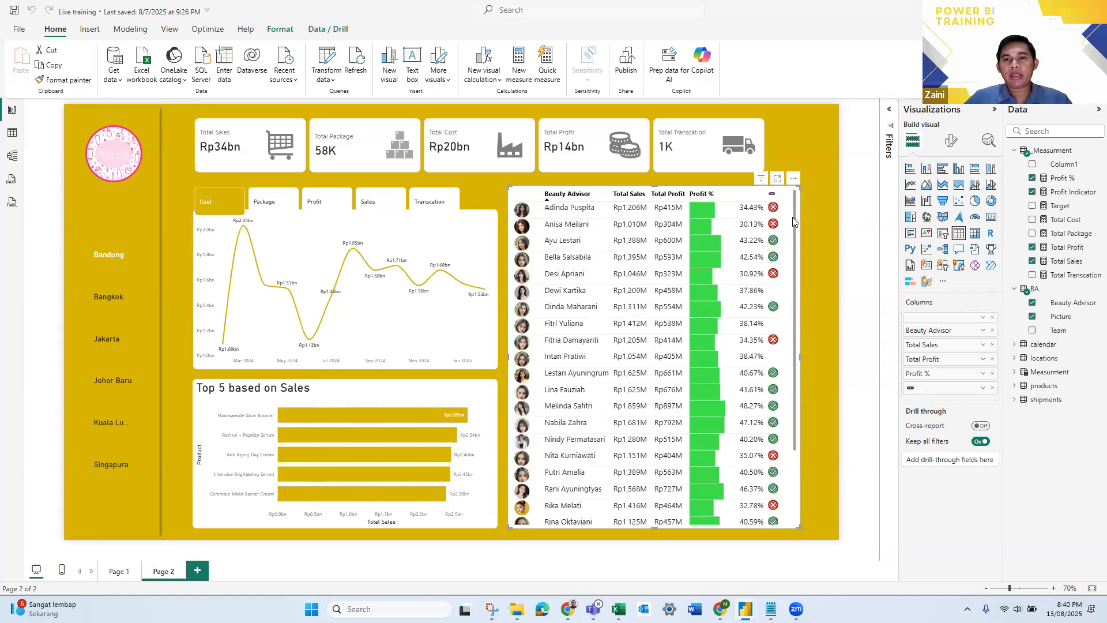
pyautogui.hotkey('ctrl', 'c')
pyautogui.hotkey('ctrl', 'v')
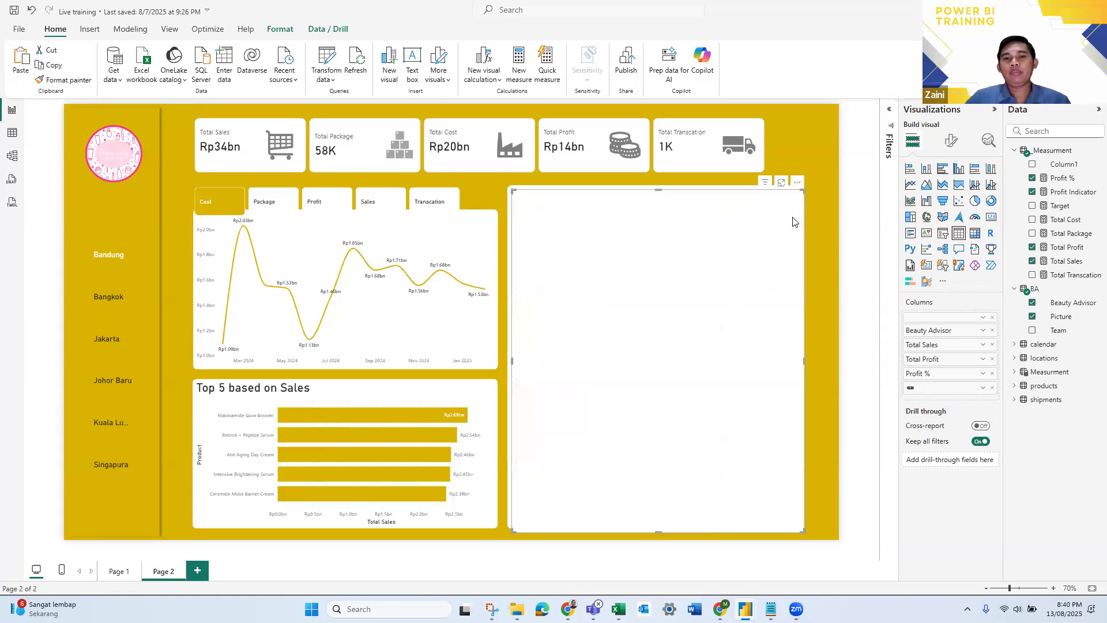
pyautogui.moveTo(792, 221); pyautogui.dragTo(519, 215)
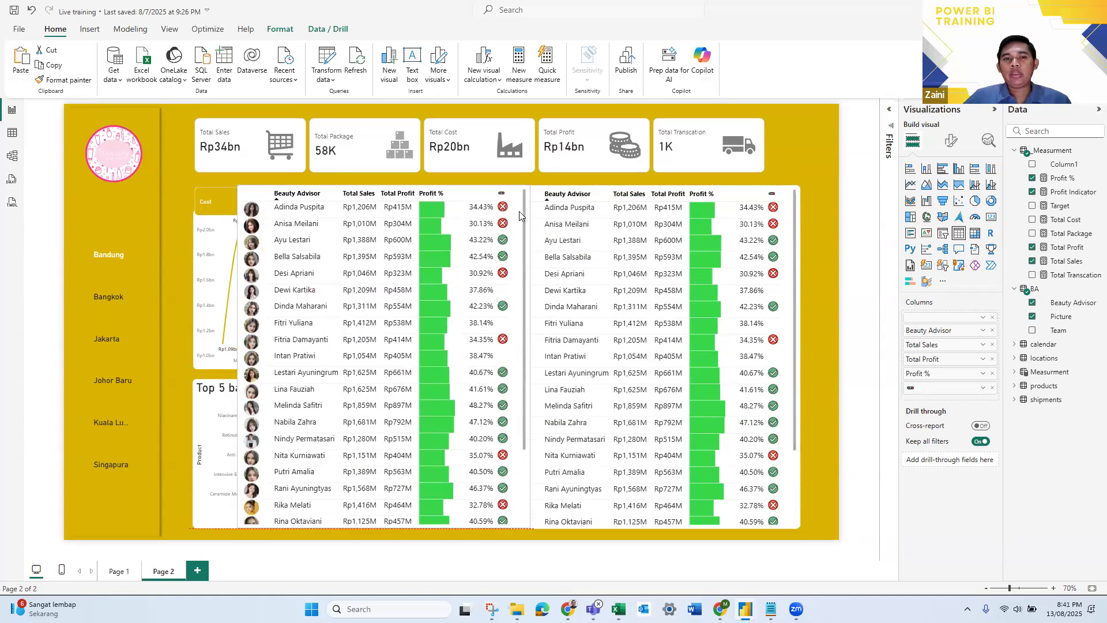
# - Replace the Beauty Advisor and picture columns in the copied table with the Product field from the products table
pyautogui.click(992, 330)
pyautogui.click(992, 318)
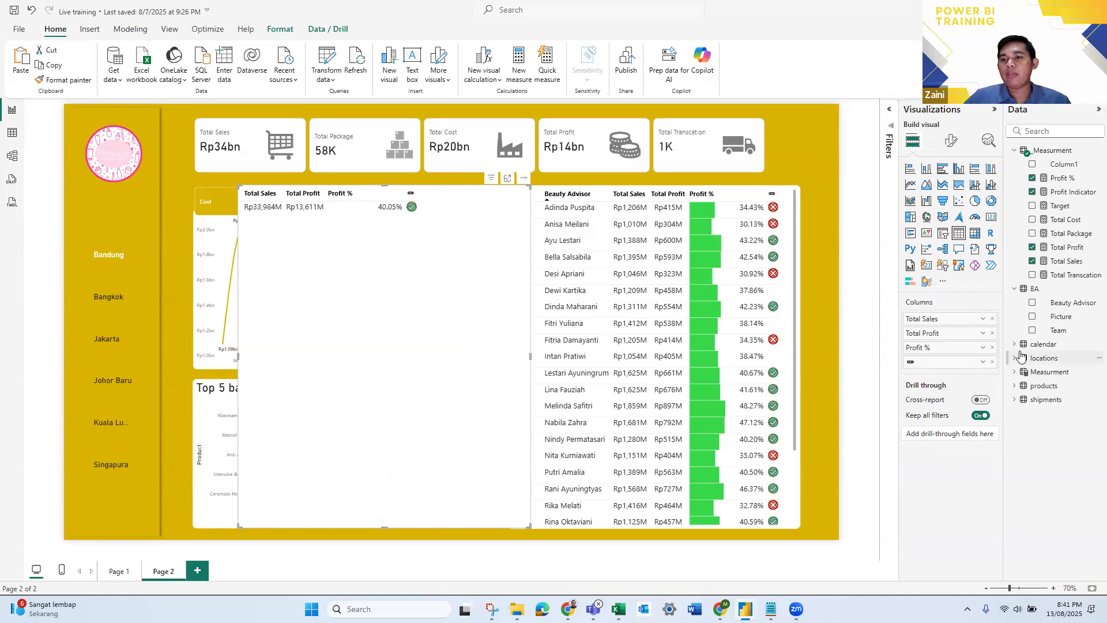
pyautogui.click(1016, 387)
pyautogui.moveTo(1069, 429); pyautogui.dragTo(970, 316)
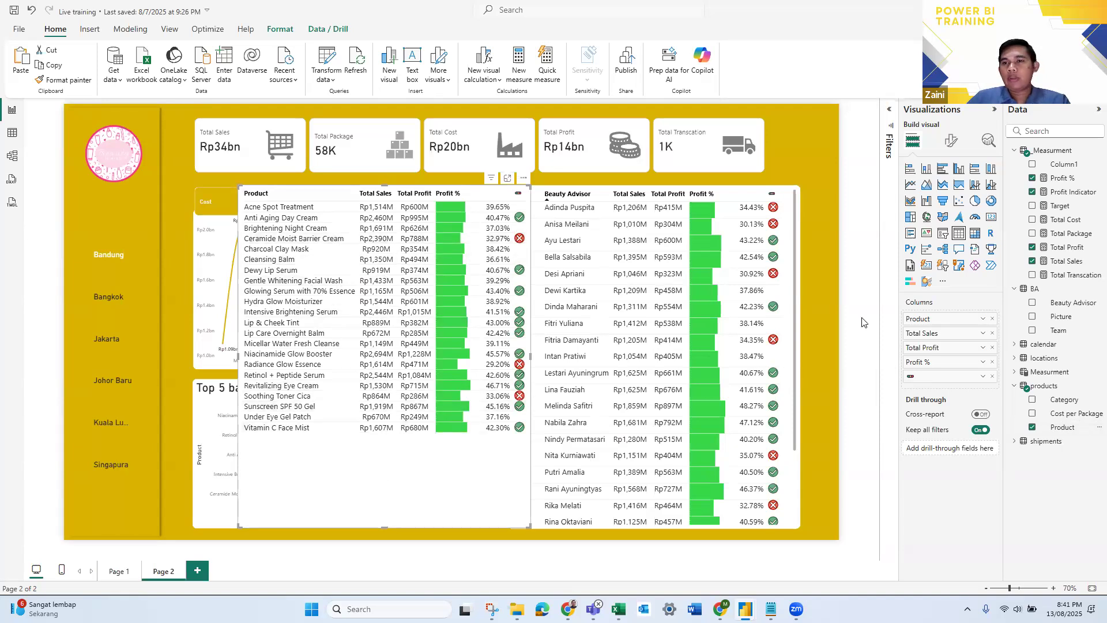
# - Set the row padding to 10 in the grid options of both the Product table and the Beauty Advisor table
pyautogui.click(951, 142)
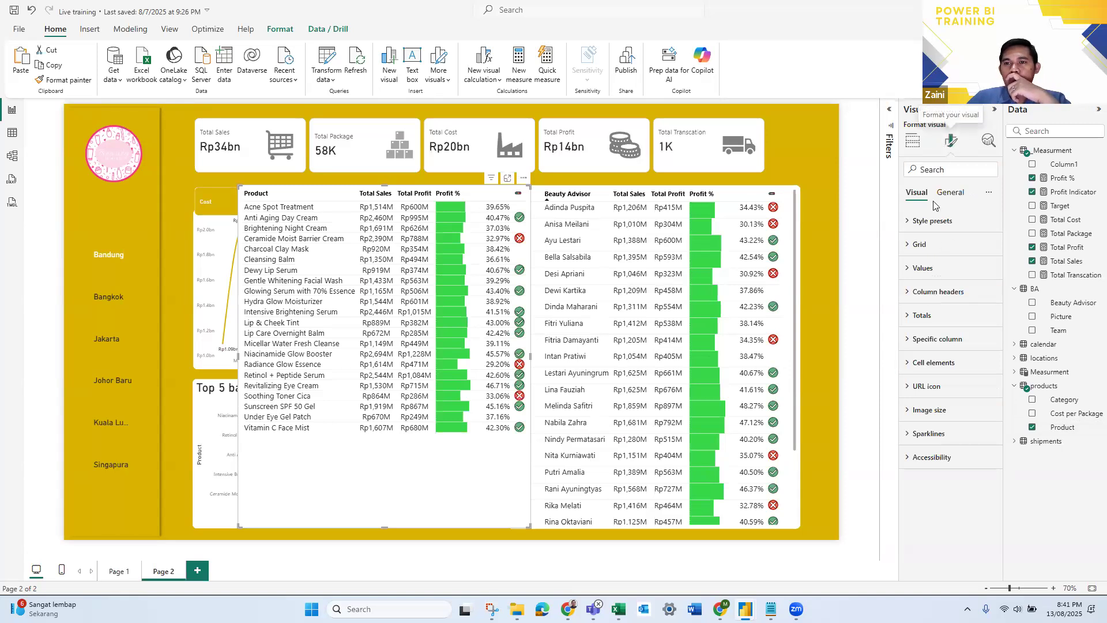
pyautogui.click(917, 245)
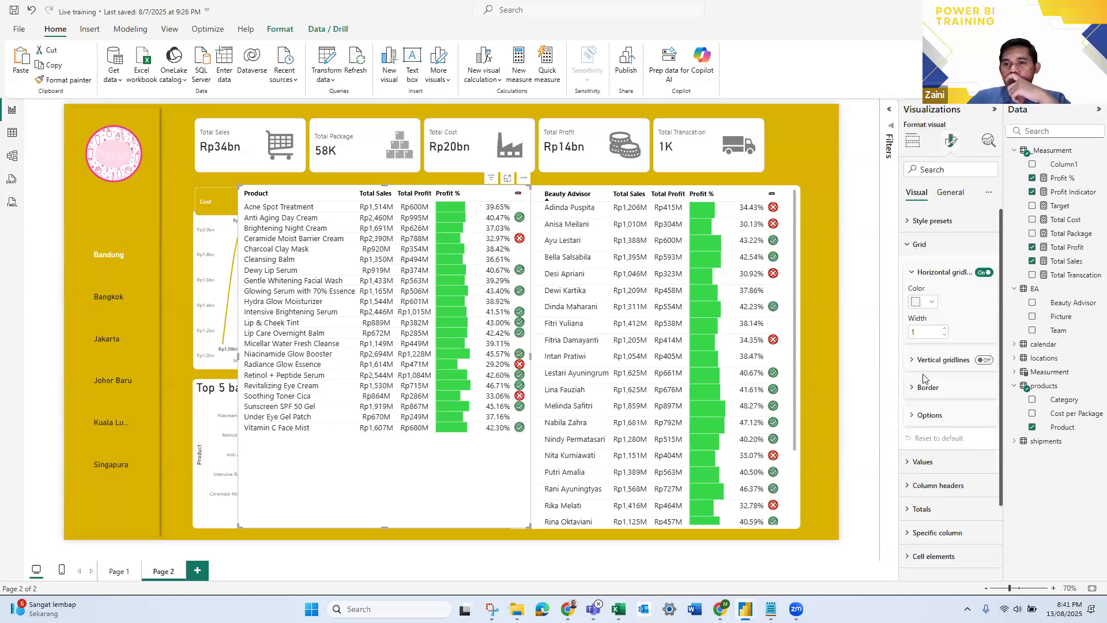
pyautogui.click(928, 416)
pyautogui.click(912, 445)
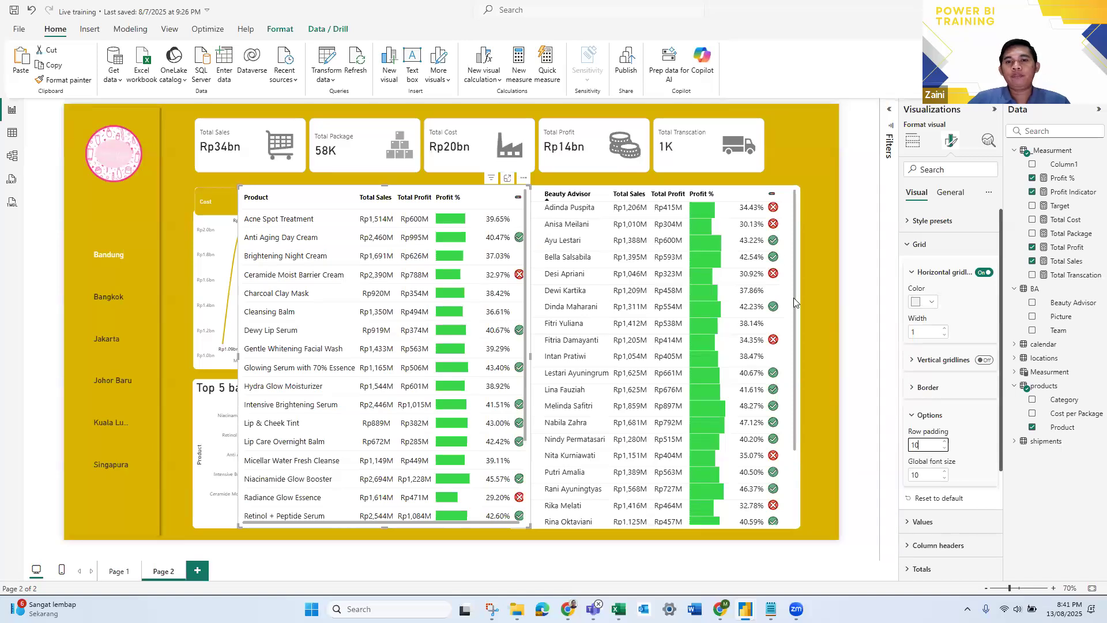
pyautogui.click(793, 241)
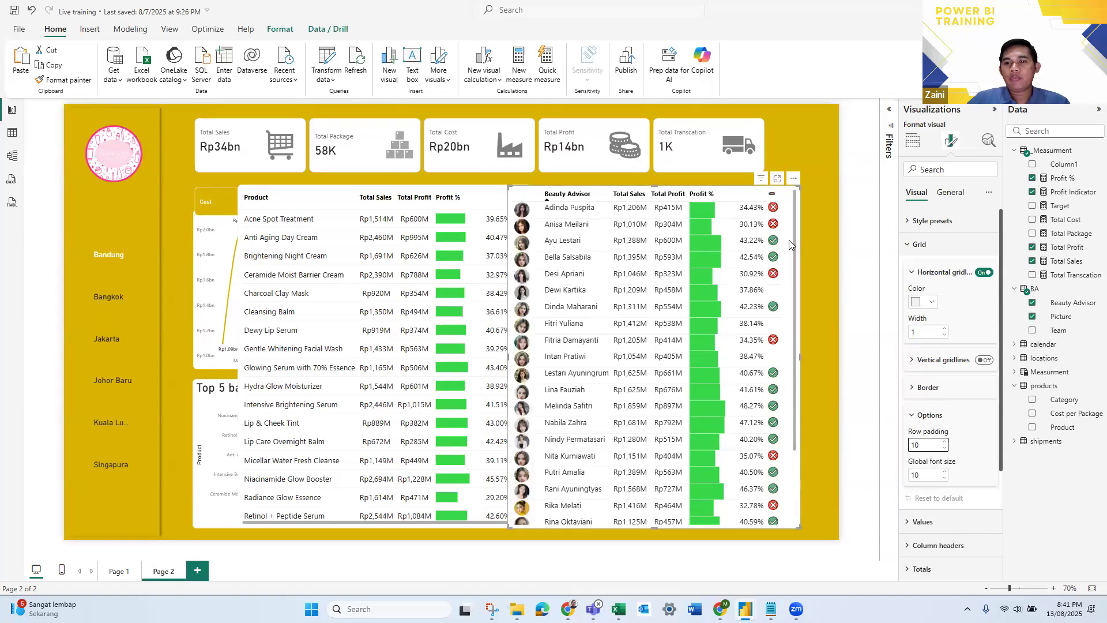
pyautogui.moveTo(921, 444); pyautogui.dragTo(899, 442)
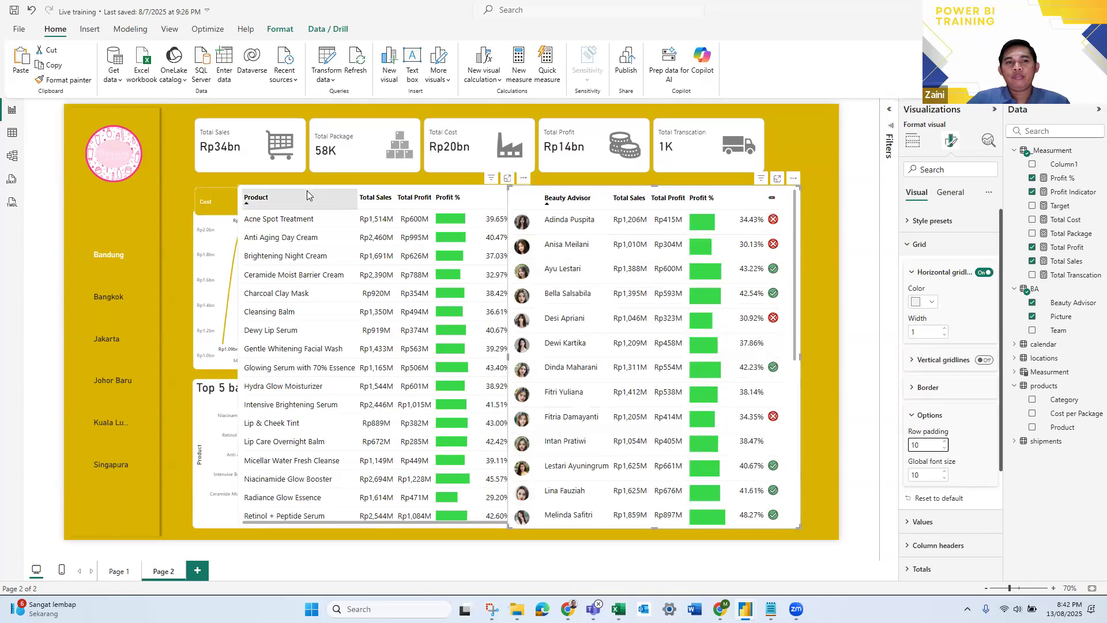
# - Place the Product table exactly over the Beauty Advisor table and slightly narrow its Product column so all columns fit
pyautogui.click(484, 199)
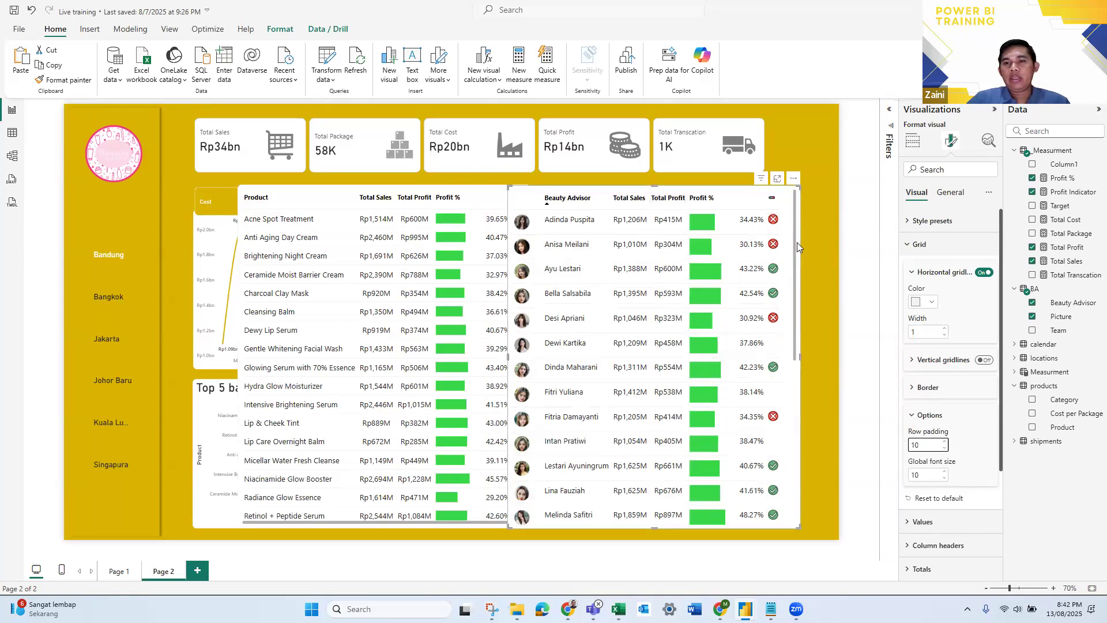
pyautogui.click(254, 526)
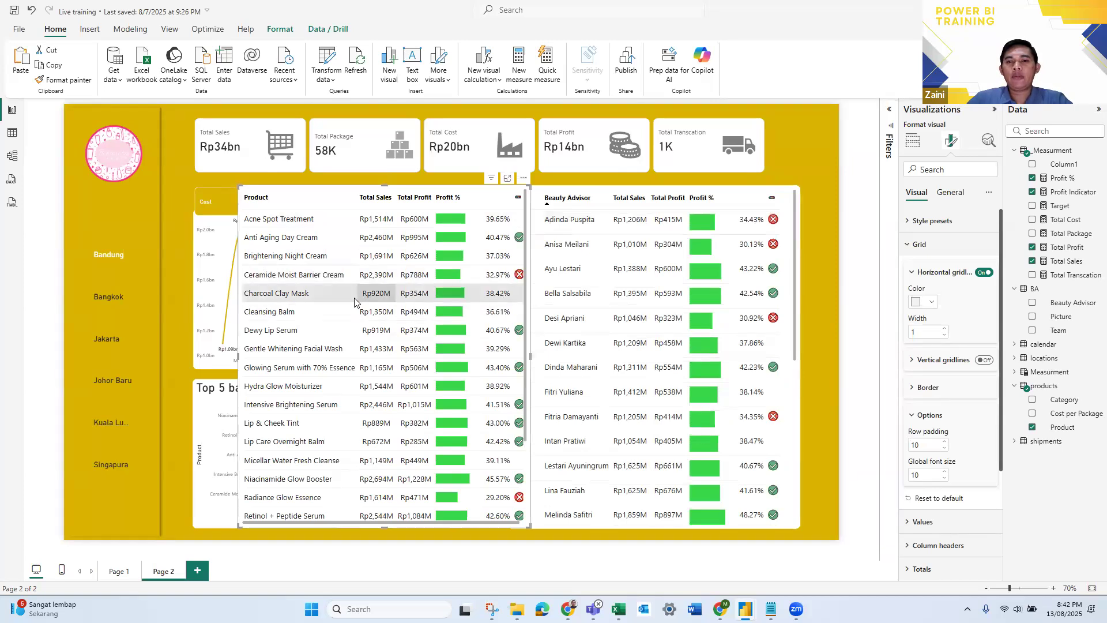
pyautogui.click(302, 197)
pyautogui.moveTo(527, 261); pyautogui.dragTo(799, 260)
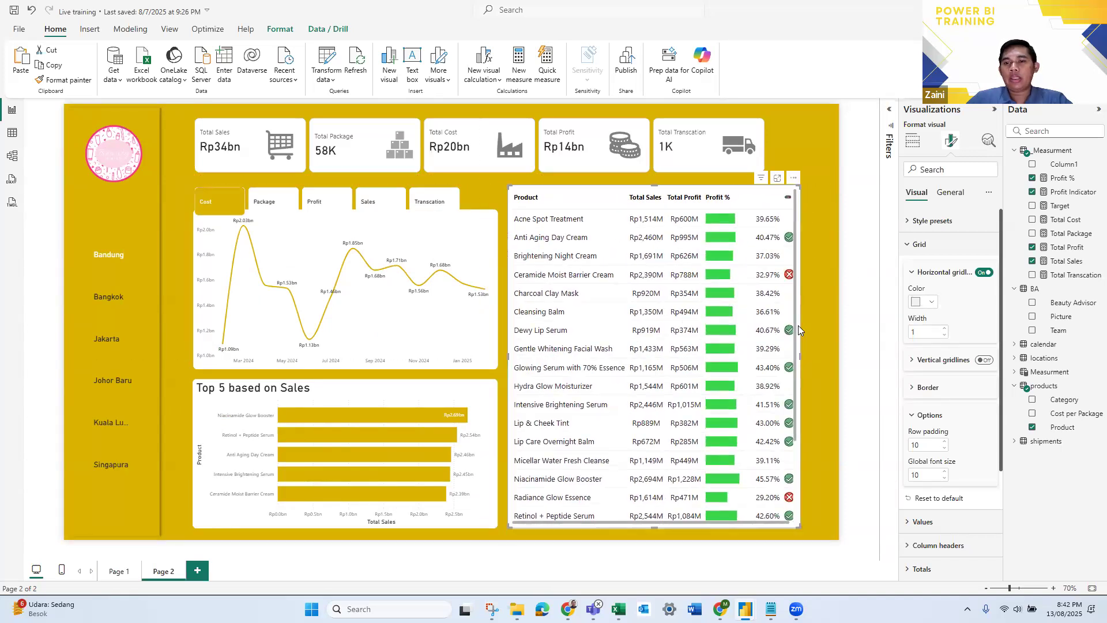
pyautogui.press('Left')
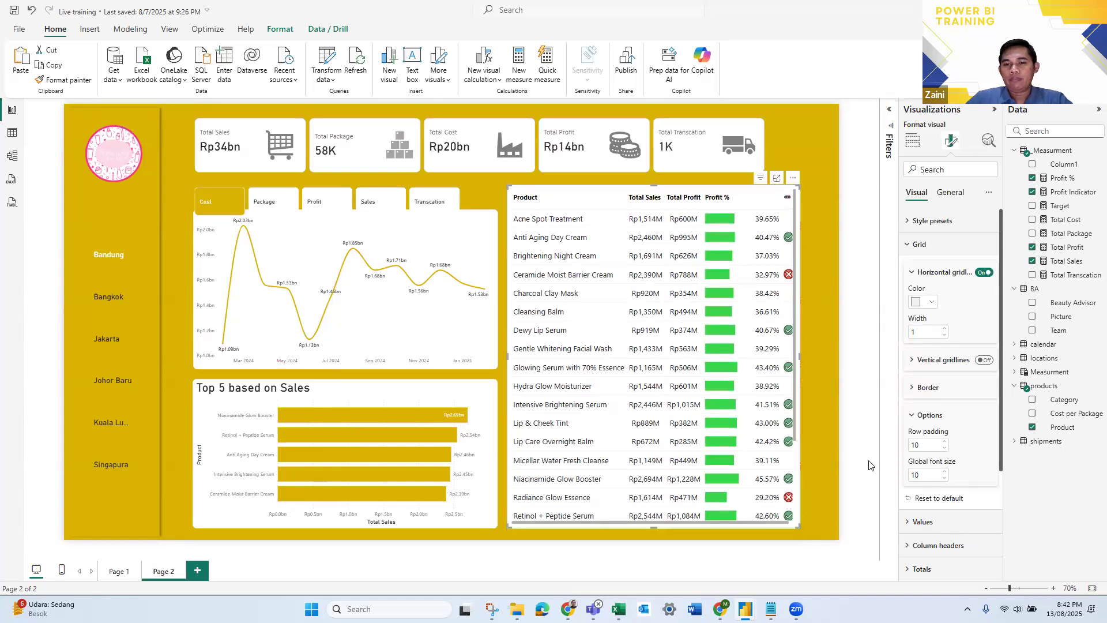
pyautogui.click(863, 454)
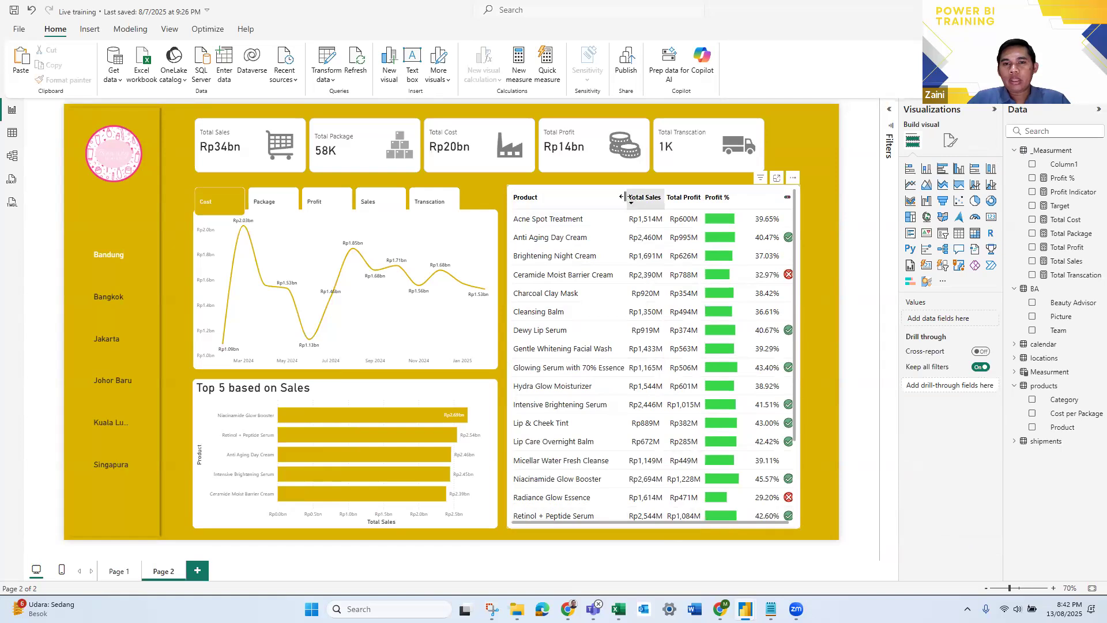
pyautogui.moveTo(621, 196); pyautogui.dragTo(618, 197)
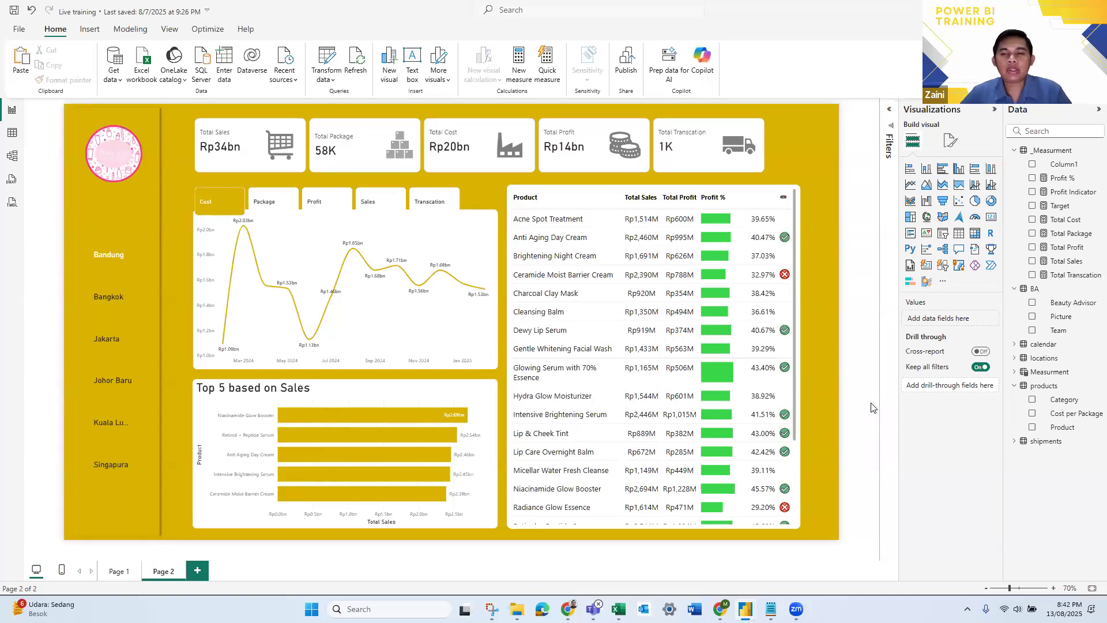
# - Switch to the New bootcamp powerBI 2 report and examine how its icon buttons toggle between the Product and Beauty Advisor tables
pyautogui.hotkey('alt', 'Tab')
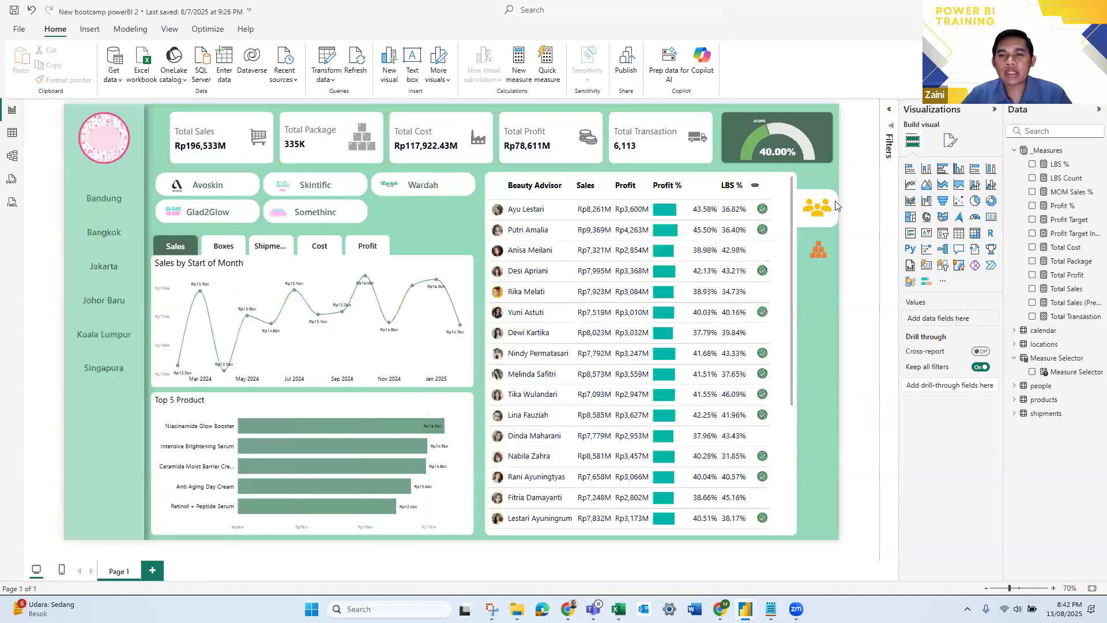
pyautogui.keyDown('ctrl'); pyautogui.click(820, 252); pyautogui.keyUp('ctrl')
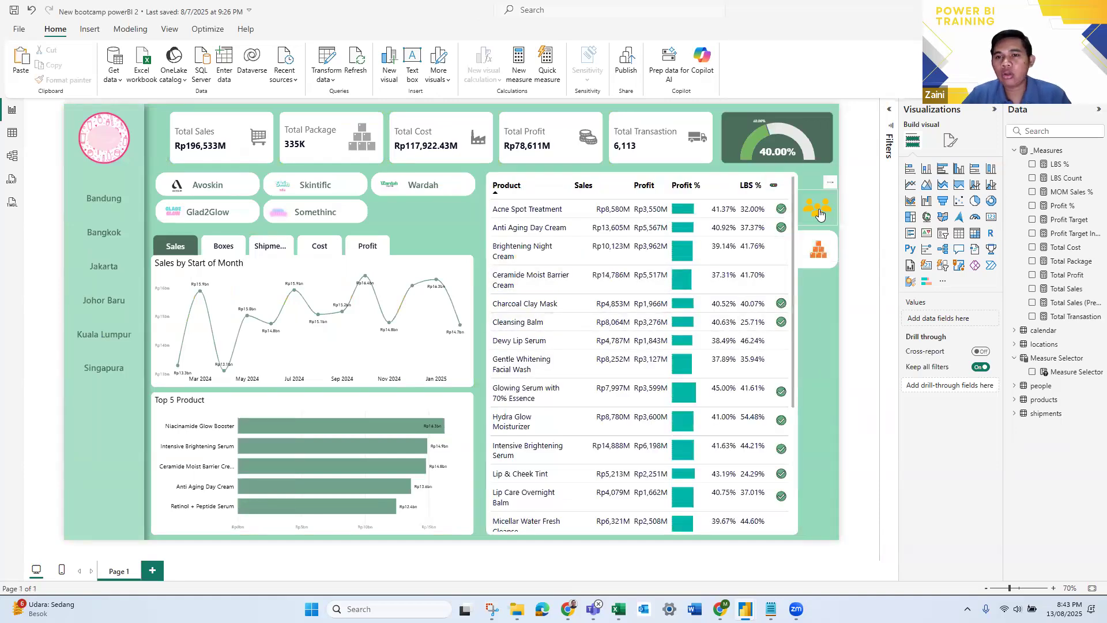
pyautogui.keyDown('ctrl'); pyautogui.click(819, 213); pyautogui.keyUp('ctrl')
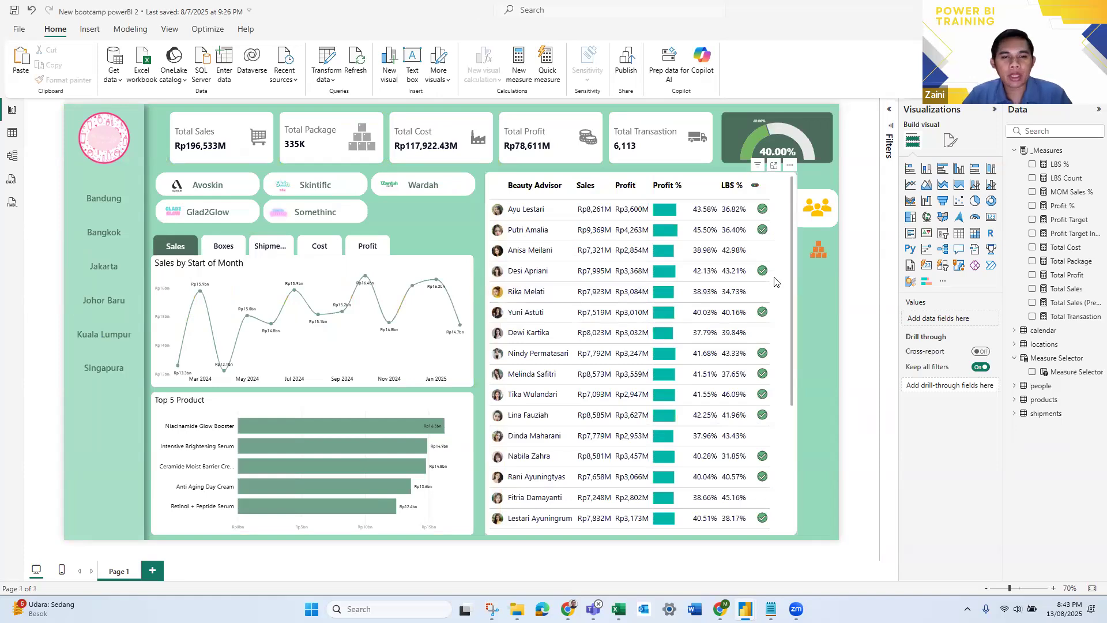
# - Switch back to the Live training report and insert the images people.png and products.png on Page 2
pyautogui.hotkey('alt', 'Tab')
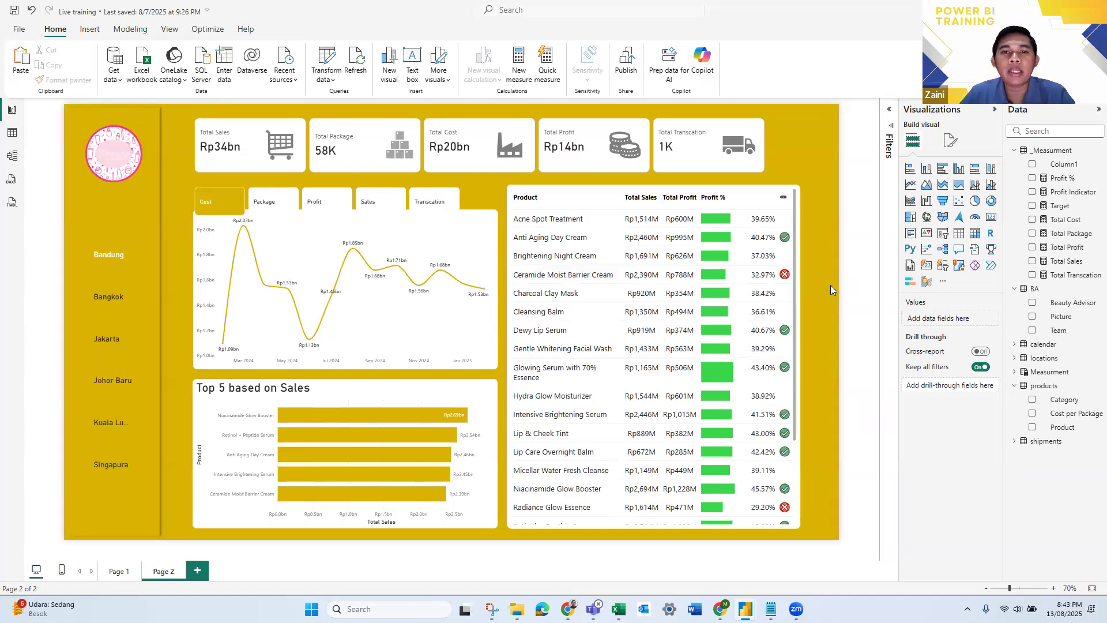
pyautogui.click(92, 30)
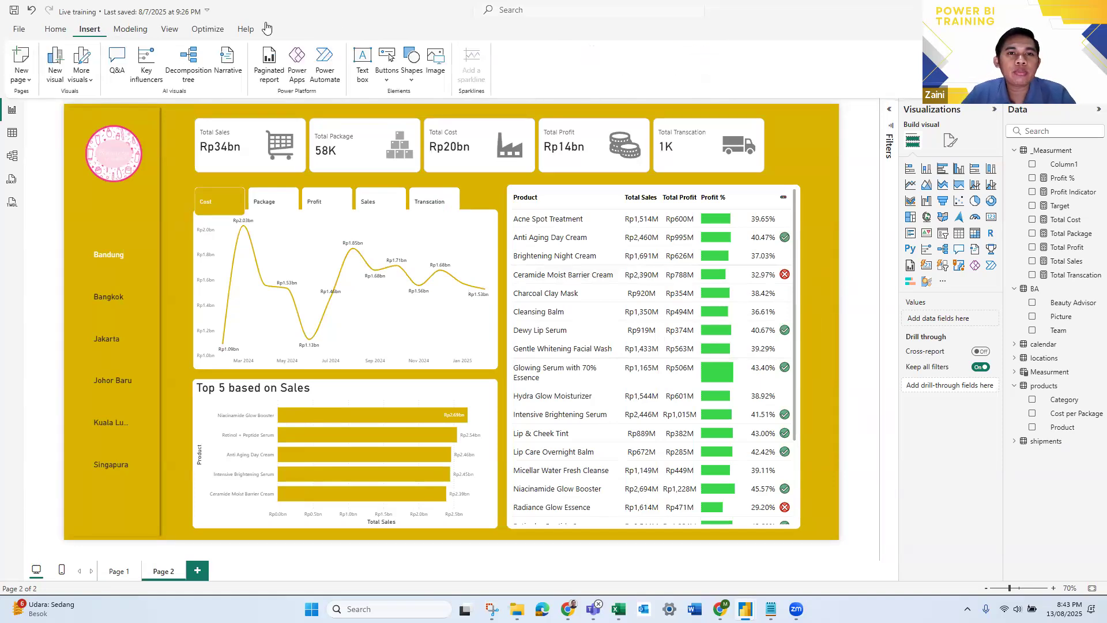
pyautogui.click(438, 80)
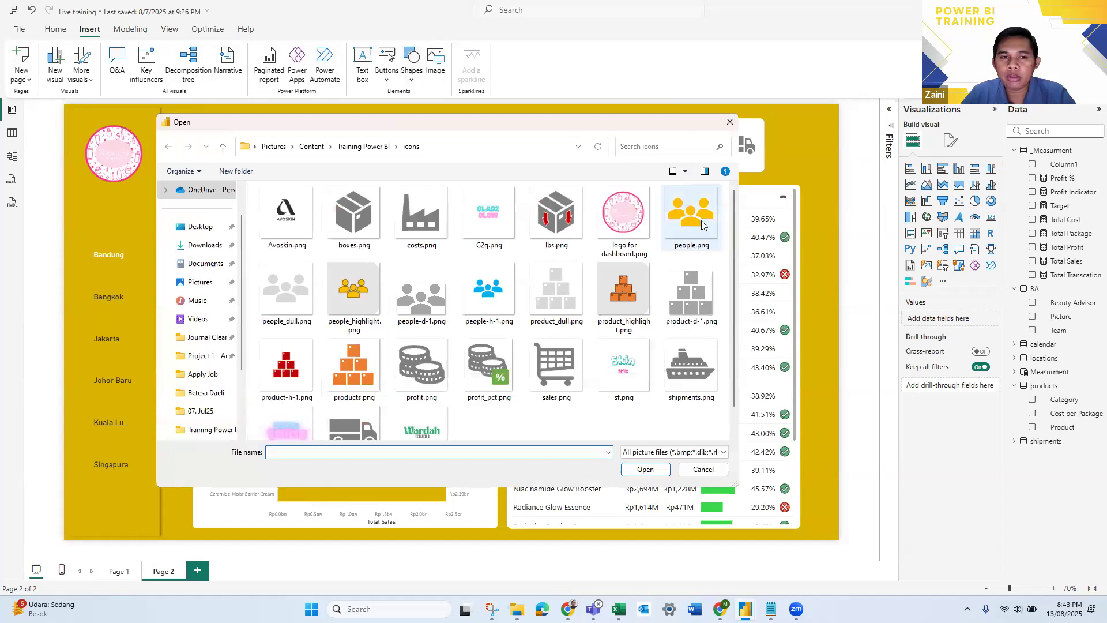
pyautogui.click(701, 220)
pyautogui.click(660, 470)
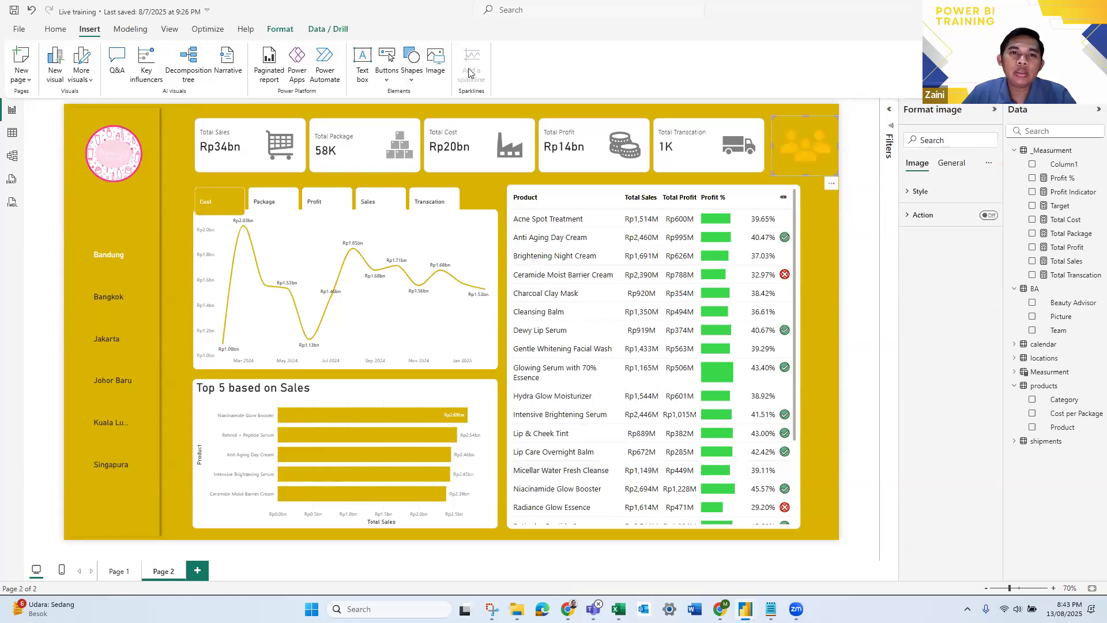
pyautogui.click(436, 61)
pyautogui.scroll(-1, 353, 350)
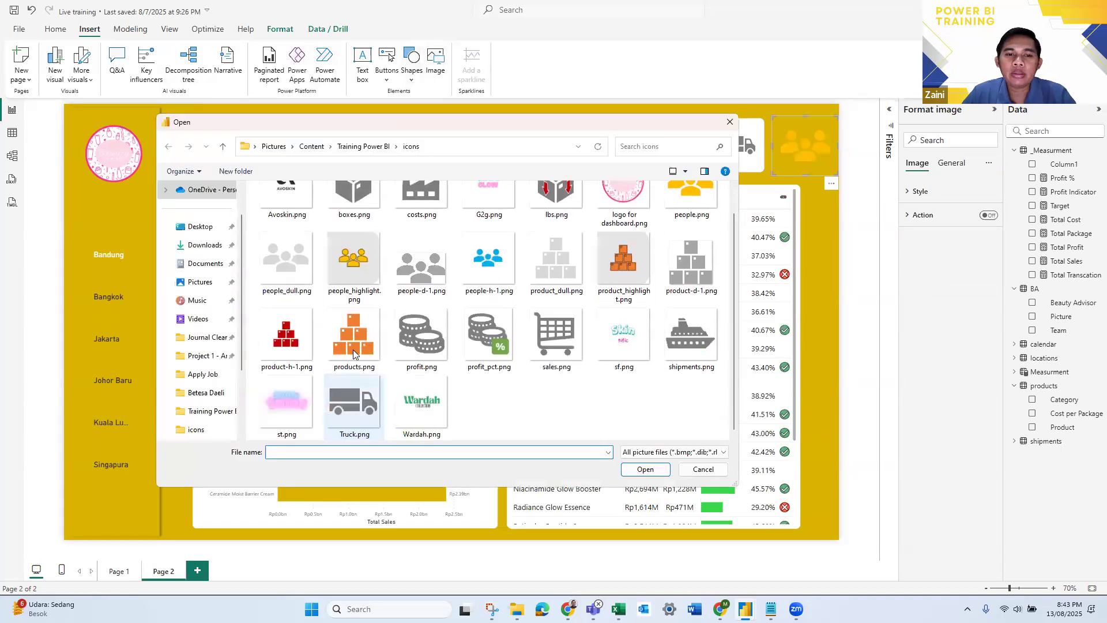
pyautogui.click(353, 349)
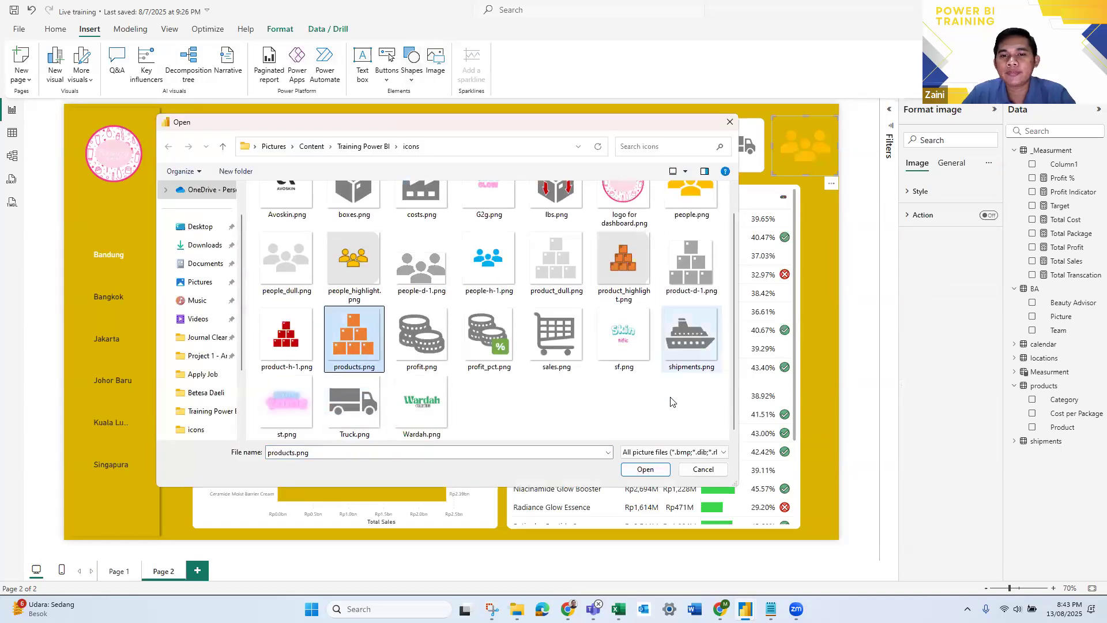
pyautogui.click(653, 473)
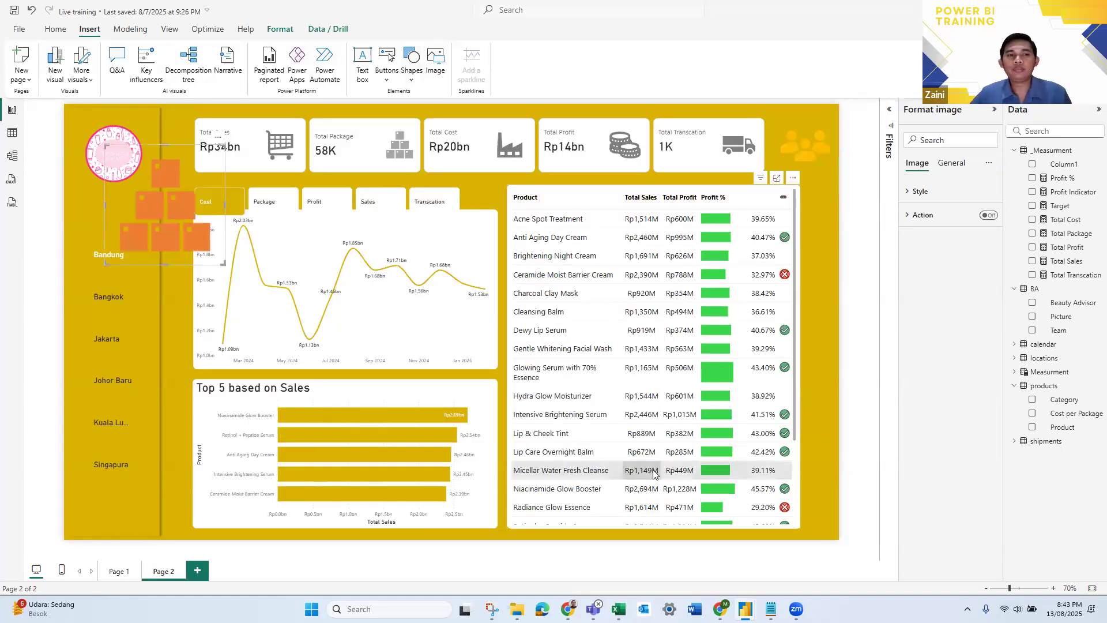
# - Shrink the people and products icons and stack them beside the table's outer edge, people above products
pyautogui.moveTo(112, 244); pyautogui.dragTo(793, 242)
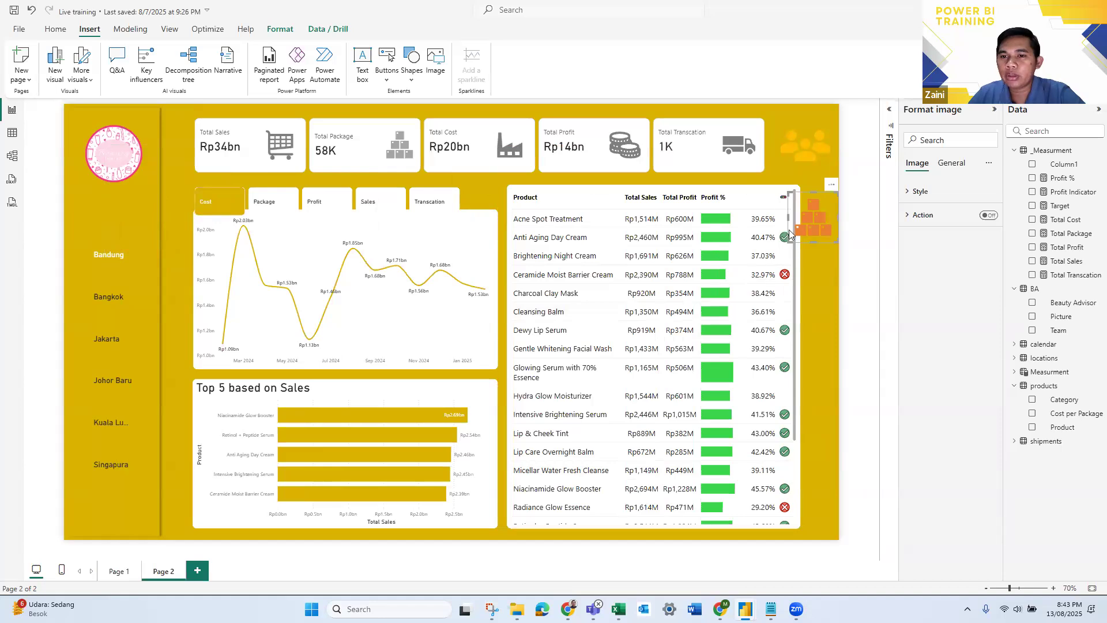
pyautogui.moveTo(789, 195); pyautogui.dragTo(802, 209)
pyautogui.moveTo(827, 225); pyautogui.dragTo(832, 249)
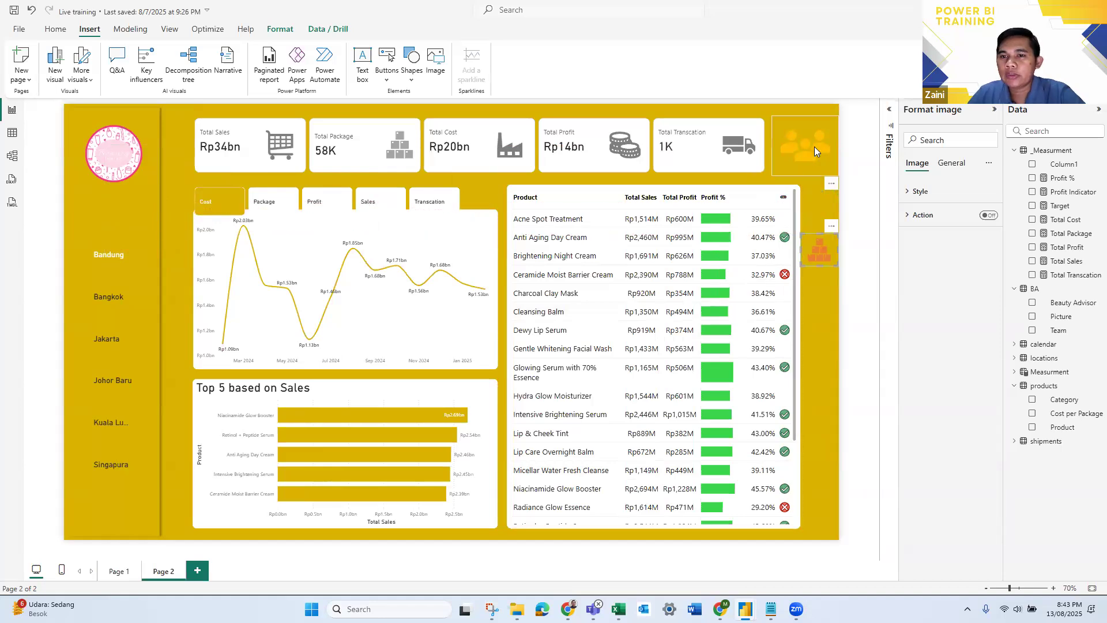
pyautogui.moveTo(829, 148); pyautogui.dragTo(829, 220)
pyautogui.moveTo(771, 245); pyautogui.dragTo(832, 212)
pyautogui.click(869, 295)
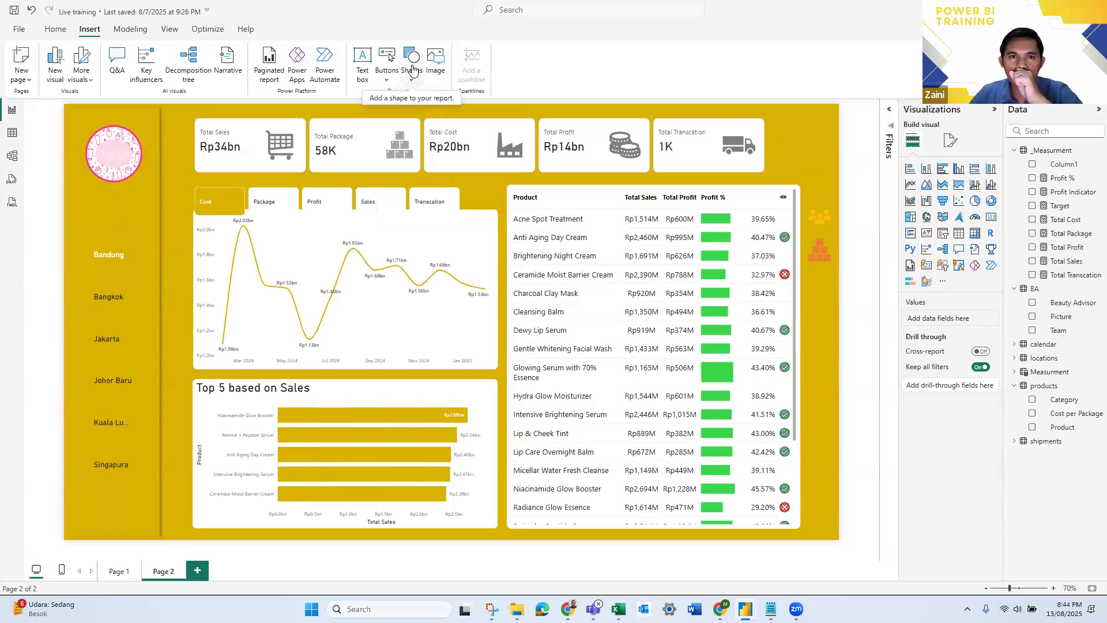
# - Insert a "Rounded tab, both top" shape and set its shape rotation to 90°
pyautogui.click(412, 70)
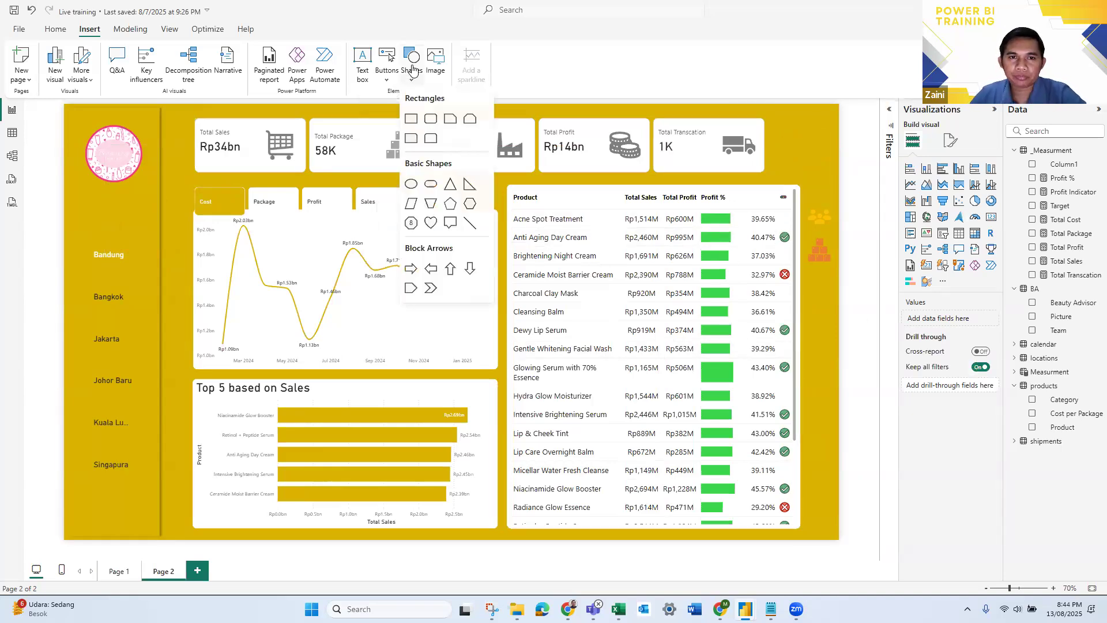
pyautogui.click(432, 140)
pyautogui.moveTo(821, 154); pyautogui.dragTo(810, 163)
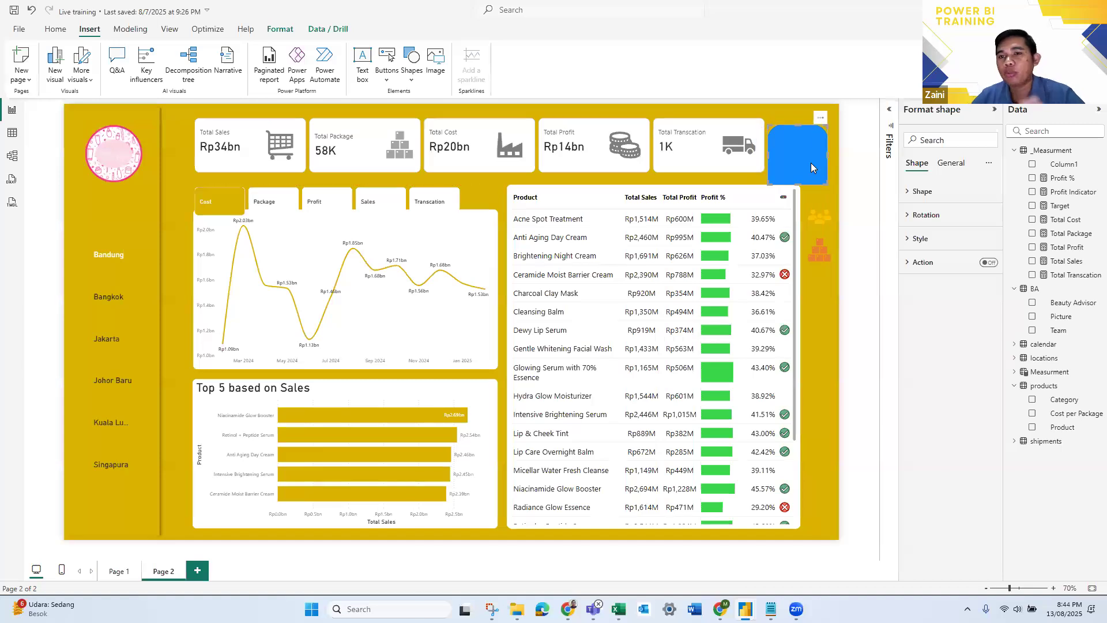
pyautogui.click(921, 219)
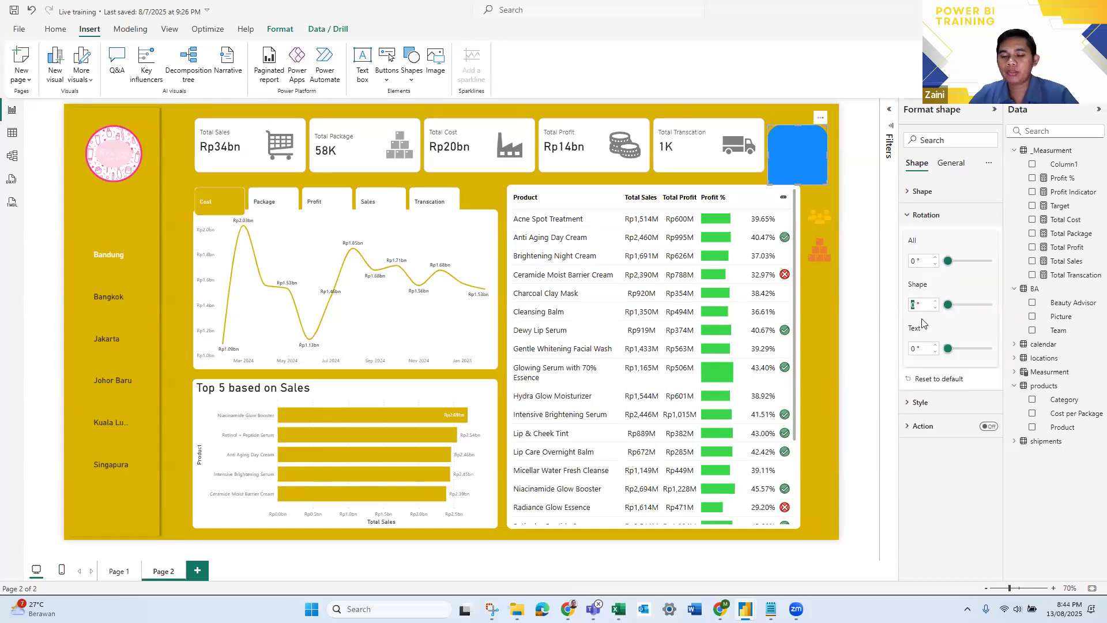
pyautogui.write('90')
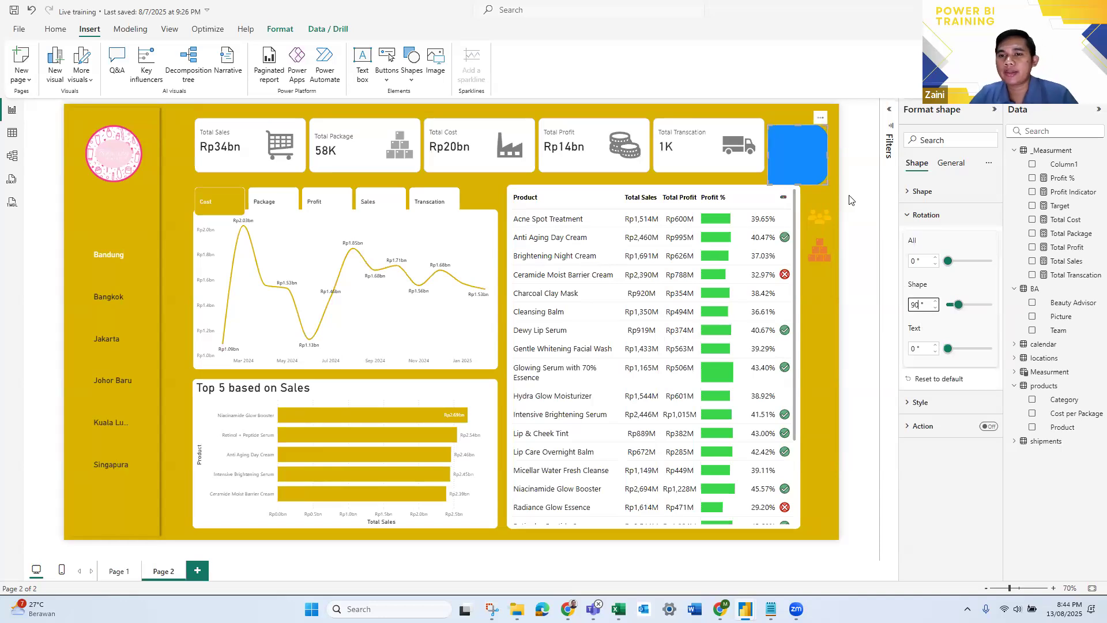
pyautogui.click(893, 373)
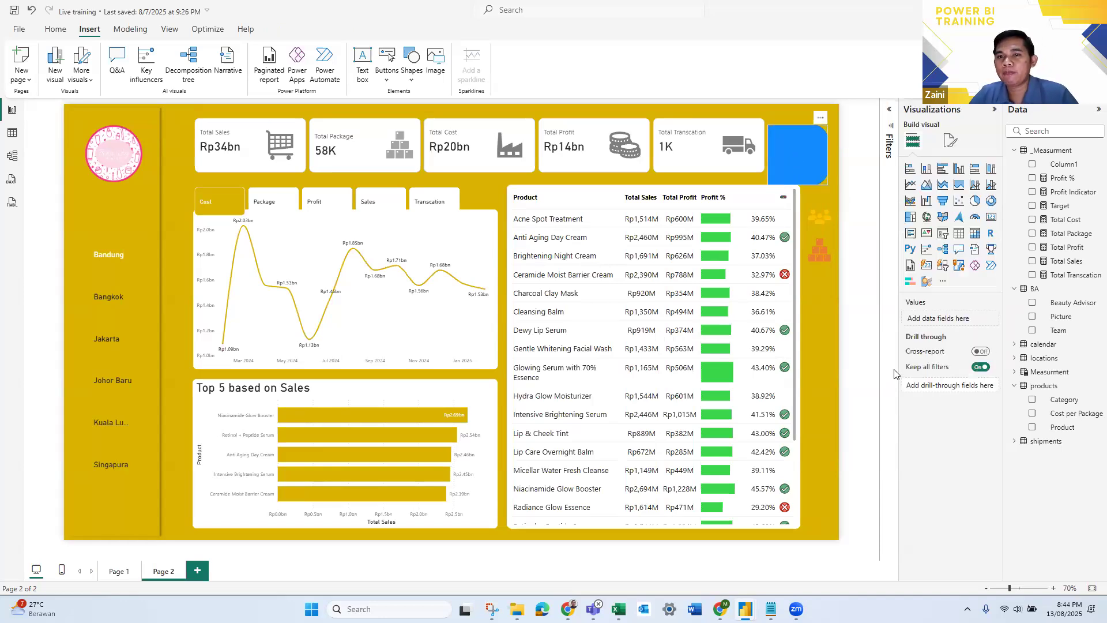
# - Fill the rotated tab shape with white and turn off its border
pyautogui.click(801, 147)
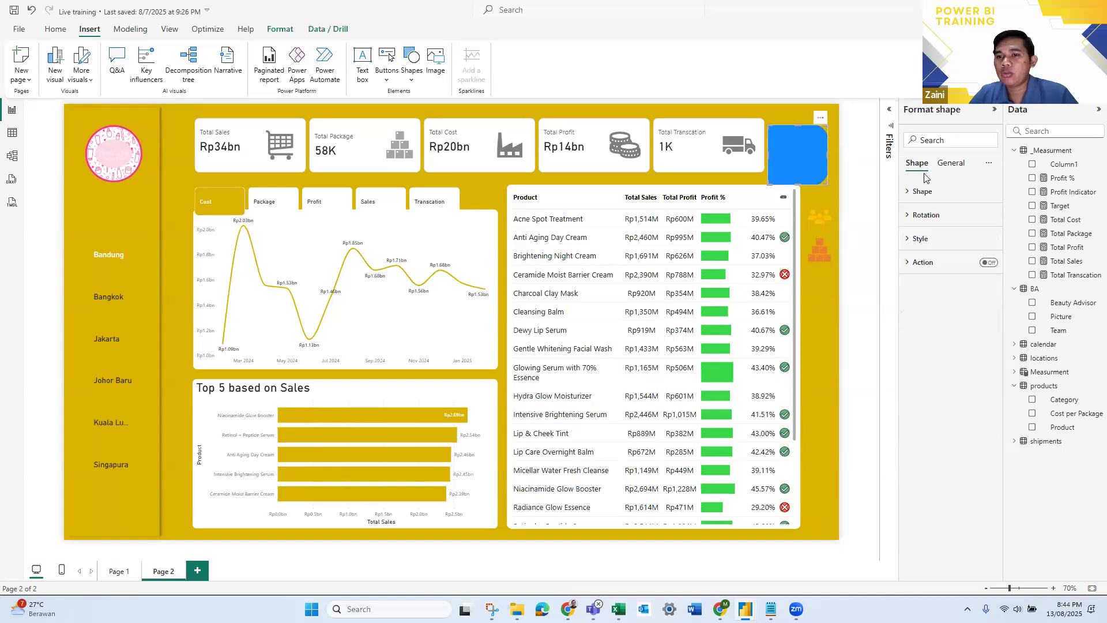
pyautogui.click(909, 246)
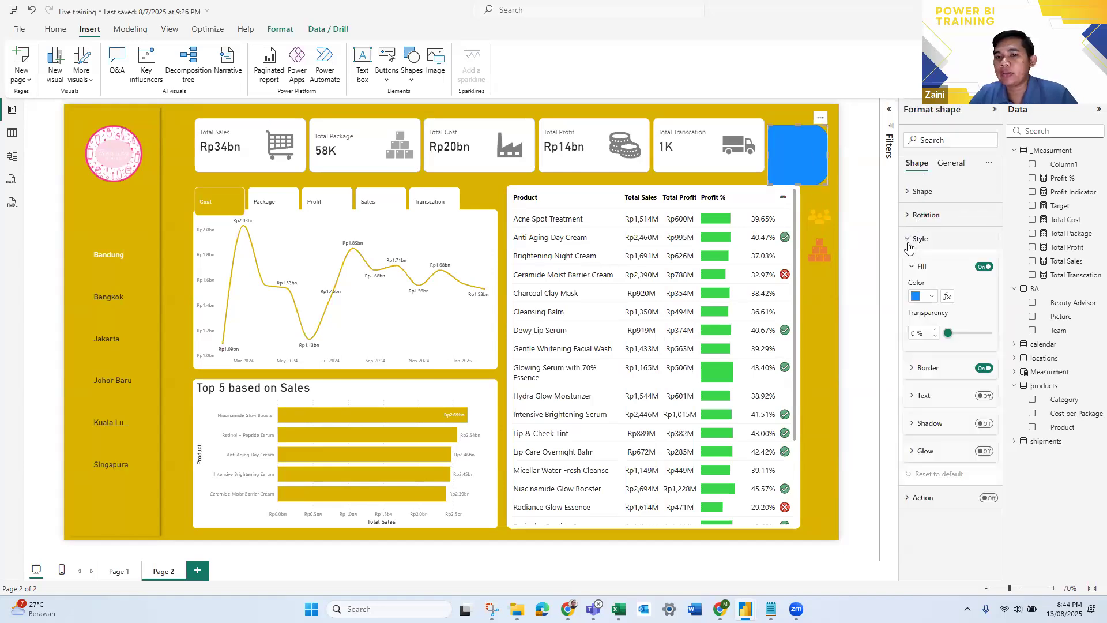
pyautogui.click(929, 297)
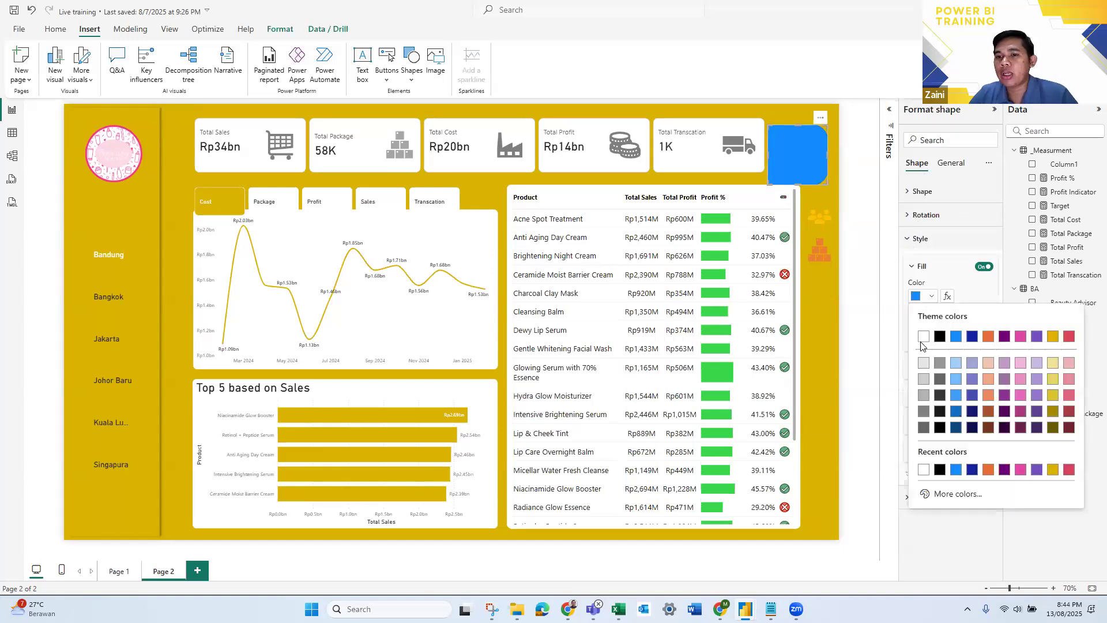
pyautogui.click(922, 339)
pyautogui.click(984, 368)
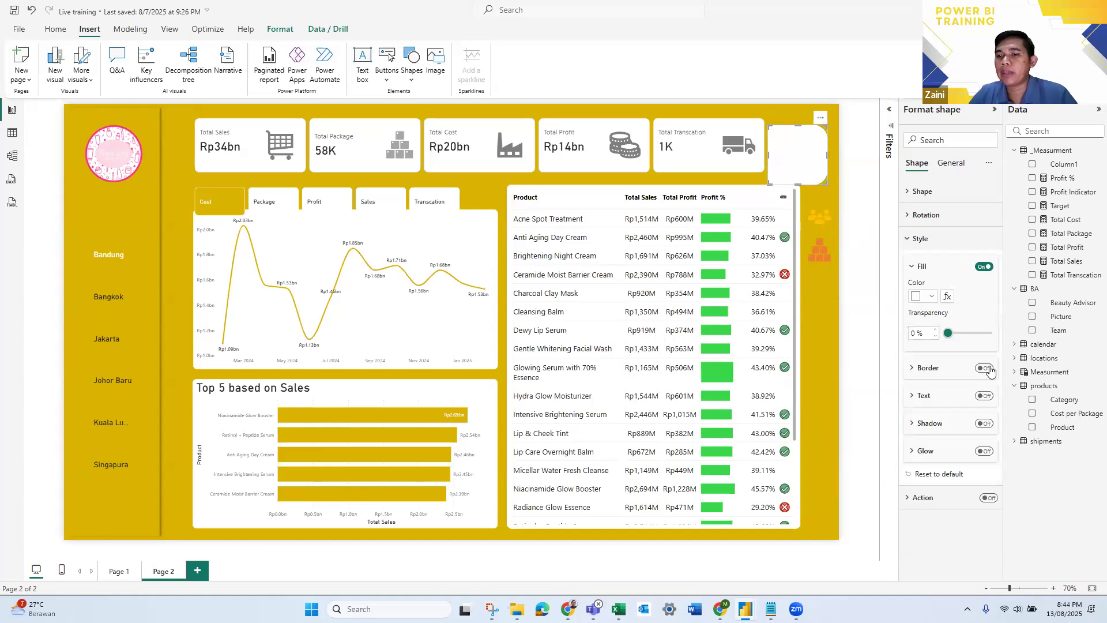
pyautogui.click(855, 192)
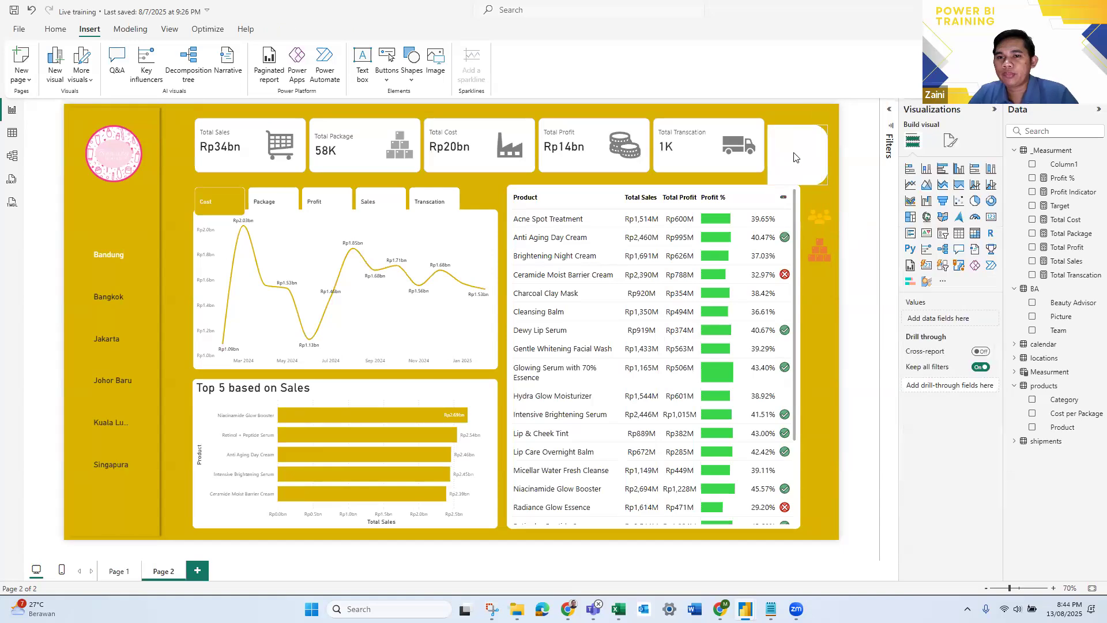
# - Shrink the white tab to cover the people icon against the table's edge, and place a copy over the products icon
pyautogui.moveTo(824, 173); pyautogui.dragTo(850, 242)
pyautogui.moveTo(782, 258); pyautogui.dragTo(830, 230)
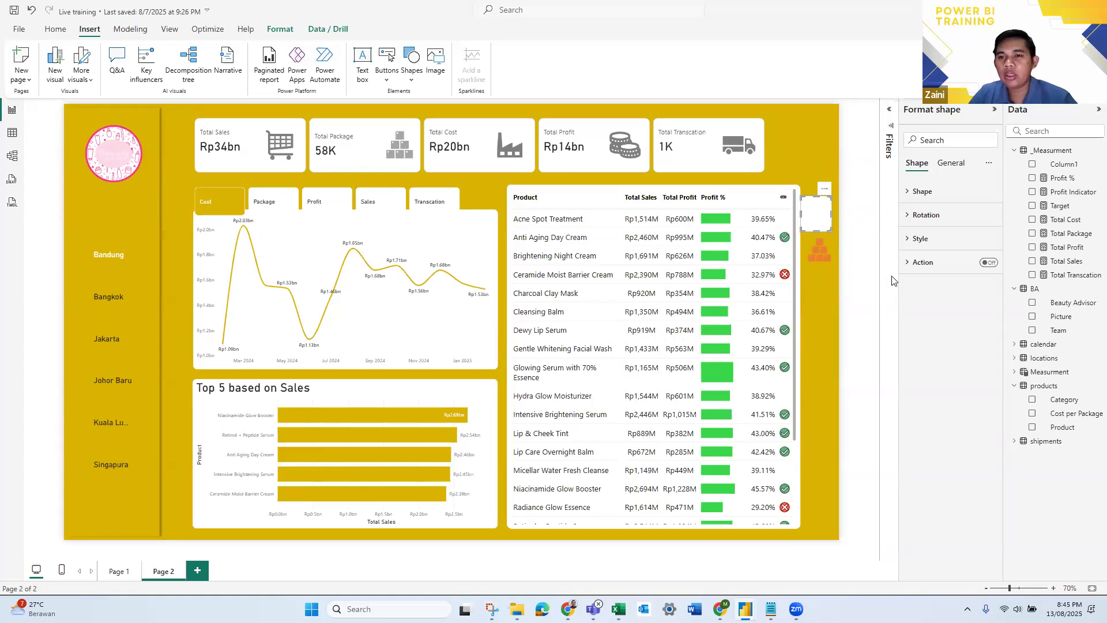
pyautogui.moveTo(818, 222); pyautogui.dragTo(815, 262)
pyautogui.click(859, 274)
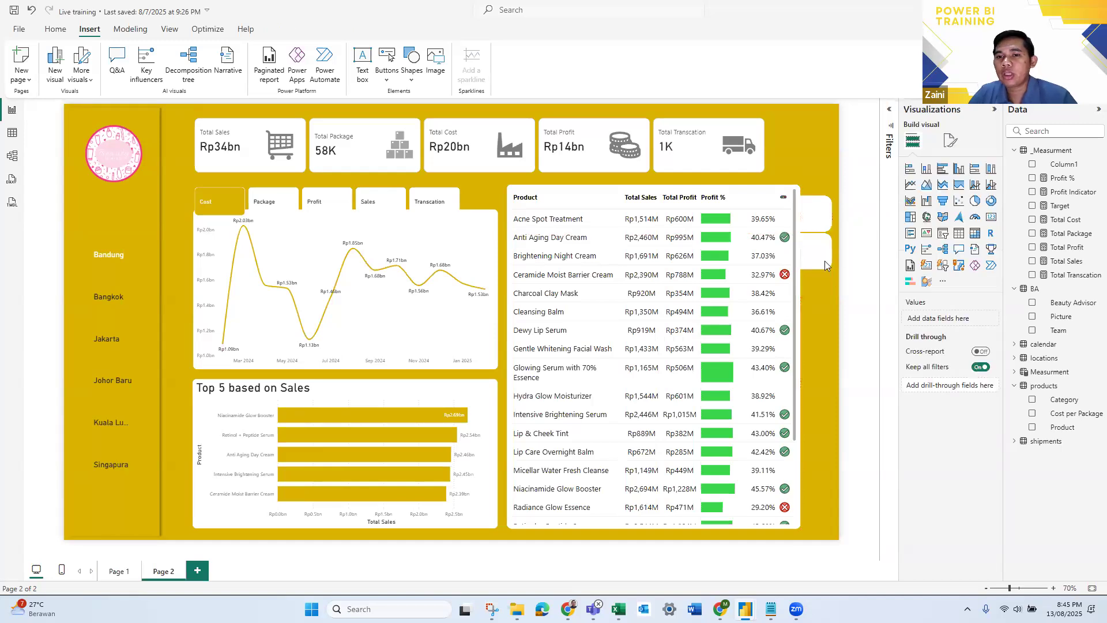
# - Send both white tab shapes to the back, behind the people and products icons
pyautogui.click(827, 242)
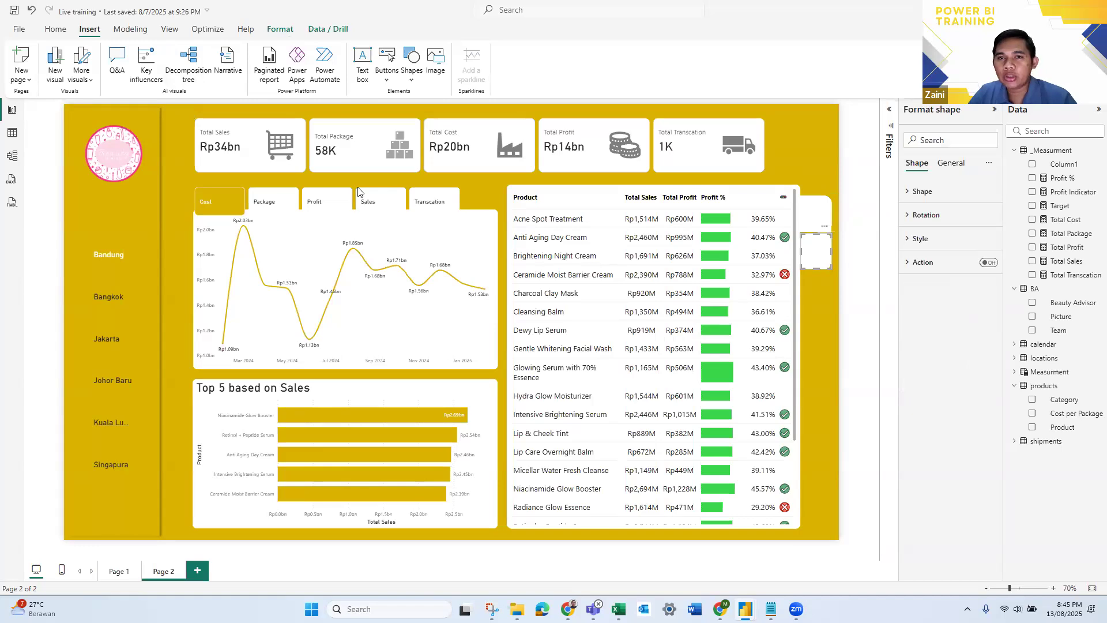
pyautogui.click(279, 33)
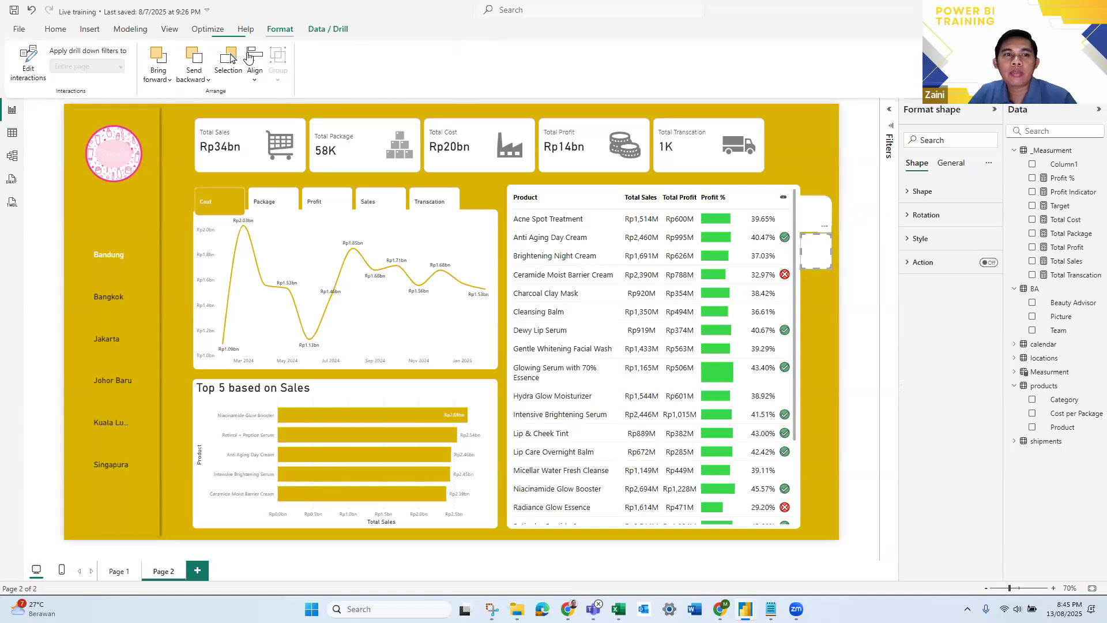
pyautogui.click(201, 81)
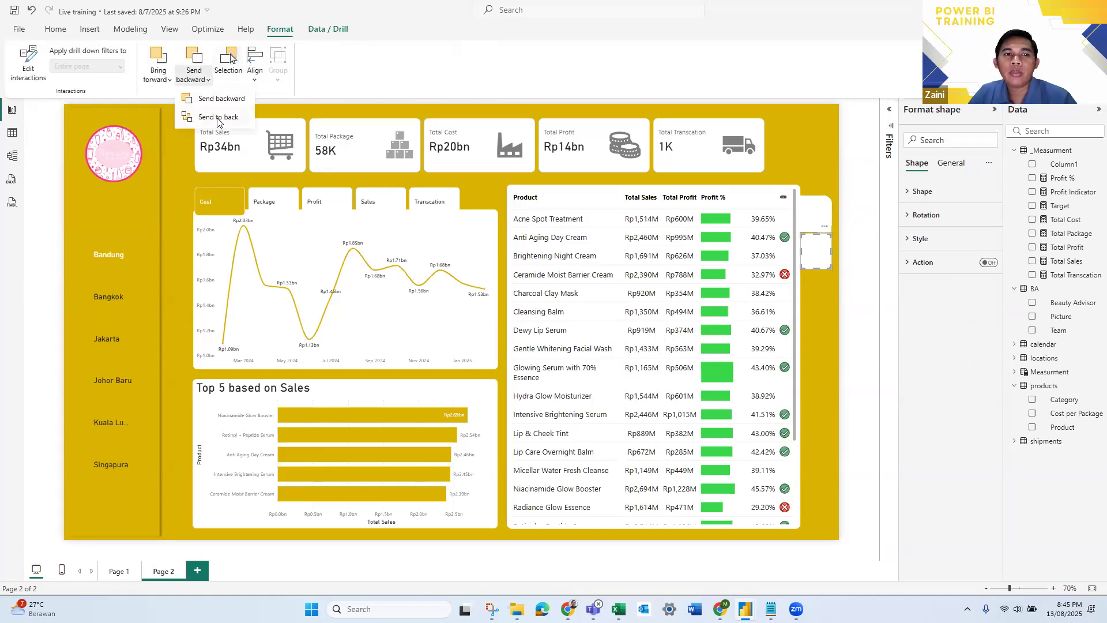
pyautogui.click(218, 118)
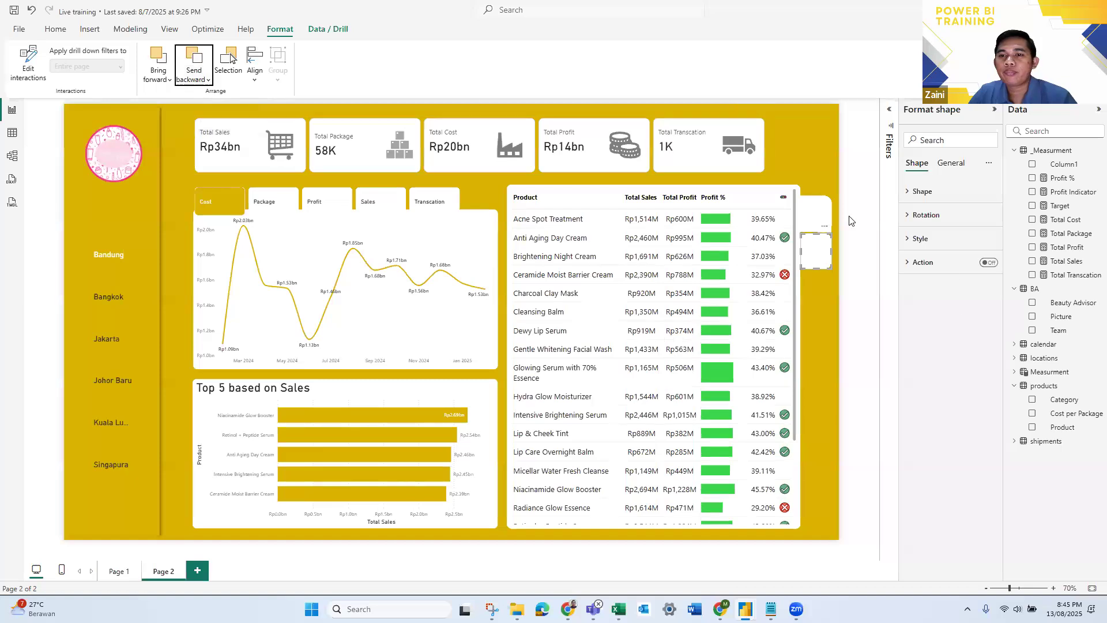
pyautogui.click(209, 76)
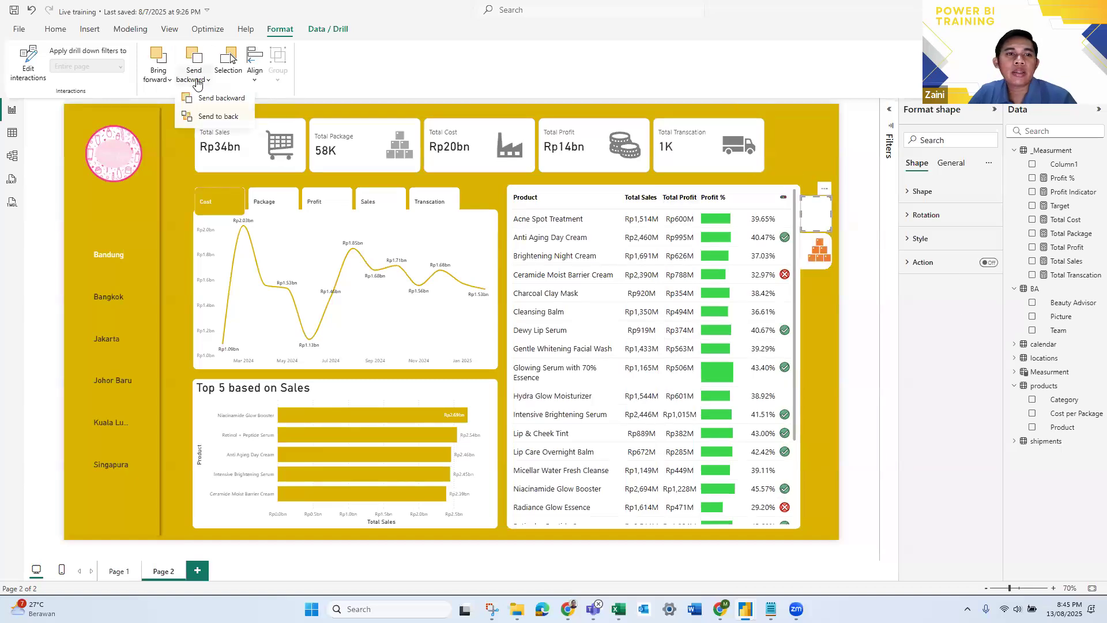
pyautogui.click(216, 118)
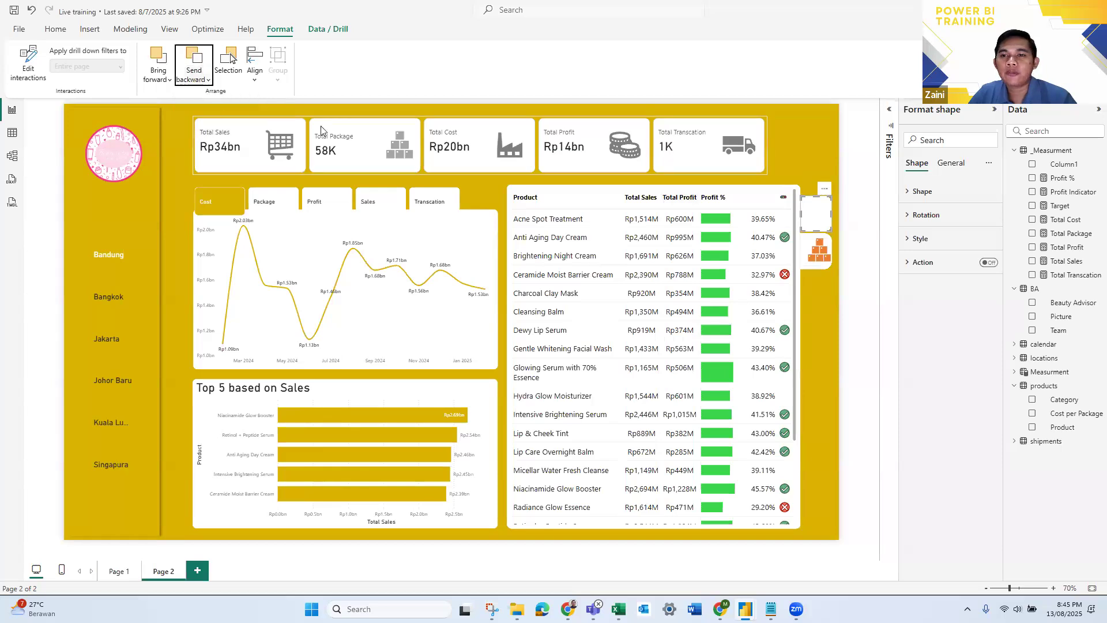
pyautogui.click(870, 274)
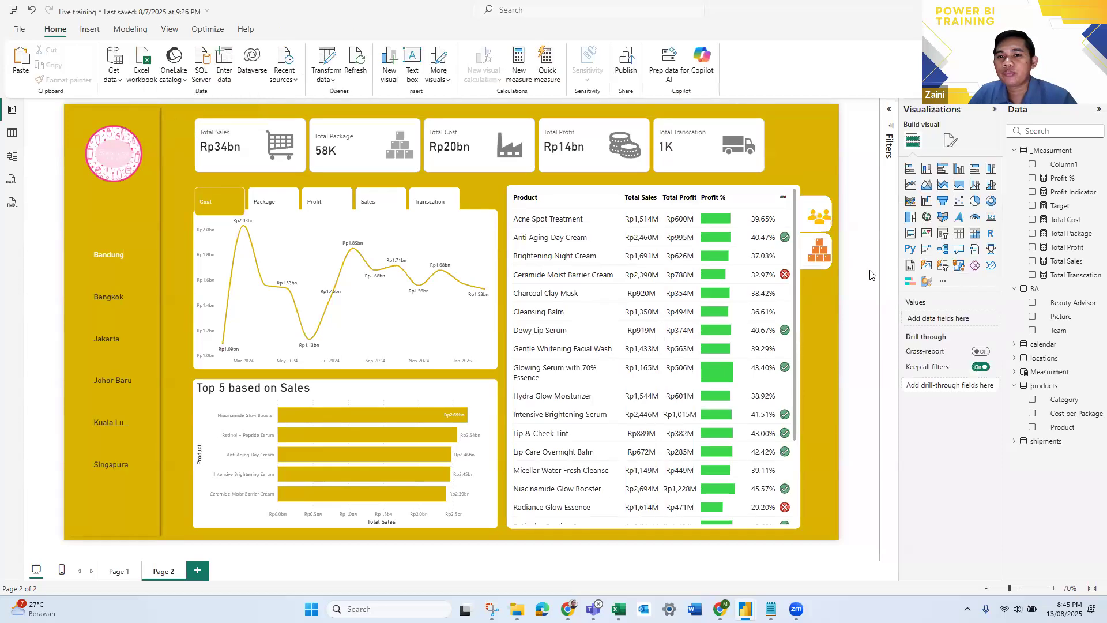
# - Shift the people and products icons slightly toward the table so they sit centred on their white tabs
pyautogui.click(818, 219)
pyautogui.moveTo(819, 216); pyautogui.dragTo(819, 219)
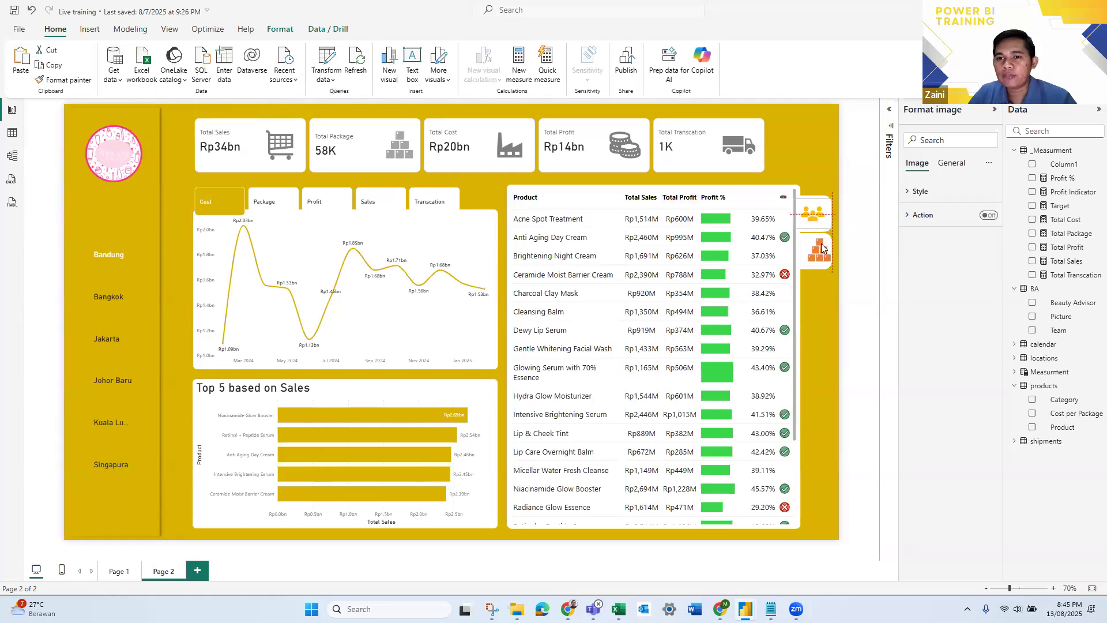
pyautogui.moveTo(833, 257); pyautogui.dragTo(829, 258)
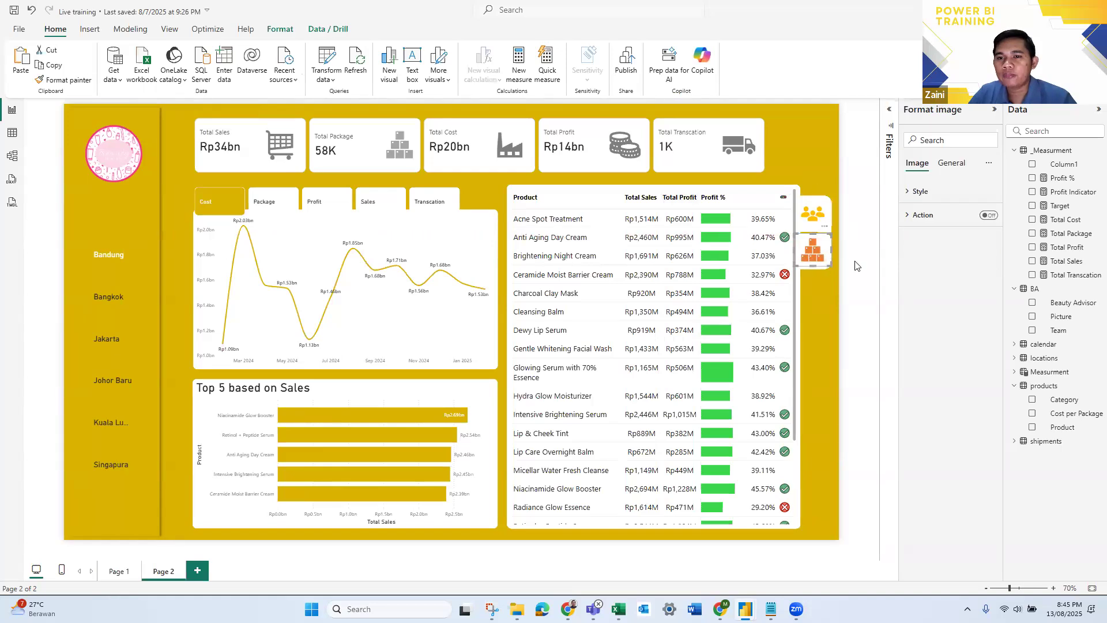
pyautogui.click(855, 265)
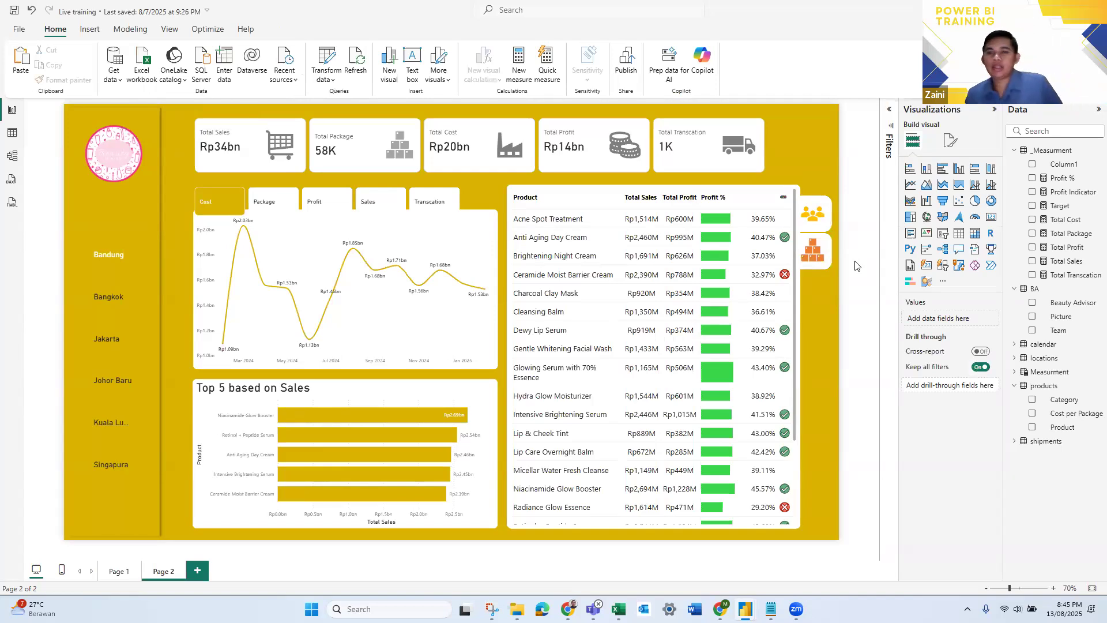
# - Nudge the products icon and its white tab down slightly to leave a gap below the people tab
pyautogui.click(823, 269)
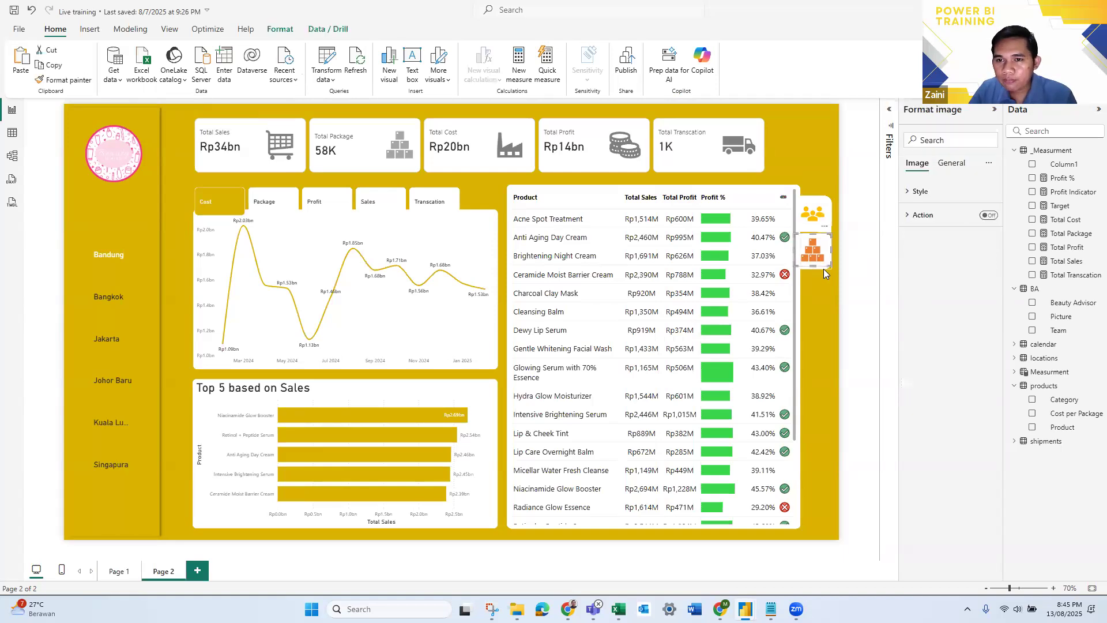
pyautogui.press('Down')
pyautogui.press('Down')
pyautogui.press('Down')
pyautogui.press('Down')
pyautogui.press('Down')
pyautogui.press('Down')
pyautogui.click(873, 246)
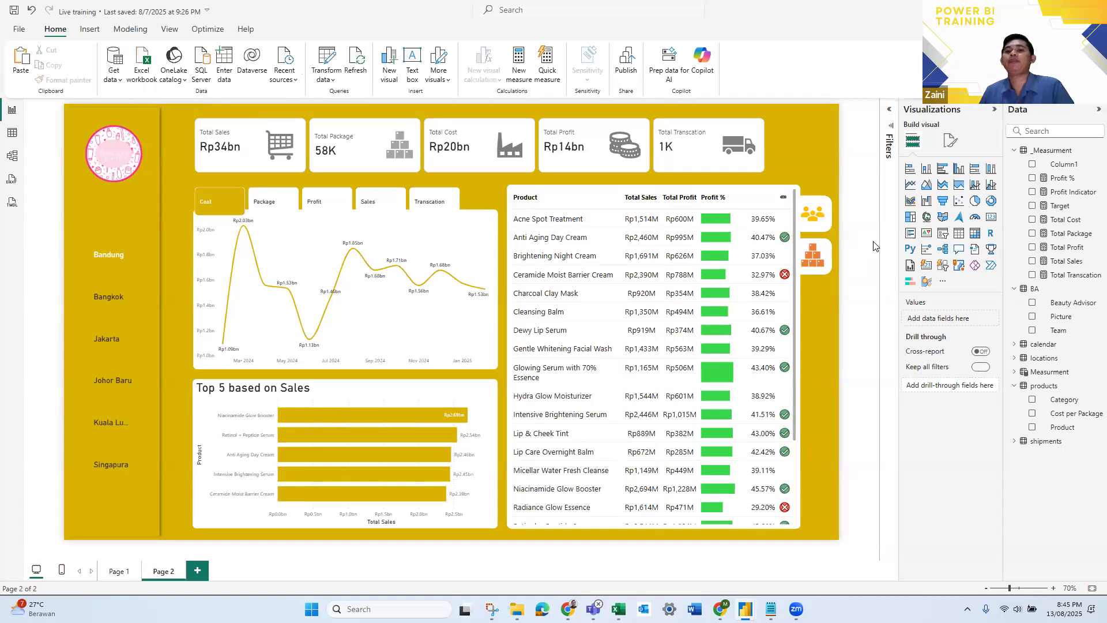
pyautogui.click(819, 263)
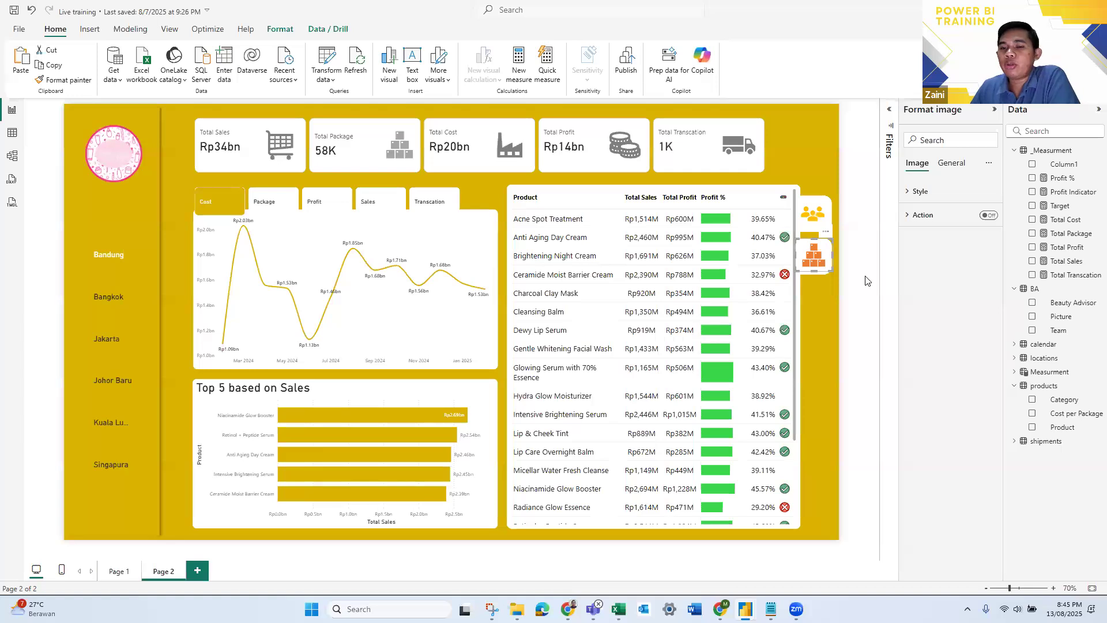
# - Open the Selection list of Page 2's objects and identify the entries for the two white tab shapes
pyautogui.click(845, 180)
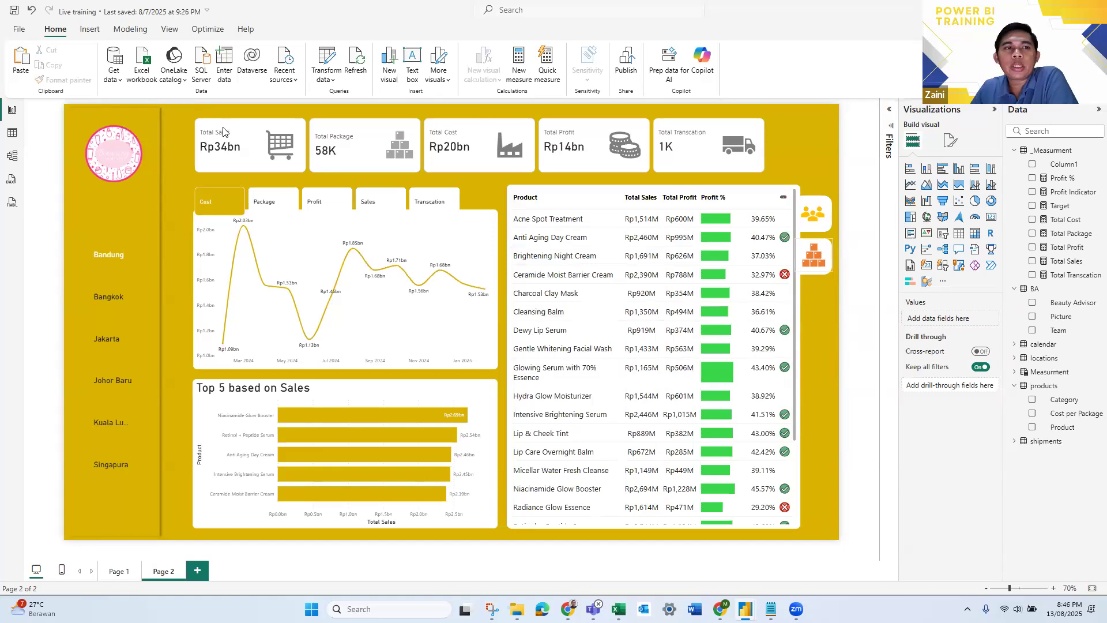
pyautogui.click(169, 30)
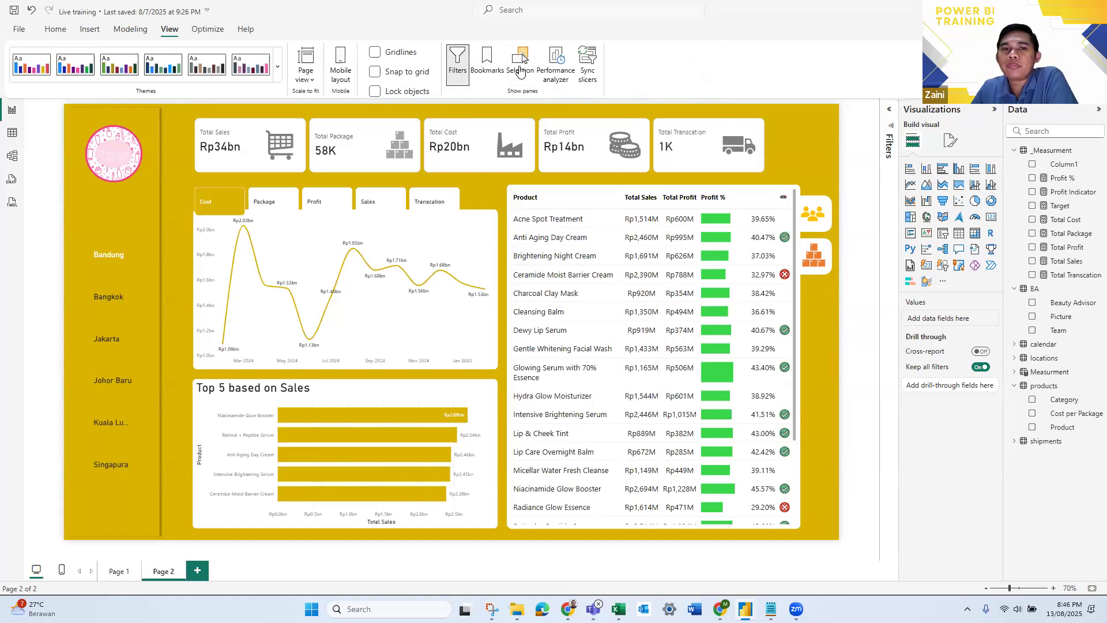
pyautogui.click(521, 63)
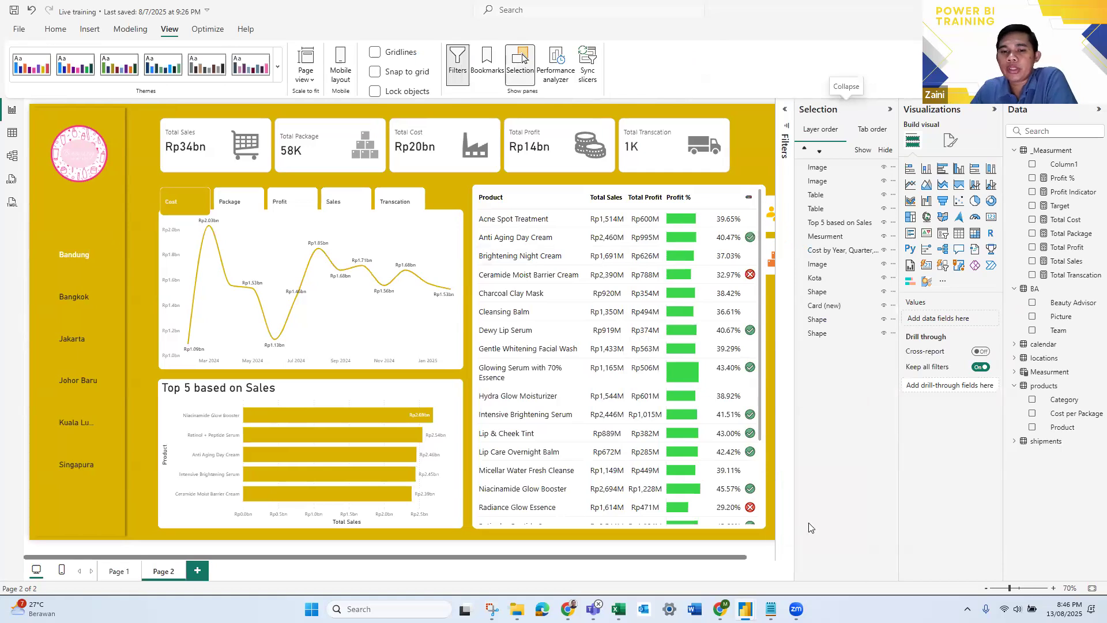
pyautogui.moveTo(719, 562); pyautogui.dragTo(764, 562)
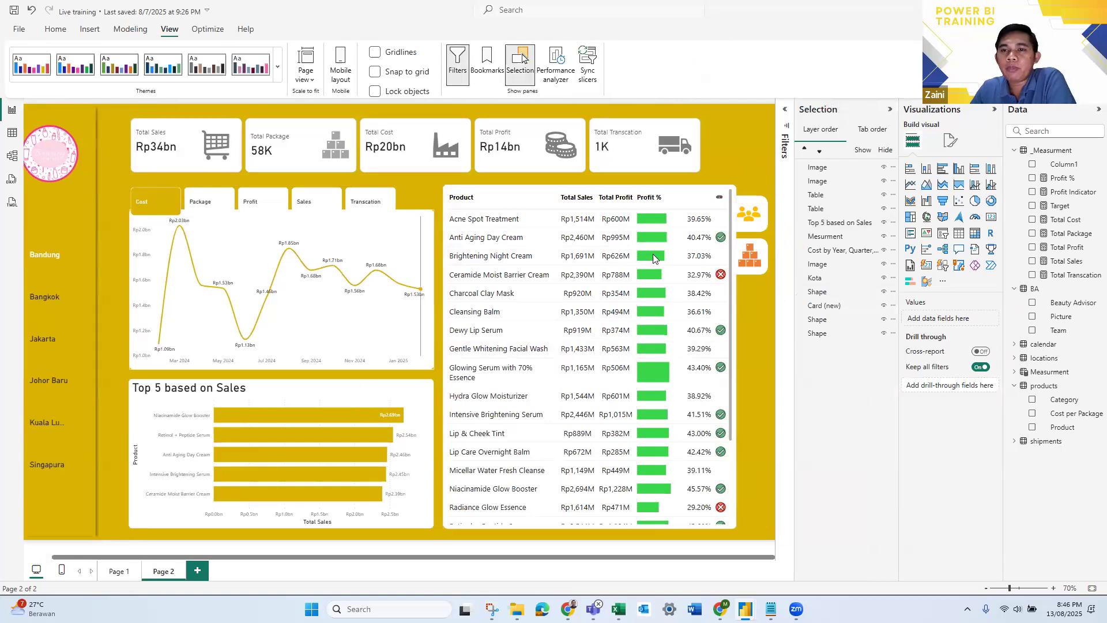
pyautogui.click(819, 181)
pyautogui.click(834, 337)
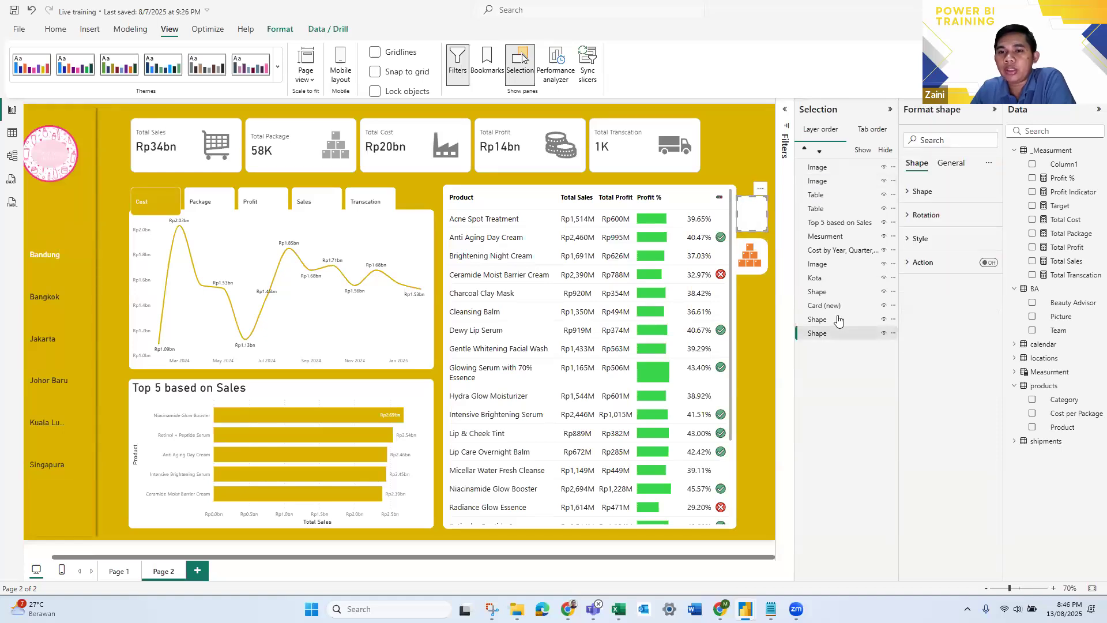
pyautogui.click(838, 321)
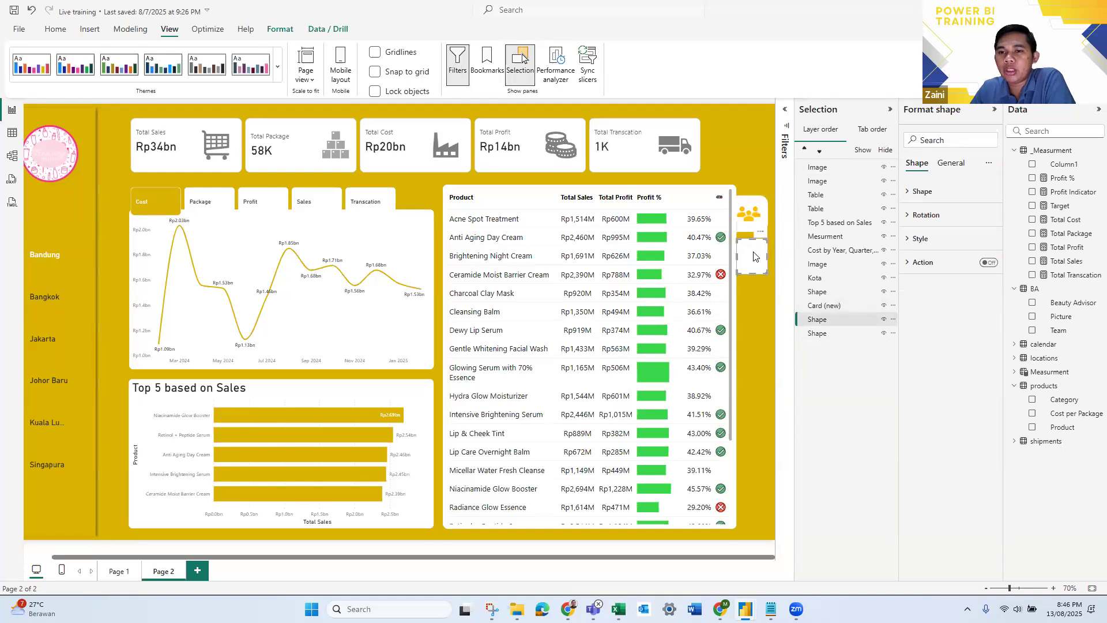
pyautogui.click(831, 281)
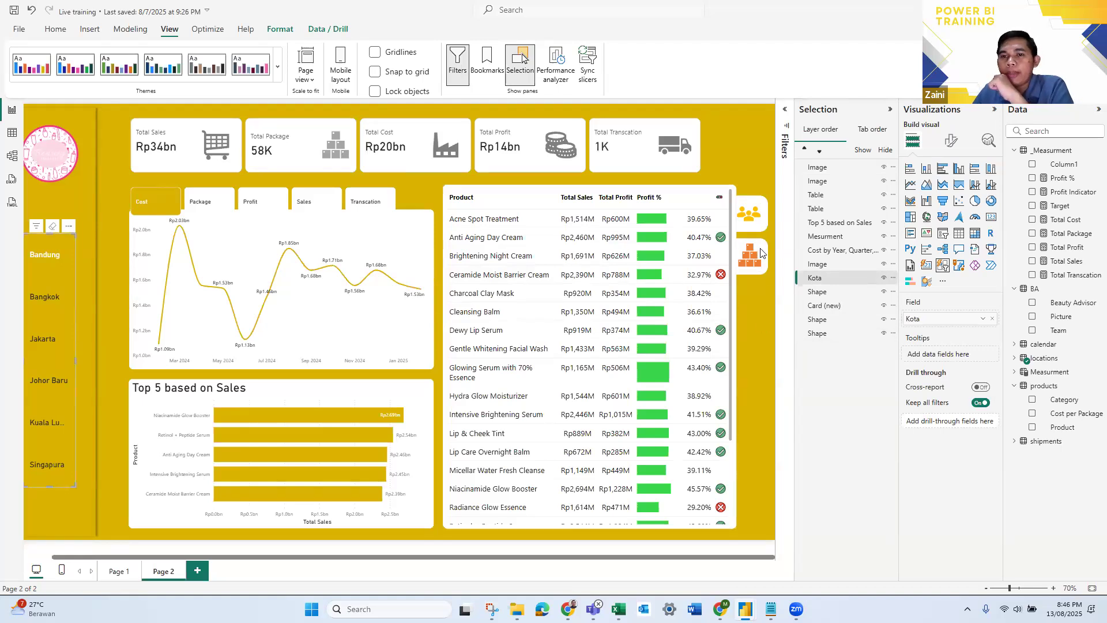
# - Rename the white shape behind the people icon to Shape People and the one behind the products icon to Shape Product
pyautogui.click(829, 332)
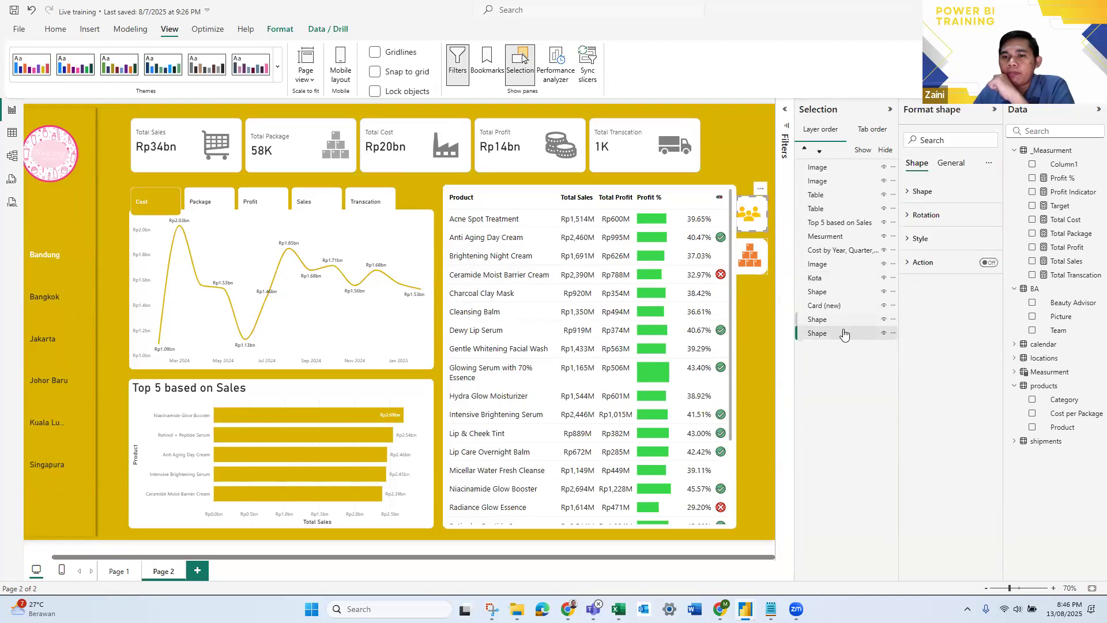
pyautogui.doubleClick(843, 333)
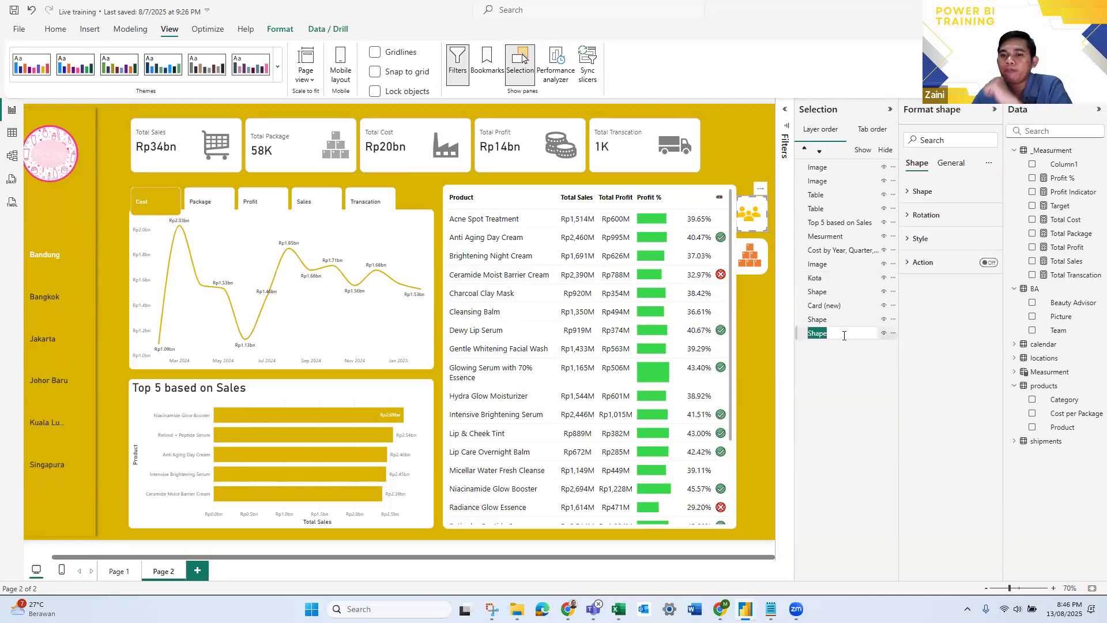
pyautogui.press('Return')
pyautogui.click(830, 320)
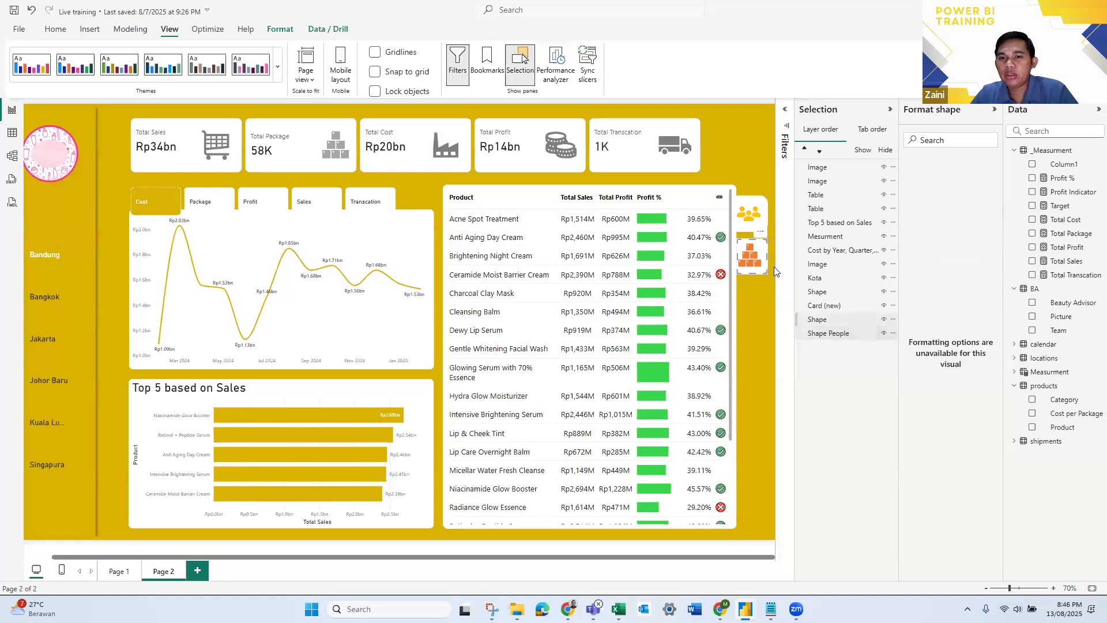
pyautogui.doubleClick(837, 320)
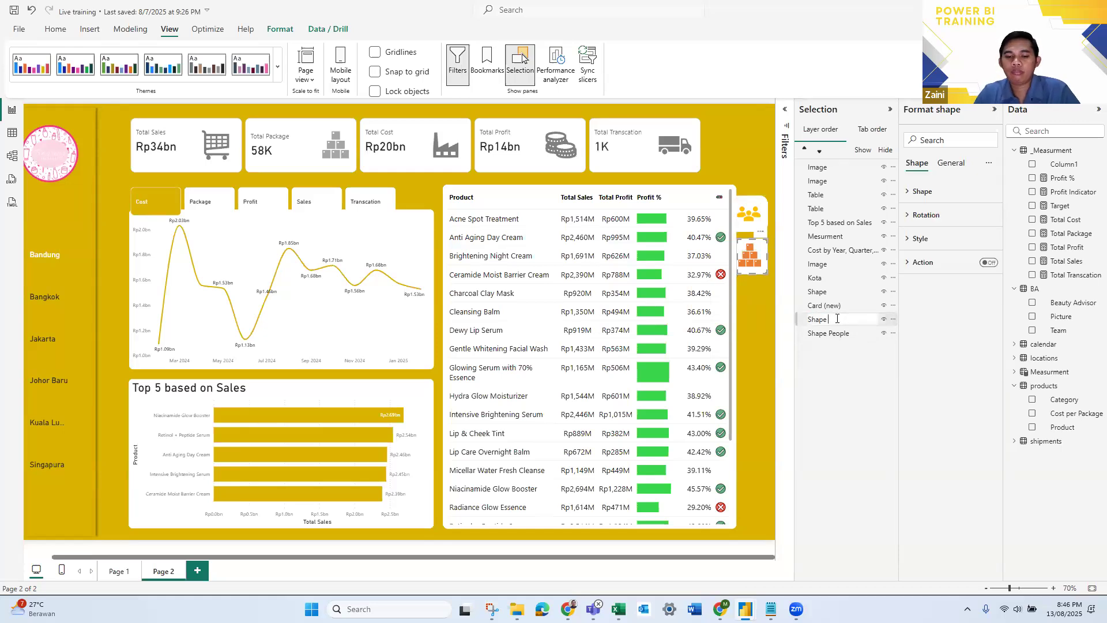
pyautogui.press('Return')
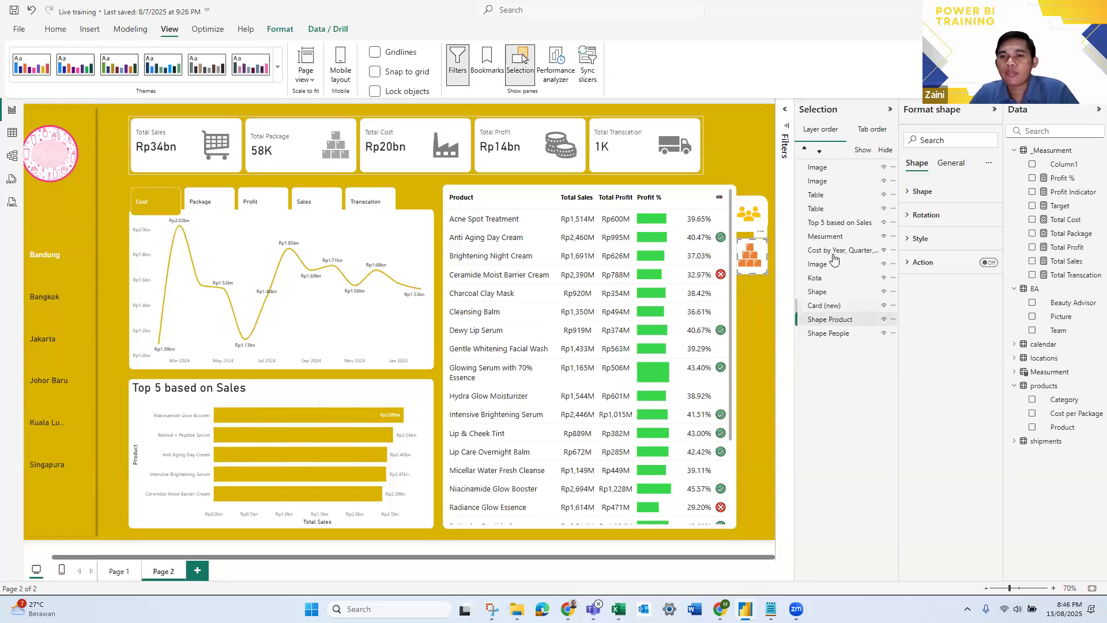
# - Rename the people icon's layer to Image People
pyautogui.click(819, 182)
pyautogui.doubleClick(835, 181)
pyautogui.click(835, 181)
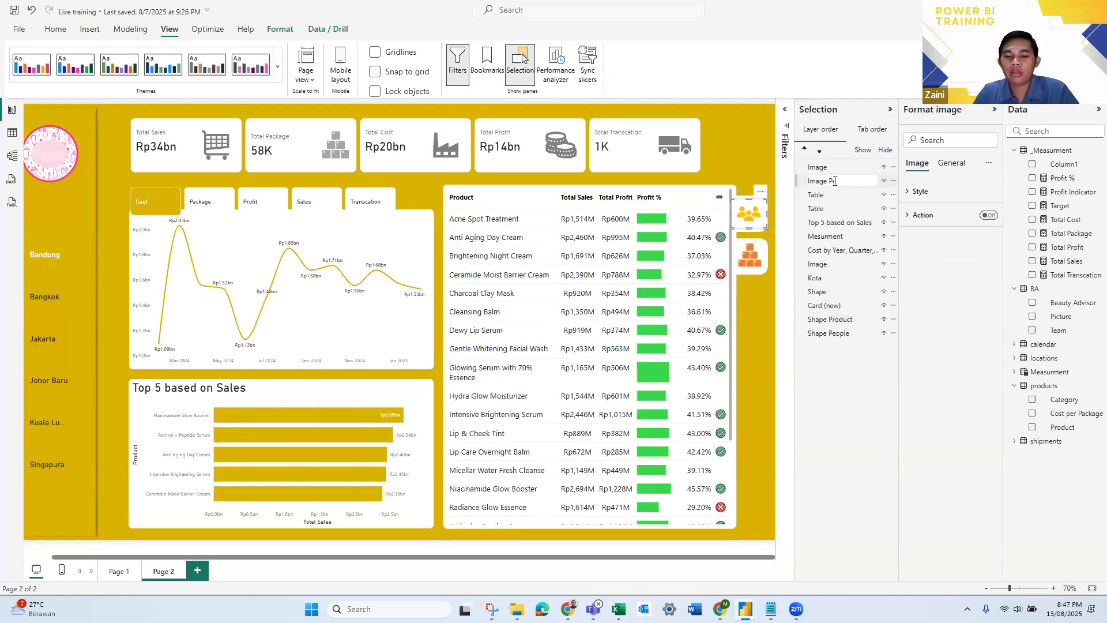
pyautogui.write('e')
pyautogui.press('Return')
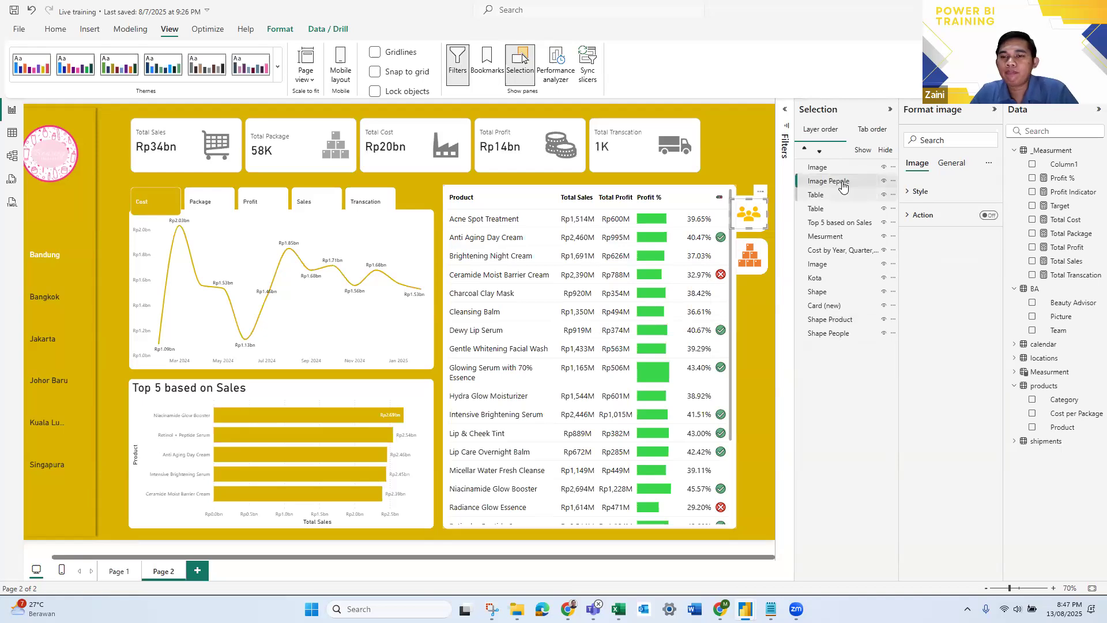
pyautogui.doubleClick(845, 182)
pyautogui.click(846, 181)
pyautogui.press('Return')
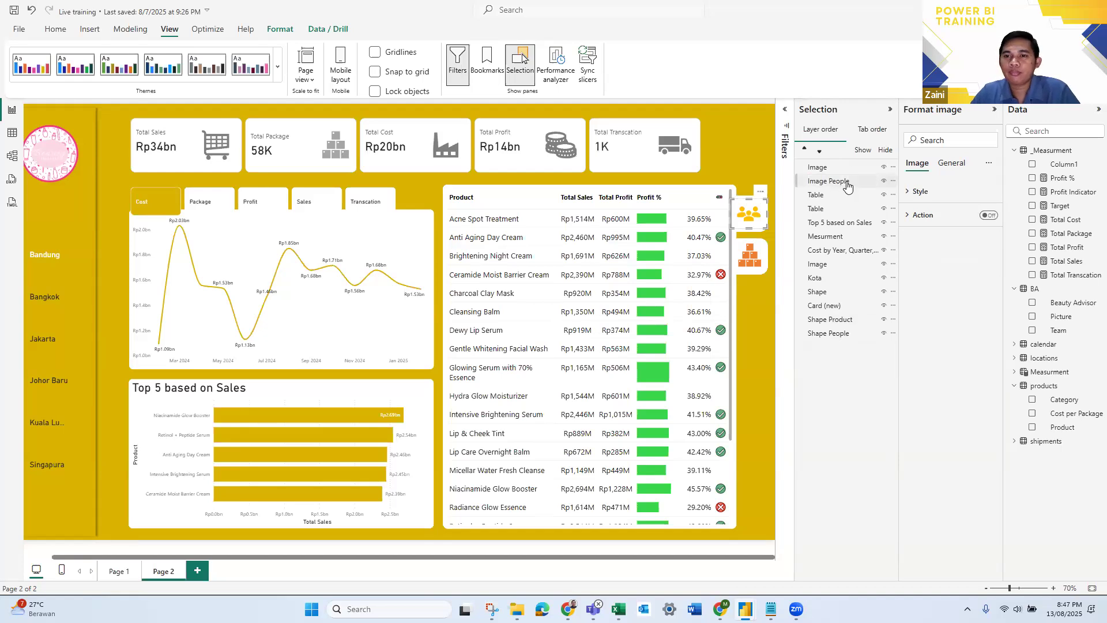
# - Rename the products icon's layer to Image Product
pyautogui.doubleClick(842, 169)
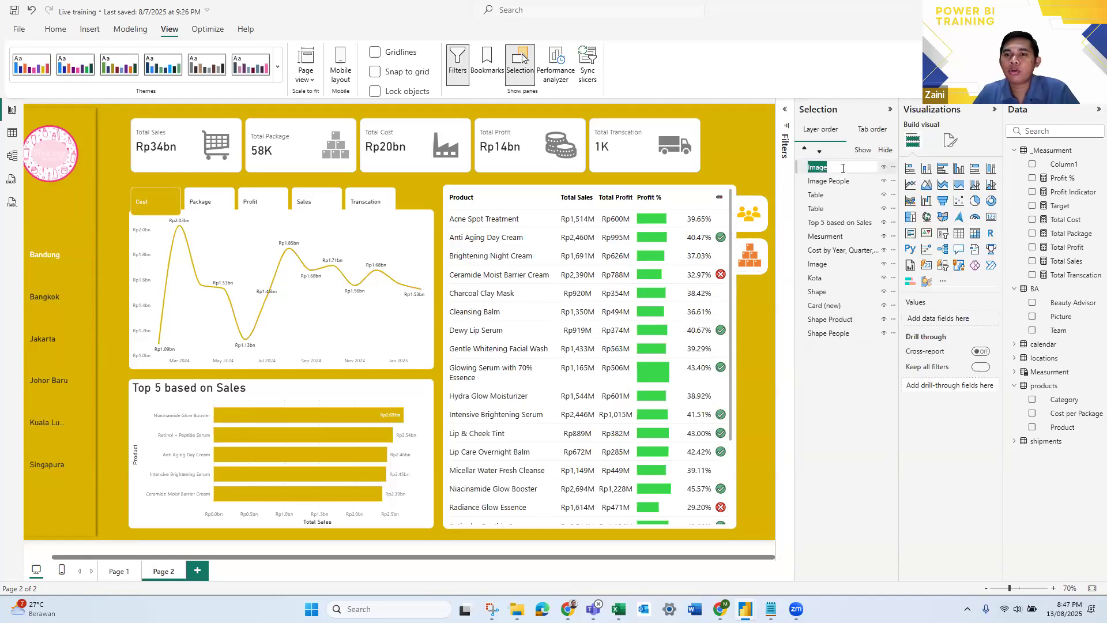
pyautogui.click(842, 168)
pyautogui.write('P')
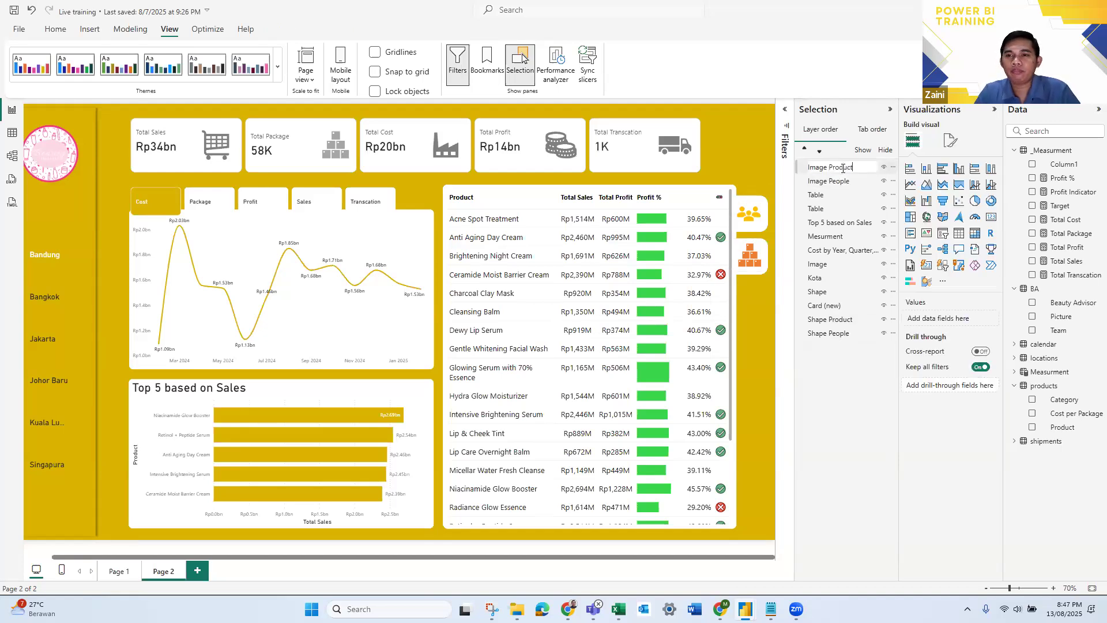
pyautogui.write('roduct')
pyautogui.press('Return')
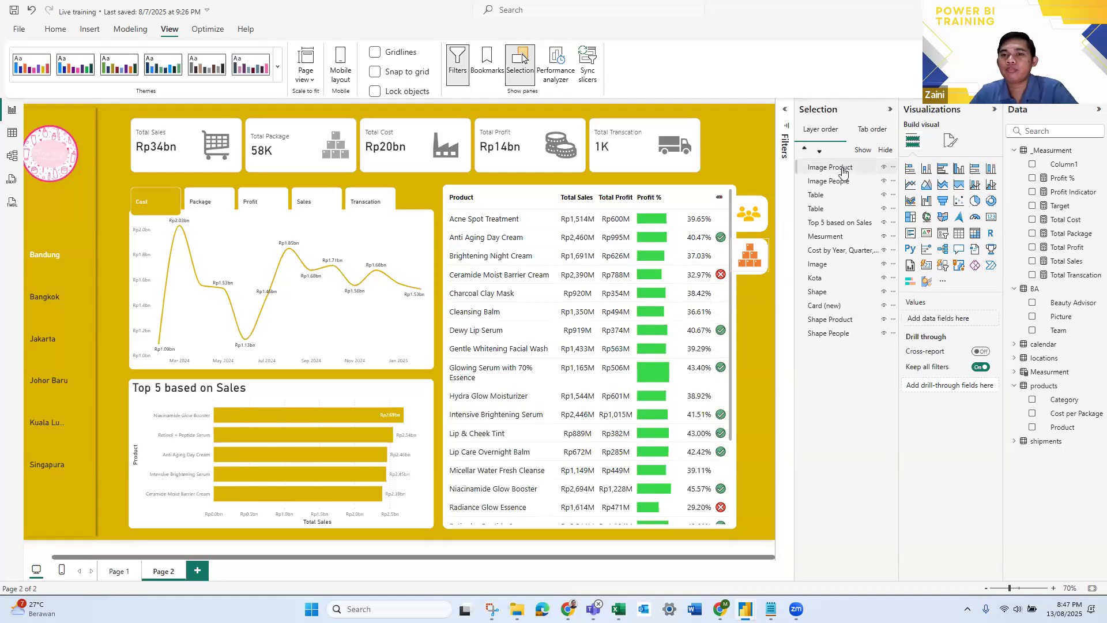
# - Rename the product table's layer to Table Product and the Beauty Advisor table's layer to Table People
pyautogui.click(828, 197)
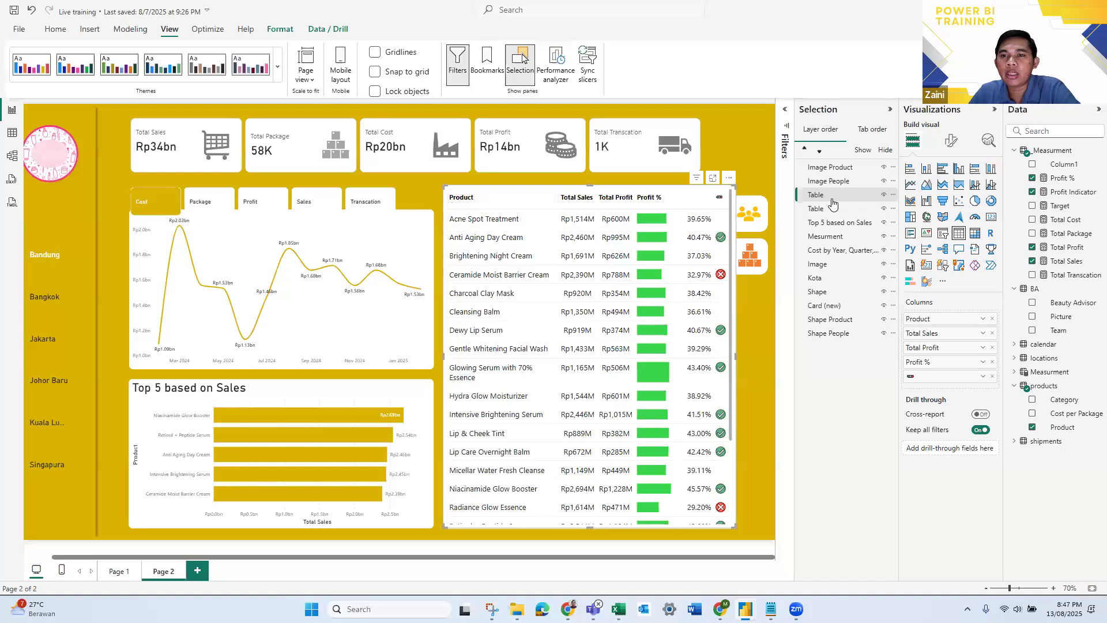
pyautogui.doubleClick(838, 200)
pyautogui.click(838, 199)
pyautogui.write('Product')
pyautogui.click(836, 209)
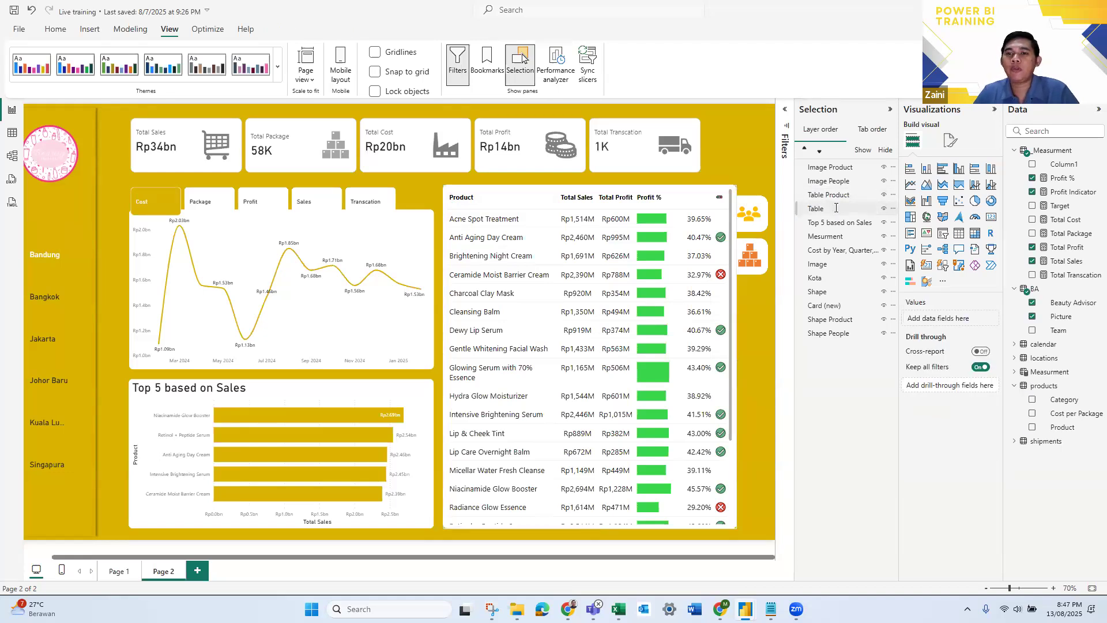
pyautogui.doubleClick(836, 209)
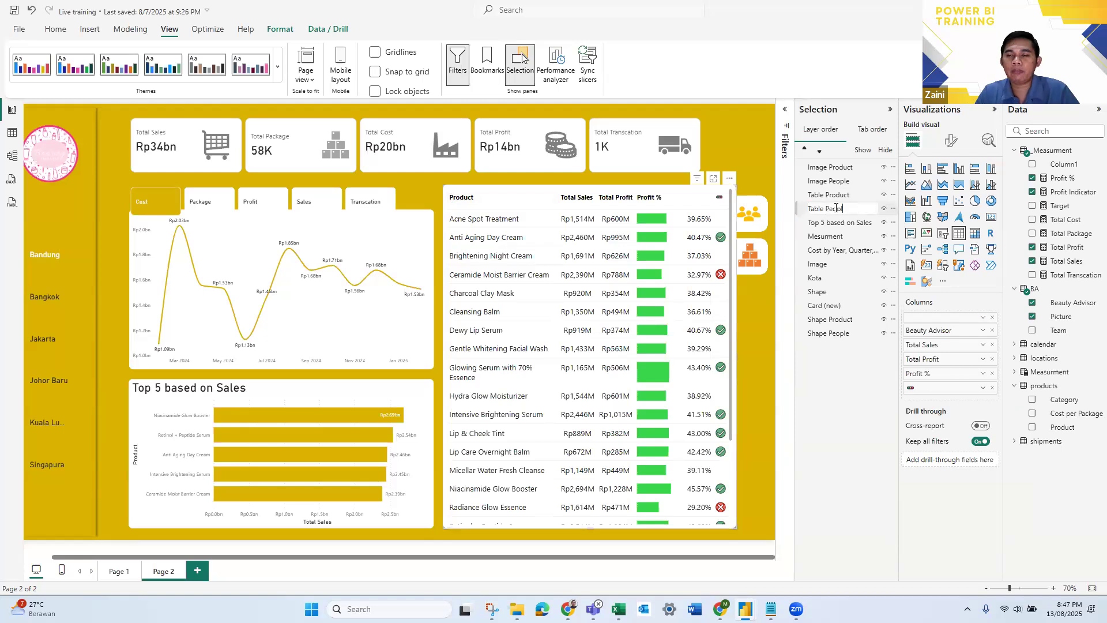
pyautogui.write('People')
pyautogui.press('Return')
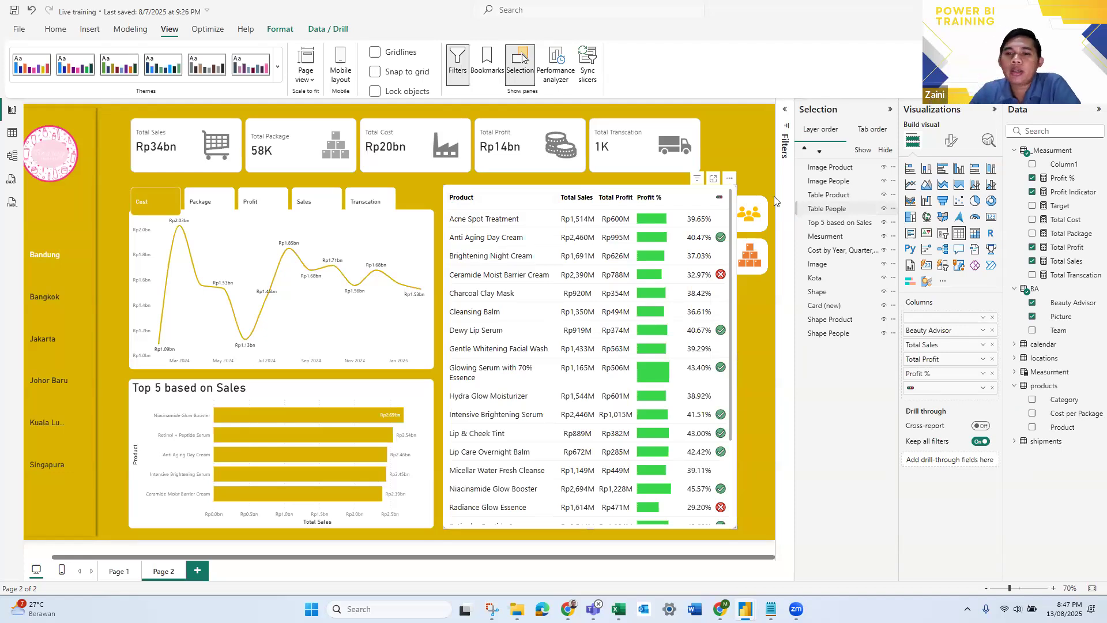
# - Try out layer visibility by toggling Image Product off and on and hiding Shape Product and Table Product
pyautogui.click(830, 208)
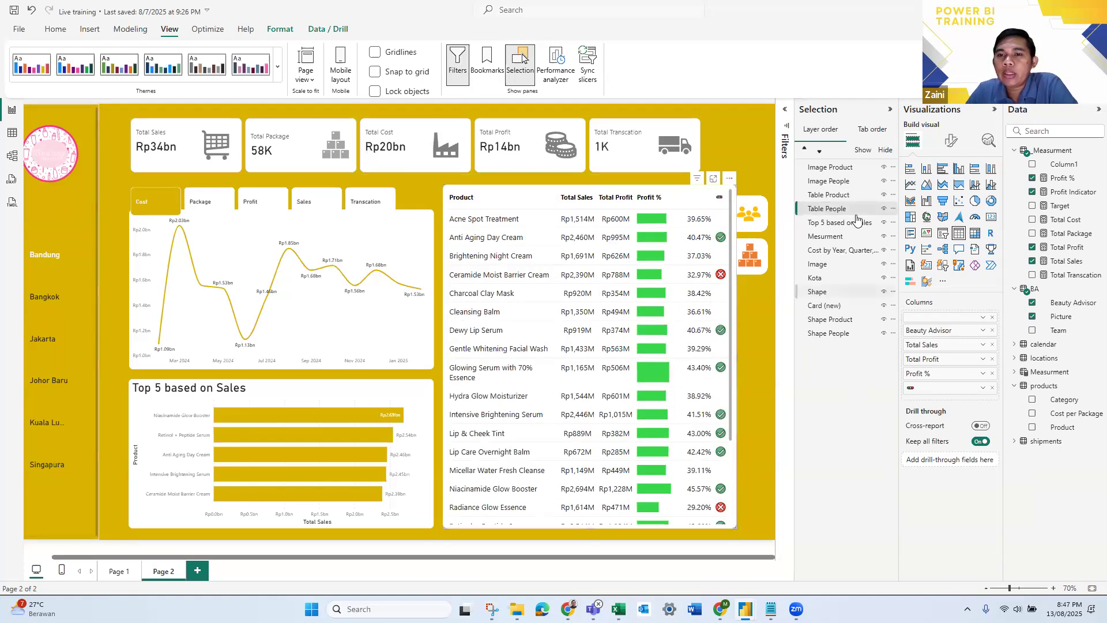
pyautogui.keyDown('ctrl'); pyautogui.click(749, 224); pyautogui.keyUp('ctrl')
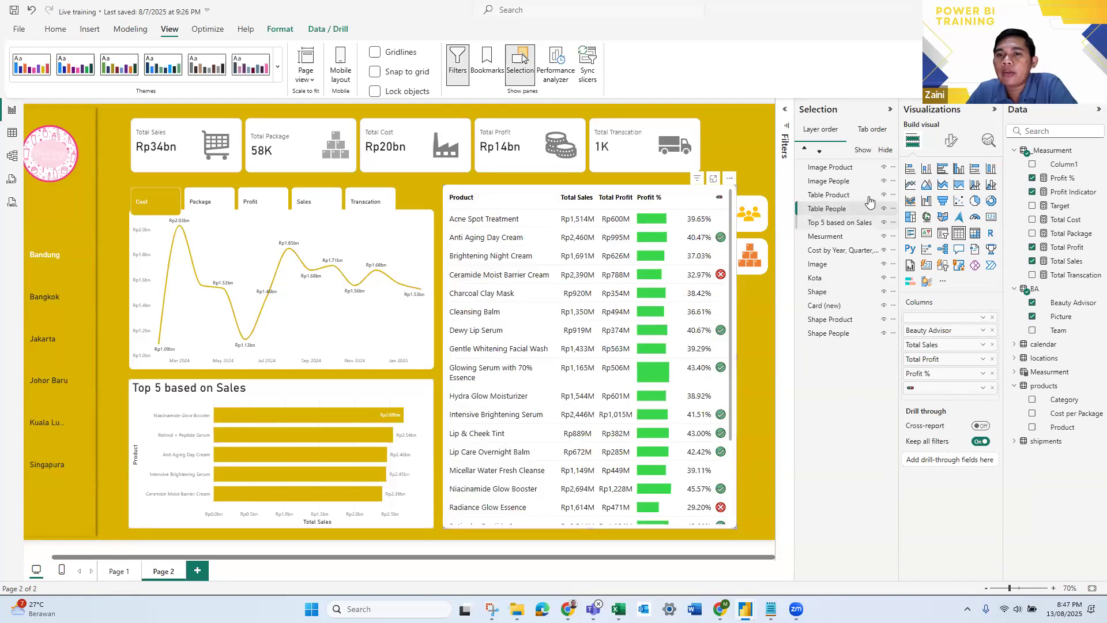
pyautogui.click(883, 168)
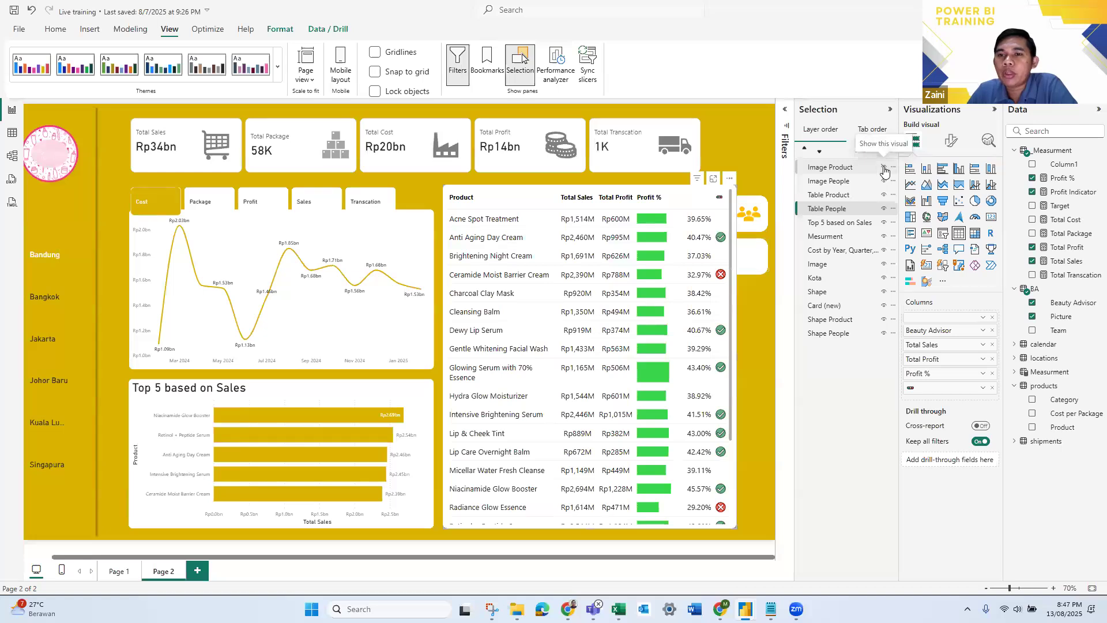
pyautogui.click(882, 169)
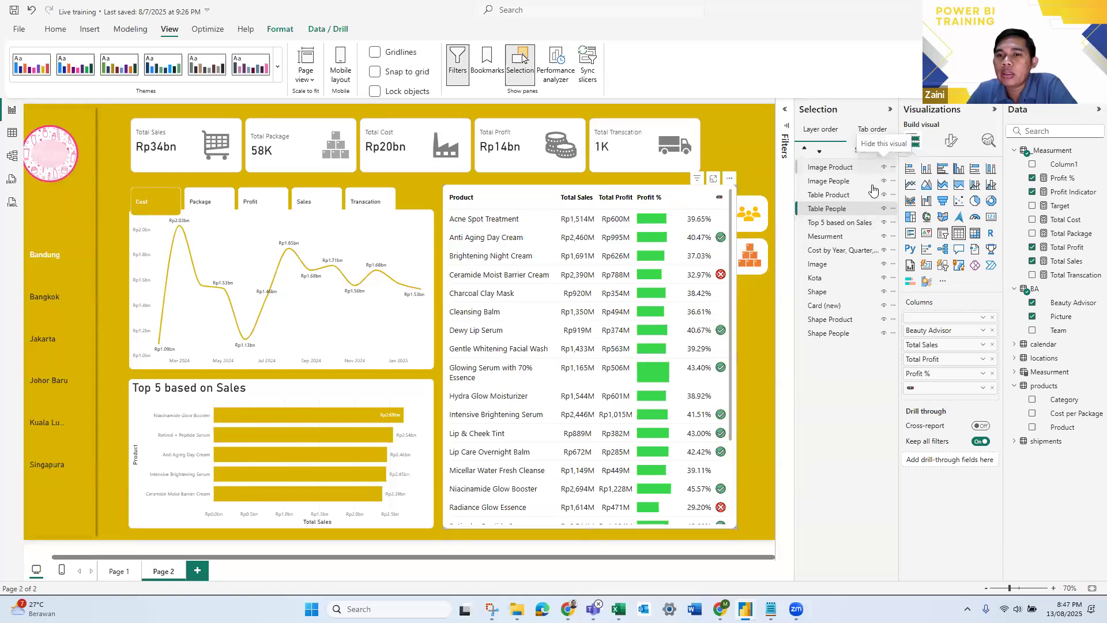
pyautogui.click(883, 320)
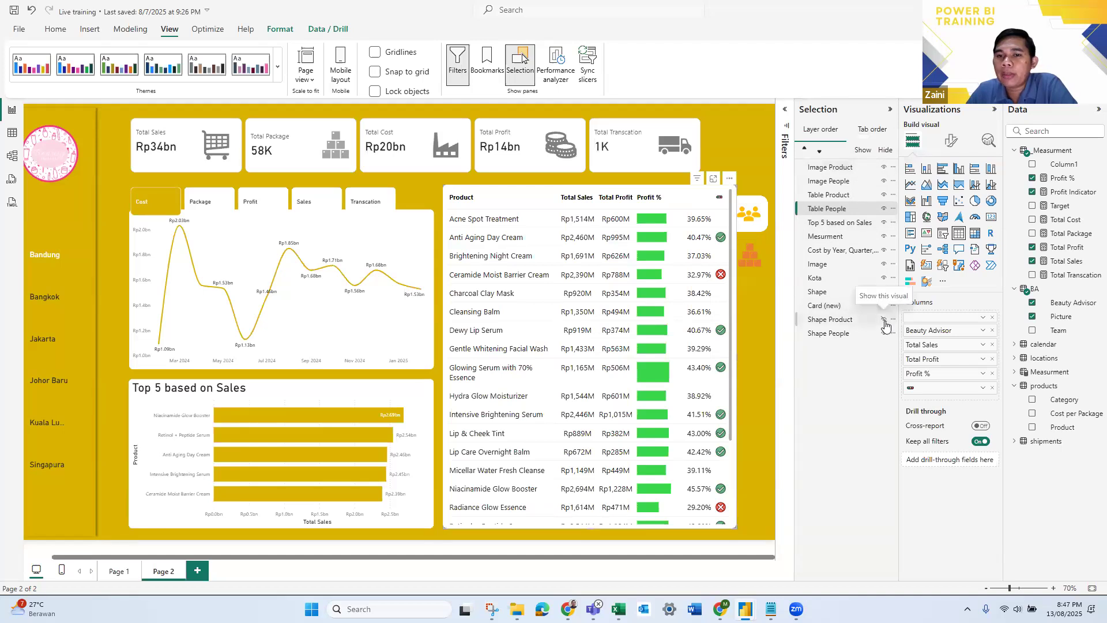
pyautogui.click(883, 196)
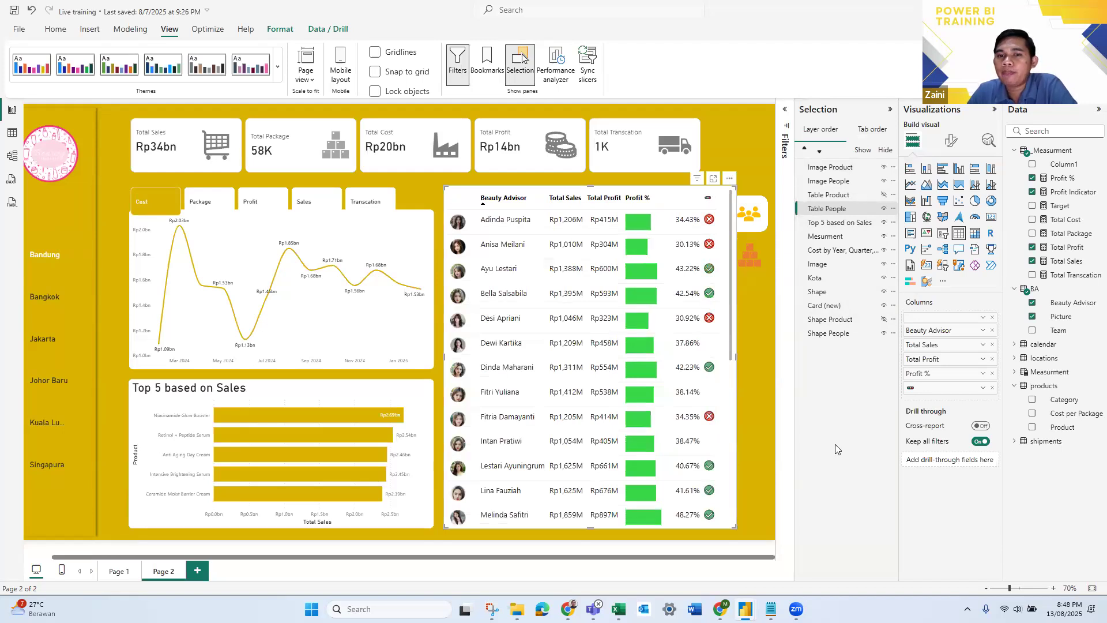
# - Show Table Product and Shape Product again, and toggle the visibility of Table People off and on
pyautogui.click(750, 261)
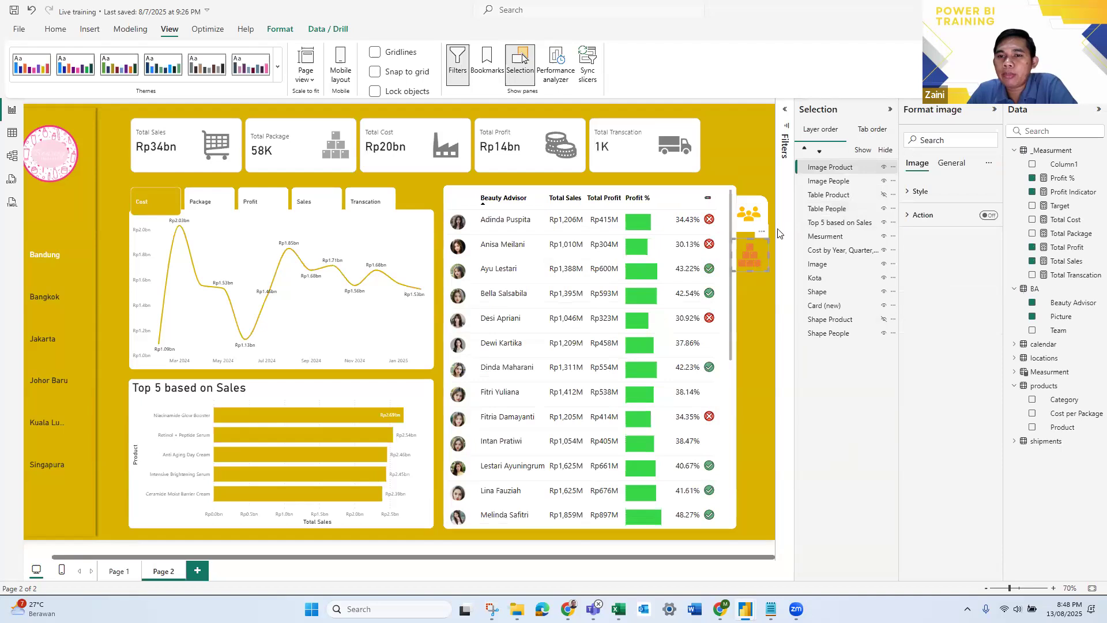
pyautogui.click(884, 196)
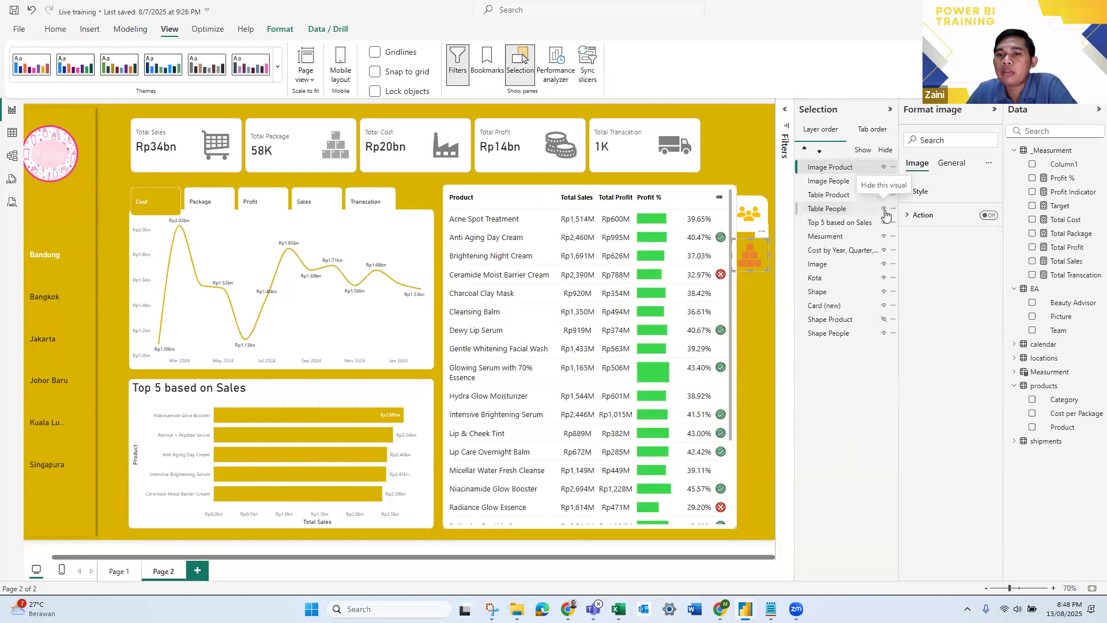
pyautogui.click(884, 210)
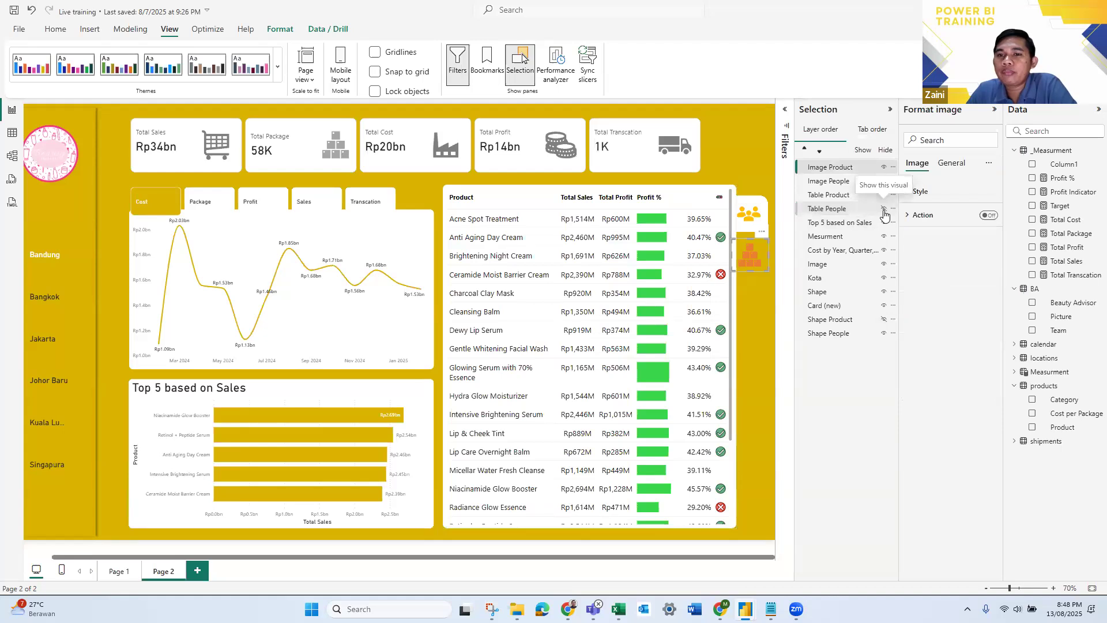
pyautogui.click(883, 211)
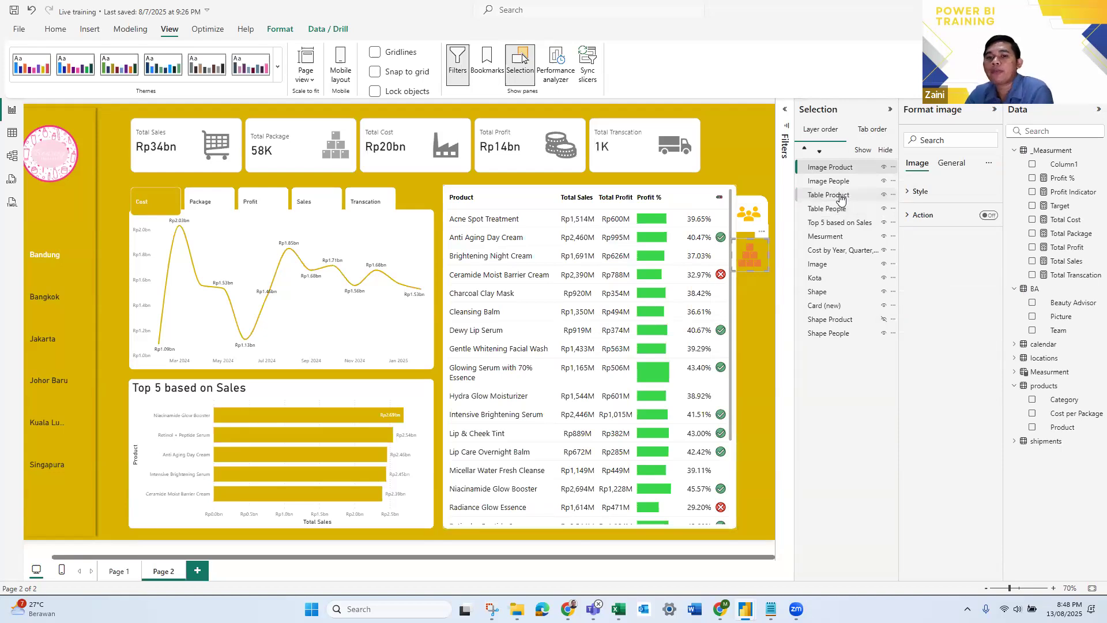
pyautogui.click(883, 319)
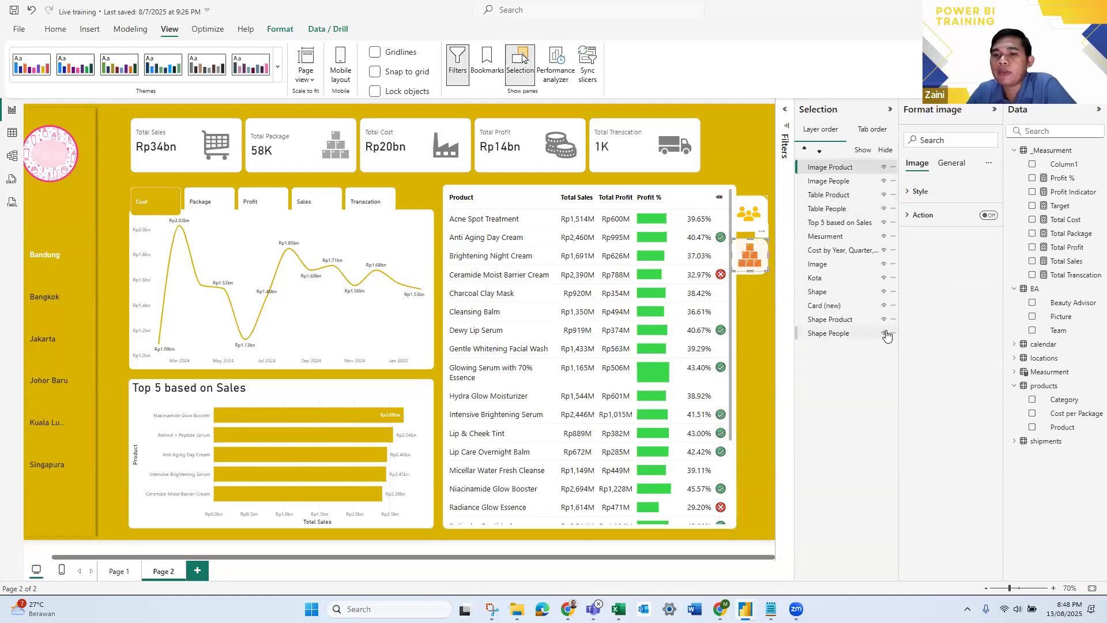
pyautogui.click(884, 333)
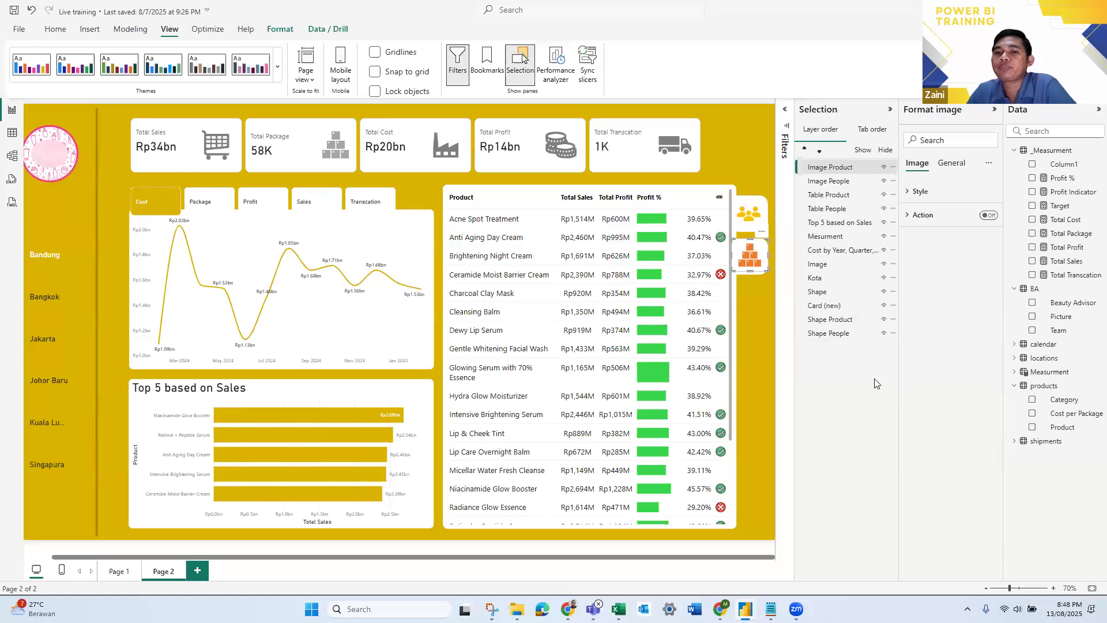
# - Display the Bookmarks pane and hide the Shape Product and Table Product layers
pyautogui.click(490, 67)
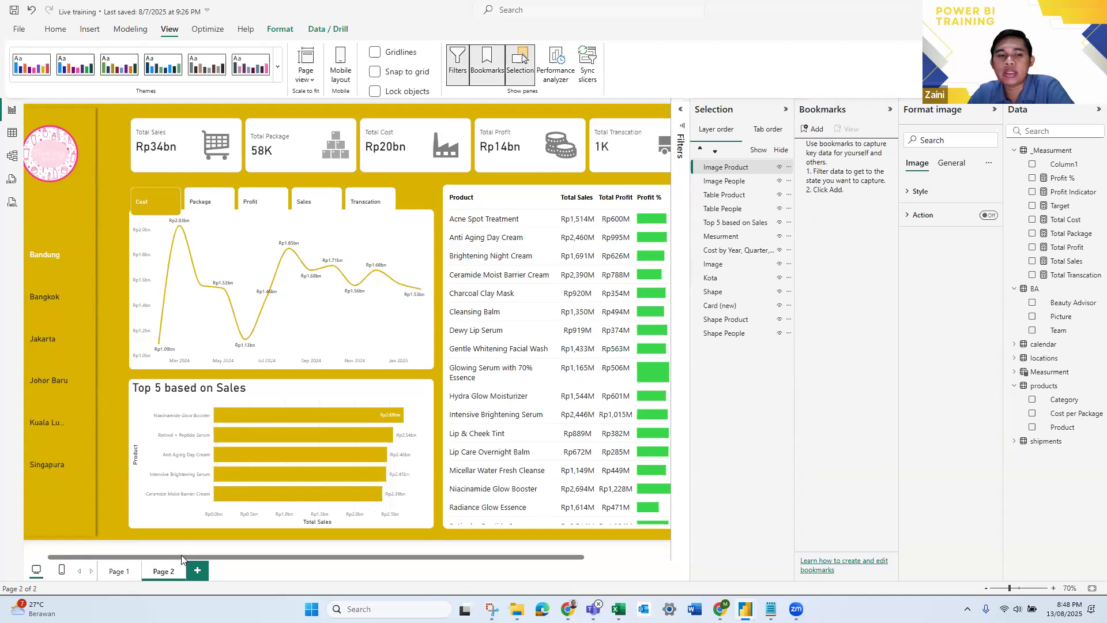
pyautogui.moveTo(183, 557); pyautogui.dragTo(266, 572)
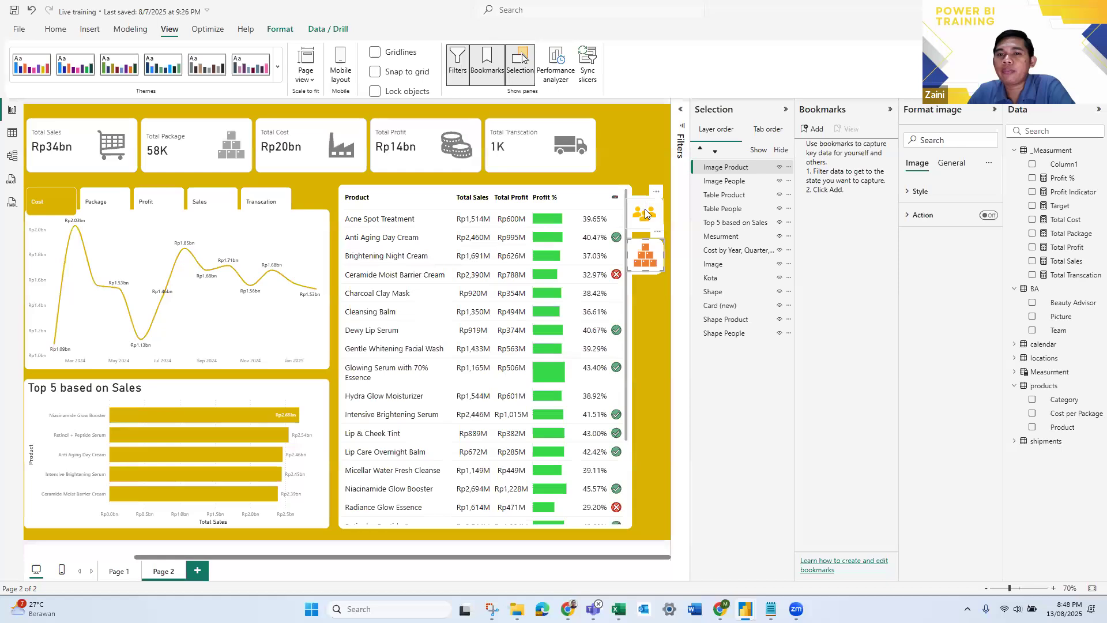
pyautogui.click(780, 321)
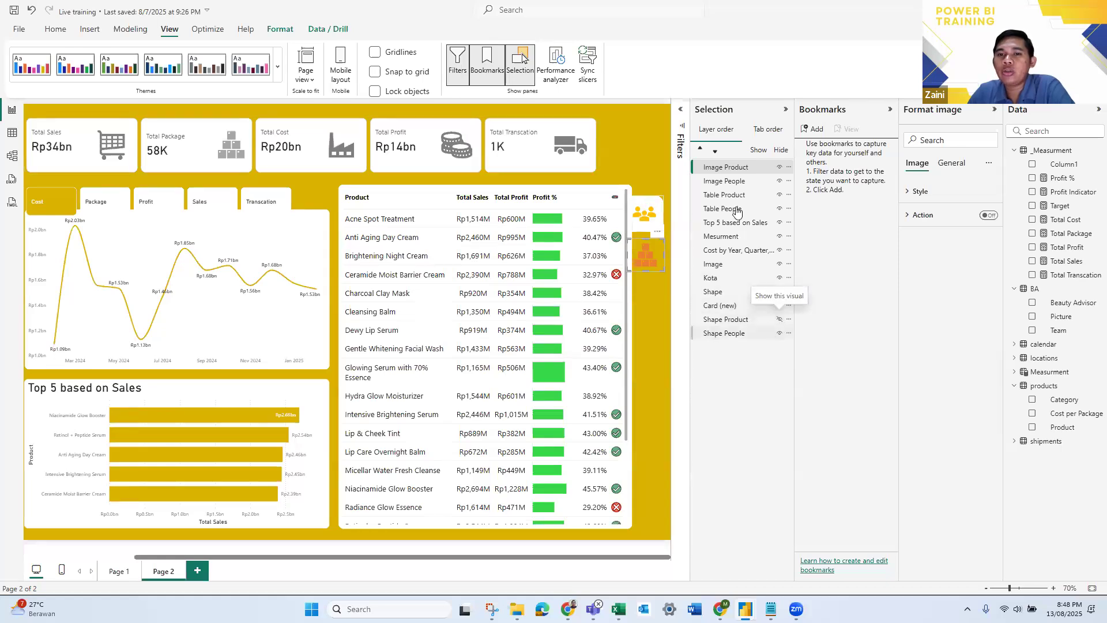
pyautogui.click(779, 195)
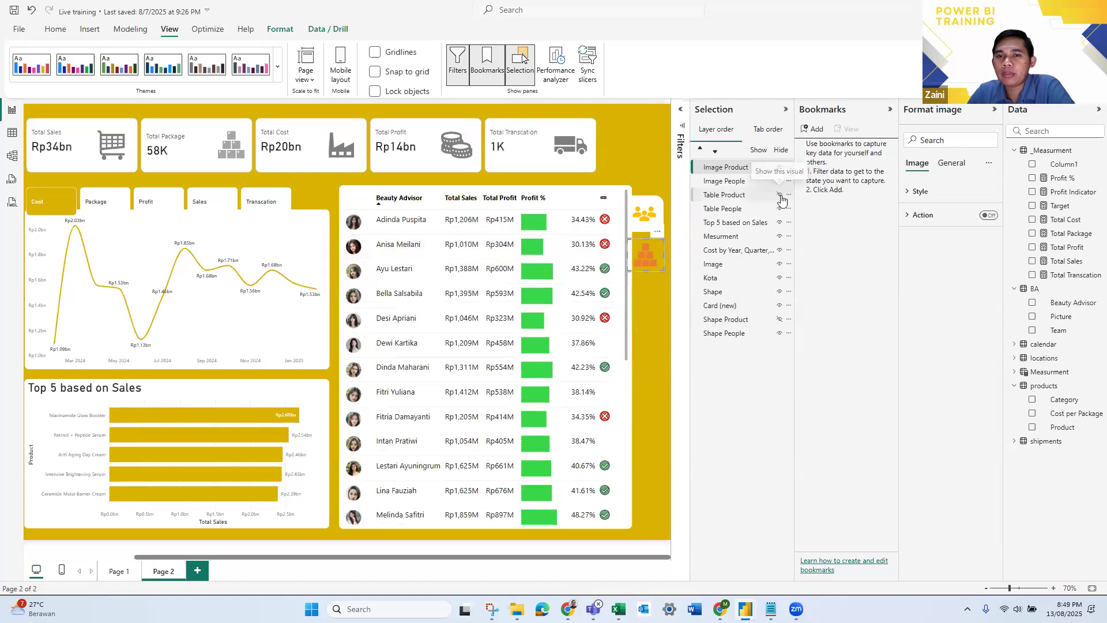
# - Toggle the visibility of Shape Product repeatedly to compare the products tab with and without its background, leaving it hidden
pyautogui.click(782, 324)
pyautogui.click(781, 325)
pyautogui.click(781, 324)
pyautogui.click(782, 325)
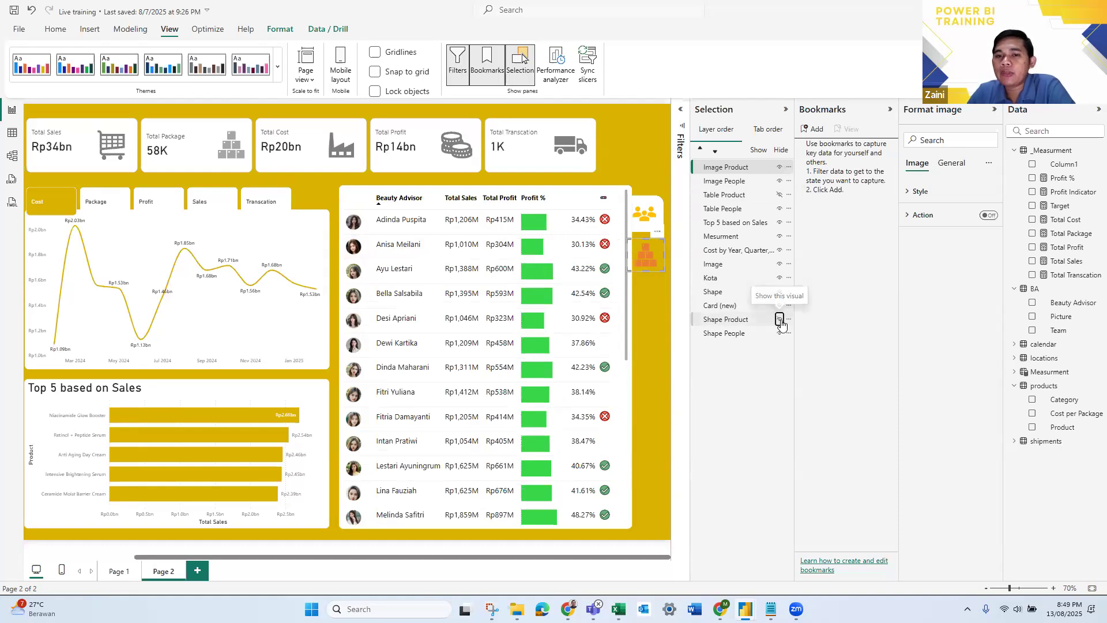
pyautogui.click(780, 322)
pyautogui.click(779, 322)
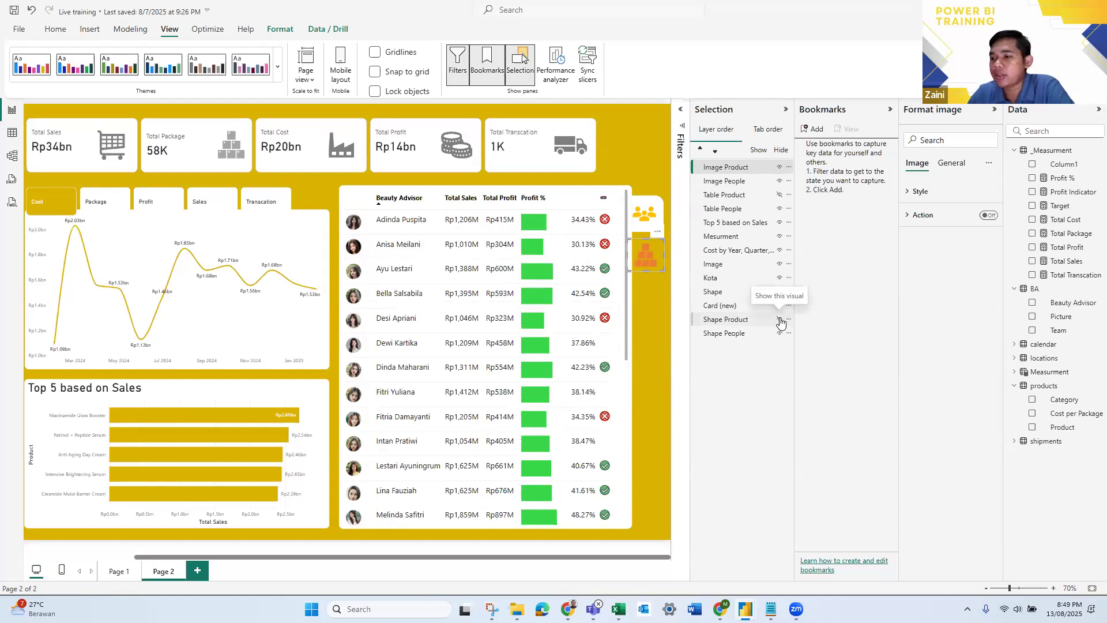
pyautogui.click(780, 321)
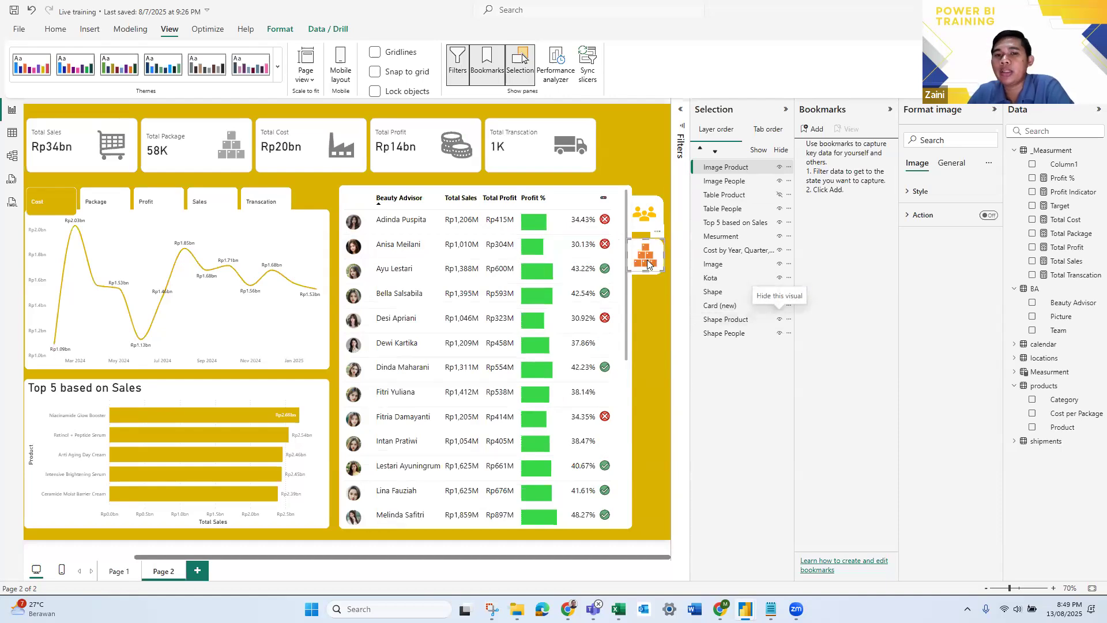
pyautogui.click(779, 321)
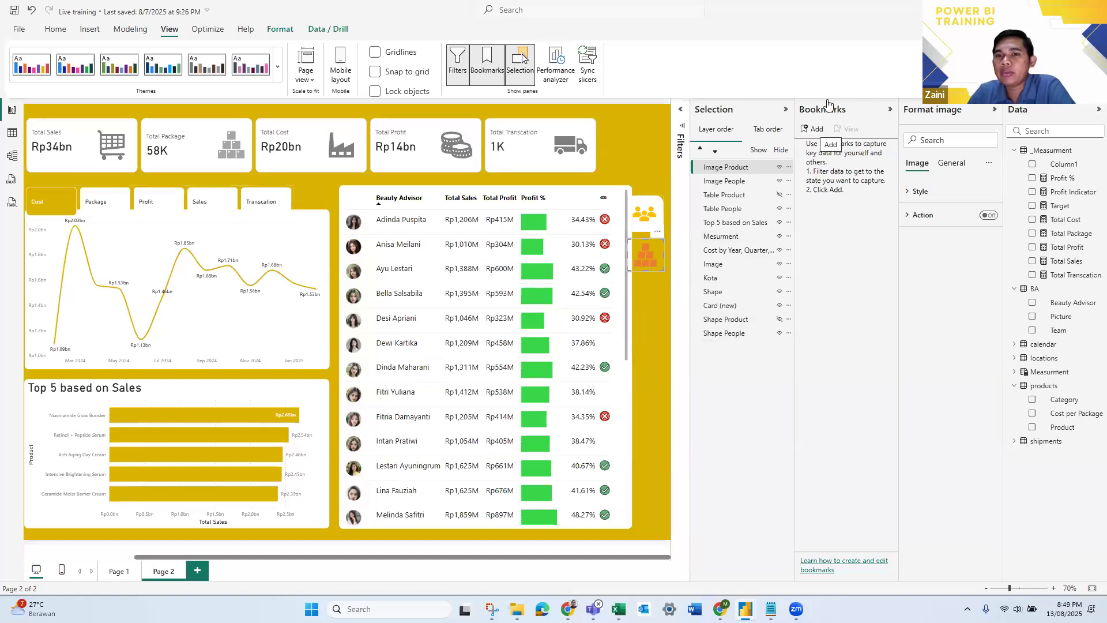
# - Add a bookmark of the current Beauty Advisor table view and name it Show People
pyautogui.click(814, 132)
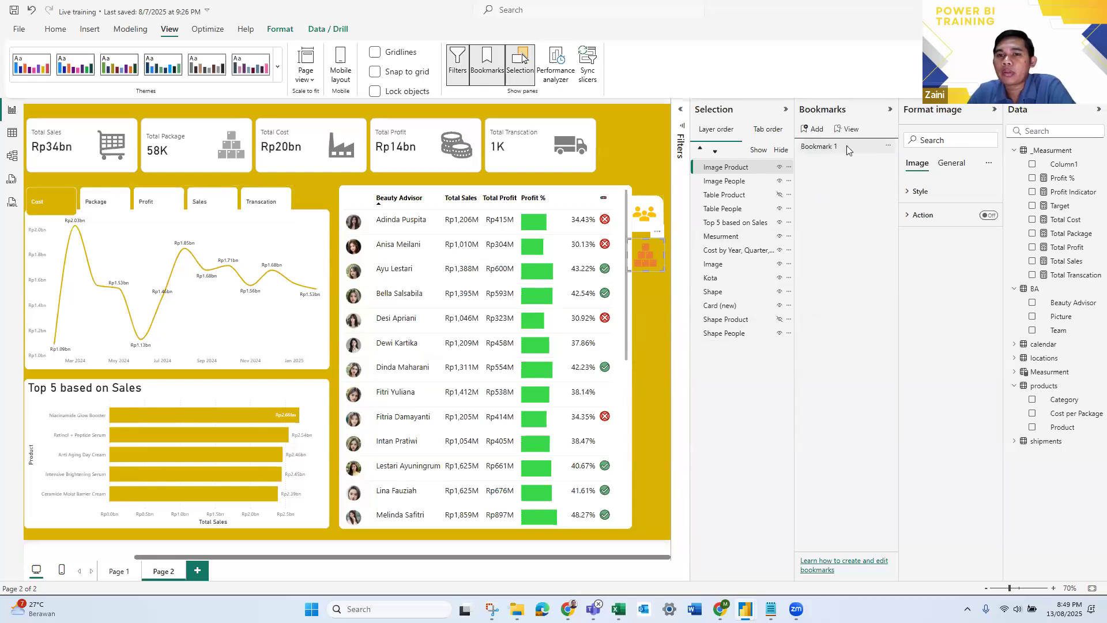
pyautogui.doubleClick(847, 146)
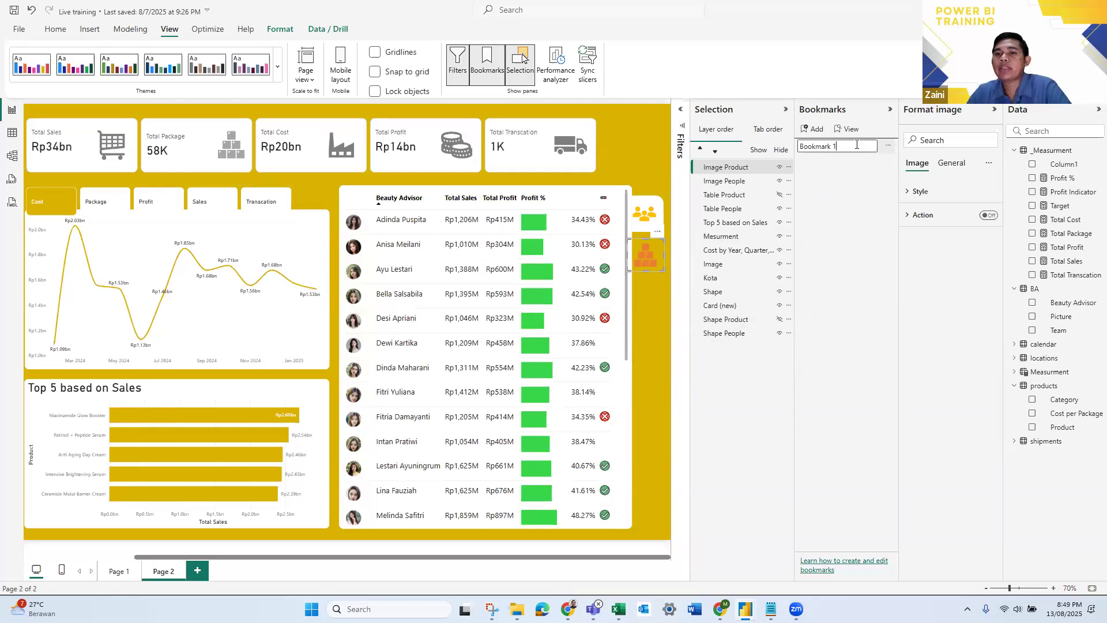
pyautogui.press('BackSpace')
pyautogui.press('BackSpace')
pyautogui.press('BackSpace')
pyautogui.press('BackSpace')
pyautogui.press('BackSpace')
pyautogui.press('BackSpace')
pyautogui.press('BackSpace')
pyautogui.press('BackSpace')
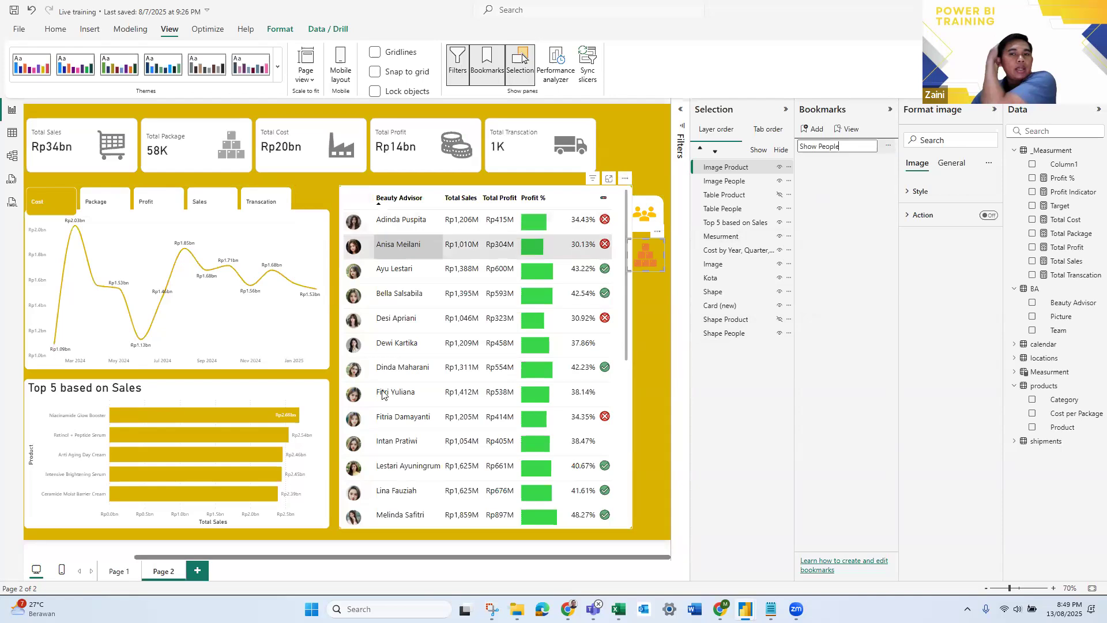
pyautogui.press('Return')
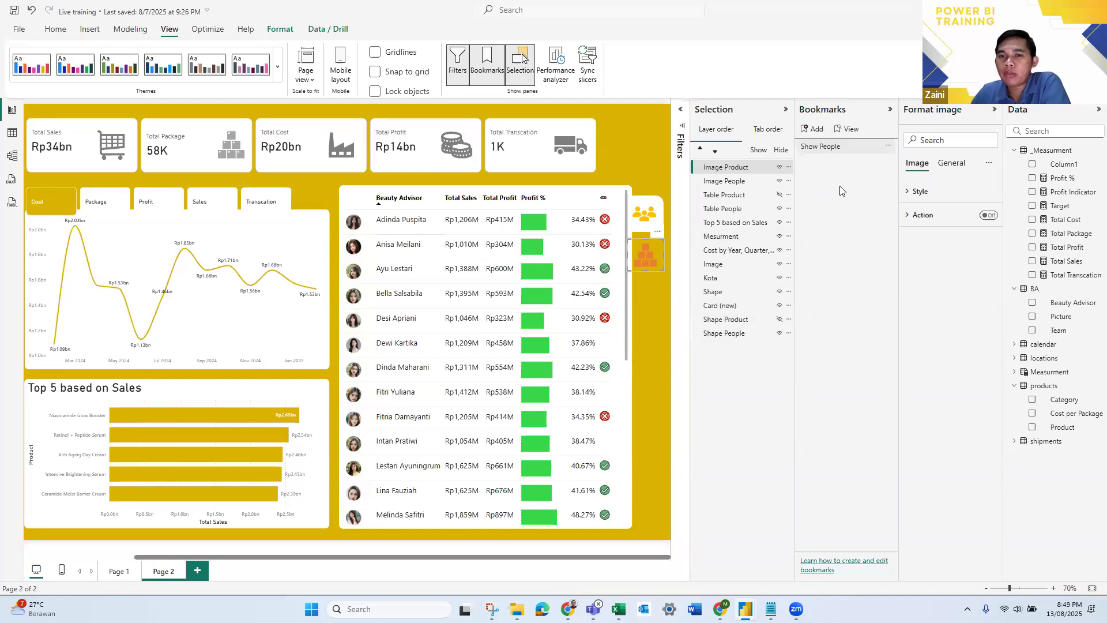
# - Show Table Product and Shape Product, hide Shape People, and save this state as a bookmark named Show Product
pyautogui.click(779, 196)
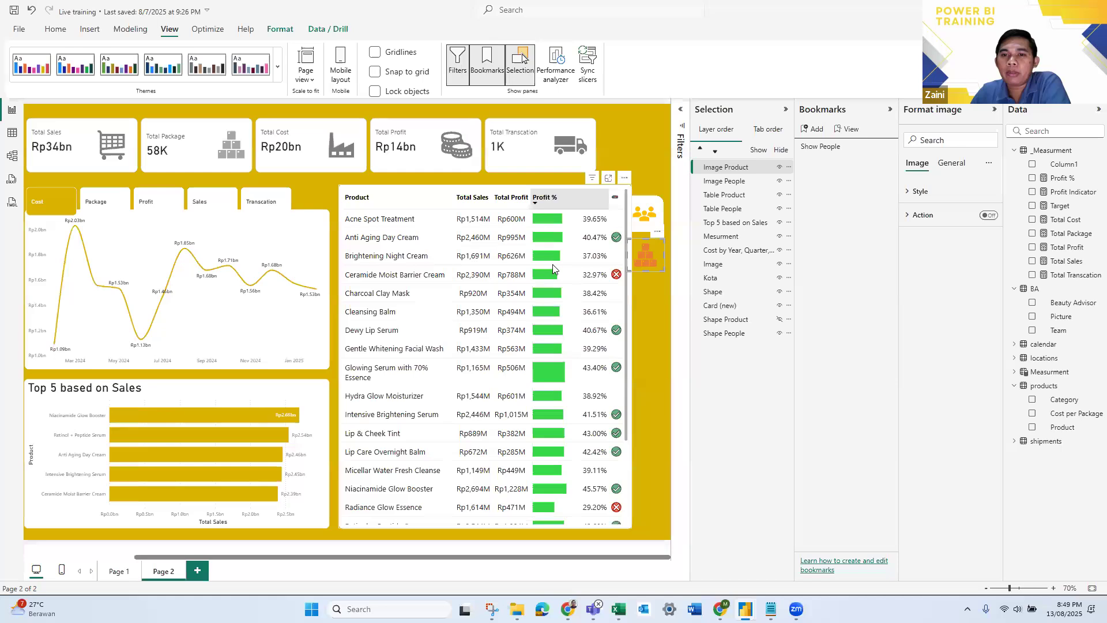
pyautogui.click(779, 334)
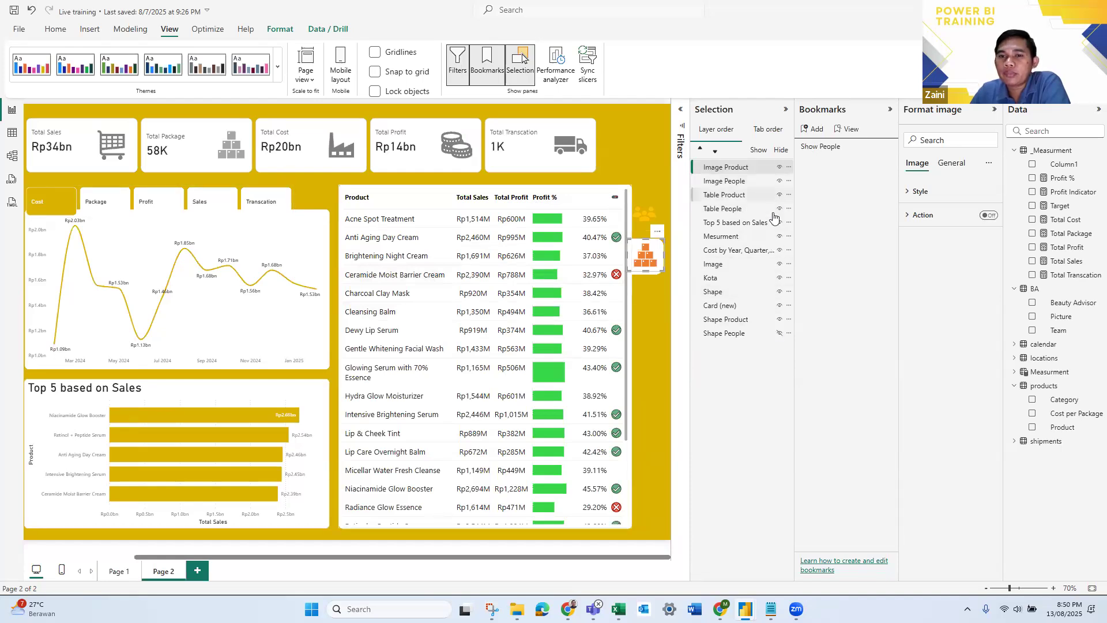
pyautogui.click(810, 132)
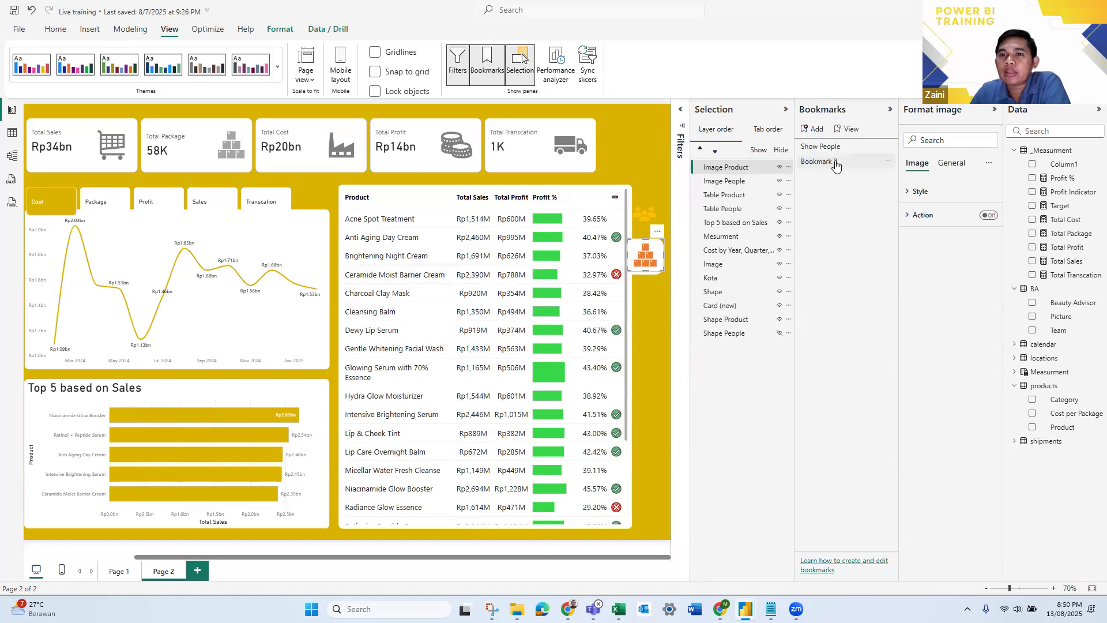
pyautogui.doubleClick(843, 160)
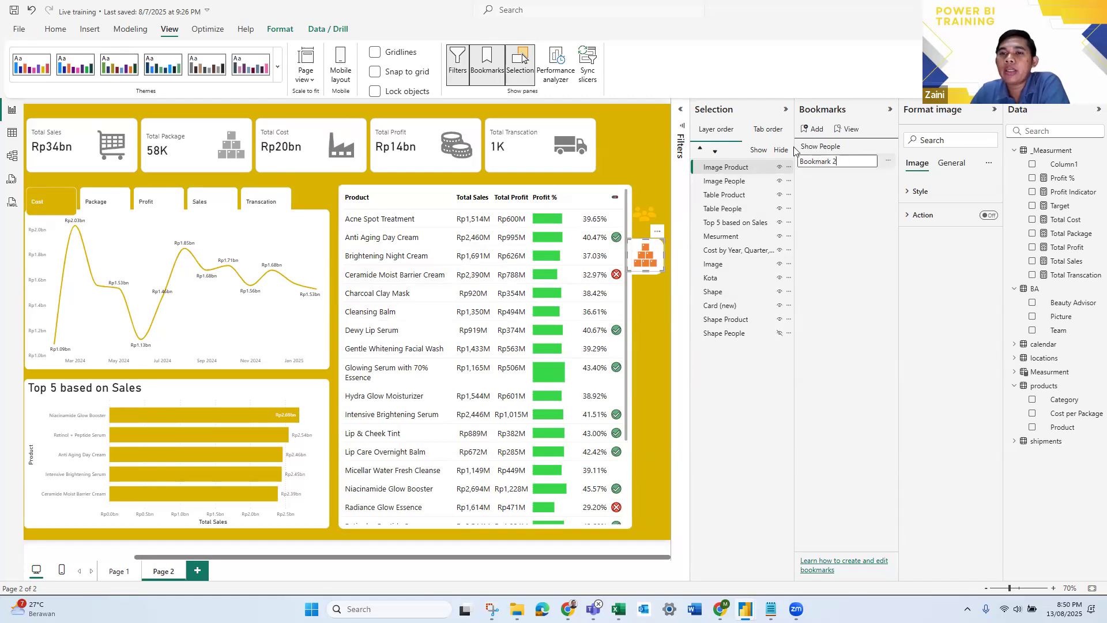
pyautogui.write('Show Product')
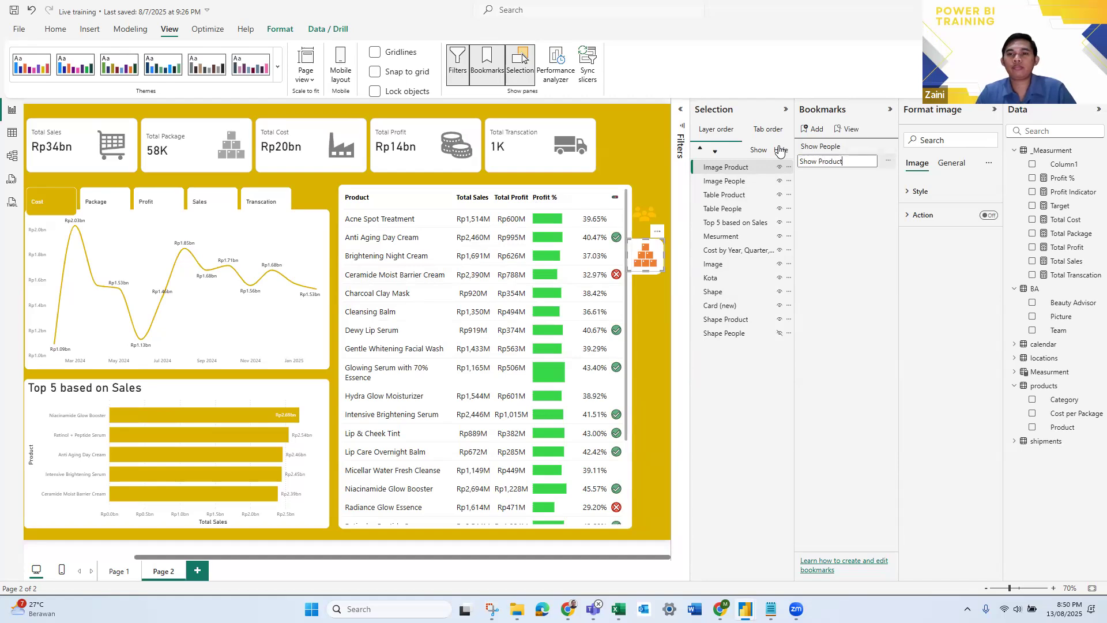
pyautogui.press('Return')
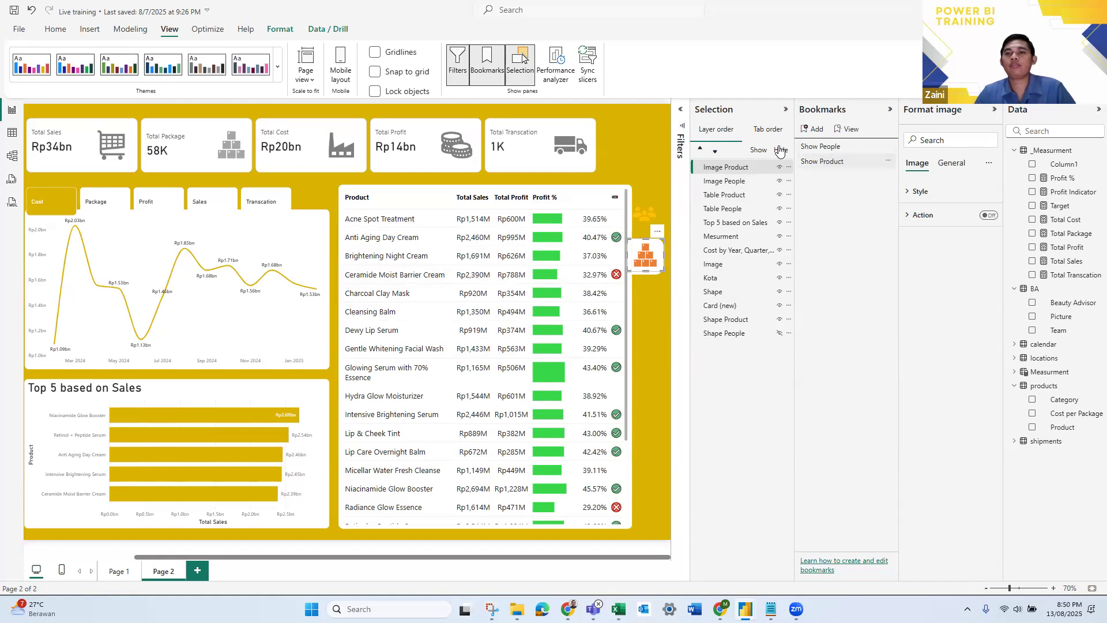
# - Test the Show People and Show Product bookmarks by switching between them several times, ending on Show Product
pyautogui.click(831, 148)
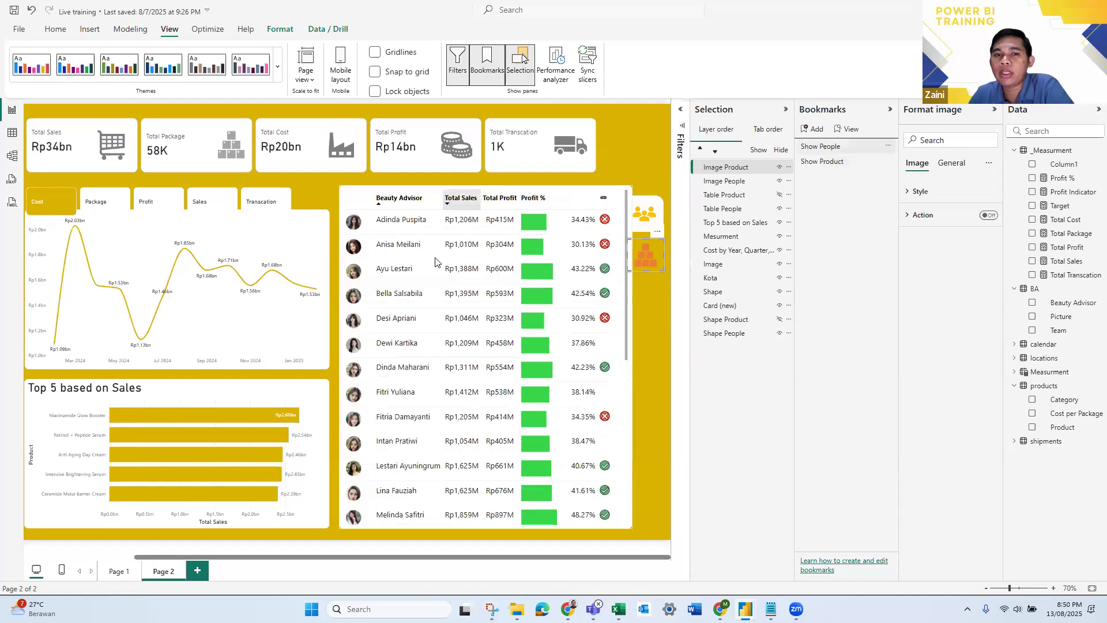
pyautogui.click(403, 318)
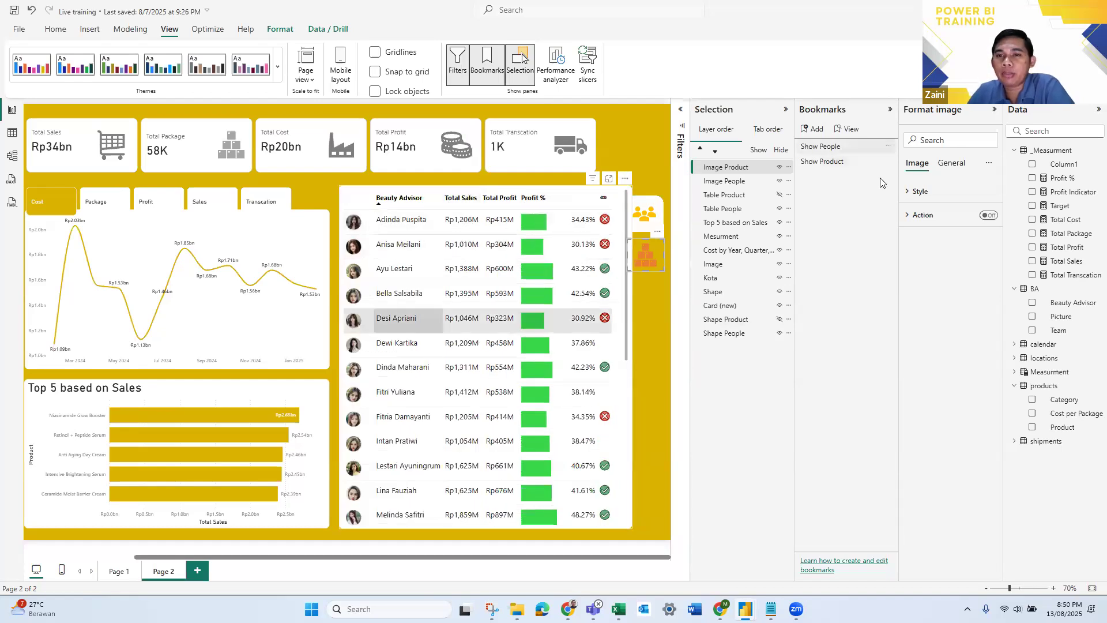
pyautogui.click(839, 164)
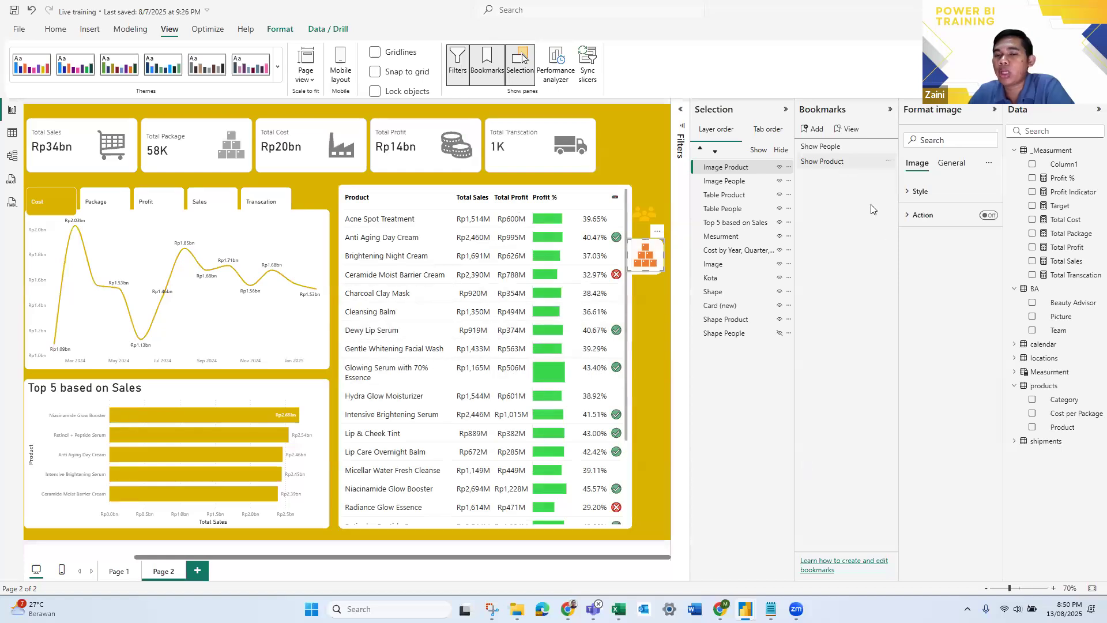
pyautogui.click(833, 148)
pyautogui.click(832, 147)
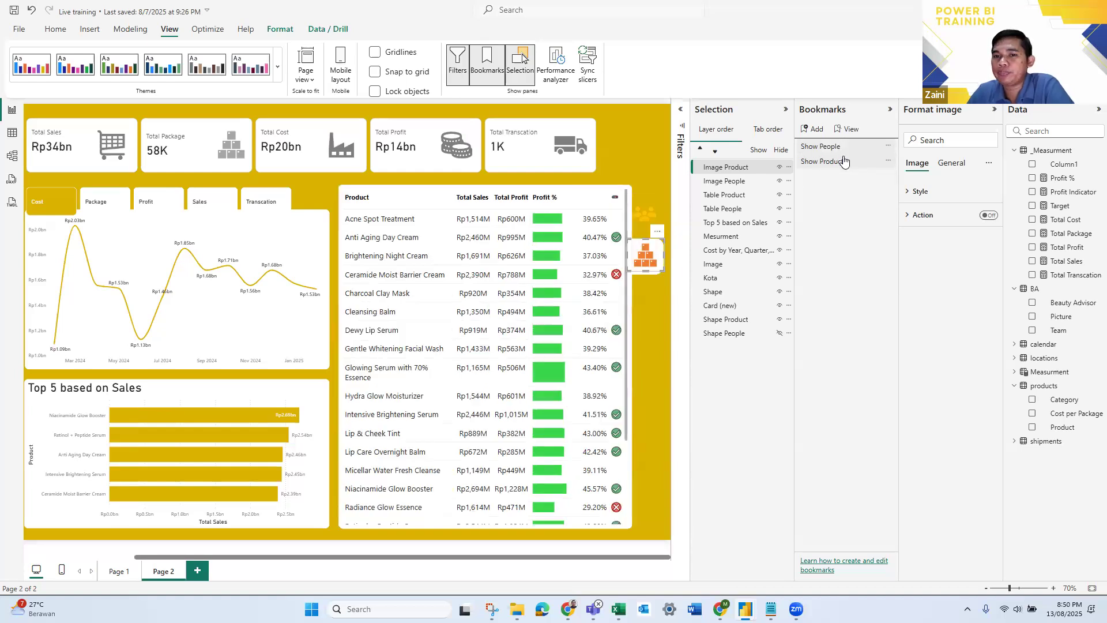
pyautogui.click(842, 160)
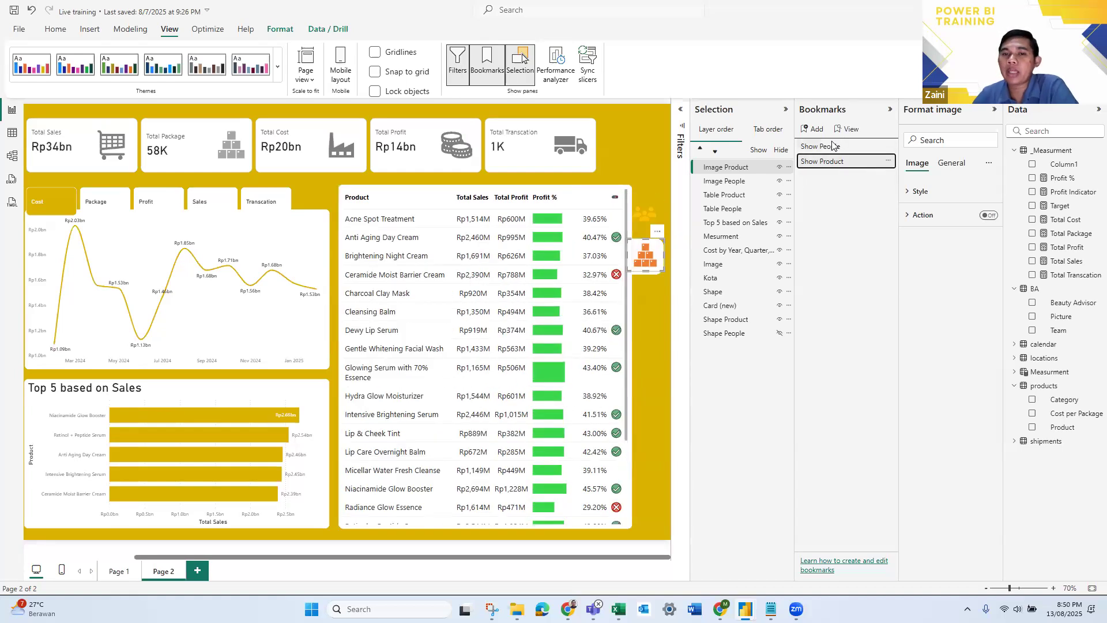
pyautogui.click(833, 148)
pyautogui.click(832, 158)
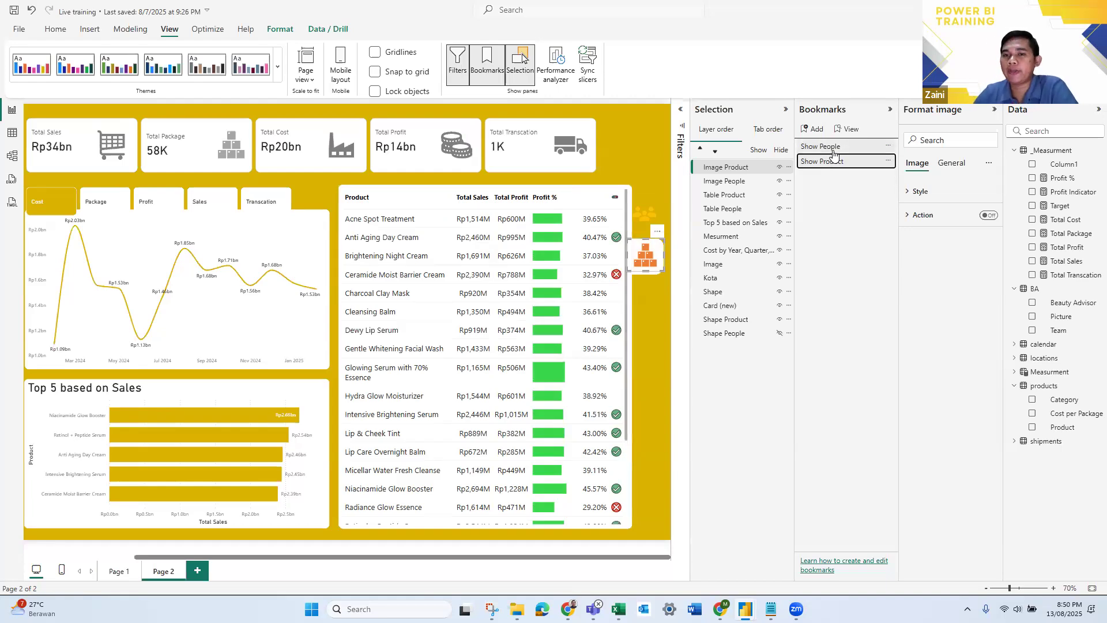
pyautogui.click(834, 148)
pyautogui.click(833, 159)
pyautogui.click(834, 149)
pyautogui.click(832, 159)
pyautogui.click(838, 148)
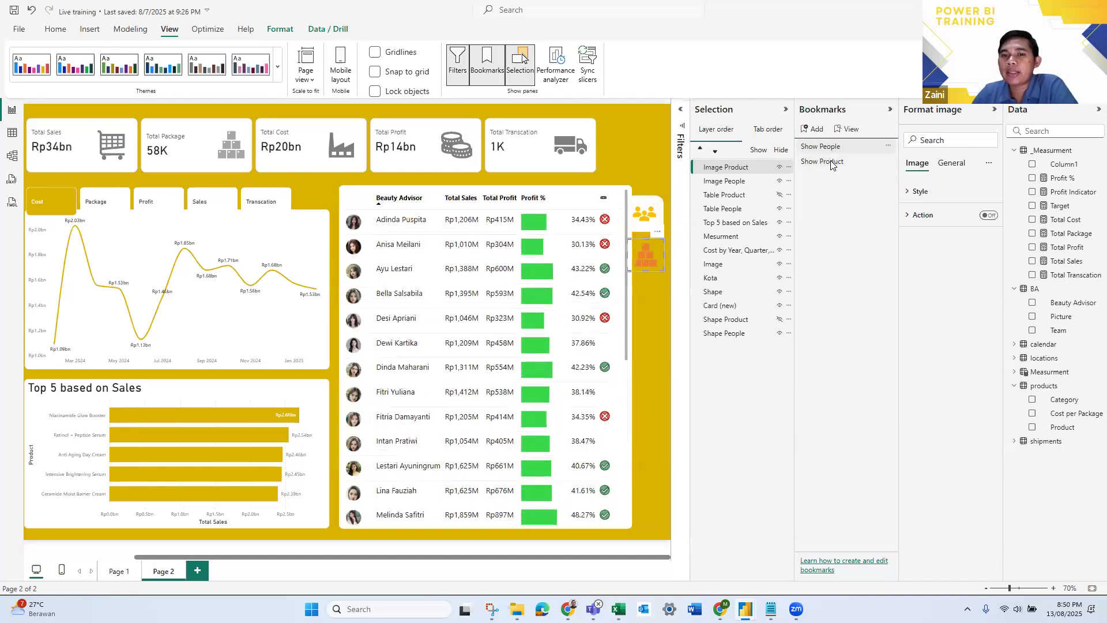
pyautogui.click(831, 164)
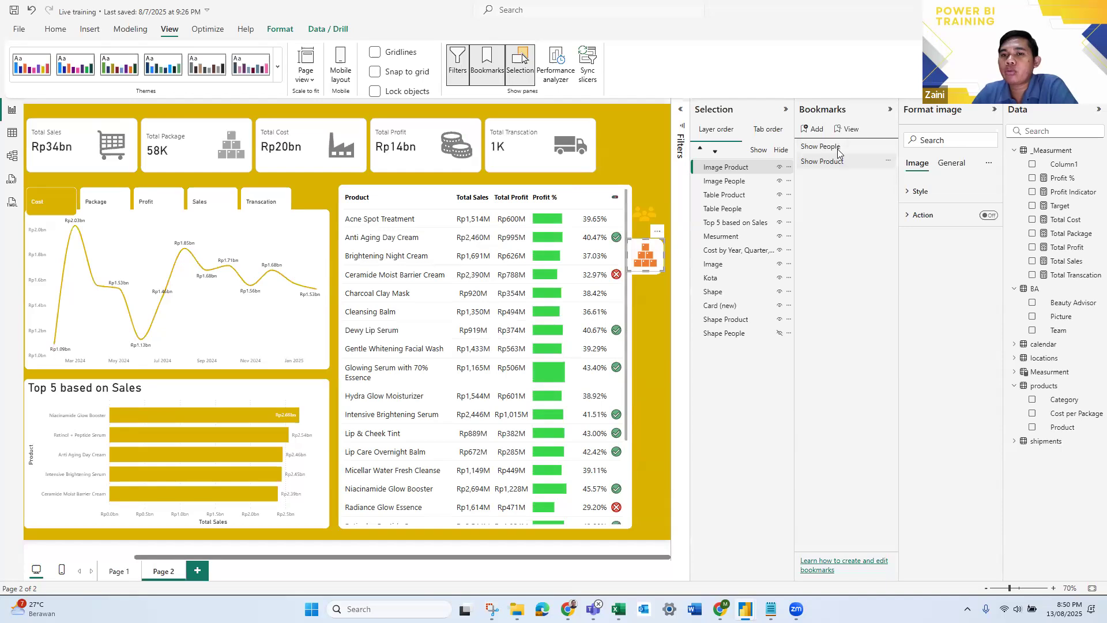
# - Collapse the Bookmarks and Selection panes and select the people icon, keeping its image format settings open
pyautogui.click(890, 109)
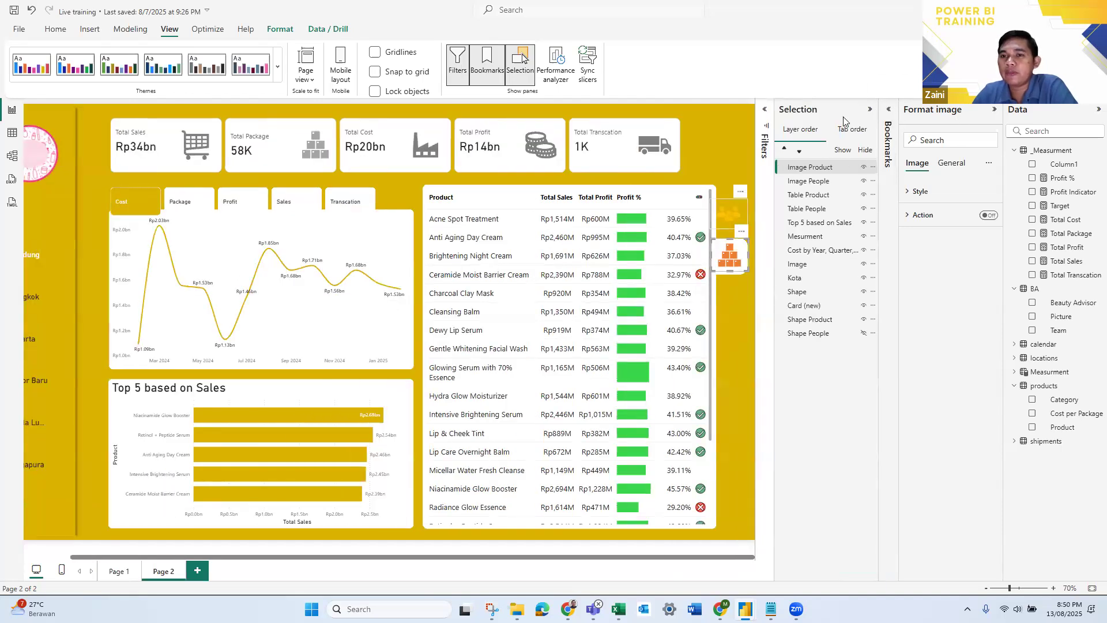
pyautogui.click(869, 109)
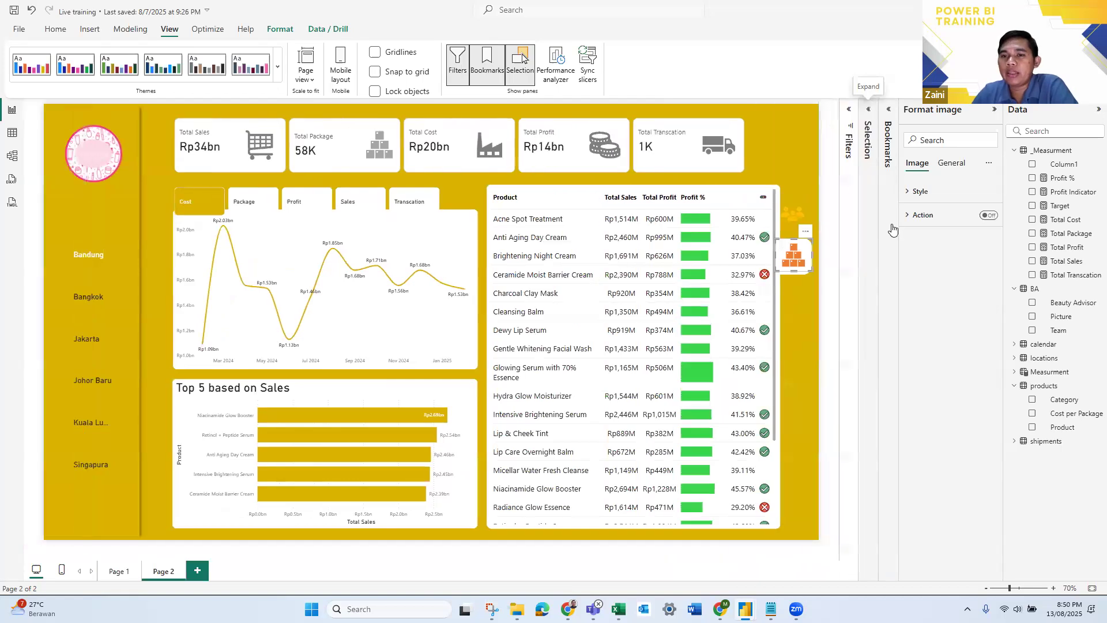
pyautogui.click(794, 213)
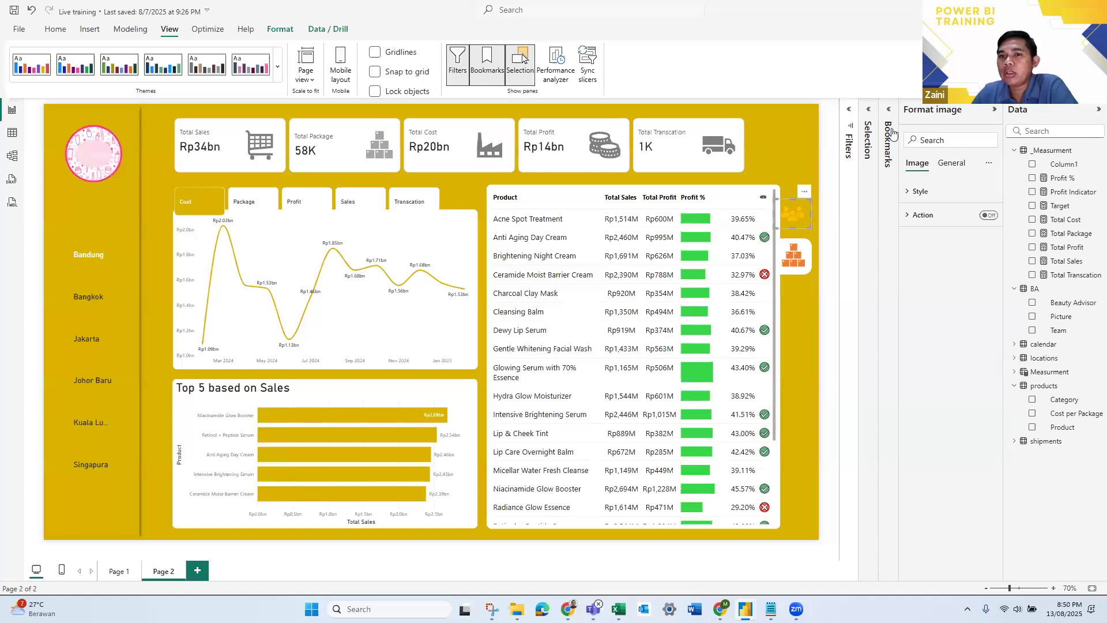
pyautogui.click(991, 114)
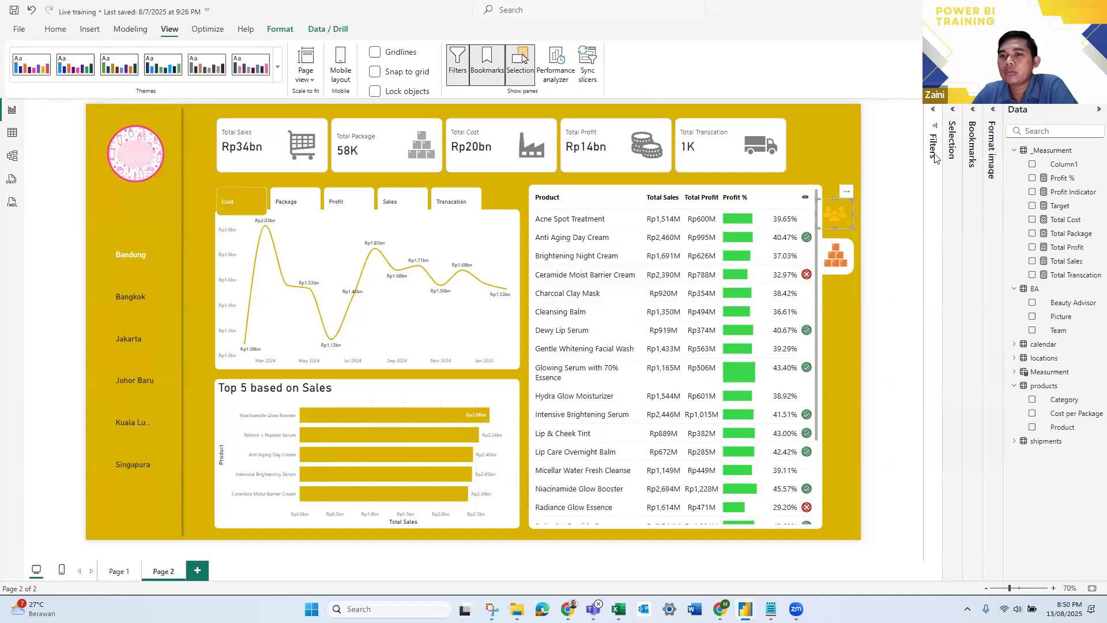
pyautogui.click(947, 170)
pyautogui.click(921, 165)
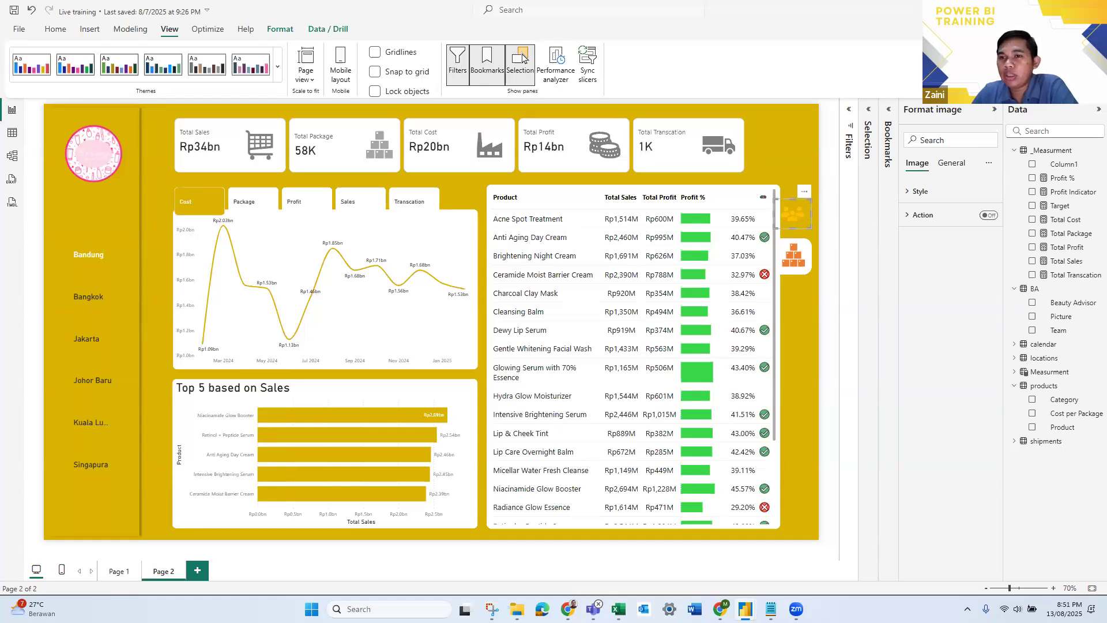
# - Enable an action on the people icon with type Bookmark, linked to the Show People bookmark
pyautogui.click(988, 215)
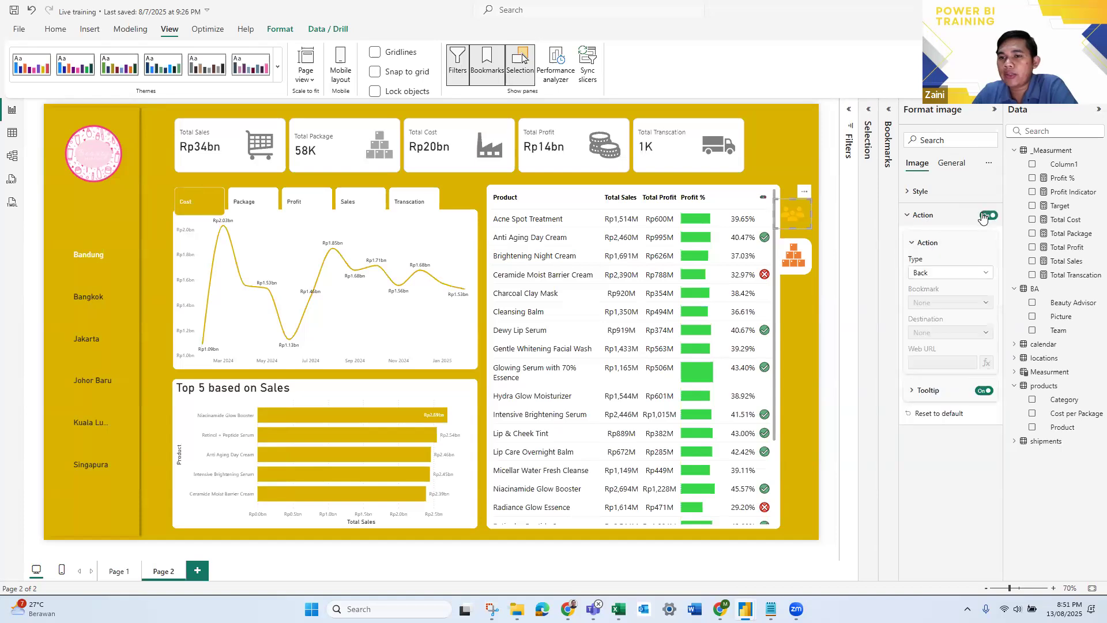
pyautogui.click(943, 275)
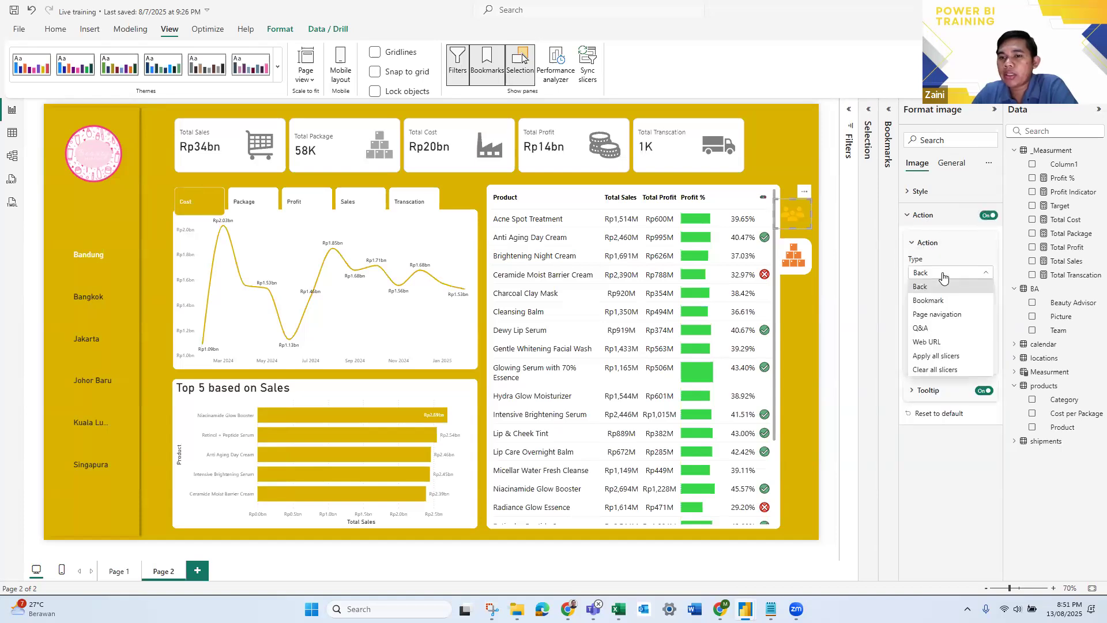
pyautogui.click(946, 305)
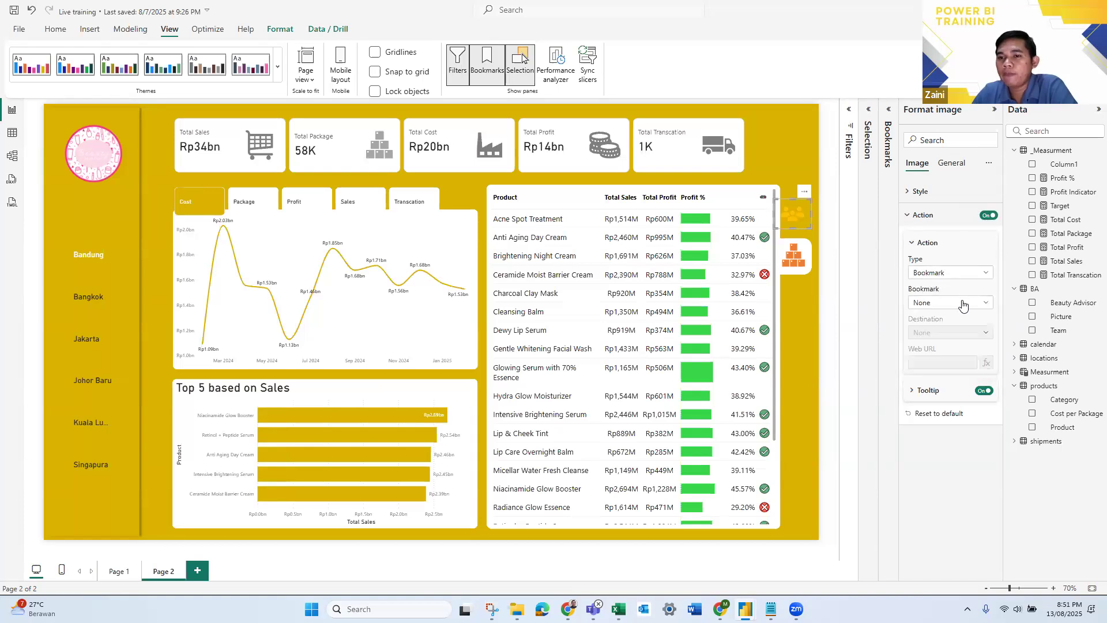
pyautogui.click(962, 304)
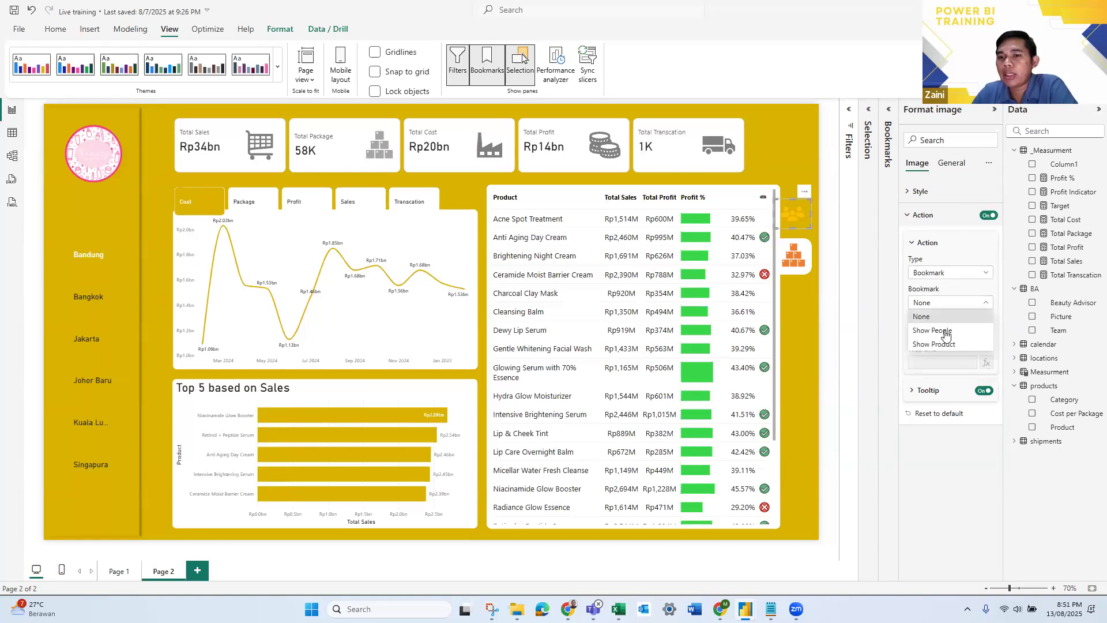
pyautogui.click(943, 345)
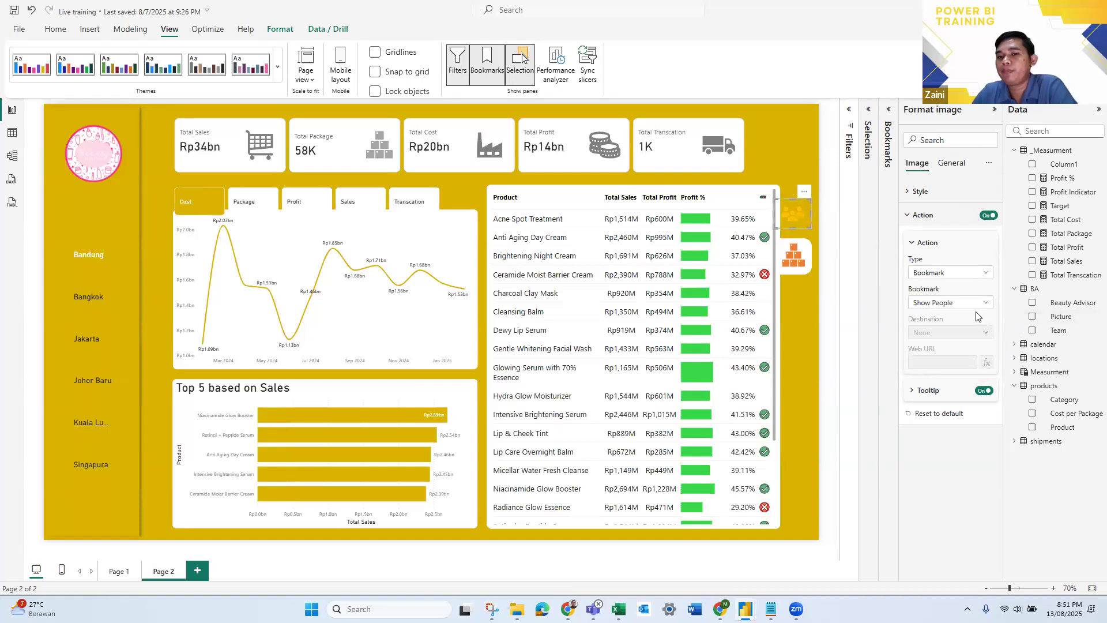
# - Enable an action on the products icon with type Bookmark, linked to the Show Product bookmark, and deselect the icon
pyautogui.click(796, 258)
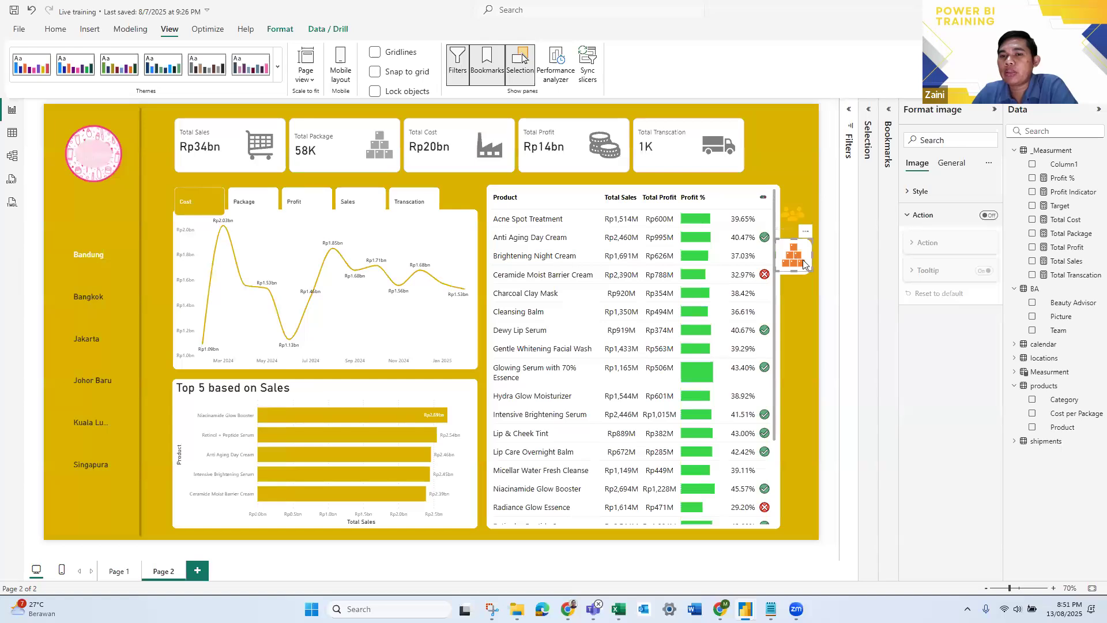
pyautogui.click(987, 215)
pyautogui.click(949, 242)
pyautogui.click(959, 250)
pyautogui.click(960, 276)
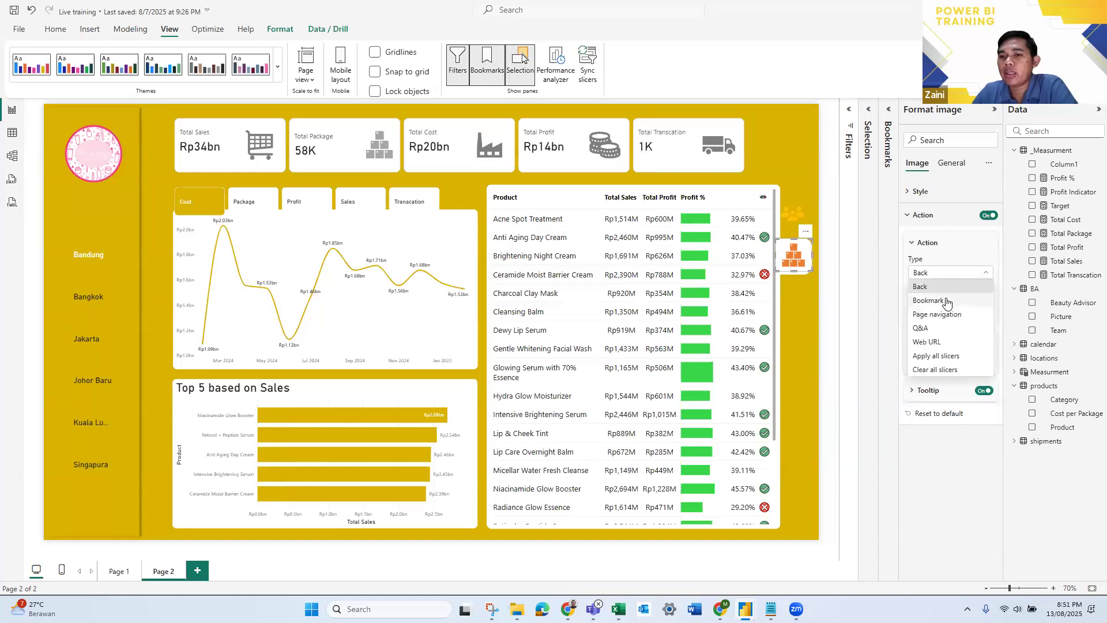
pyautogui.click(945, 300)
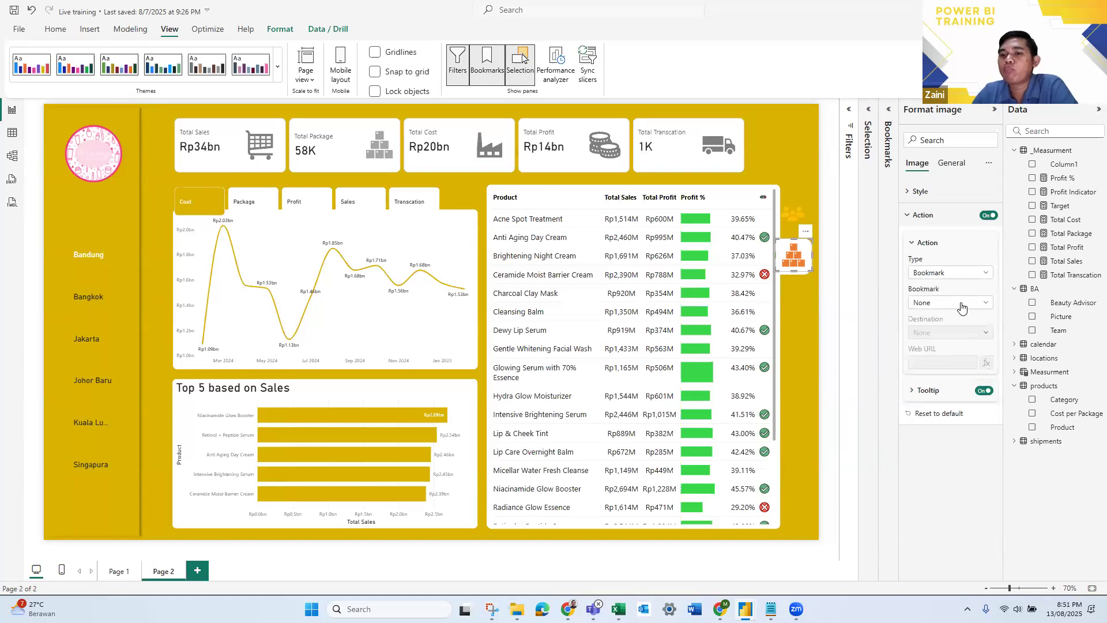
pyautogui.click(961, 302)
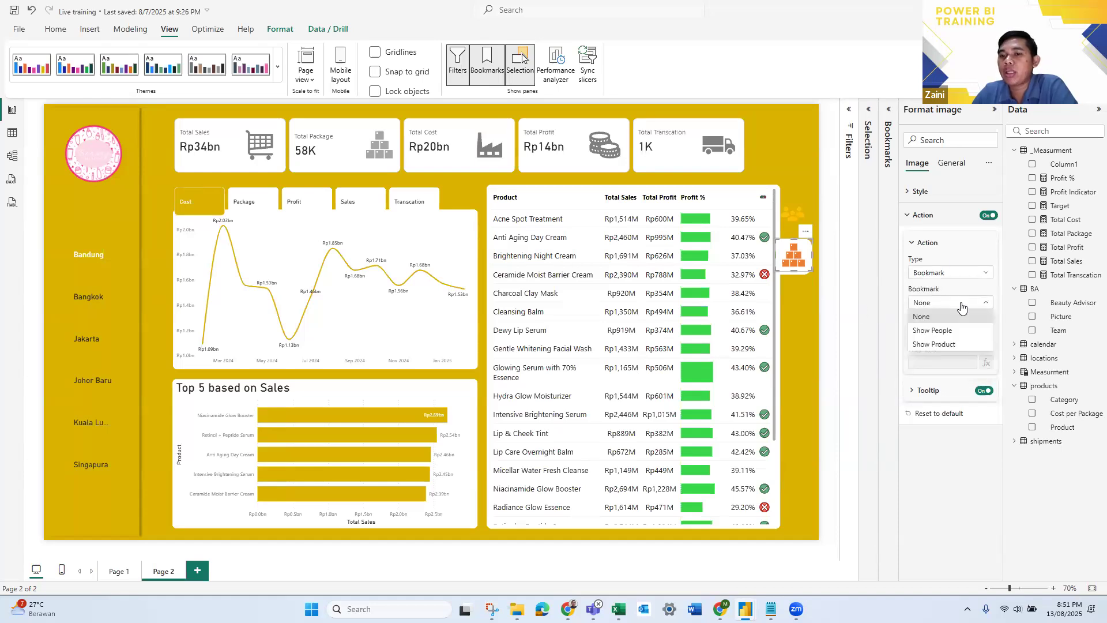
pyautogui.click(940, 344)
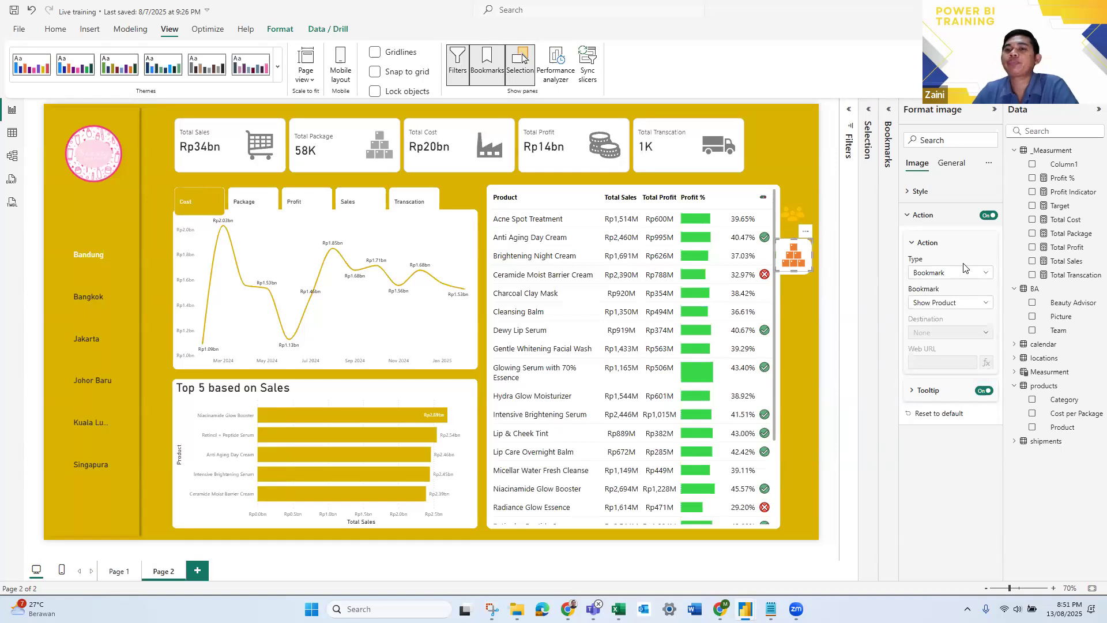
pyautogui.click(838, 236)
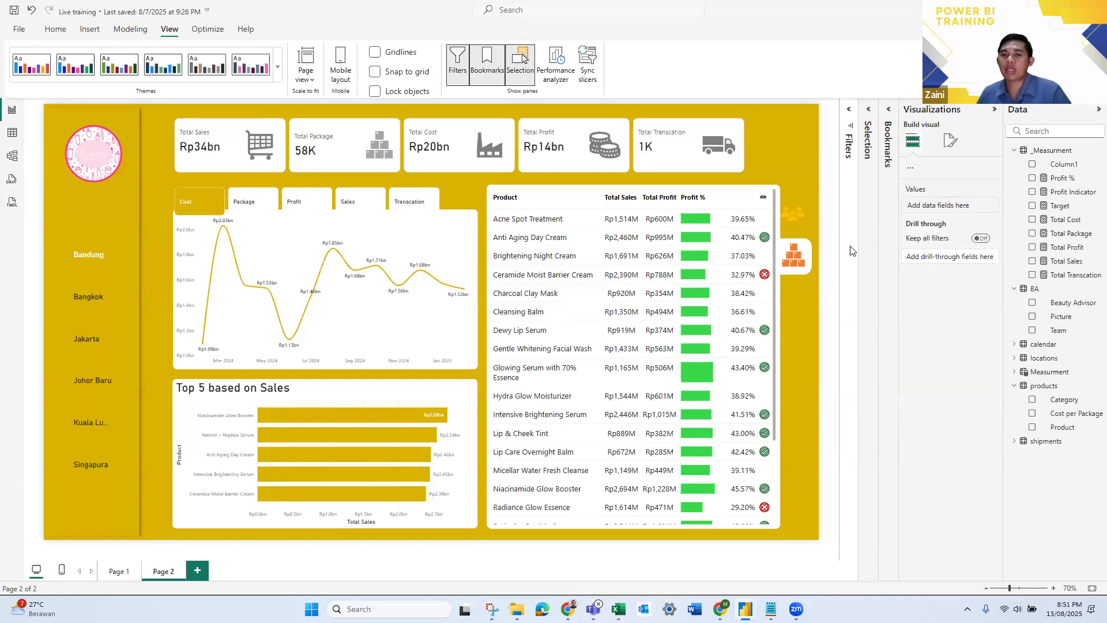
# - Test the people and products icons by following their links alternately, ending on the Beauty Advisor table with nothing selected
pyautogui.keyDown('ctrl'); pyautogui.click(795, 217); pyautogui.keyUp('ctrl')
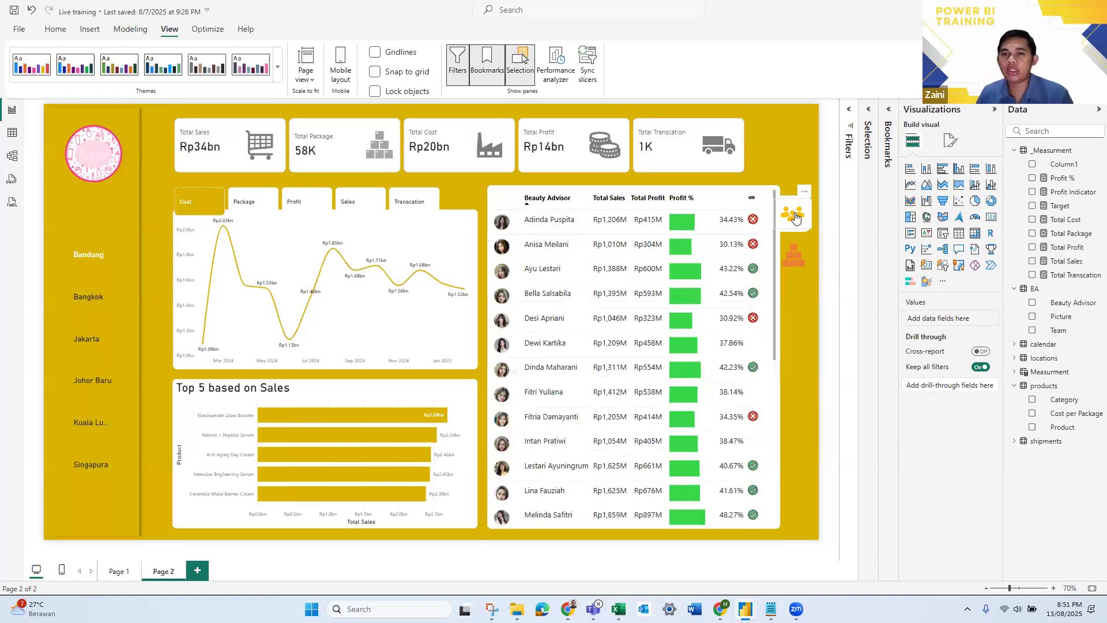
pyautogui.keyDown('ctrl'); pyautogui.click(801, 261); pyautogui.keyUp('ctrl')
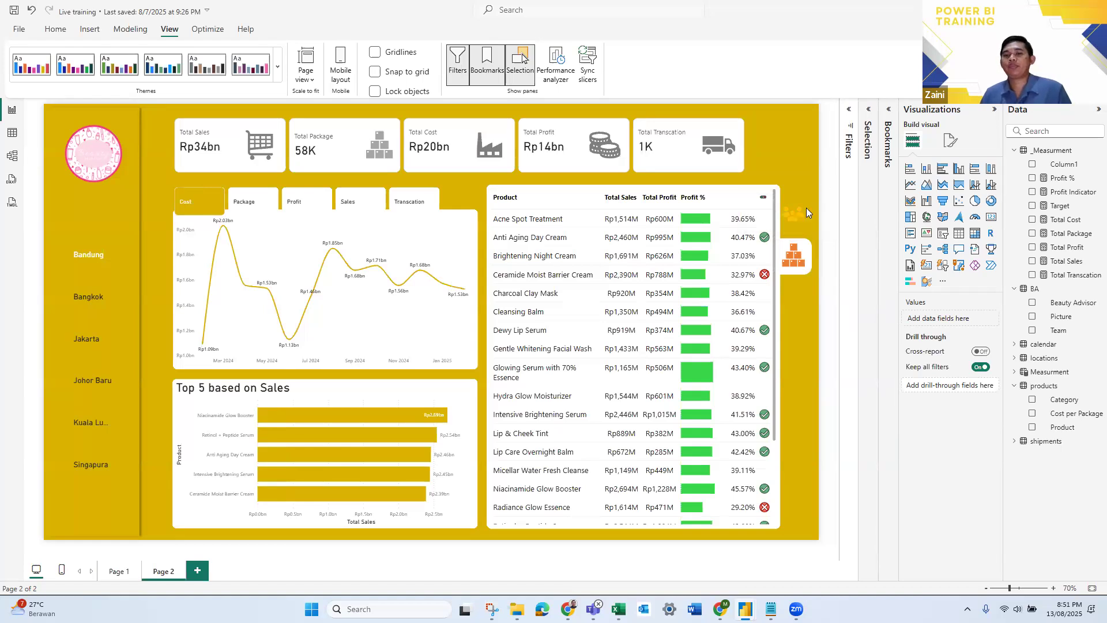
pyautogui.keyDown('ctrl'); pyautogui.click(793, 213); pyautogui.keyUp('ctrl')
pyautogui.keyDown('ctrl'); pyautogui.click(799, 252); pyautogui.keyUp('ctrl')
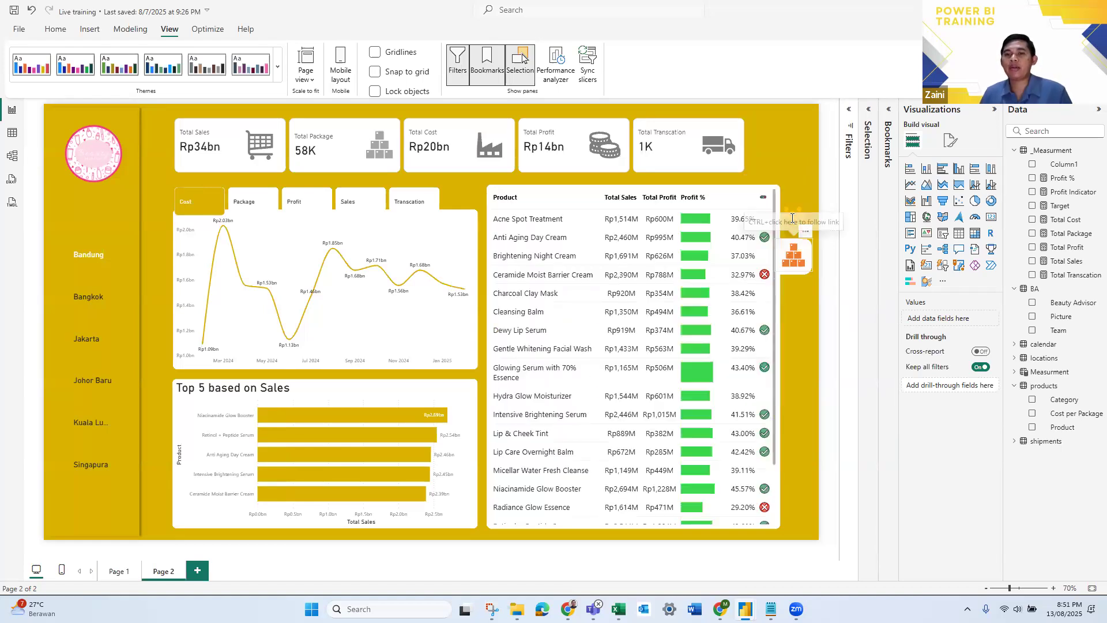
pyautogui.keyDown('ctrl'); pyautogui.click(795, 216); pyautogui.keyUp('ctrl')
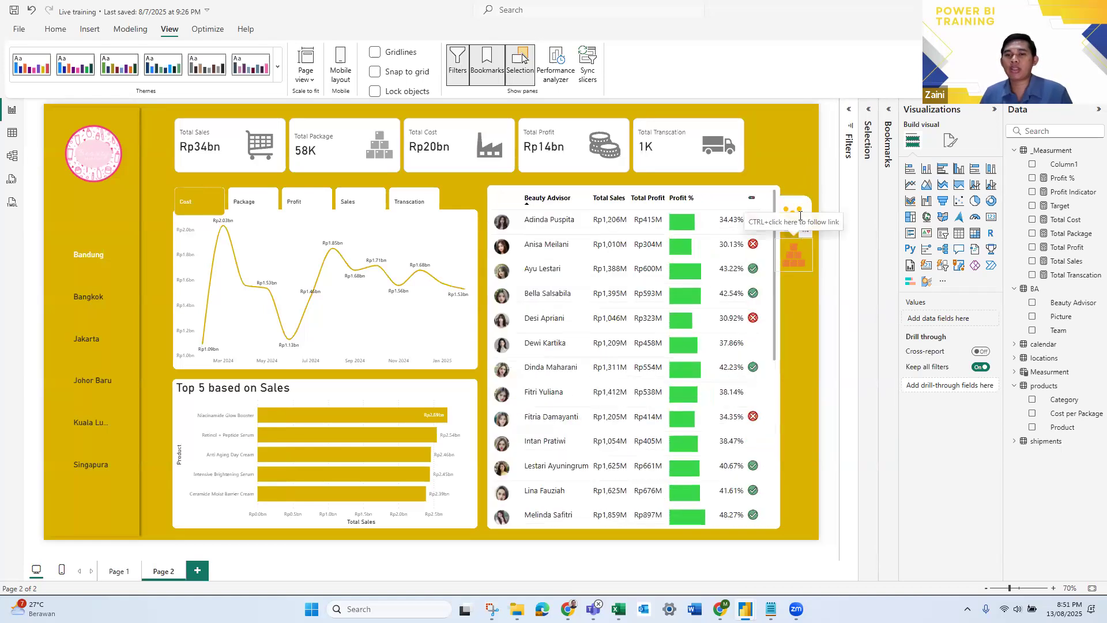
pyautogui.keyDown('ctrl'); pyautogui.click(797, 259); pyautogui.keyUp('ctrl')
pyautogui.keyDown('ctrl'); pyautogui.click(795, 214); pyautogui.keyUp('ctrl')
pyautogui.keyDown('ctrl'); pyautogui.click(795, 257); pyautogui.keyUp('ctrl')
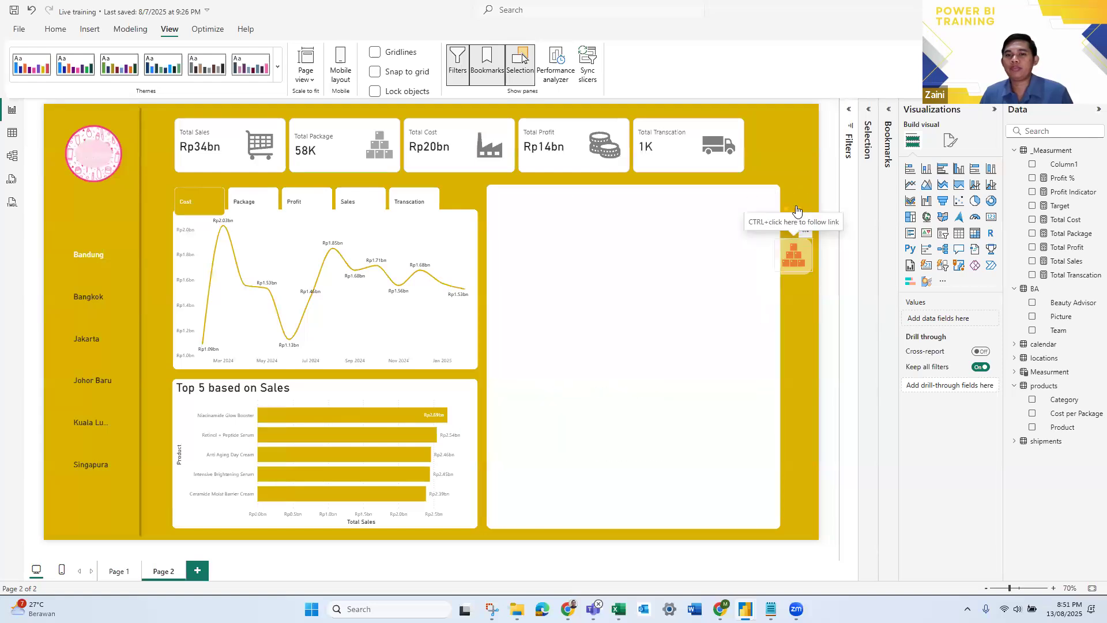
pyautogui.keyDown('ctrl'); pyautogui.click(793, 213); pyautogui.keyUp('ctrl')
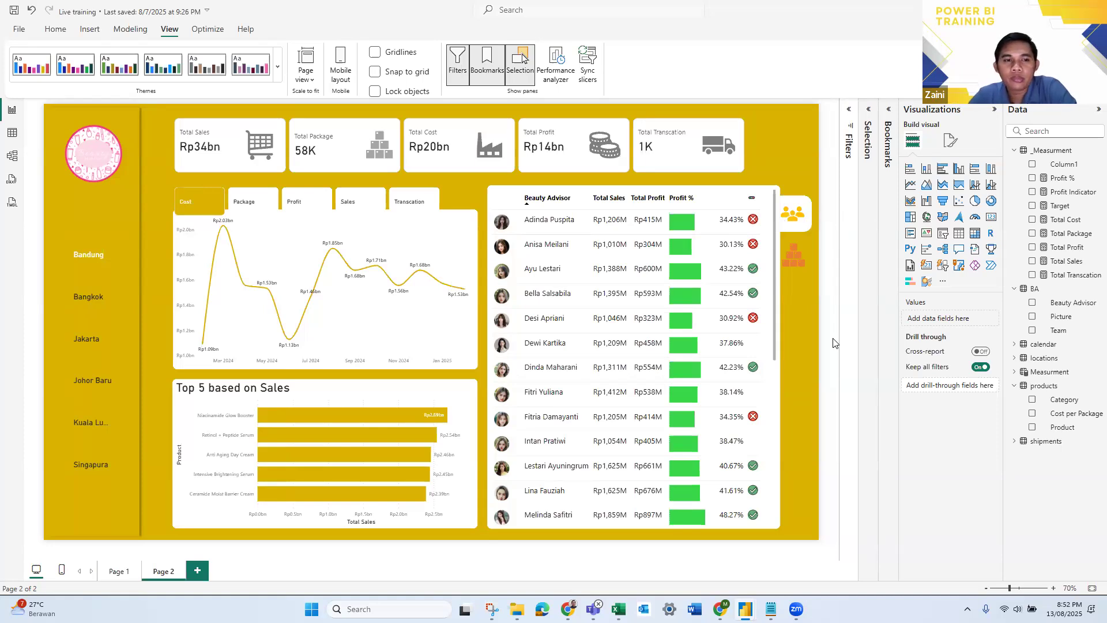
pyautogui.click(797, 261)
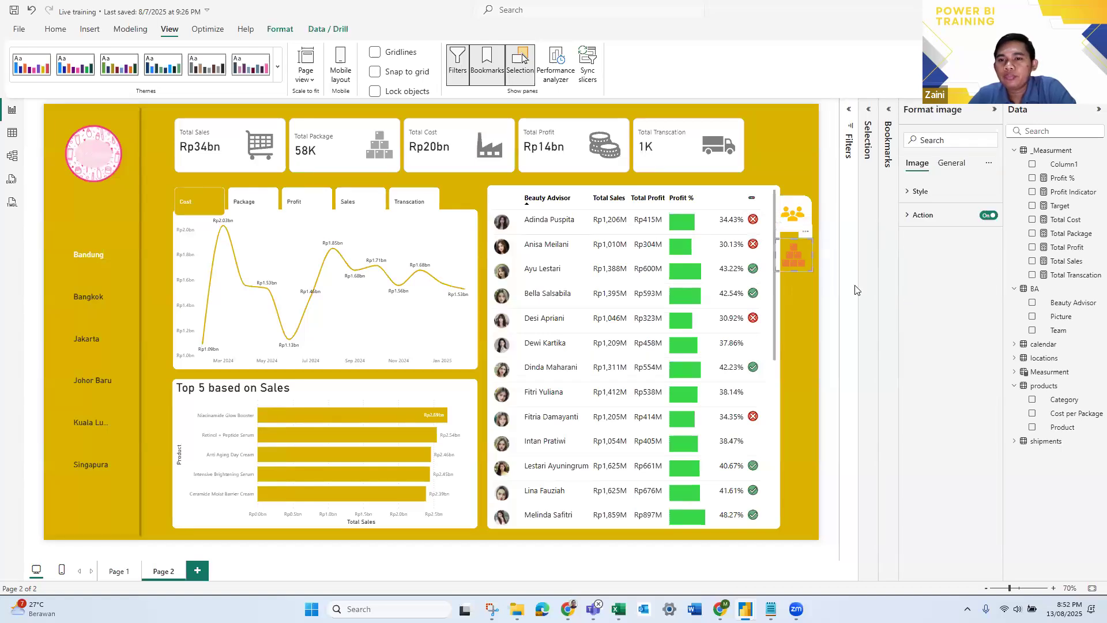
pyautogui.click(837, 252)
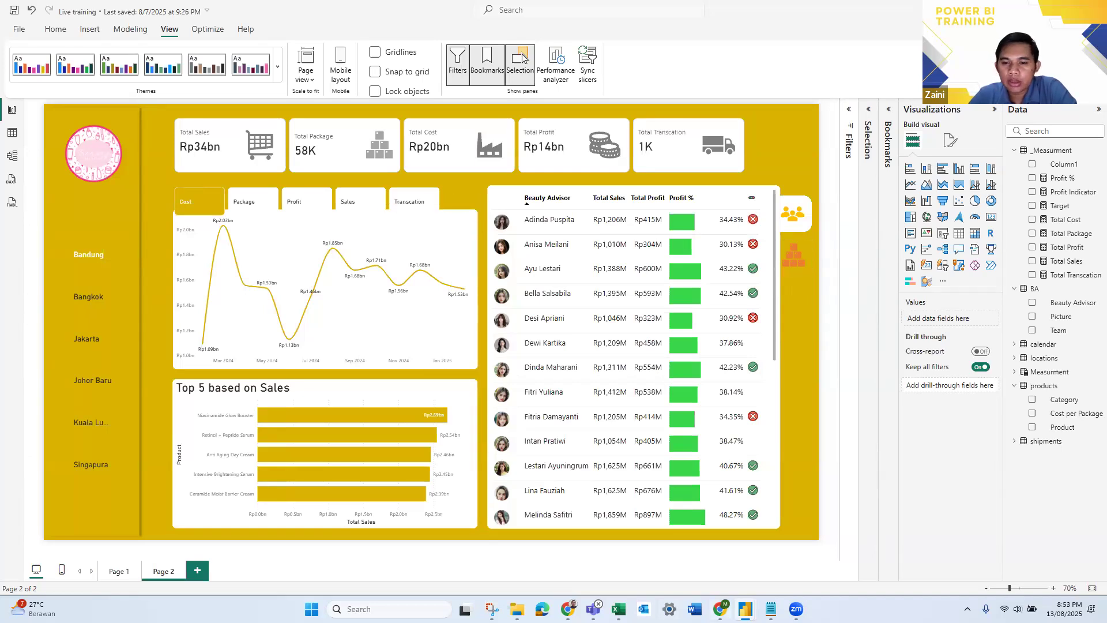
# - Switch to the New bootcamp powerBI 2 report, examine its people and products icons, and return to the Live training report
pyautogui.moveTo(745, 609)
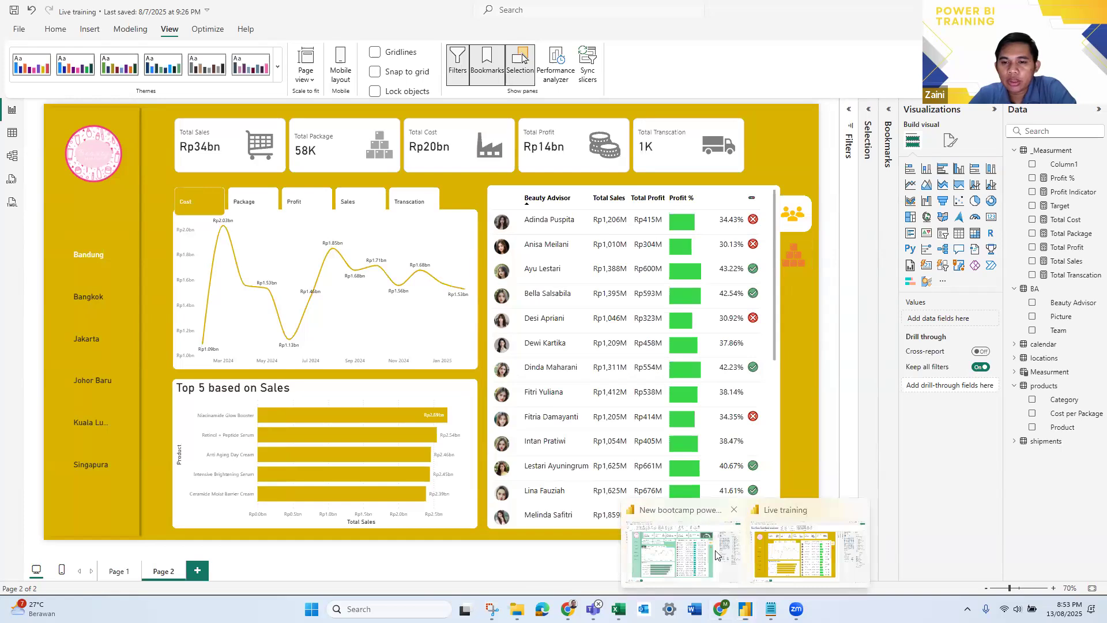
pyautogui.click(717, 555)
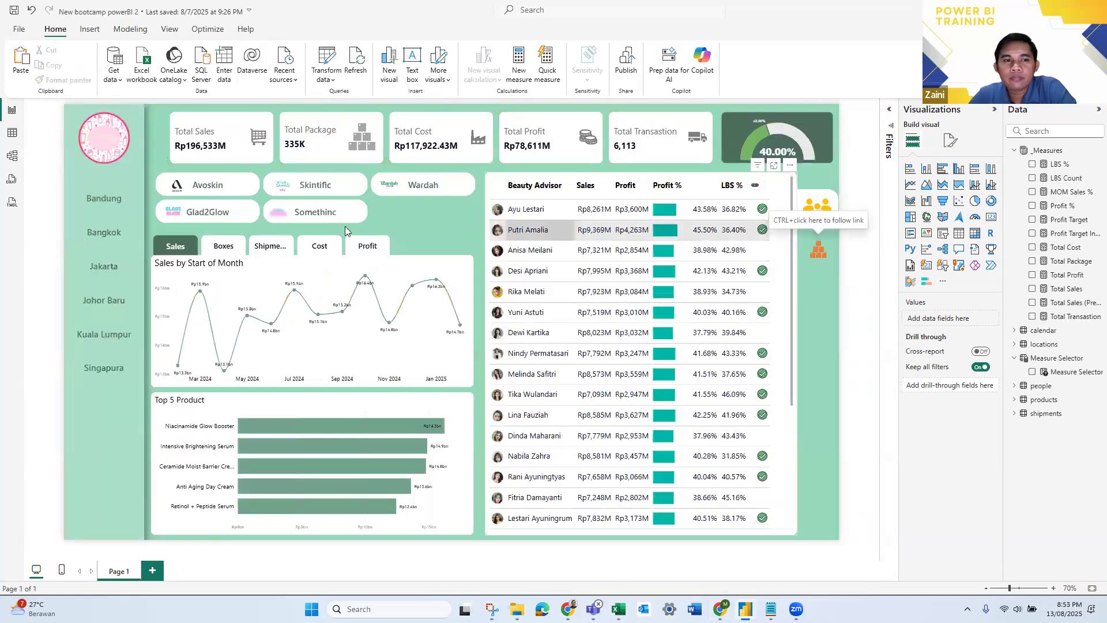
pyautogui.keyDown('ctrl'); pyautogui.click(820, 254); pyautogui.keyUp('ctrl')
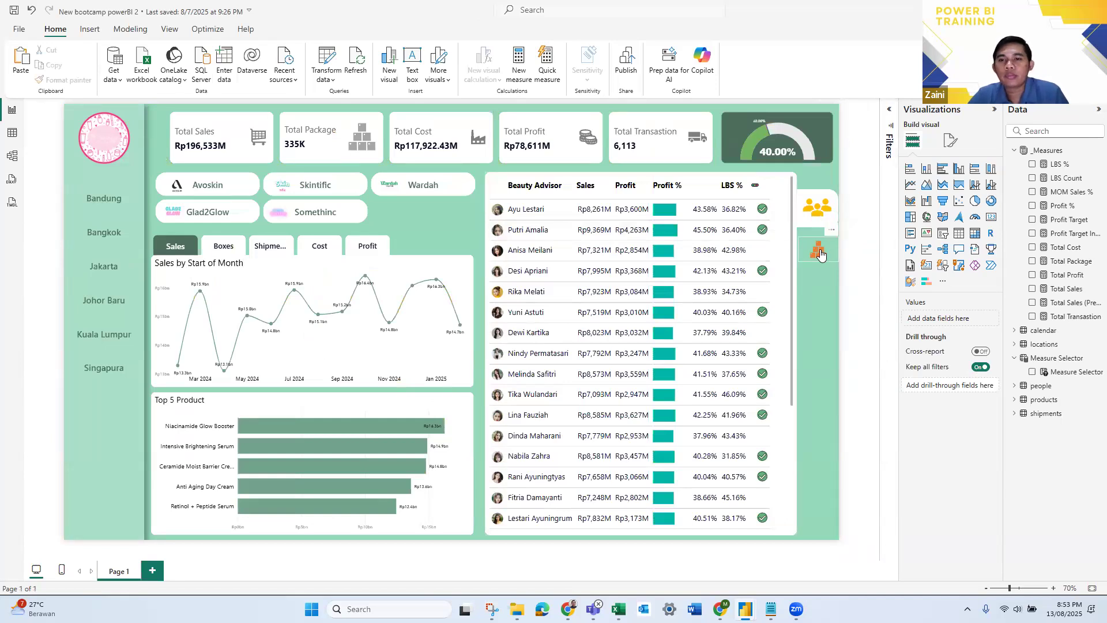
pyautogui.keyDown('ctrl'); pyautogui.click(817, 207); pyautogui.keyUp('ctrl')
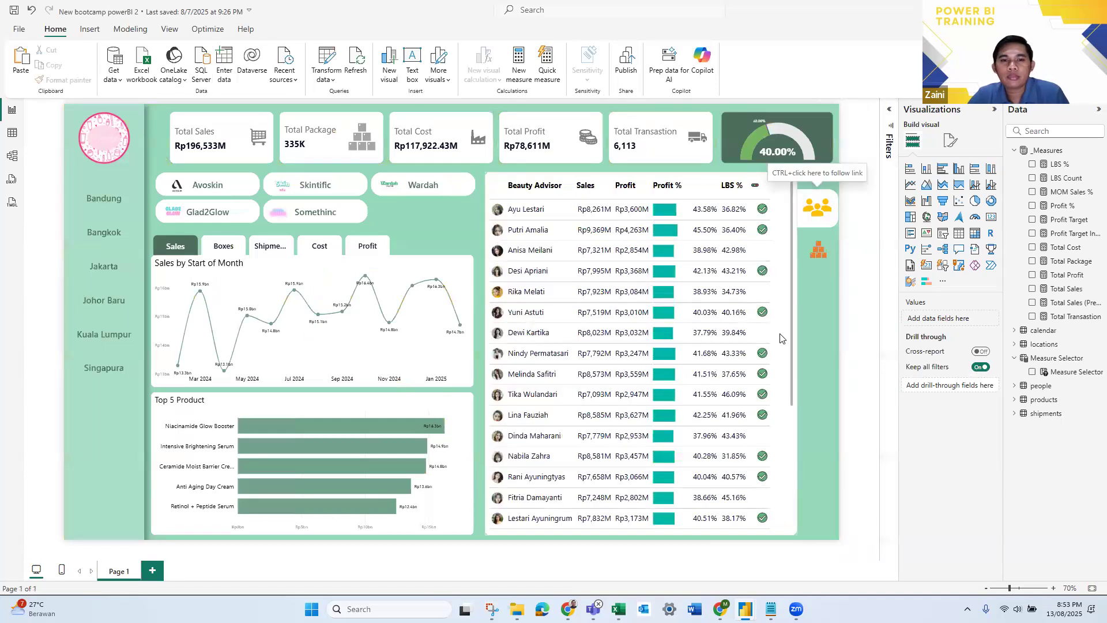
pyautogui.hotkey('alt', 'Tab')
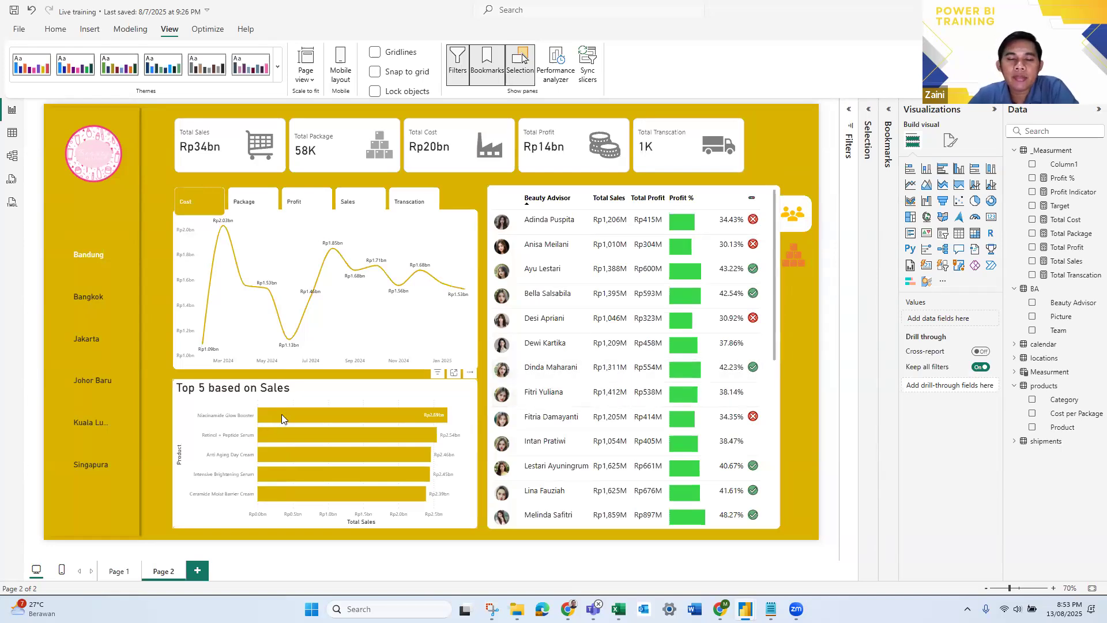
# - Filter the page by the April and then the May 2024 point of the Cost line chart, and switch to the Product table
pyautogui.click(245, 286)
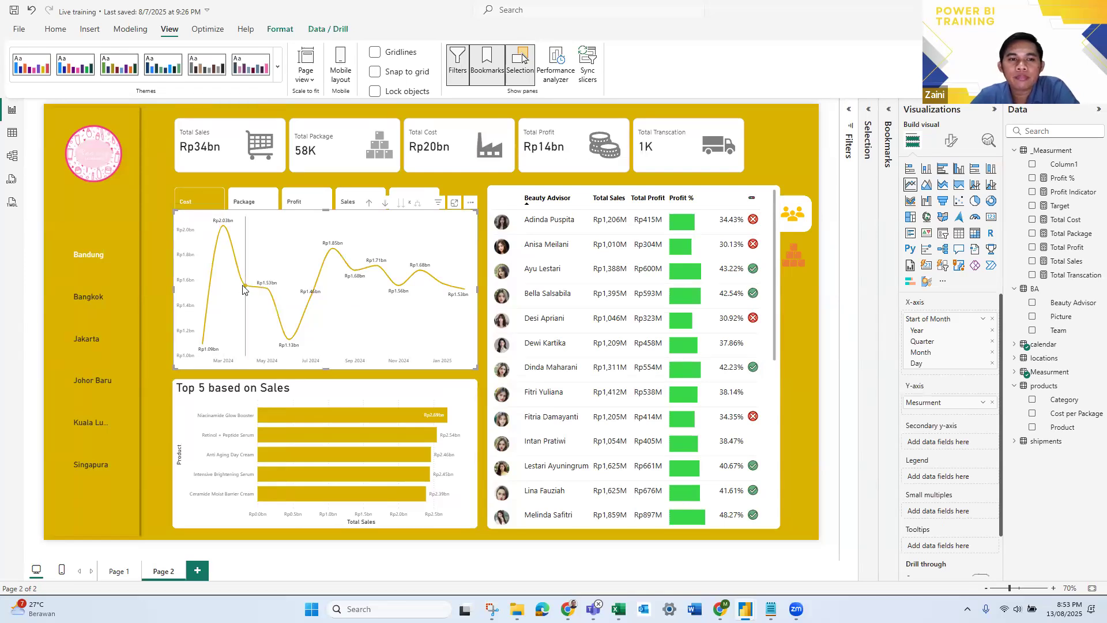
pyautogui.click(242, 288)
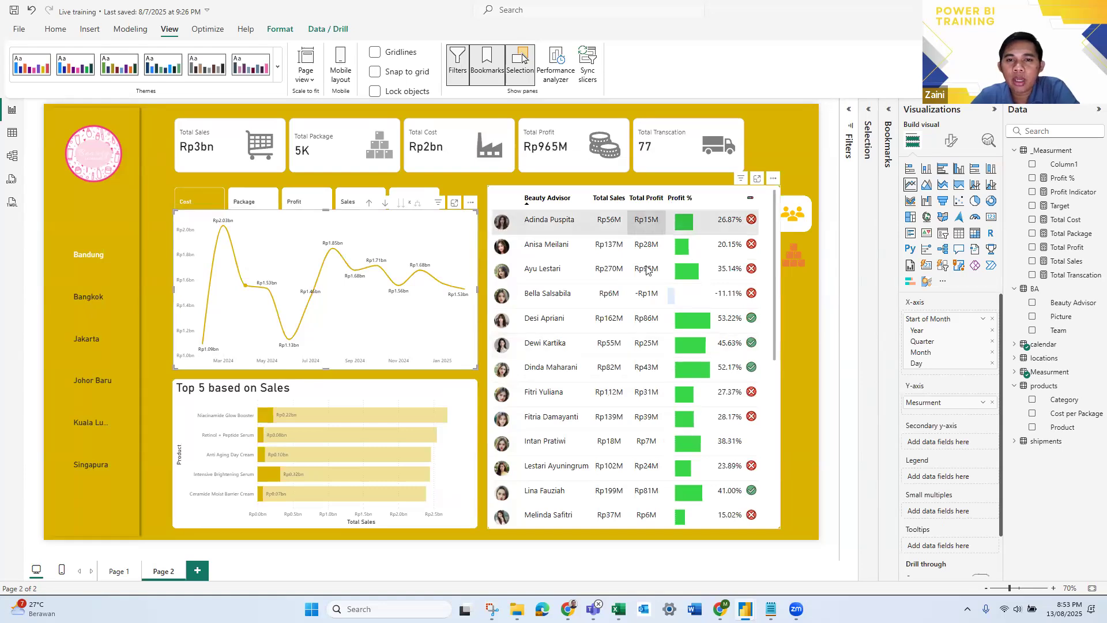
pyautogui.click(267, 291)
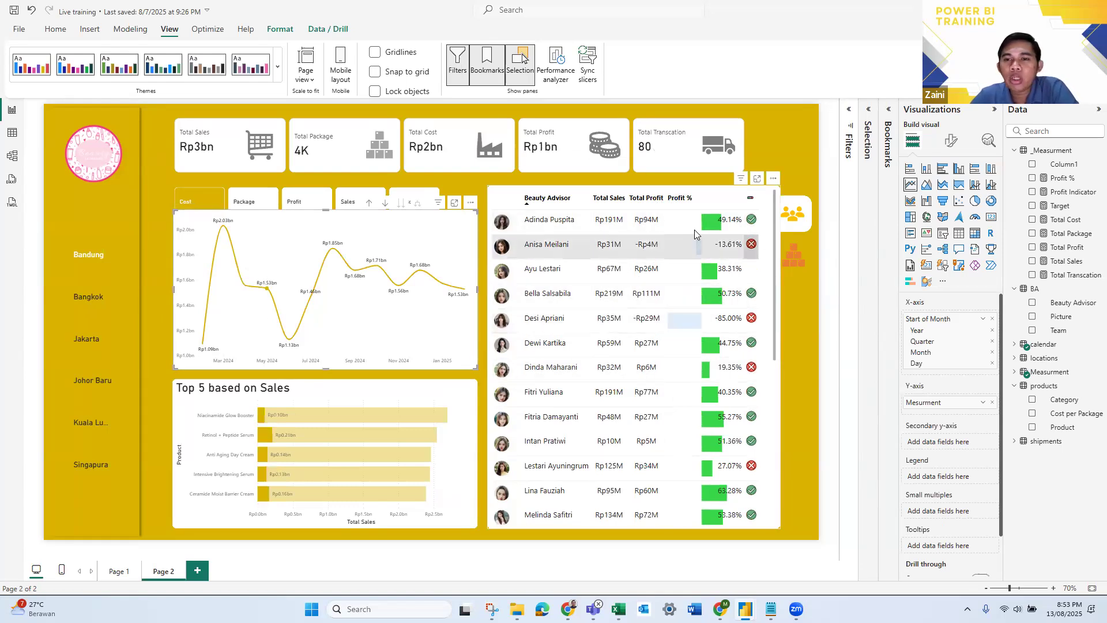
pyautogui.keyDown('ctrl'); pyautogui.click(797, 261); pyautogui.keyUp('ctrl')
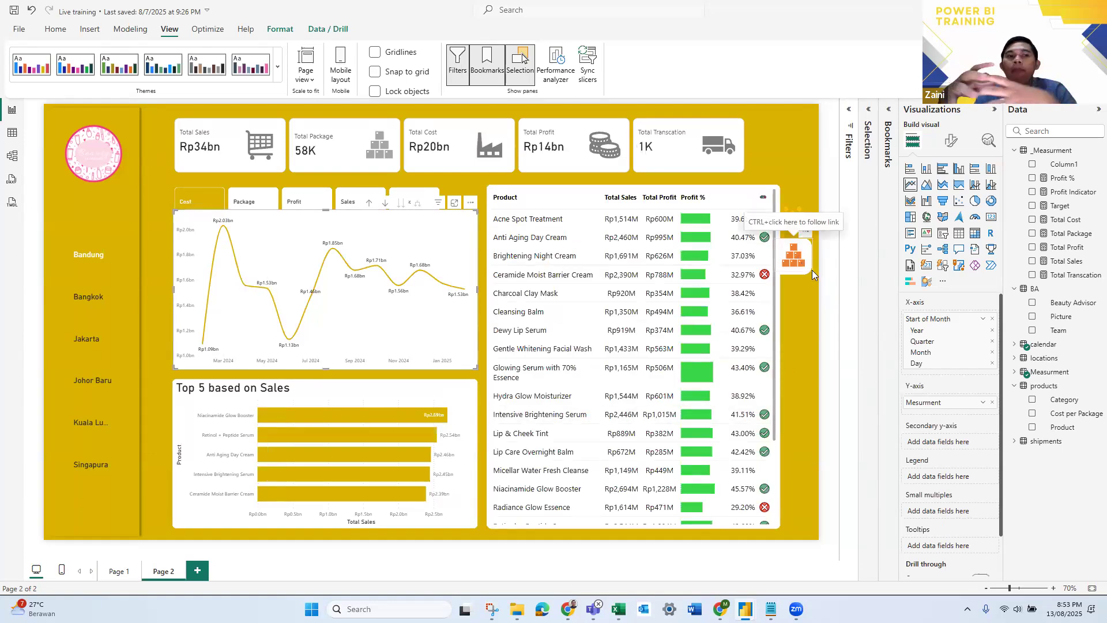
# - Filter the page to Bangkok, switch to the Beauty Advisor table through the people icon, and choose Bandung in the city slicer
pyautogui.click(91, 297)
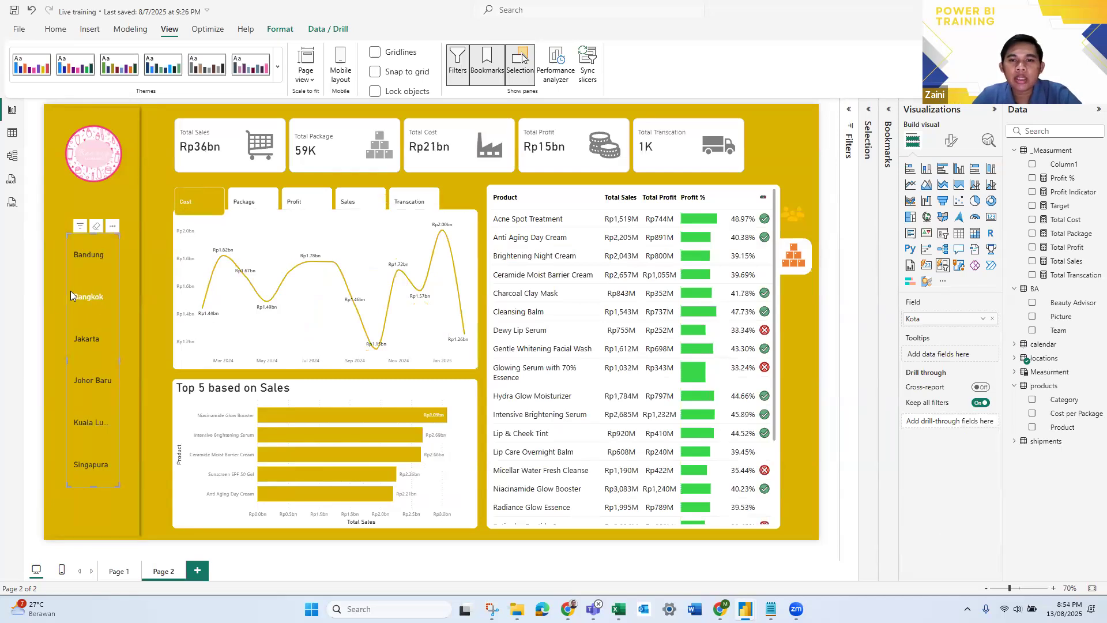
pyautogui.click(794, 218)
pyautogui.click(103, 255)
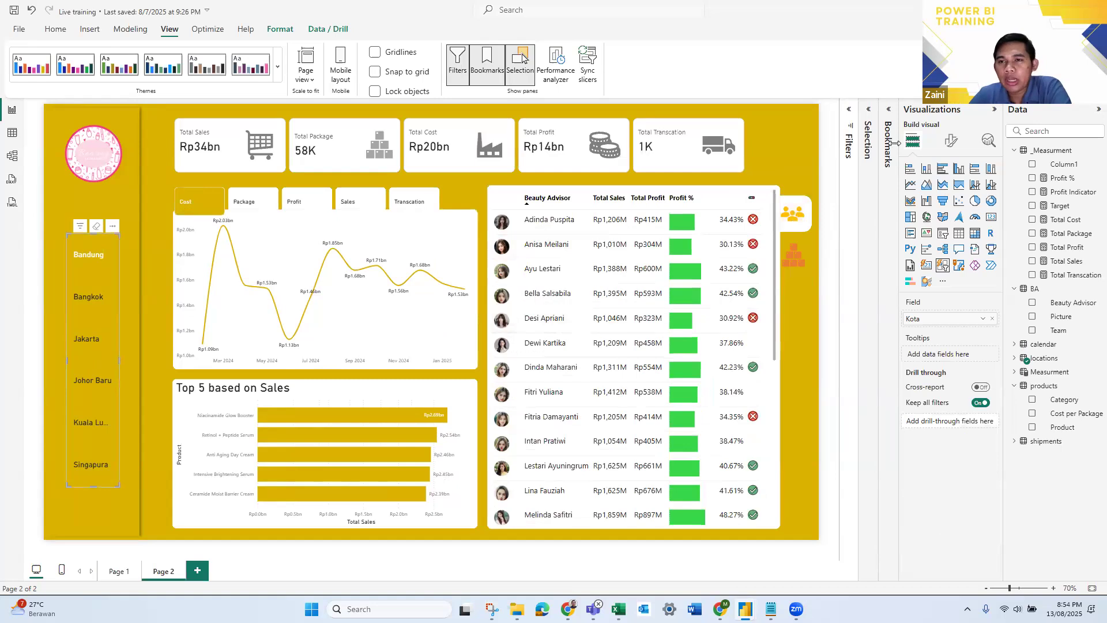
# - Toggle the Data and Display options of the Show People bookmark and collapse the Bookmarks pane
pyautogui.click(888, 110)
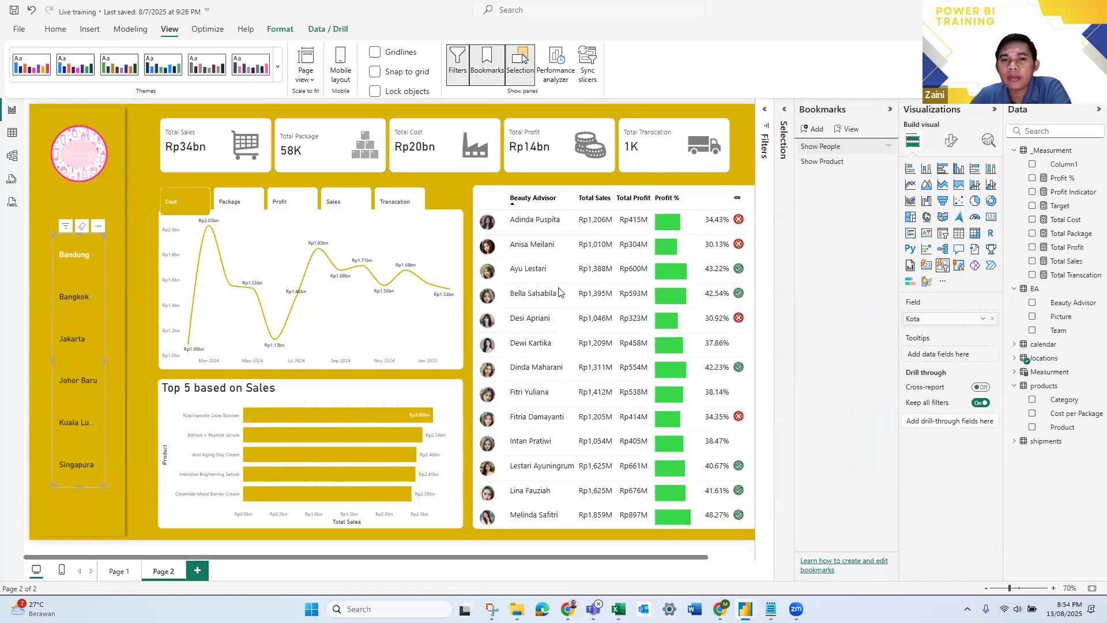
pyautogui.click(889, 148)
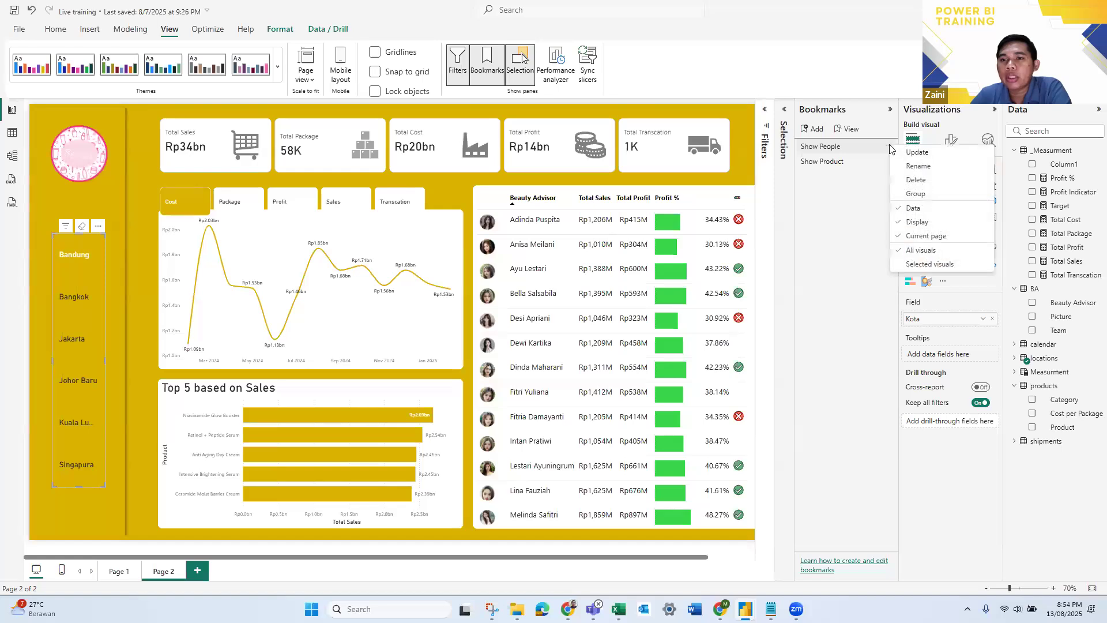
pyautogui.click(912, 211)
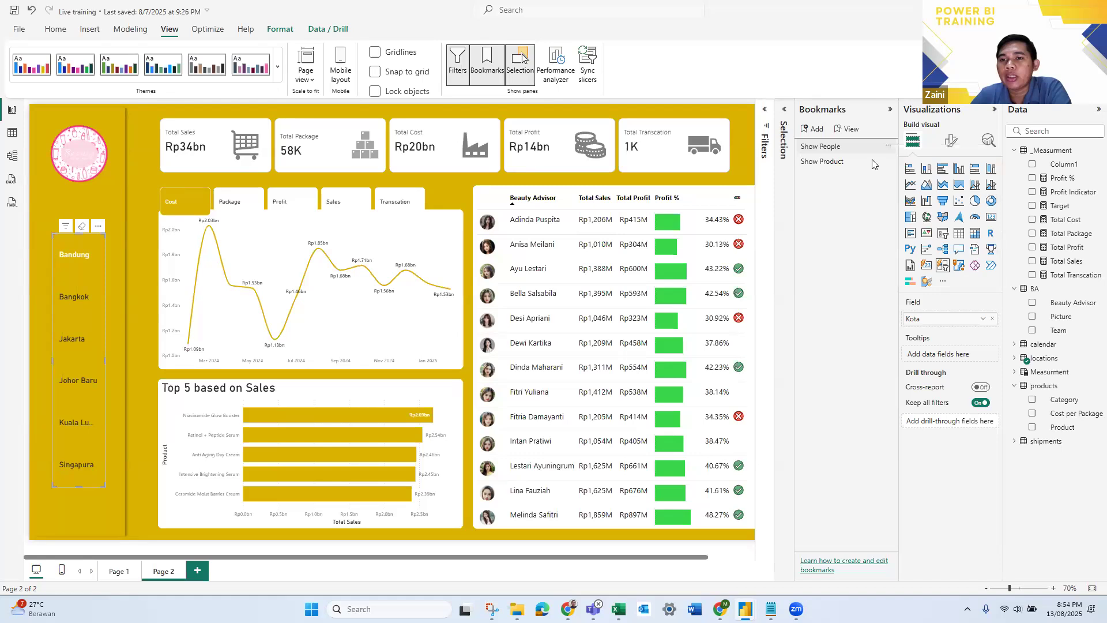
pyautogui.click(887, 147)
pyautogui.click(909, 222)
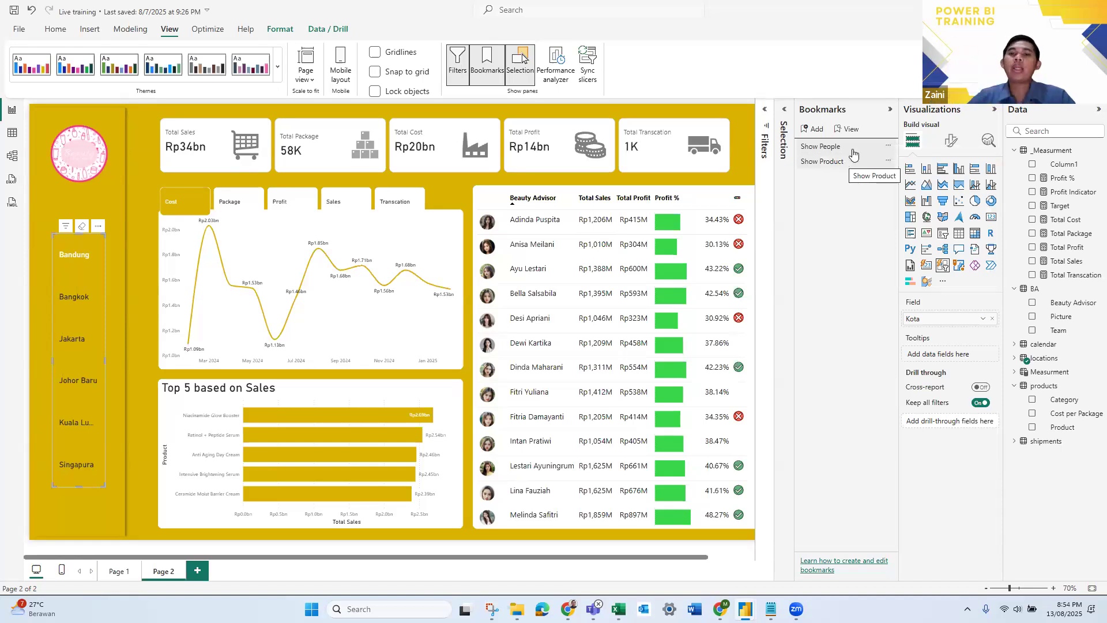
pyautogui.click(887, 145)
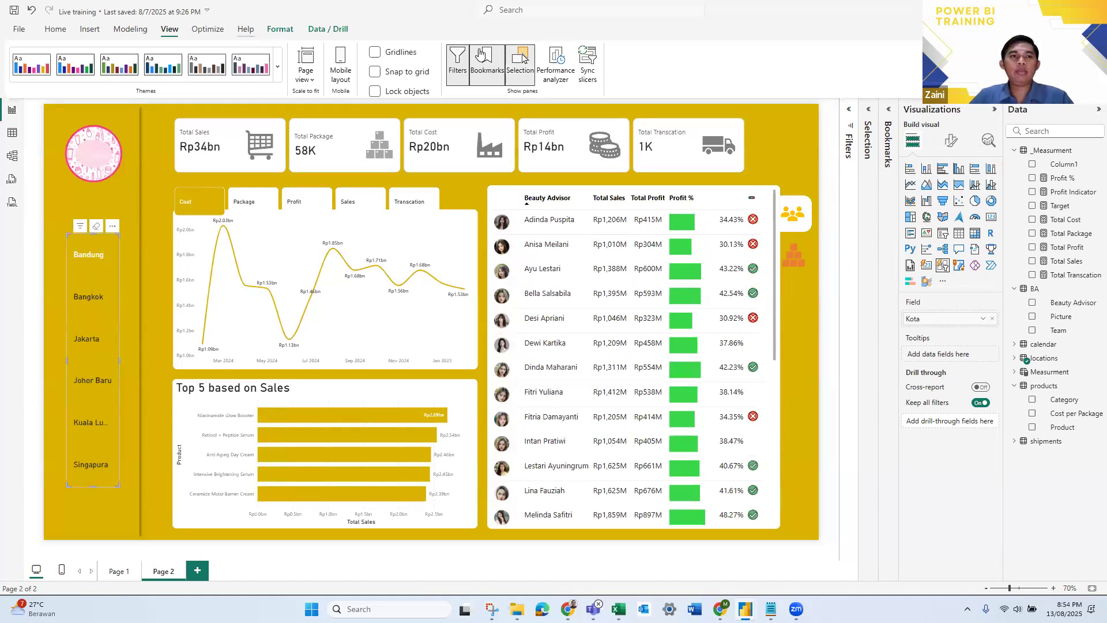
# - Hide the Bookmarks and Selection panes
pyautogui.click(487, 63)
pyautogui.click(521, 63)
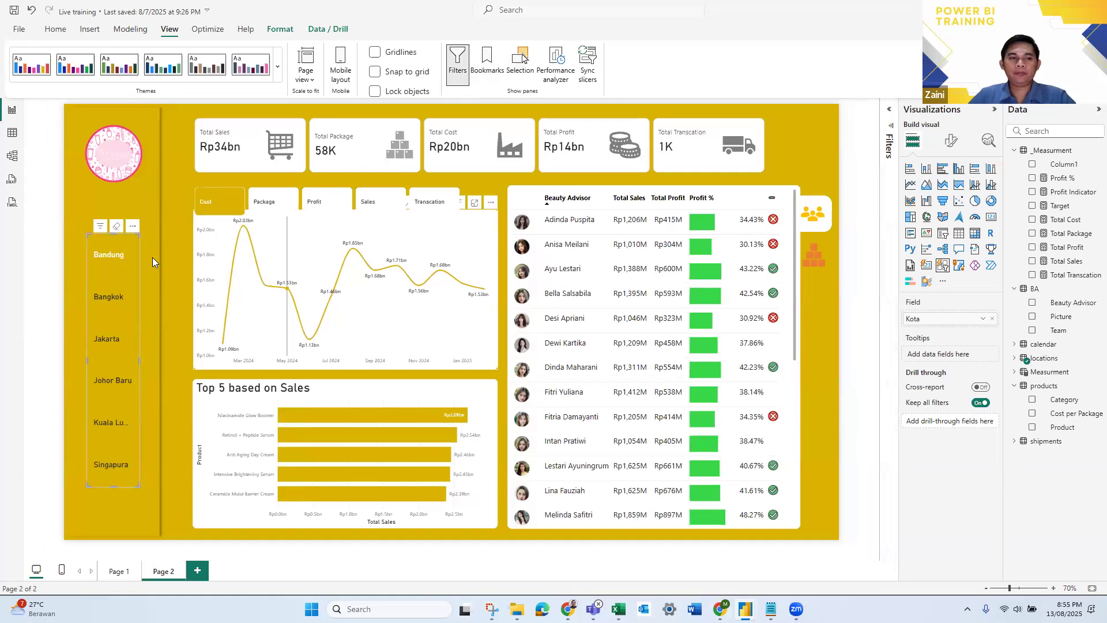
# - Filter the page to Jakarta in the city slicer and switch to the Product table through the products icon
pyautogui.click(109, 345)
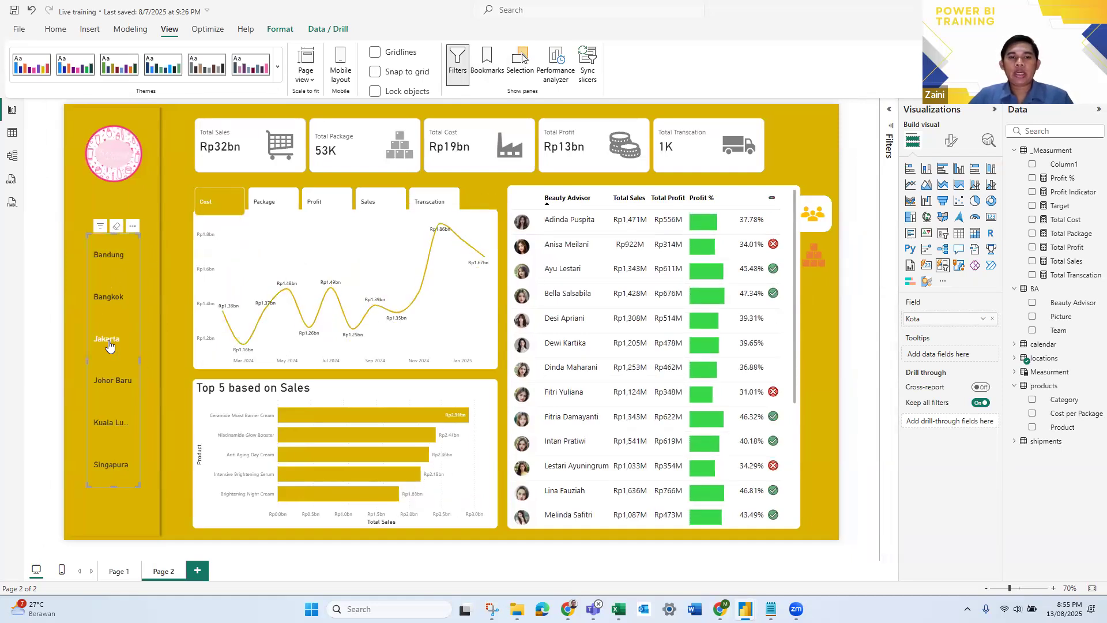
pyautogui.keyDown('ctrl'); pyautogui.click(816, 259); pyautogui.keyUp('ctrl')
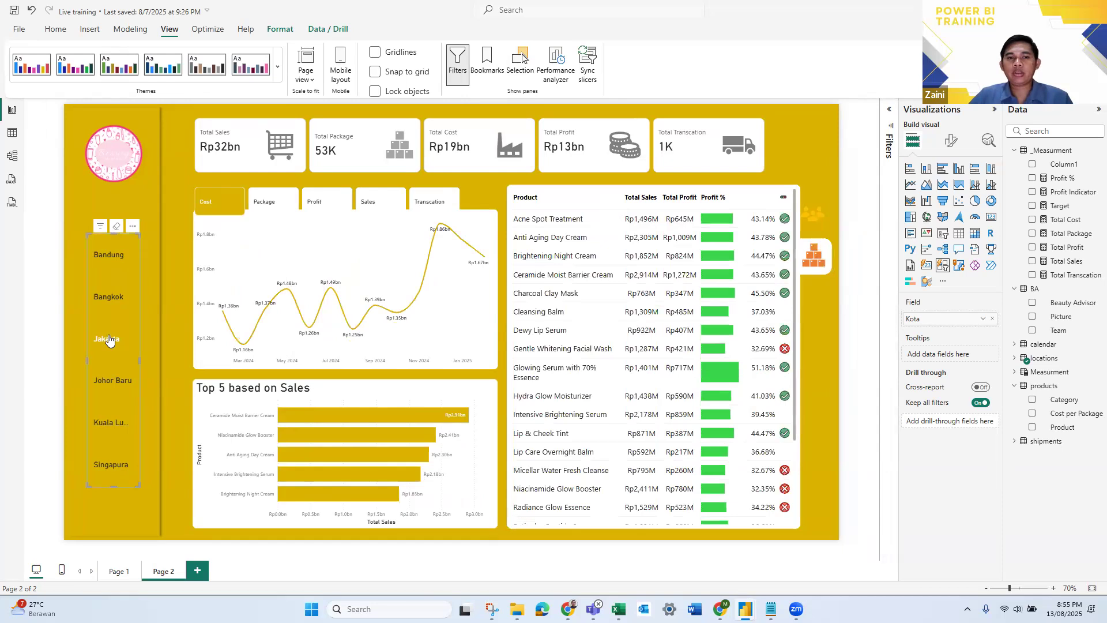
pyautogui.click(869, 349)
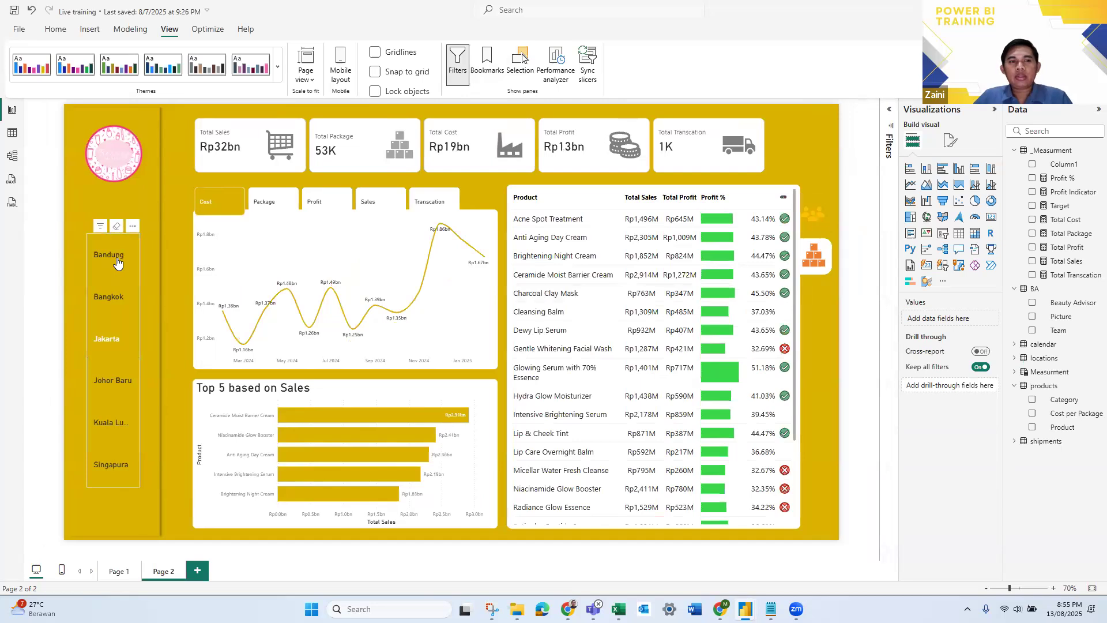
# - Check the Product table's response to the city slicer by choosing Bangkok and returning to Jakarta
pyautogui.click(121, 298)
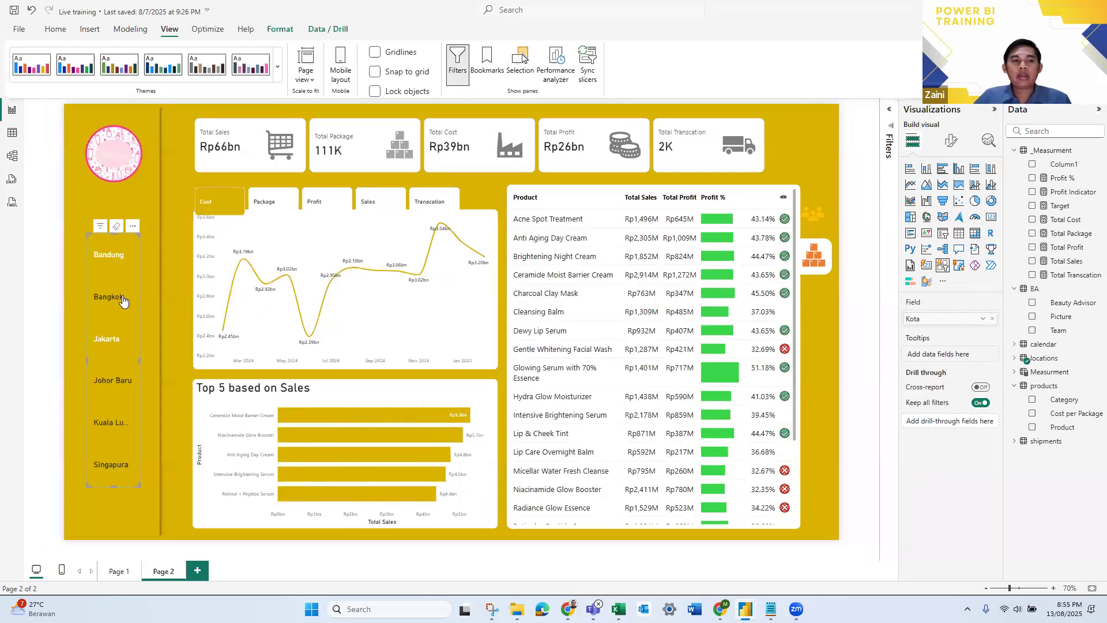
pyautogui.click(113, 338)
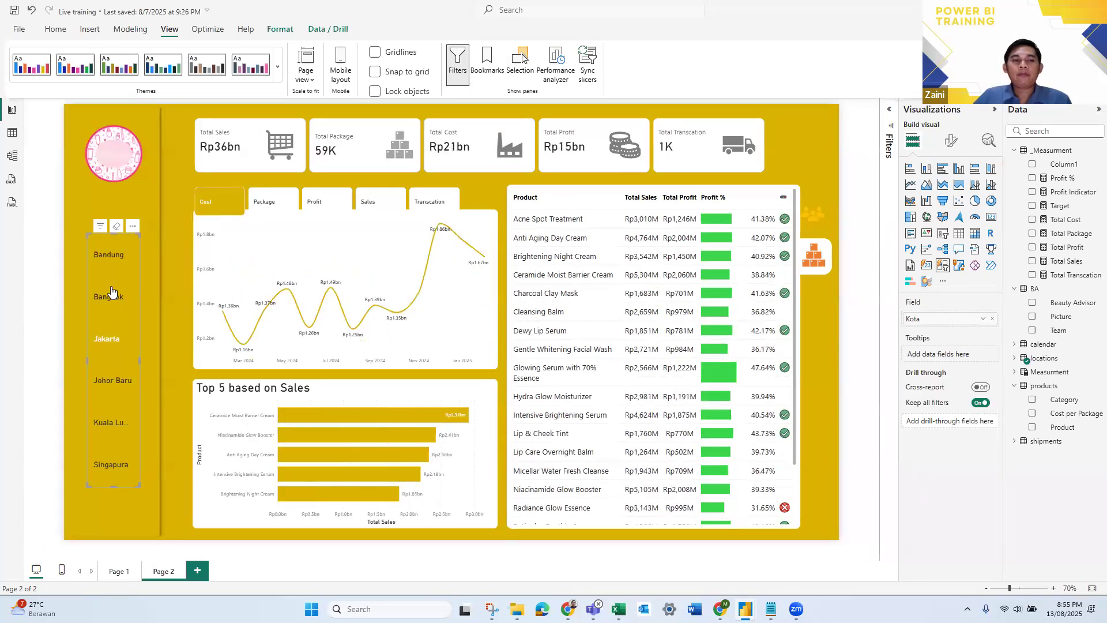
pyautogui.click(120, 332)
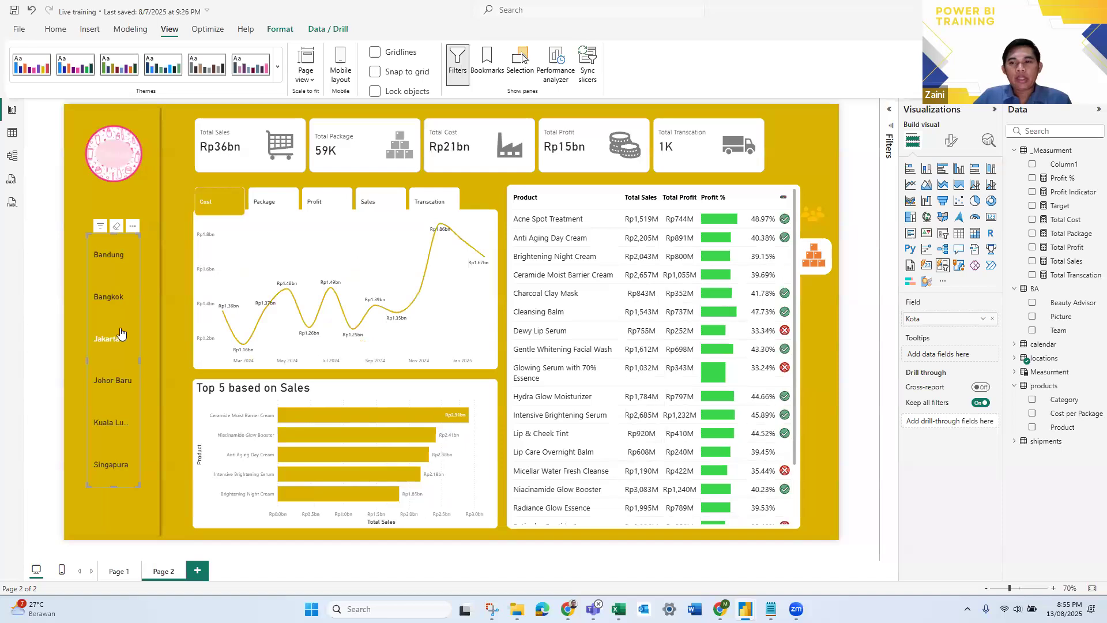
# - Turn on the fill for the Selected state of the city slicer's buttons and color it with the red theme color
pyautogui.click(953, 141)
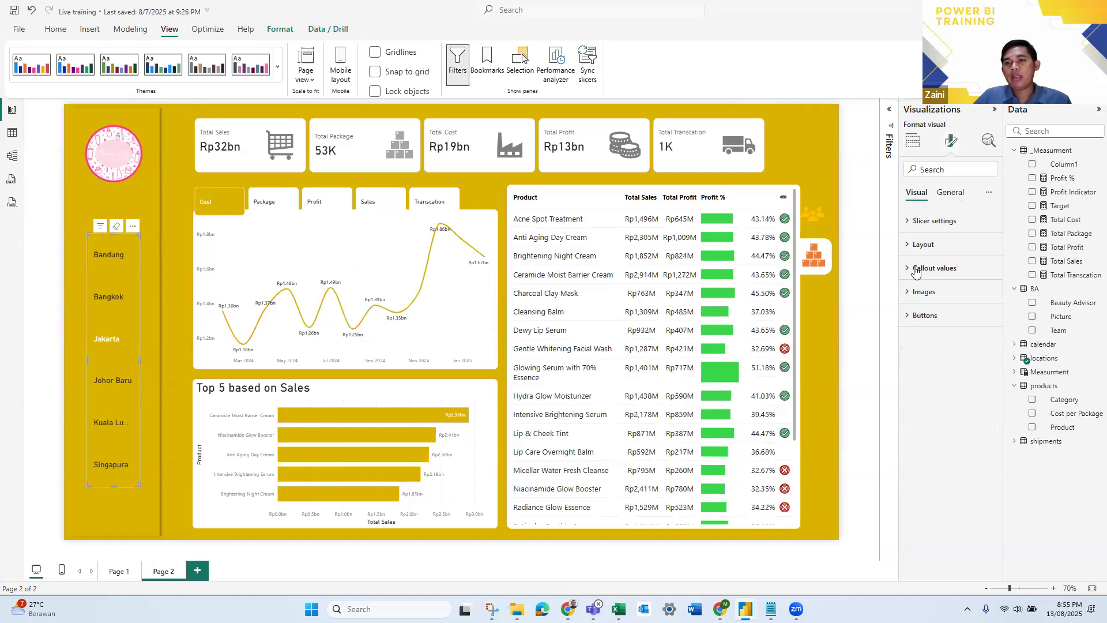
pyautogui.click(911, 316)
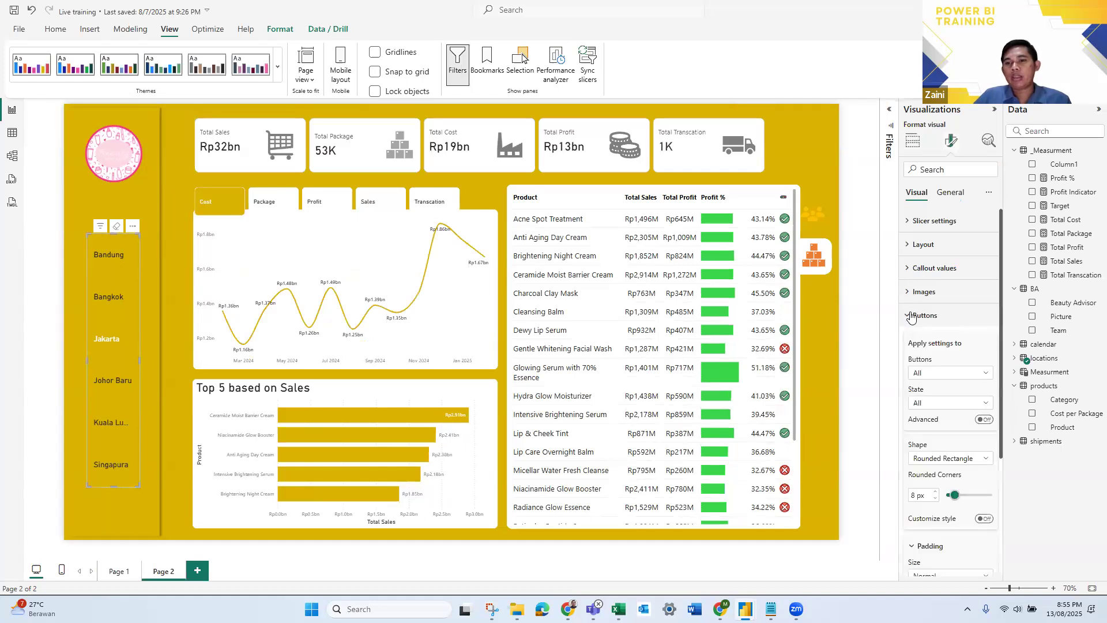
pyautogui.scroll(-3, 971, 235)
pyautogui.scroll(2, 957, 277)
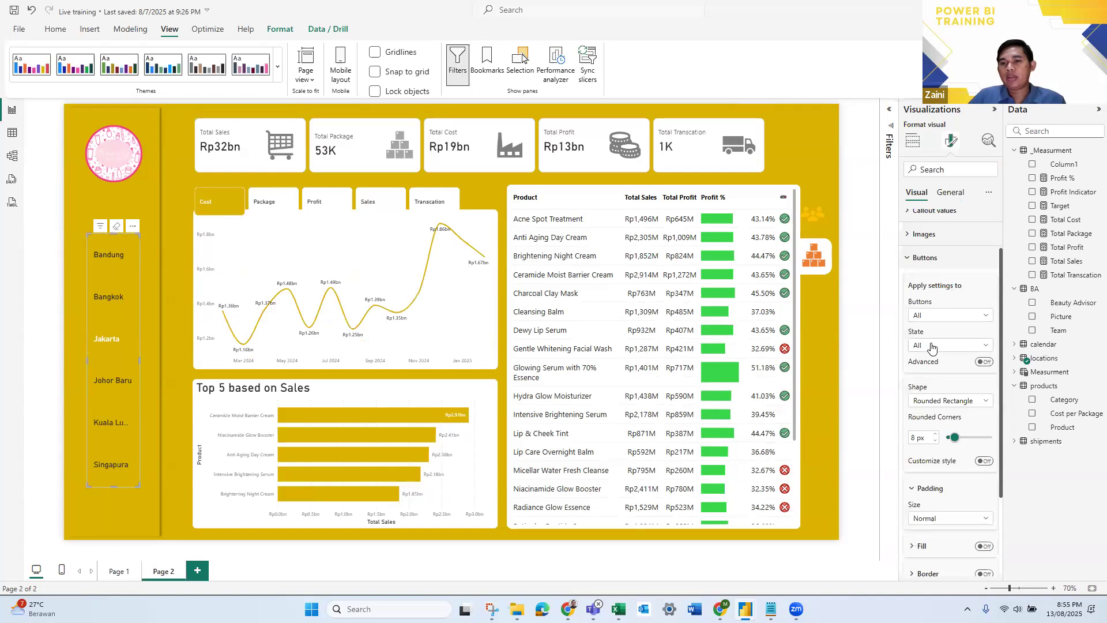
pyautogui.click(932, 346)
pyautogui.click(946, 414)
pyautogui.scroll(-3, 958, 353)
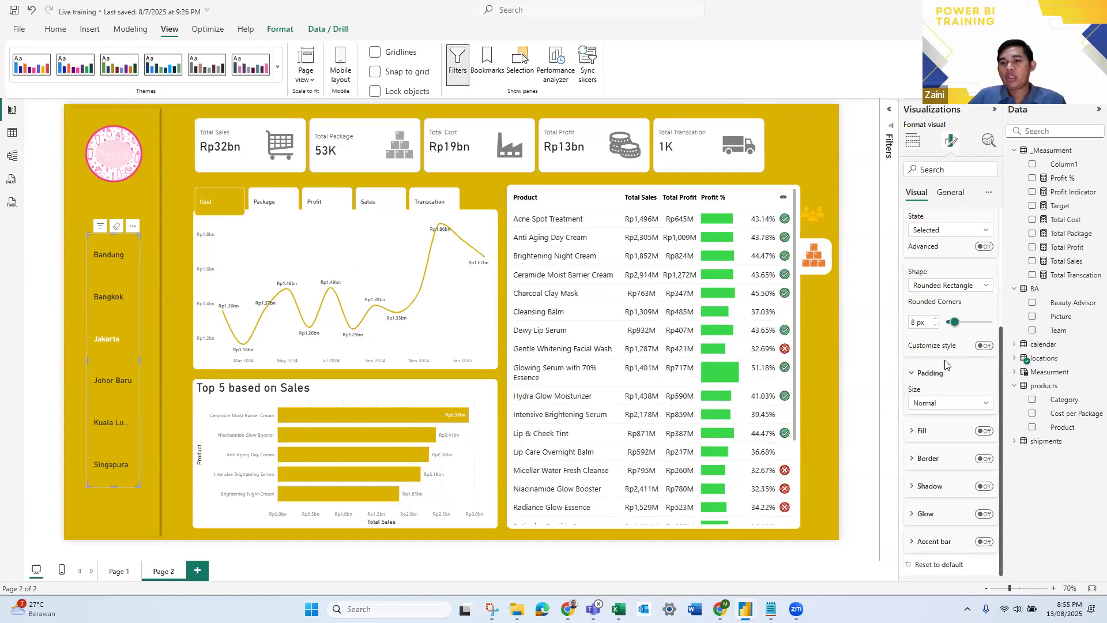
pyautogui.click(984, 431)
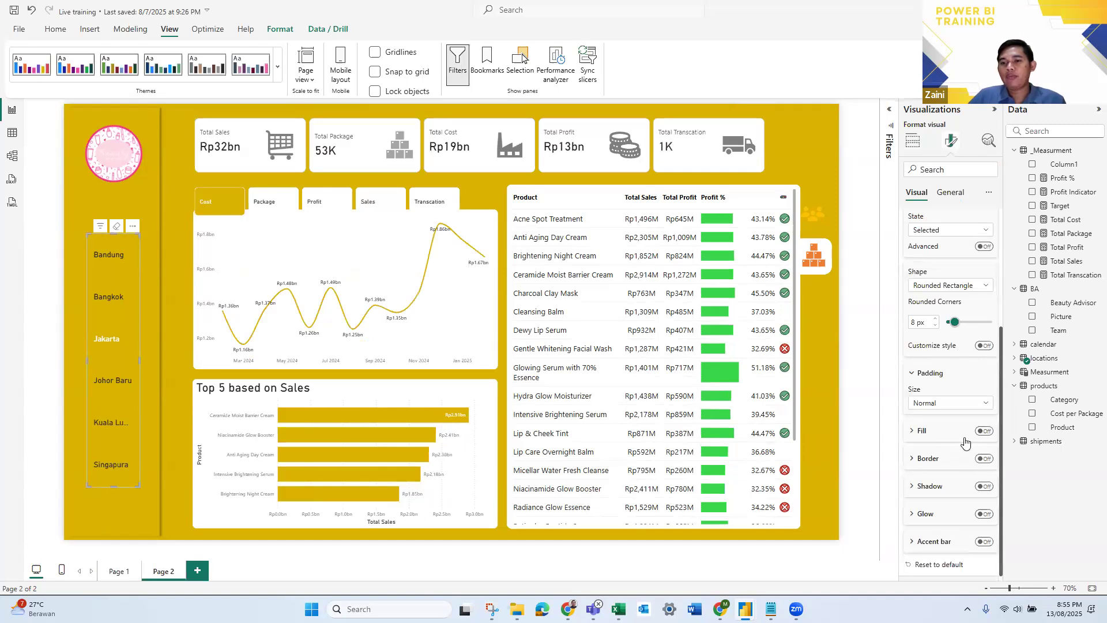
pyautogui.click(931, 431)
pyautogui.scroll(-3, 930, 351)
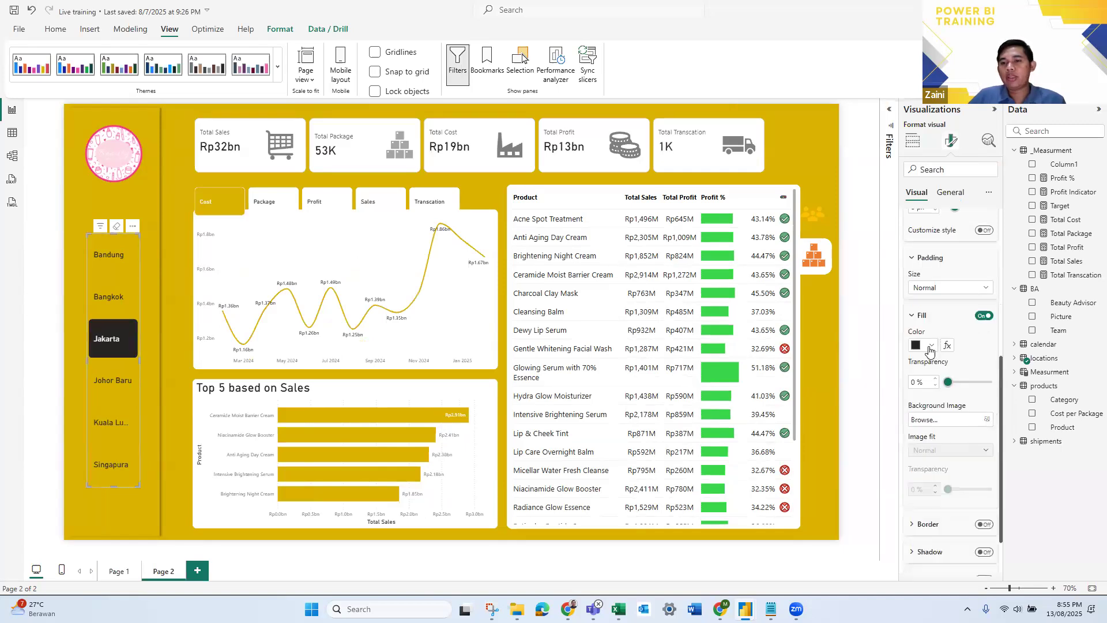
pyautogui.click(930, 346)
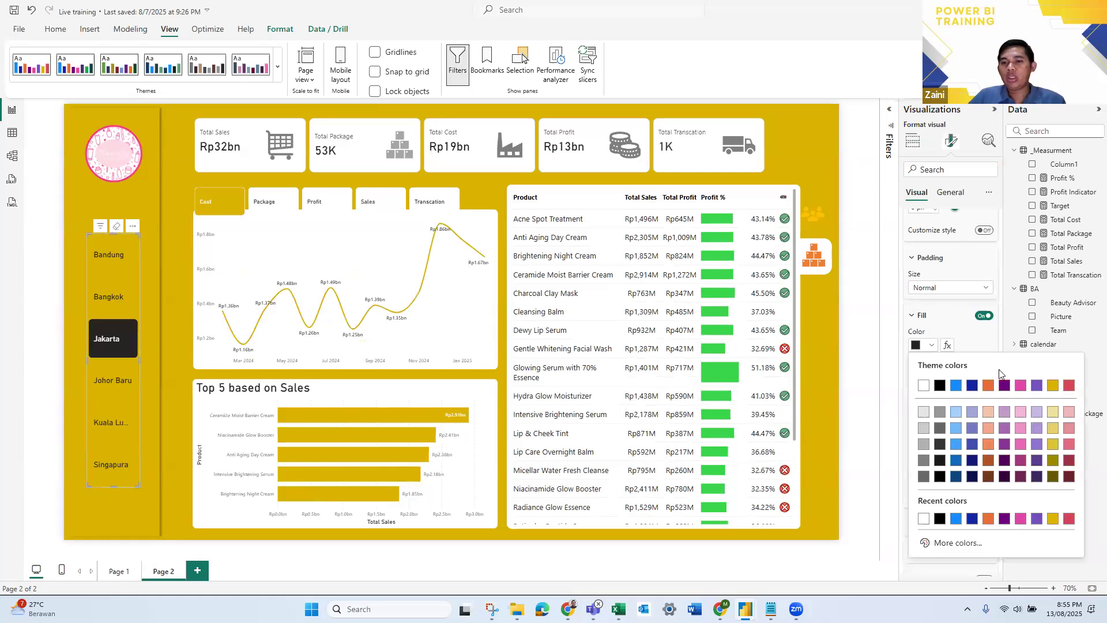
pyautogui.click(1068, 385)
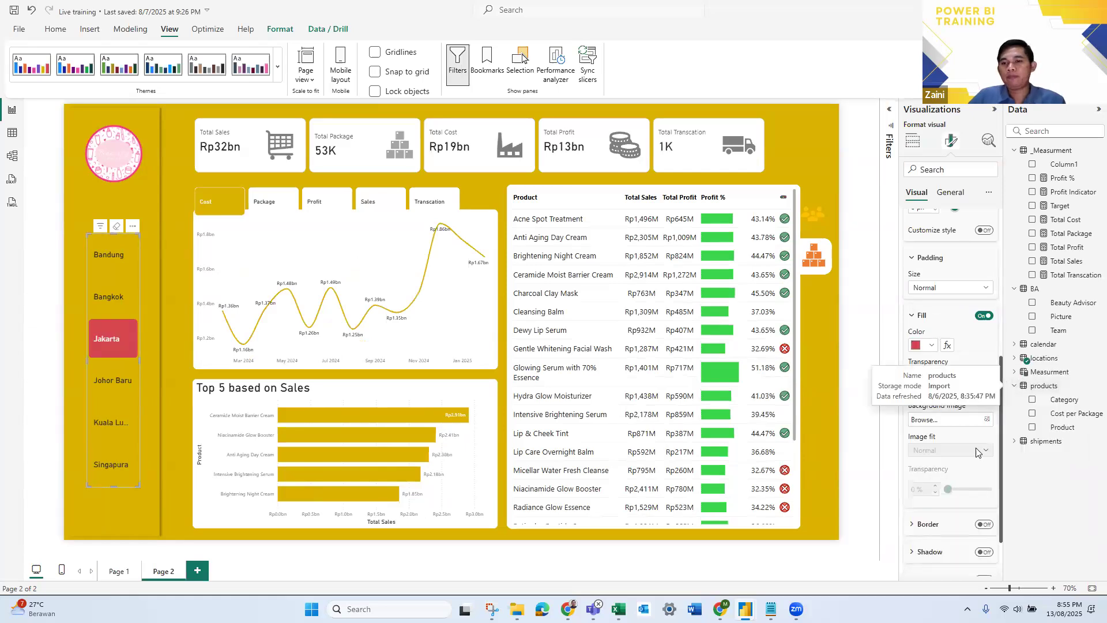
# - Try the "Snipped tab, both top" shape for the city slicer's selected button, and set the shape to Rectangle
pyautogui.scroll(-2, 966, 432)
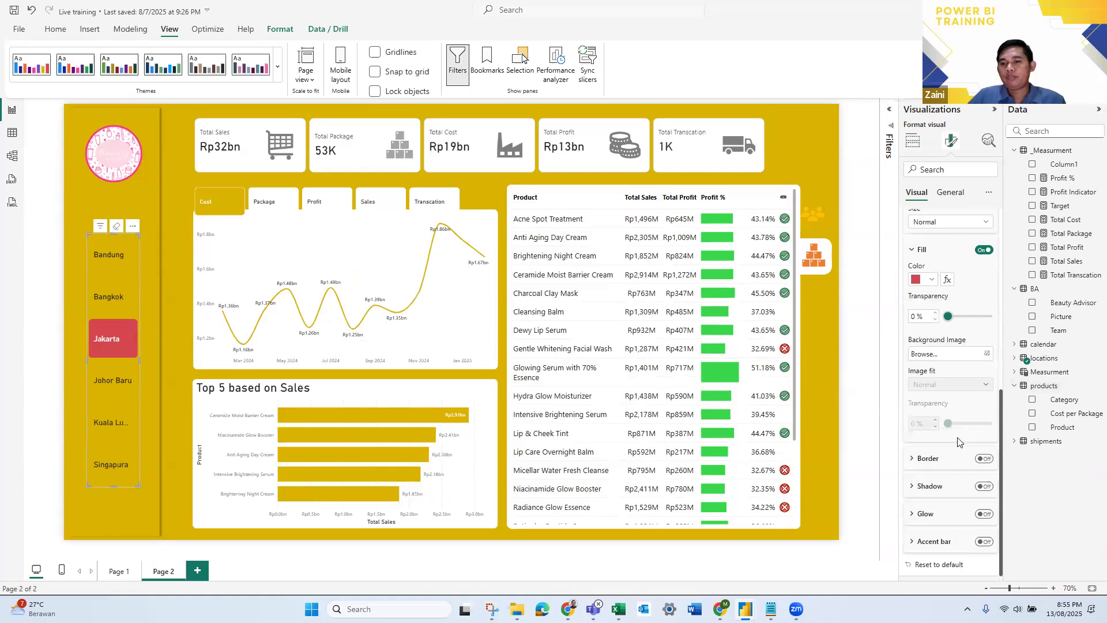
pyautogui.scroll(4, 957, 441)
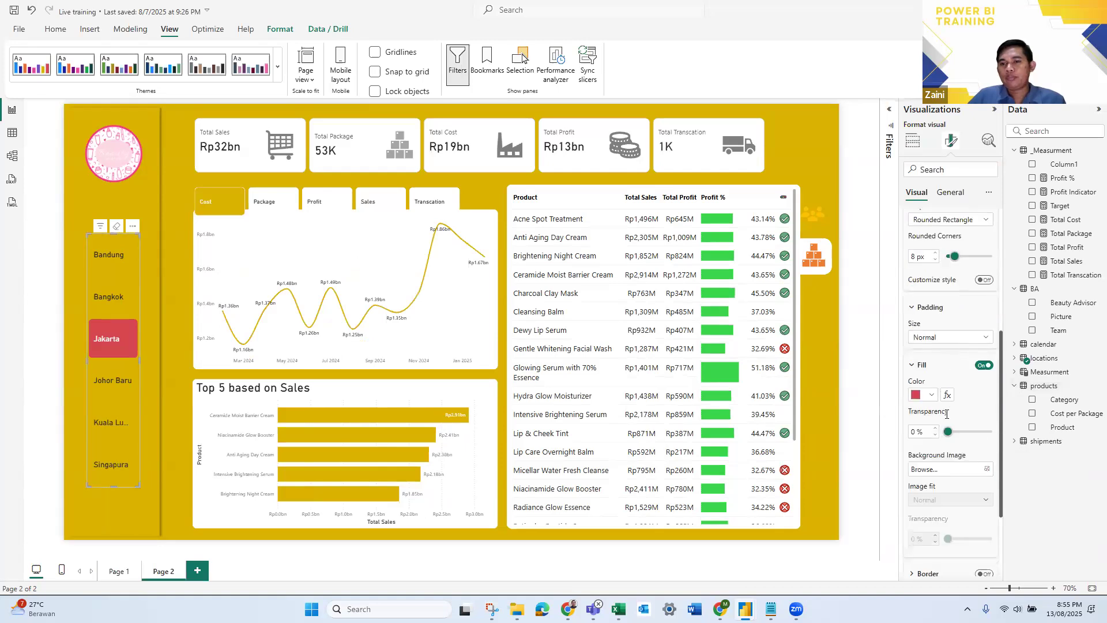
pyautogui.scroll(-1, 947, 415)
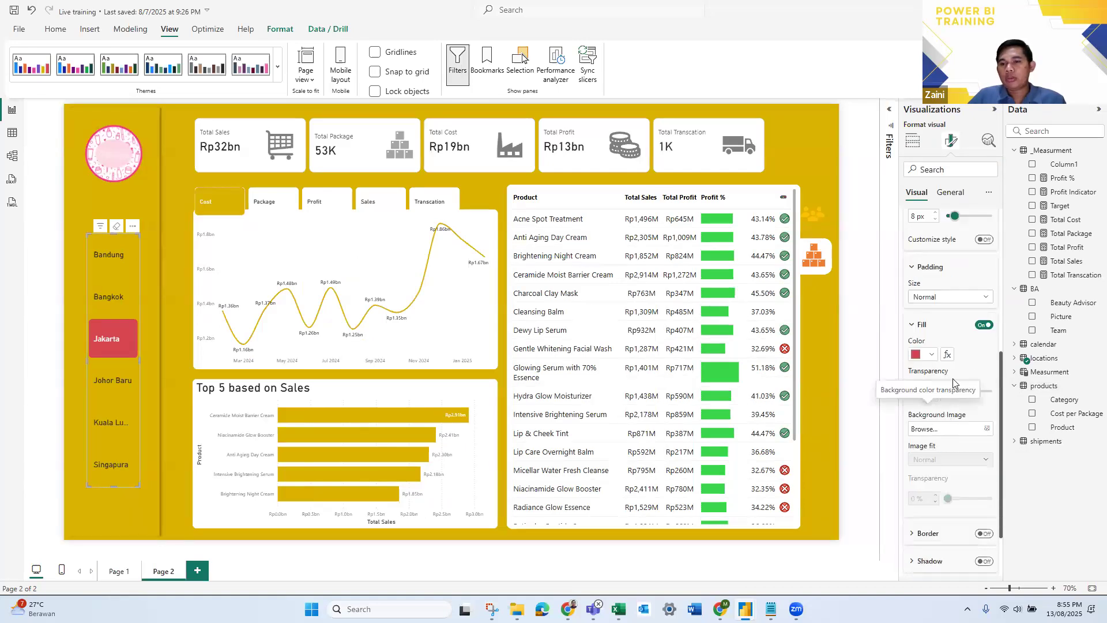
pyautogui.scroll(-2, 954, 380)
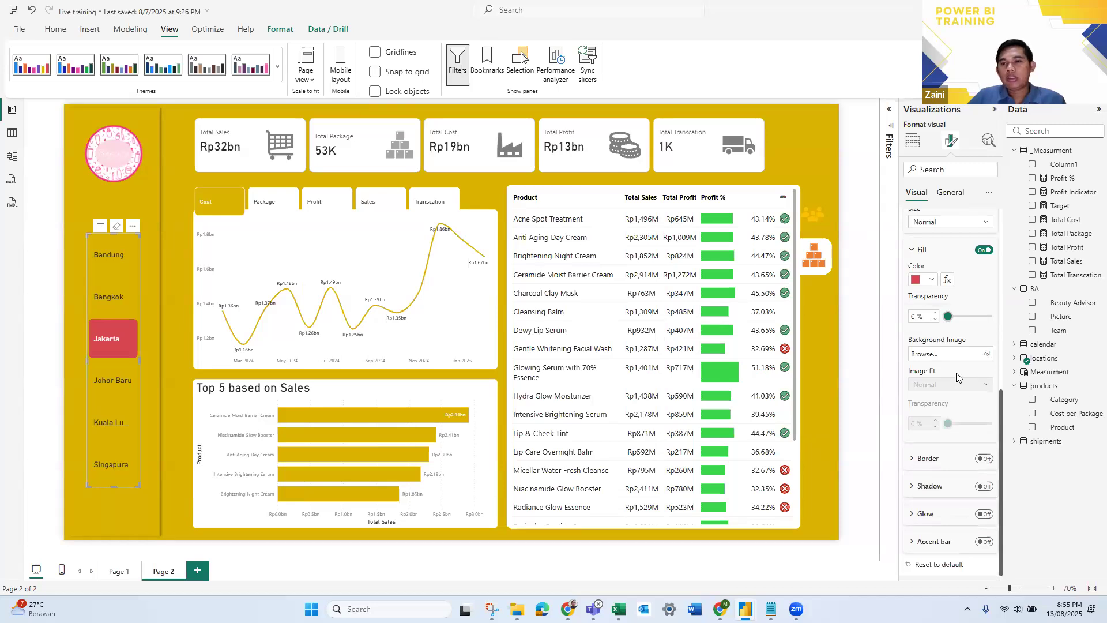
pyautogui.scroll(3, 957, 377)
pyautogui.scroll(6, 956, 377)
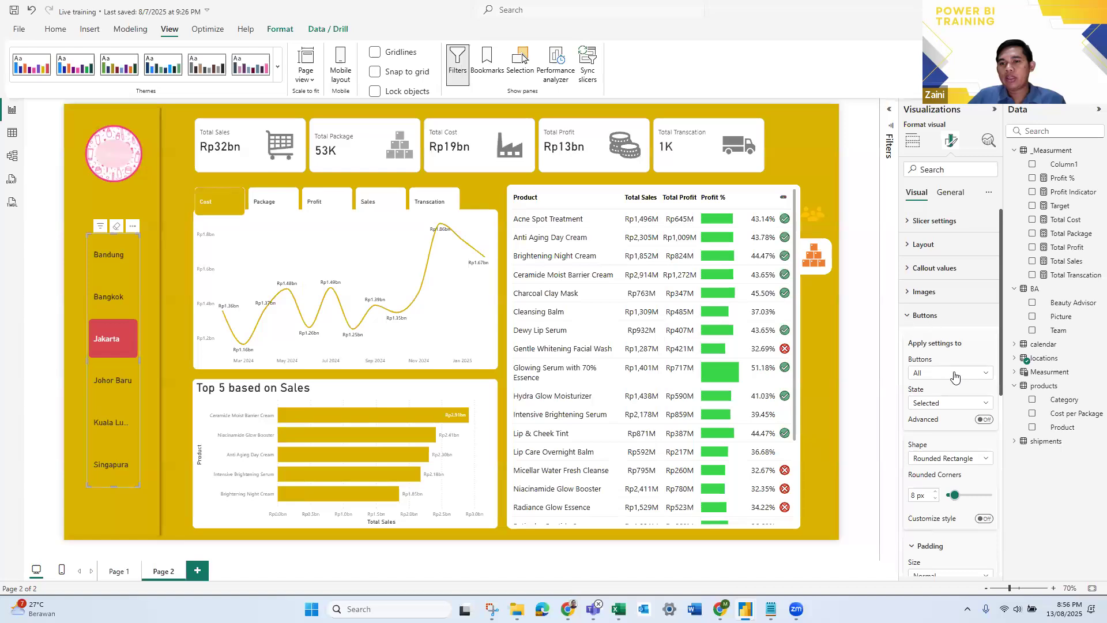
pyautogui.scroll(-4, 954, 377)
pyautogui.click(959, 286)
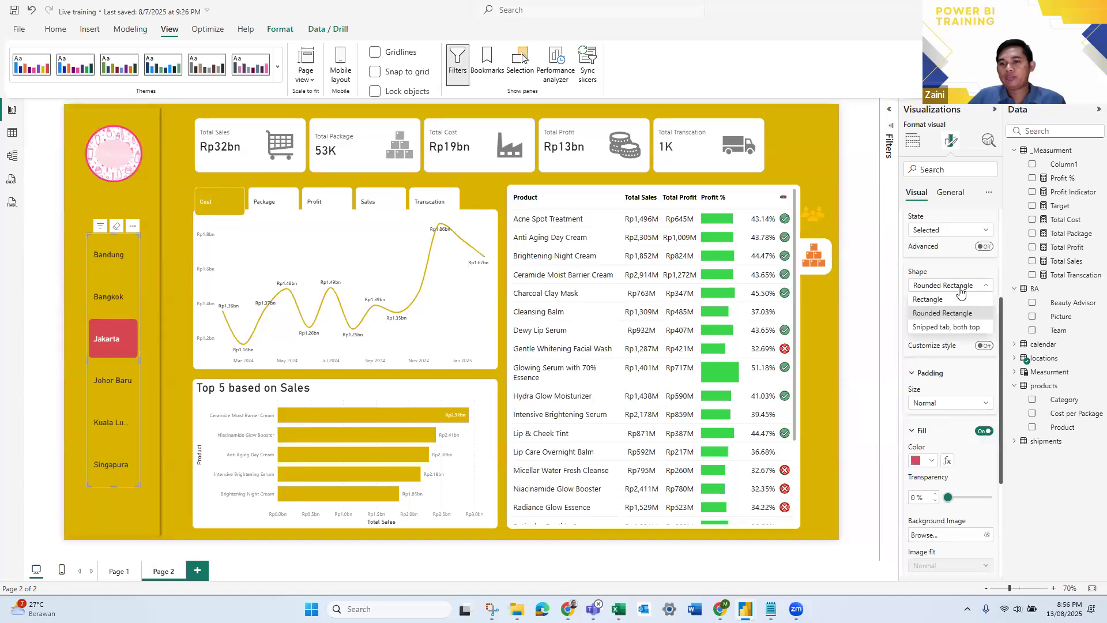
pyautogui.click(962, 327)
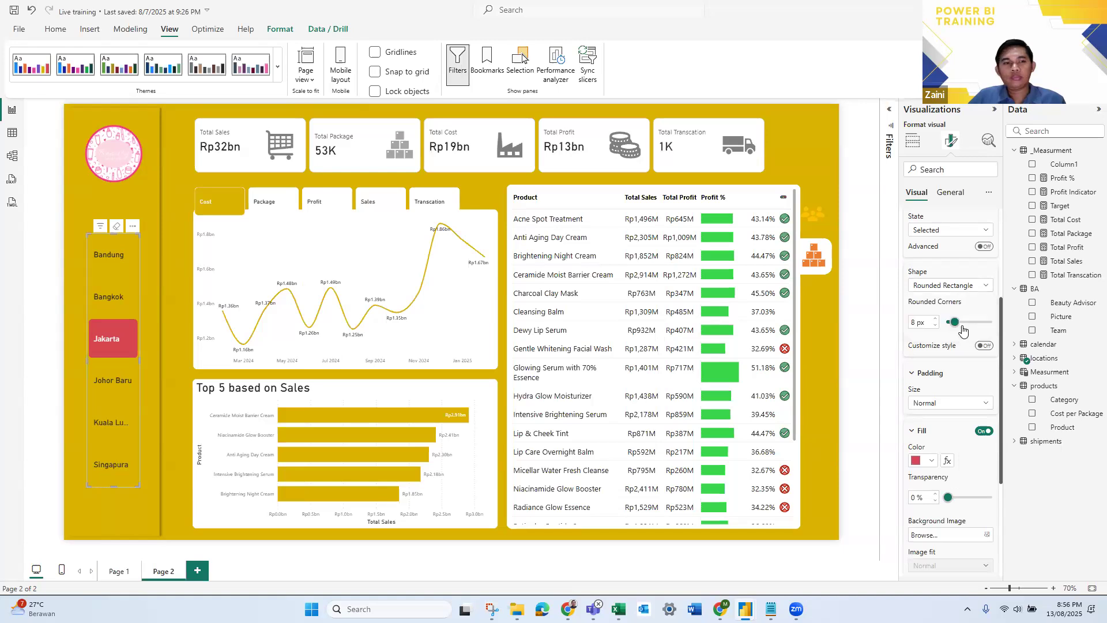
pyautogui.click(960, 286)
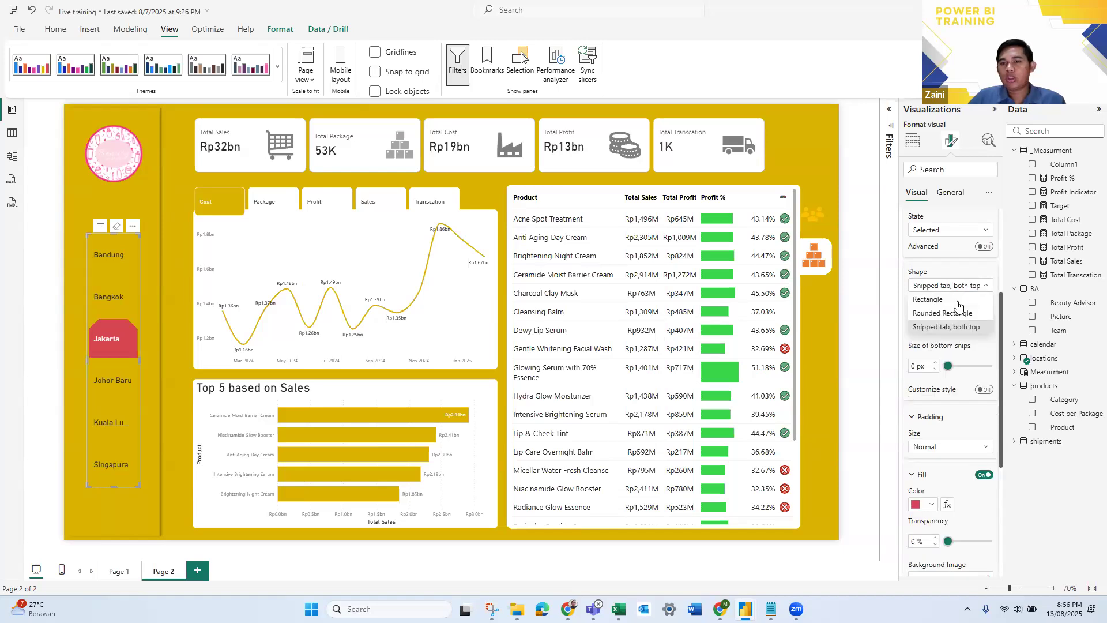
pyautogui.click(958, 301)
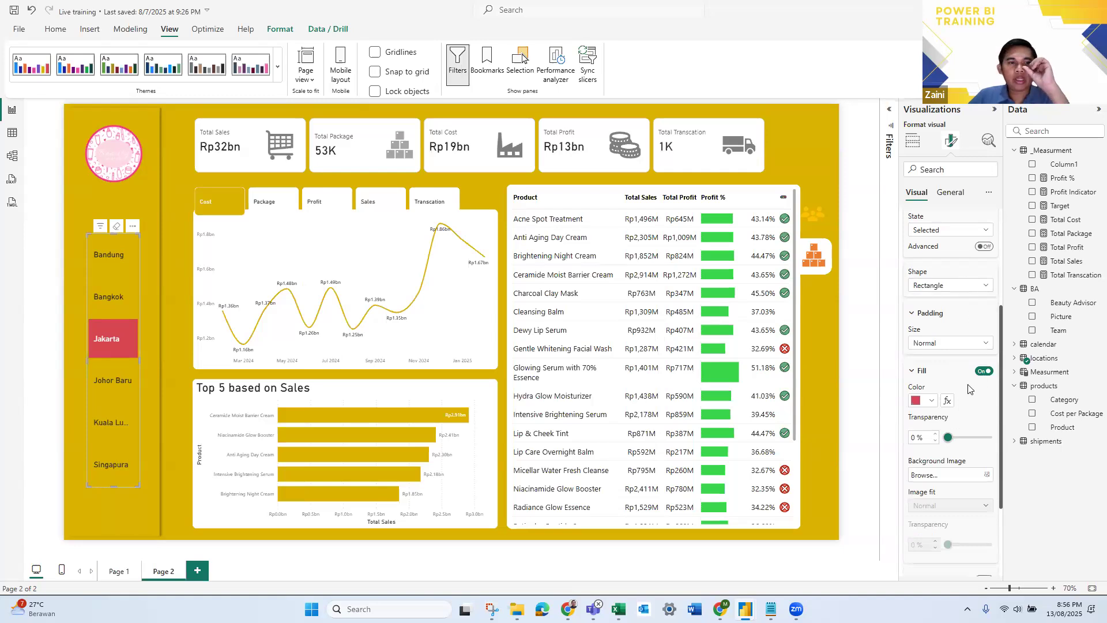
# - Test the selected-button highlight by choosing each city in the slicer from Bandung to Singapura and returning to Bandung
pyautogui.scroll(-3, 969, 389)
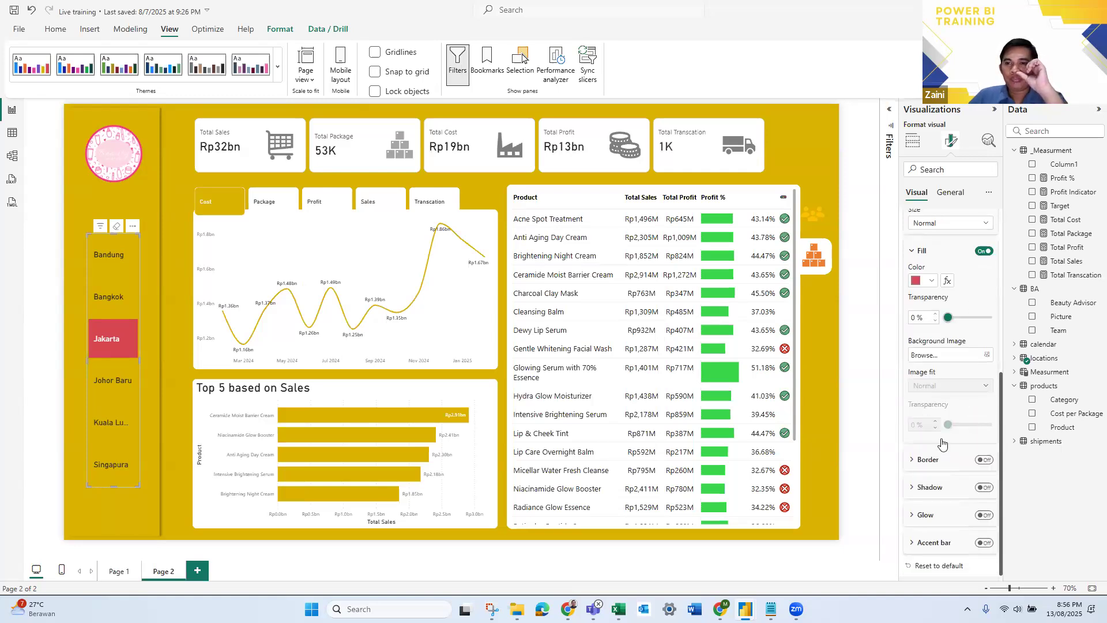
pyautogui.scroll(7, 941, 442)
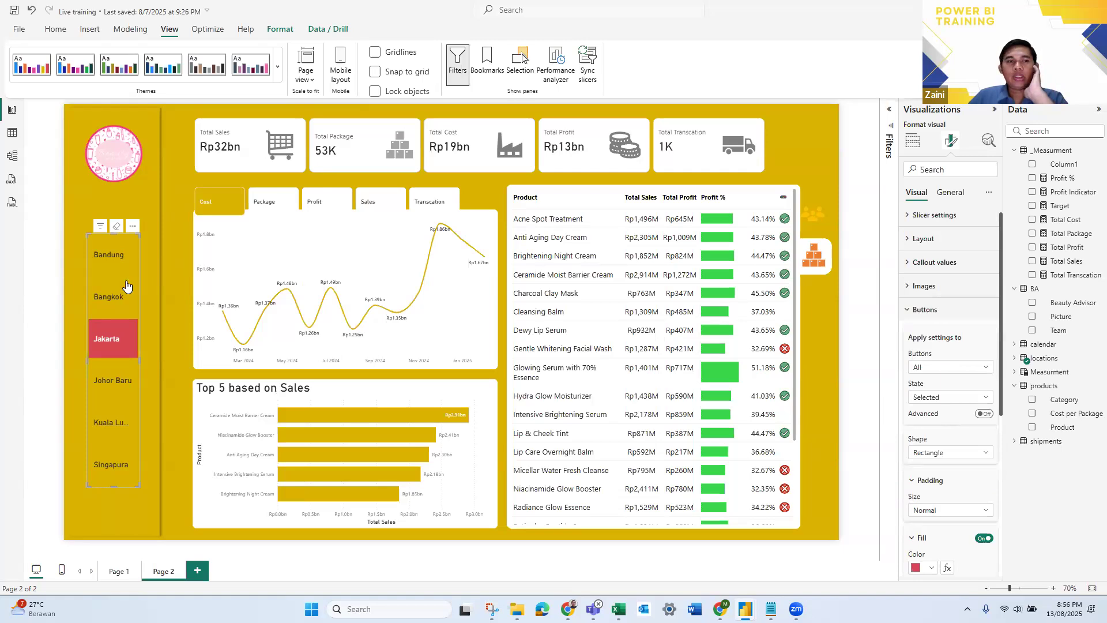
pyautogui.click(113, 258)
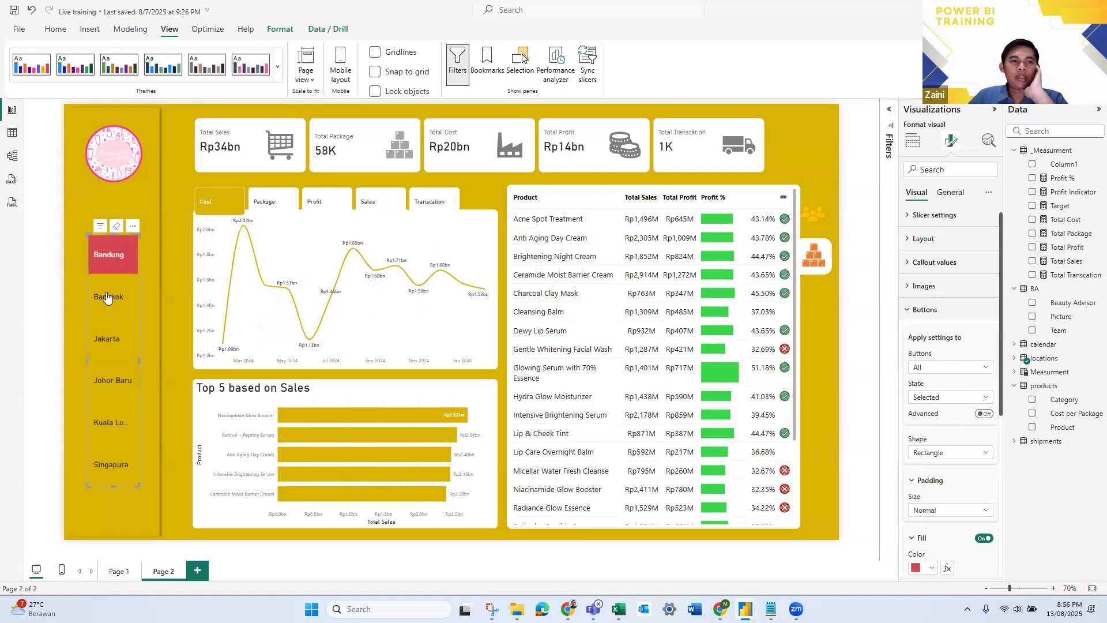
pyautogui.click(112, 311)
pyautogui.click(121, 353)
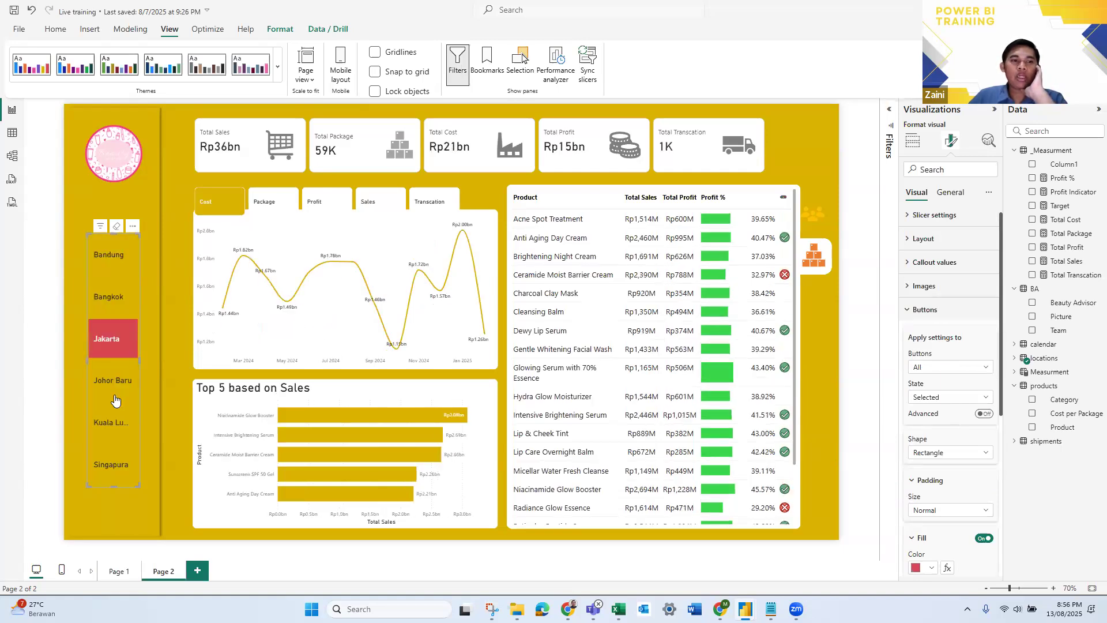
pyautogui.click(115, 395)
pyautogui.click(116, 430)
pyautogui.click(113, 465)
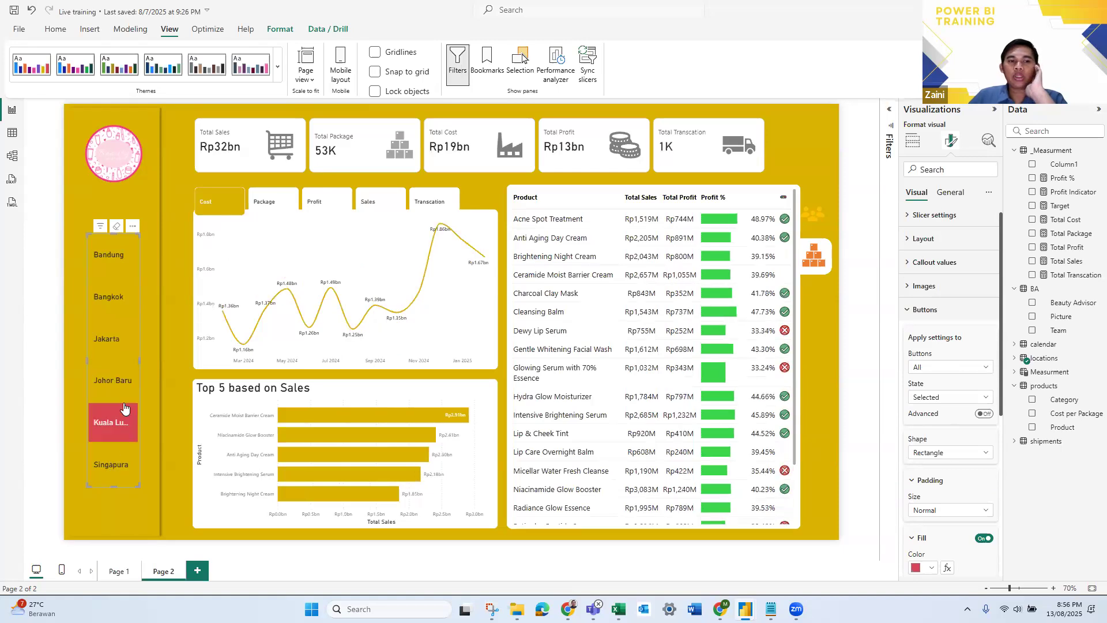
pyautogui.click(115, 263)
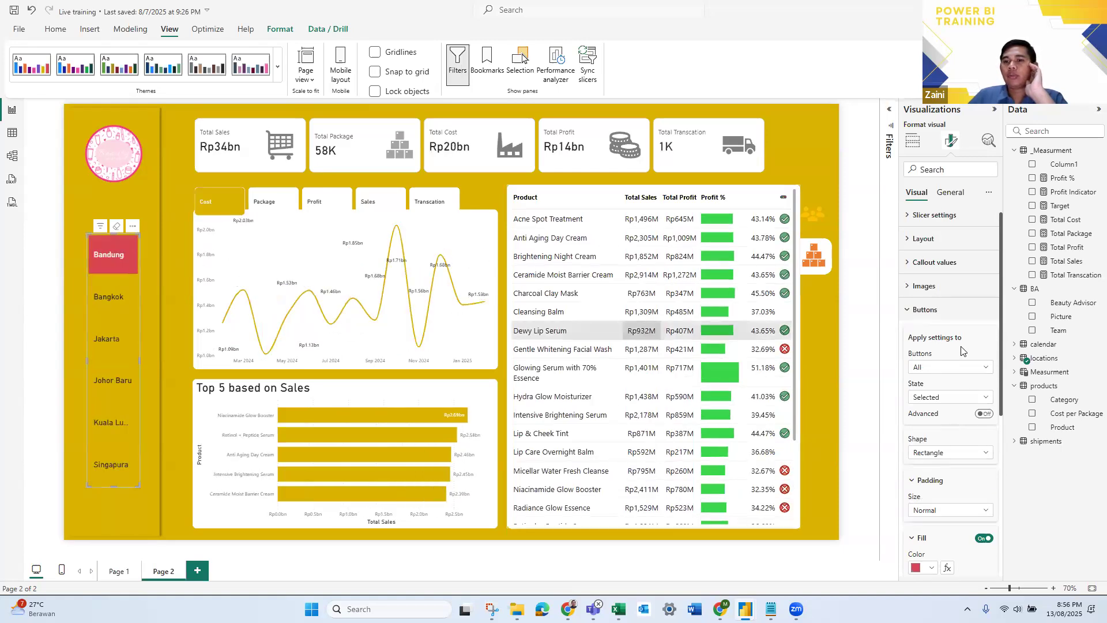
# - Examine the city slicer's button, layout, gap, selection and callout value settings
pyautogui.scroll(-5, 980, 426)
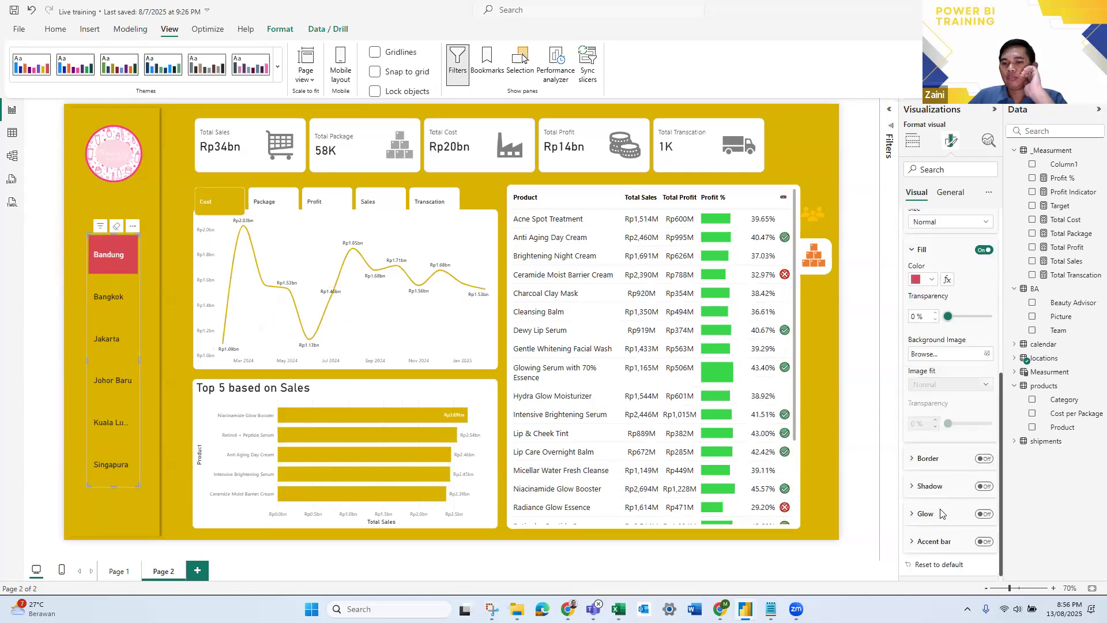
pyautogui.scroll(4, 938, 455)
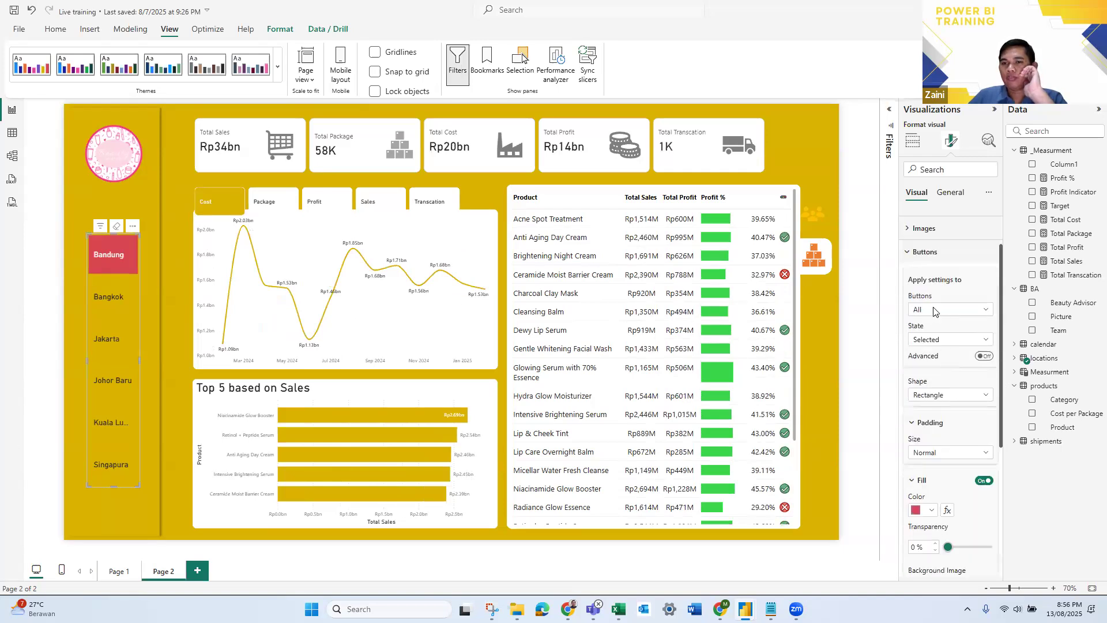
pyautogui.scroll(3, 905, 319)
pyautogui.click(920, 245)
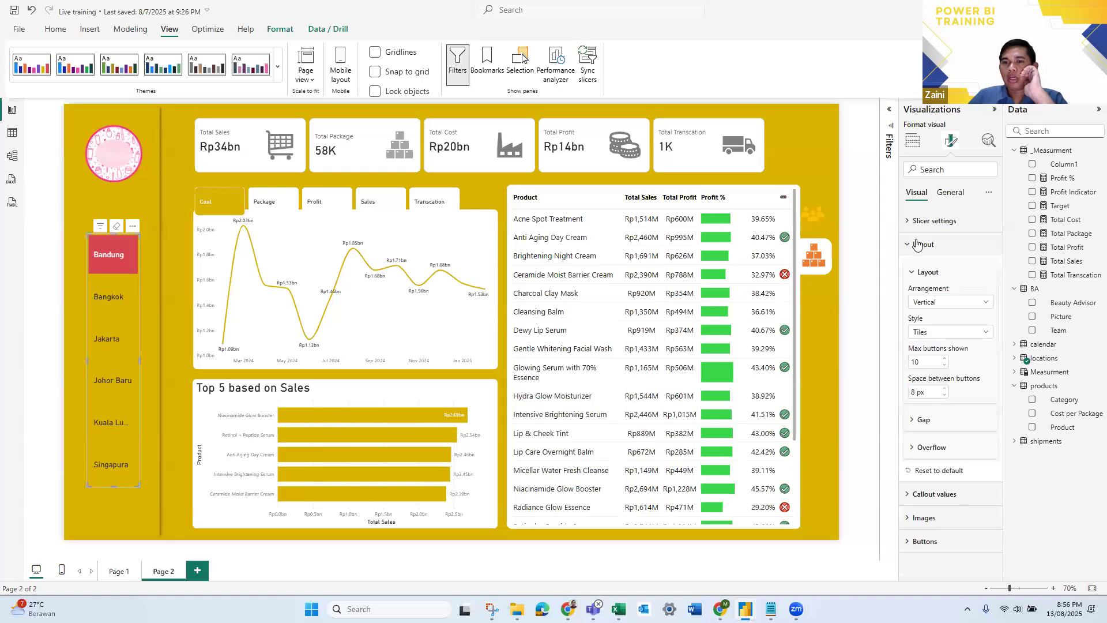
pyautogui.click(919, 424)
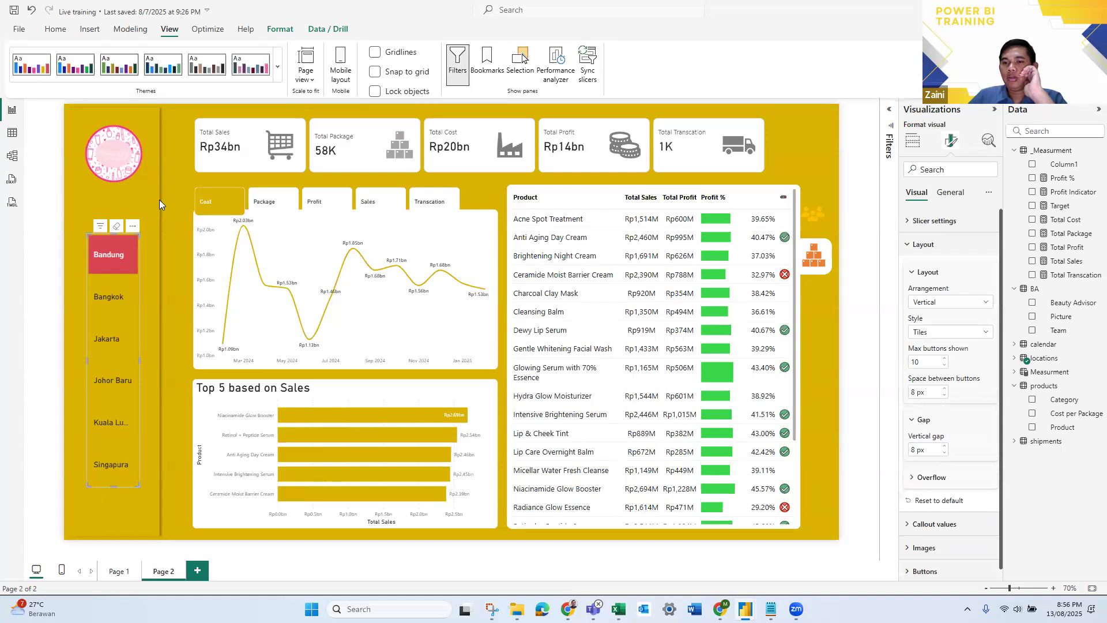
pyautogui.click(944, 453)
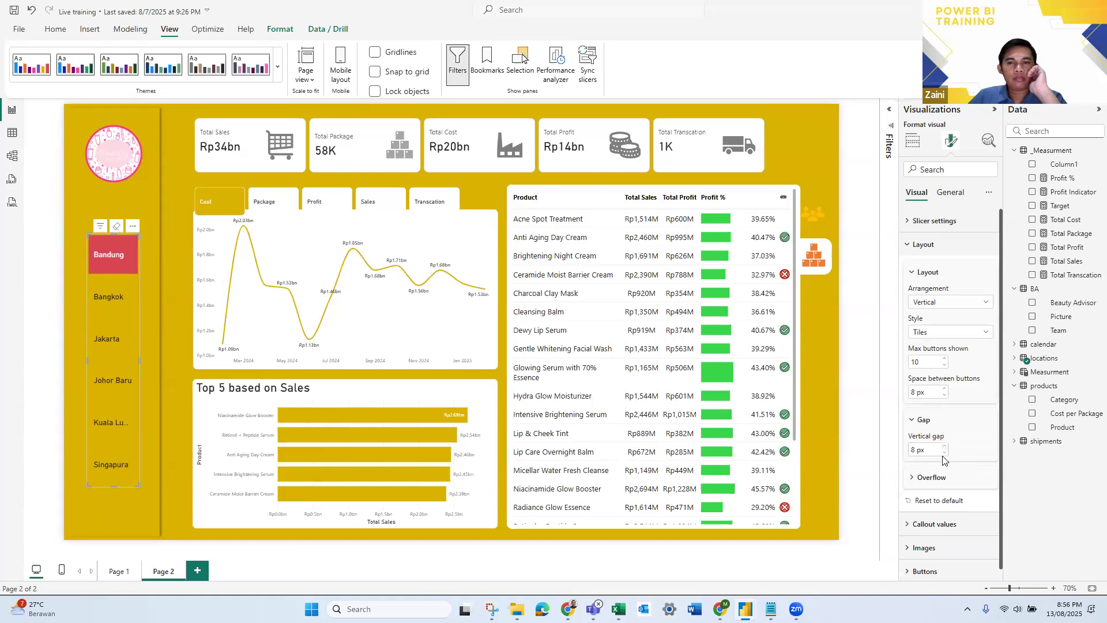
pyautogui.click(914, 244)
pyautogui.click(921, 222)
pyautogui.click(921, 223)
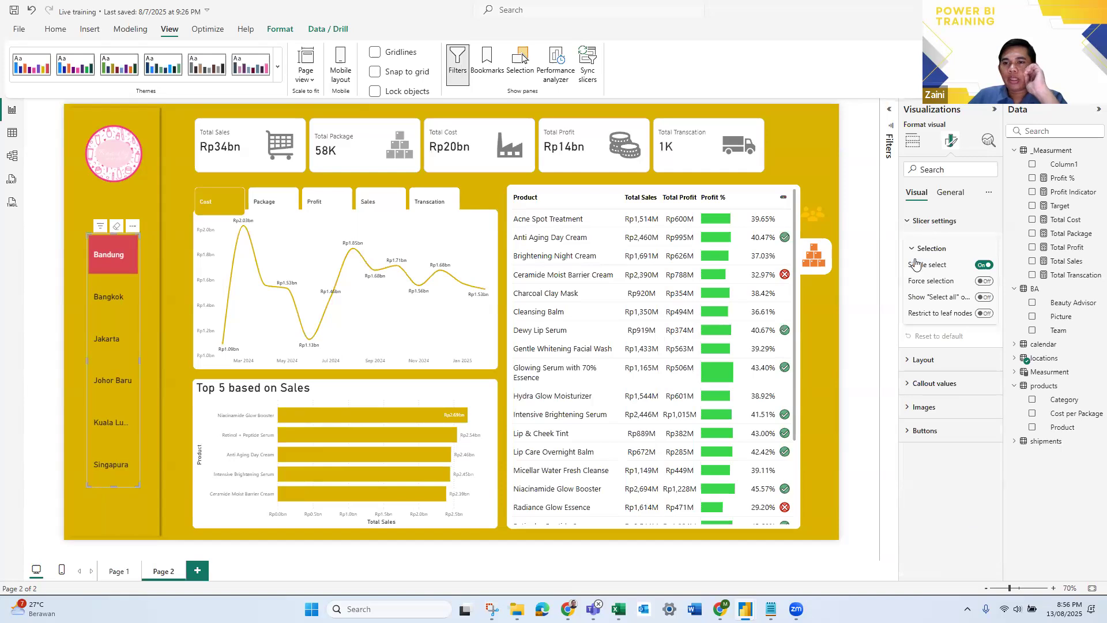
pyautogui.click(923, 275)
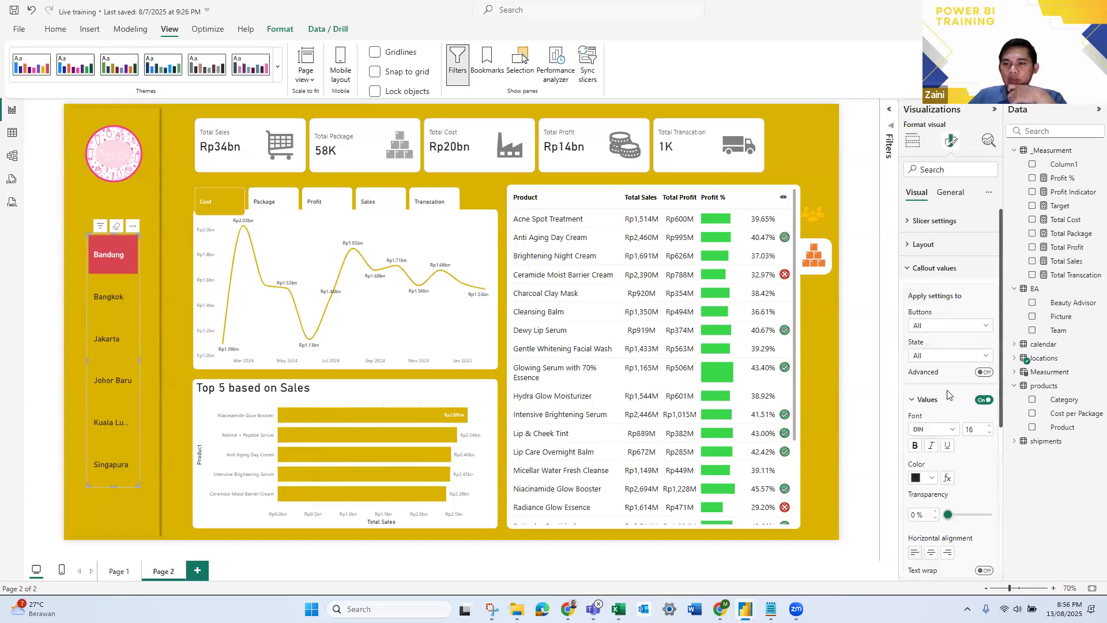
pyautogui.scroll(-2, 955, 412)
pyautogui.scroll(-3, 975, 461)
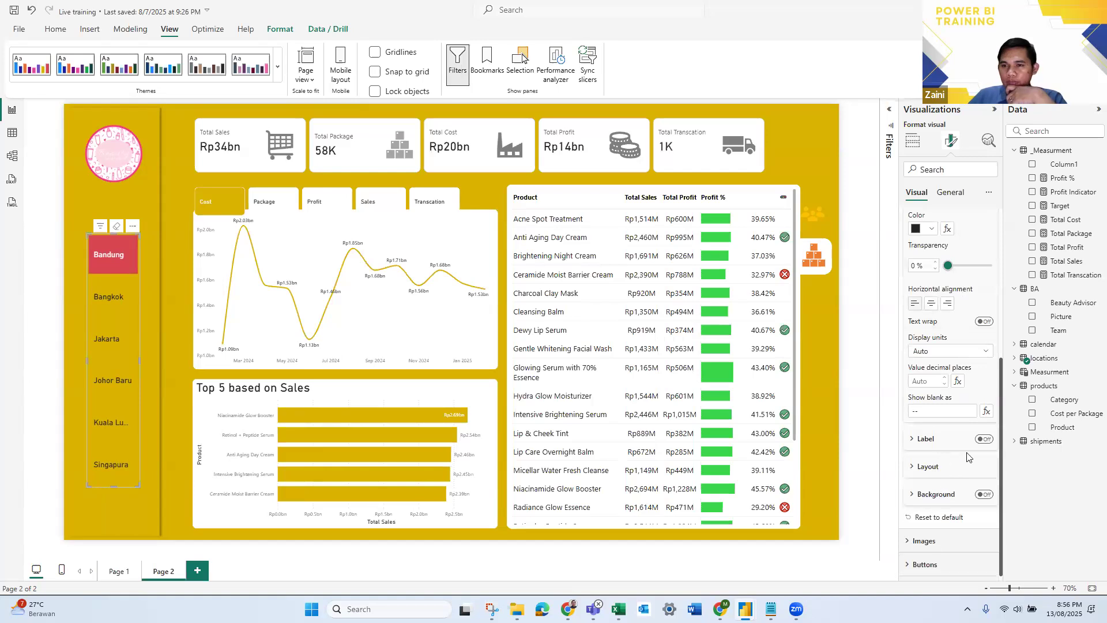
pyautogui.scroll(1, 967, 457)
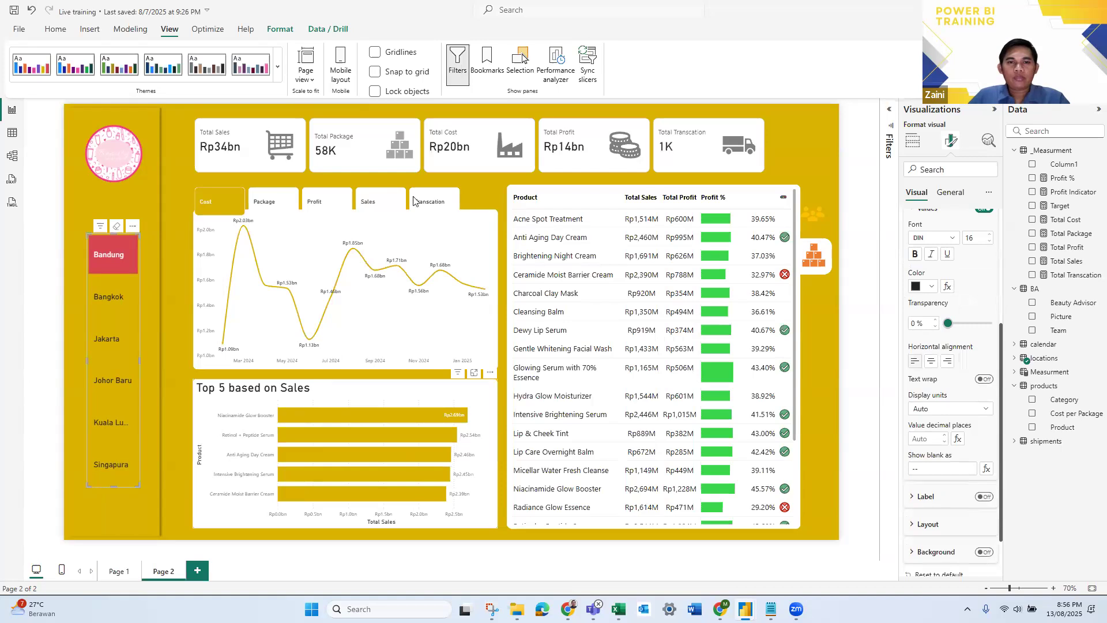
# - Switch to the New bootcamp powerBI 2 report and, with Jakarta chosen, examine its city slicer's layout, gap and callout value formatting
pyautogui.hotkey('alt', 'Tab')
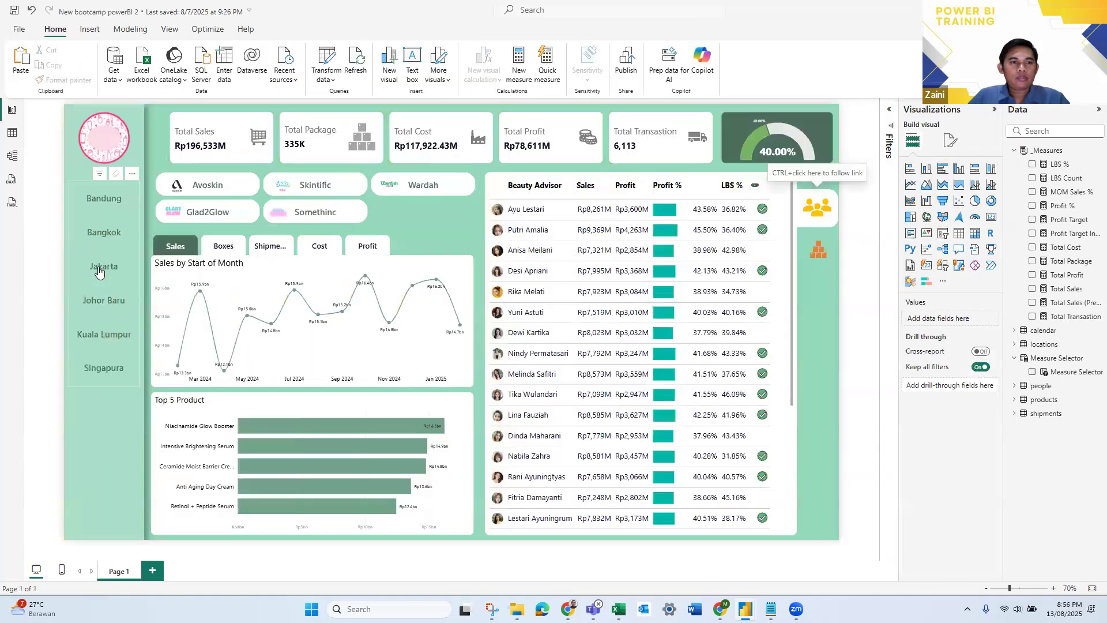
pyautogui.click(99, 269)
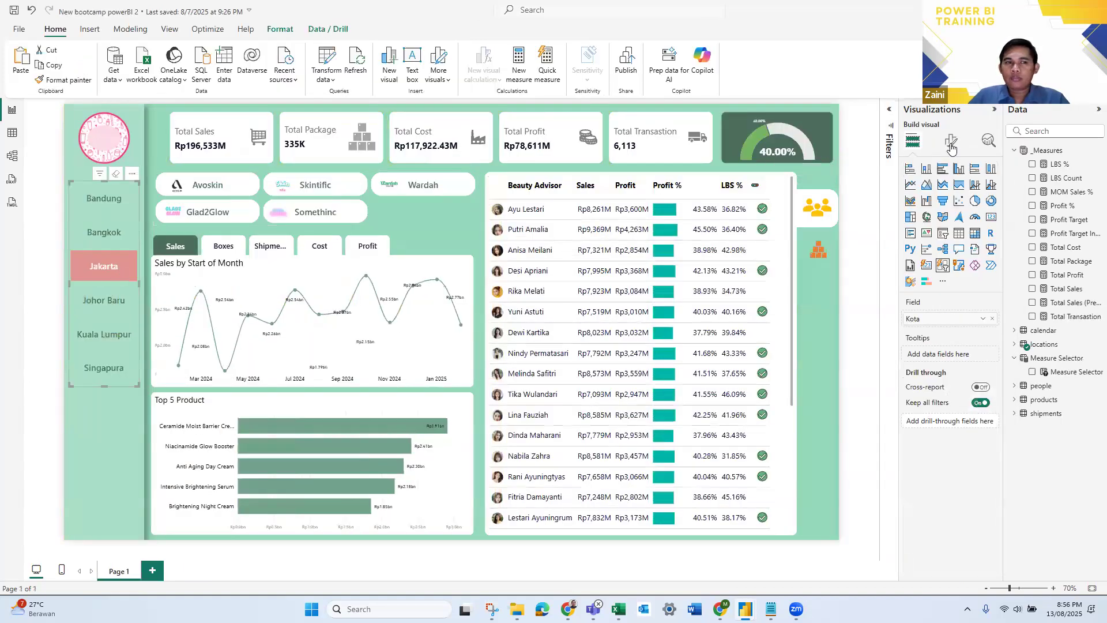
pyautogui.click(951, 145)
pyautogui.click(912, 221)
pyautogui.click(912, 221)
pyautogui.click(913, 244)
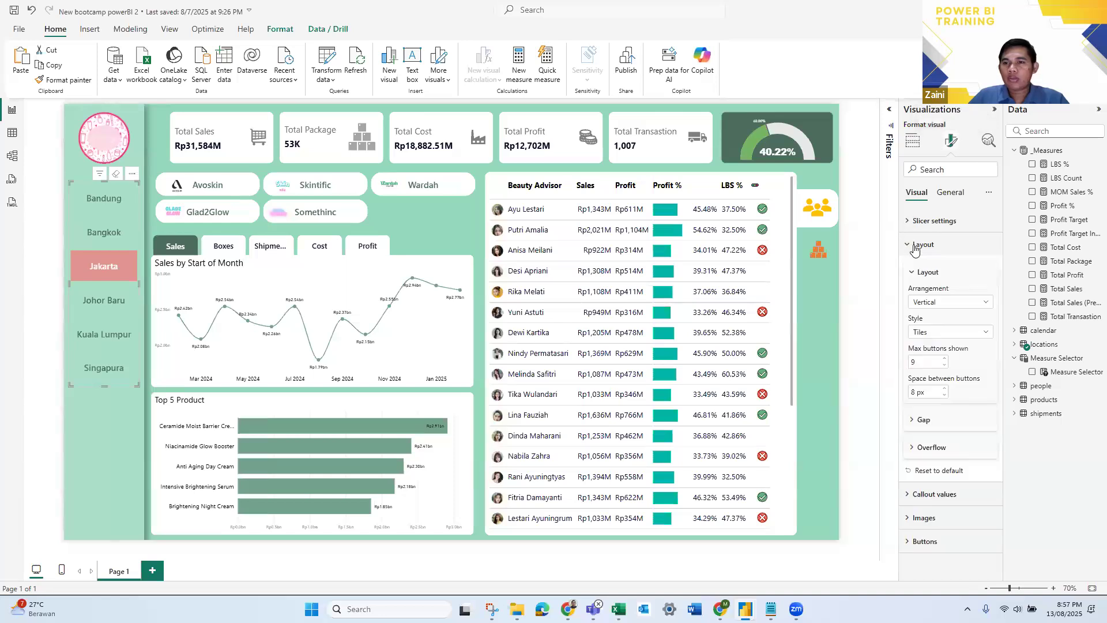
pyautogui.click(919, 421)
pyautogui.click(944, 494)
pyautogui.scroll(-5, 968, 461)
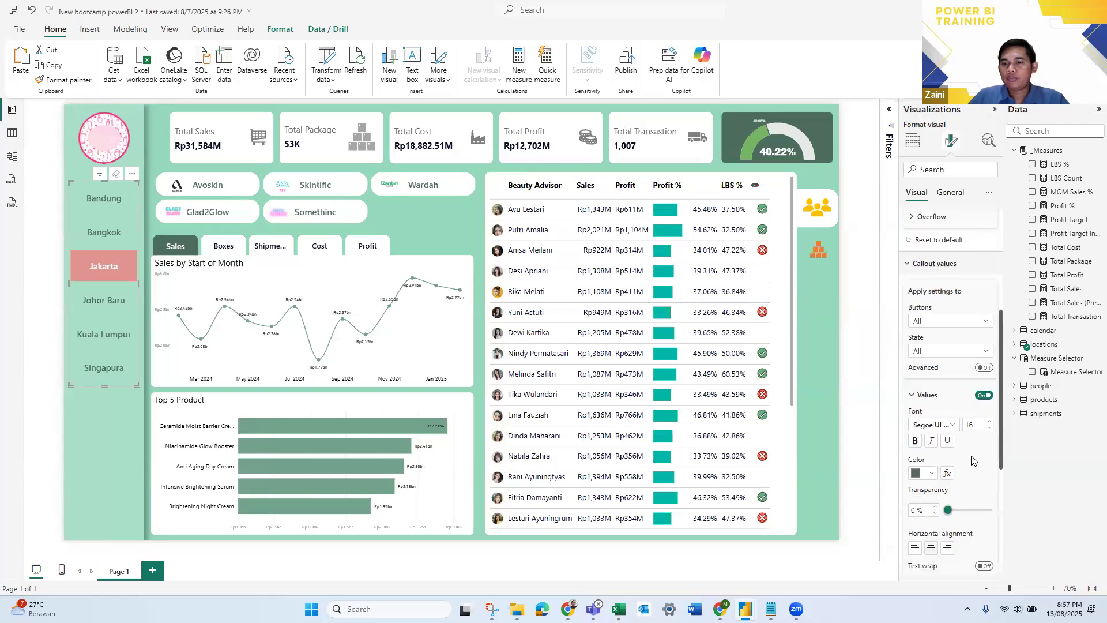
pyautogui.scroll(-3, 972, 459)
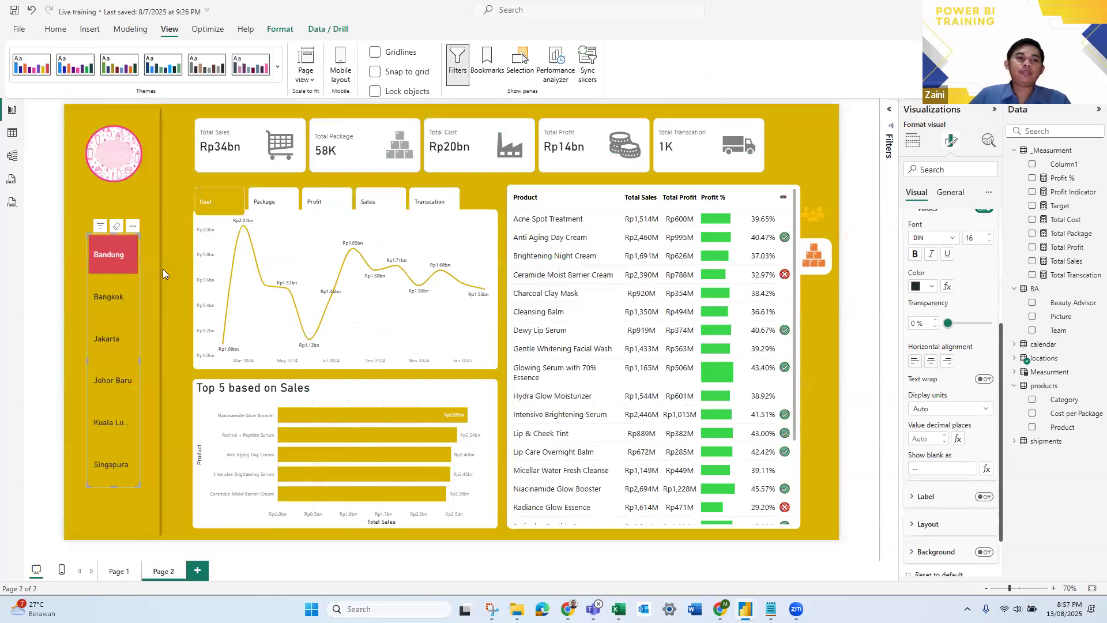
# - Switch back to the Live training report, find the city slicer's size properties, and set its height to 500
pyautogui.click(950, 194)
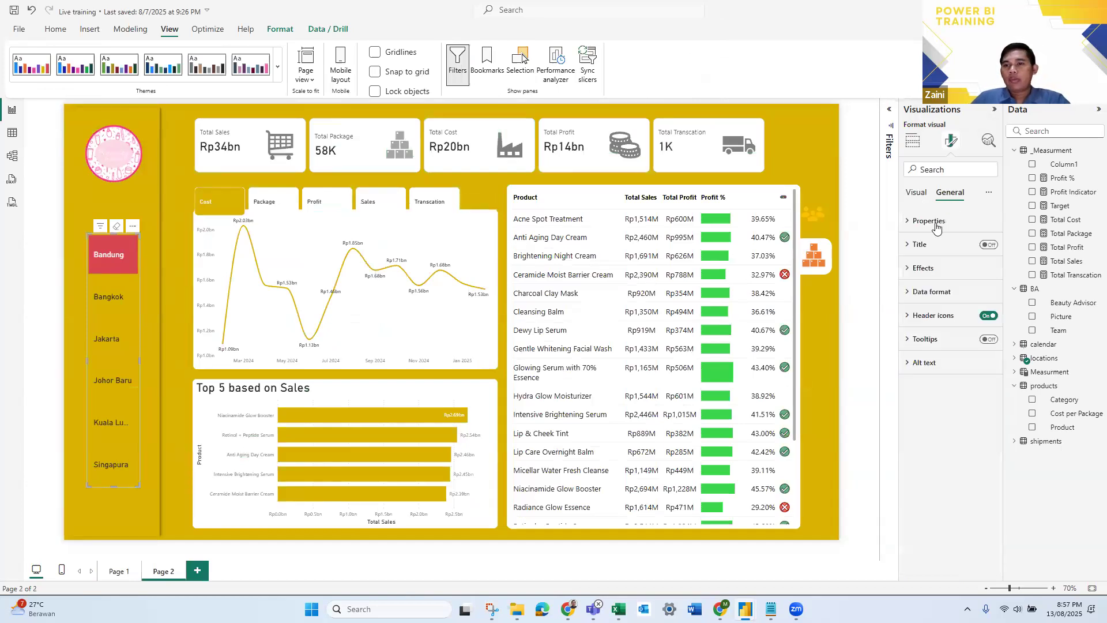
pyautogui.click(921, 268)
pyautogui.click(921, 268)
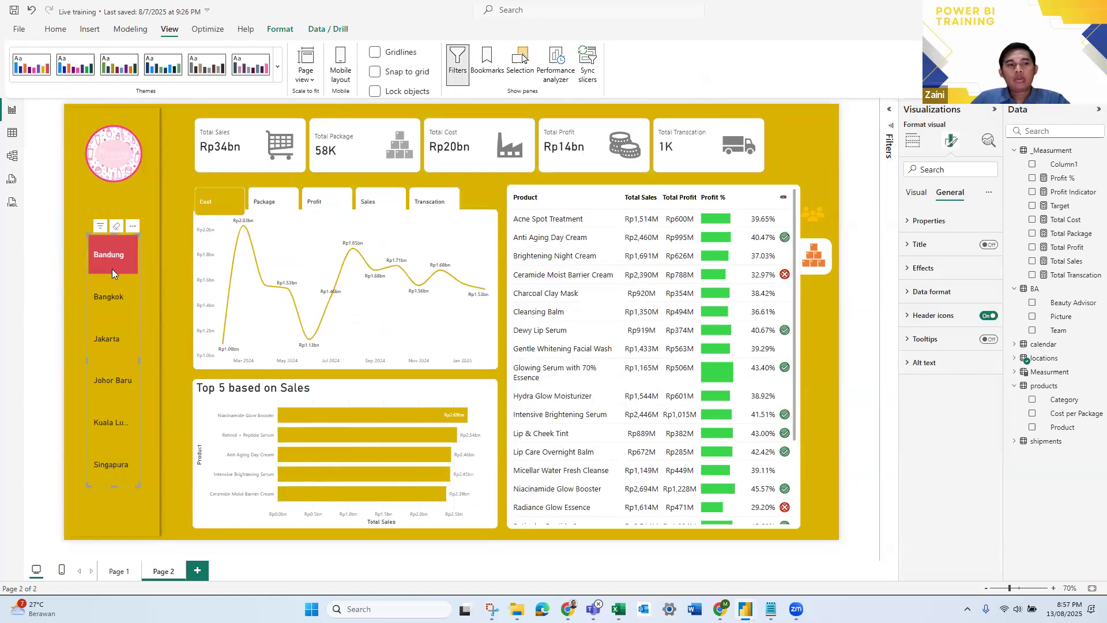
pyautogui.click(932, 169)
pyautogui.write('size')
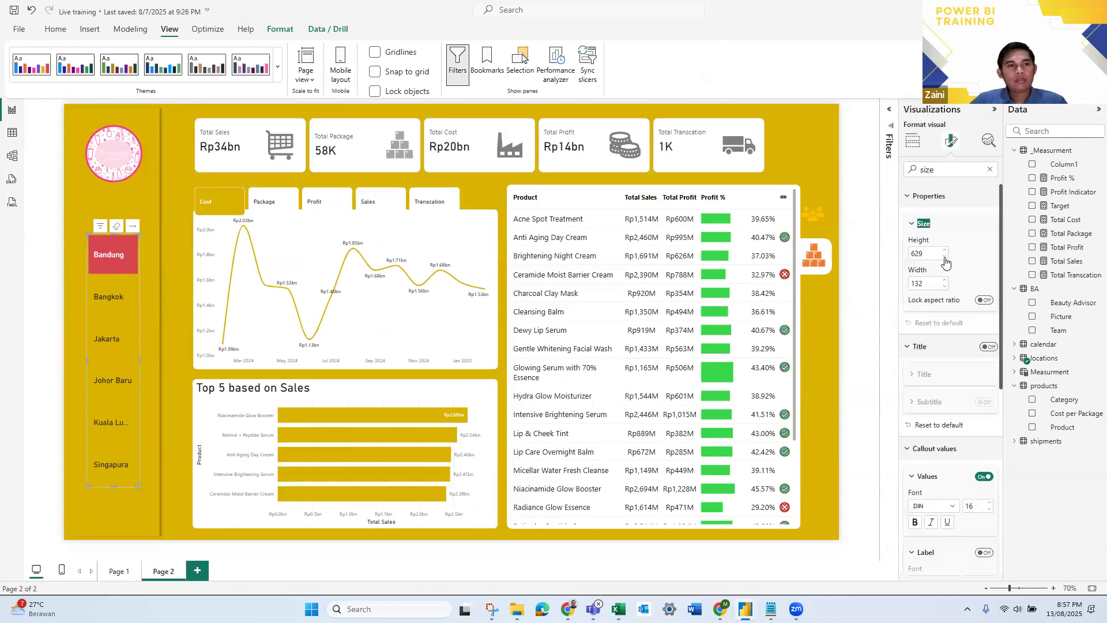
pyautogui.doubleClick(920, 252)
pyautogui.write('500')
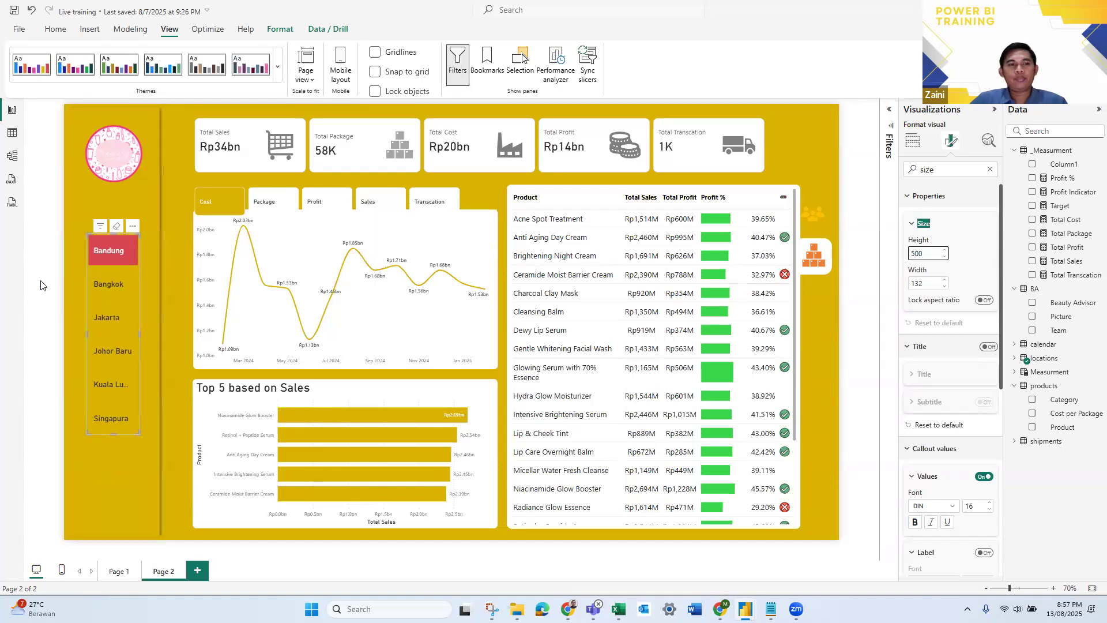
pyautogui.click(32, 244)
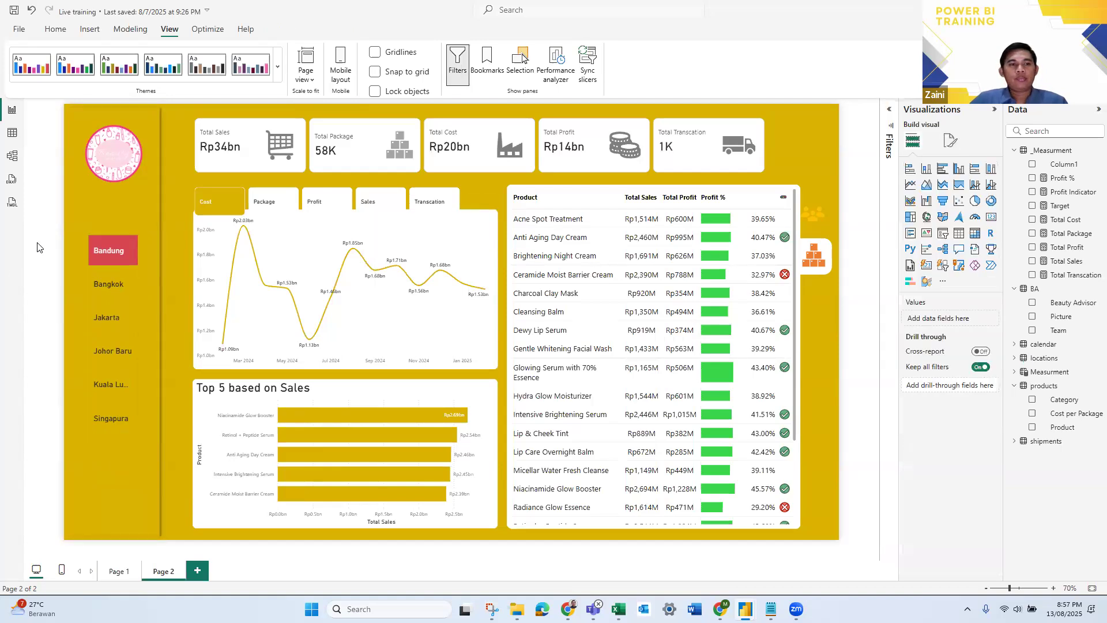
# - Test the resized slicer by choosing Bangkok, Jakarta, Johor Baru and Kuala Lumpur in turn
pyautogui.click(110, 284)
pyautogui.click(113, 316)
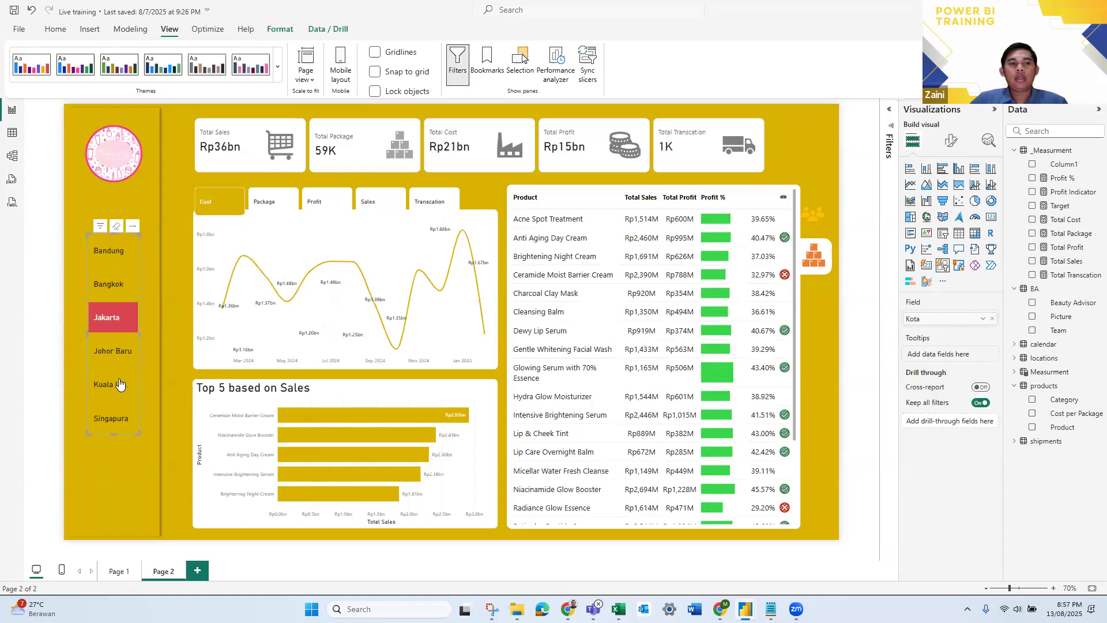
pyautogui.click(128, 354)
pyautogui.click(118, 382)
# - Widen the city slicer to fit the full name Kuala Lumpur, and move it up in the sidebar to just below the logo
pyautogui.moveTo(138, 332); pyautogui.dragTo(150, 332)
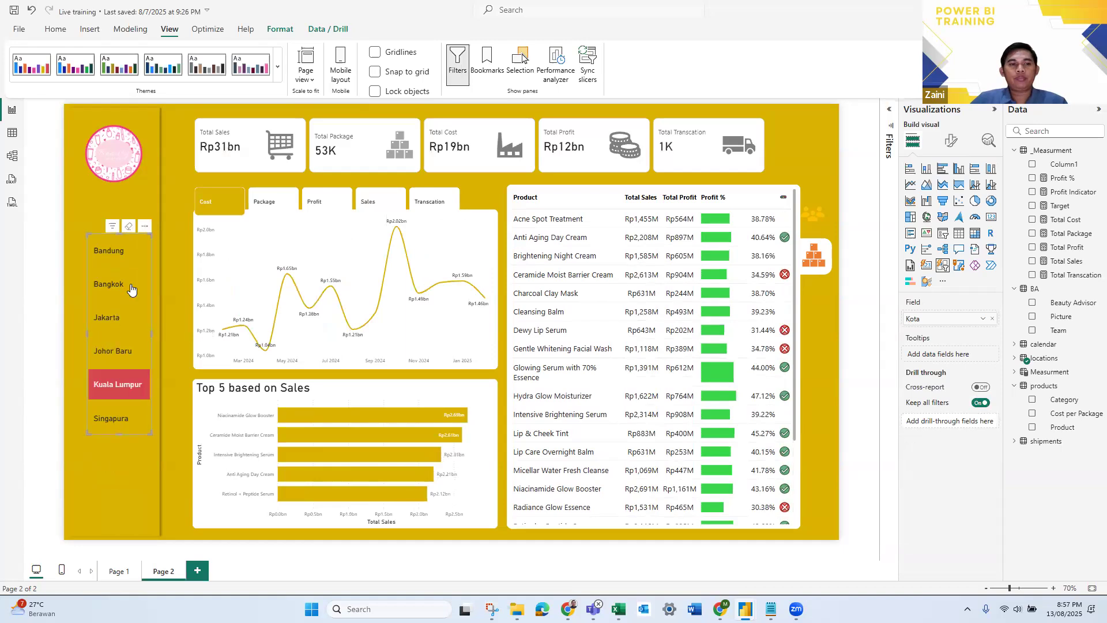
pyautogui.moveTo(128, 252); pyautogui.dragTo(131, 234)
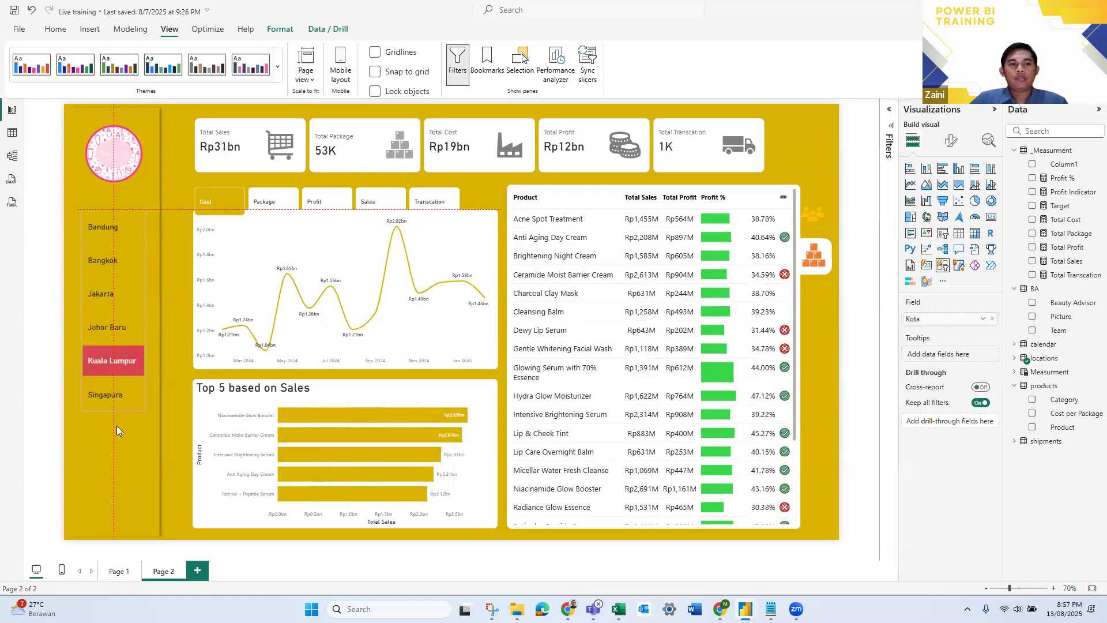
pyautogui.click(27, 419)
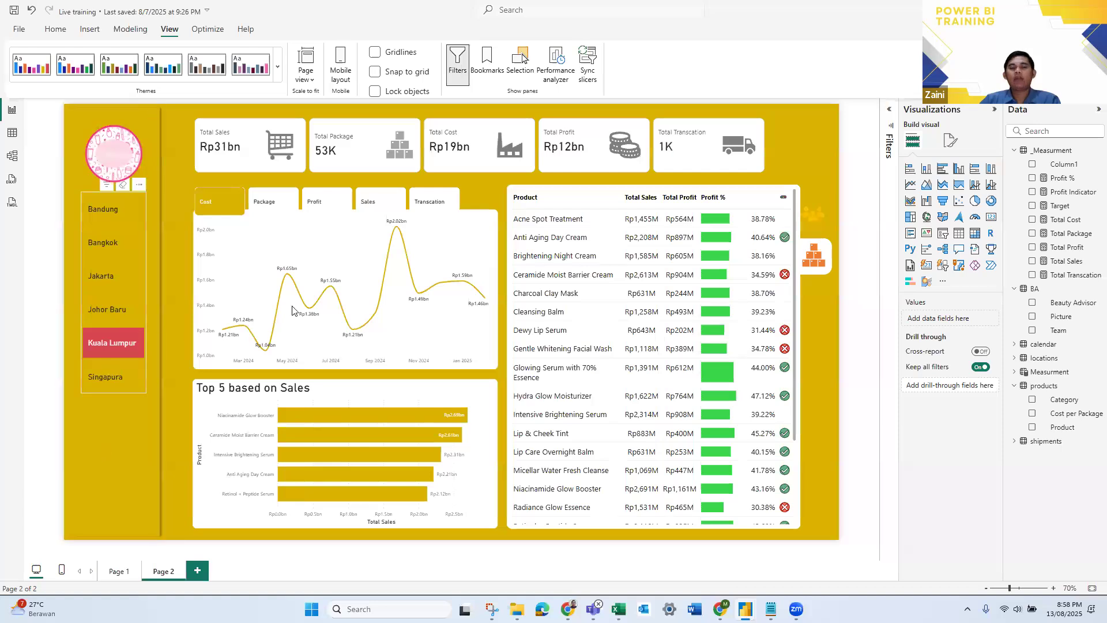
# - Compare with the New bootcamp powerBI 2 report, and move the Live training city slicer to the sidebar's lower end, shortening it to fit
pyautogui.hotkey('alt', 'Tab')
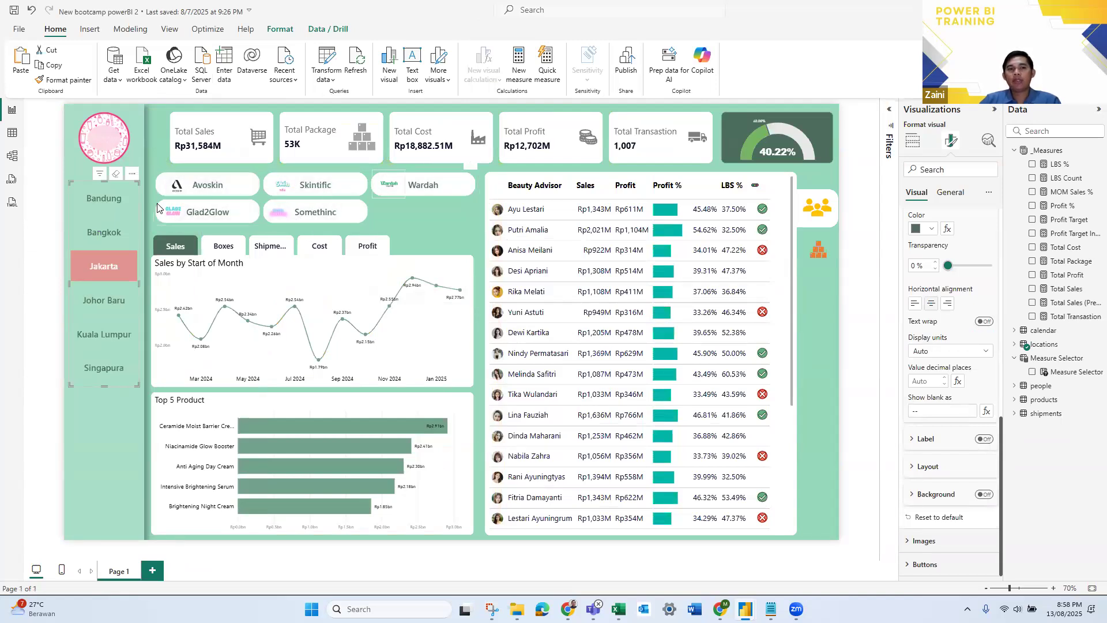
pyautogui.hotkey('alt', 'Tab')
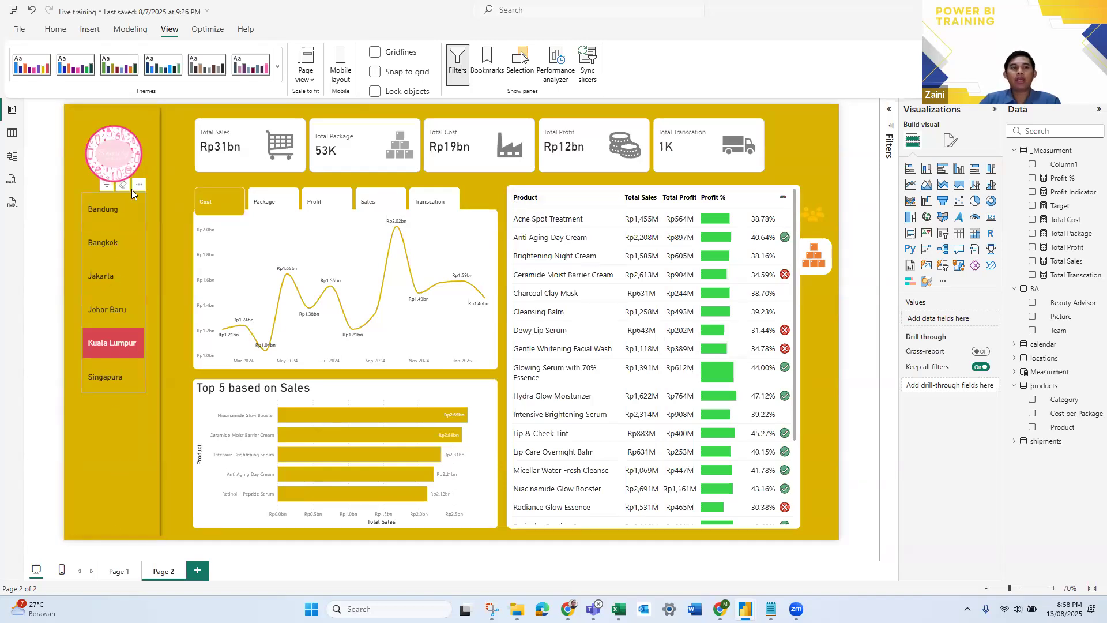
pyautogui.moveTo(116, 252); pyautogui.dragTo(114, 358)
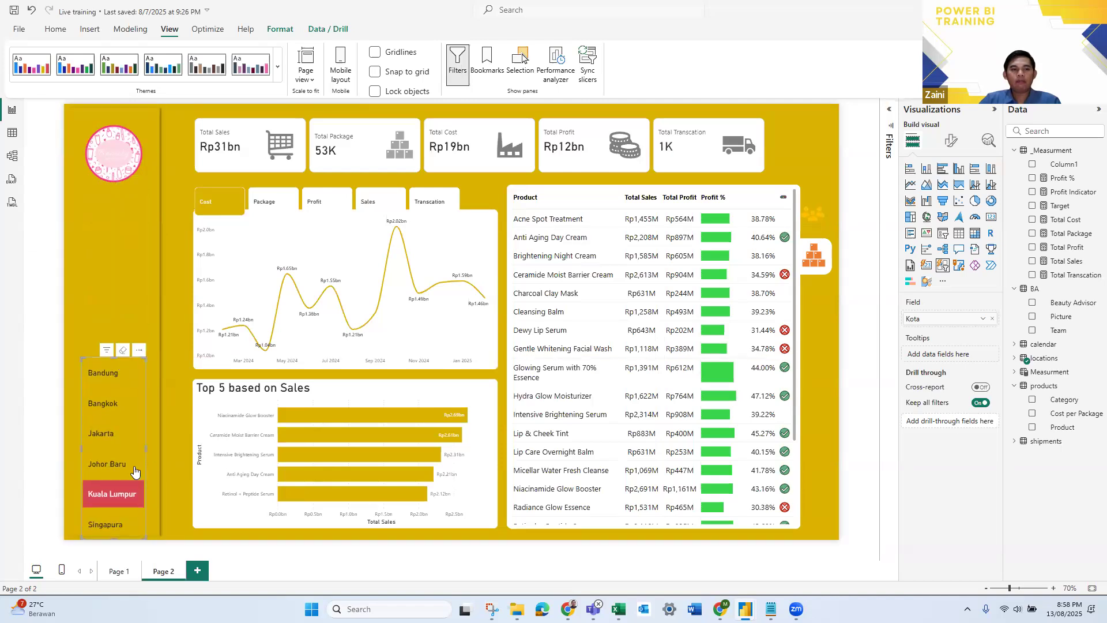
pyautogui.click(116, 238)
pyautogui.click(185, 249)
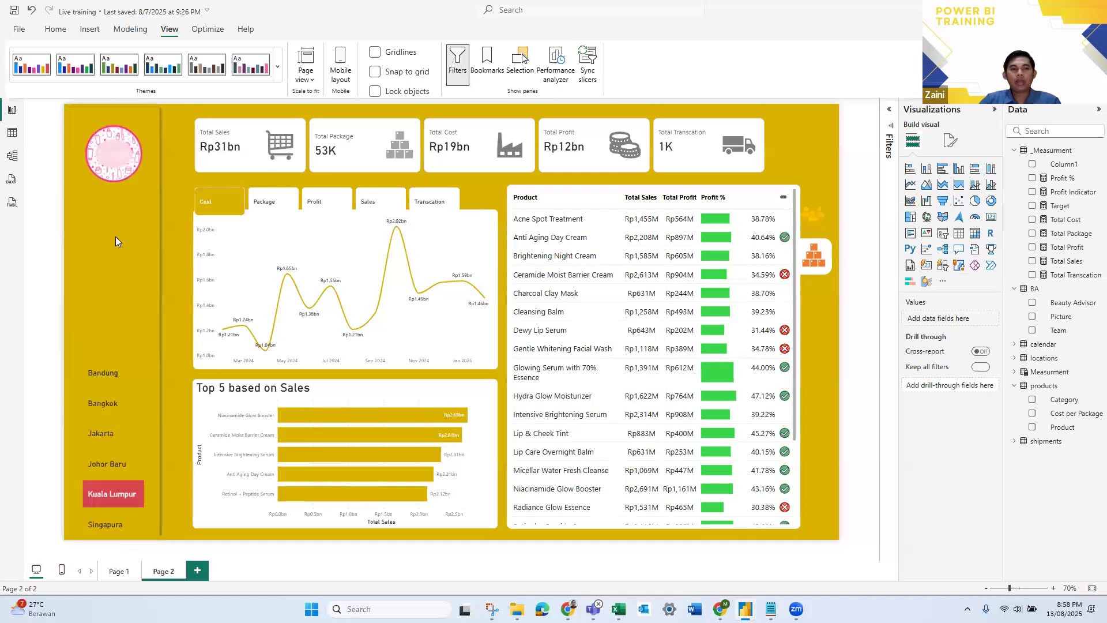
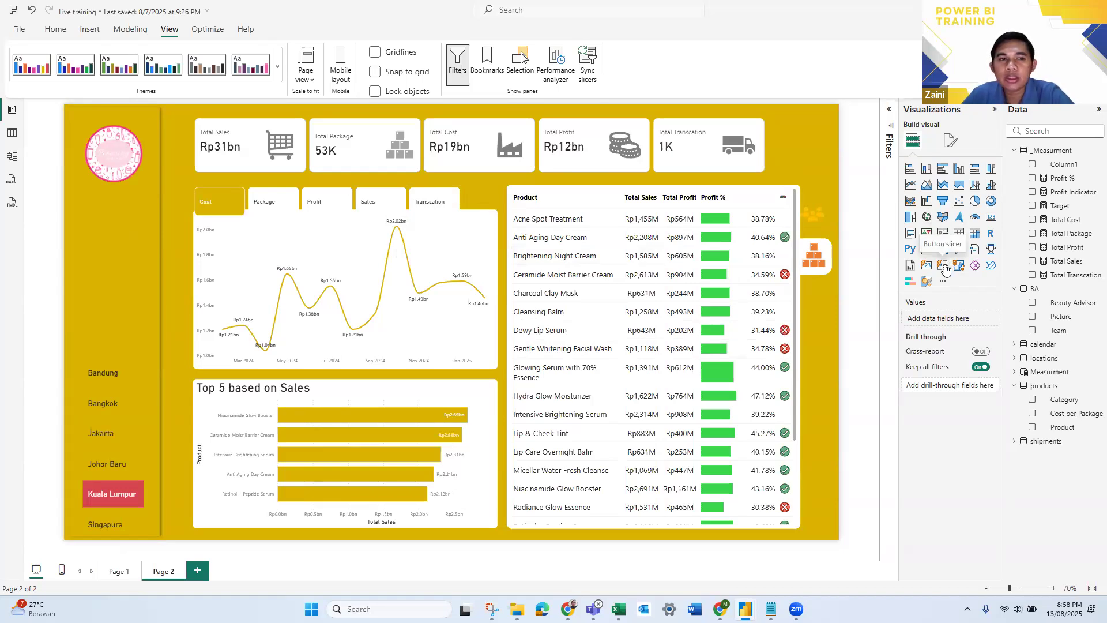
# - Add a button slicer to the sidebar just below the logo and fill it with the products Category field
pyautogui.click(944, 267)
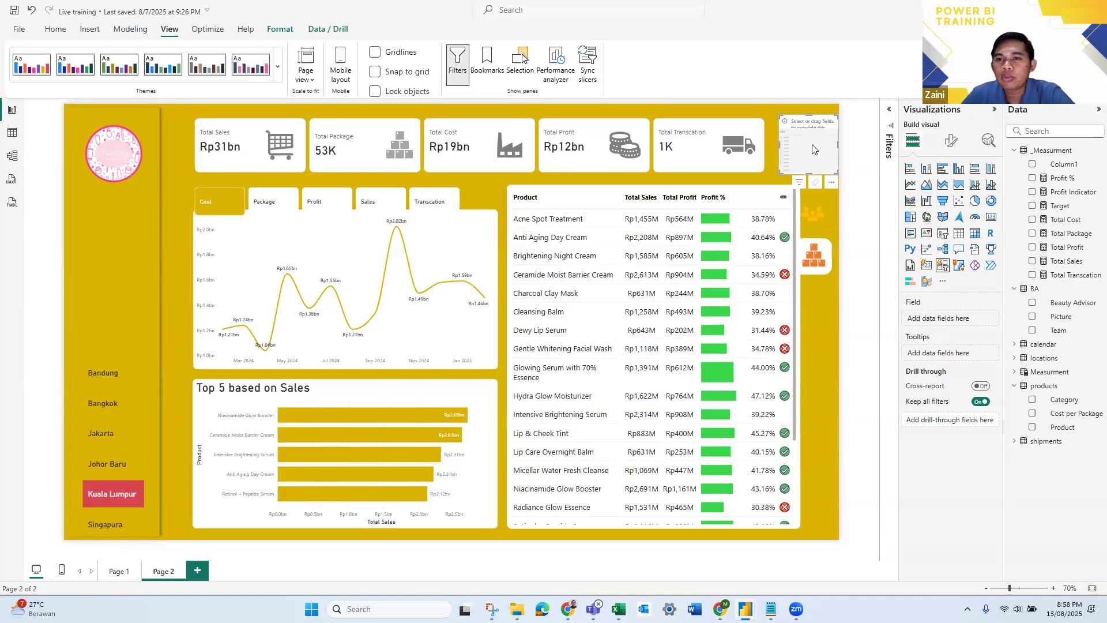
pyautogui.moveTo(770, 168); pyautogui.dragTo(118, 241)
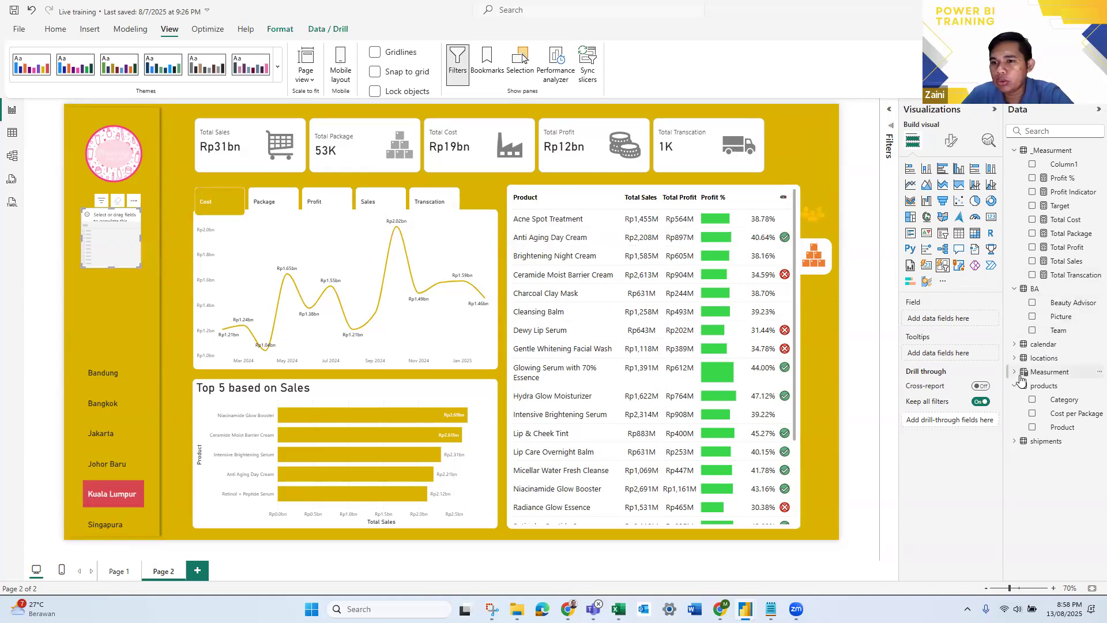
pyautogui.moveTo(1062, 404); pyautogui.dragTo(962, 318)
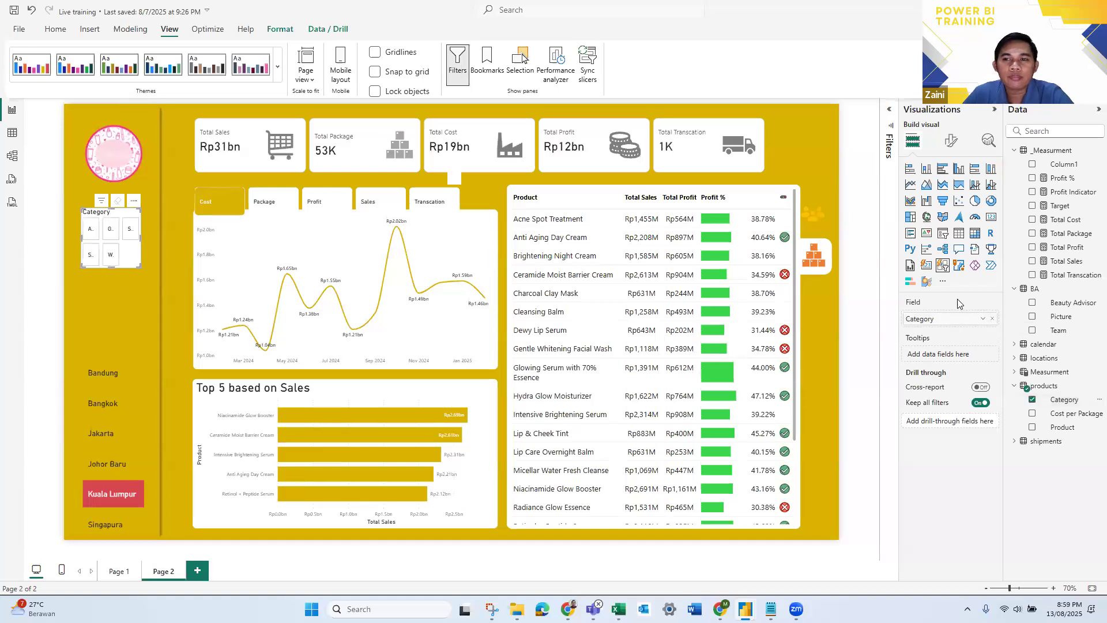
# - Arrange the category slicer vertically with 5 buttons shown, lengthening it to fit and moving it up closer to the logo
pyautogui.click(951, 141)
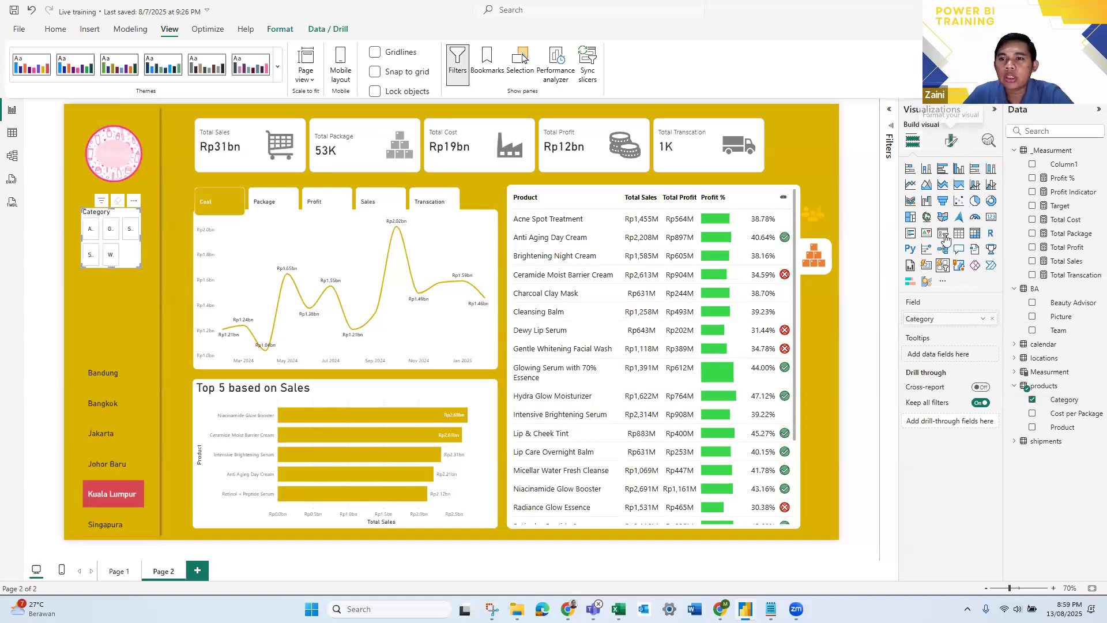
pyautogui.click(923, 246)
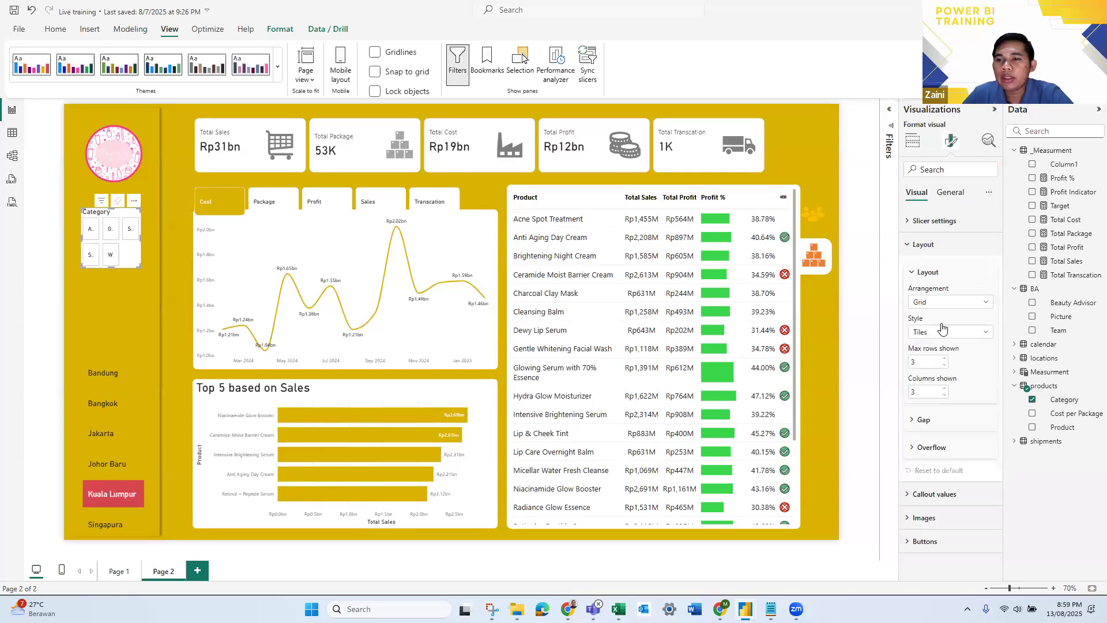
pyautogui.click(959, 306)
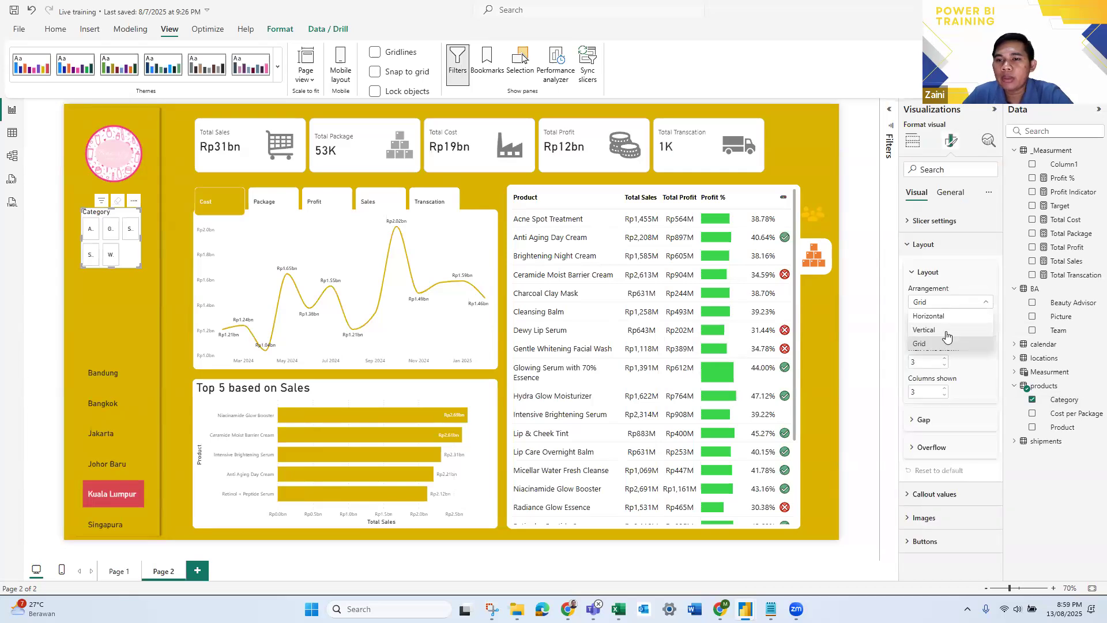
pyautogui.click(946, 330)
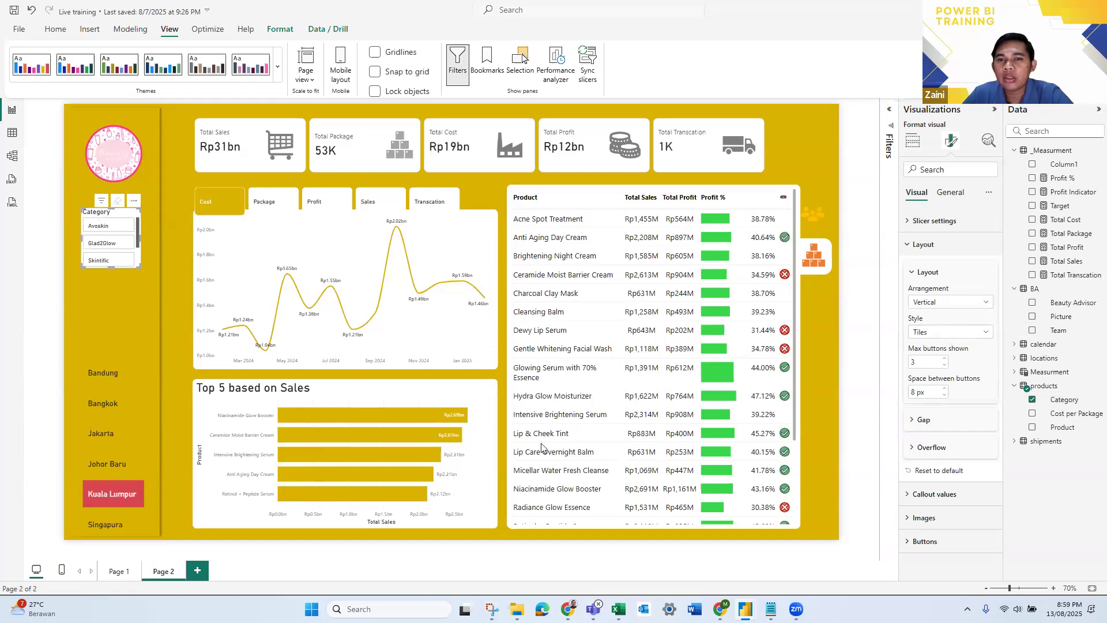
pyautogui.moveTo(113, 266); pyautogui.dragTo(97, 348)
pyautogui.moveTo(917, 365); pyautogui.dragTo(913, 361)
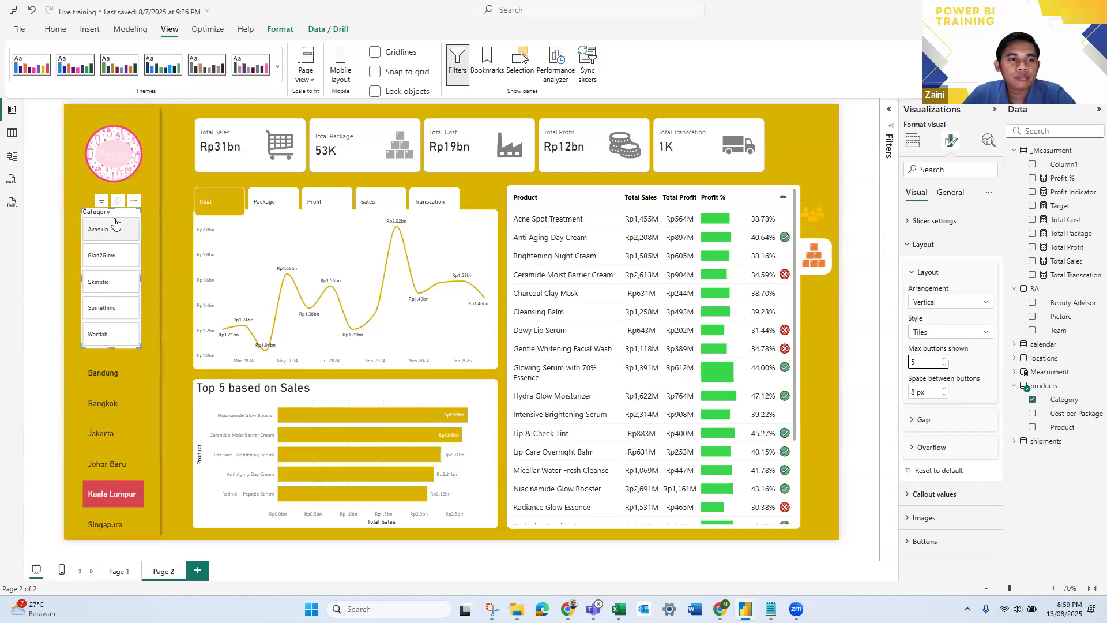
pyautogui.moveTo(133, 211); pyautogui.dragTo(134, 196)
# - Change the category slicer's title text to Brand
pyautogui.click(954, 198)
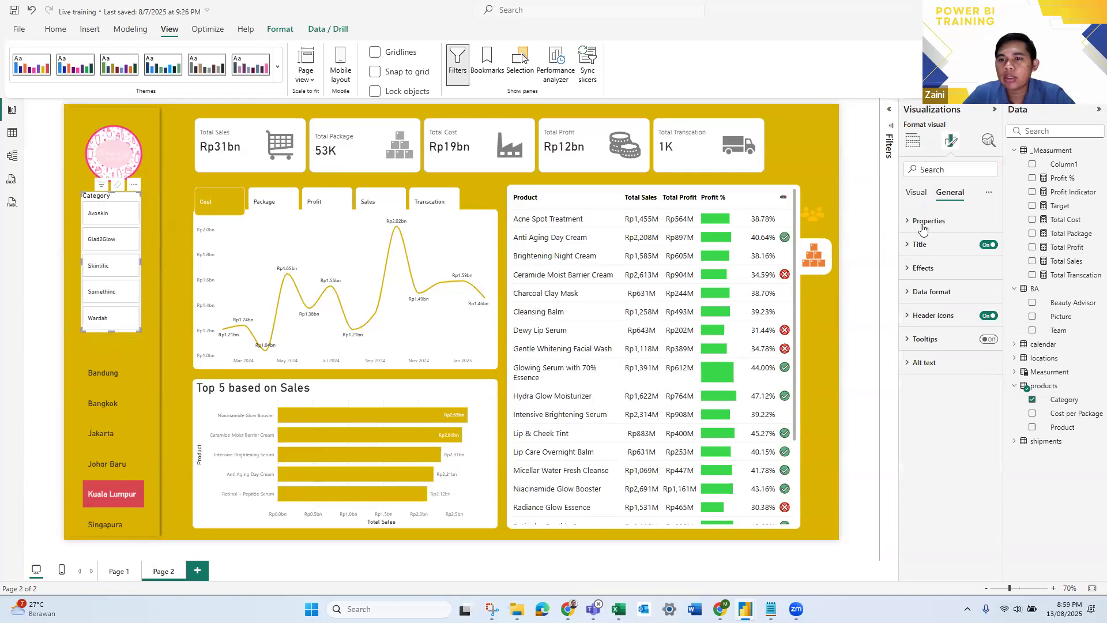
pyautogui.click(924, 221)
pyautogui.click(924, 222)
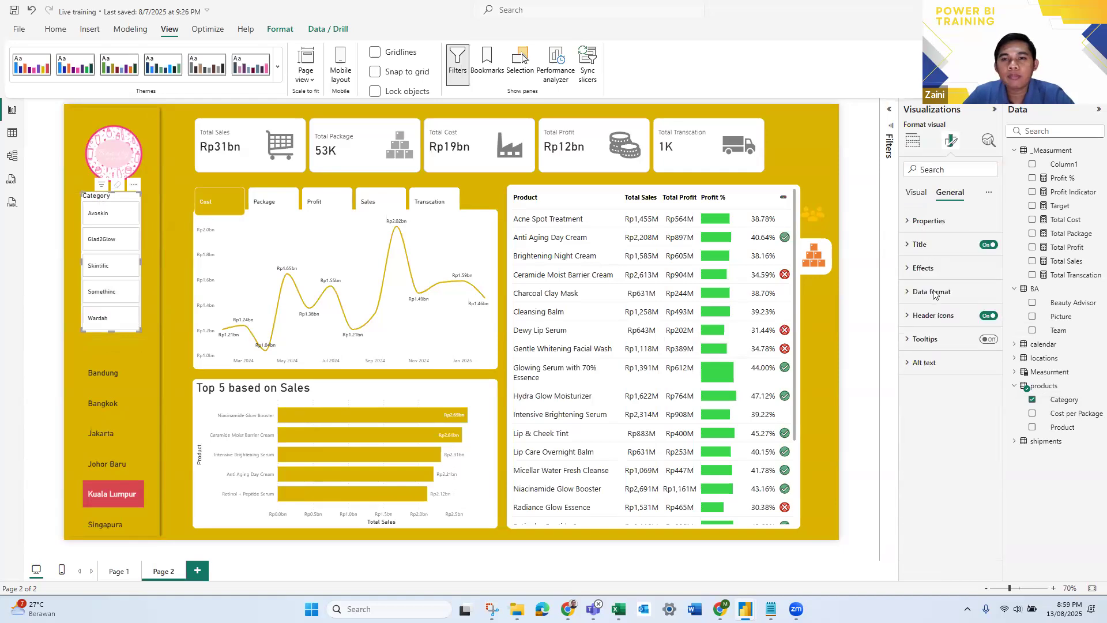
pyautogui.click(920, 244)
pyautogui.doubleClick(917, 301)
pyautogui.write('Brand')
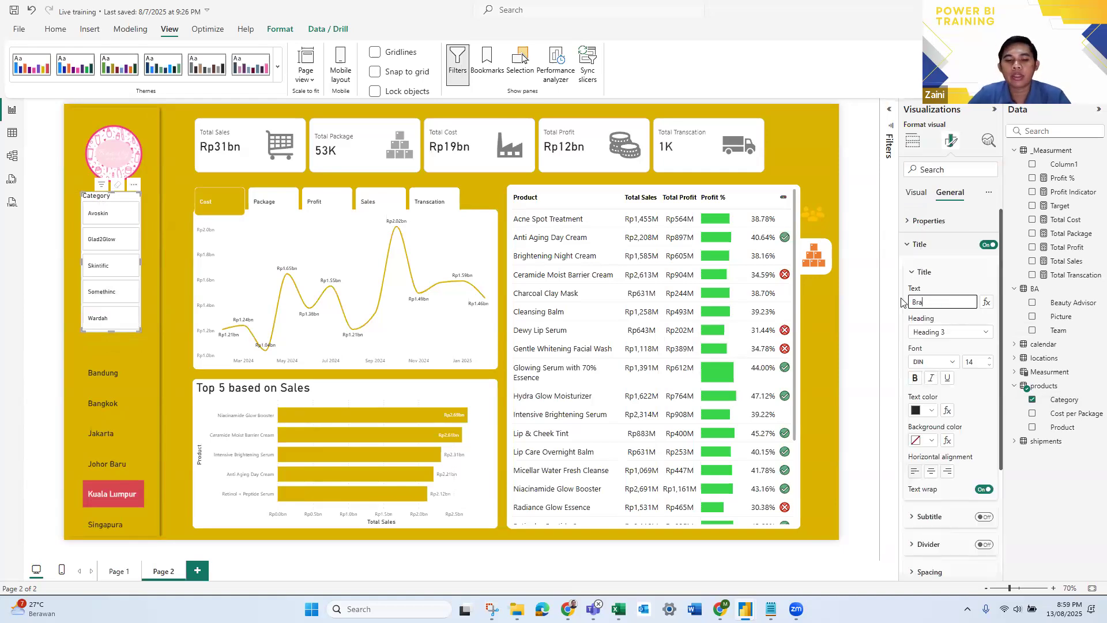
pyautogui.click(916, 273)
pyautogui.click(912, 248)
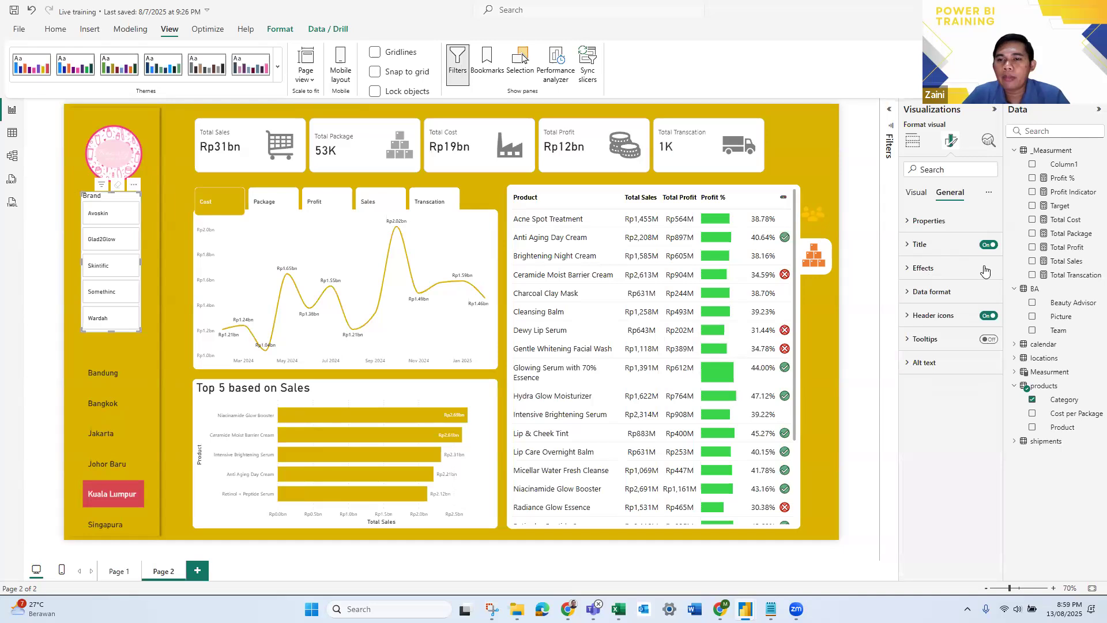
# - Turn off the brand slicer's background and centre its title horizontally
pyautogui.click(927, 269)
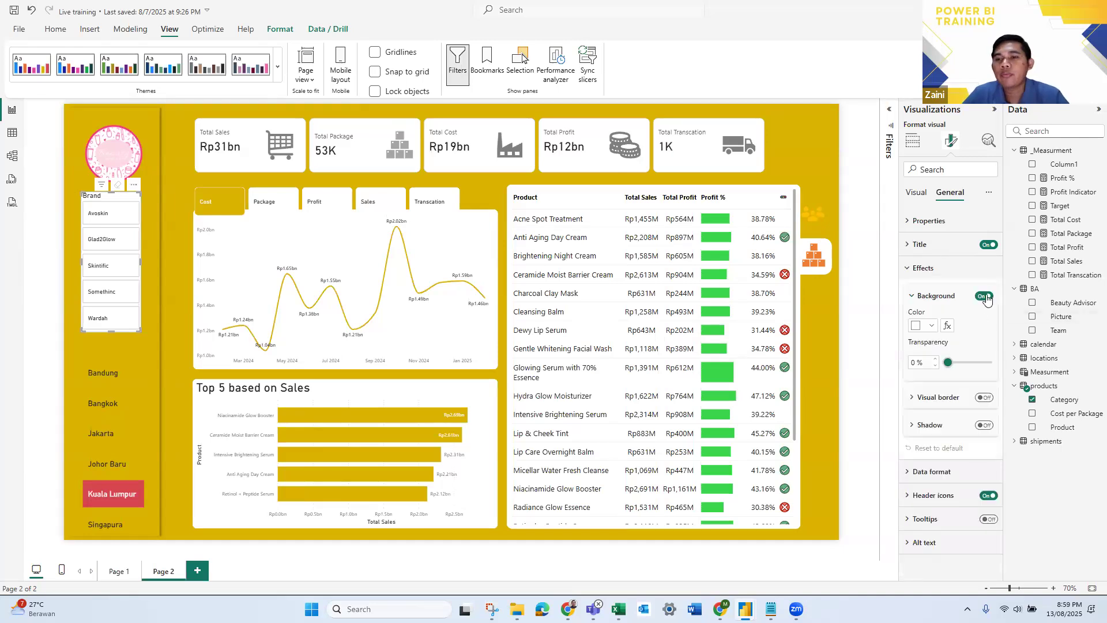
pyautogui.click(984, 297)
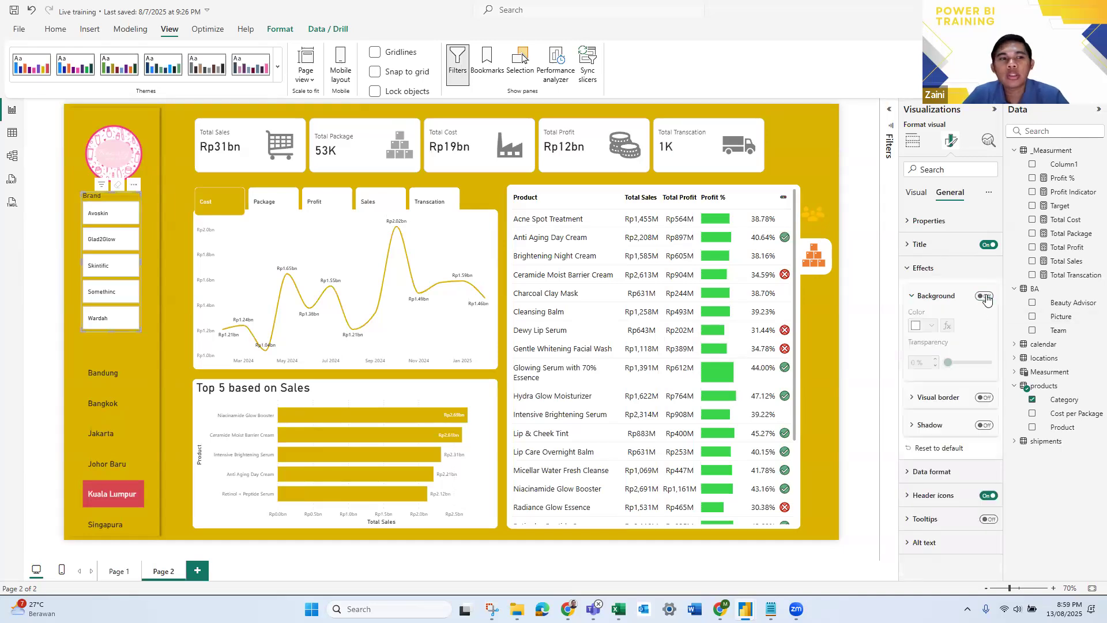
pyautogui.click(924, 186)
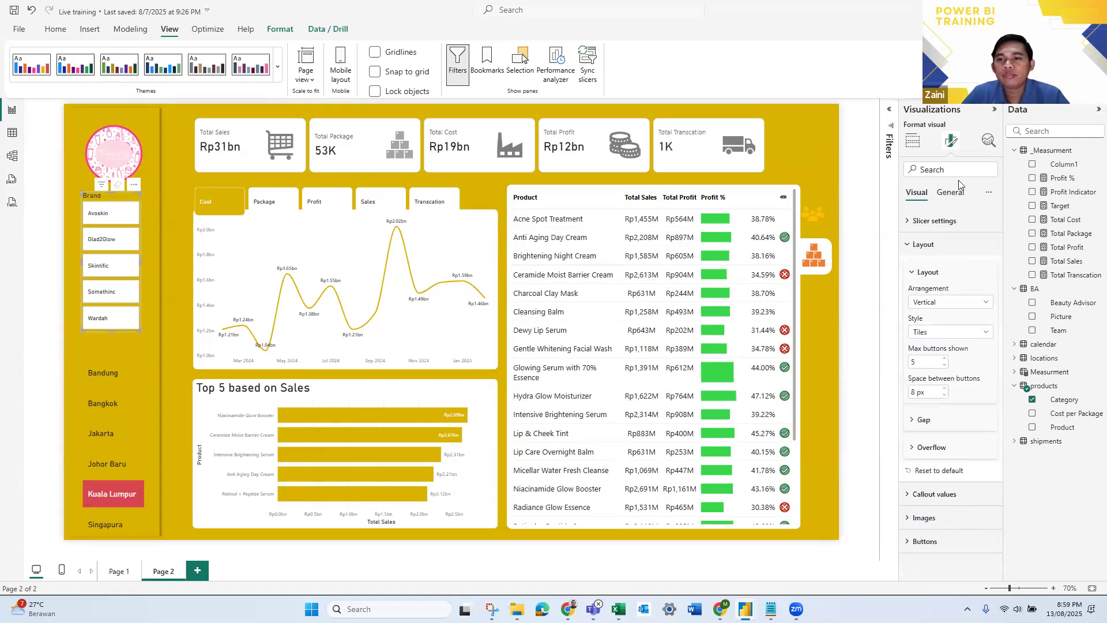
pyautogui.click(950, 195)
pyautogui.click(939, 245)
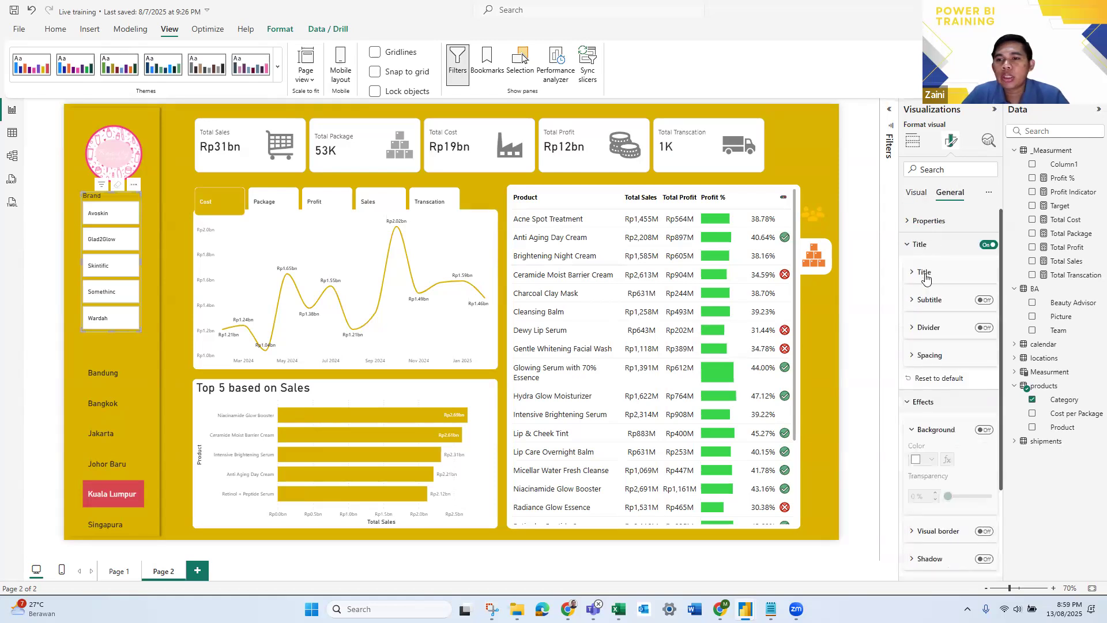
pyautogui.click(925, 274)
pyautogui.click(932, 472)
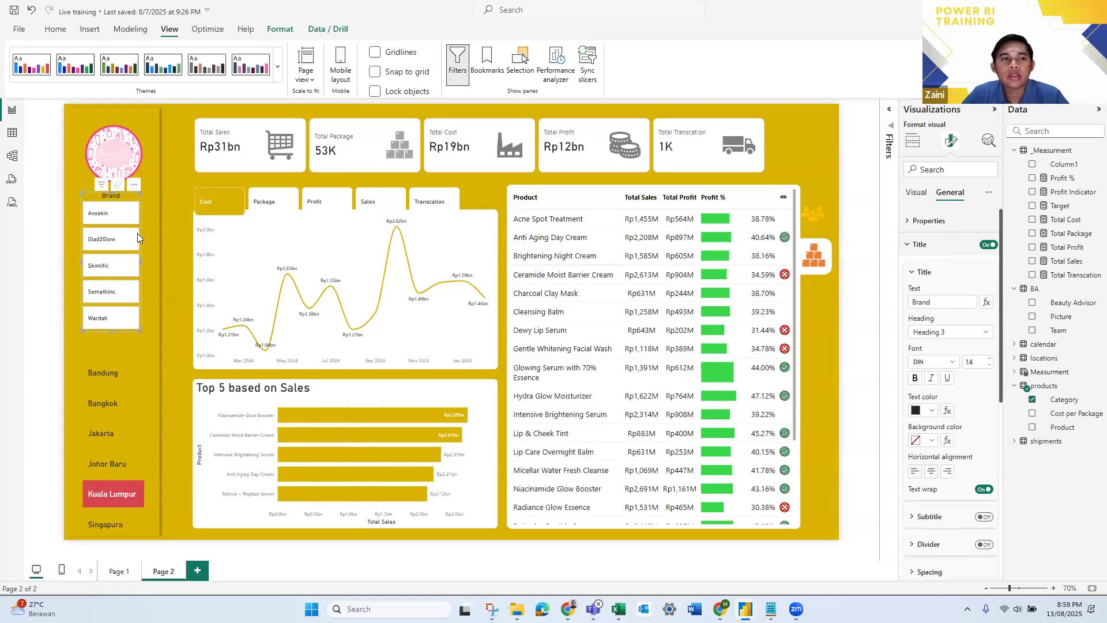
# - Shift the brand slicer slightly to the right within the sidebar and deselect it
pyautogui.press('Escape')
pyautogui.moveTo(140, 199); pyautogui.dragTo(140, 200)
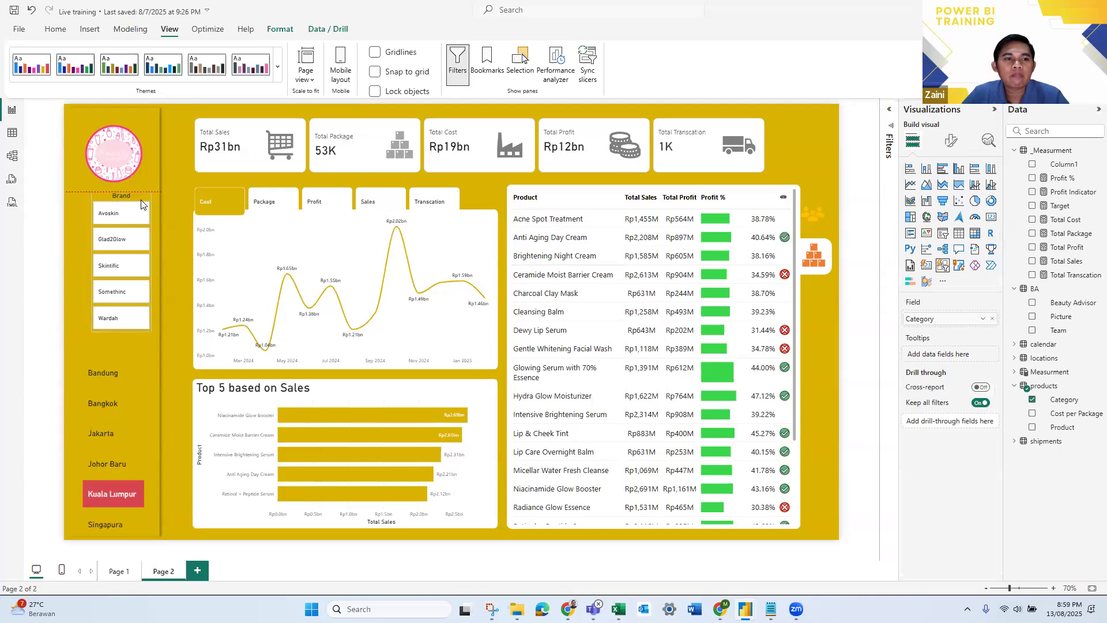
pyautogui.moveTo(35, 267); pyautogui.dragTo(26, 271)
pyautogui.click(26, 271)
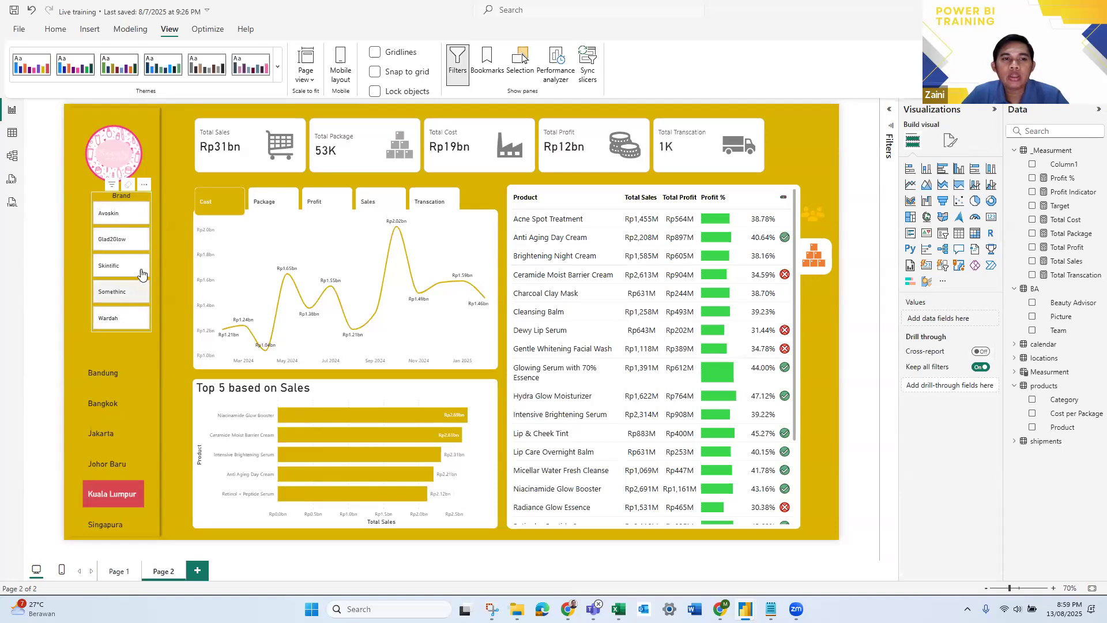
# - Give the brand slicer's buttons a Rounded Rectangle shape with 20 px corners for the Selected state
pyautogui.click(950, 140)
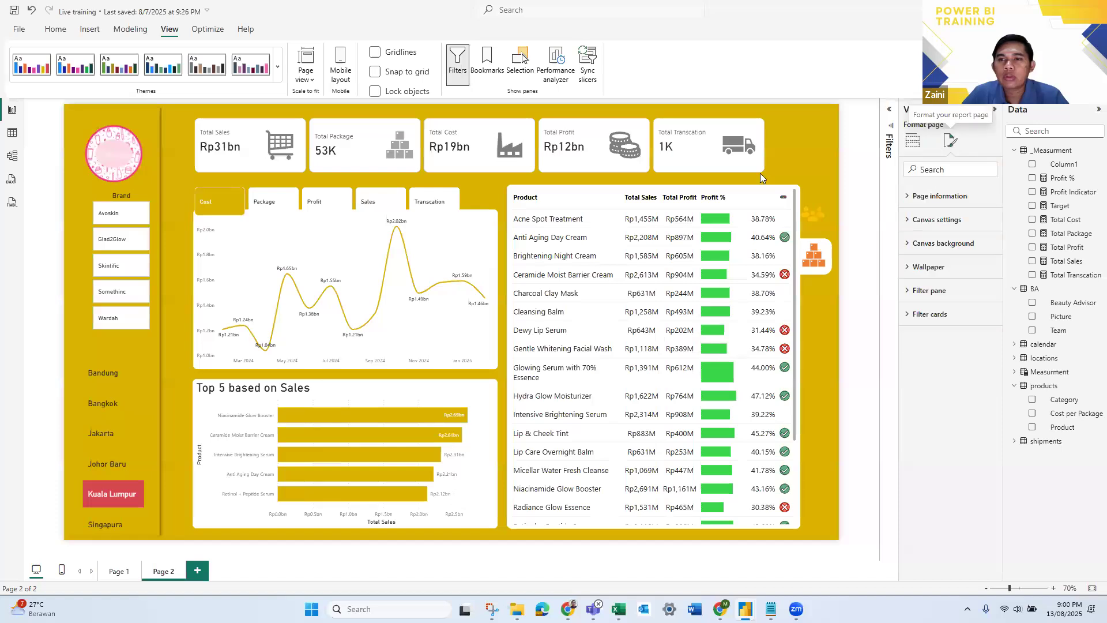
pyautogui.click(150, 218)
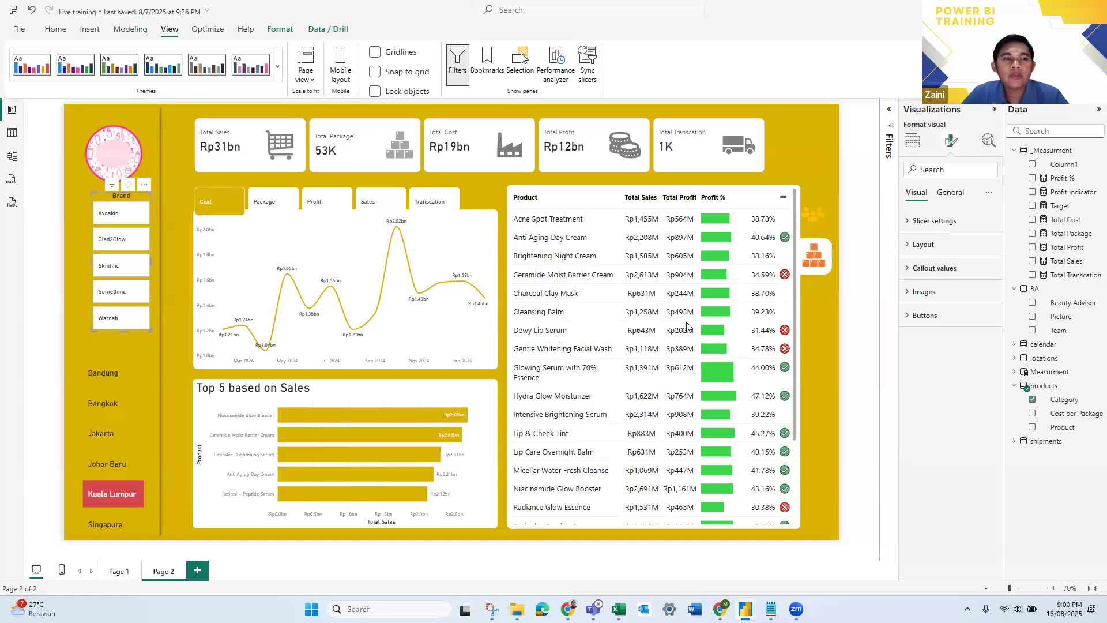
pyautogui.click(916, 315)
pyautogui.scroll(-1, 958, 361)
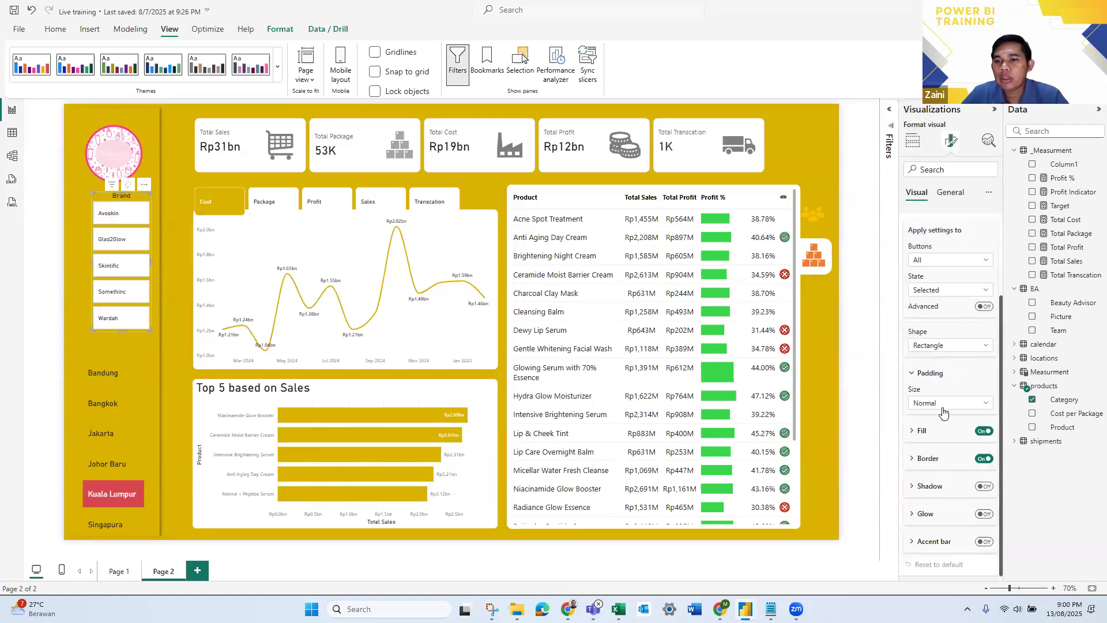
pyautogui.click(969, 348)
pyautogui.click(961, 374)
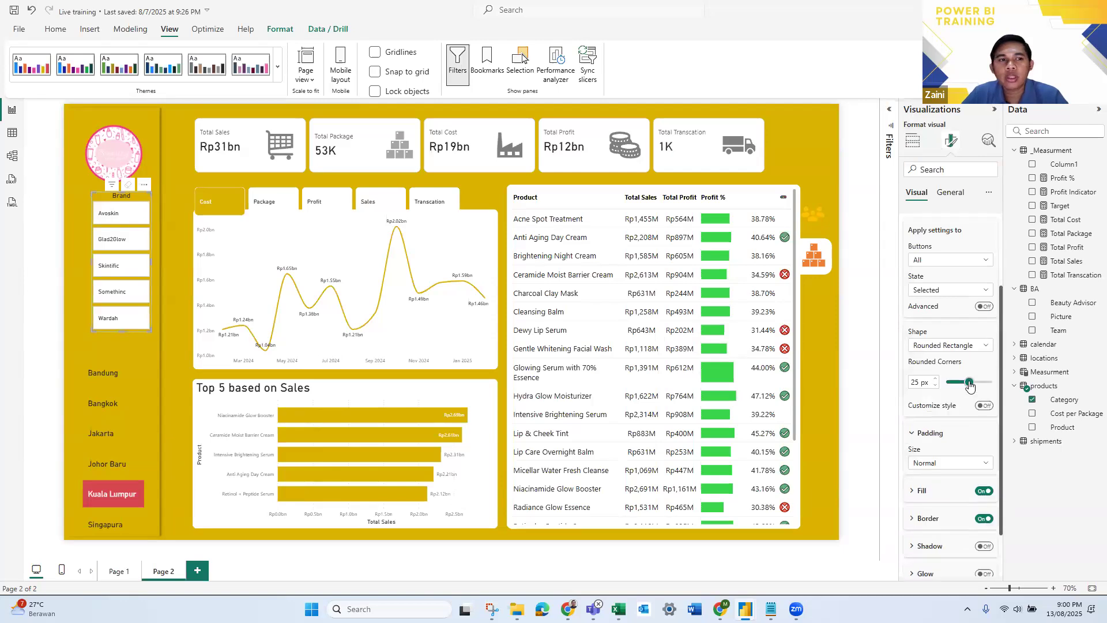
pyautogui.moveTo(978, 385); pyautogui.dragTo(965, 383)
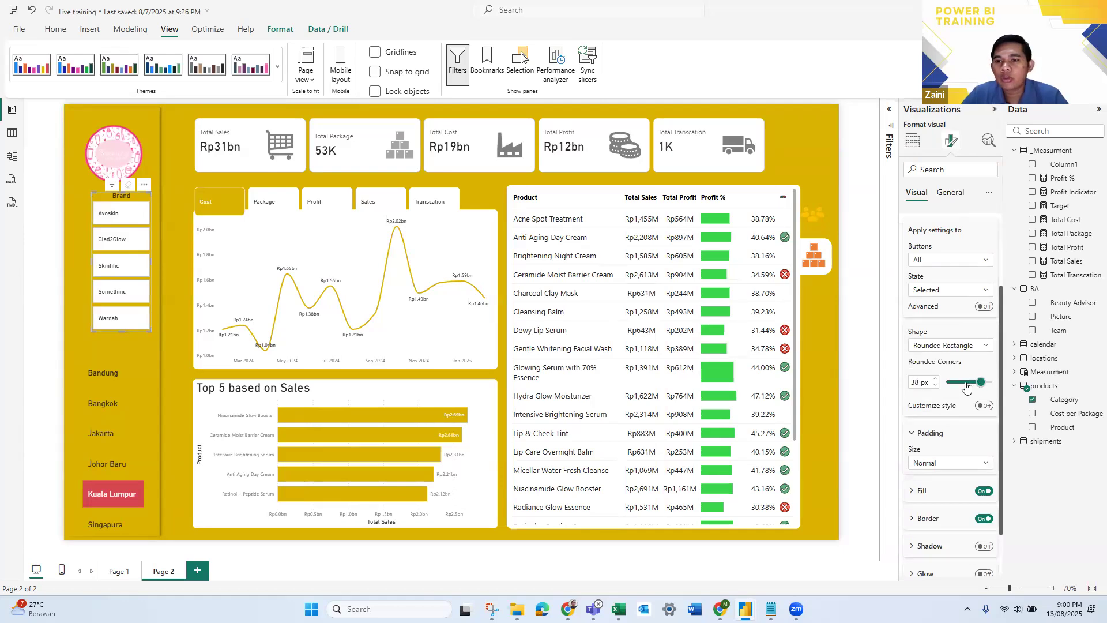
# - Set the buttons to Rounded Rectangle with 27 px corners for all states, and compare with the New bootcamp powerBI 2 report
pyautogui.click(943, 294)
pyautogui.click(927, 303)
pyautogui.click(951, 346)
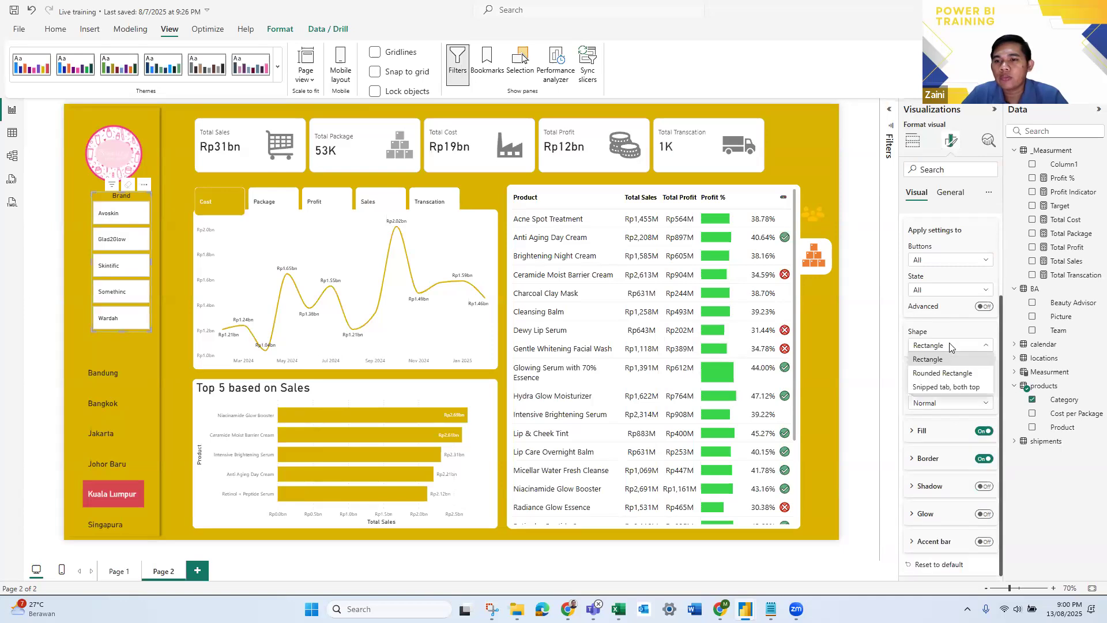
pyautogui.click(959, 373)
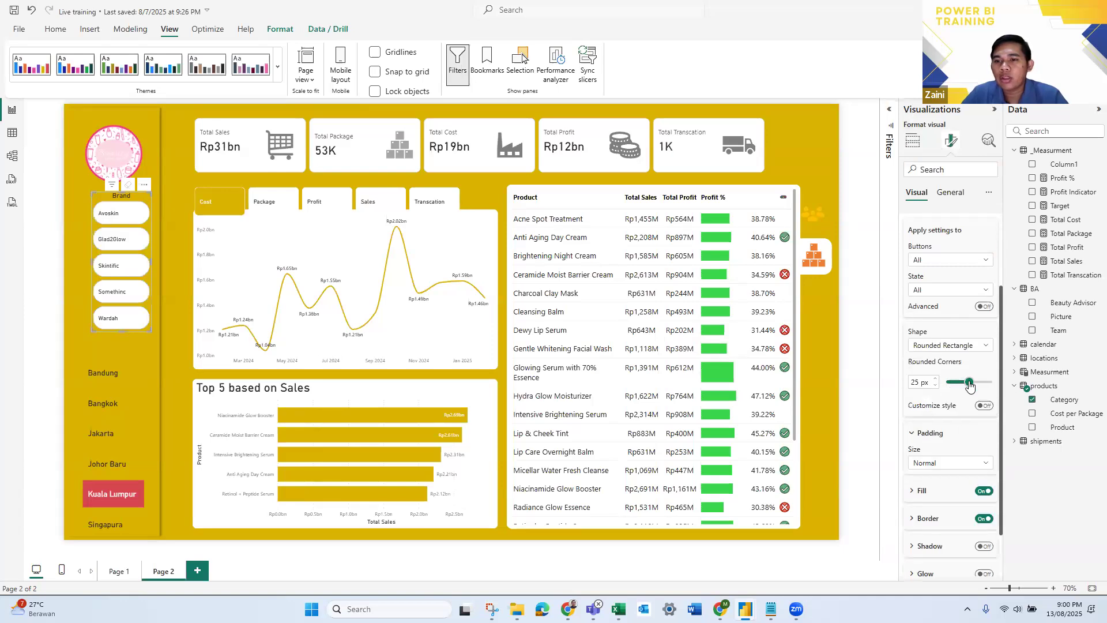
pyautogui.moveTo(970, 386); pyautogui.dragTo(972, 385)
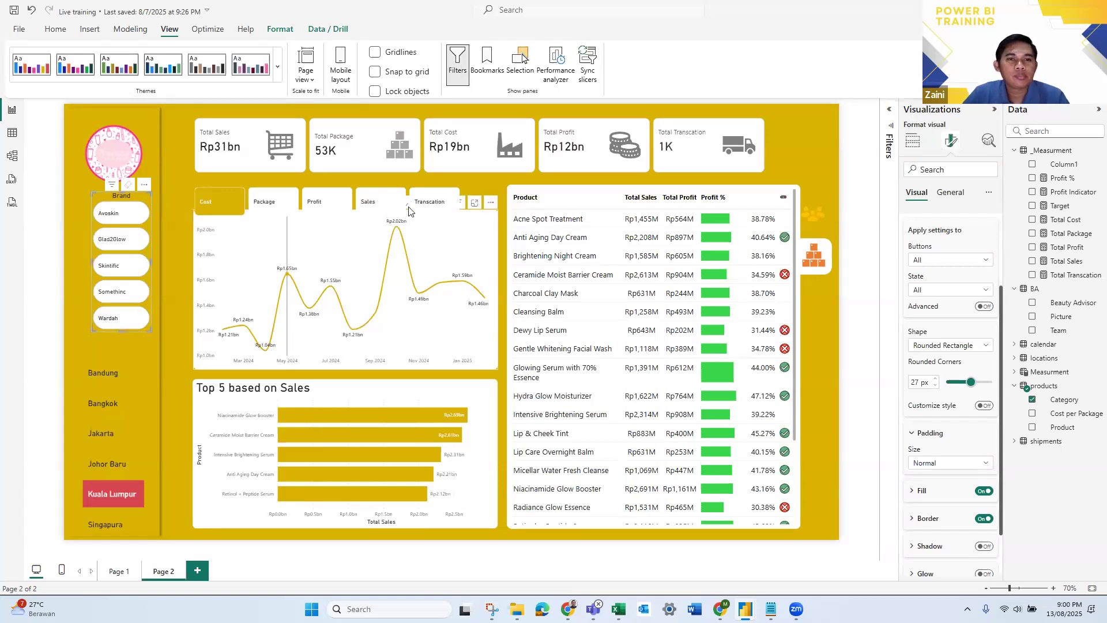
pyautogui.hotkey('alt', 'Tab')
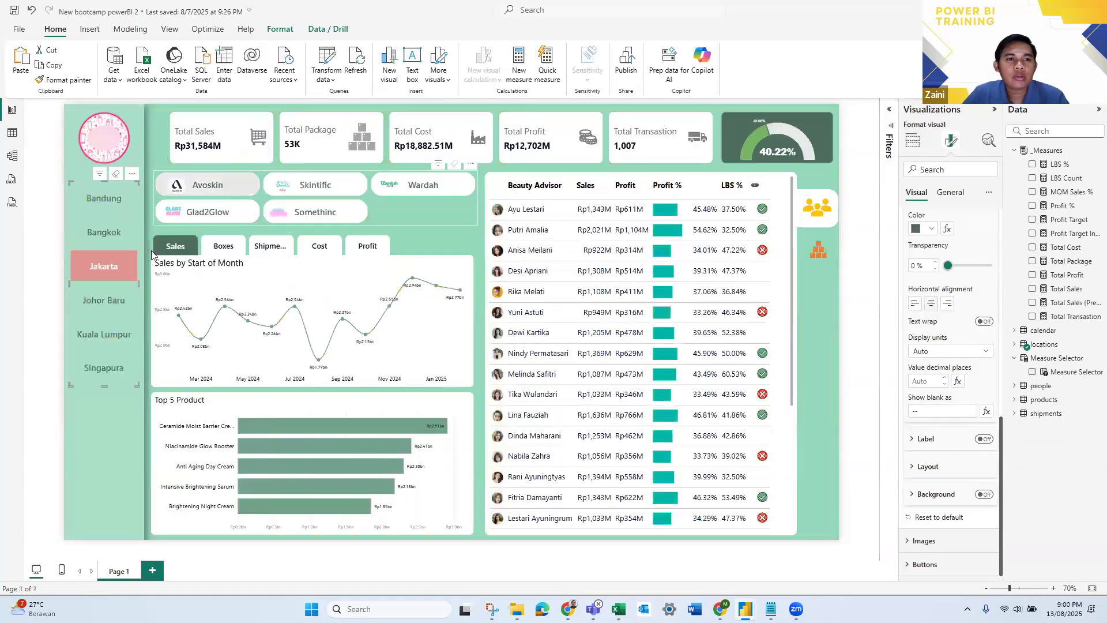
pyautogui.hotkey('alt', 'Tab')
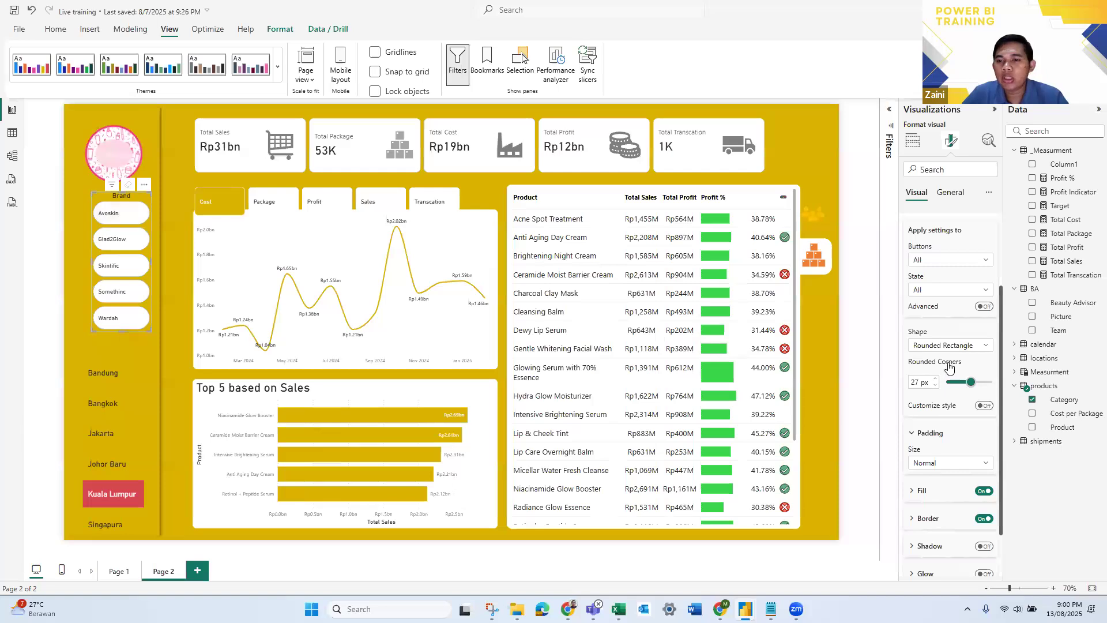
# - Centre the value text inside the brand slicer's buttons and widen the slicer toward the sidebar's left edge
pyautogui.scroll(3, 949, 357)
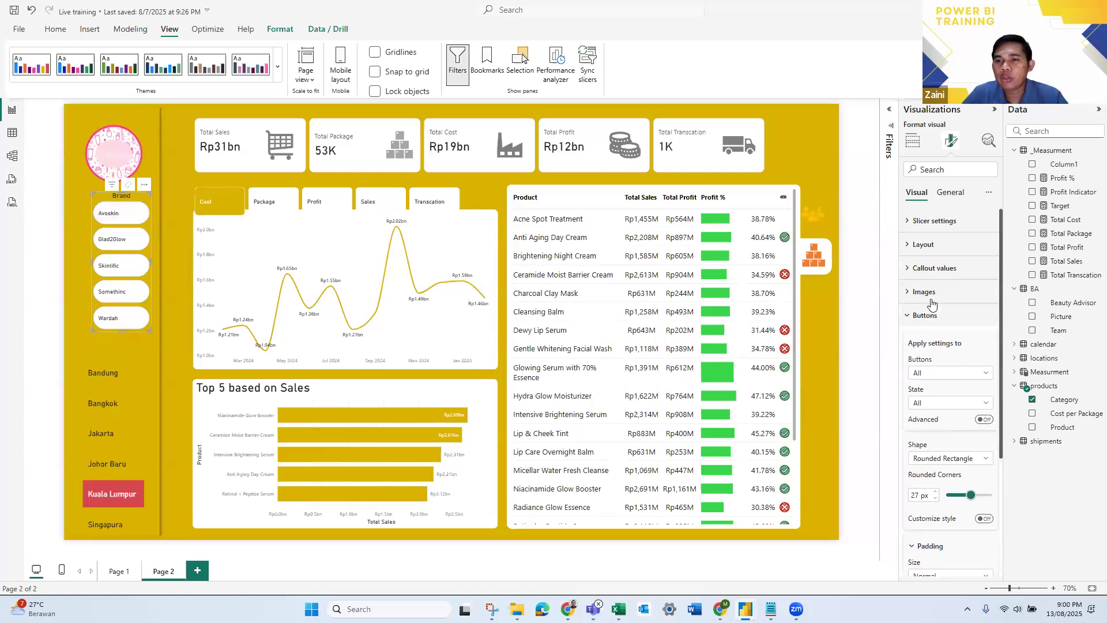
pyautogui.click(916, 269)
pyautogui.scroll(-2, 957, 461)
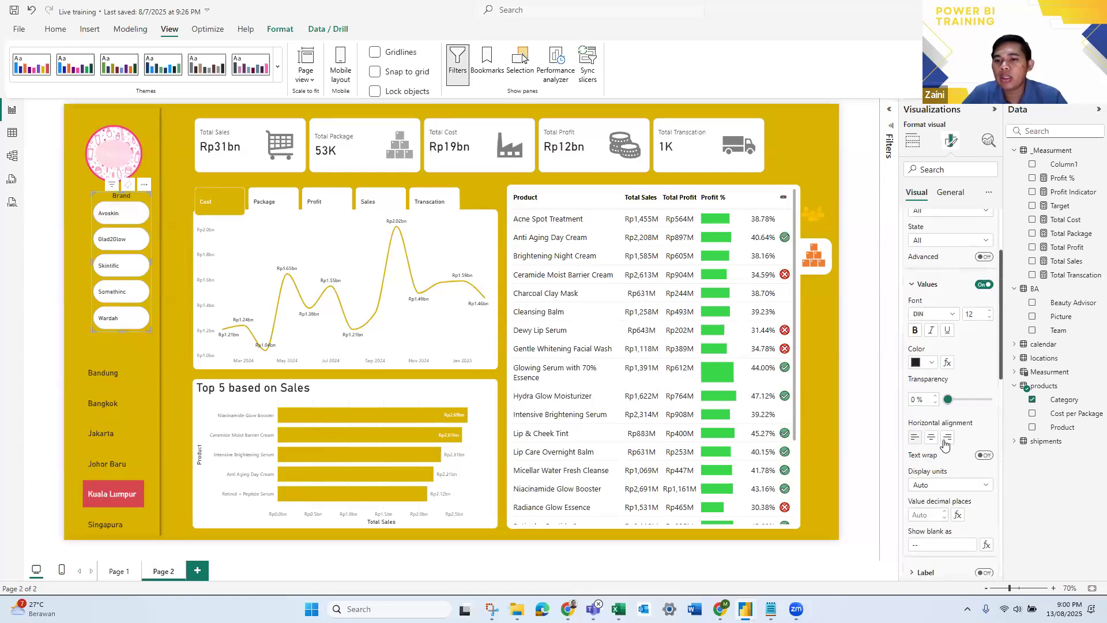
pyautogui.click(947, 438)
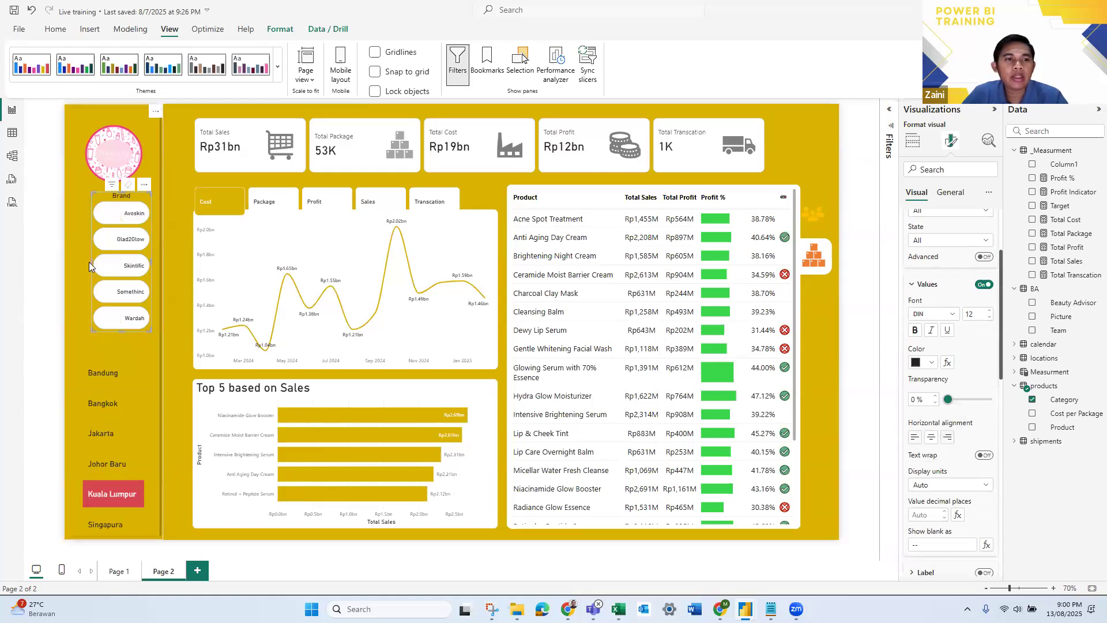
pyautogui.moveTo(92, 262); pyautogui.dragTo(81, 261)
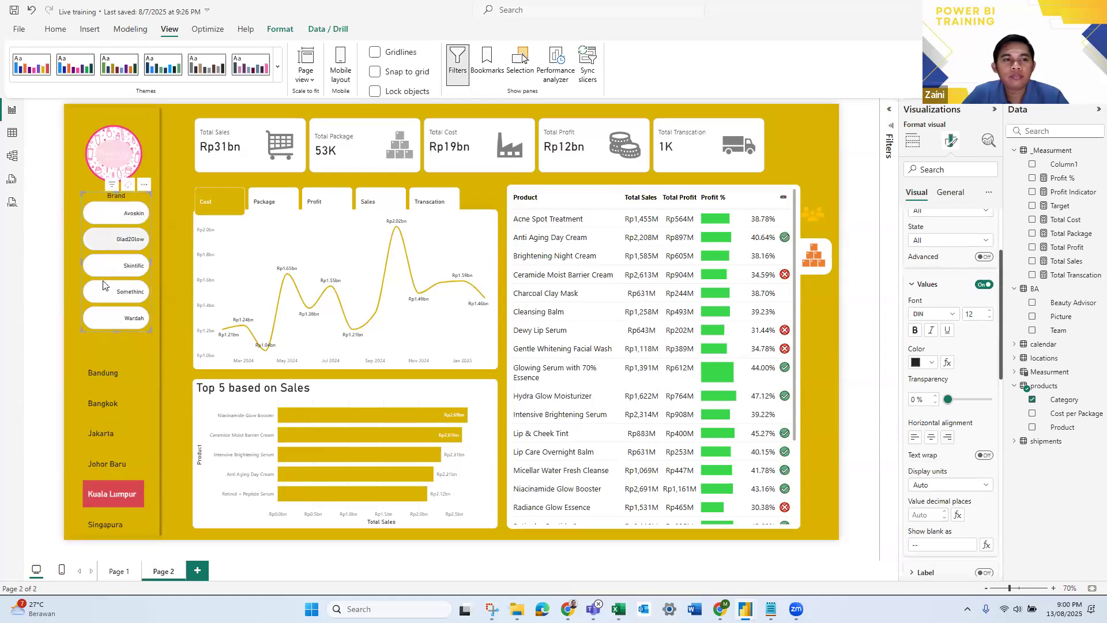
pyautogui.click(931, 438)
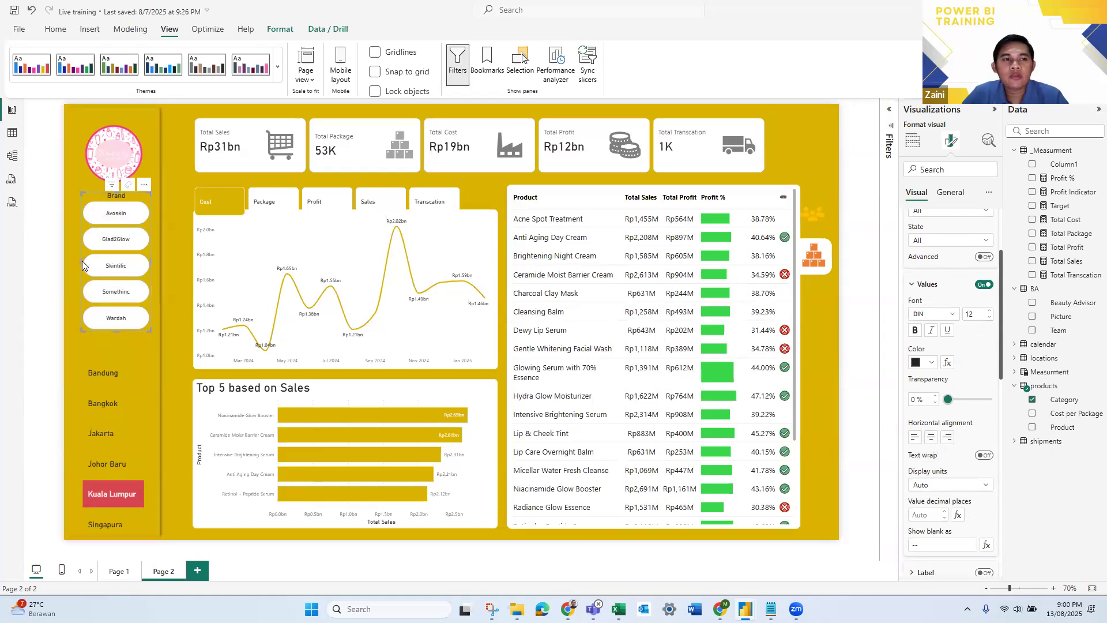
pyautogui.moveTo(81, 261); pyautogui.dragTo(67, 259)
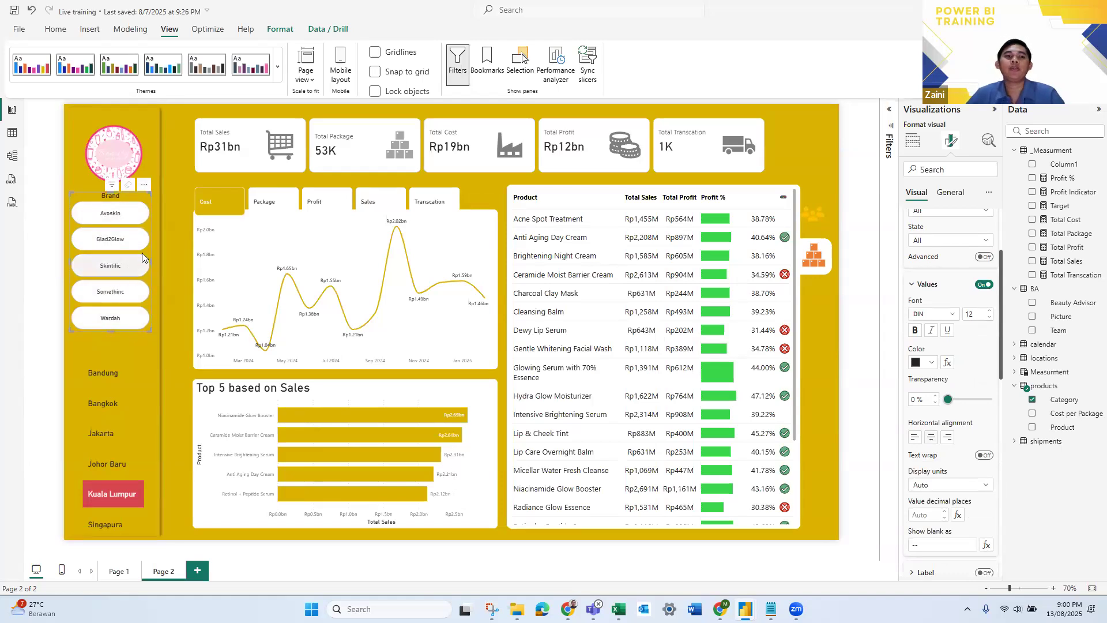
# - Nudge the brand slicer slightly to the right and move the round logo slightly up at the top of the sidebar
pyautogui.moveTo(150, 257); pyautogui.dragTo(154, 255)
pyautogui.click(37, 235)
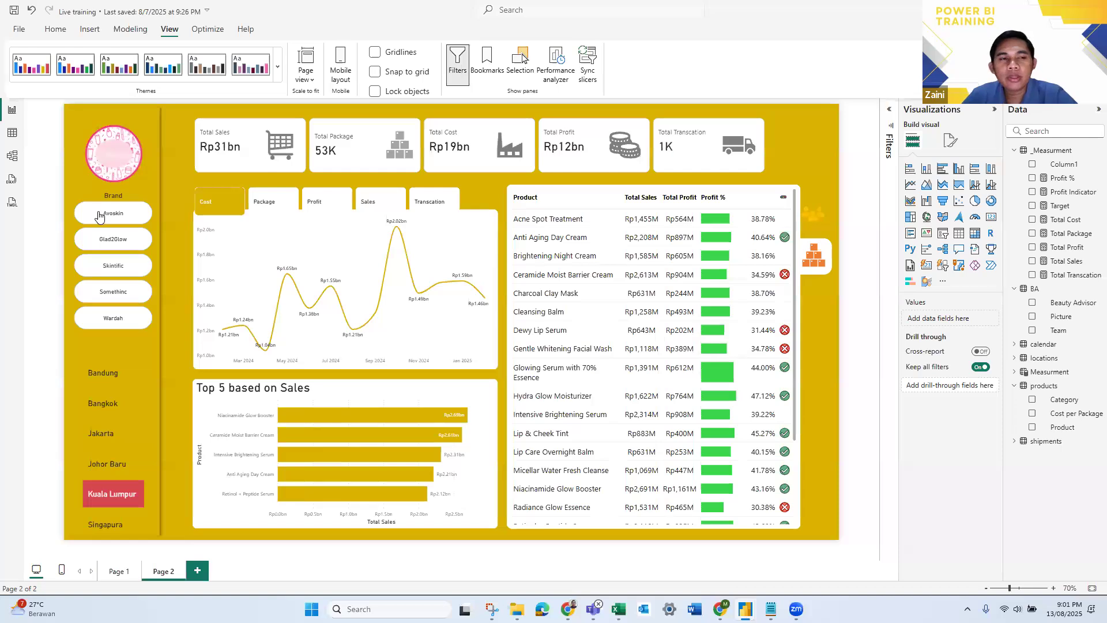
pyautogui.click(121, 147)
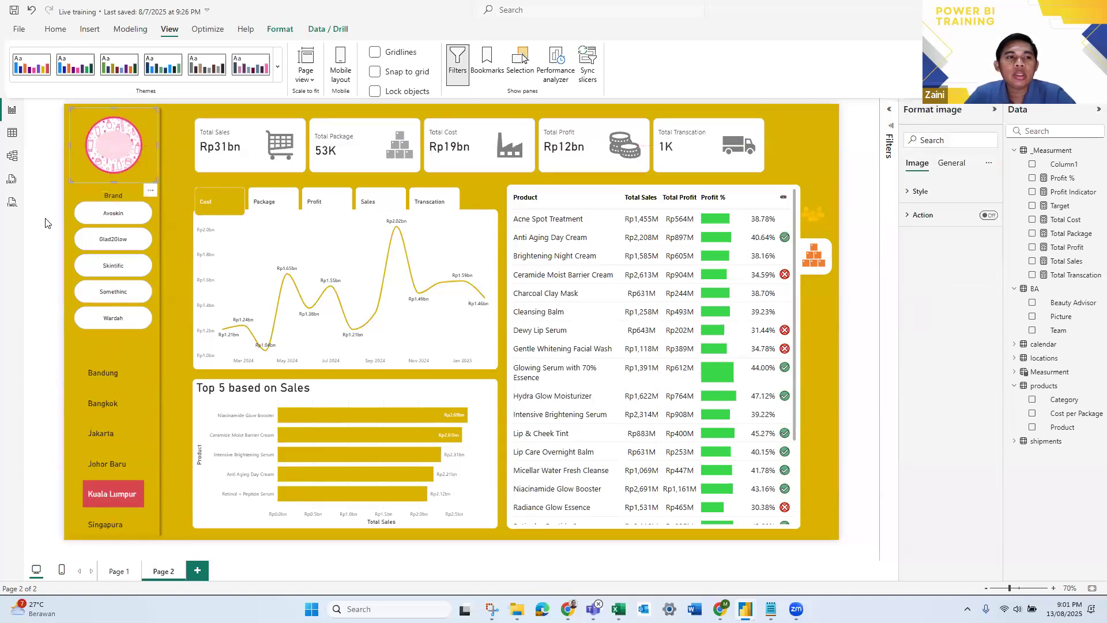
pyautogui.press('Escape')
# - Insert the image Avoskin.png, shrink it and place it beside the text on the Avoskin button of the brand slicer
pyautogui.click(89, 29)
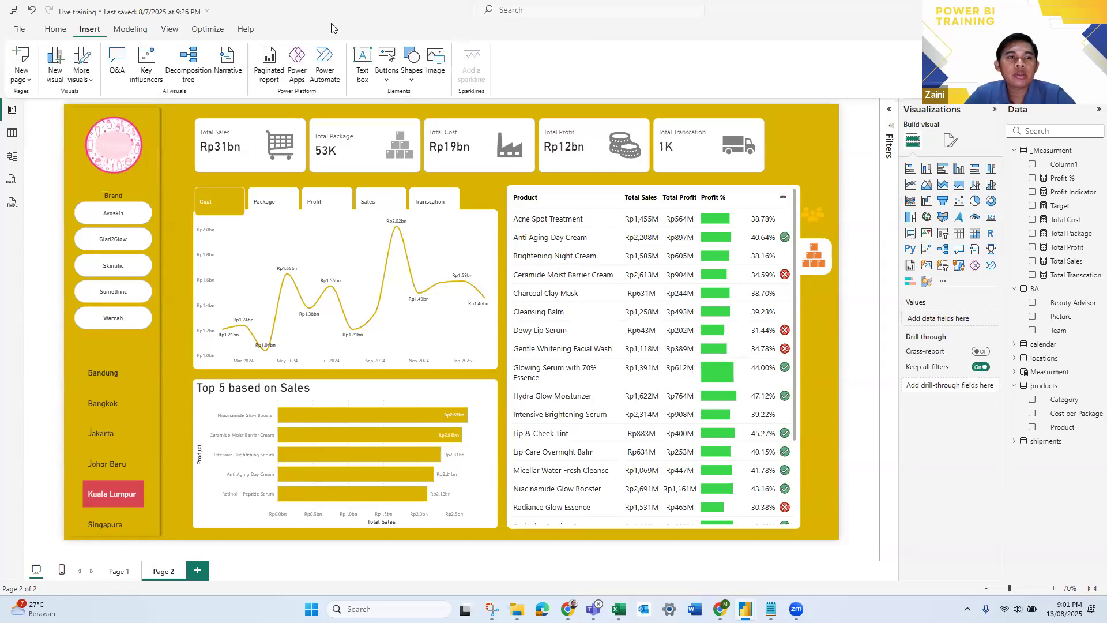
pyautogui.click(435, 65)
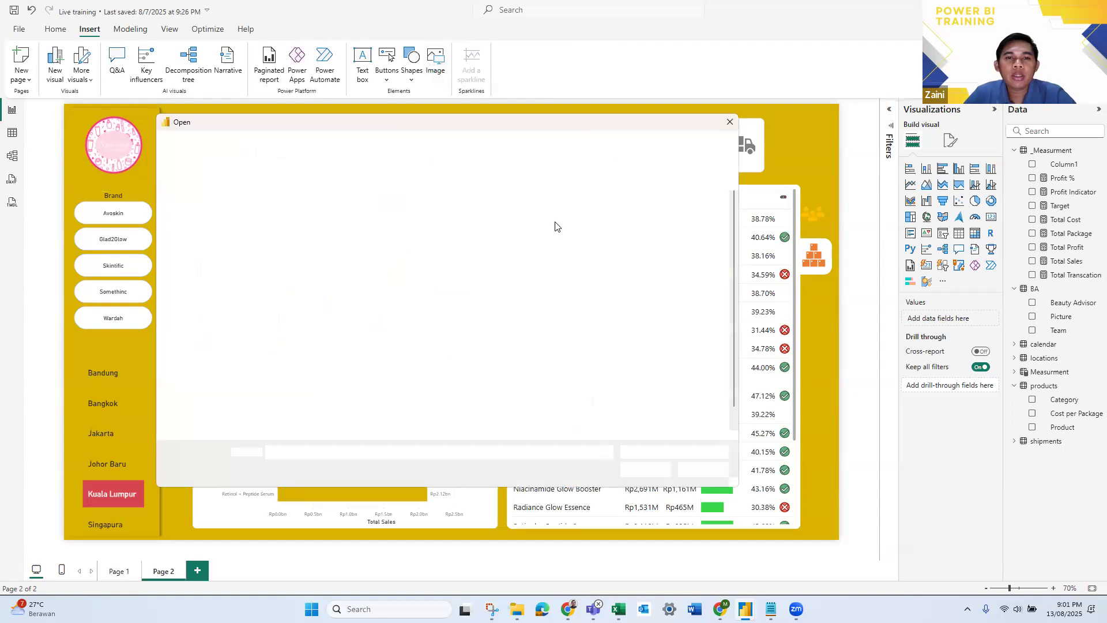
pyautogui.click(299, 224)
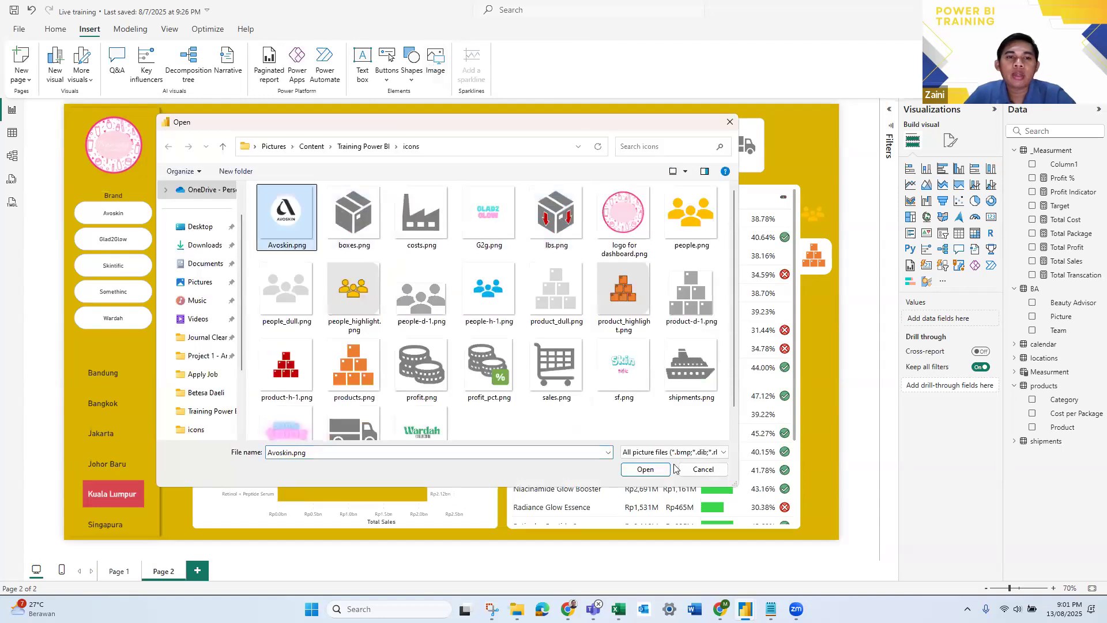
pyautogui.click(653, 474)
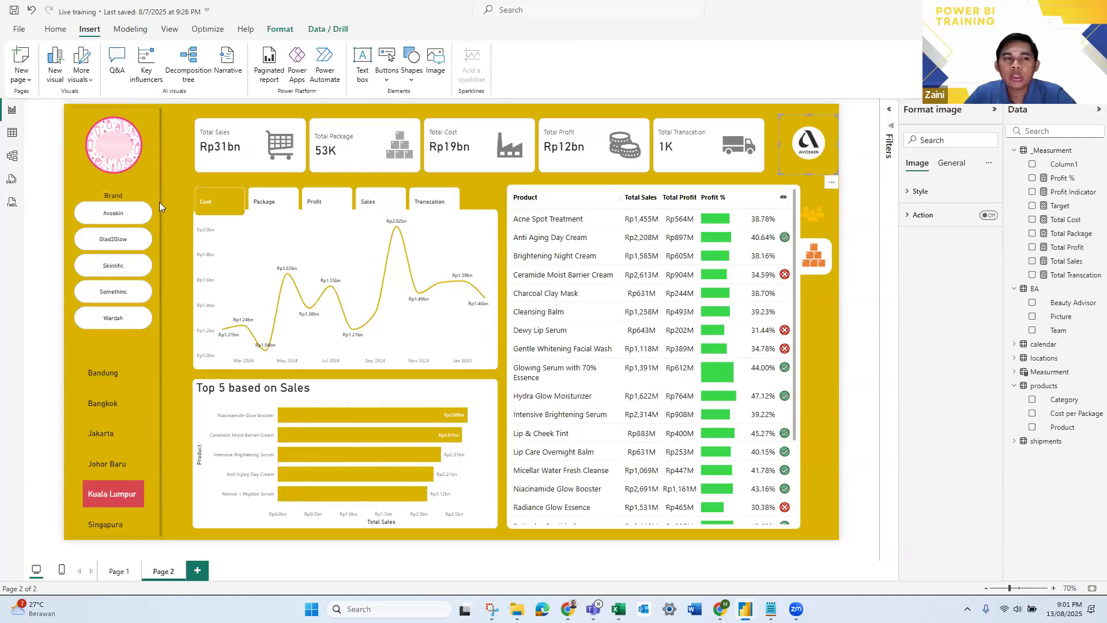
pyautogui.moveTo(810, 151); pyautogui.dragTo(92, 216)
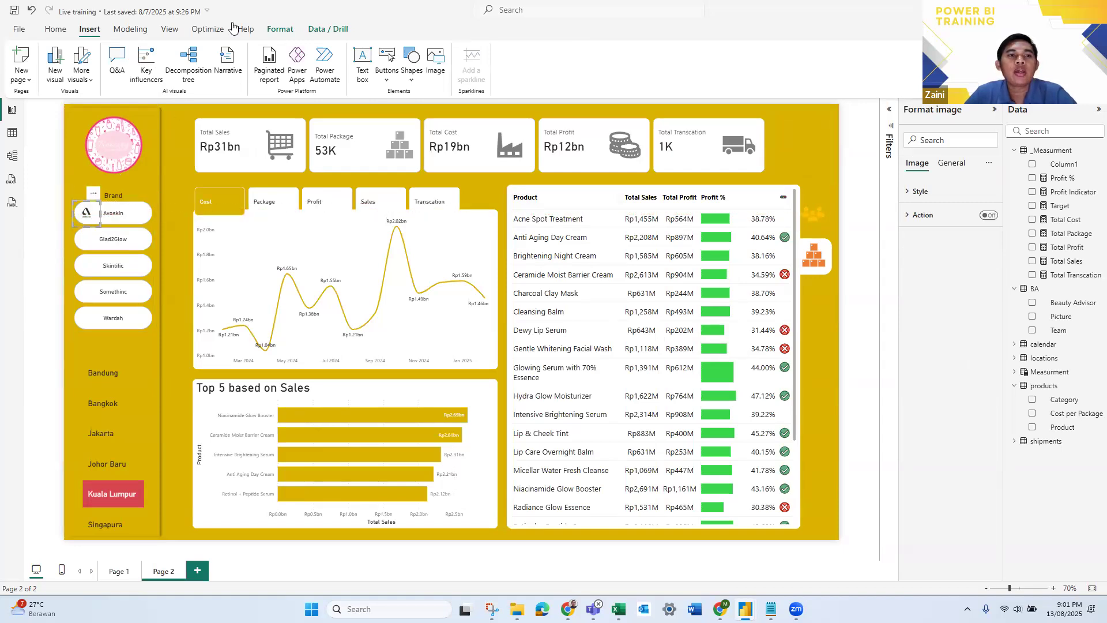
# - Insert the image G2g.png, shrink it and place it beside the text on the Glad2Glow button
pyautogui.click(748, 144)
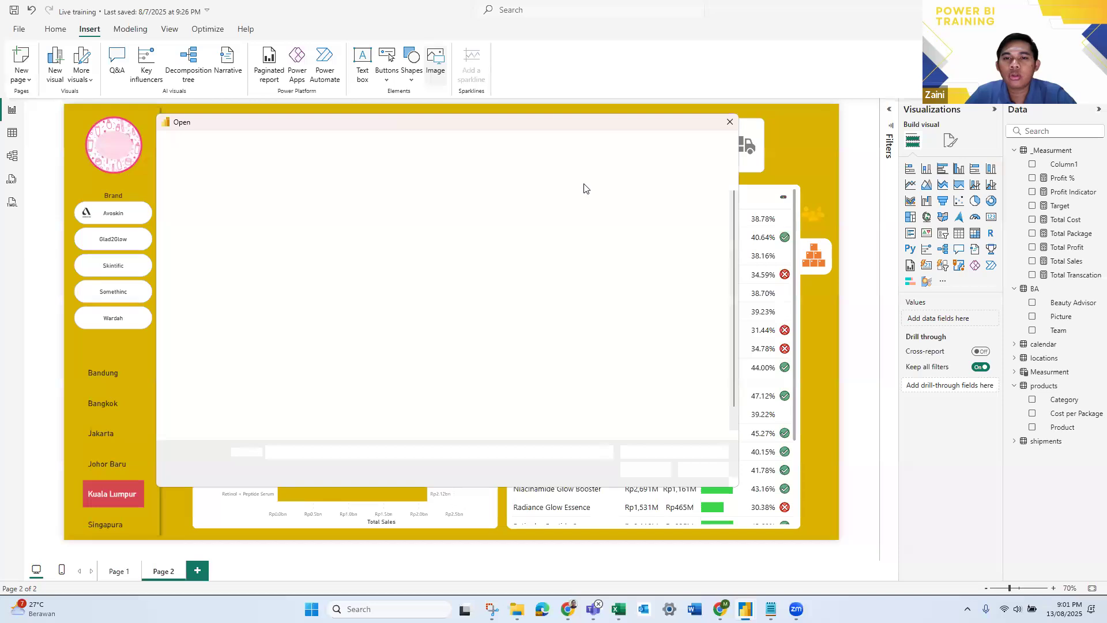
pyautogui.click(491, 228)
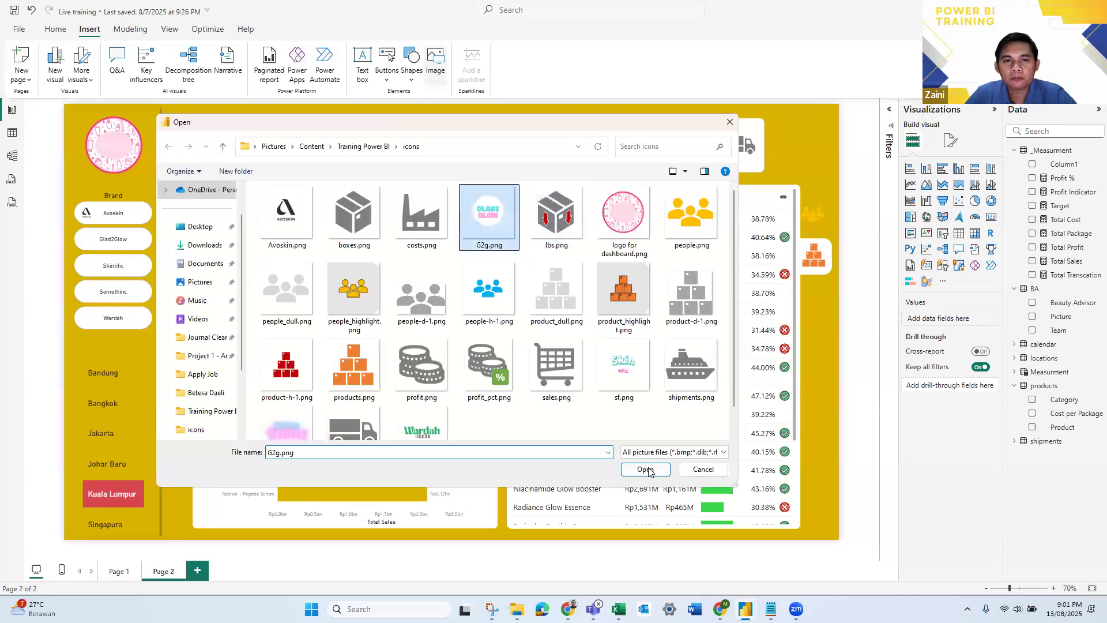
pyautogui.click(645, 468)
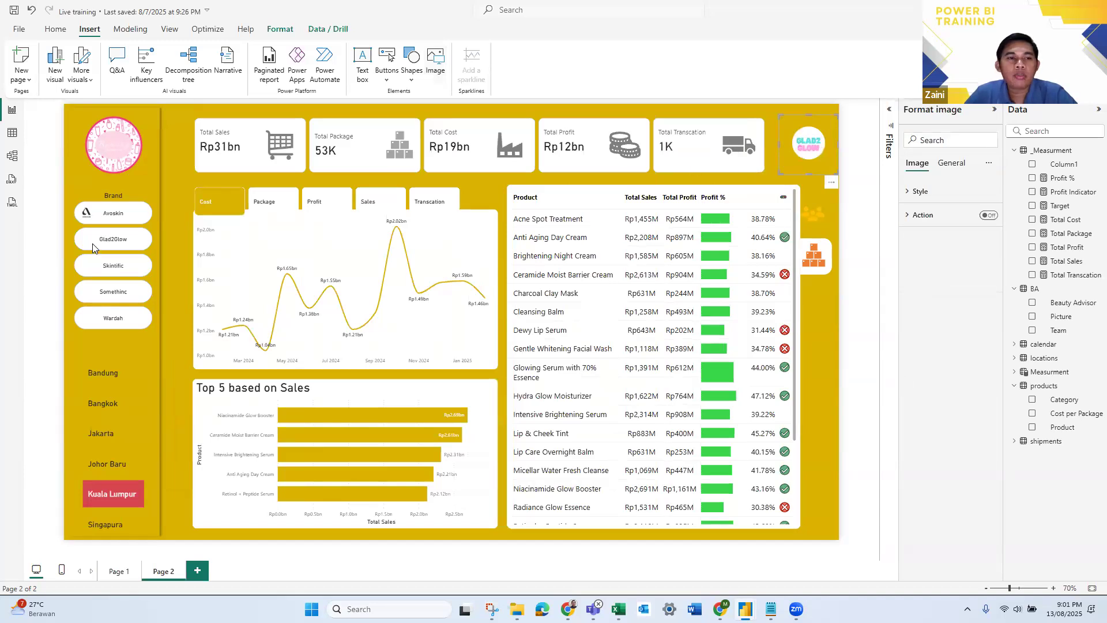
pyautogui.hotkey('ctrl', 'x')
pyautogui.hotkey('ctrl', 'v')
pyautogui.moveTo(124, 277); pyautogui.dragTo(95, 243)
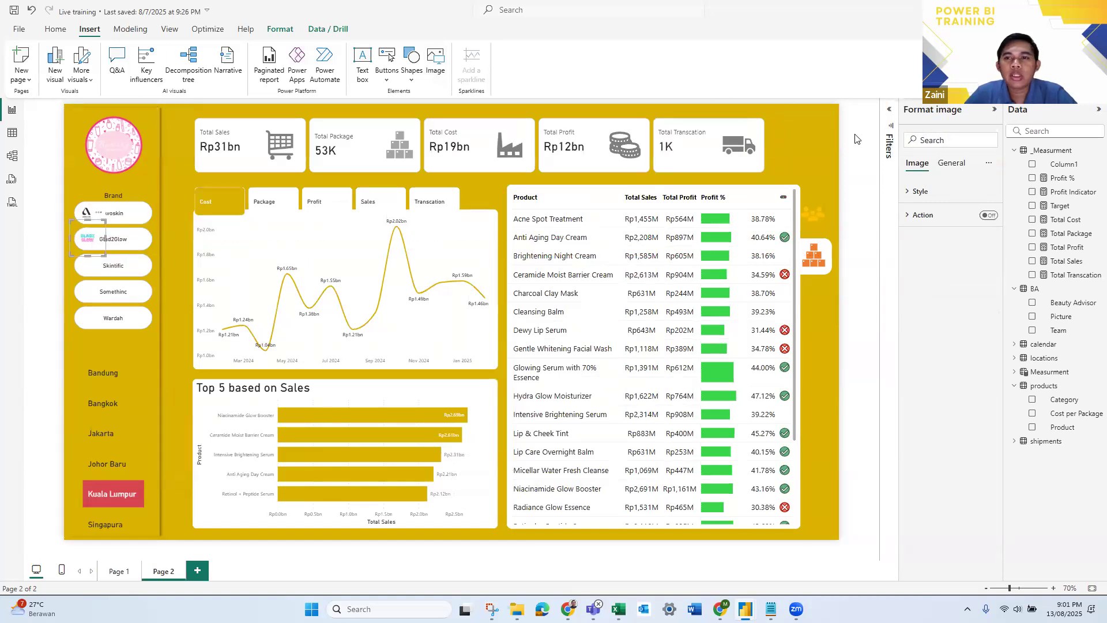
# - Insert the image sf.png, shrink it to fit beside the text on the Skintific button, and deselect it
pyautogui.click(430, 72)
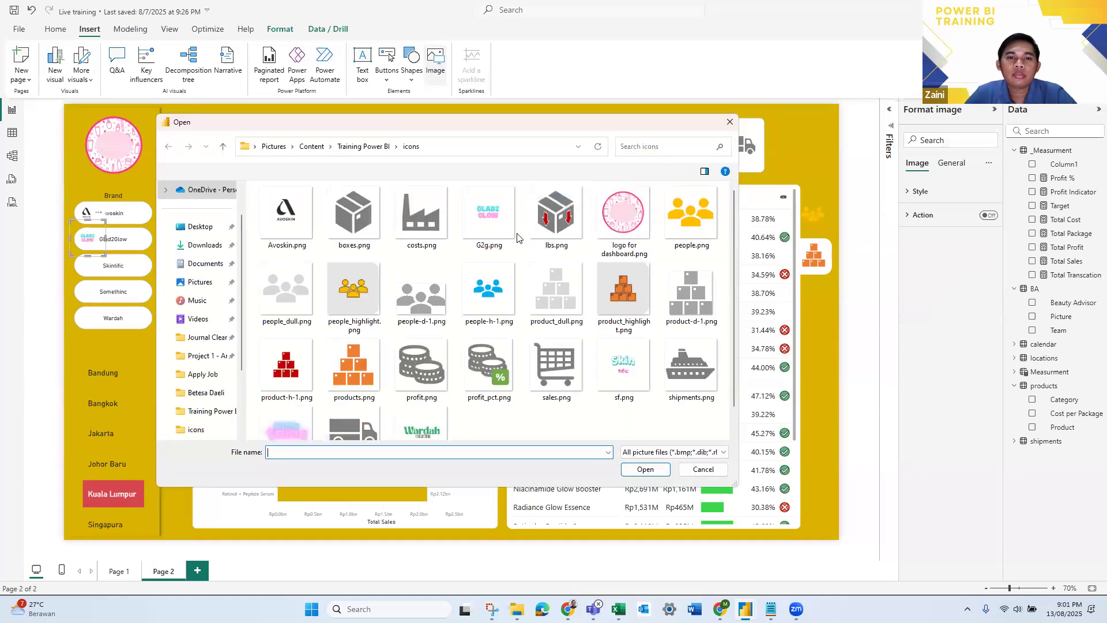
pyautogui.scroll(-1, 475, 377)
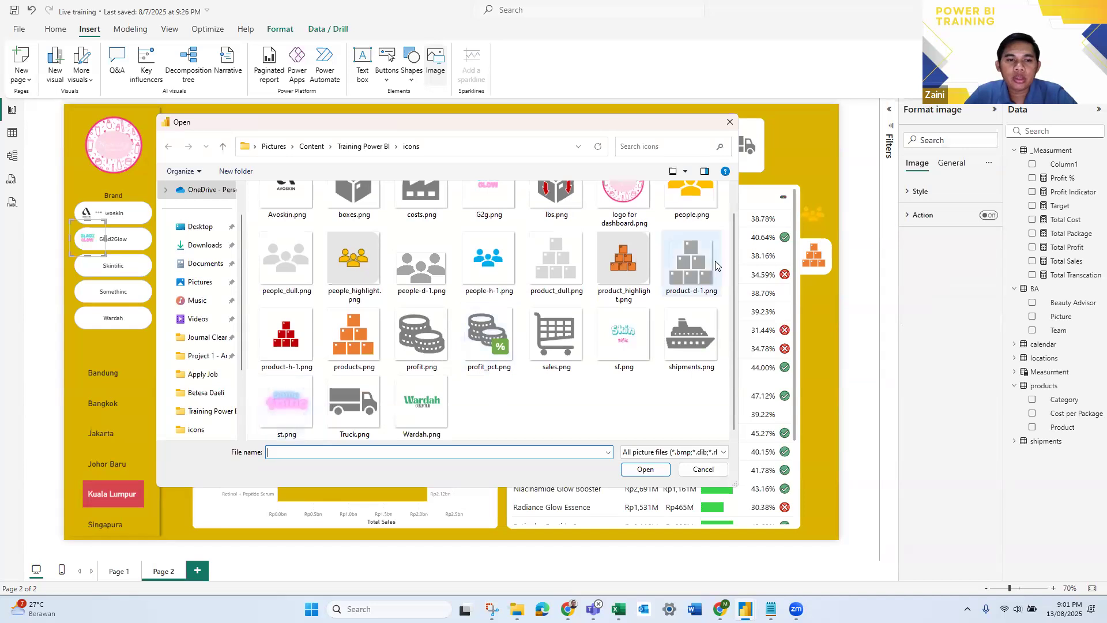
pyautogui.scroll(1, 555, 307)
pyautogui.click(624, 365)
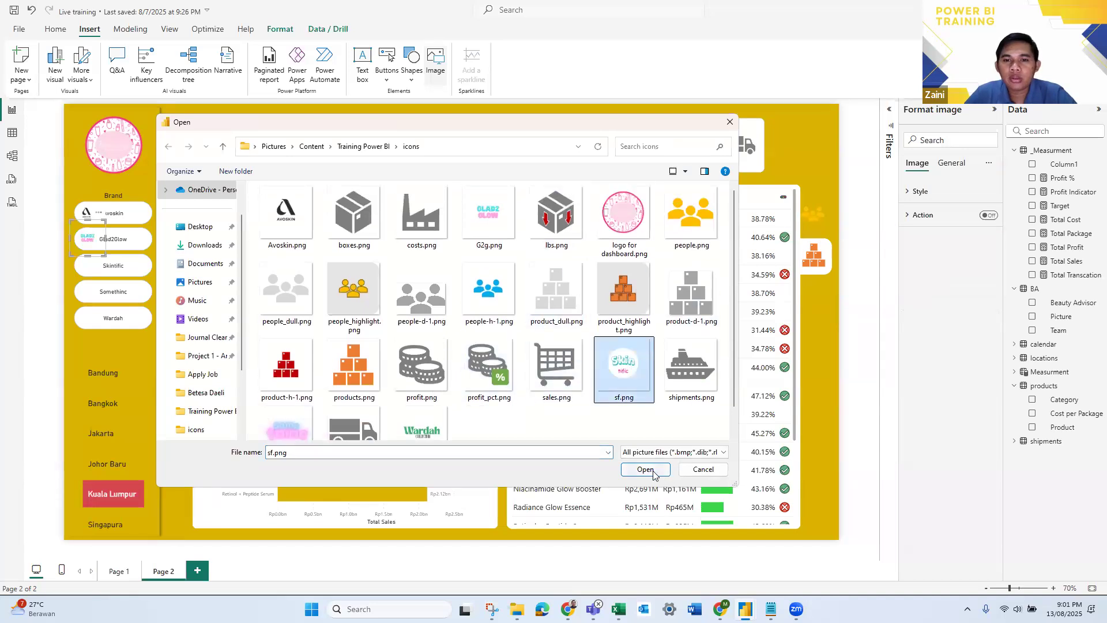
pyautogui.click(645, 469)
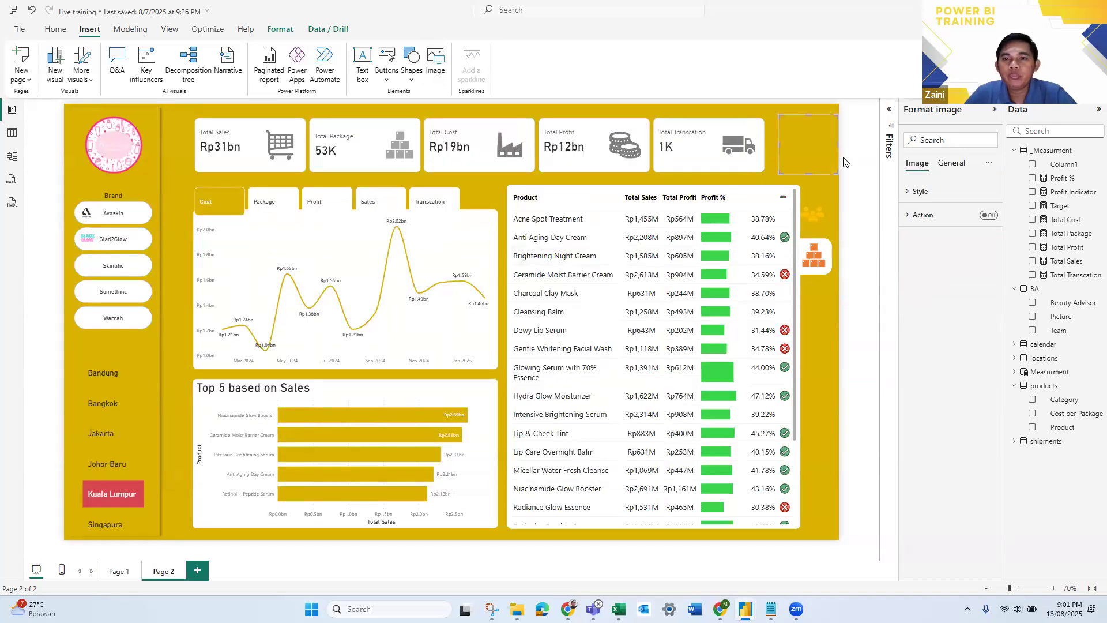
pyautogui.moveTo(801, 141); pyautogui.dragTo(94, 271)
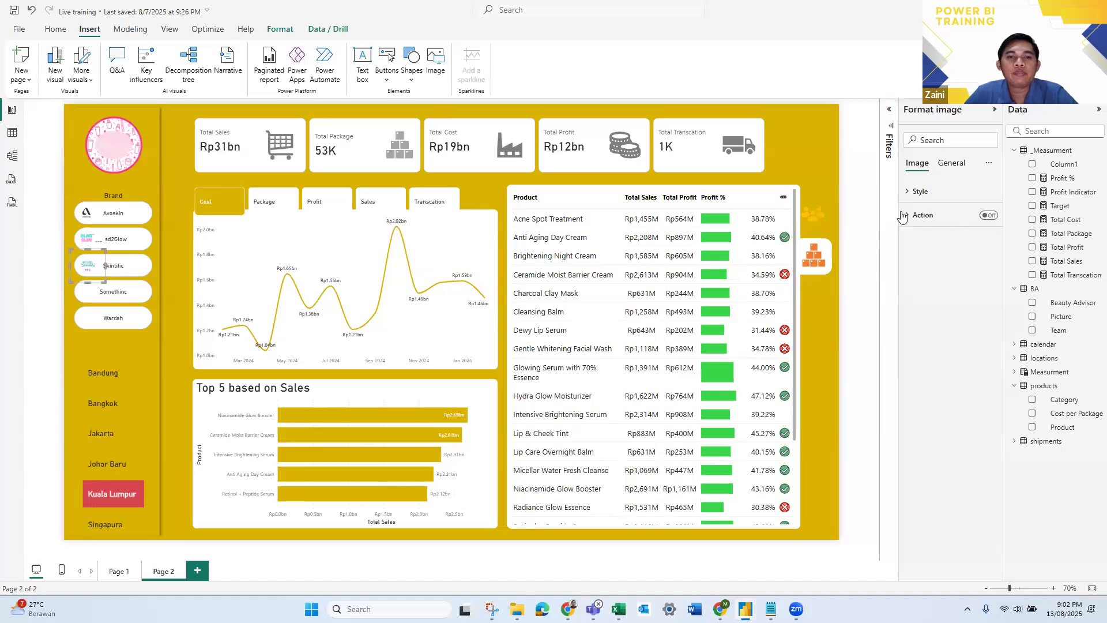
pyautogui.click(871, 201)
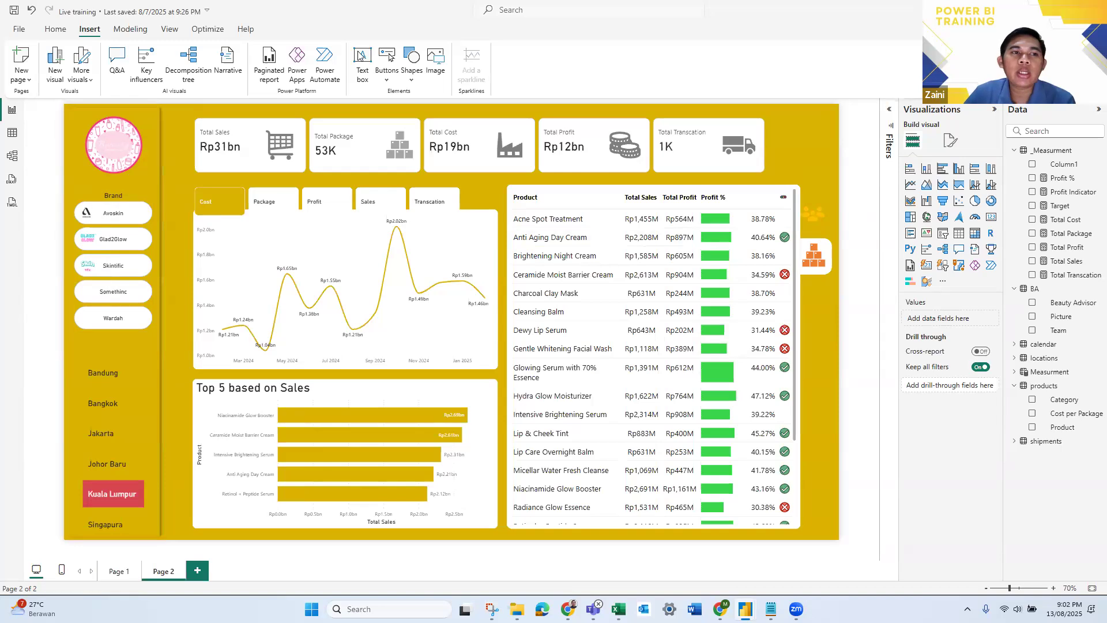
# - Insert the image st.png, shrink it and place it beside the text on the Somethinc button
pyautogui.click(437, 60)
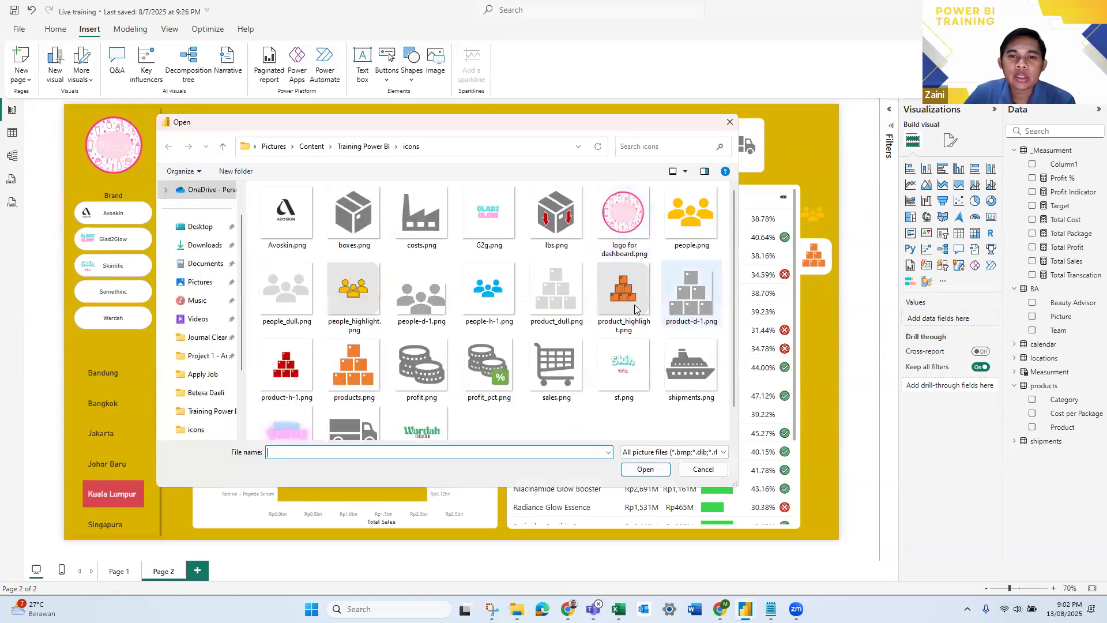
pyautogui.click(287, 424)
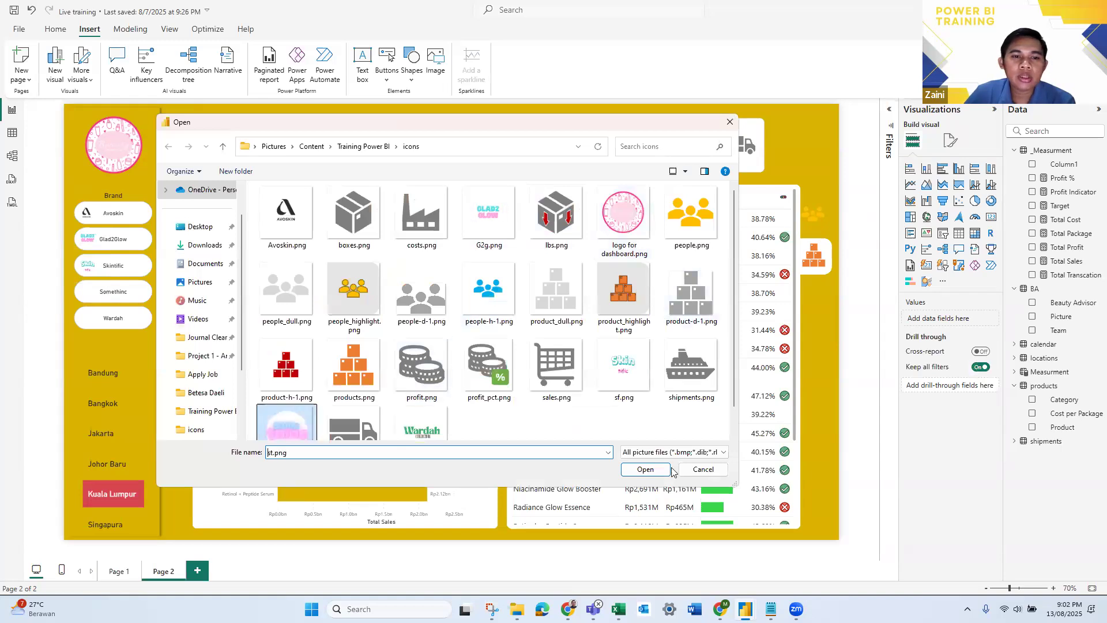
pyautogui.click(644, 470)
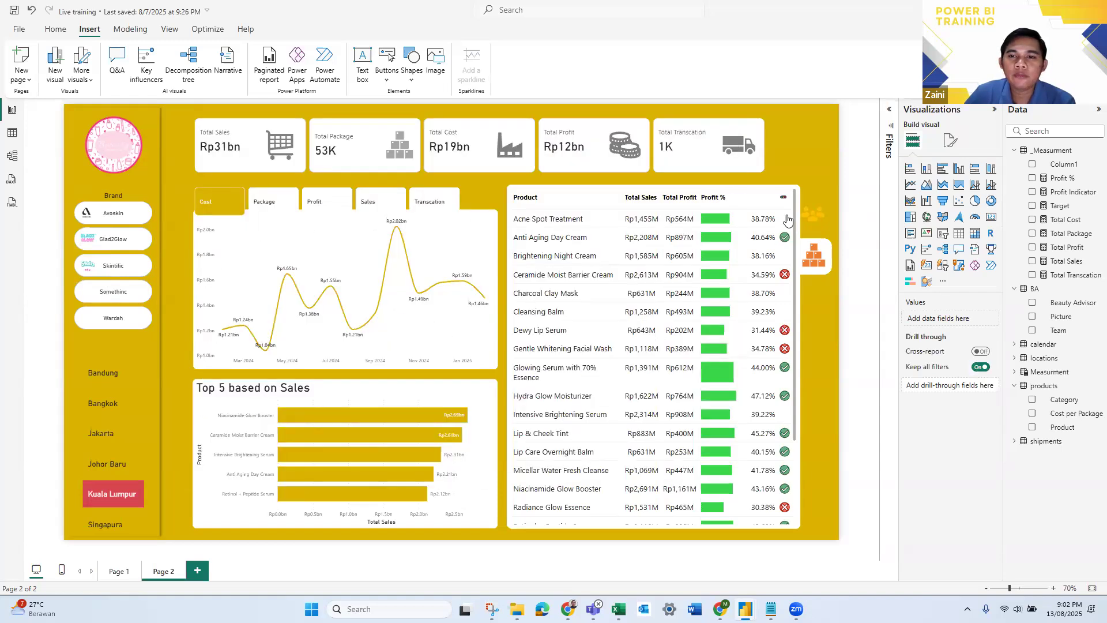
pyautogui.moveTo(816, 147); pyautogui.dragTo(82, 290)
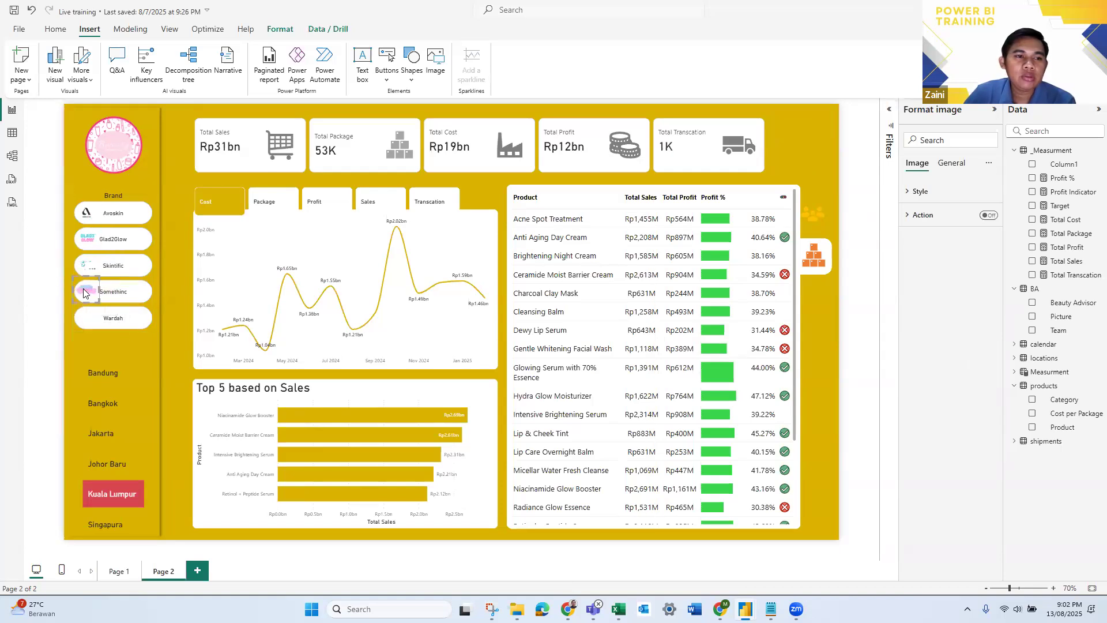
# - Insert the image Wardah.png, shrink it to fit beside the text on the Wardah button, and deselect it
pyautogui.click(796, 164)
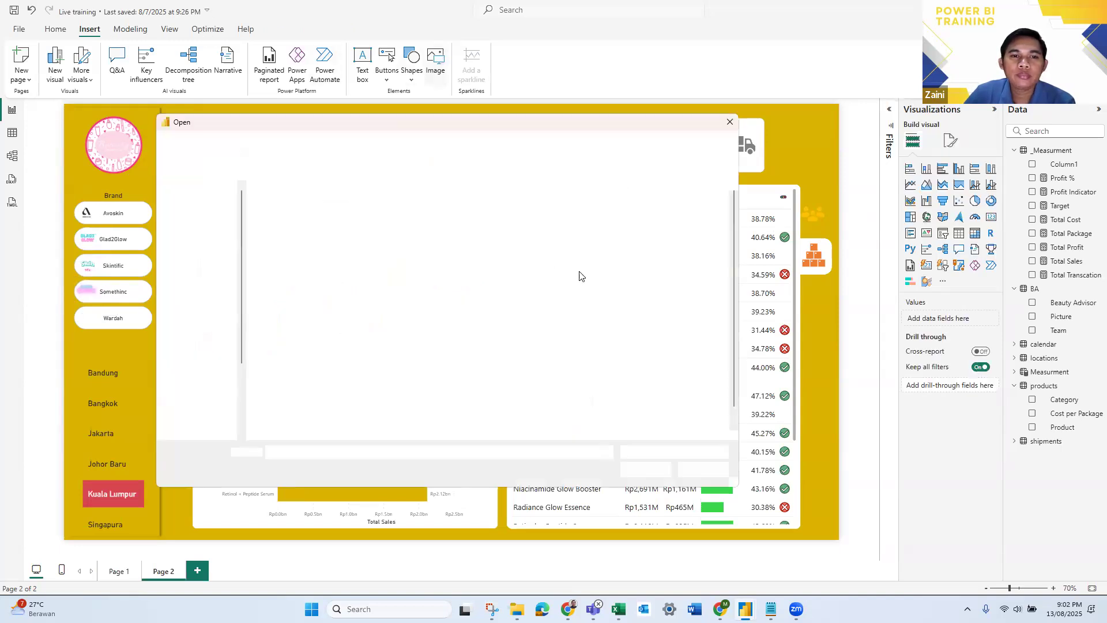
pyautogui.click(639, 469)
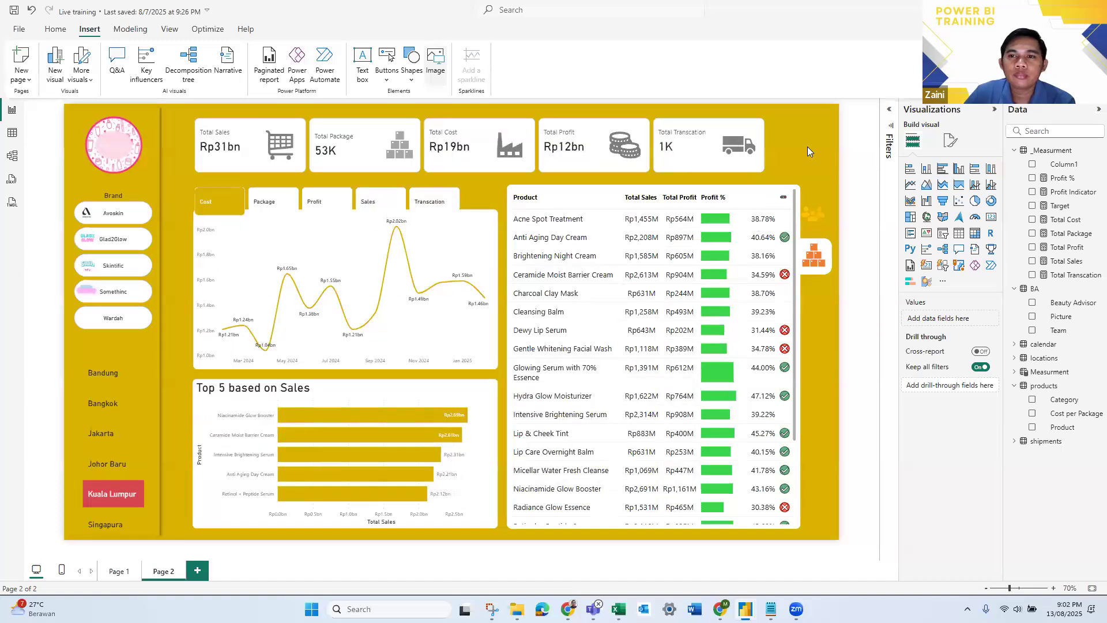
pyautogui.moveTo(305, 265); pyautogui.dragTo(91, 323)
pyautogui.click(56, 320)
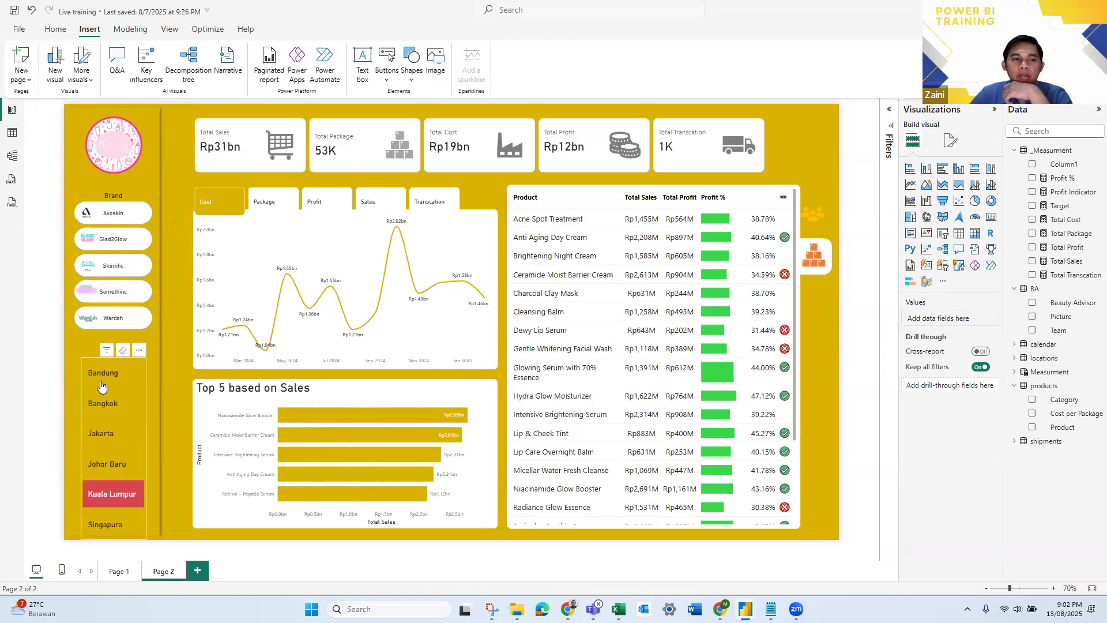
# - Move the city slicer up toward the brand slicer, centre its value text and align the slicer centrally in the sidebar
pyautogui.moveTo(101, 377); pyautogui.dragTo(92, 378)
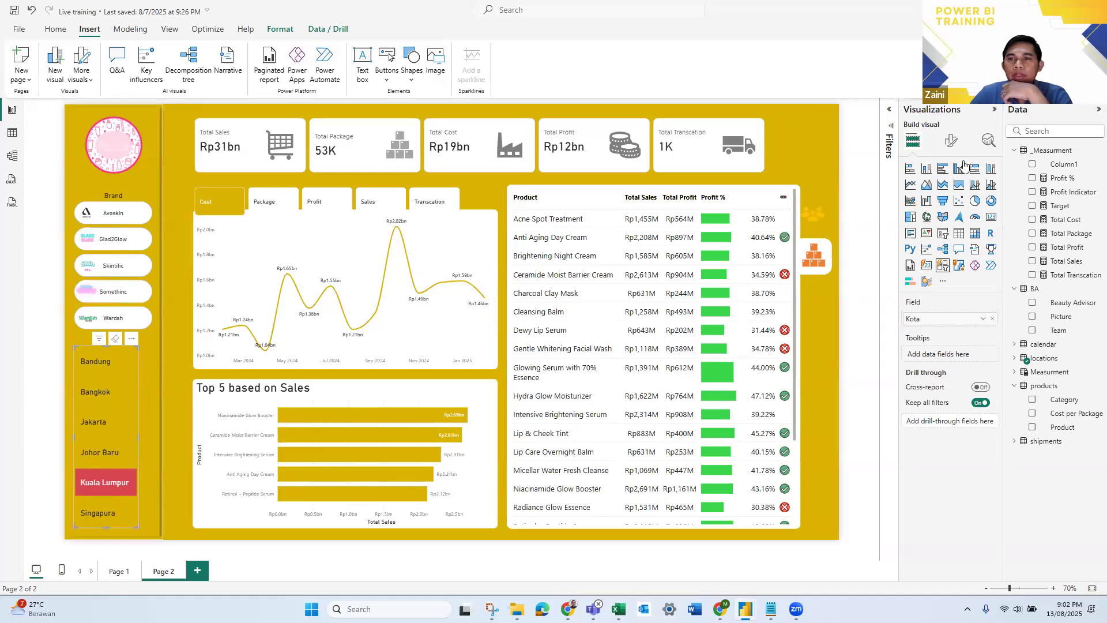
pyautogui.click(951, 140)
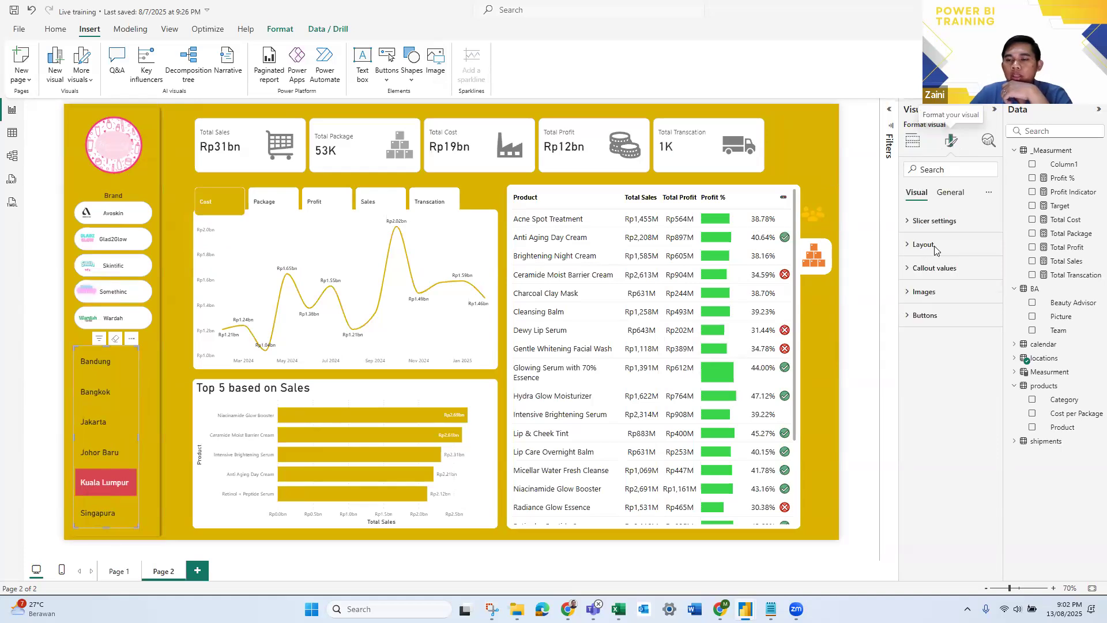
pyautogui.click(945, 276)
pyautogui.scroll(-5, 956, 260)
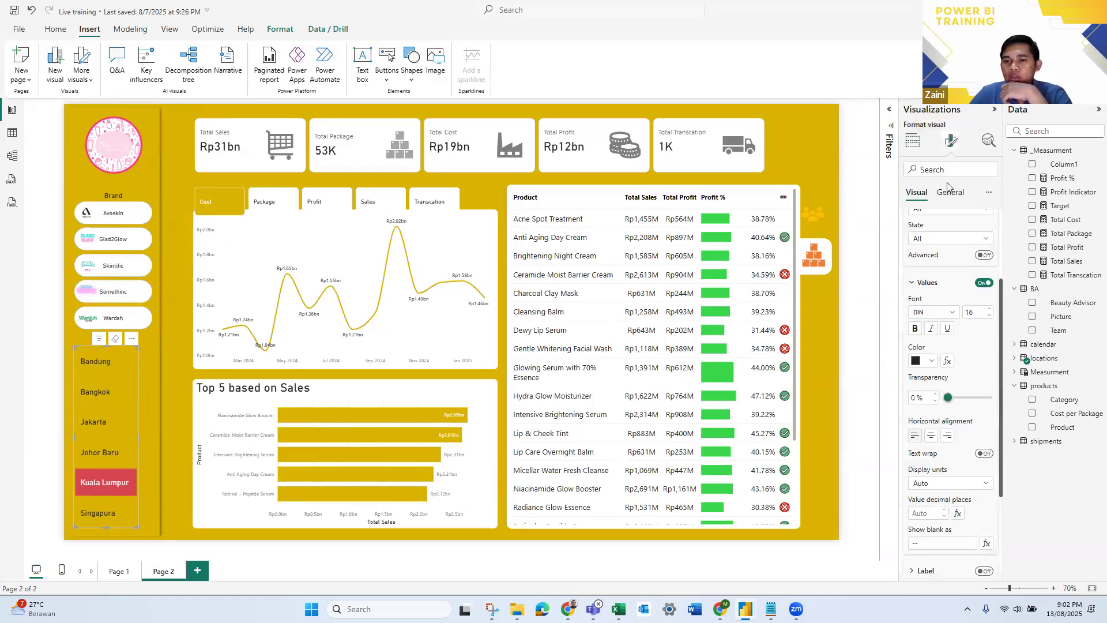
pyautogui.click(931, 304)
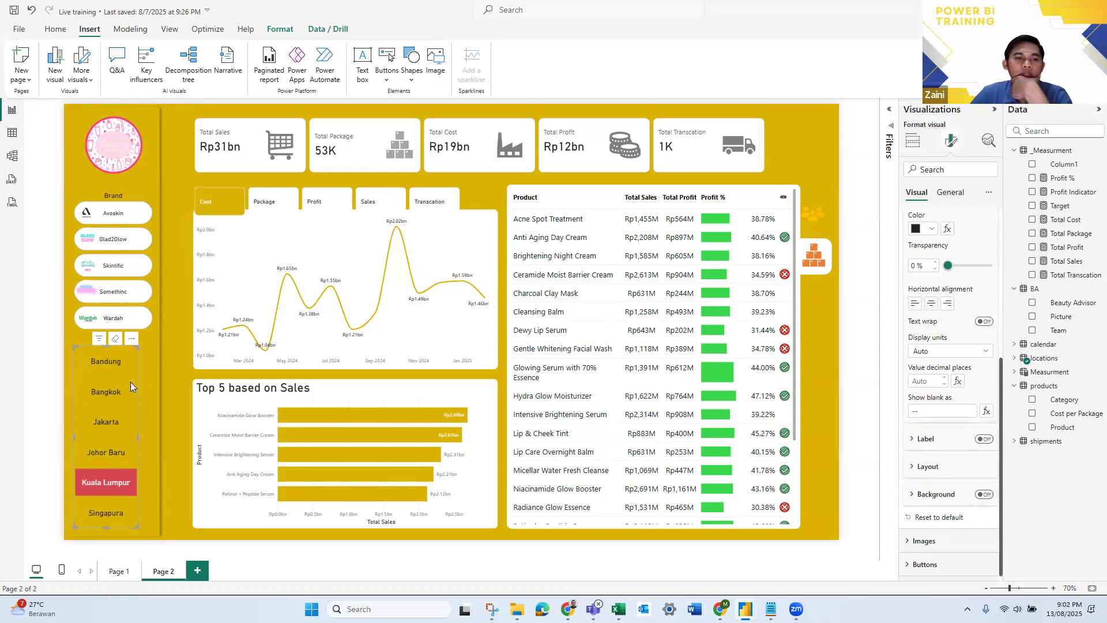
pyautogui.moveTo(123, 382); pyautogui.dragTo(131, 382)
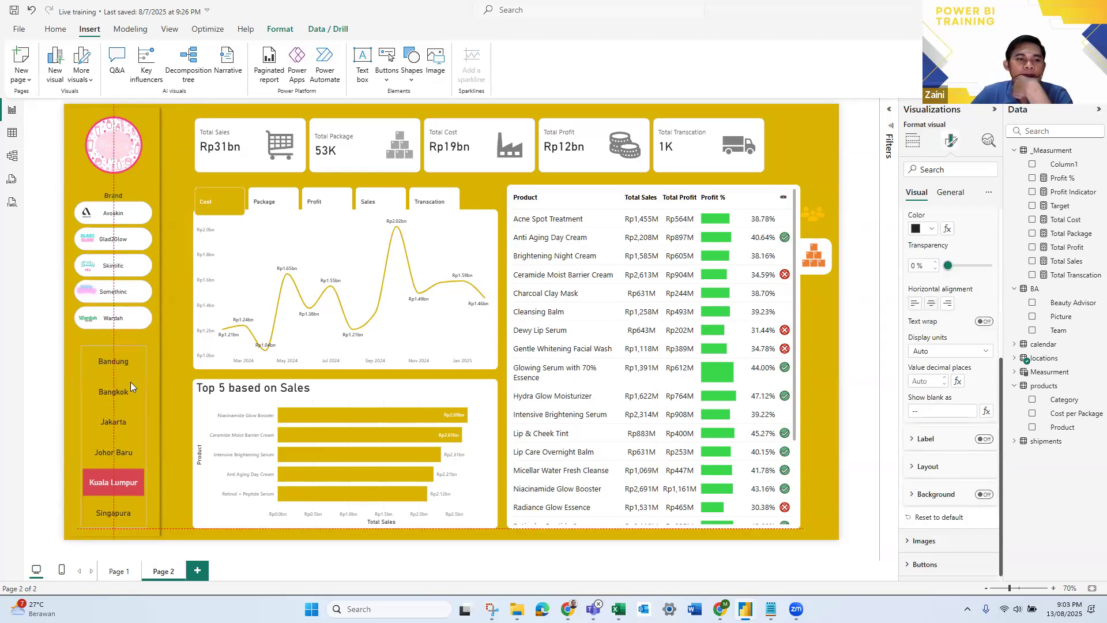
pyautogui.click(44, 389)
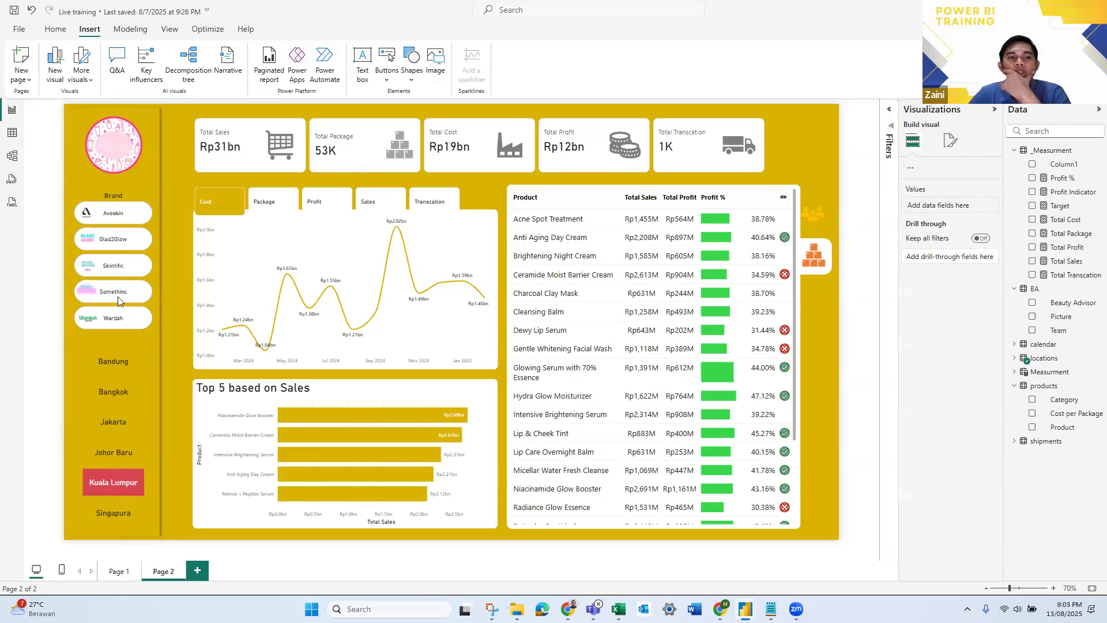
# - Test the brand slicer by filtering the page by Avoskin, Glad2Glow, Skintific, Somethinc and Wardah in turn
pyautogui.click(129, 218)
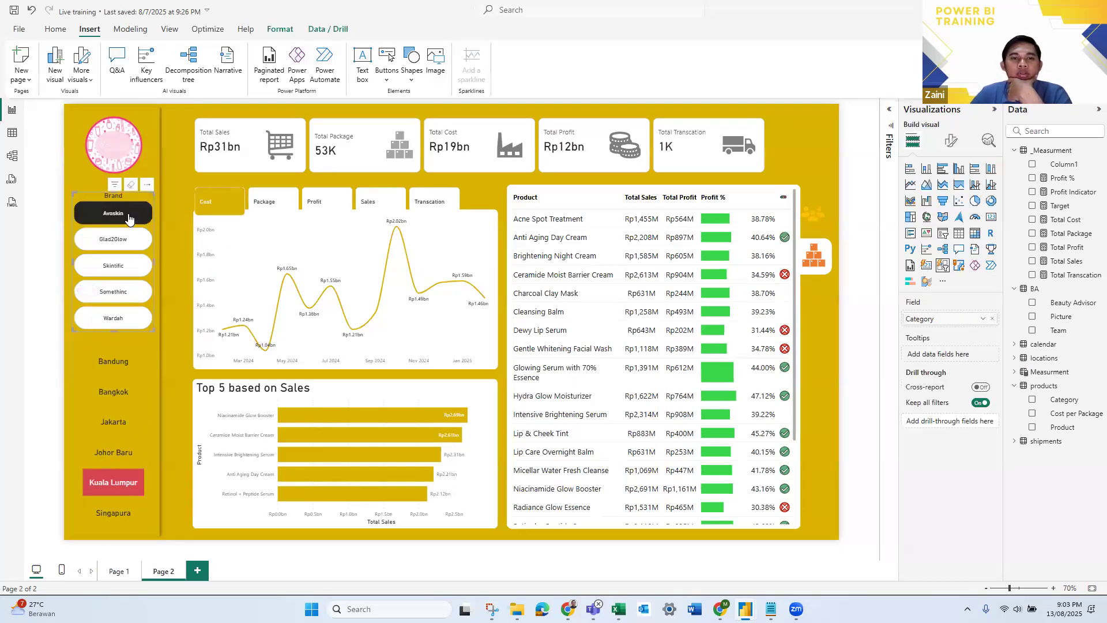
pyautogui.click(117, 246)
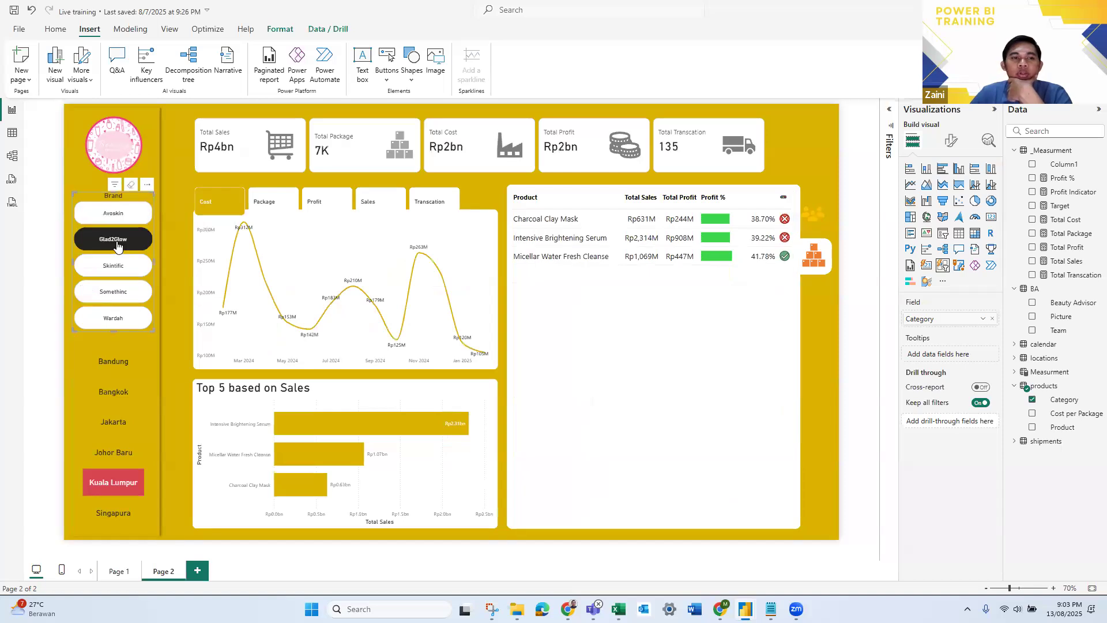
pyautogui.click(116, 274)
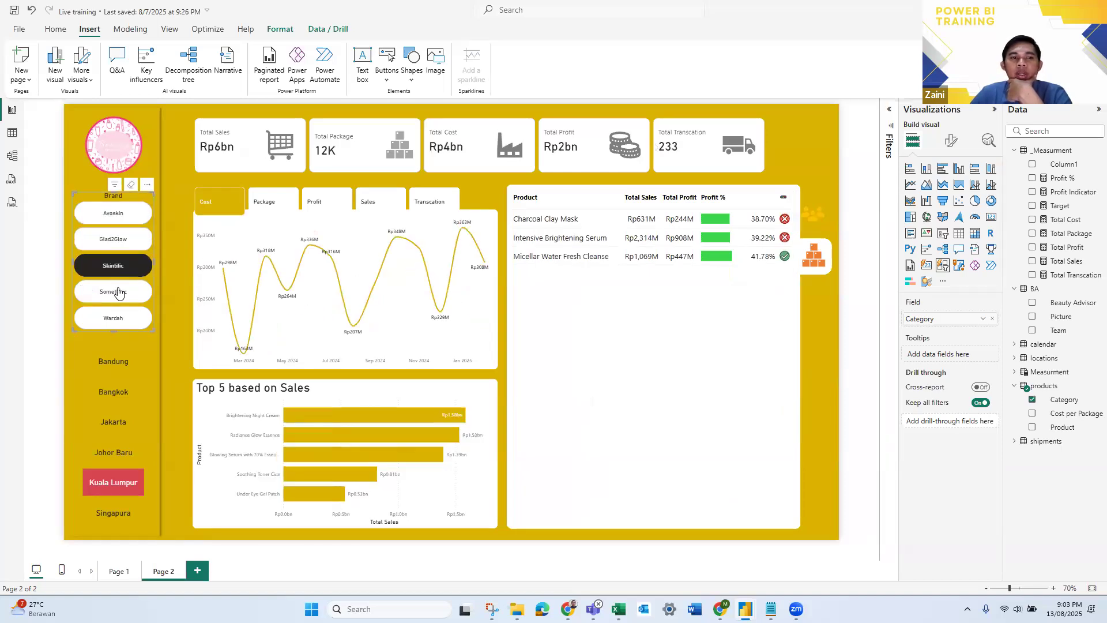
pyautogui.click(118, 292)
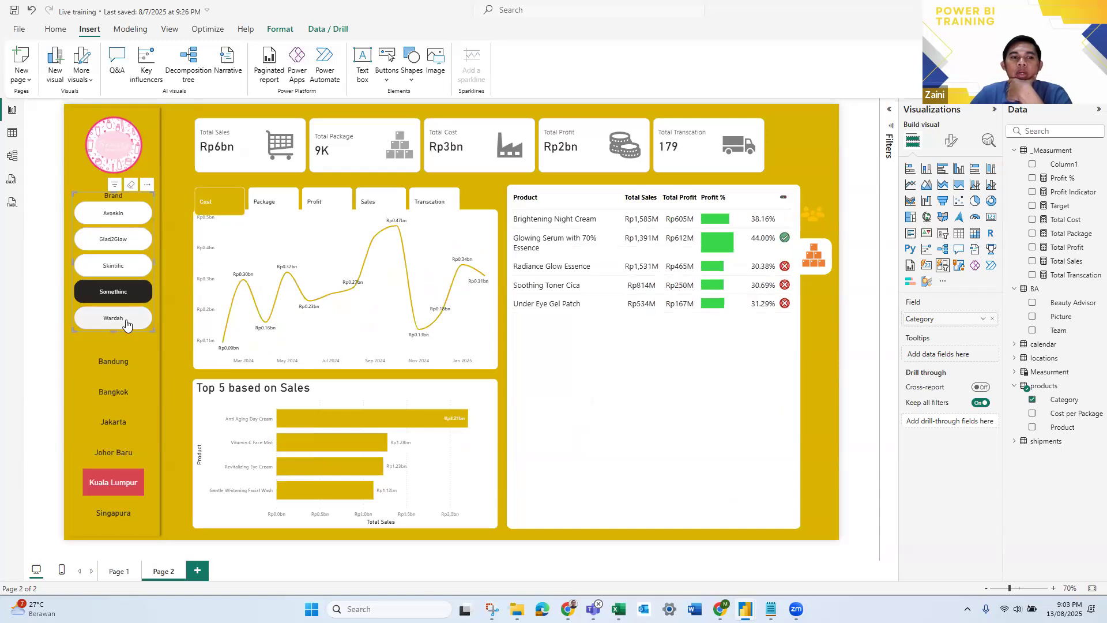
pyautogui.click(127, 324)
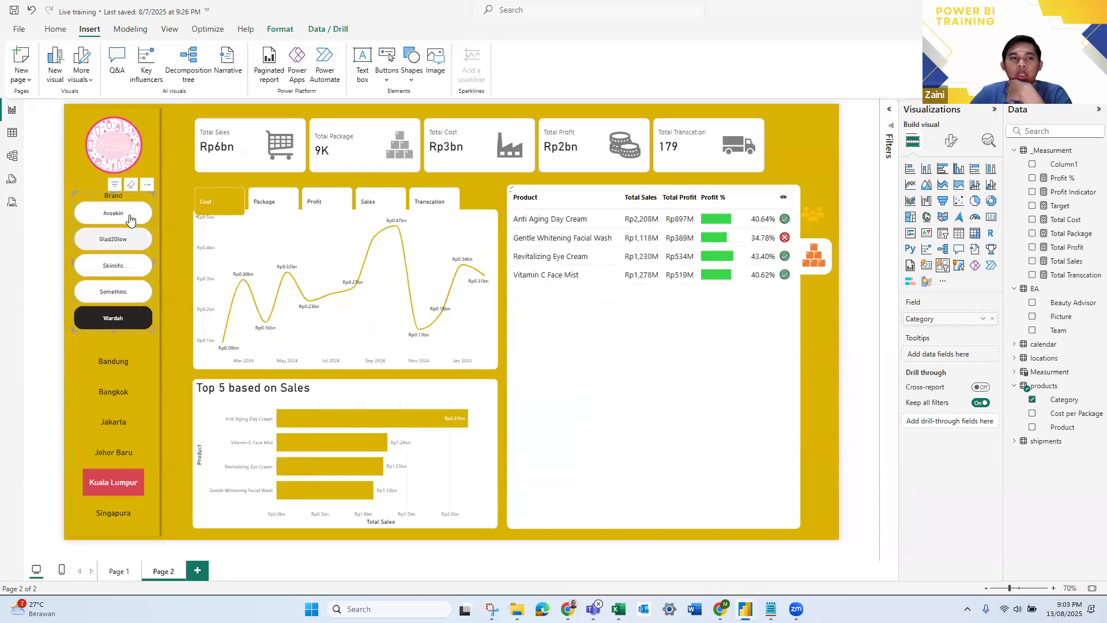
# - Filter the page by Avoskin, clear the brand slicer's selection to bring back all brands, and deselect the slicer
pyautogui.click(130, 216)
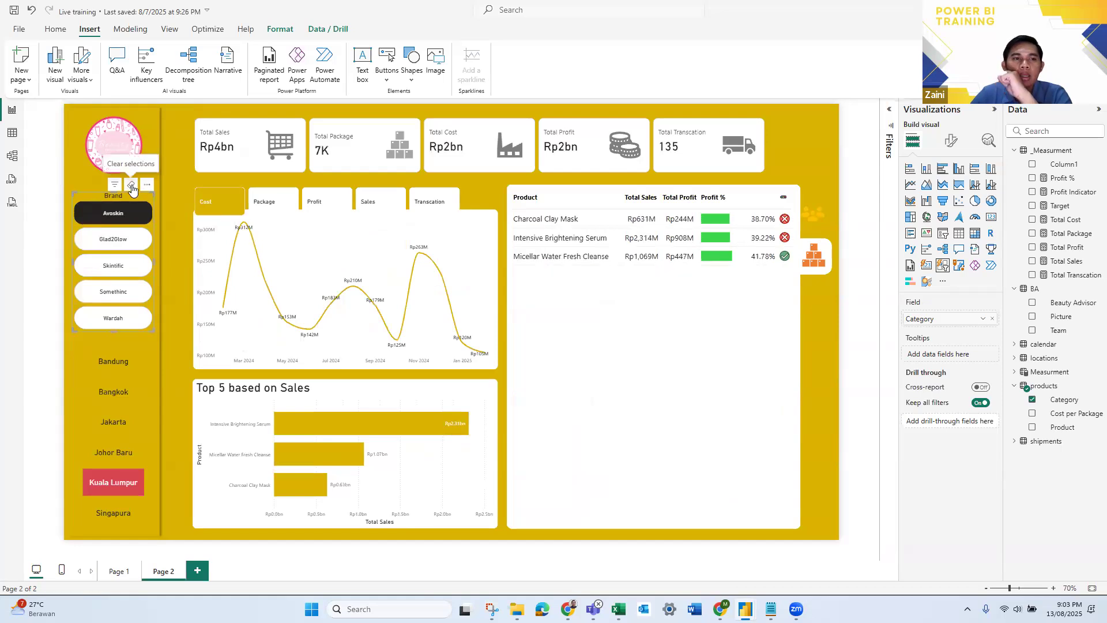
pyautogui.click(91, 203)
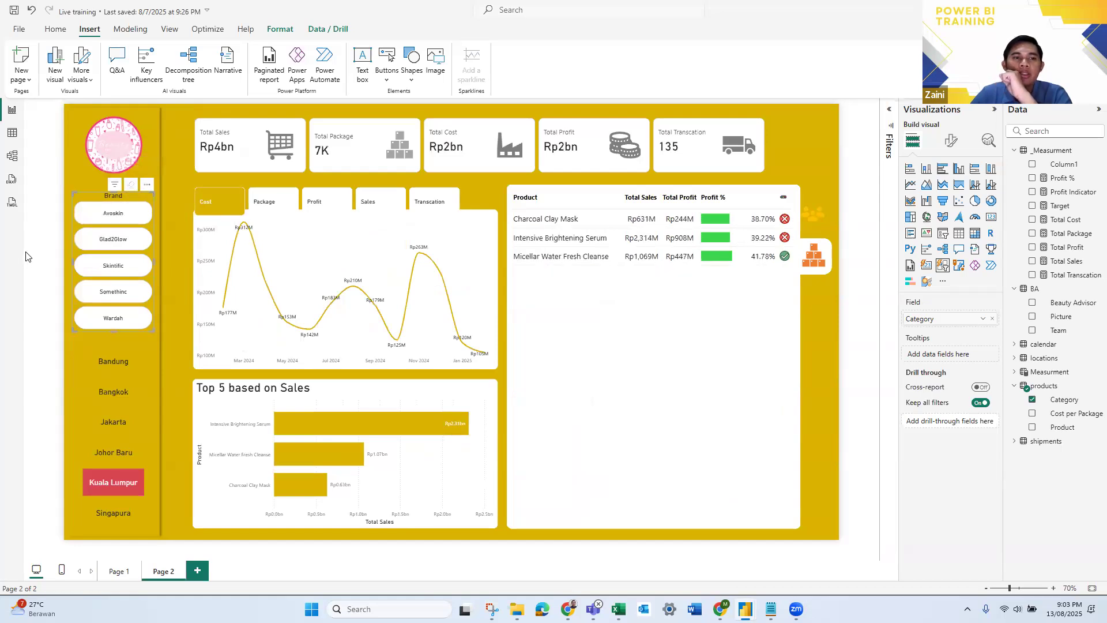
pyautogui.click(25, 256)
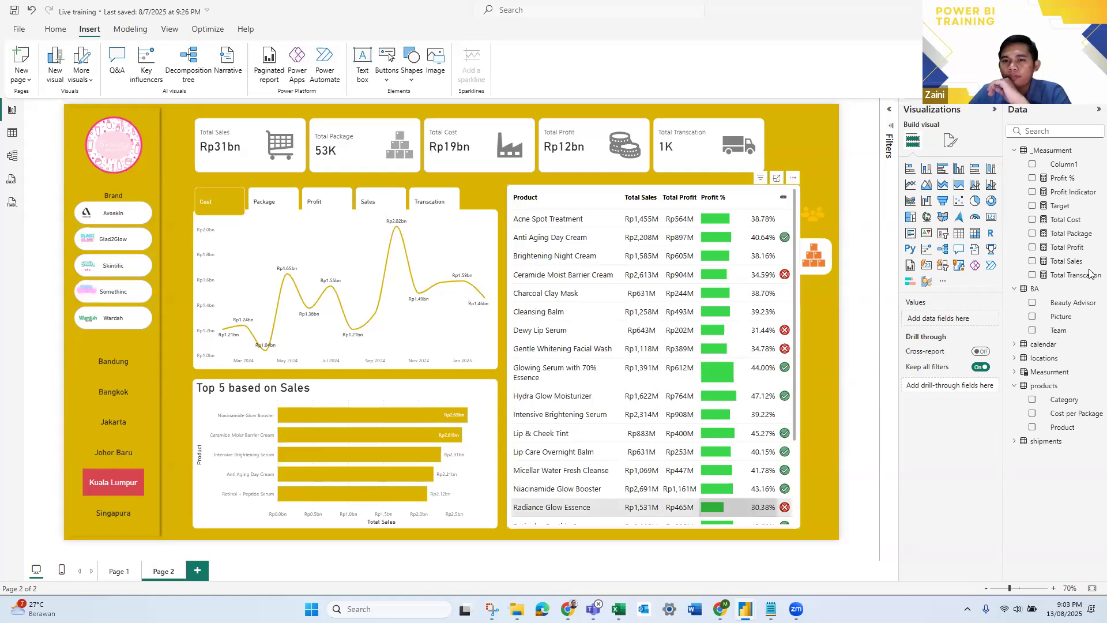
pyautogui.click(821, 213)
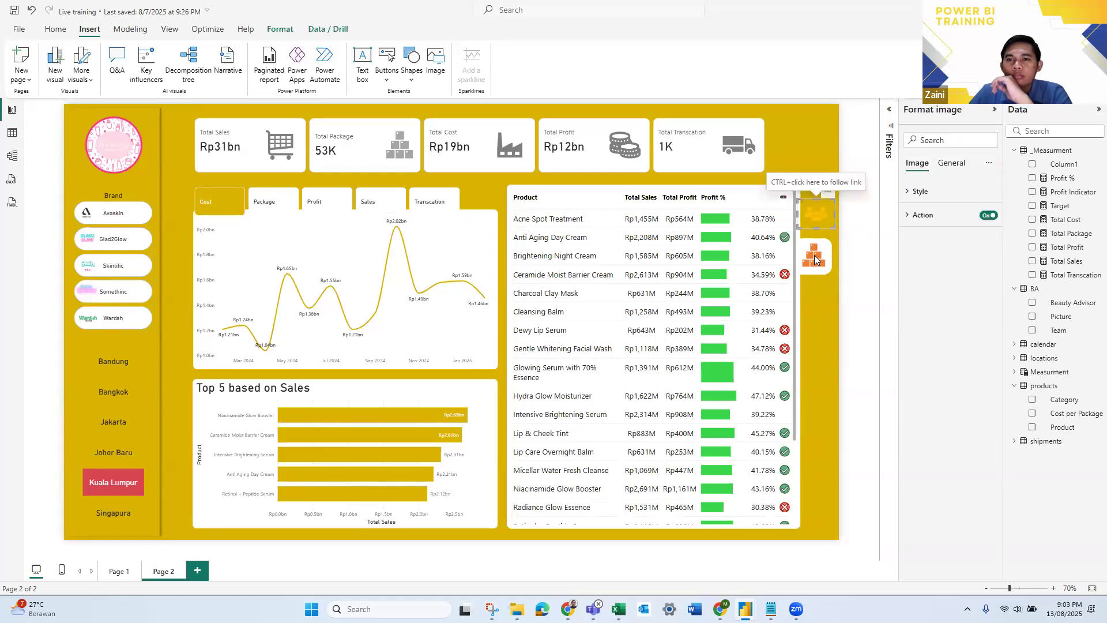
pyautogui.keyDown('ctrl'); pyautogui.click(814, 259); pyautogui.keyUp('ctrl')
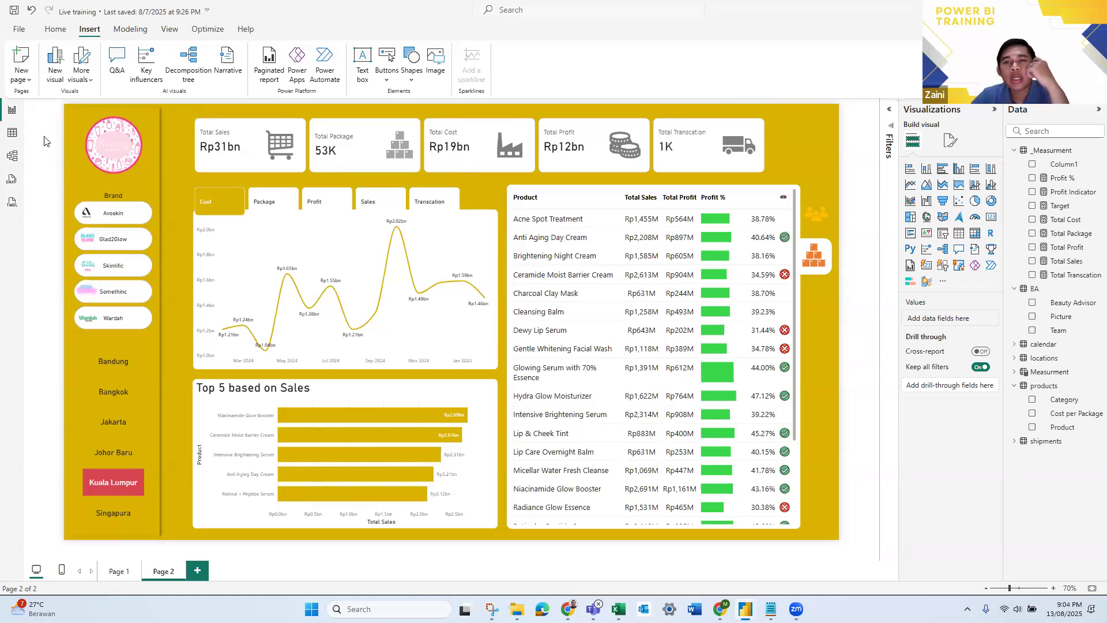
# - Check which account is signed in, and close the account details
pyautogui.click(63, 34)
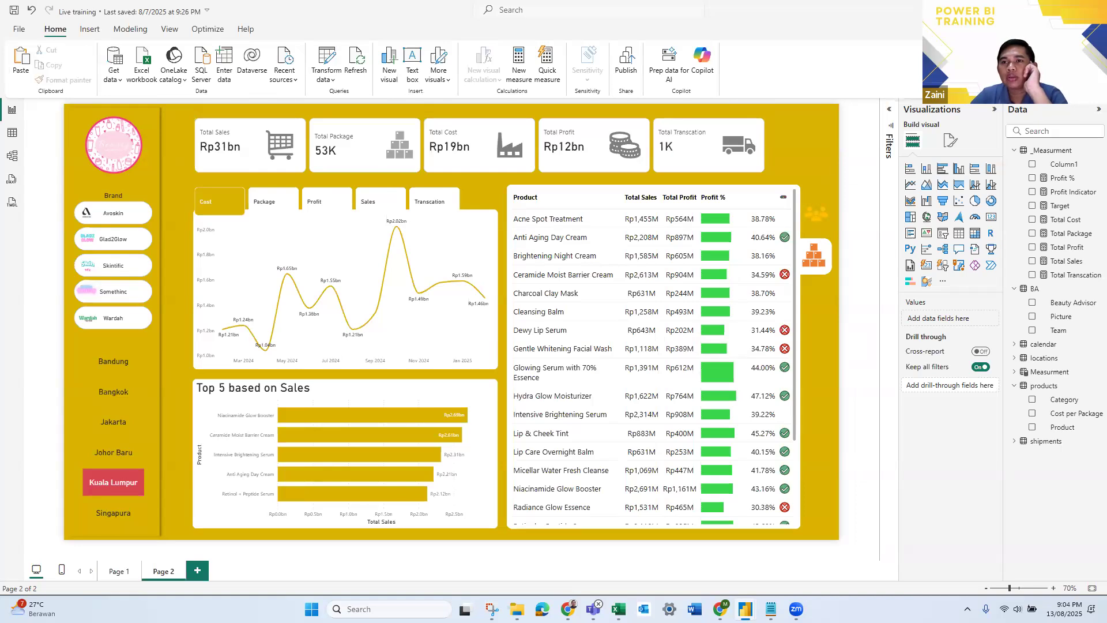
pyautogui.click(986, 11)
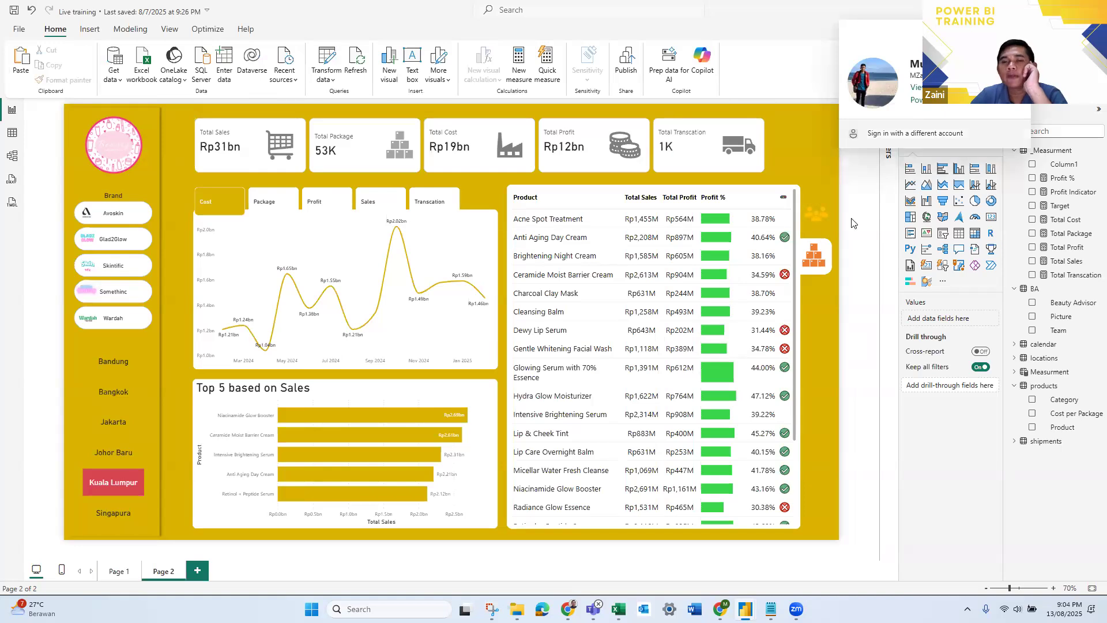
pyautogui.click(871, 214)
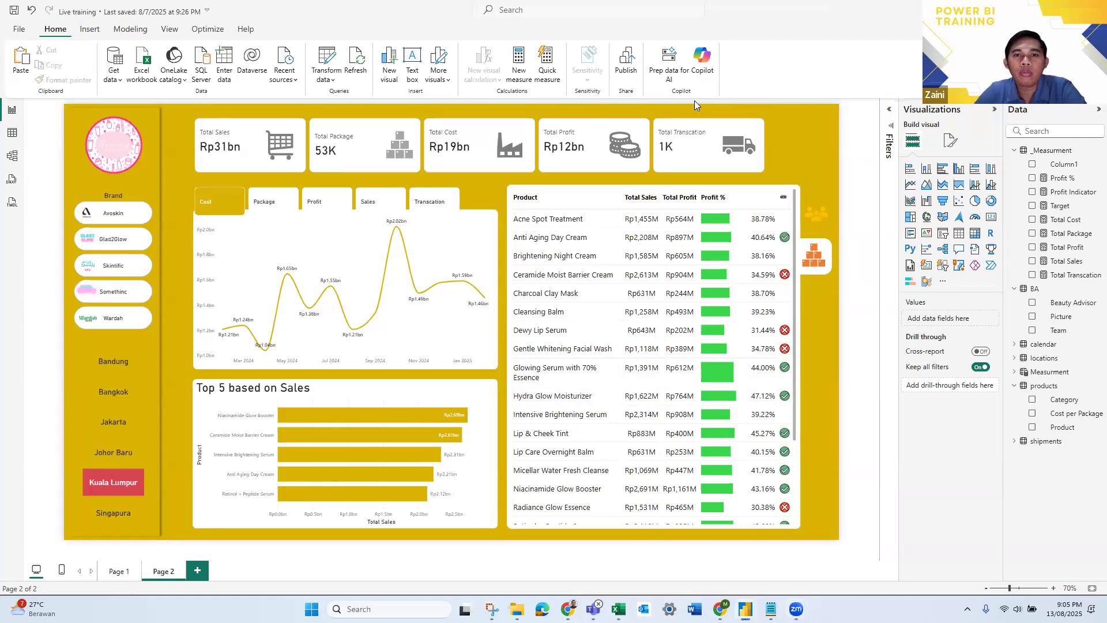
# - Save a copy of the report as Live training Day 3 in the Training Power BI folder
pyautogui.click(626, 74)
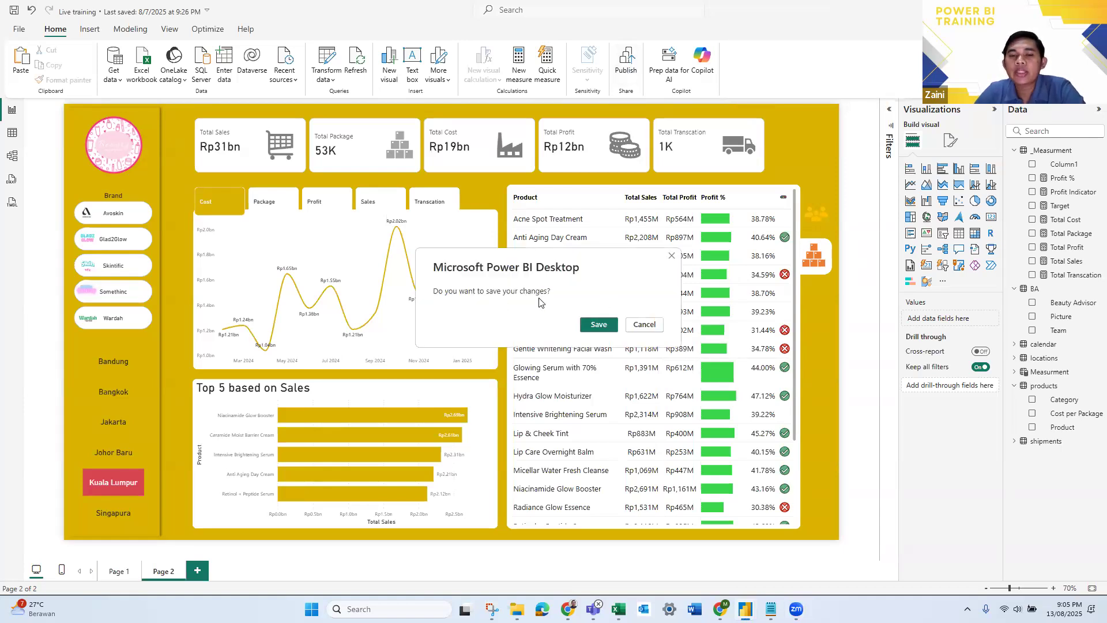
pyautogui.click(653, 326)
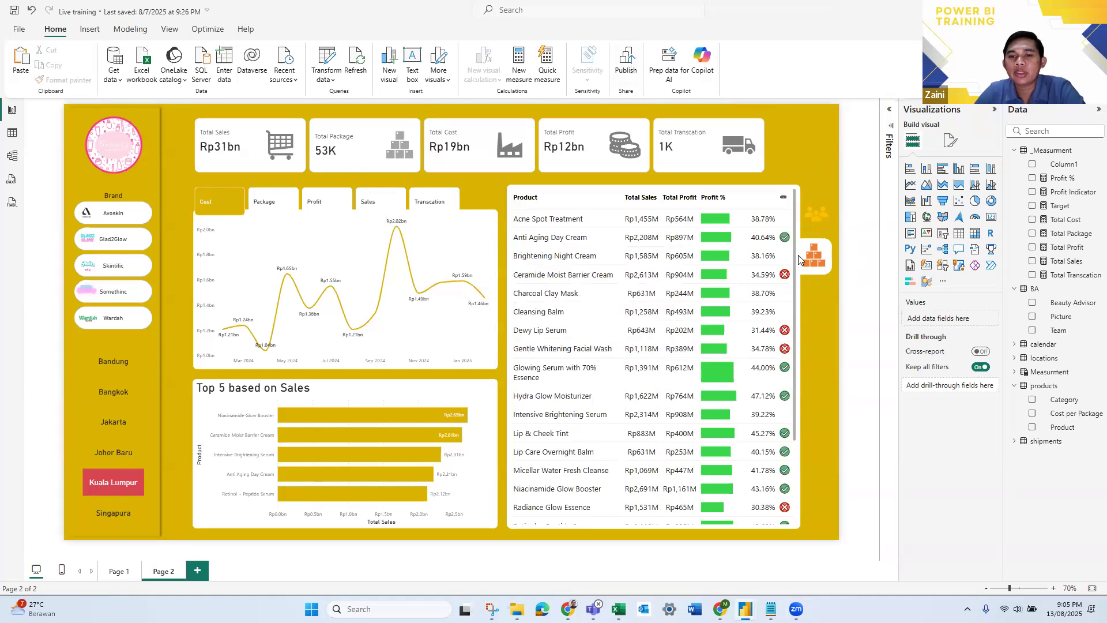
pyautogui.click(19, 30)
pyautogui.click(52, 135)
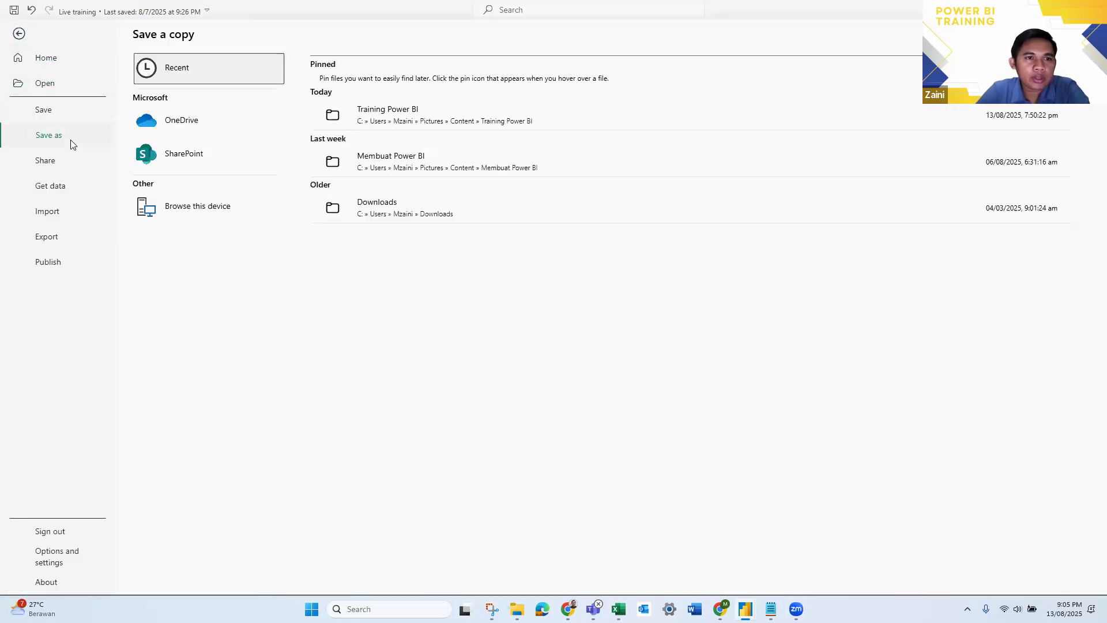
pyautogui.click(611, 207)
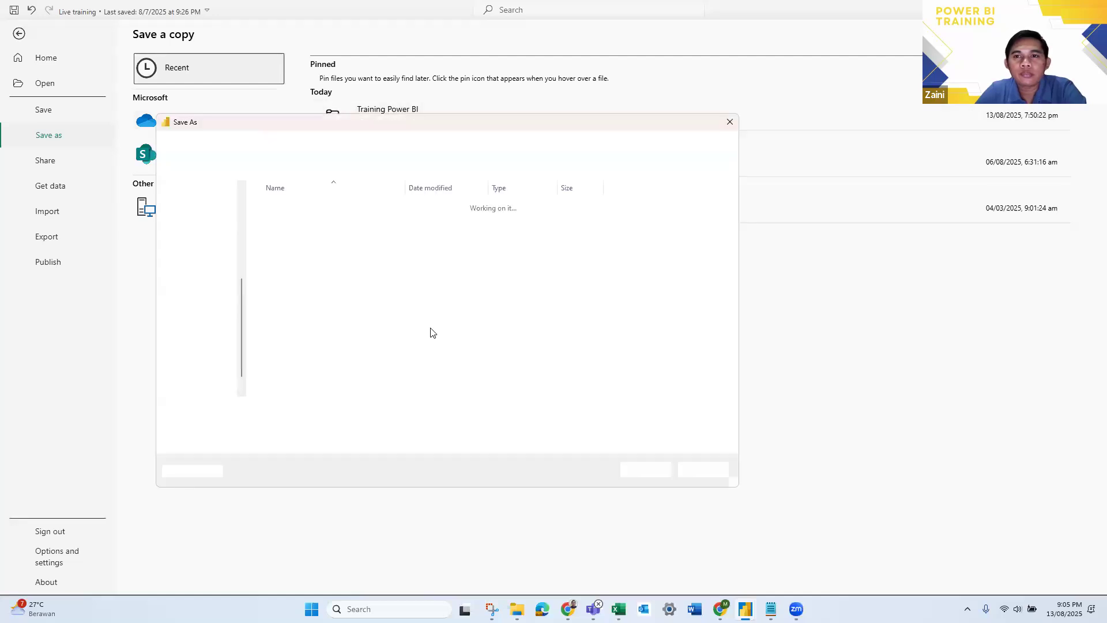
pyautogui.click(266, 410)
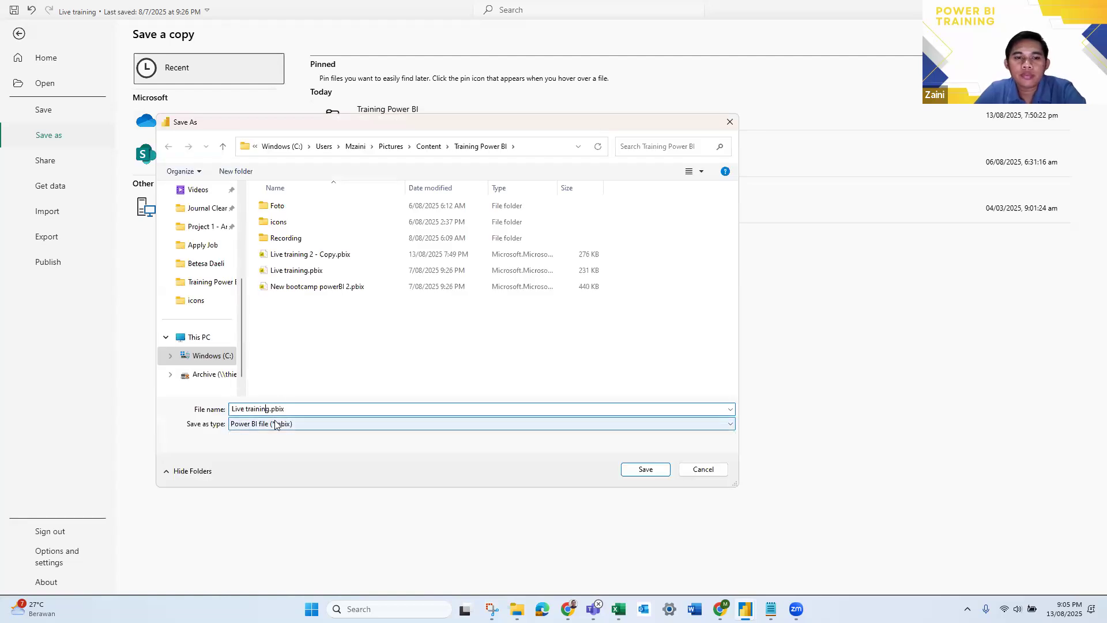
pyautogui.write('Day 2')
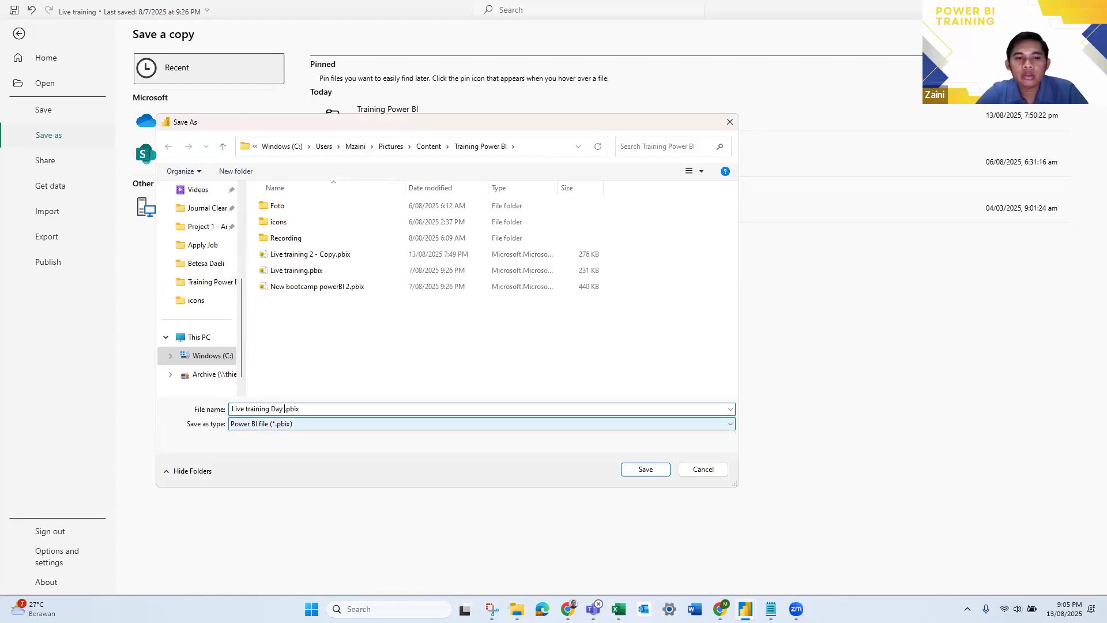
pyautogui.press('Return')
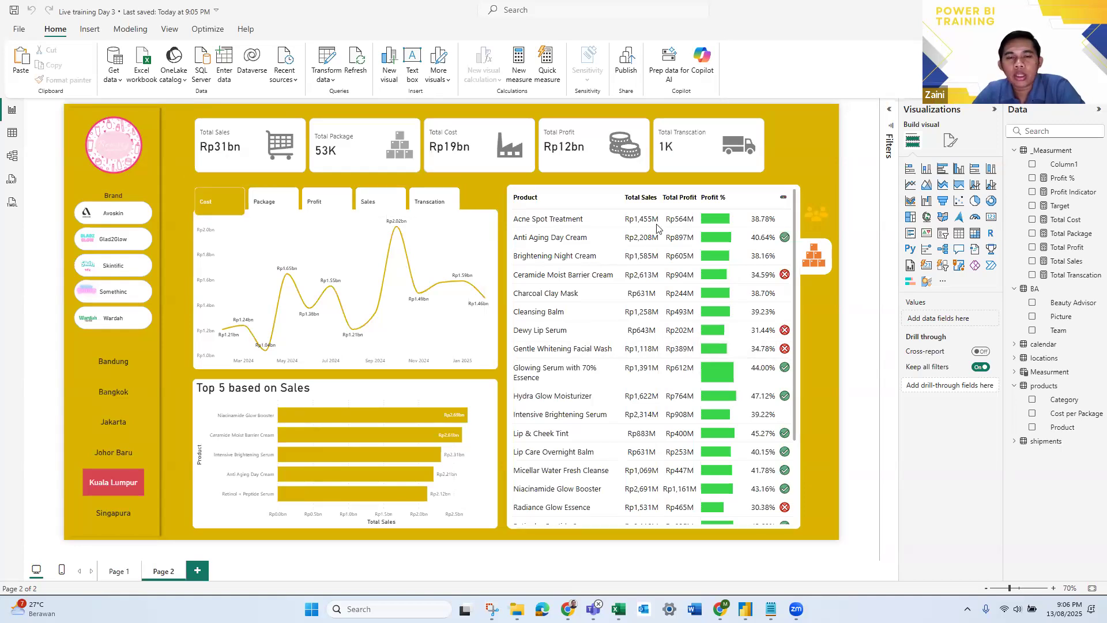
# - Refresh the report's data and save the changes when starting to publish
pyautogui.click(641, 237)
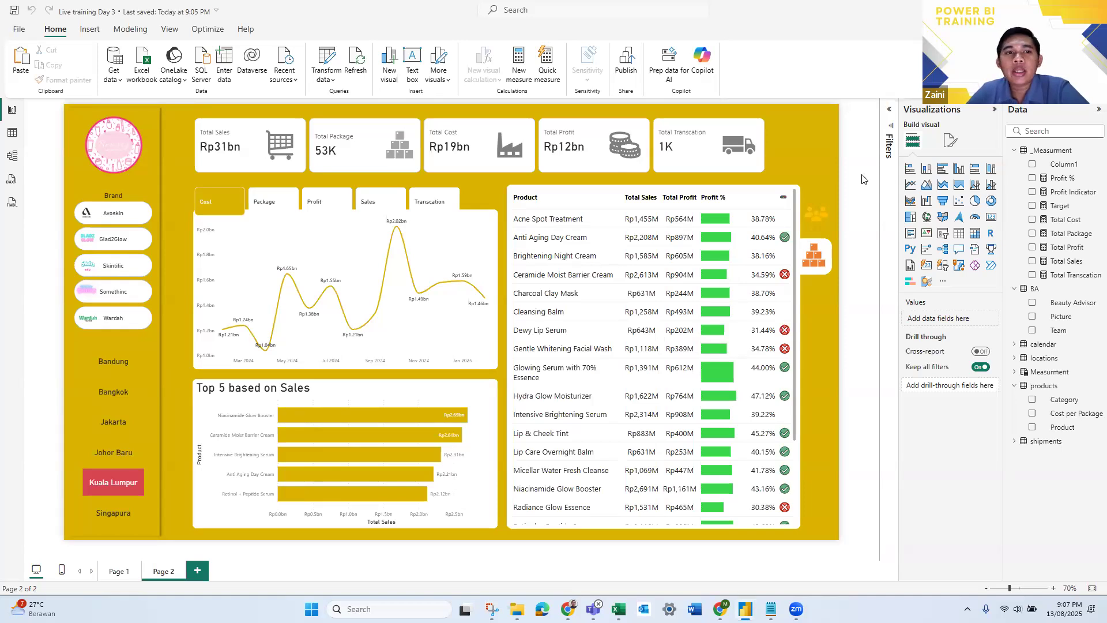
pyautogui.click(356, 69)
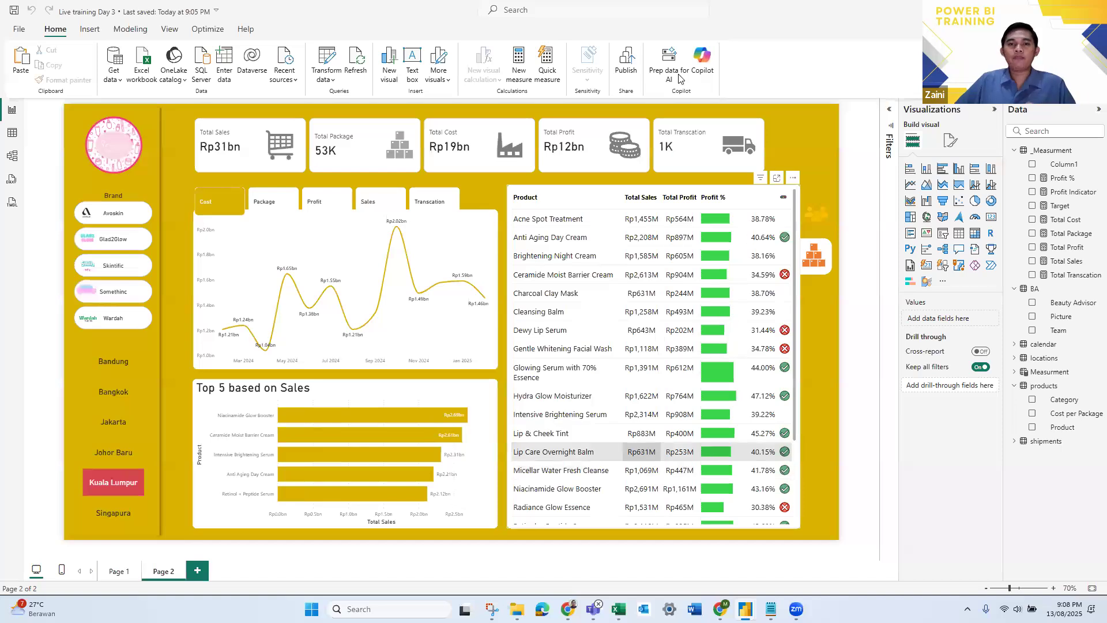
pyautogui.click(631, 69)
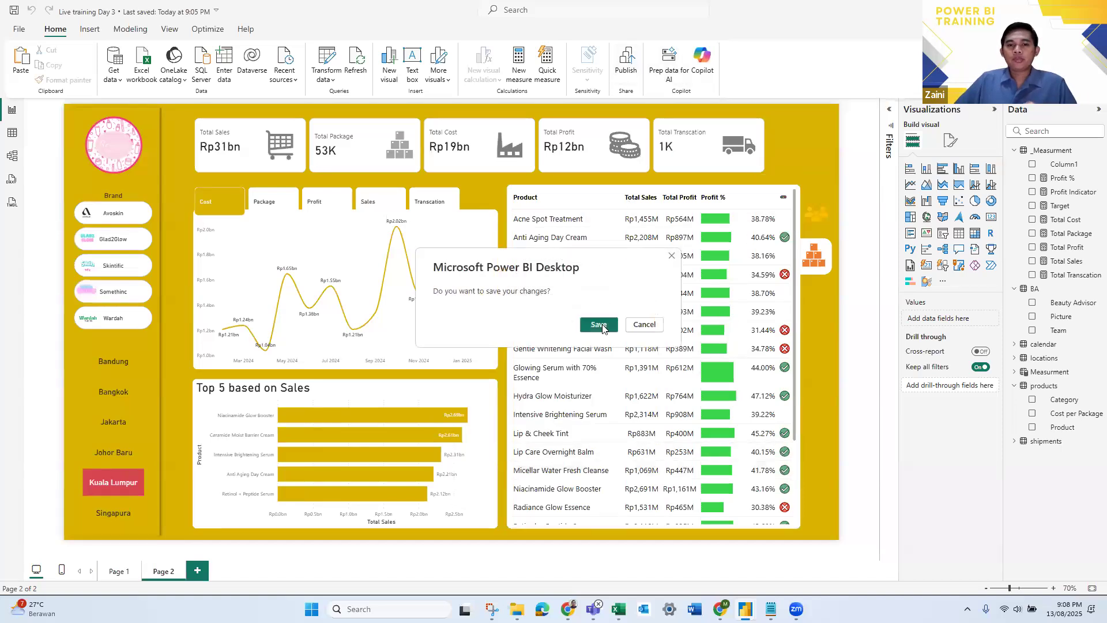
pyautogui.click(598, 324)
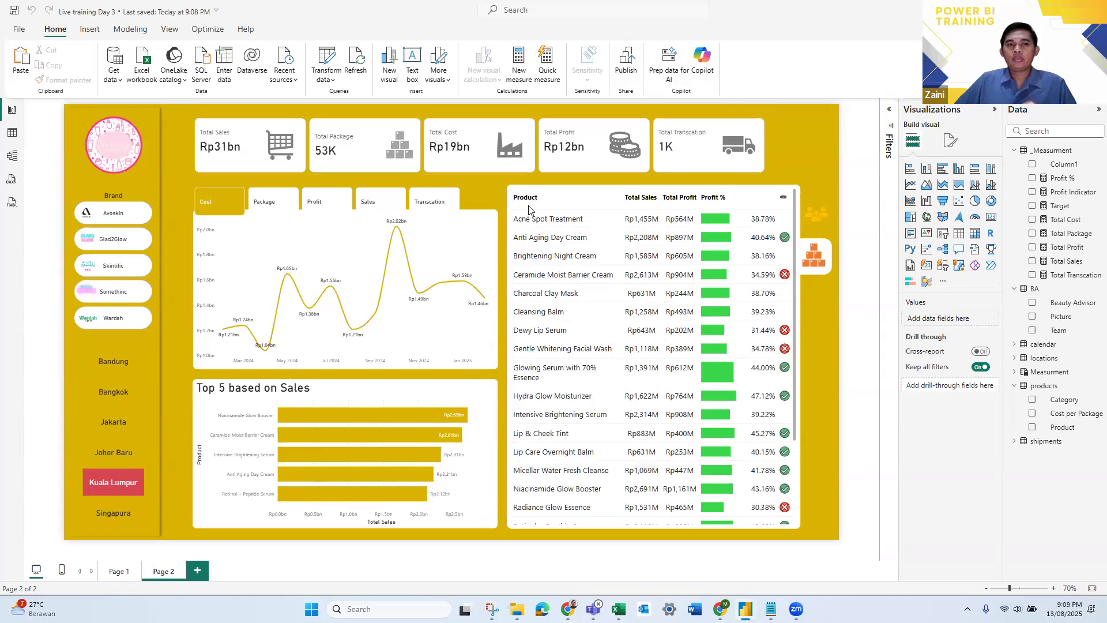
# - Publish the report to the My workspace destination
pyautogui.click(627, 63)
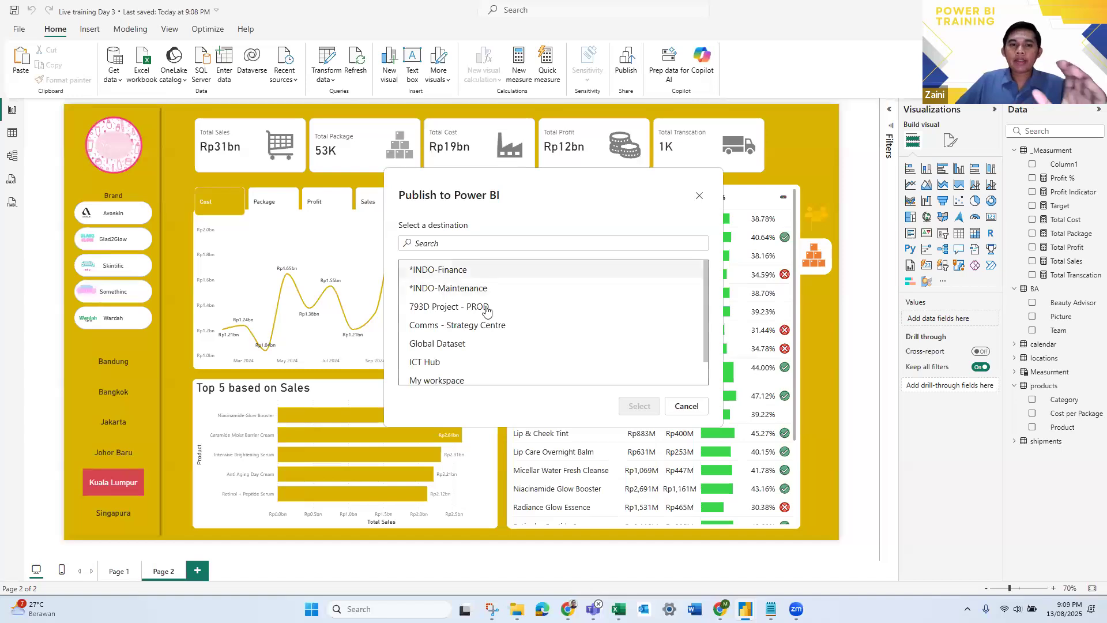
pyautogui.scroll(-1, 487, 340)
pyautogui.scroll(1, 489, 363)
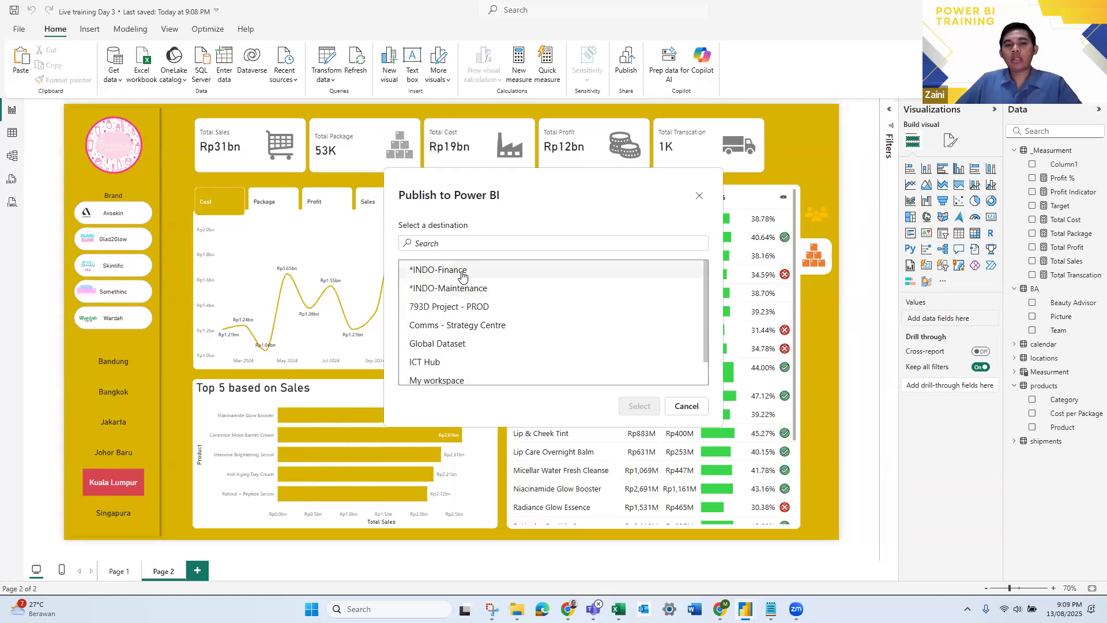
pyautogui.scroll(-1, 486, 326)
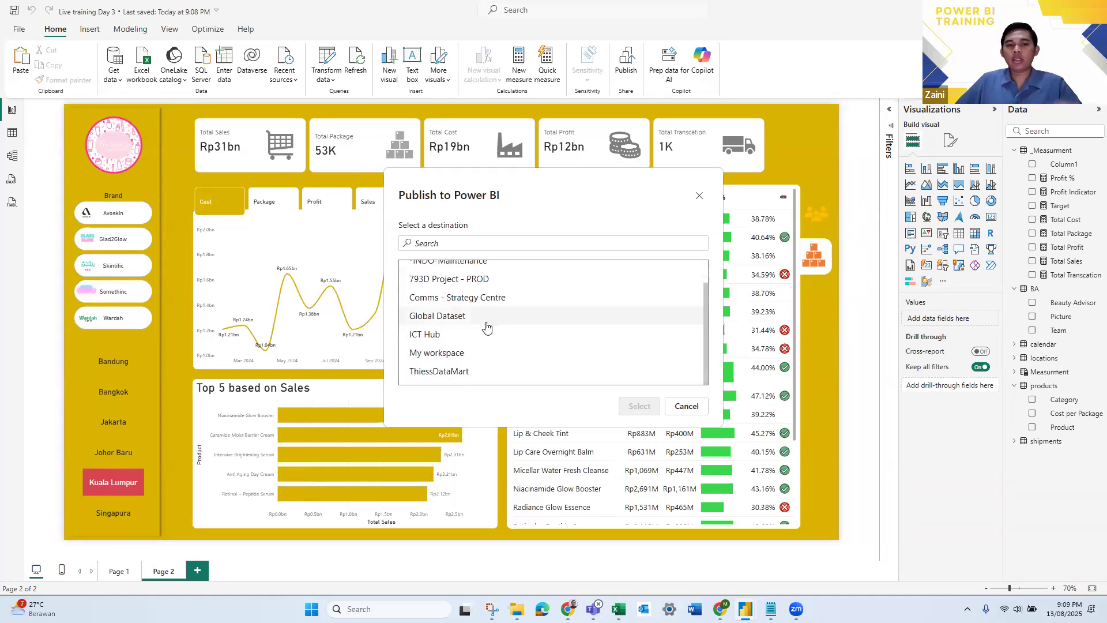
pyautogui.click(443, 359)
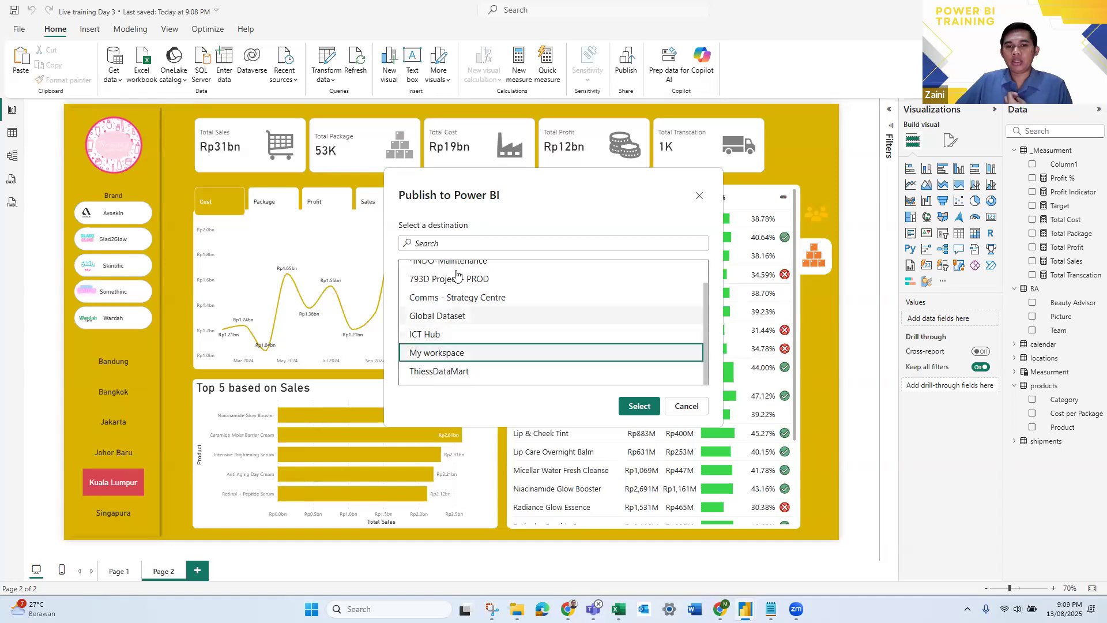
pyautogui.scroll(1, 466, 284)
pyautogui.scroll(-1, 476, 304)
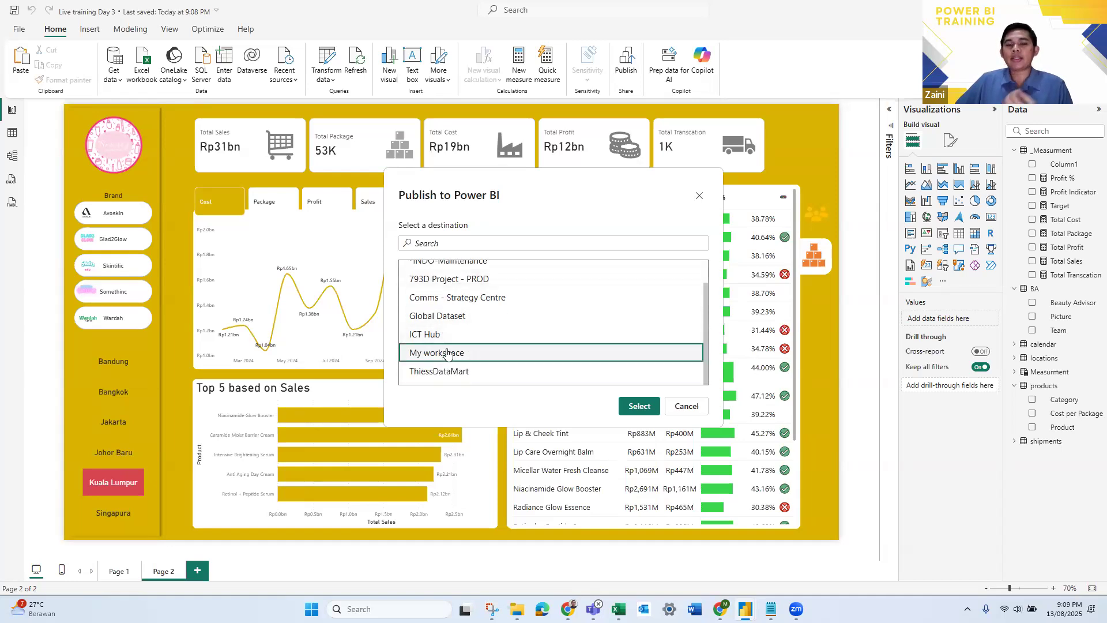
pyautogui.click(640, 406)
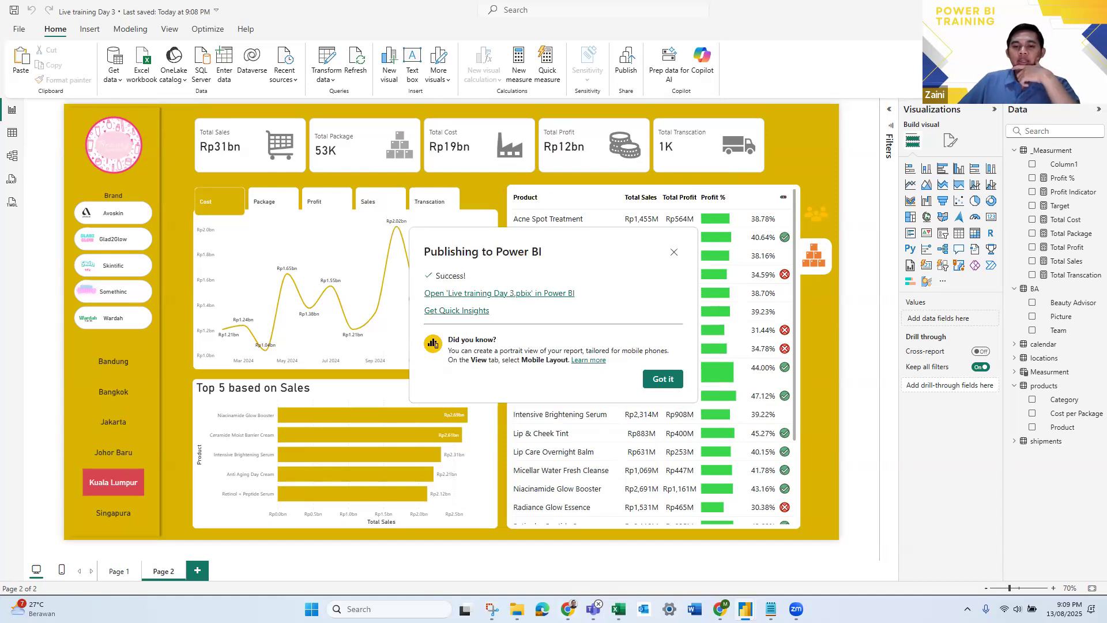
# - Switch to Chrome and open the Power BI service from the Microsoft 365 apps in Outlook
pyautogui.click(567, 609)
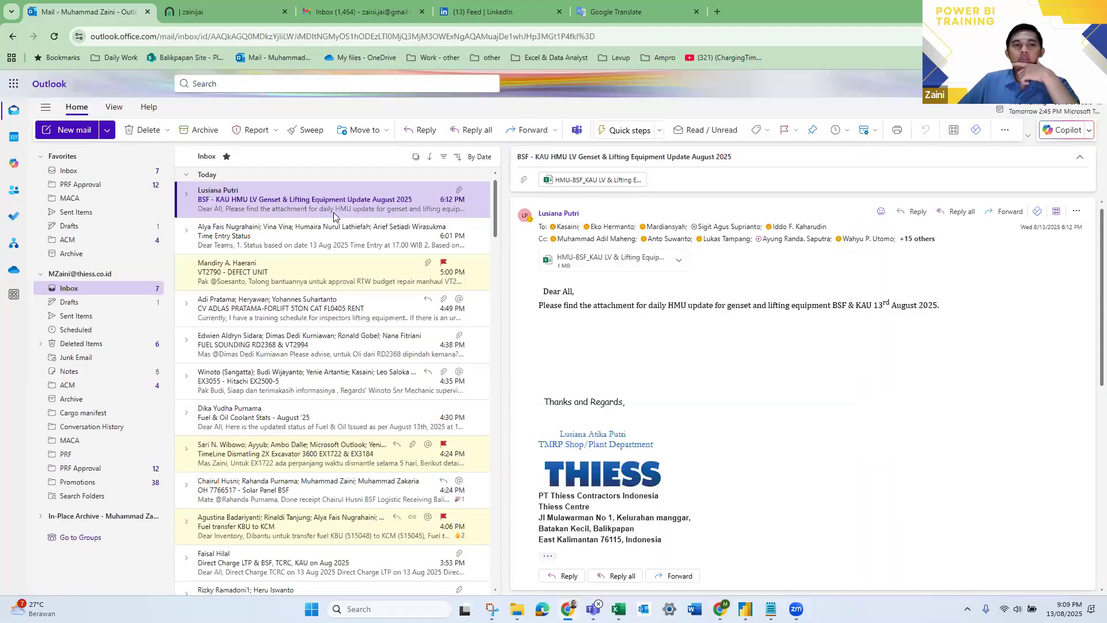
pyautogui.click(13, 83)
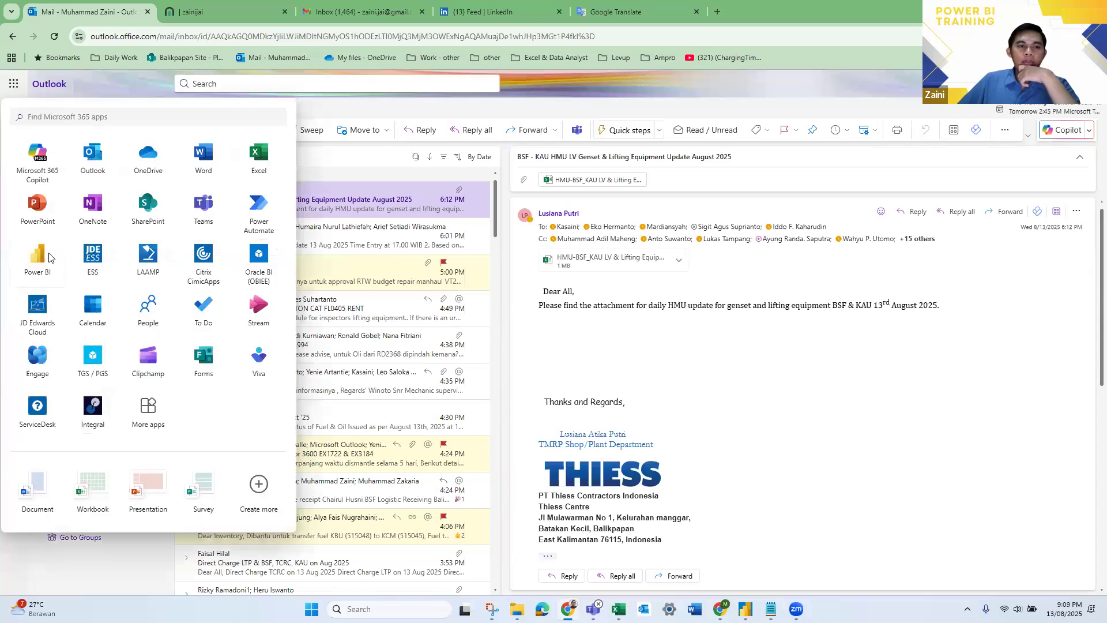
pyautogui.click(49, 257)
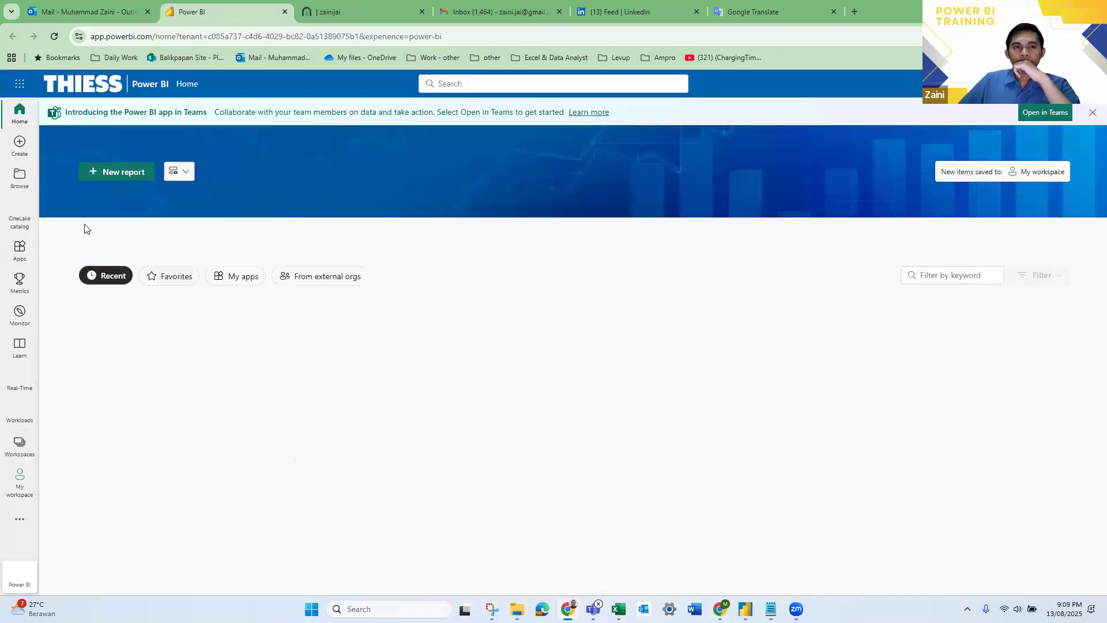
# - Open the published Live training Day 3 report from My workspace
pyautogui.scroll(-5, 231, 345)
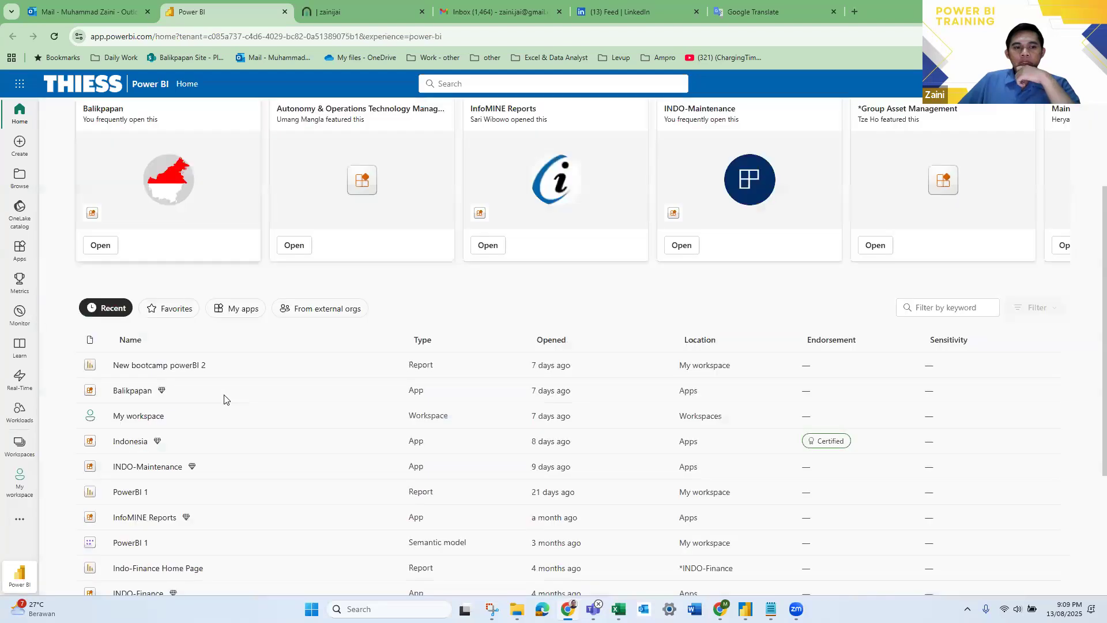
pyautogui.click(16, 414)
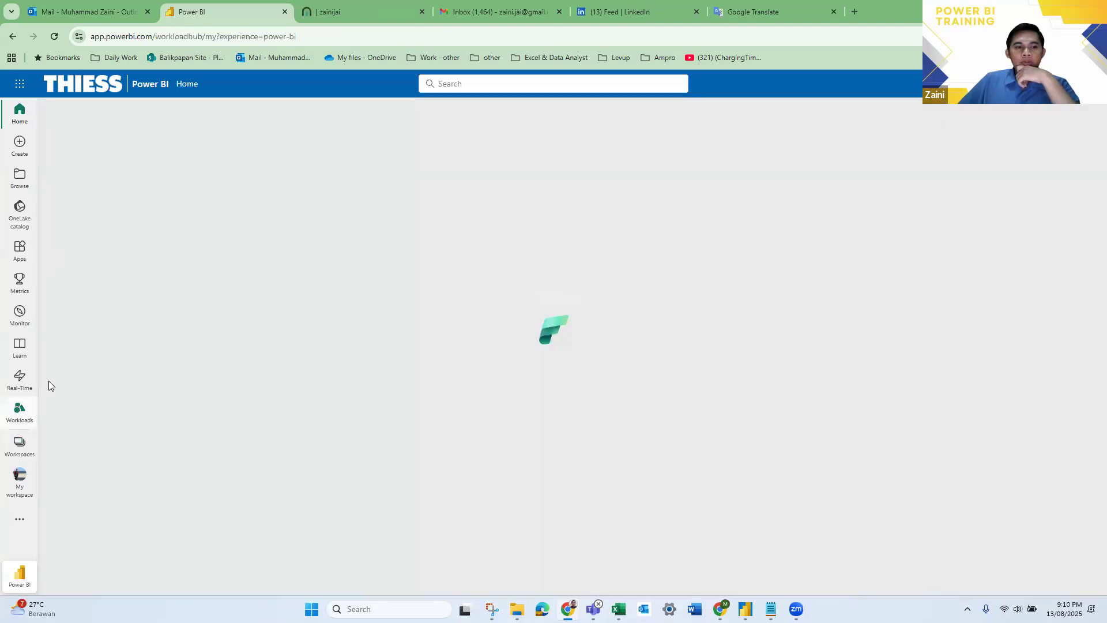
pyautogui.click(20, 447)
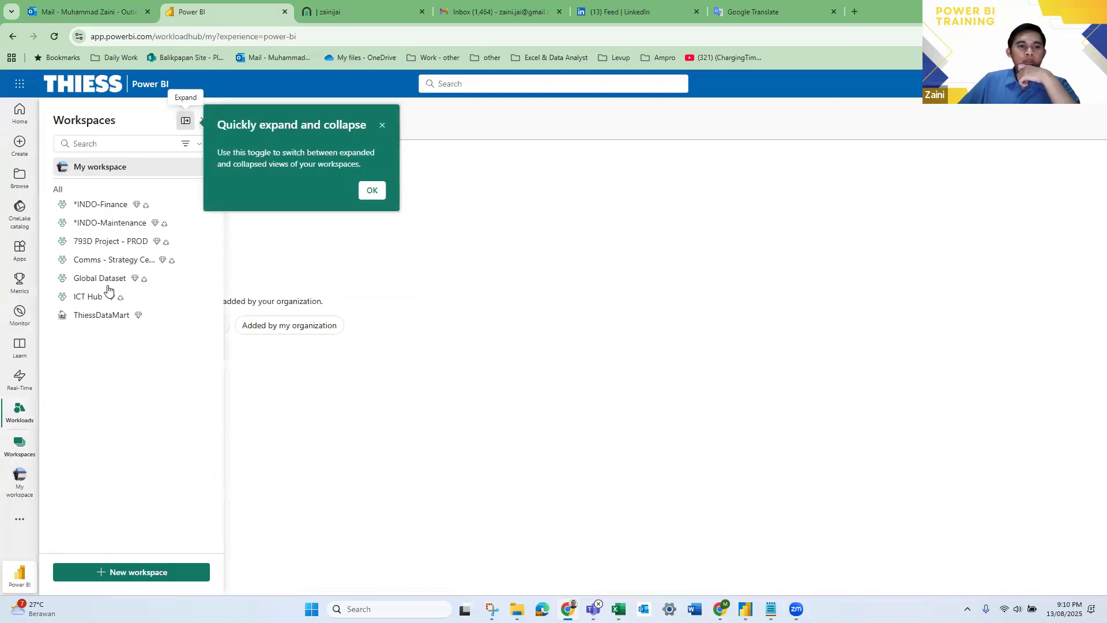
pyautogui.click(24, 485)
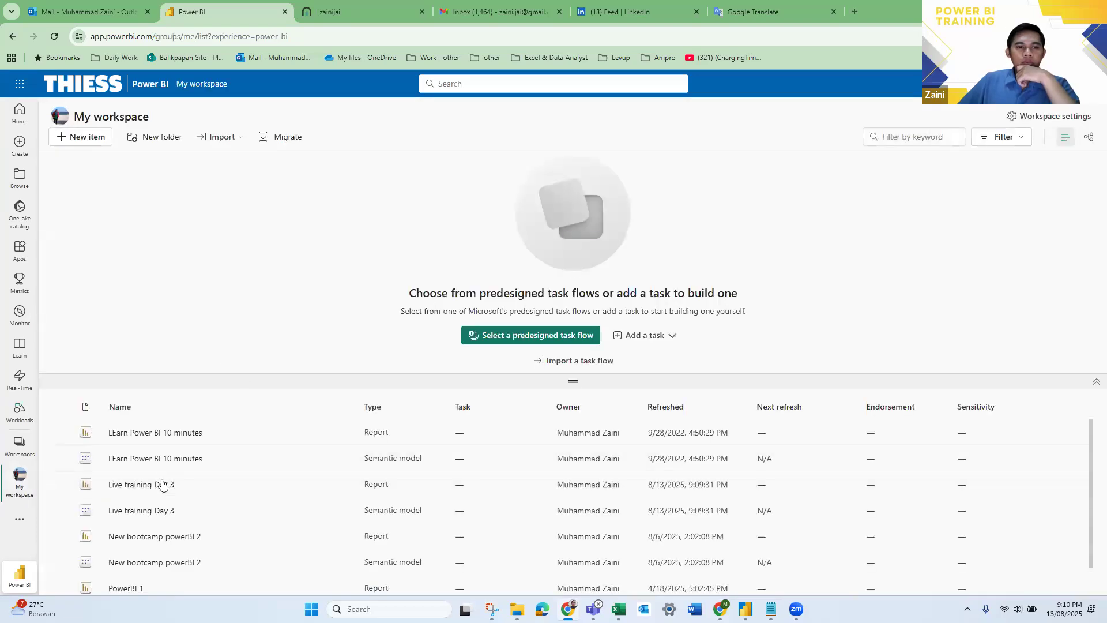
pyautogui.click(158, 487)
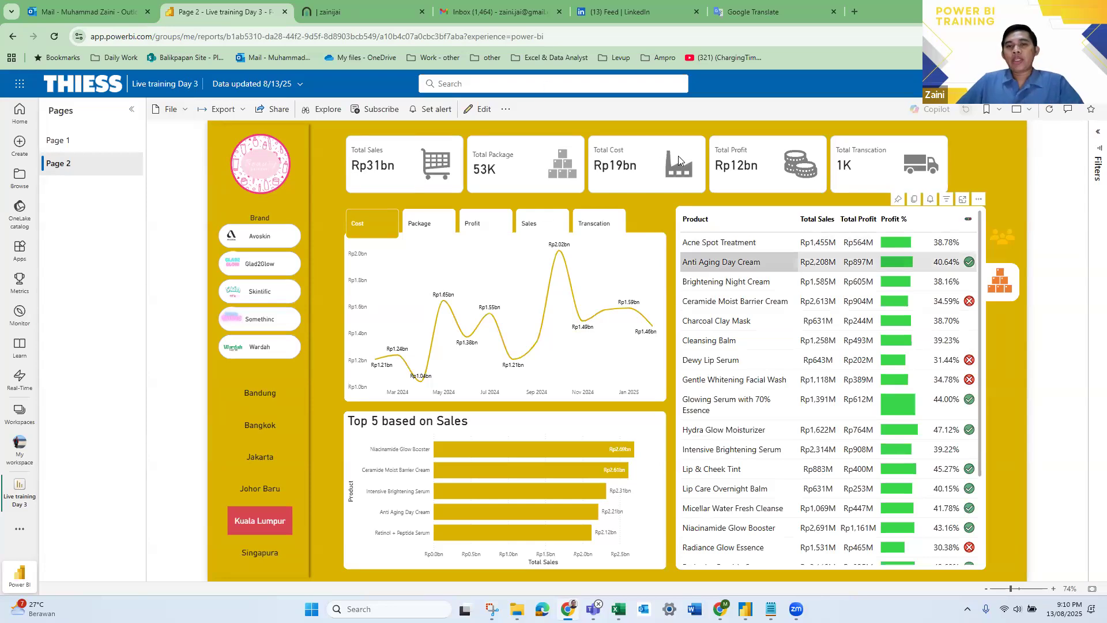
# - Review the report's export formats and try to share the report with others
pyautogui.click(236, 115)
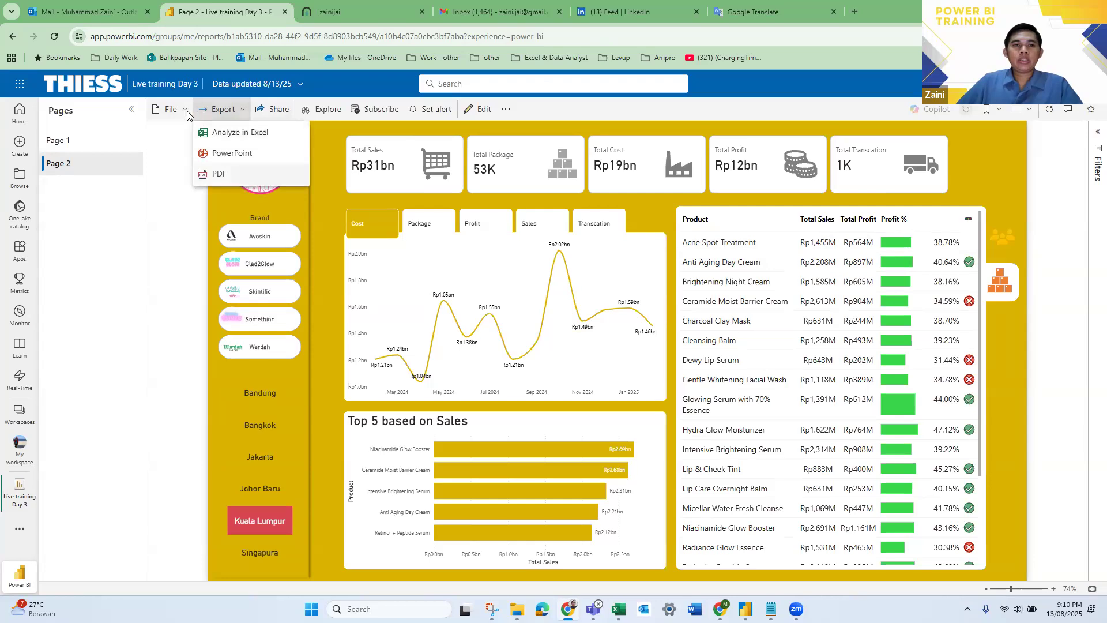
pyautogui.click(269, 115)
pyautogui.click(275, 111)
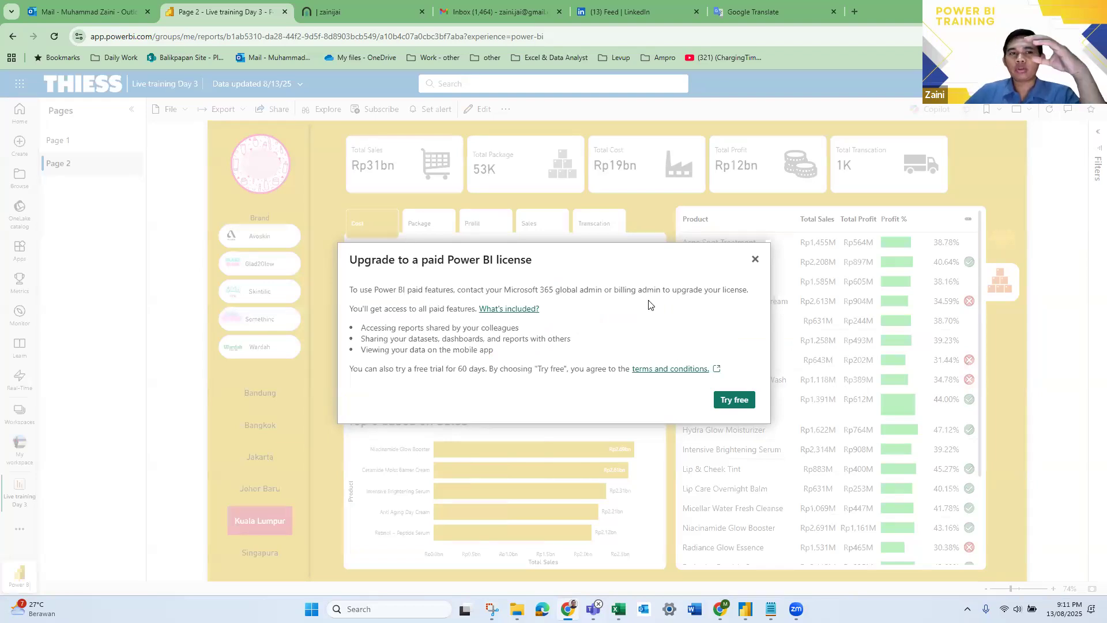
# - Dismiss the paid license upgrade offer and search LinkedIn for "powerbi dashboard"
pyautogui.click(754, 263)
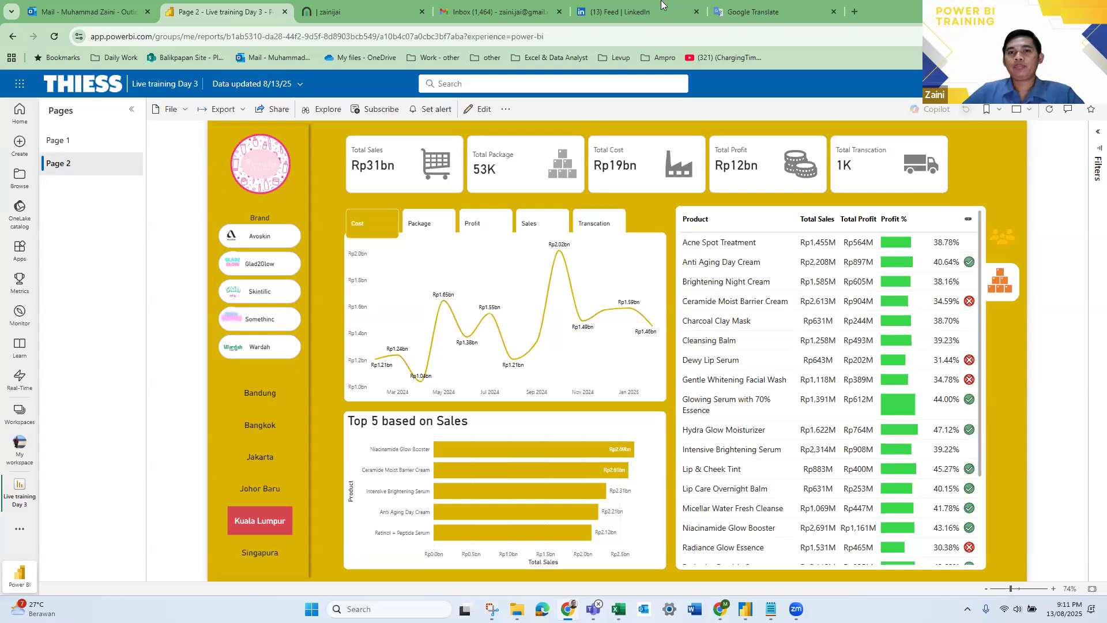
pyautogui.click(620, 11)
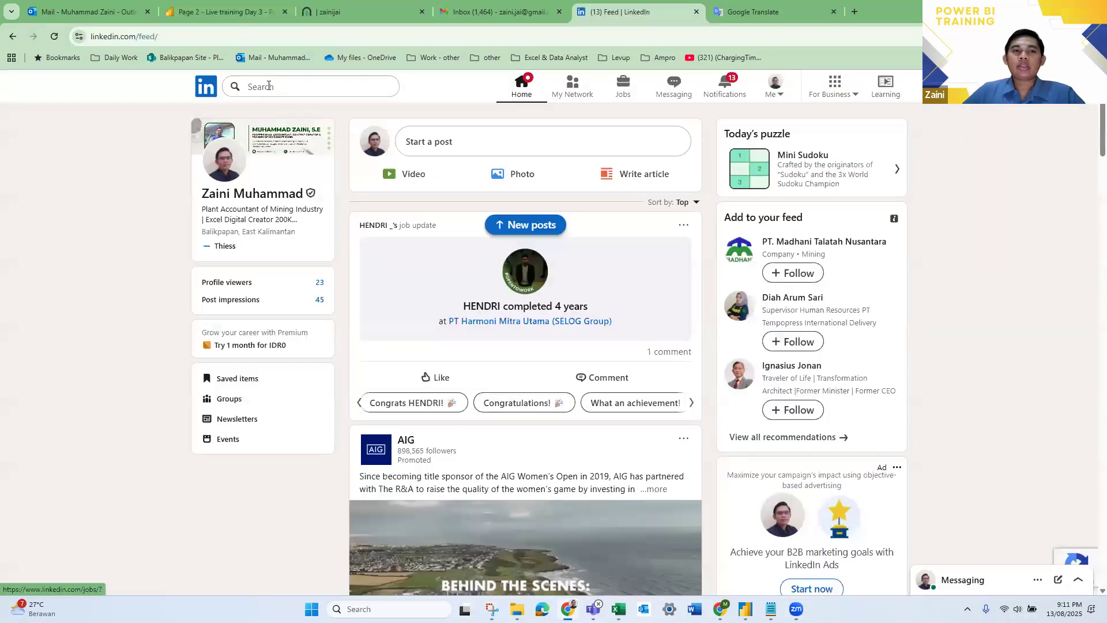
pyautogui.click(268, 87)
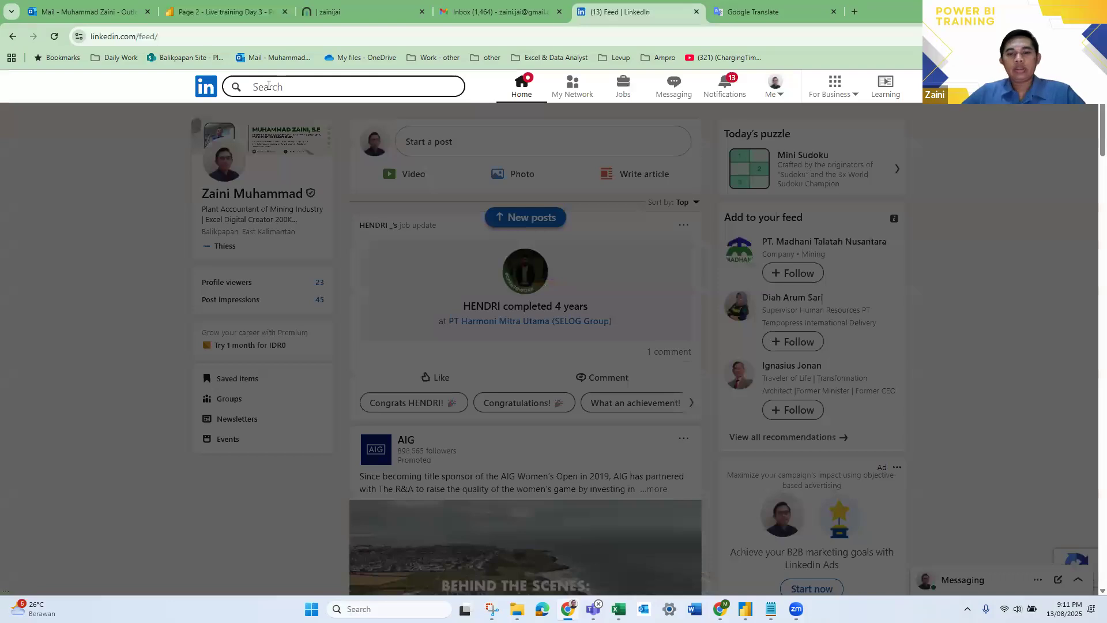
pyautogui.write('power')
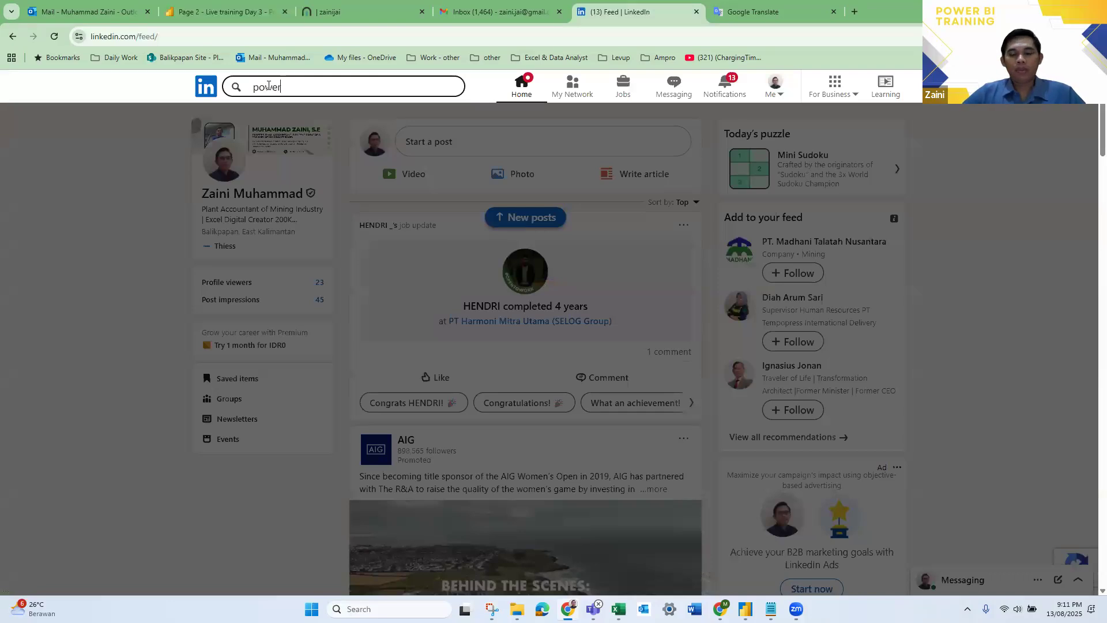
pyautogui.write('bi ')
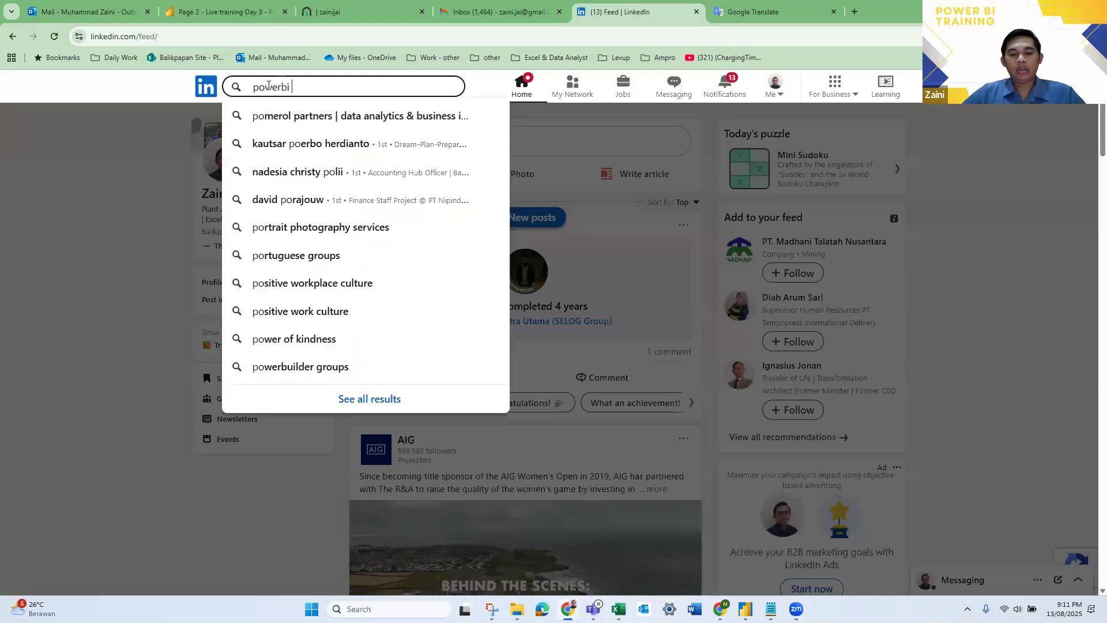
pyautogui.write('dashboard')
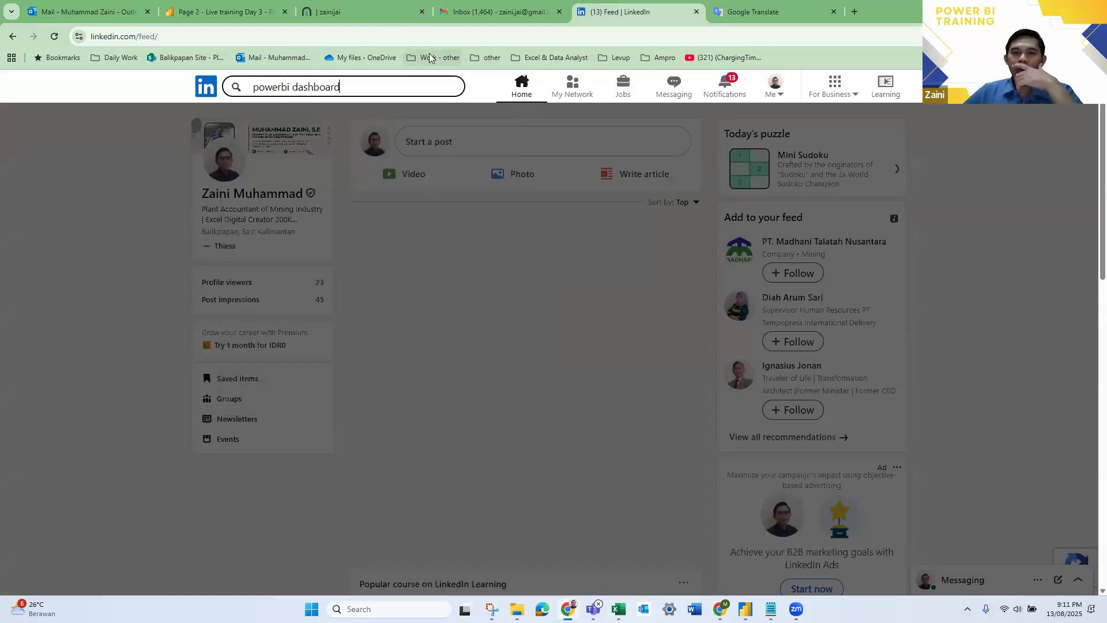
pyautogui.press('Return')
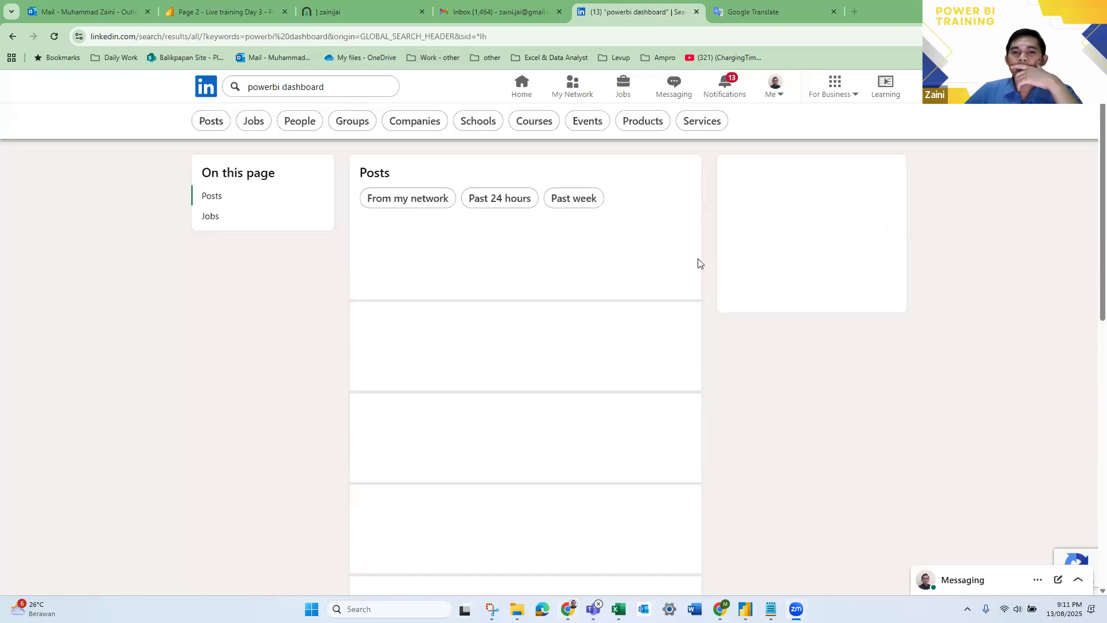
# - Expand the Weather Forecast Dashboard post and open its data source link in a new browser tab
pyautogui.scroll(-2, 521, 287)
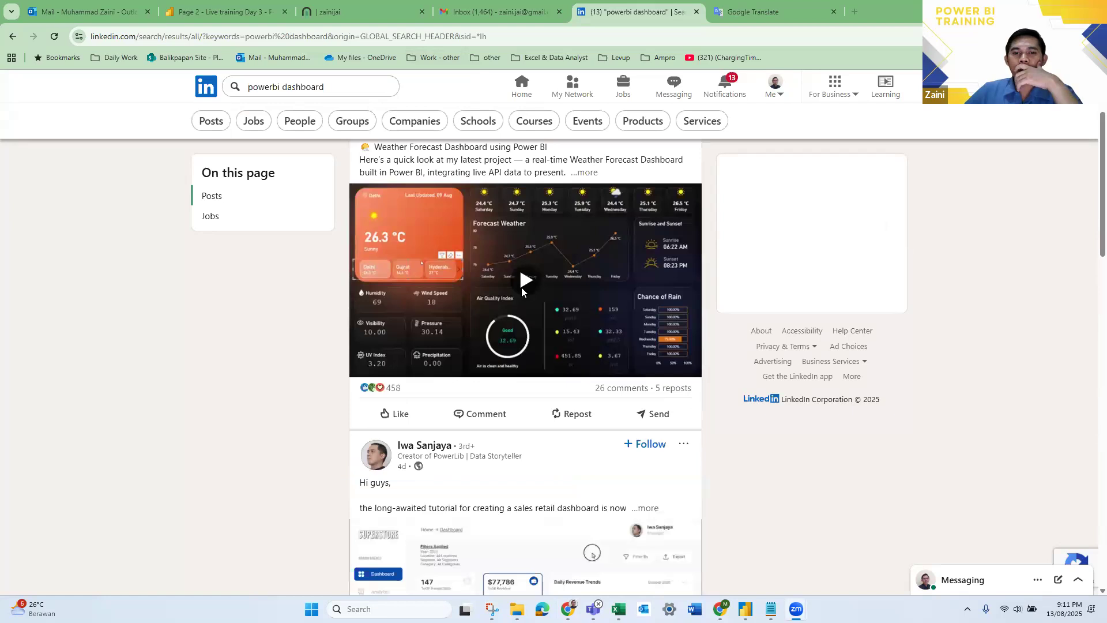
pyautogui.scroll(1, 580, 254)
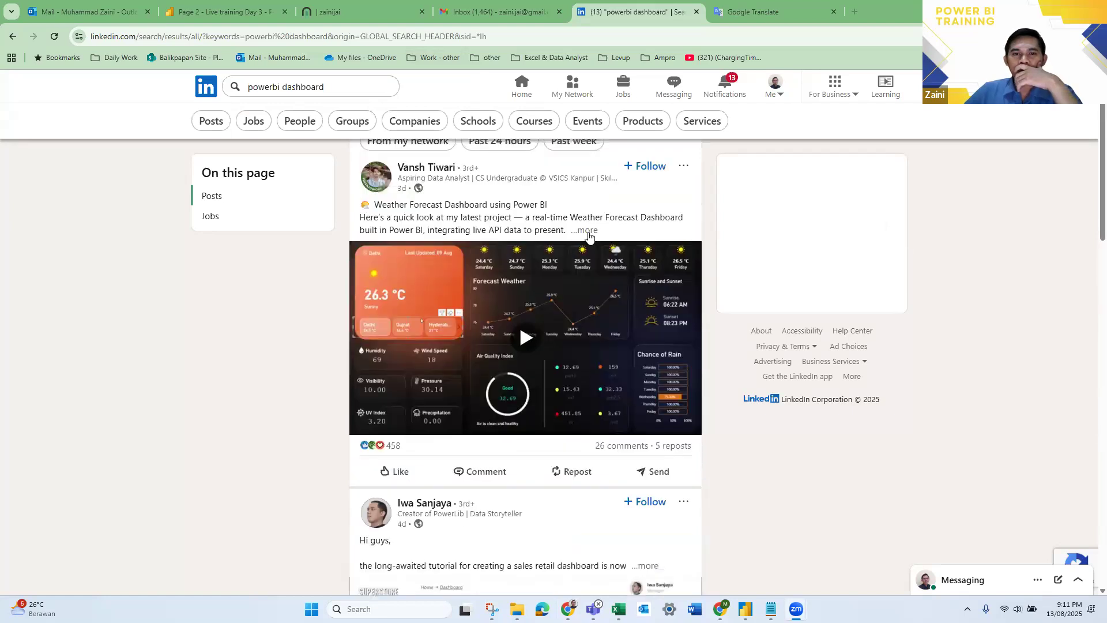
pyautogui.click(586, 231)
pyautogui.scroll(-5, 464, 314)
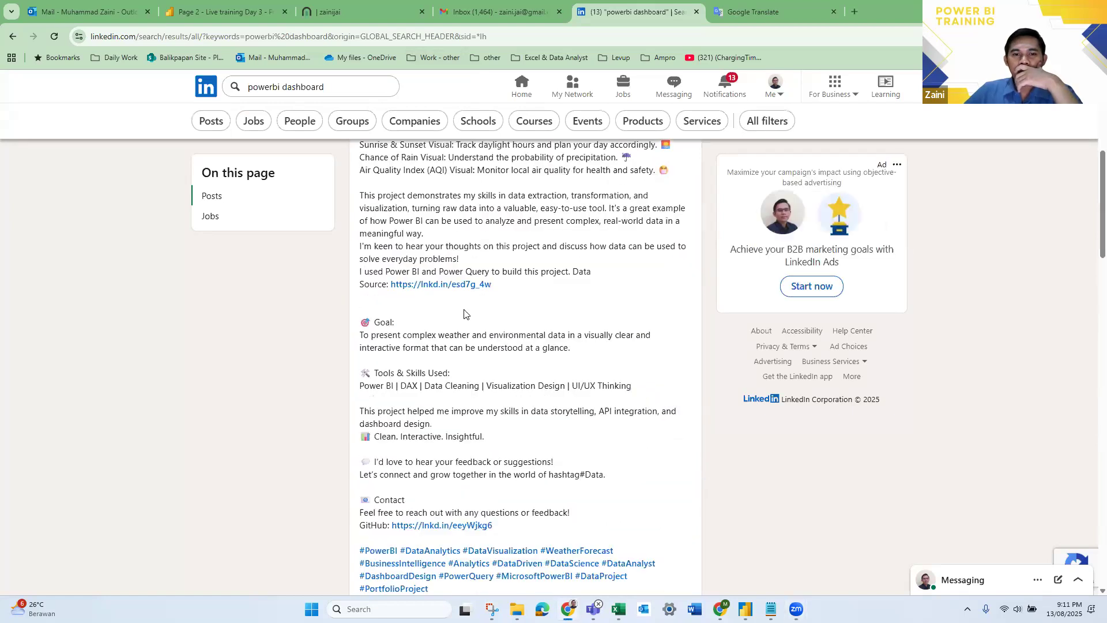
pyautogui.scroll(-2, 488, 309)
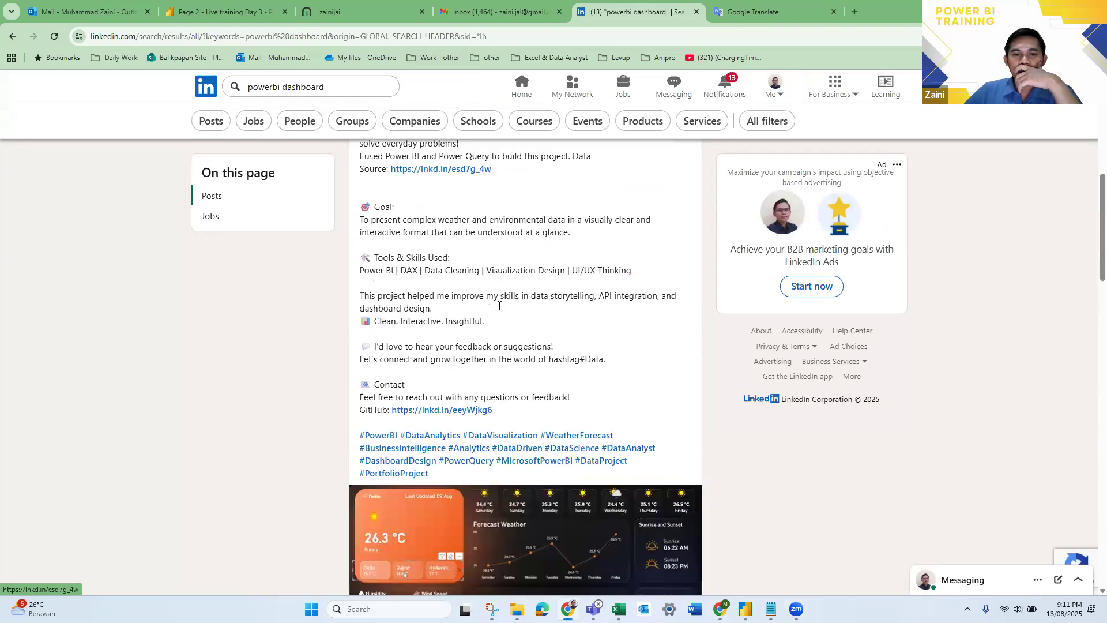
pyautogui.scroll(2, 464, 332)
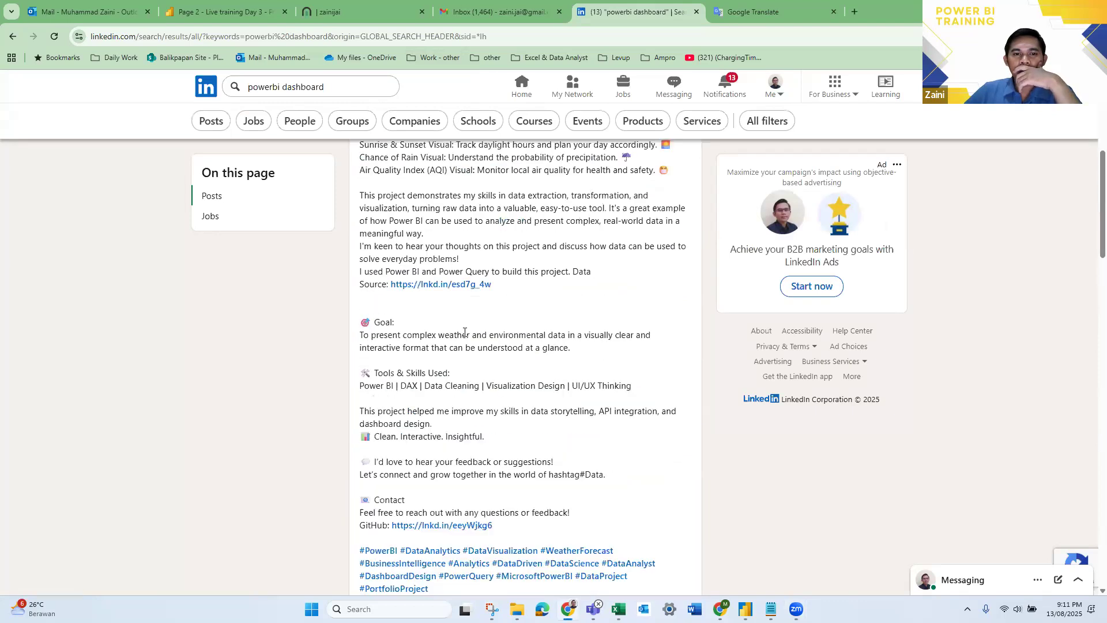
pyautogui.rightClick(472, 285)
pyautogui.click(551, 296)
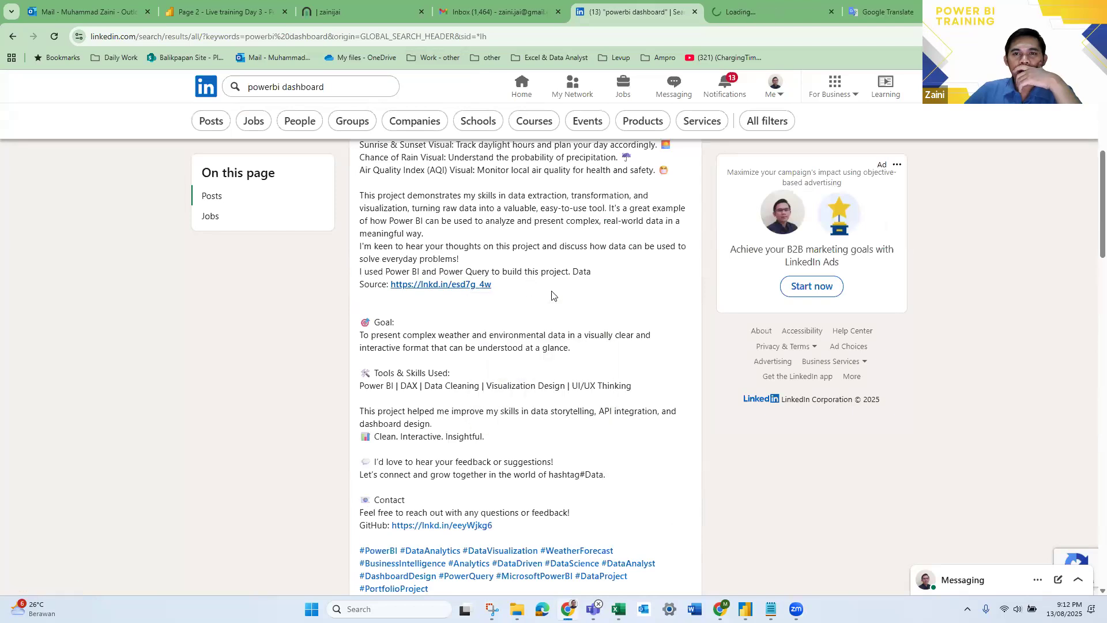
# - Expand the sales retail dashboard tutorial post and open its documentation website link in a new browser tab
pyautogui.scroll(2, 577, 285)
pyautogui.scroll(-7, 602, 275)
pyautogui.scroll(-8, 602, 275)
pyautogui.scroll(2, 639, 236)
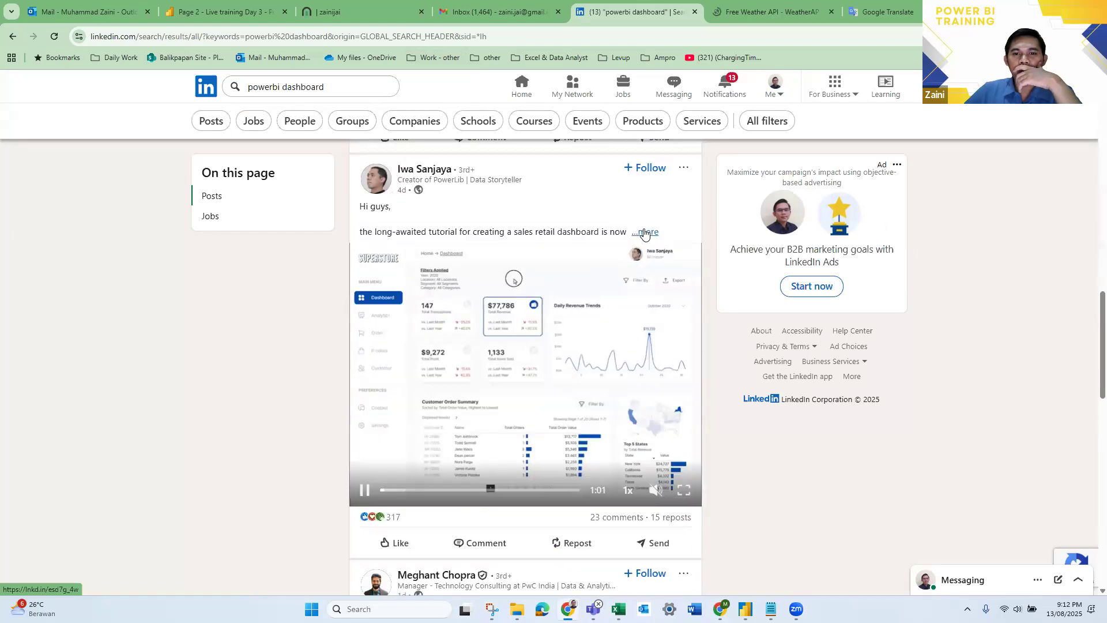
pyautogui.click(644, 232)
pyautogui.scroll(-3, 452, 260)
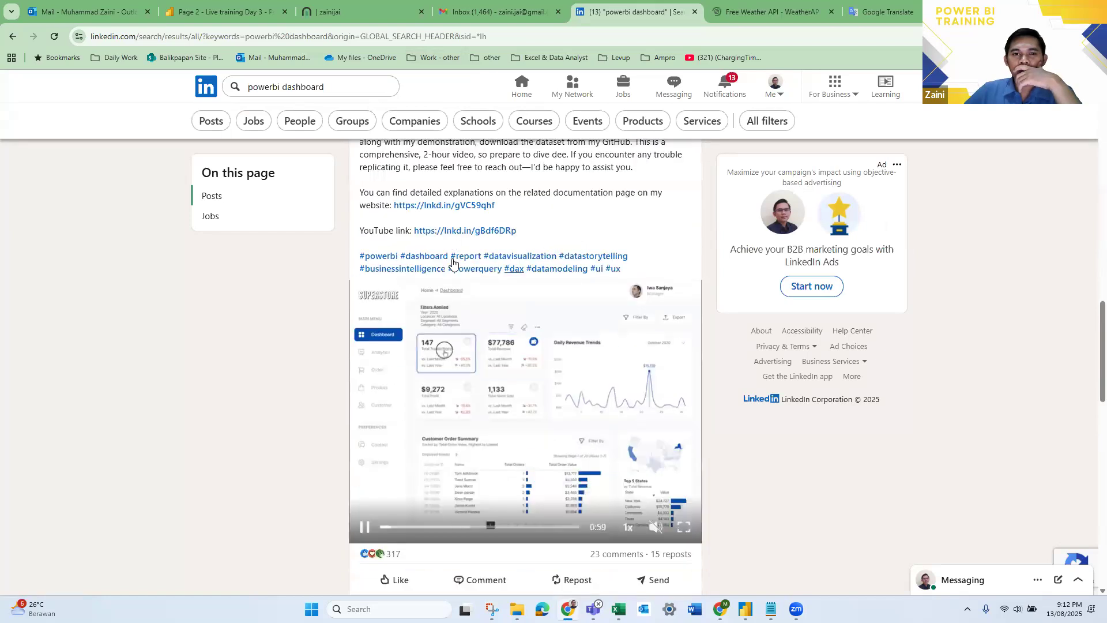
pyautogui.rightClick(456, 208)
pyautogui.click(480, 224)
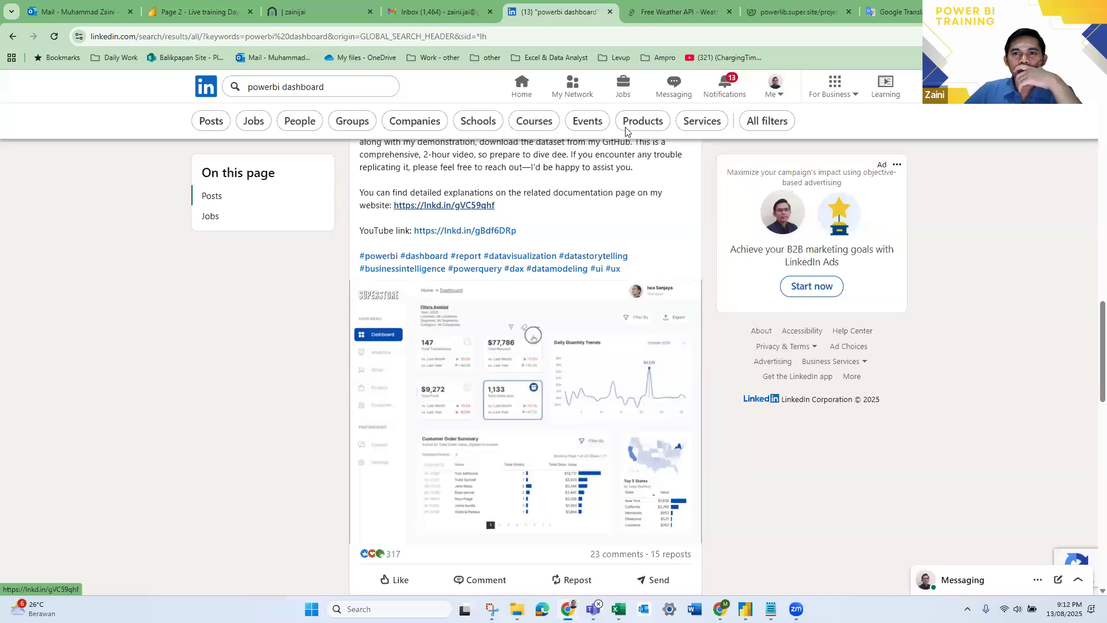
# - Examine the PowerLib page on building a sales retail dashboard, including its documentation sections, .pbix repository link and embedded report
pyautogui.click(662, 13)
pyautogui.click(770, 6)
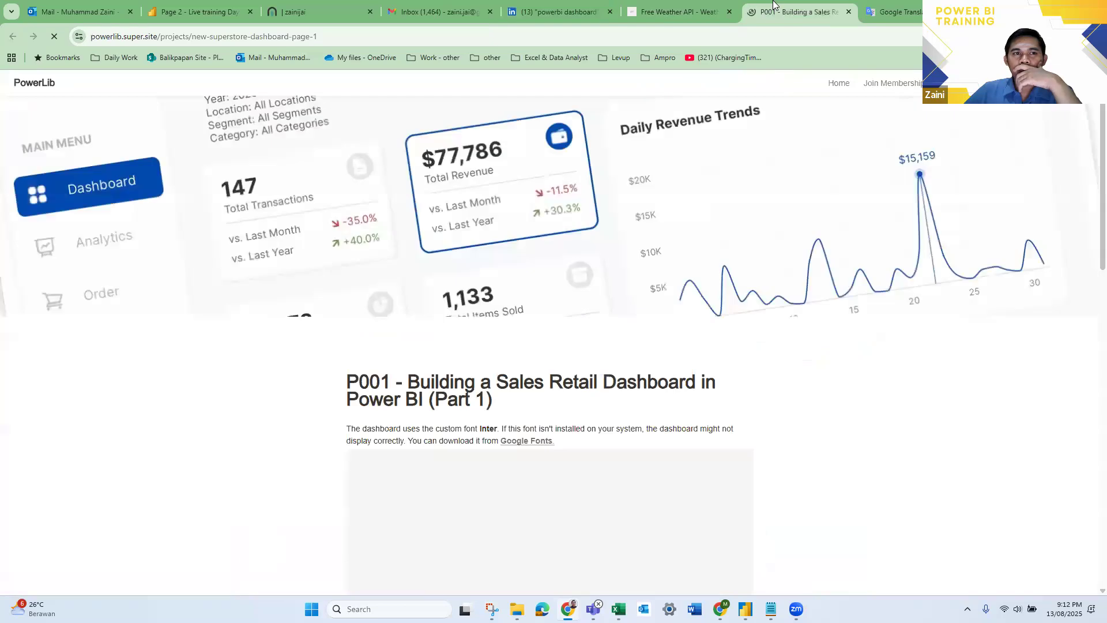
pyautogui.scroll(-2, 870, 363)
pyautogui.scroll(-6, 771, 398)
pyautogui.scroll(4, 818, 379)
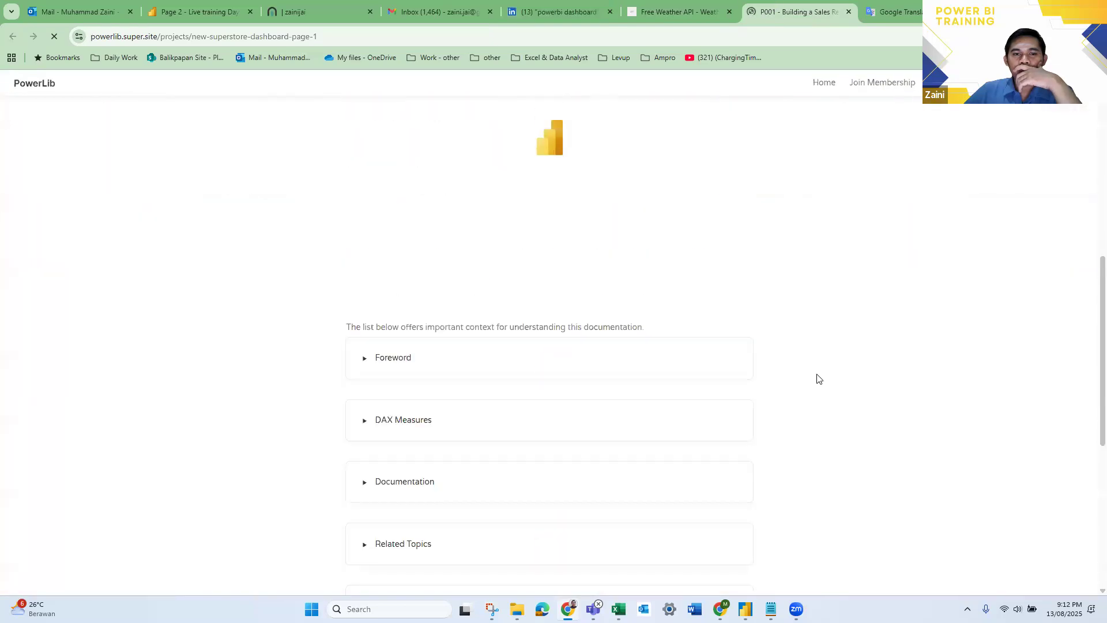
pyautogui.scroll(-9, 845, 394)
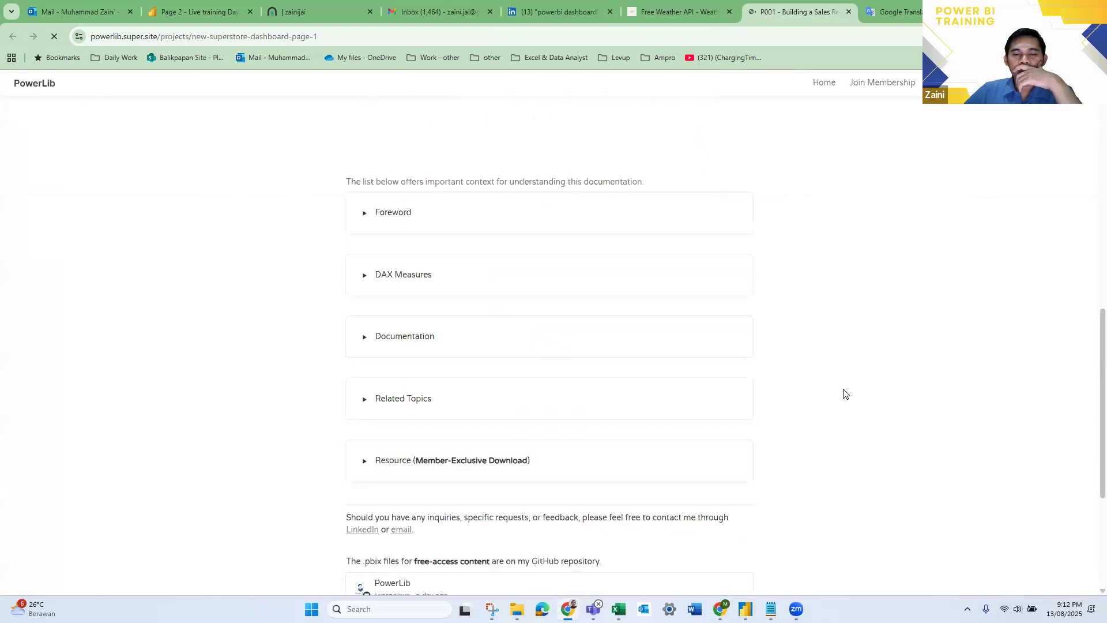
pyautogui.scroll(2, 494, 258)
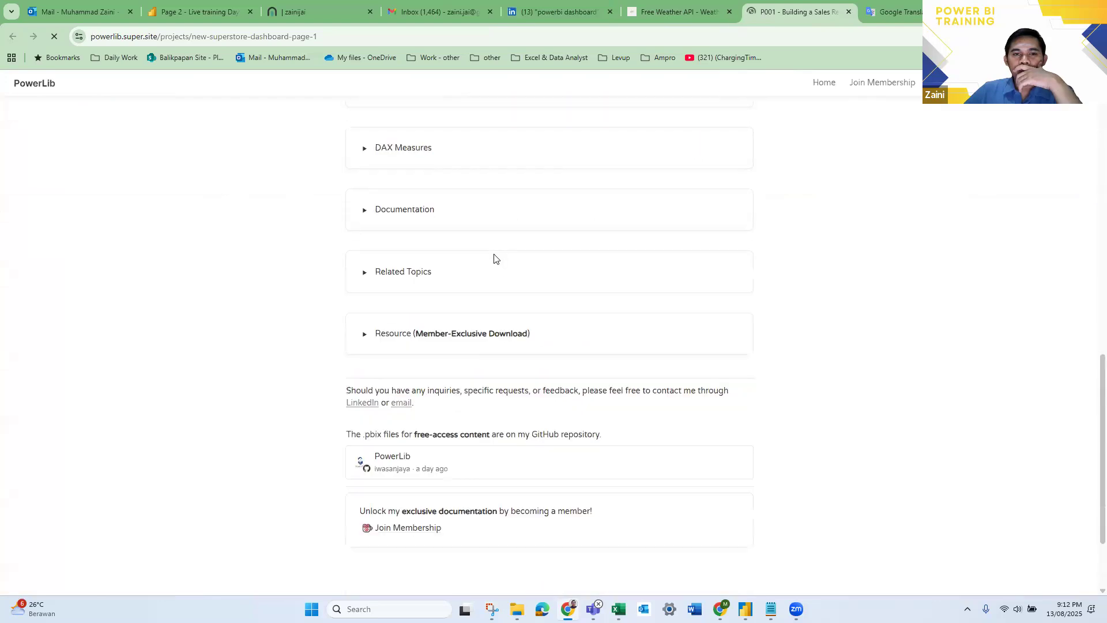
pyautogui.scroll(-2, 535, 386)
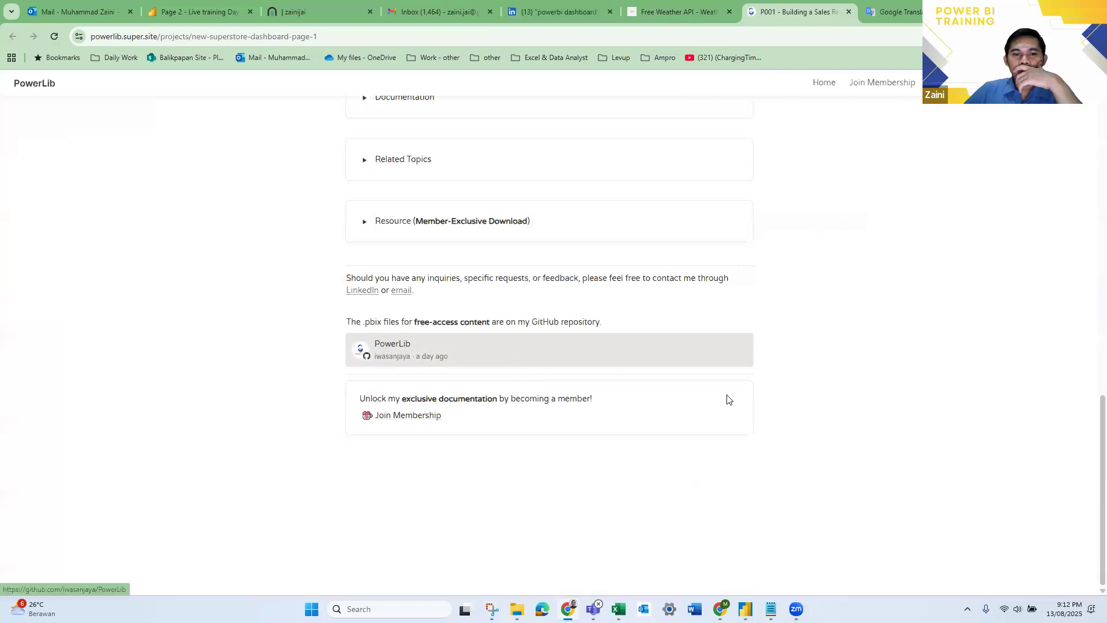
pyautogui.scroll(1, 465, 382)
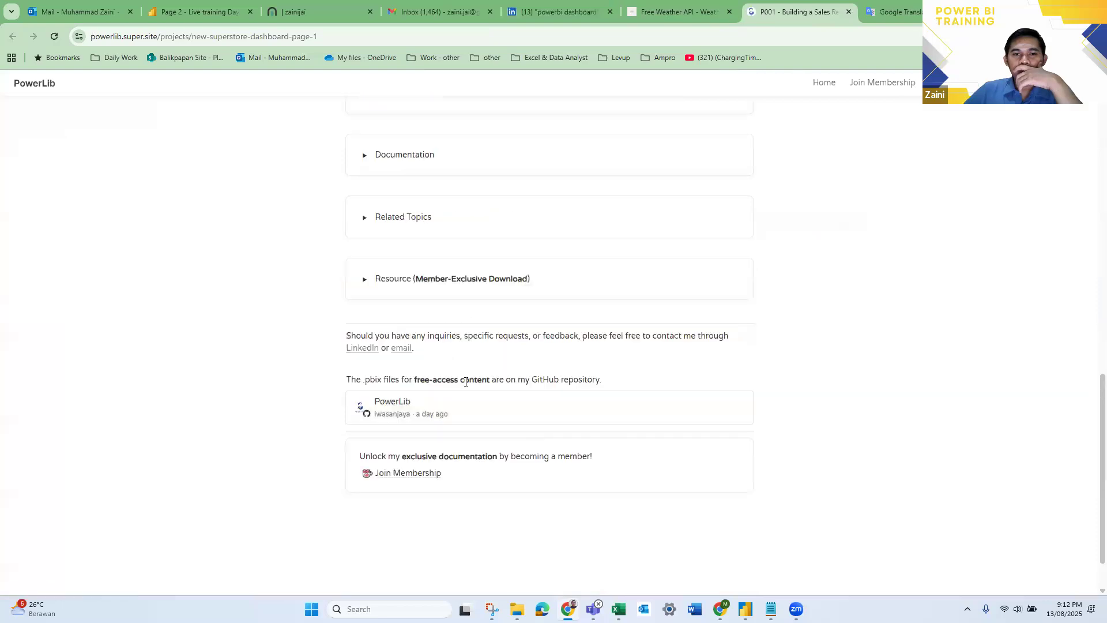
pyautogui.scroll(3, 523, 365)
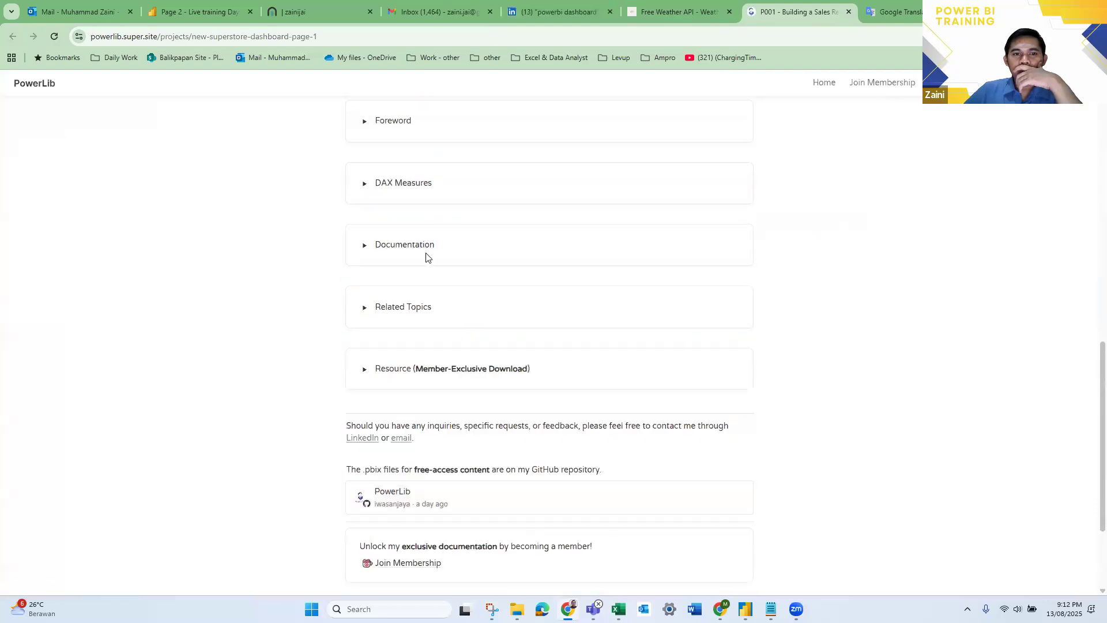
pyautogui.scroll(6, 547, 236)
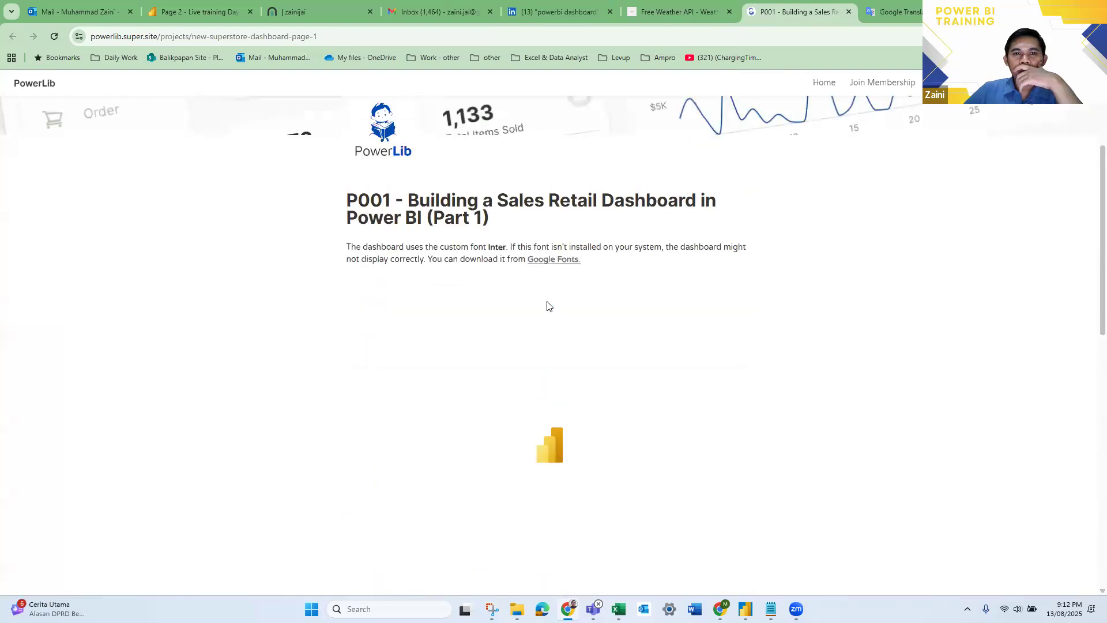
pyautogui.scroll(-2, 547, 306)
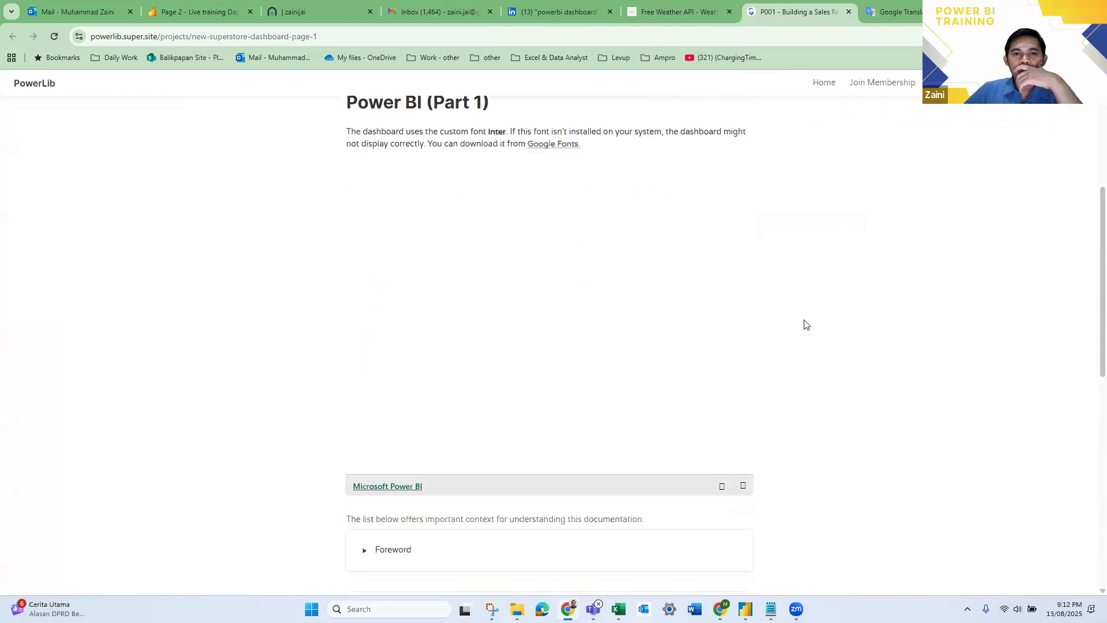
pyautogui.scroll(-1, 870, 322)
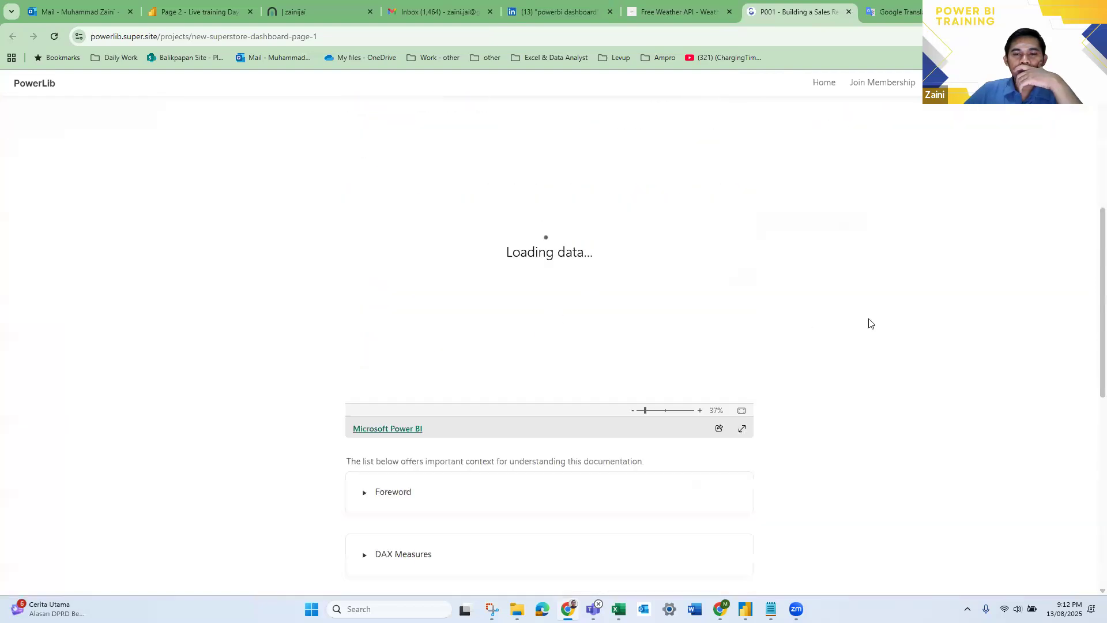
# - View the embedded Superstore report in full screen, then return to the documentation page and look over the loaded dashboard
pyautogui.click(743, 430)
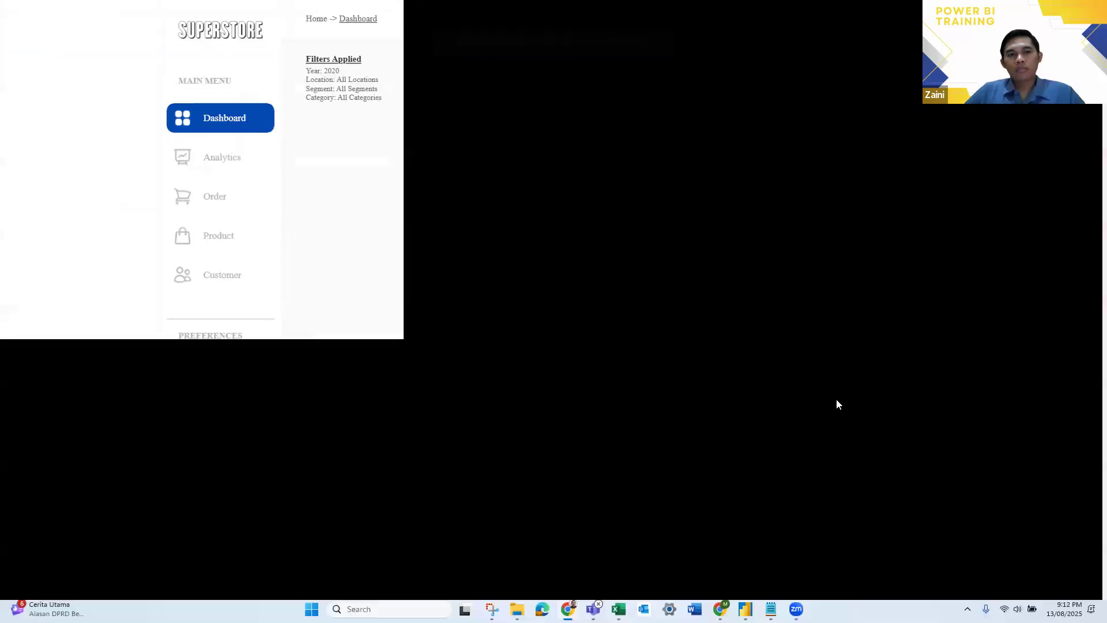
pyautogui.press('Escape')
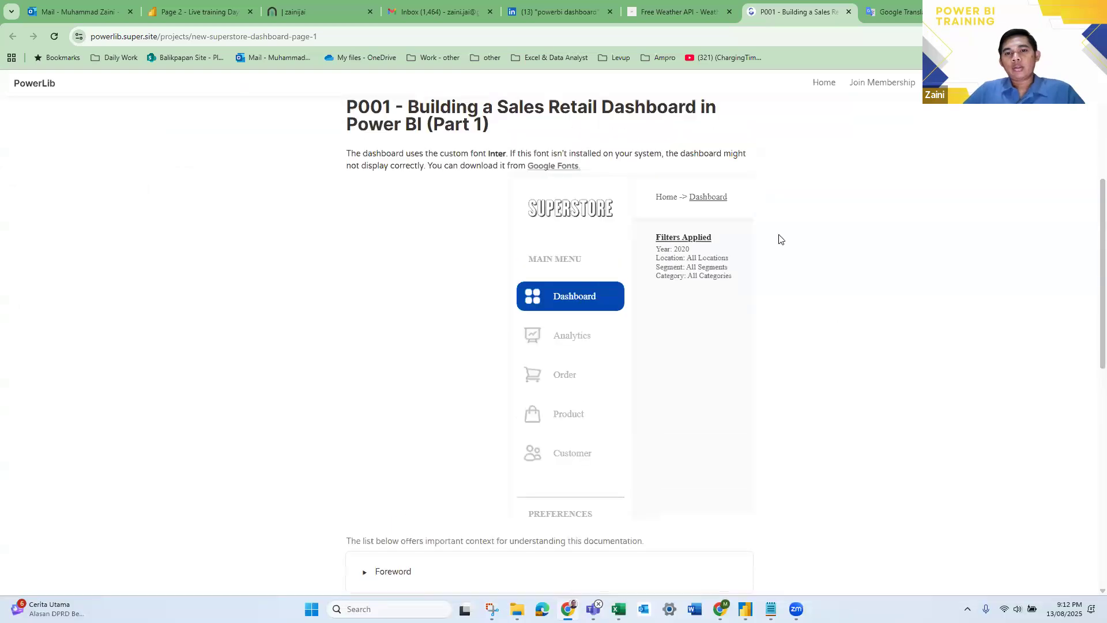
pyautogui.scroll(3, 778, 239)
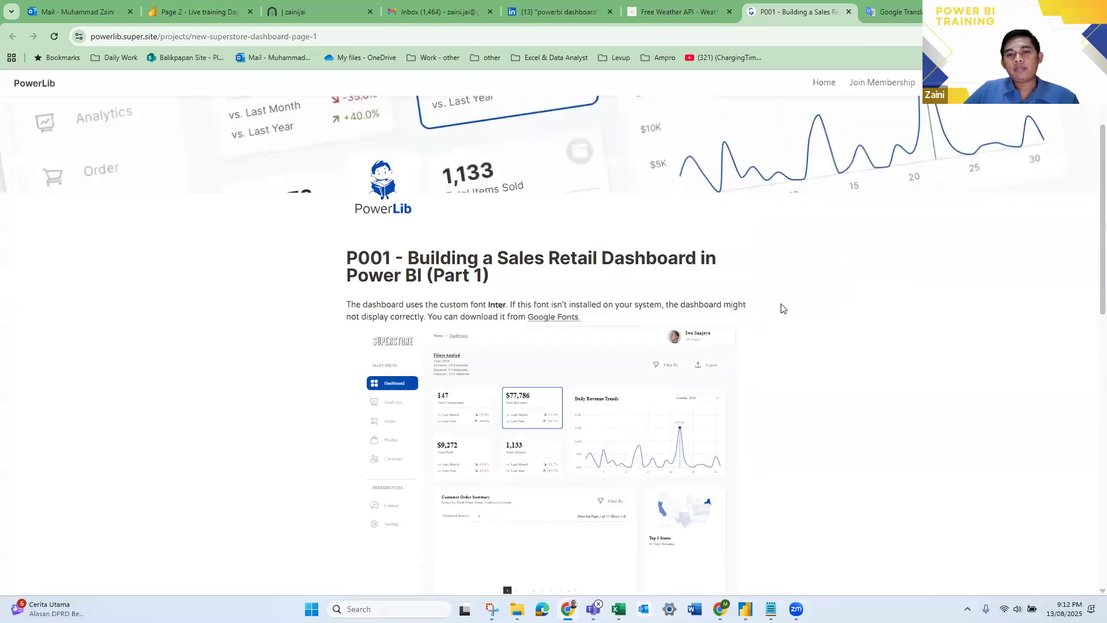
pyautogui.scroll(-2, 796, 300)
pyautogui.scroll(-1, 824, 275)
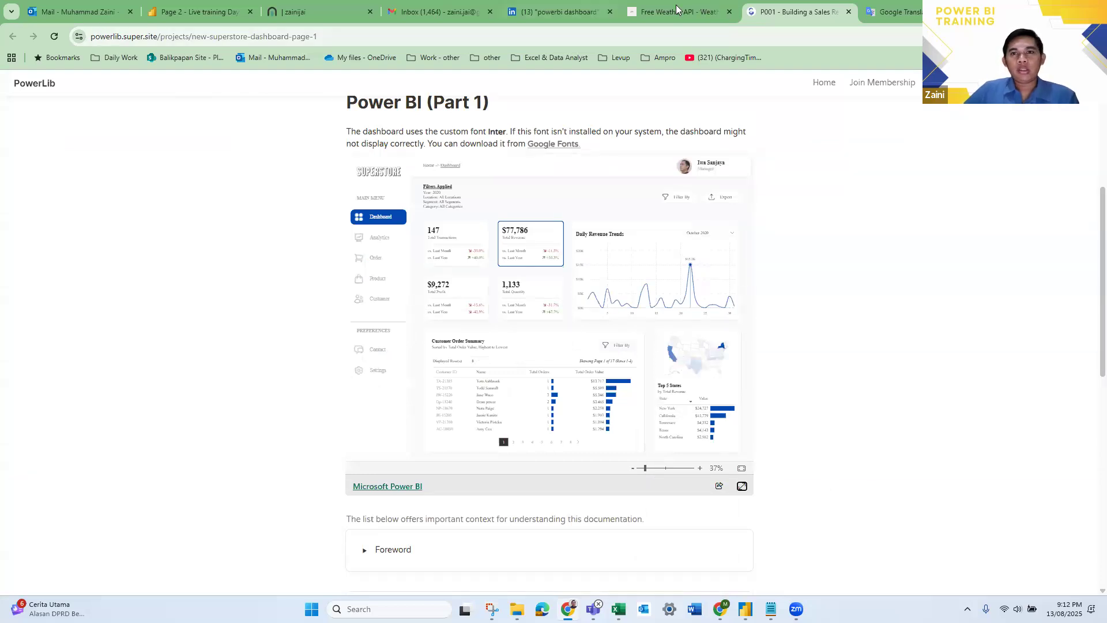
# - Recheck the LinkedIn tutorial post, reopen the embedded Superstore report in full screen and try page 2 of its Customer Order Summary
pyautogui.click(556, 7)
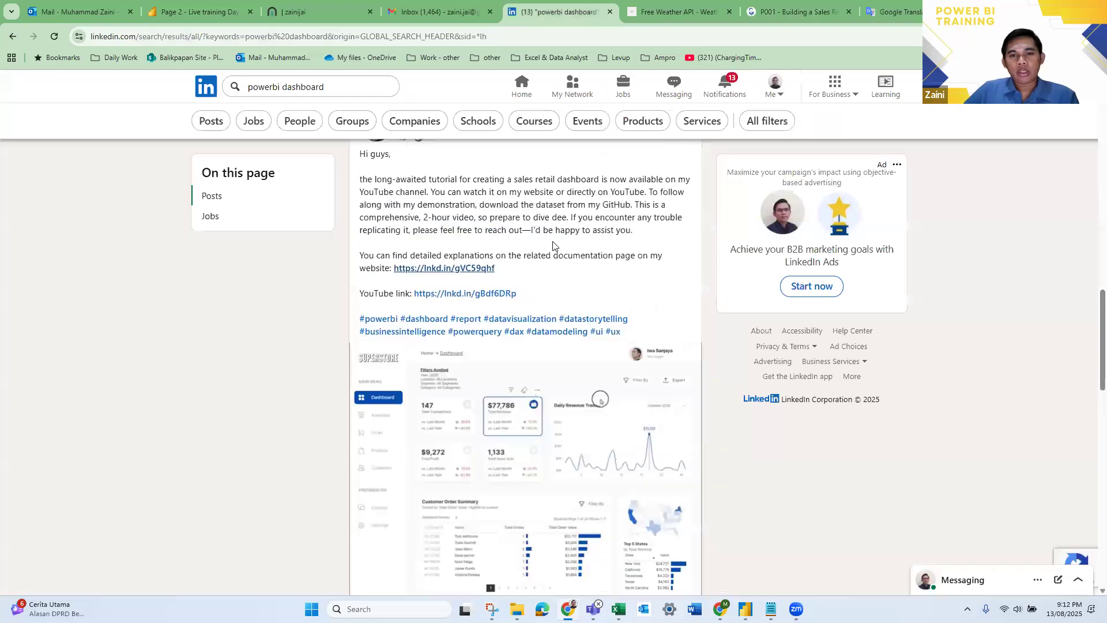
pyautogui.scroll(-1, 557, 254)
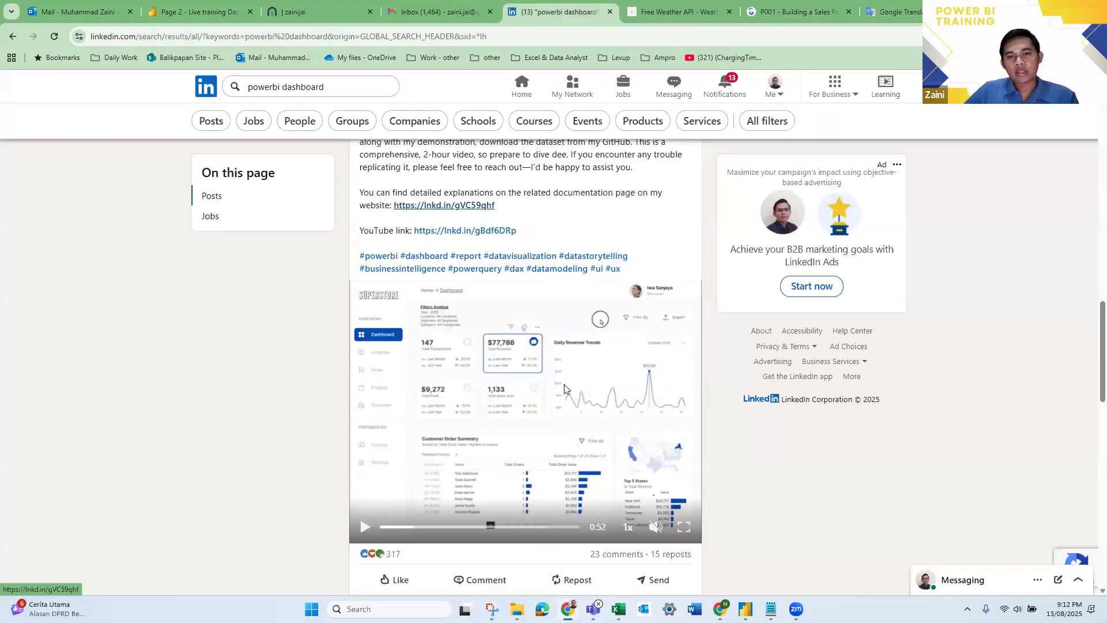
pyautogui.click(775, 5)
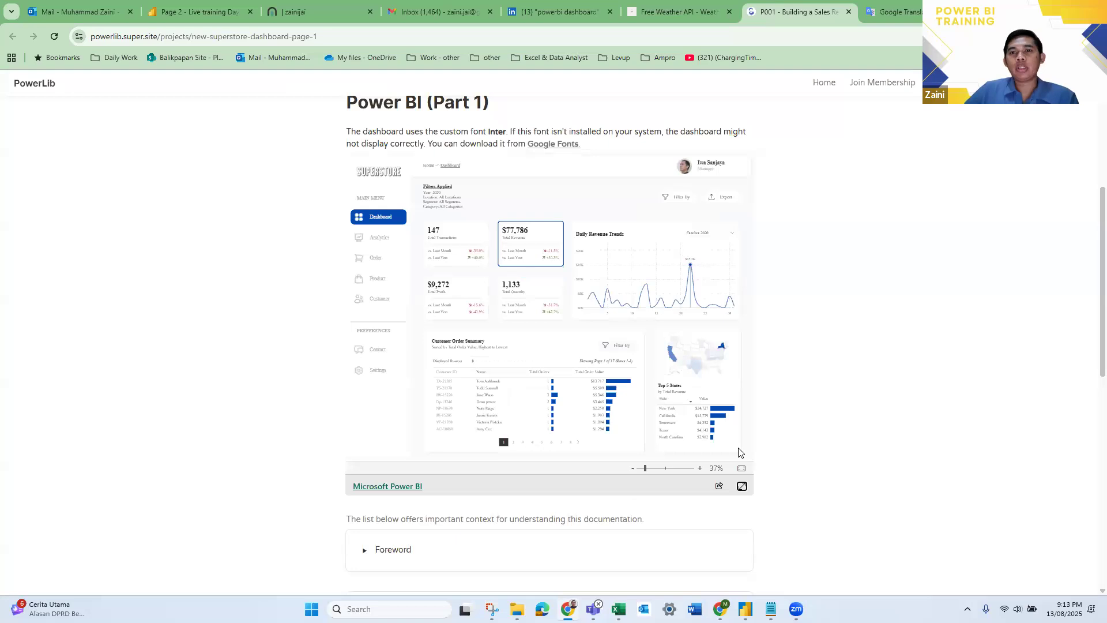
pyautogui.click(742, 487)
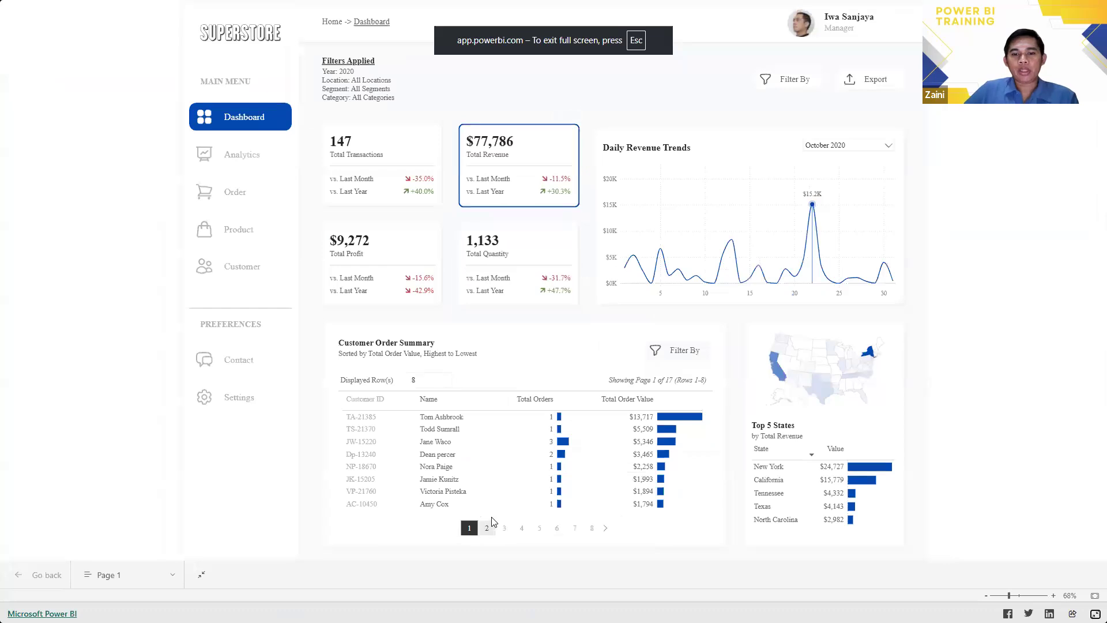
pyautogui.click(487, 528)
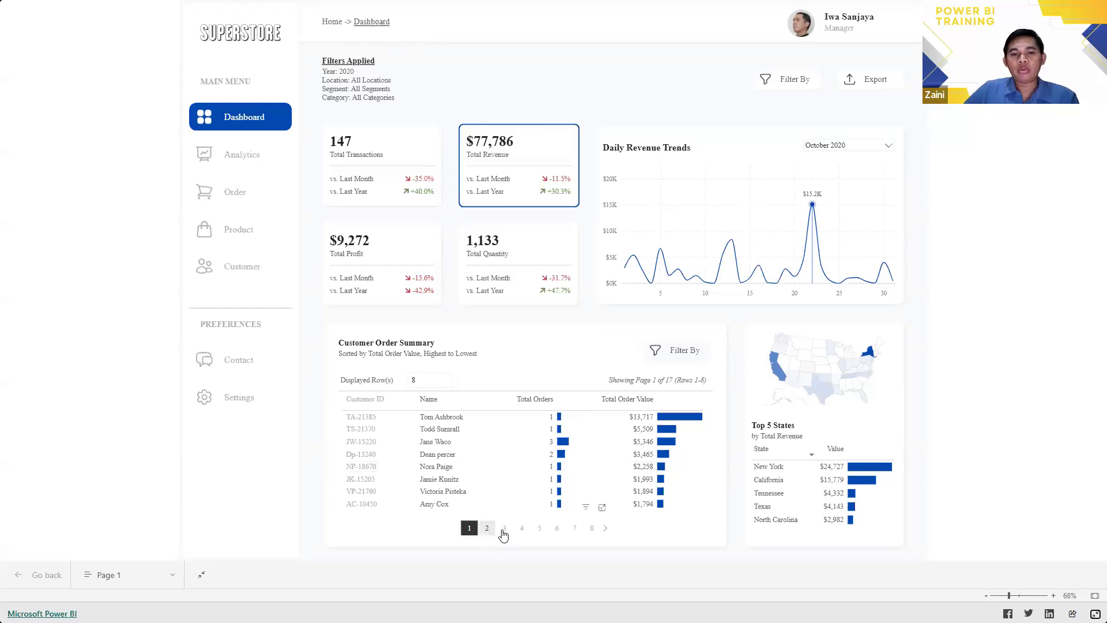
# - Show page 2 of the Customer Order Summary and try the Dashboard entry in the Superstore report's navigation
pyautogui.click(487, 527)
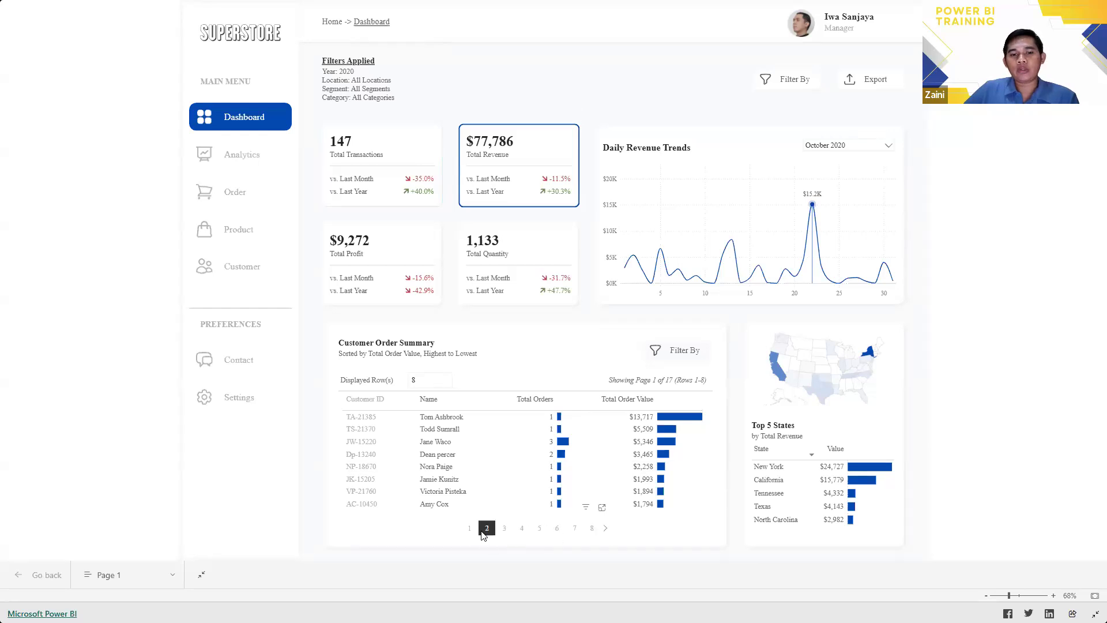
pyautogui.click(246, 118)
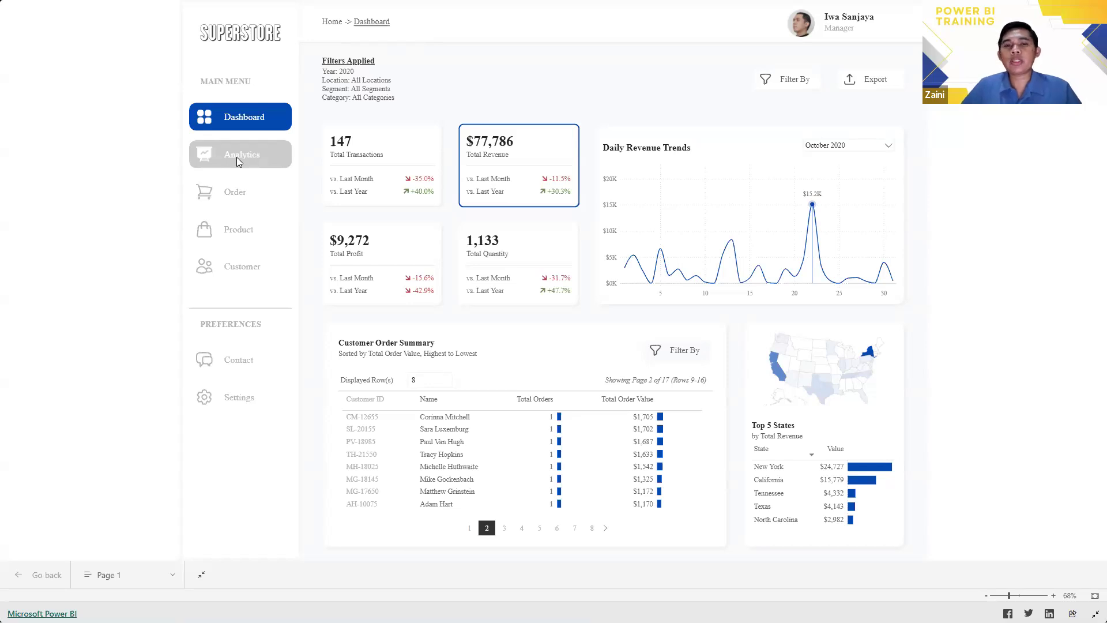
# - Switch to the Live training Day 3 report in Power BI Desktop, dismiss the publishing message and save the report
pyautogui.hotkey('alt', 'Tab')
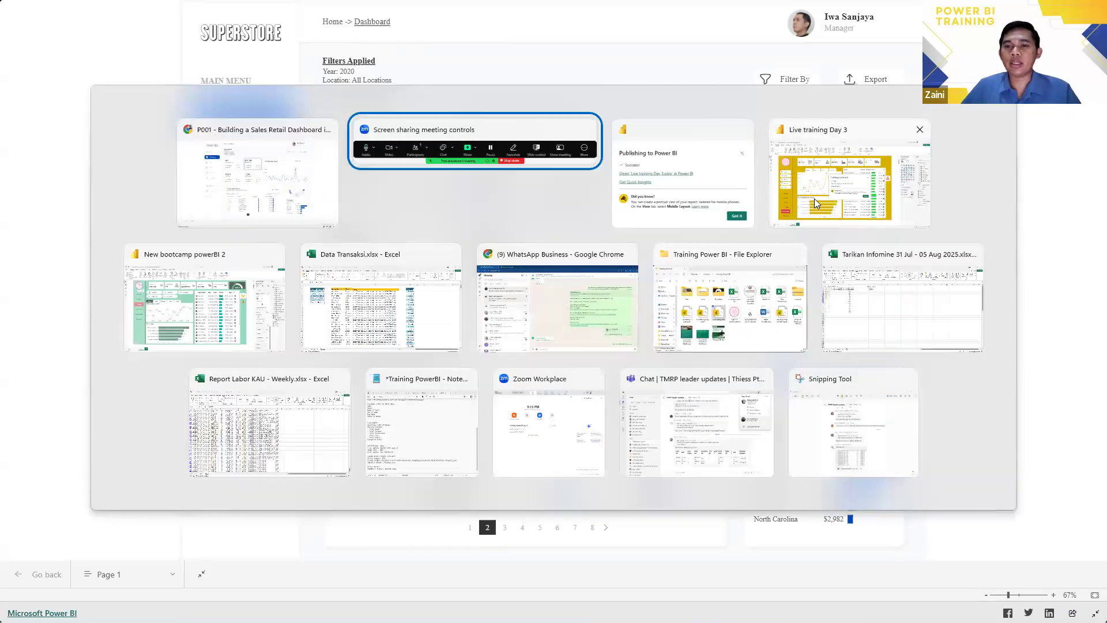
pyautogui.click(816, 204)
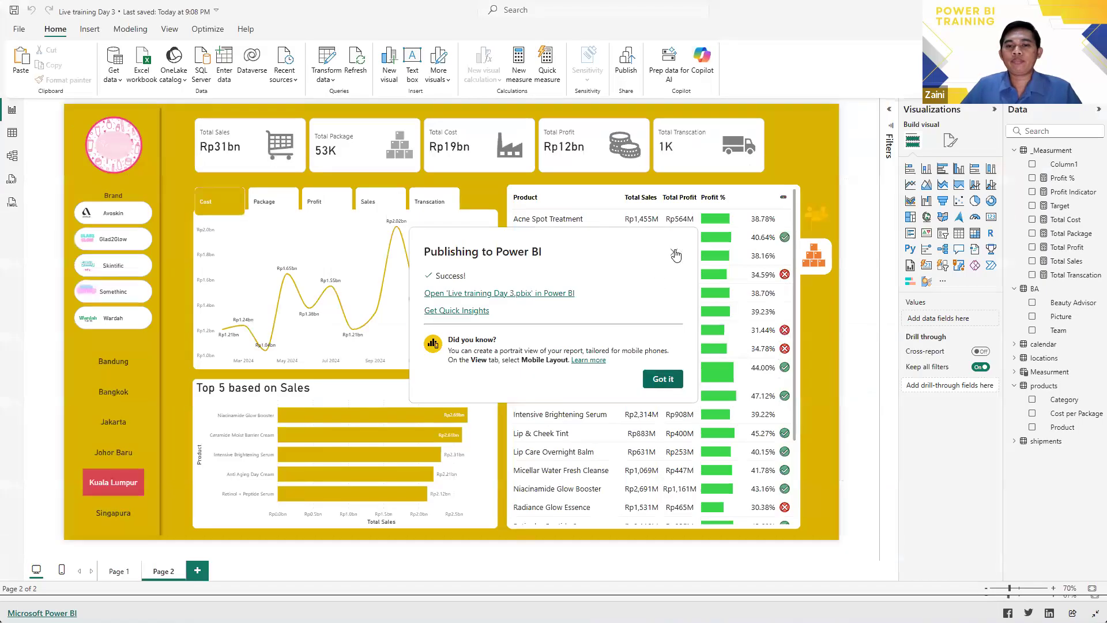
pyautogui.click(674, 253)
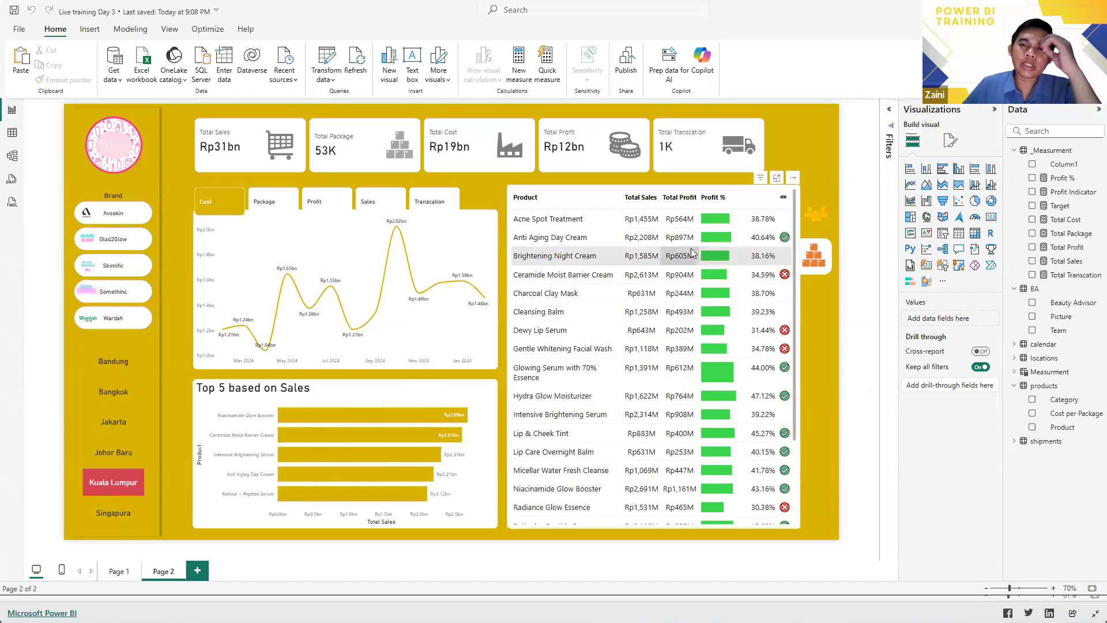
pyautogui.hotkey('ctrl', 's')
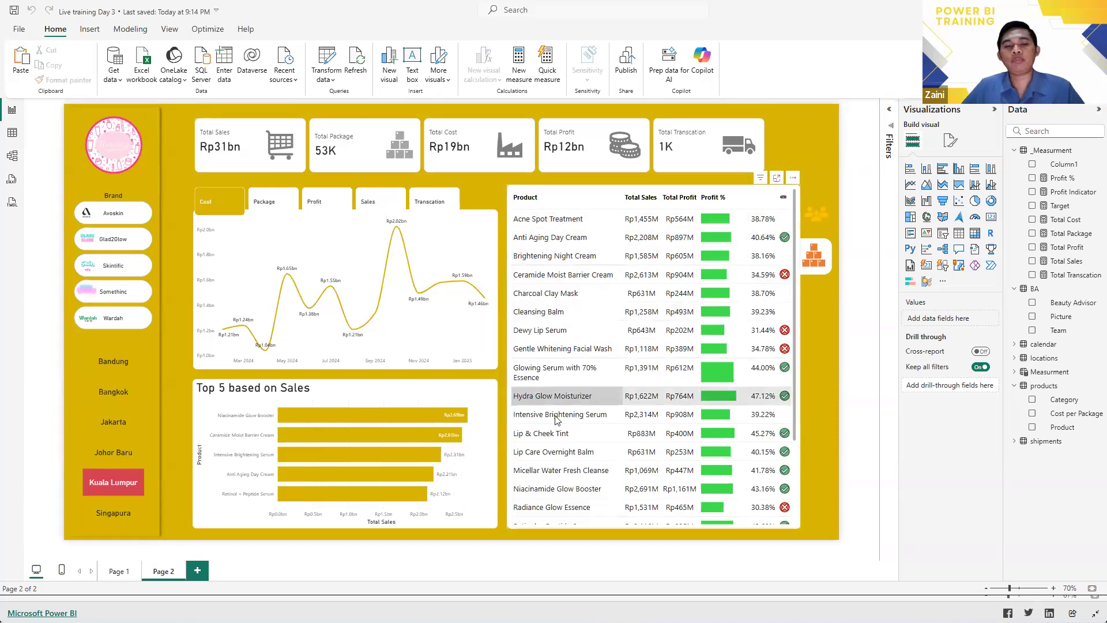
# - Return to the LinkedIn "powerbi dashboard" results in Chrome and expand the Analyst (Power BI Specialist) hiring post to read its requirements
pyautogui.hotkey('alt', 'Tab')
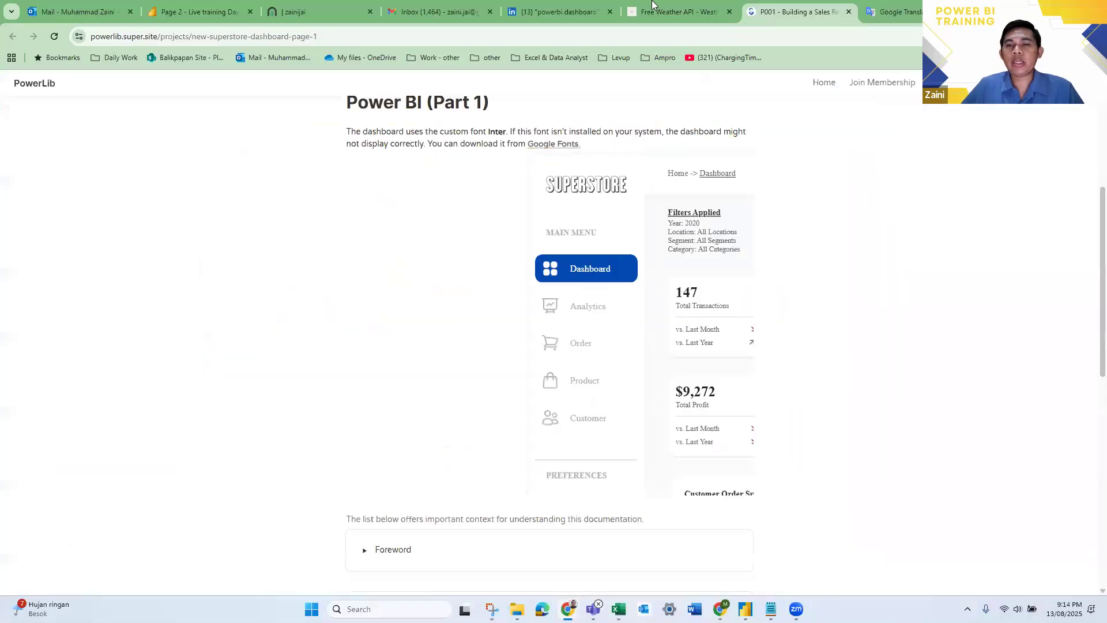
pyautogui.click(553, 5)
pyautogui.scroll(-2, 485, 313)
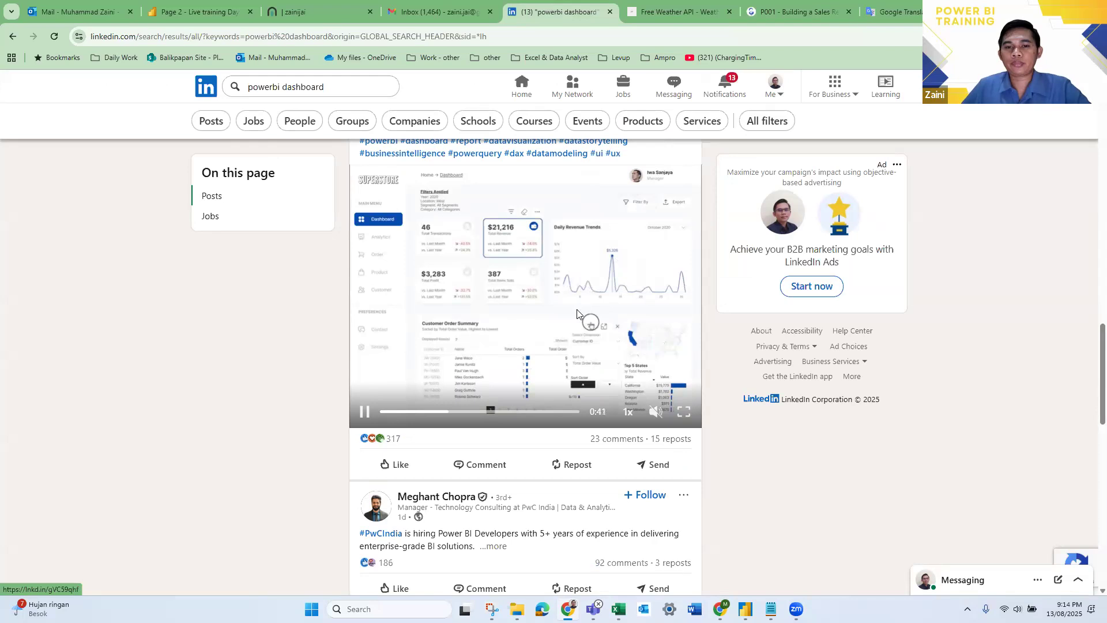
pyautogui.scroll(-8, 582, 314)
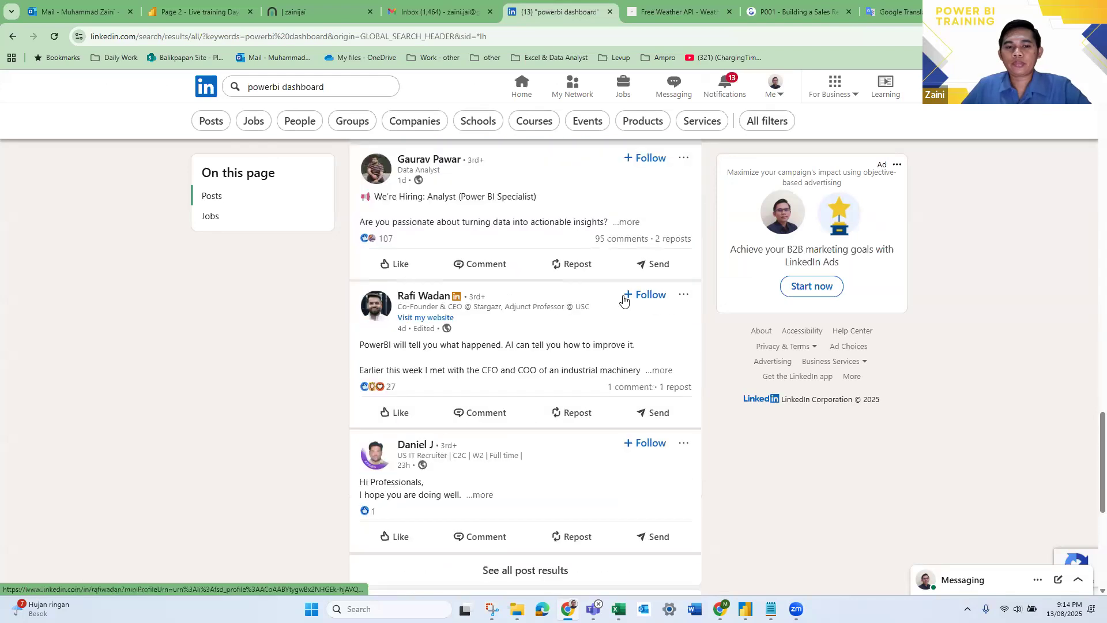
pyautogui.click(634, 224)
pyautogui.scroll(6, 582, 346)
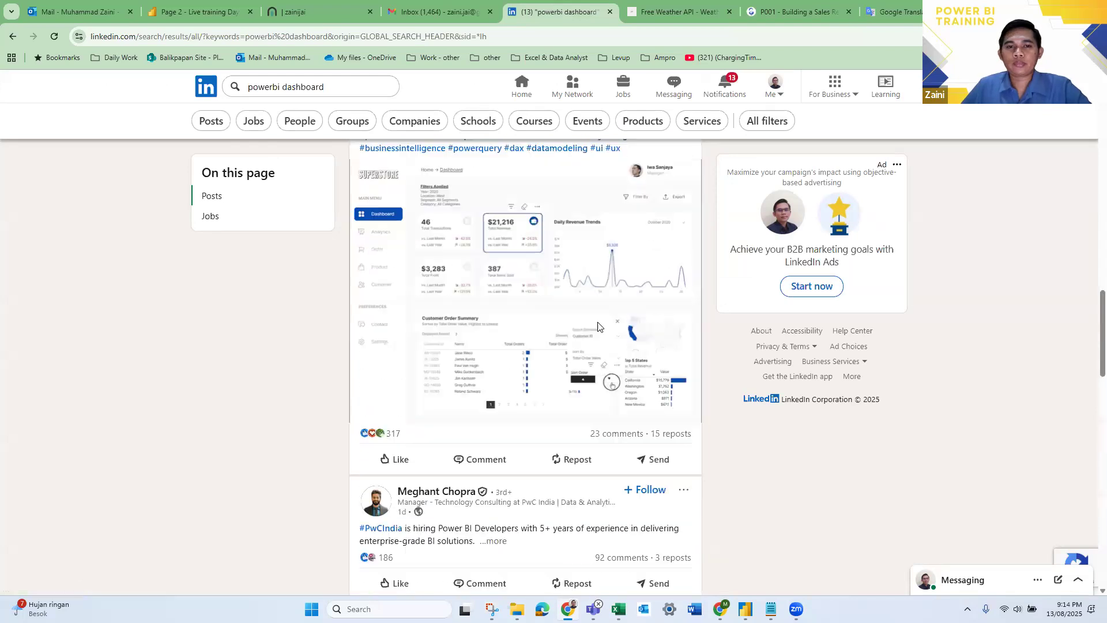
pyautogui.scroll(2, 508, 359)
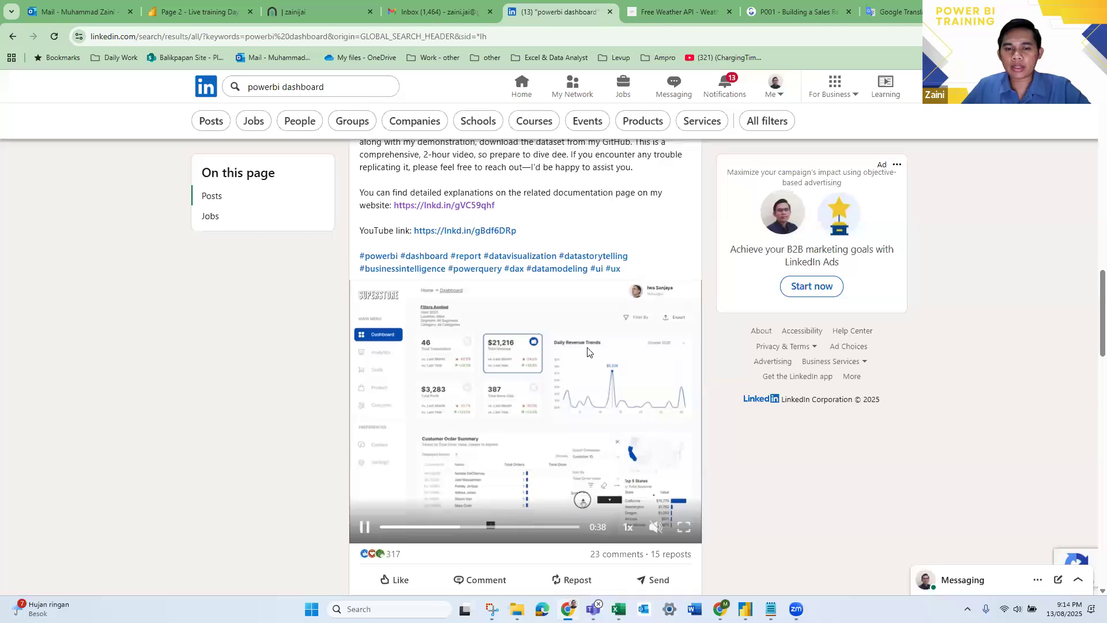
pyautogui.scroll(-5, 616, 380)
pyautogui.scroll(-5, 619, 385)
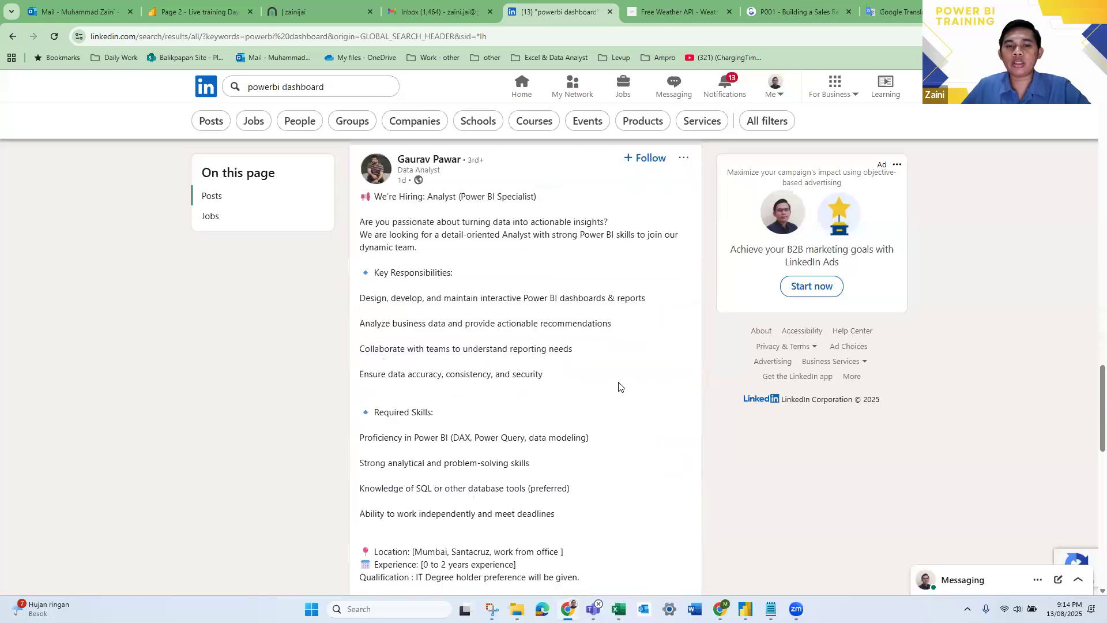
# - Expand the post about Power BI and AI, and look over the job listings below the post results
pyautogui.scroll(-8, 621, 385)
pyautogui.scroll(-2, 657, 215)
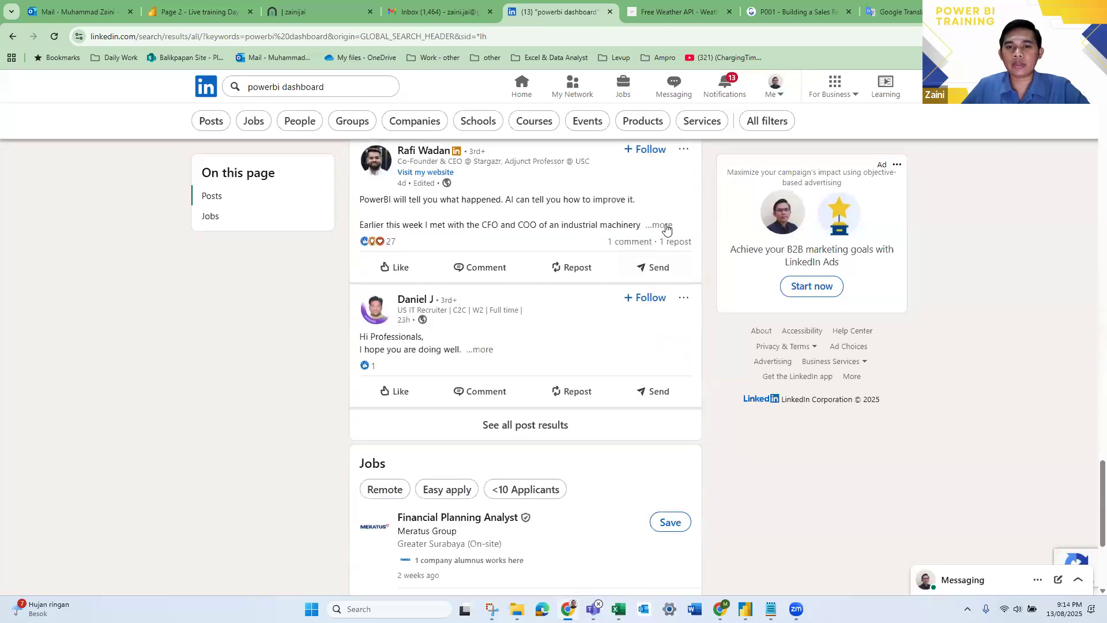
pyautogui.click(661, 226)
pyautogui.scroll(-3, 649, 326)
pyautogui.scroll(-3, 641, 335)
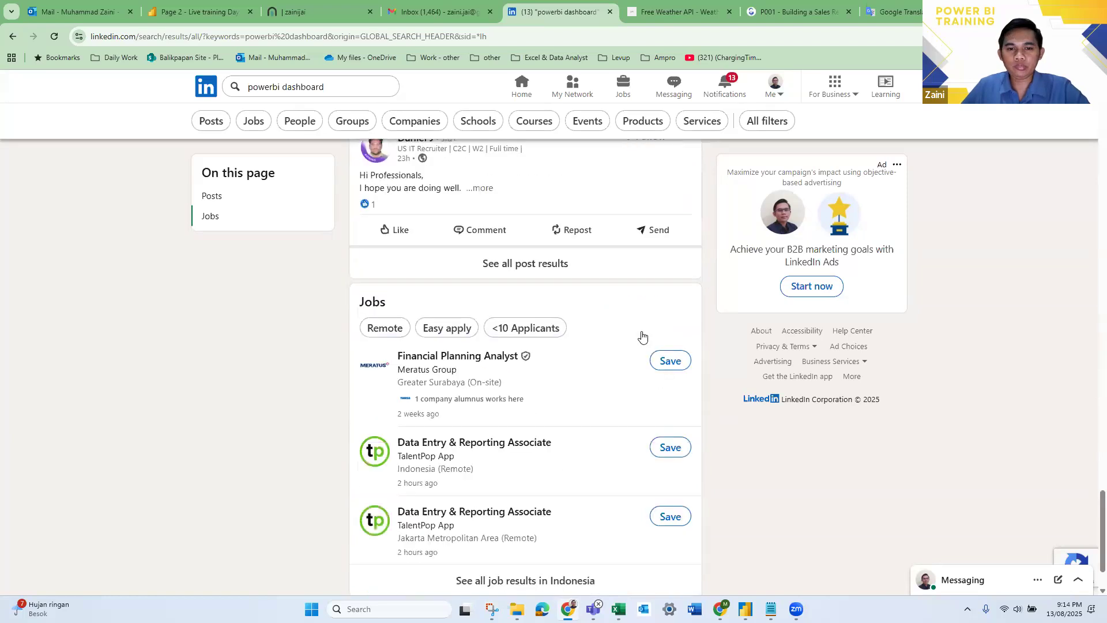
# - Go back to the weather forecast dashboard post, watch its video in full screen and return to the search results
pyautogui.scroll(15, 646, 359)
pyautogui.scroll(20, 646, 359)
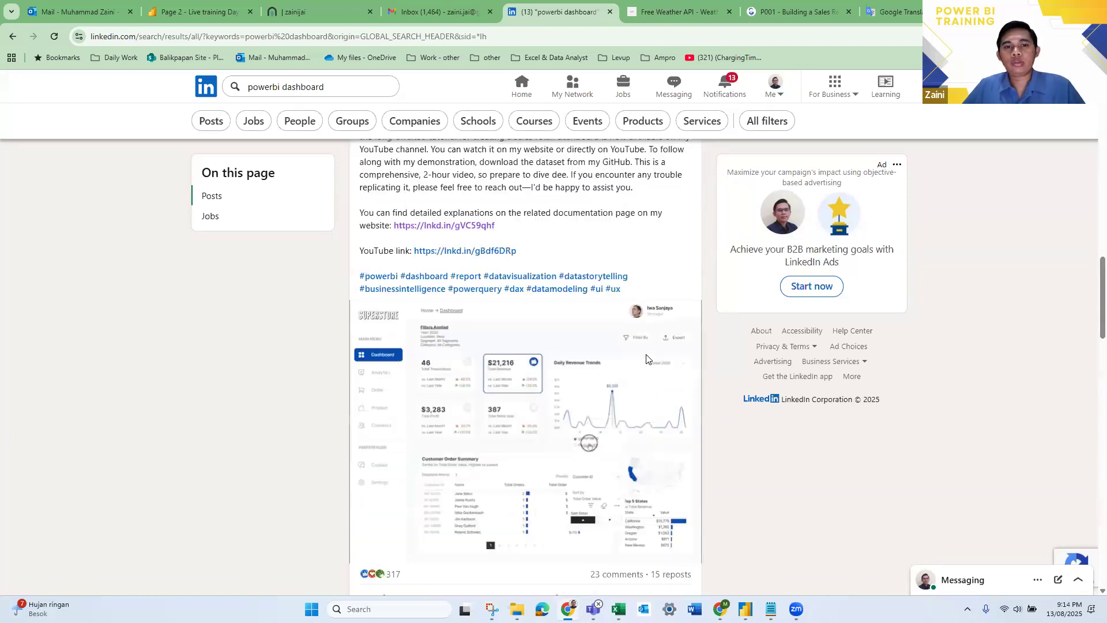
pyautogui.scroll(-7, 599, 326)
pyautogui.scroll(1, 544, 269)
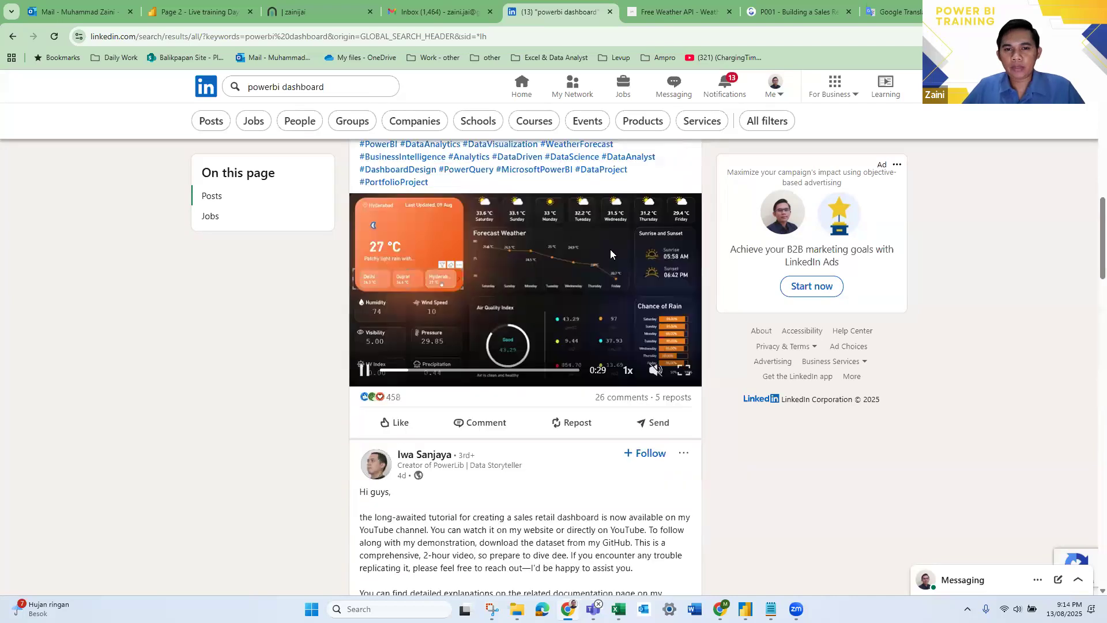
pyautogui.click(688, 373)
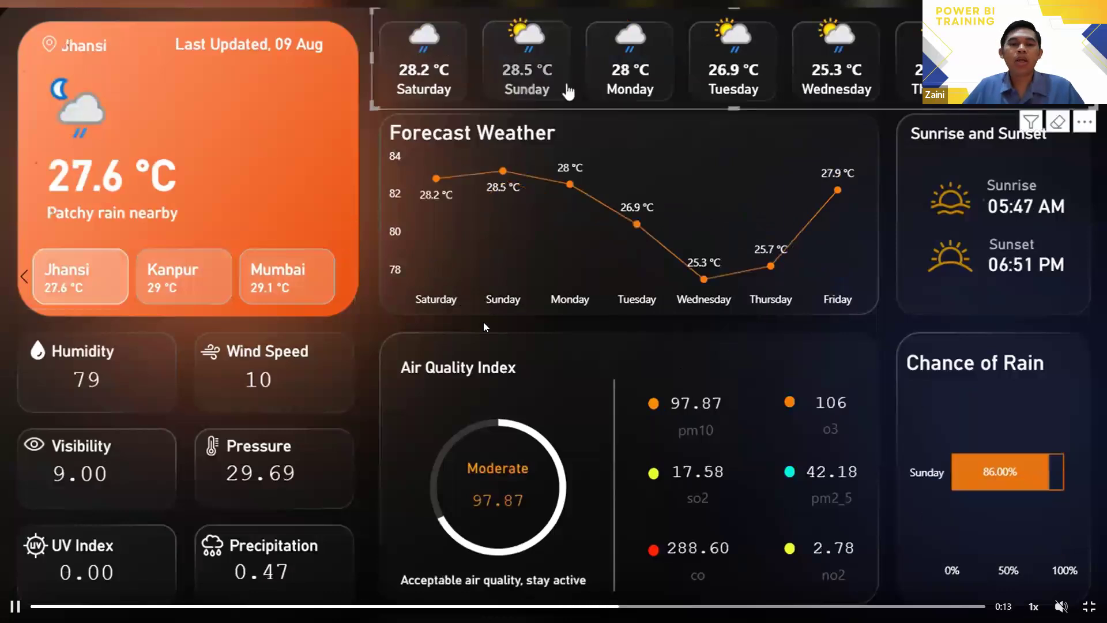
pyautogui.press('Escape')
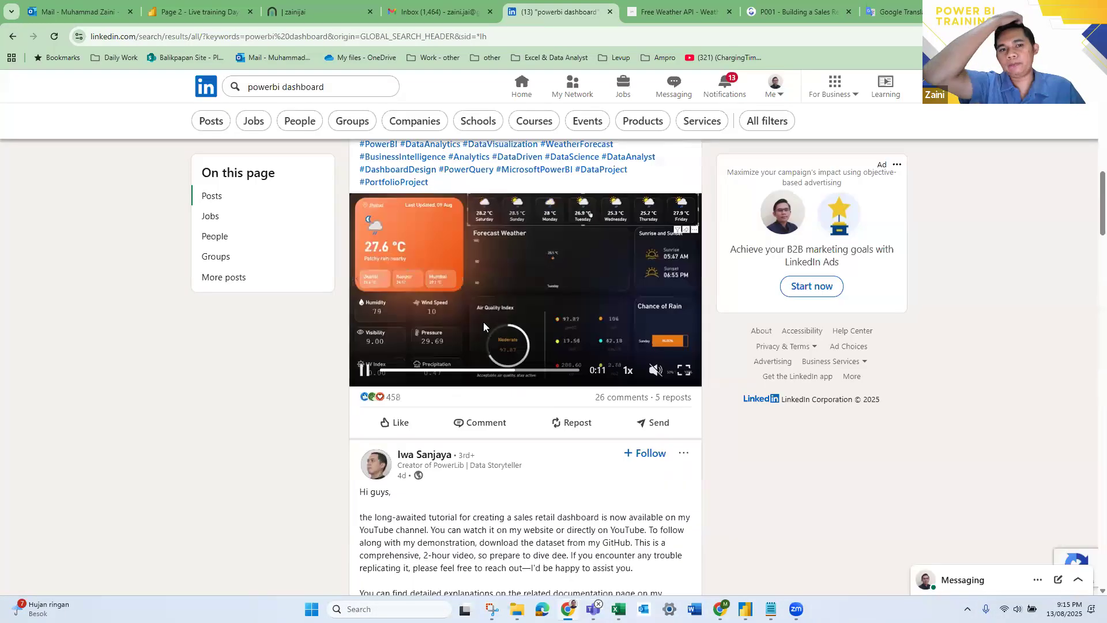
# - Switch to the Live training Day 3 report in Power BI Desktop, test the Brand slicer with Glad2Glow and Avoskin, and clear the selection
pyautogui.hotkey('alt', 'Tab')
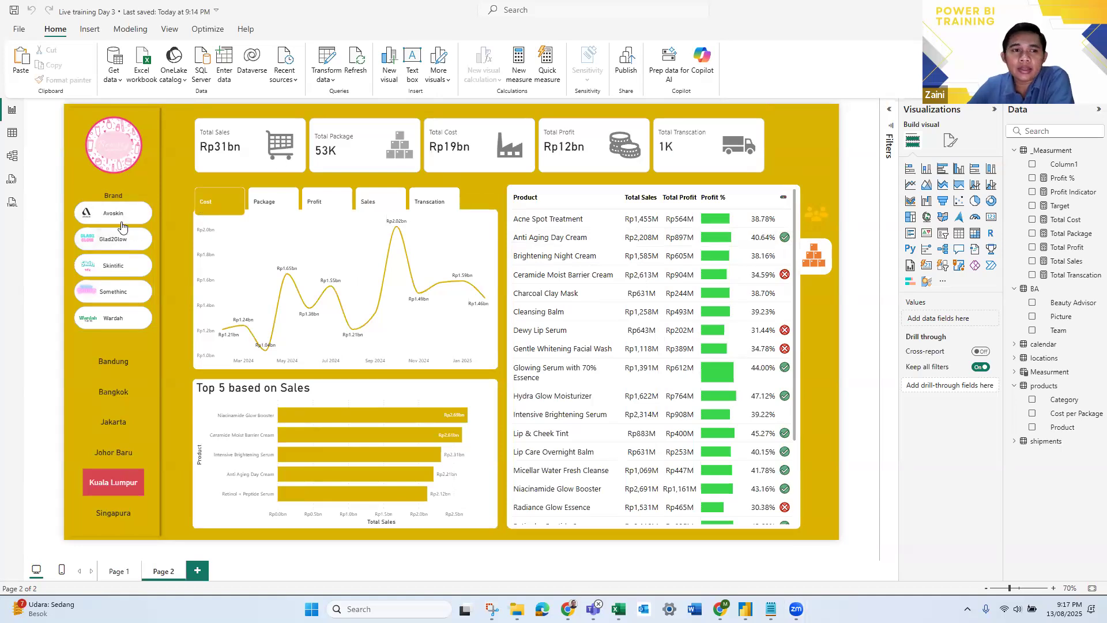
pyautogui.click(131, 246)
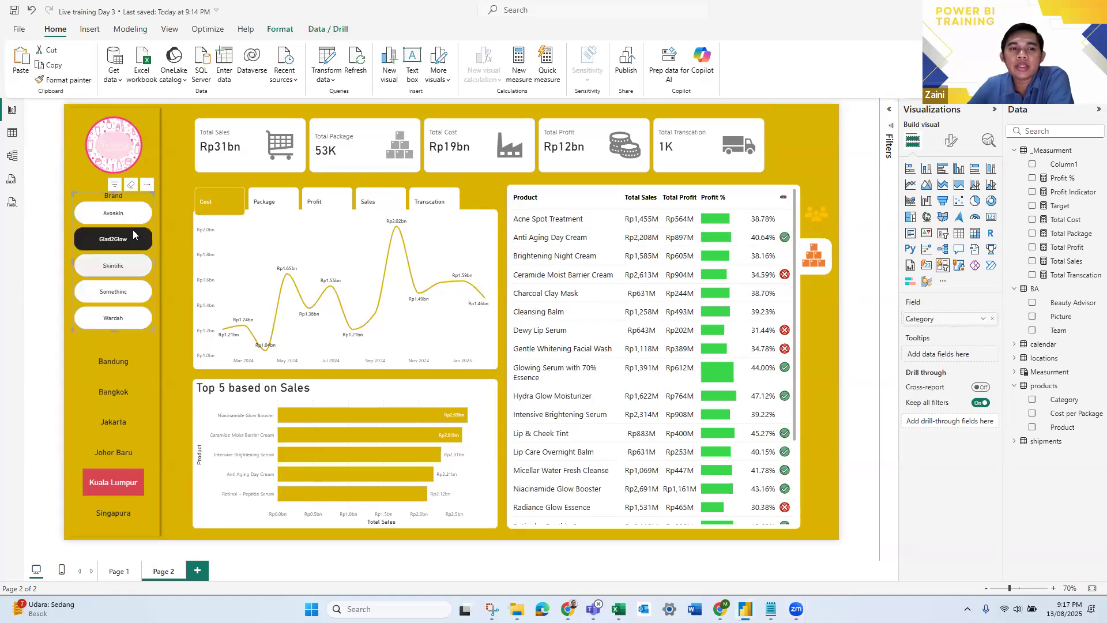
pyautogui.click(126, 217)
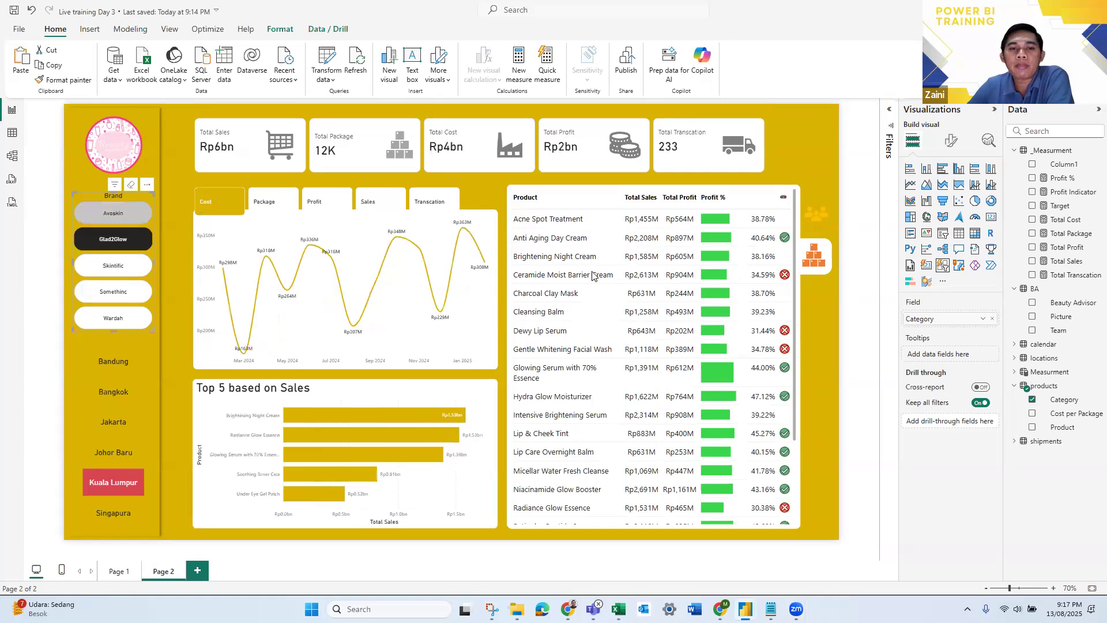
pyautogui.click(125, 219)
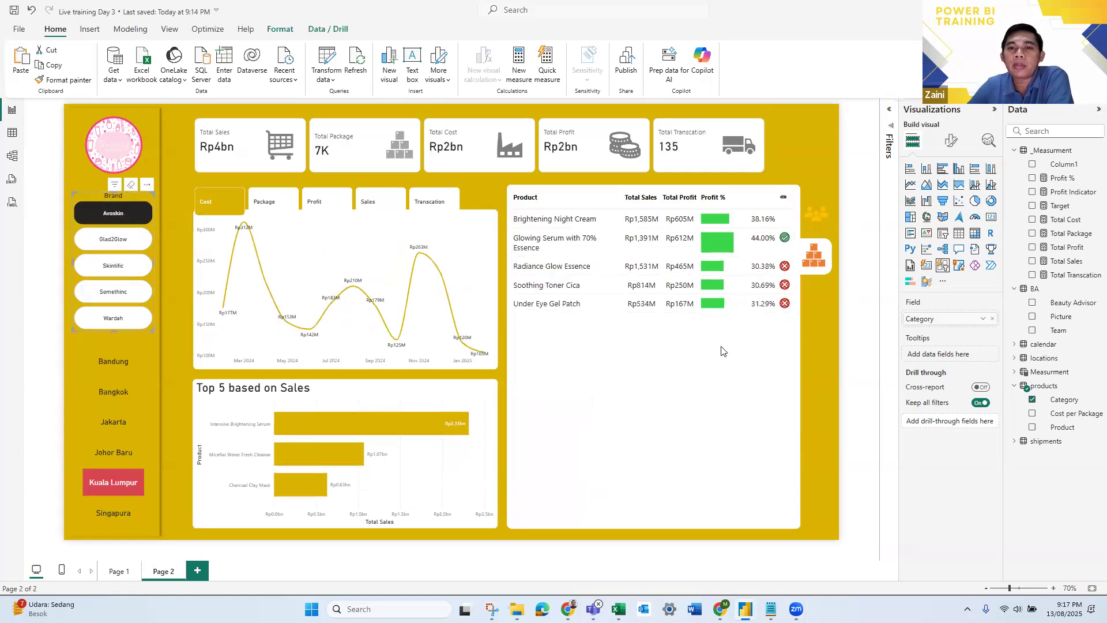
pyautogui.click(857, 354)
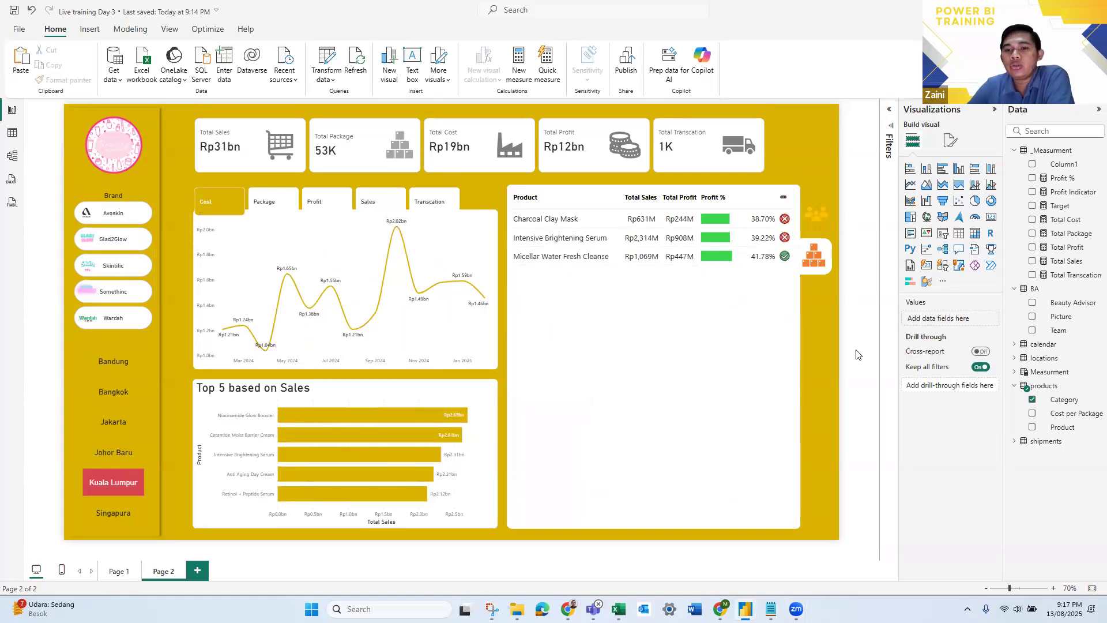